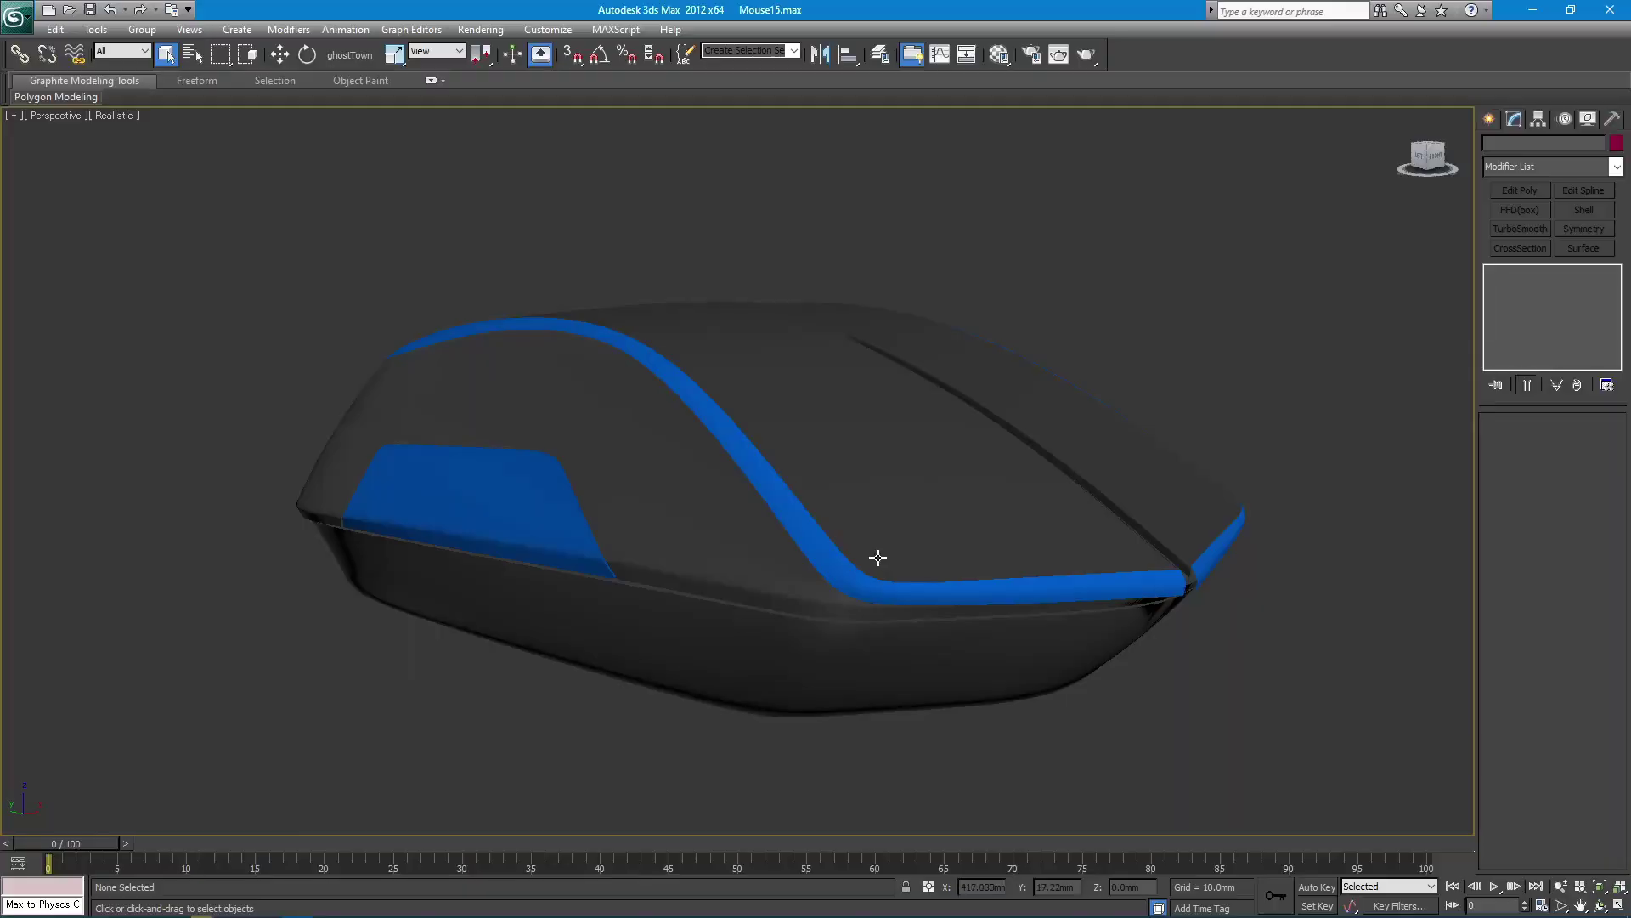
# - Orbit around the finished blue-and-black mouse in Mouse15.max
pyautogui.moveTo(874, 557)
pyautogui.keyDown('alt'); pyautogui.mouseDown(button='middle')
pyautogui.moveTo(754, 527)
pyautogui.moveTo(790, 459)
pyautogui.moveTo(845, 524)
pyautogui.moveTo(778, 523)
pyautogui.mouseUp(button='middle'); pyautogui.keyUp('alt')
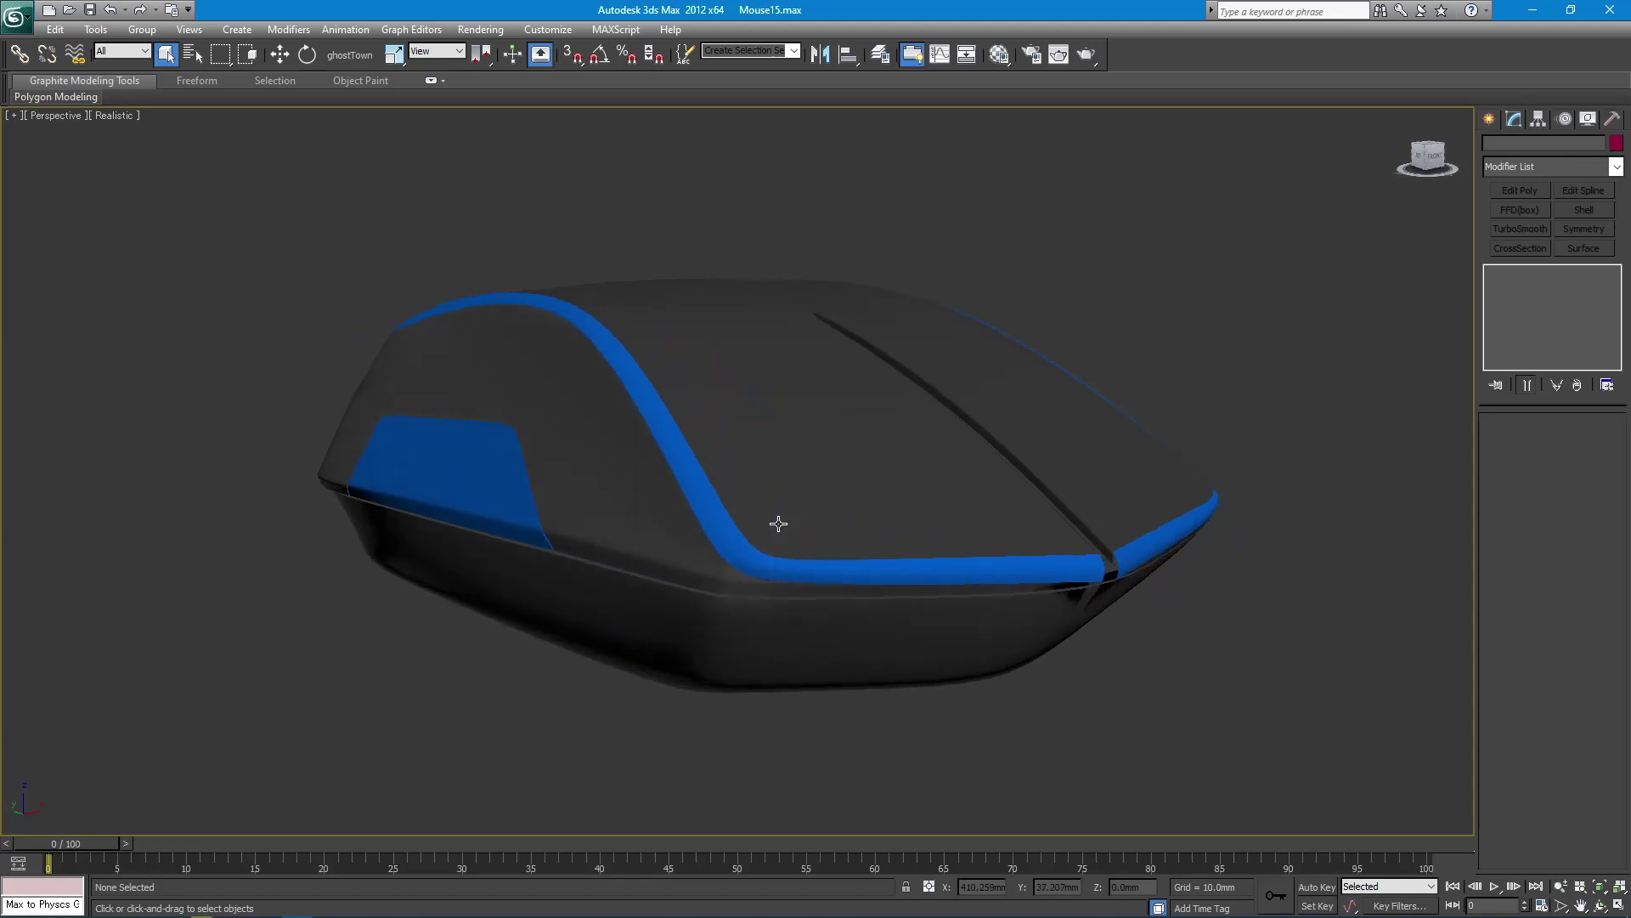
# - Freeze the finished mouse model with Freeze Selection
pyautogui.click(762, 401)
pyautogui.rightClick(844, 396)
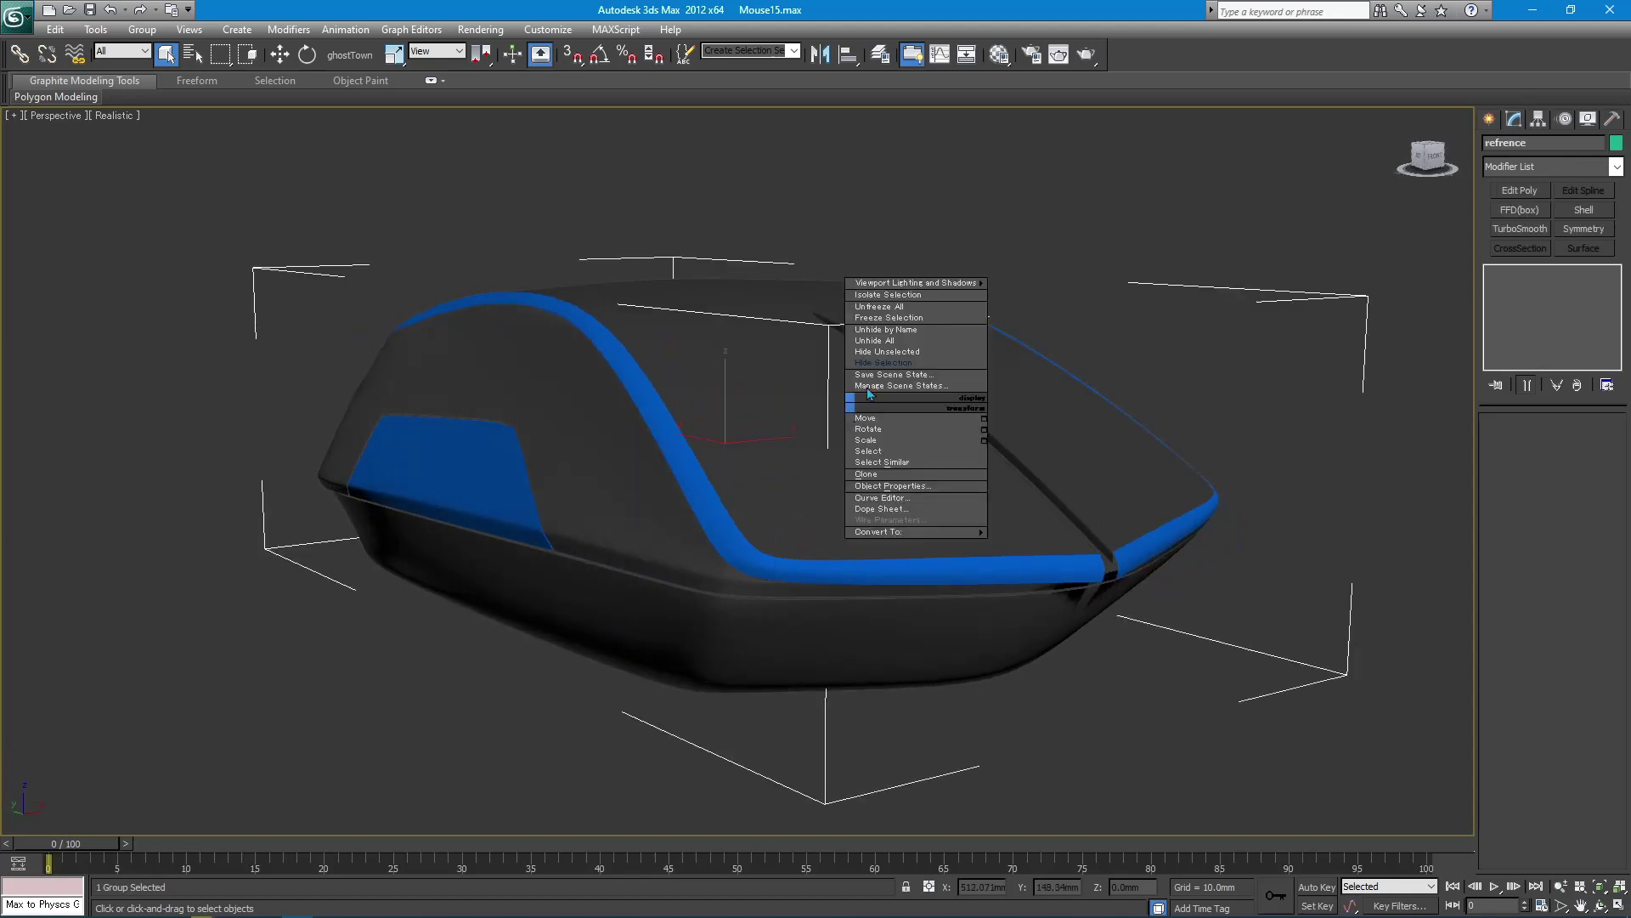
pyautogui.click(898, 323)
pyautogui.scroll(-5, 680, 466)
pyautogui.moveTo(674, 466); pyautogui.dragTo(728, 499, button='middle')
# - Unhide All to reveal the pink reference planes and the old cage
pyautogui.rightClick(692, 451)
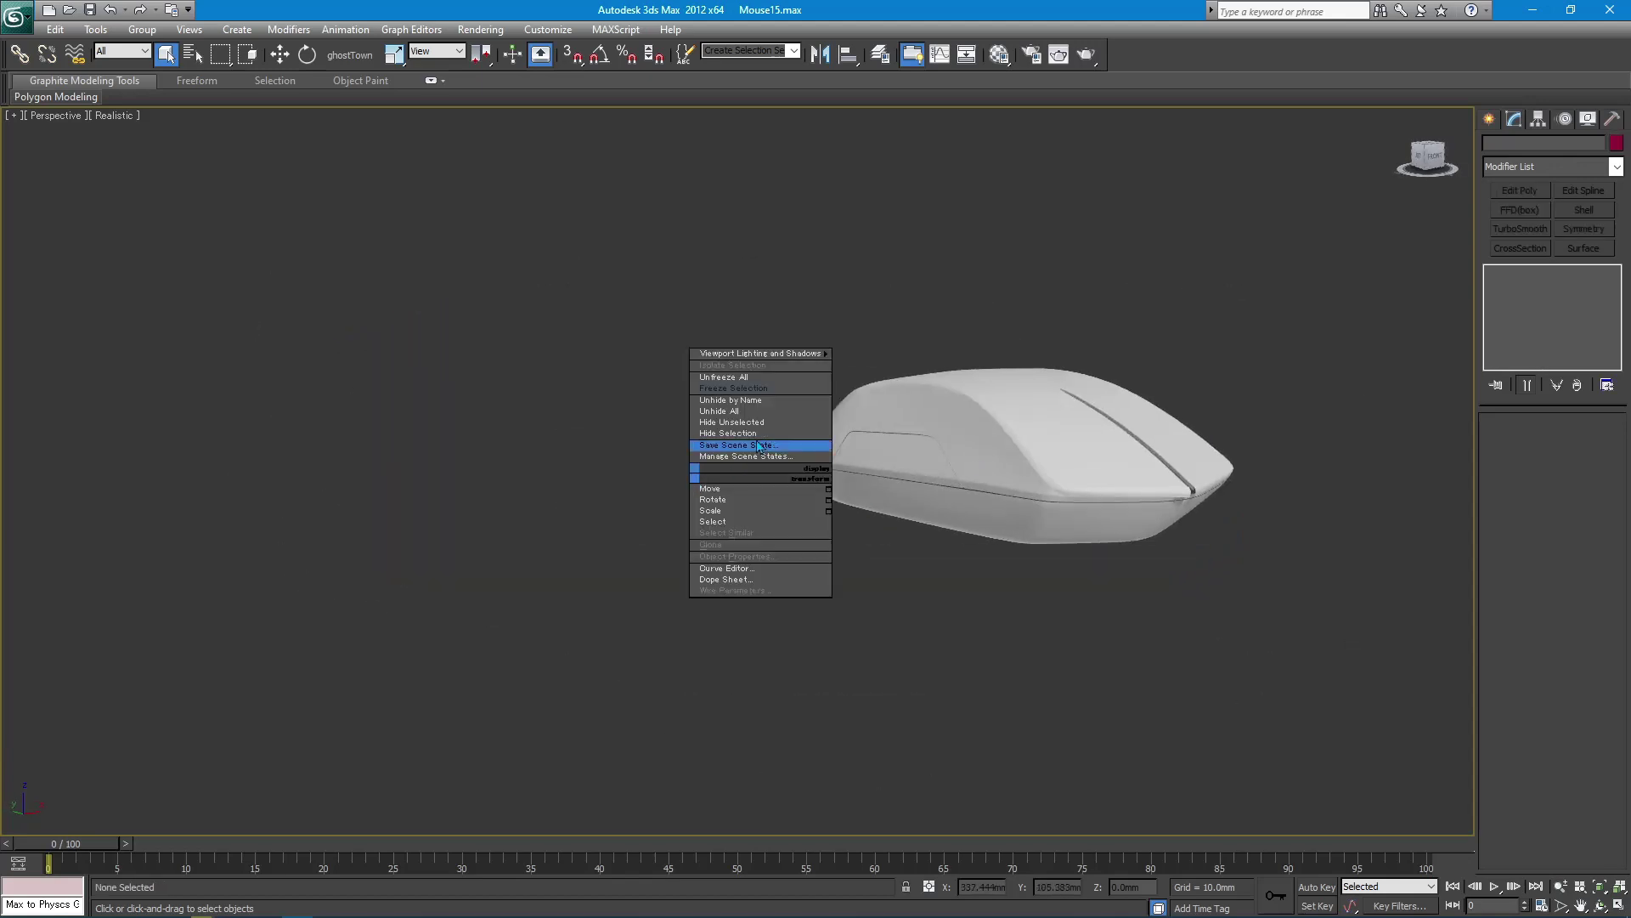
pyautogui.click(737, 418)
pyautogui.scroll(-5, 628, 489)
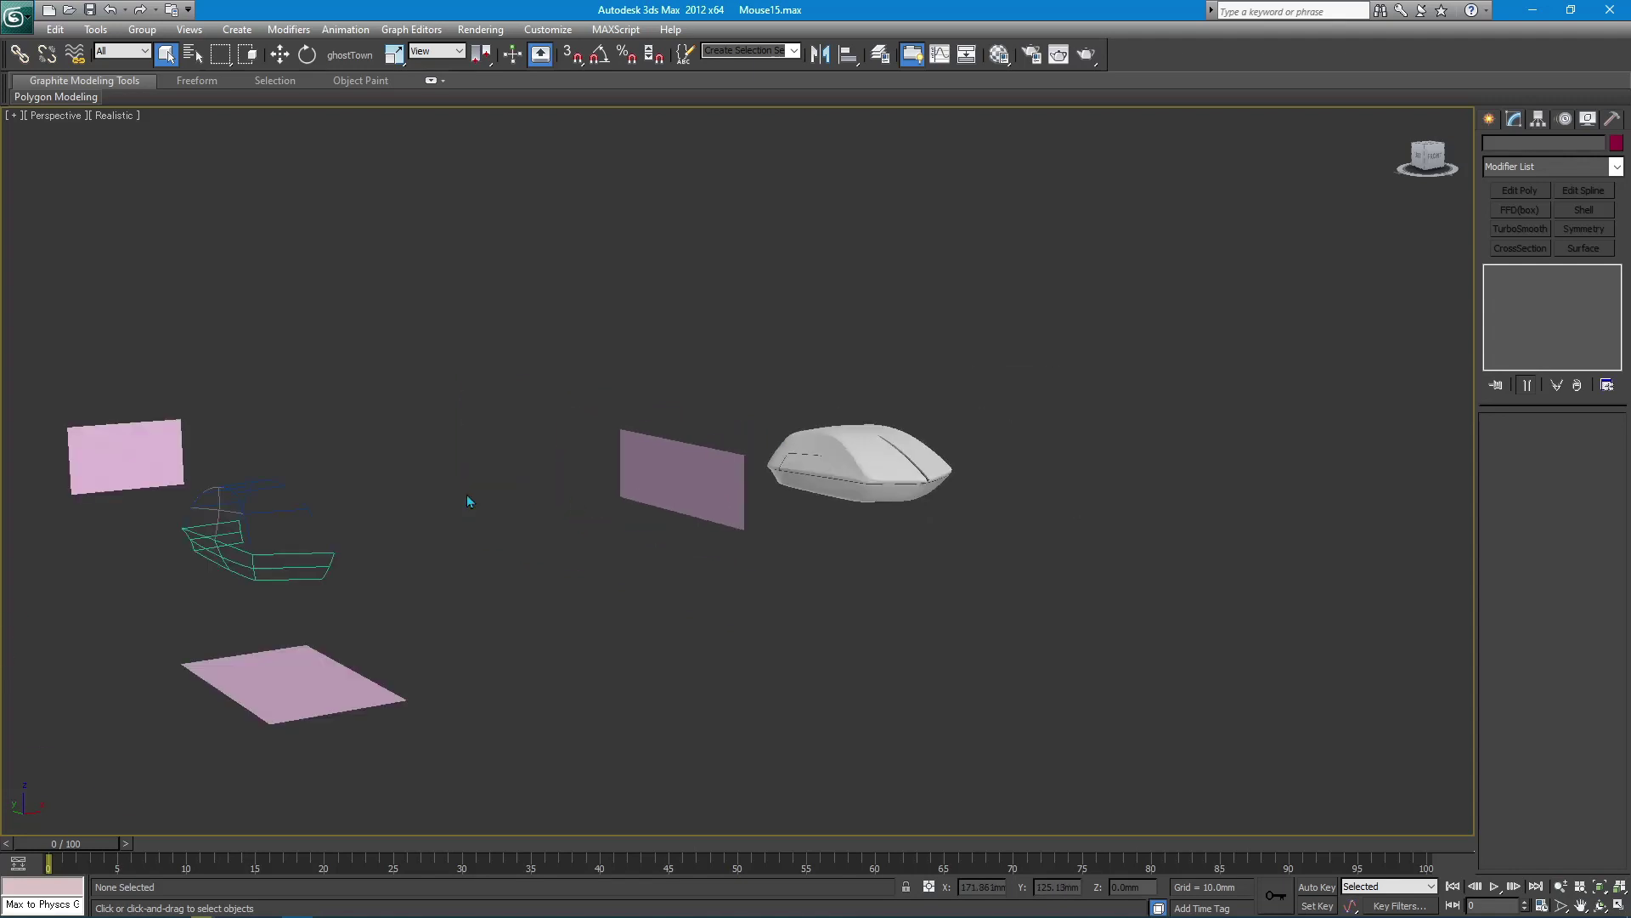
pyautogui.moveTo(467, 497); pyautogui.dragTo(910, 495, button='middle')
# - Hide the old wireframe spline cage
pyautogui.click(501, 578)
pyautogui.rightClick(571, 548)
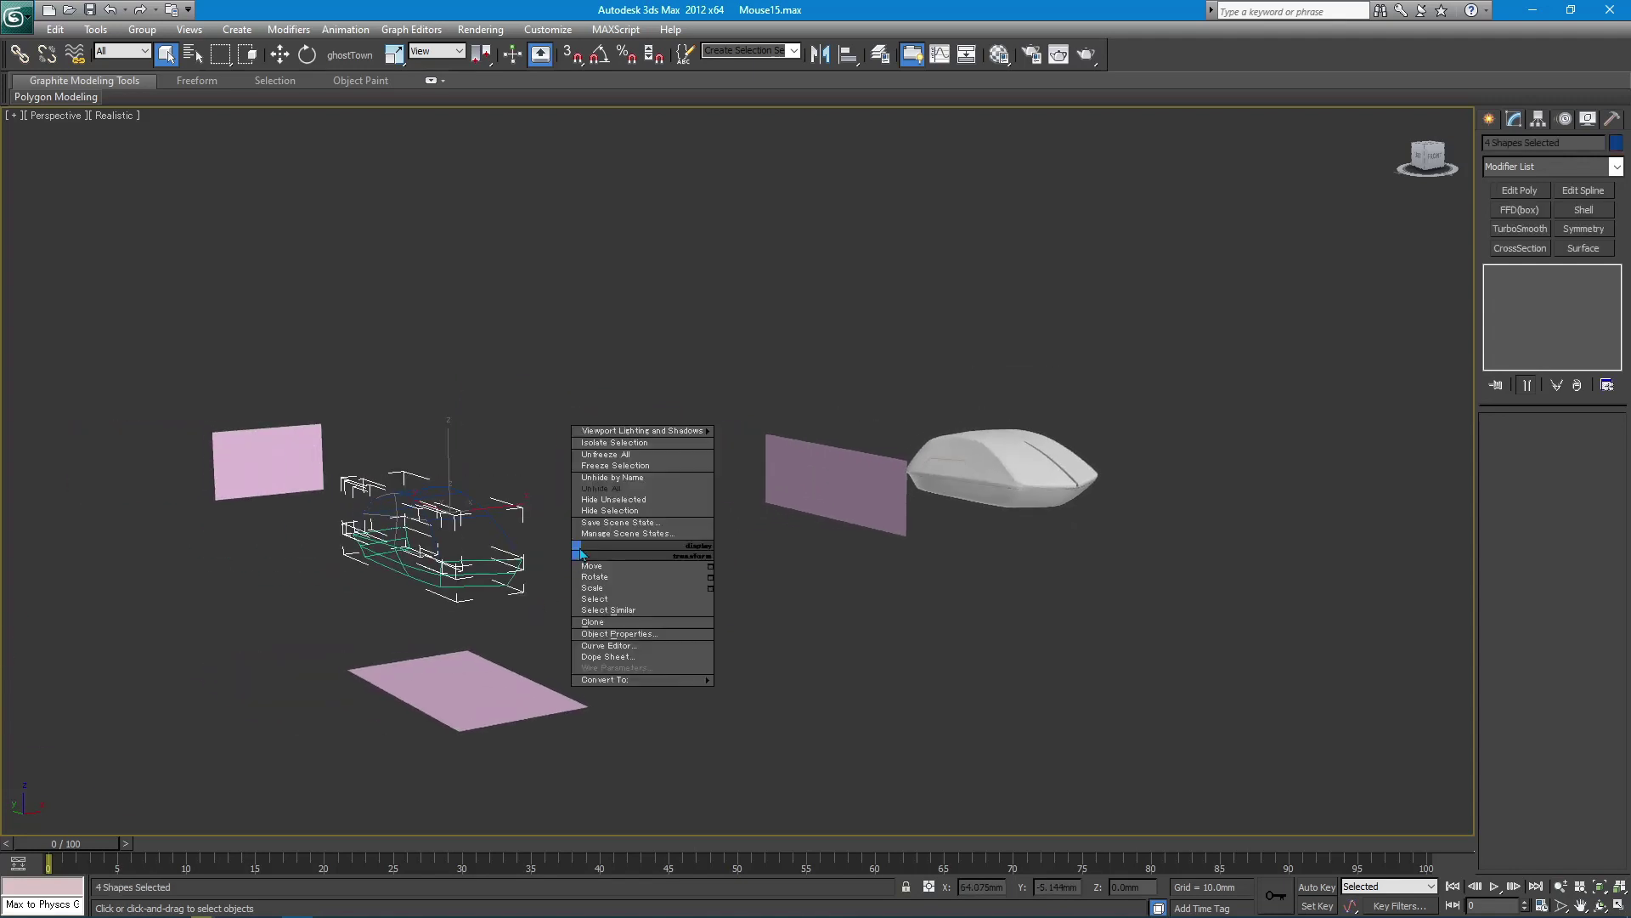
pyautogui.click(604, 516)
pyautogui.moveTo(648, 531); pyautogui.dragTo(678, 527, button='middle')
# - Check the reference planes object, then set a zoomed-in Left wireframe view
pyautogui.click(797, 513)
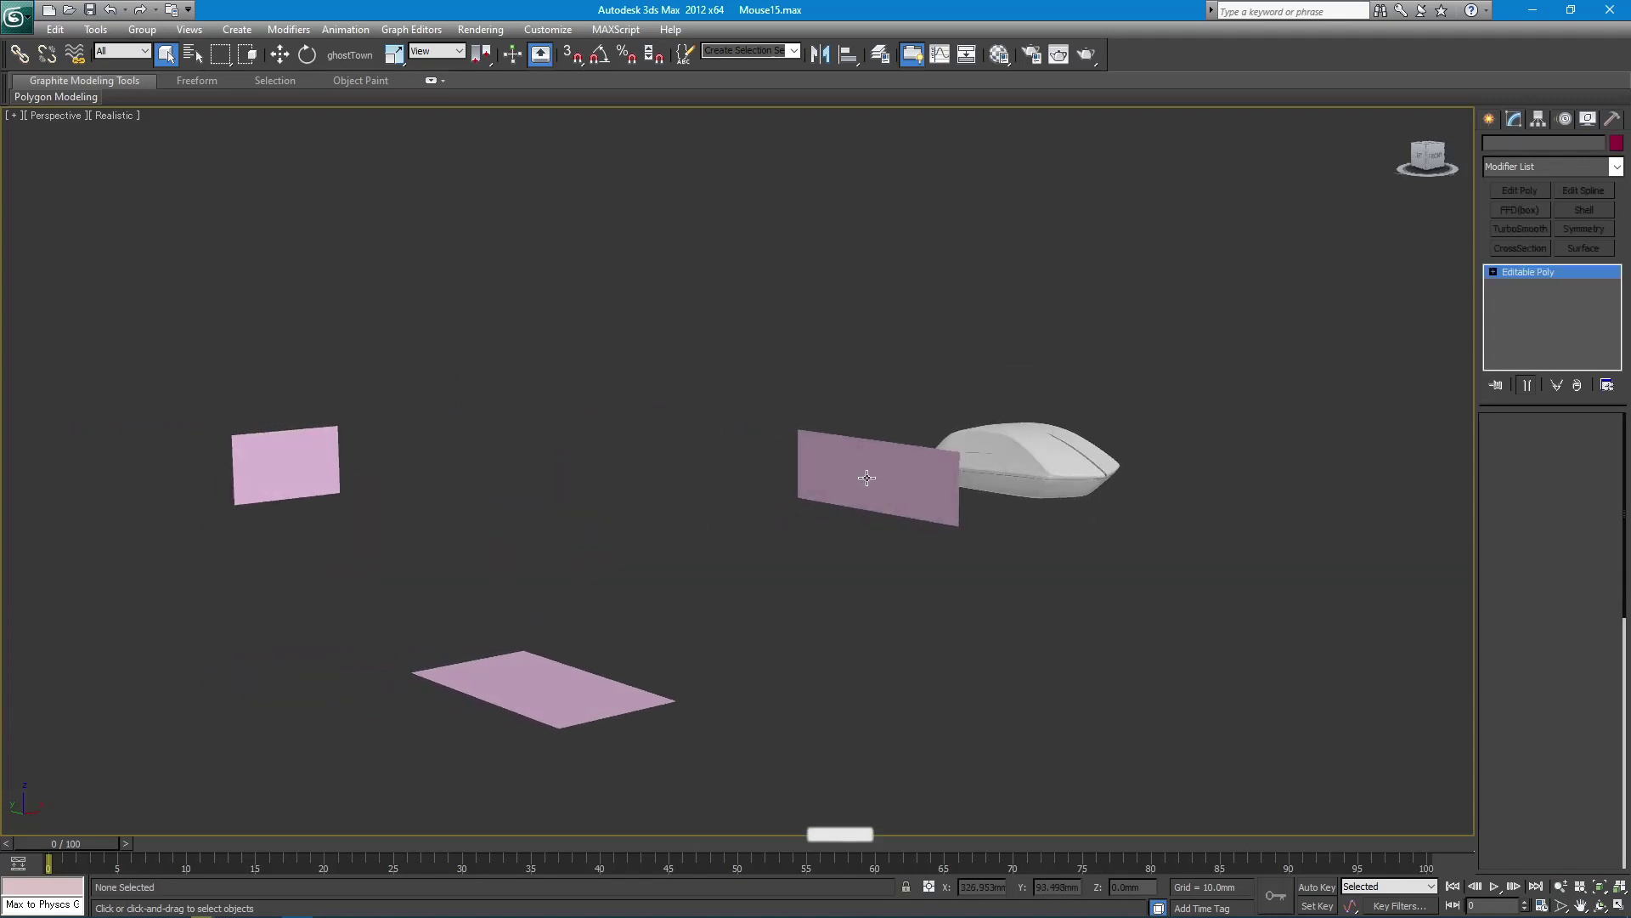
pyautogui.doubleClick(1518, 142)
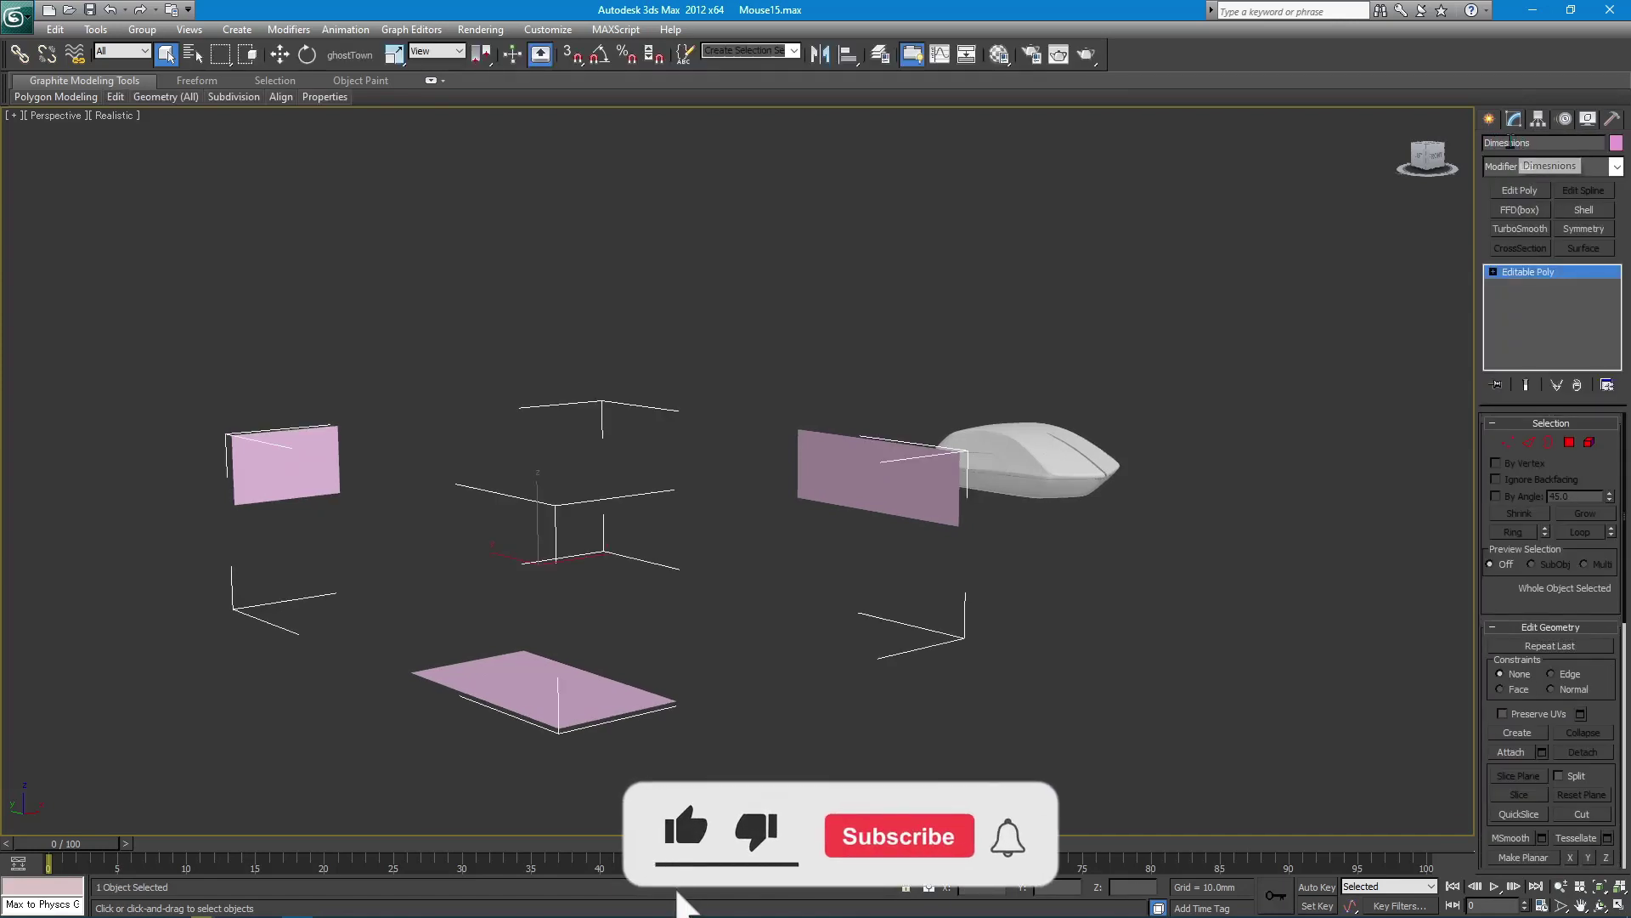
pyautogui.click(716, 384)
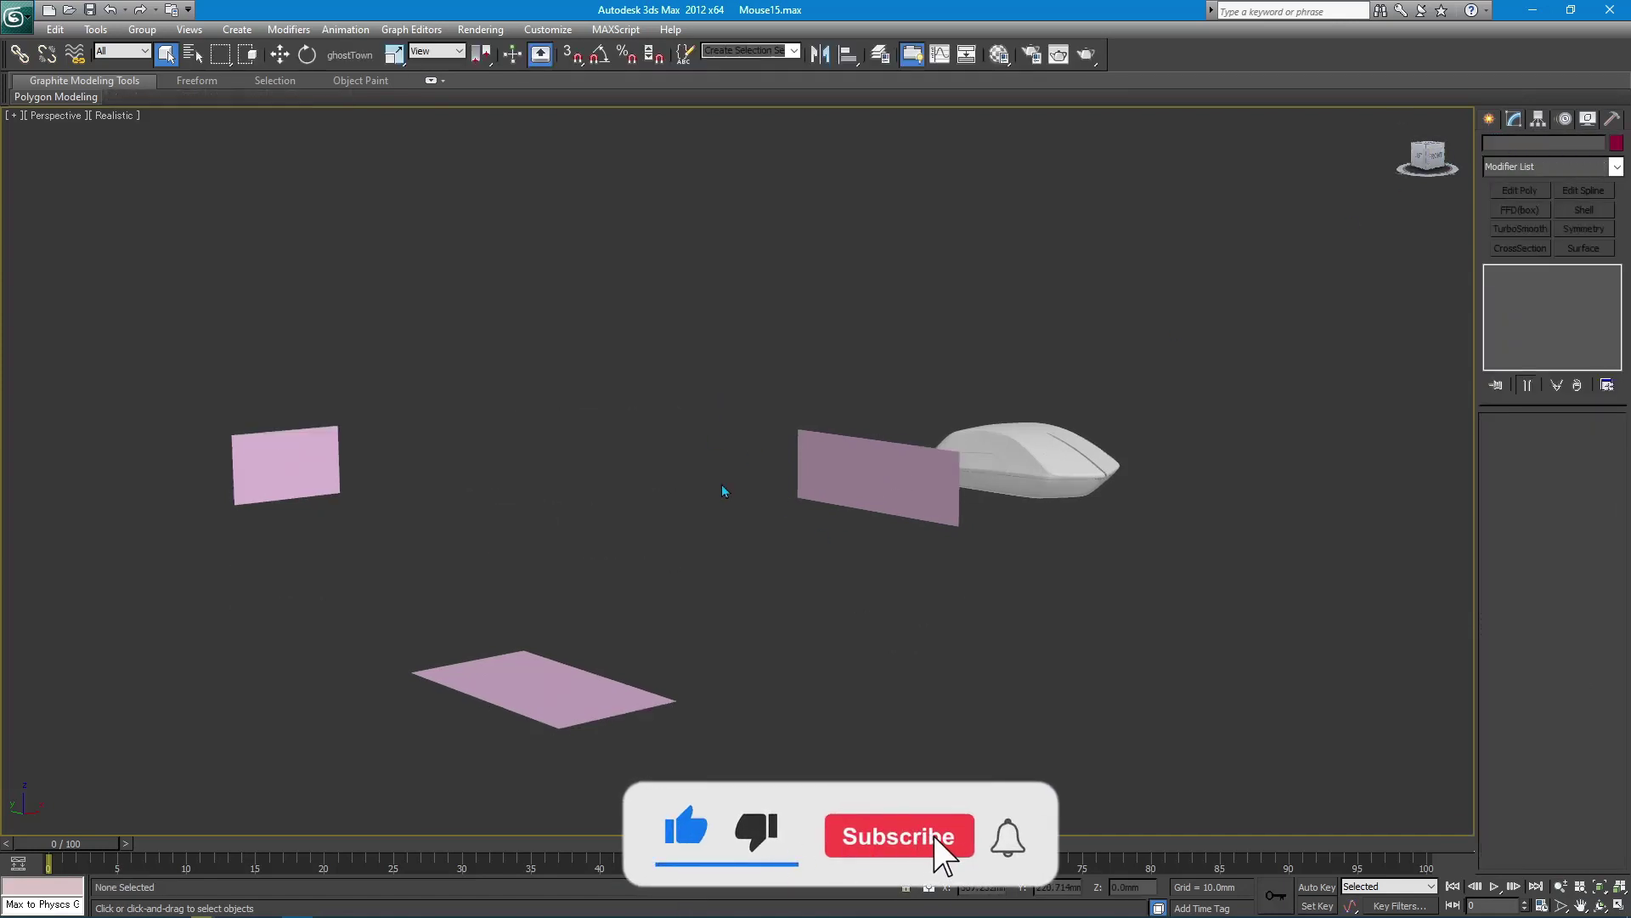
pyautogui.press('l')
pyautogui.press('F3')
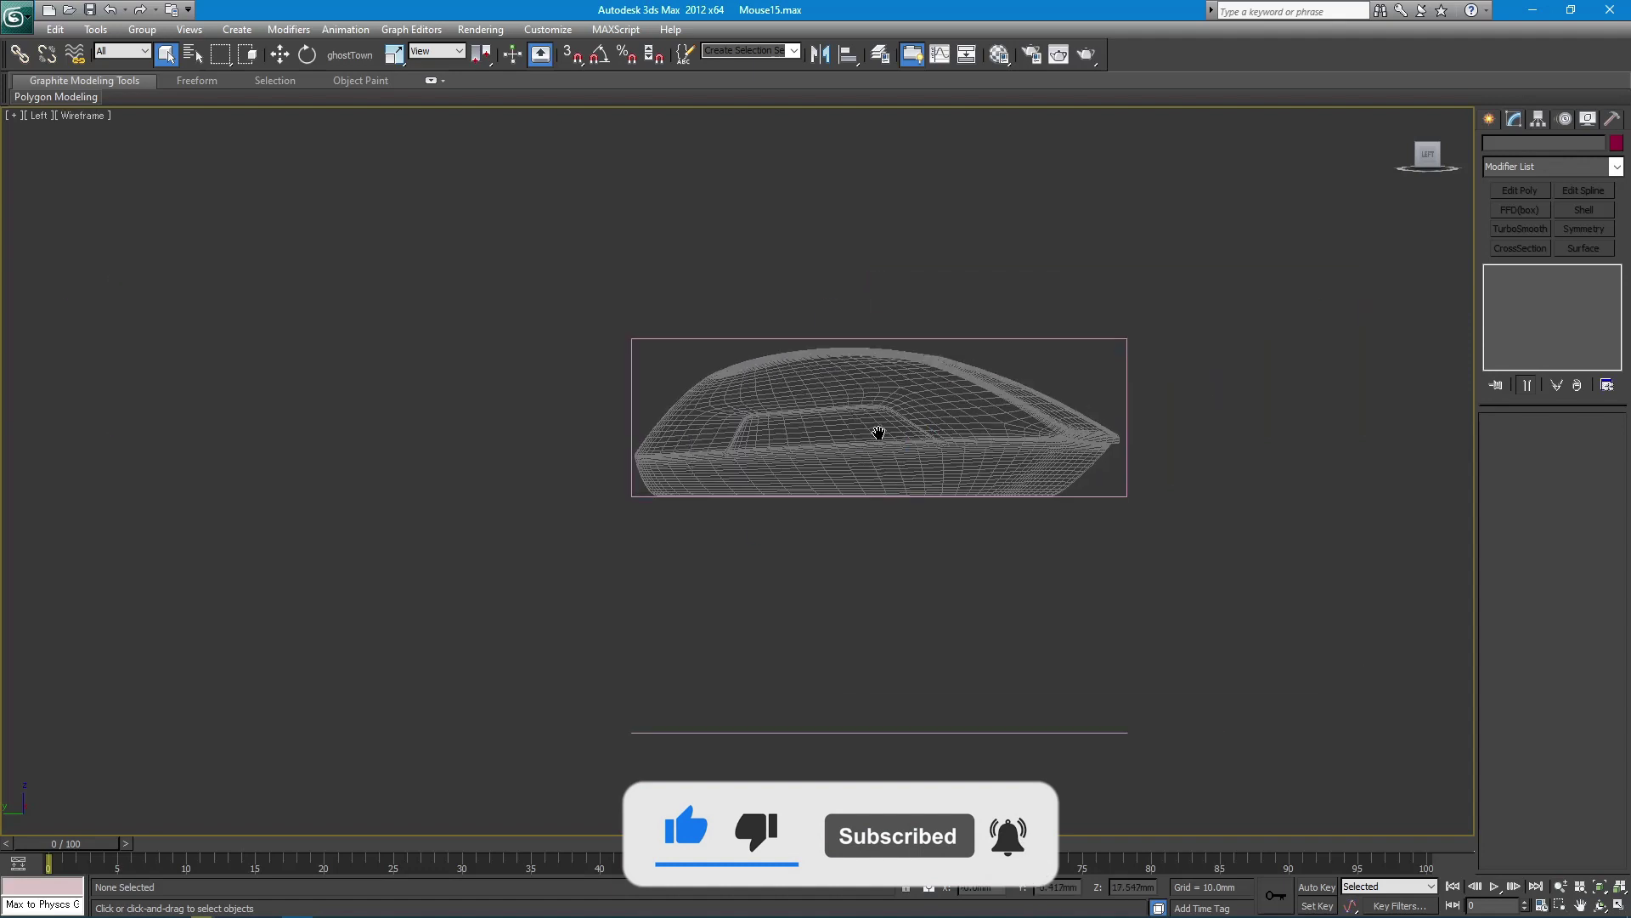
pyautogui.scroll(2, 877, 430)
pyautogui.scroll(2, 876, 462)
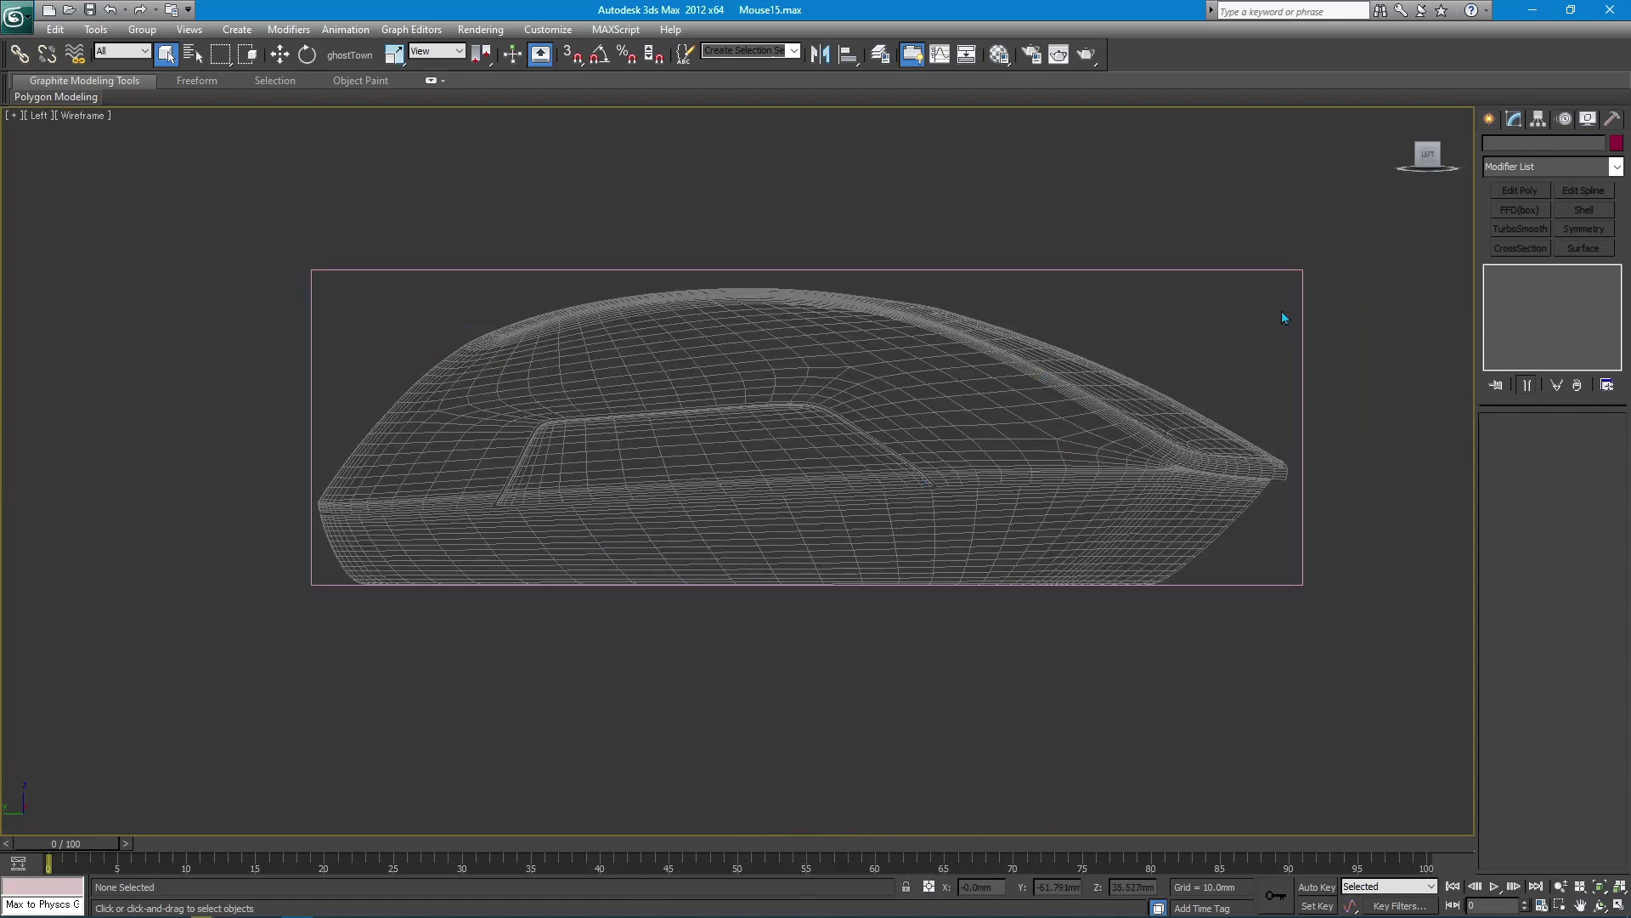
# - Draw a seven-point Line spline, Line020, along the mouse's top profile from front to rear
pyautogui.click(1488, 121)
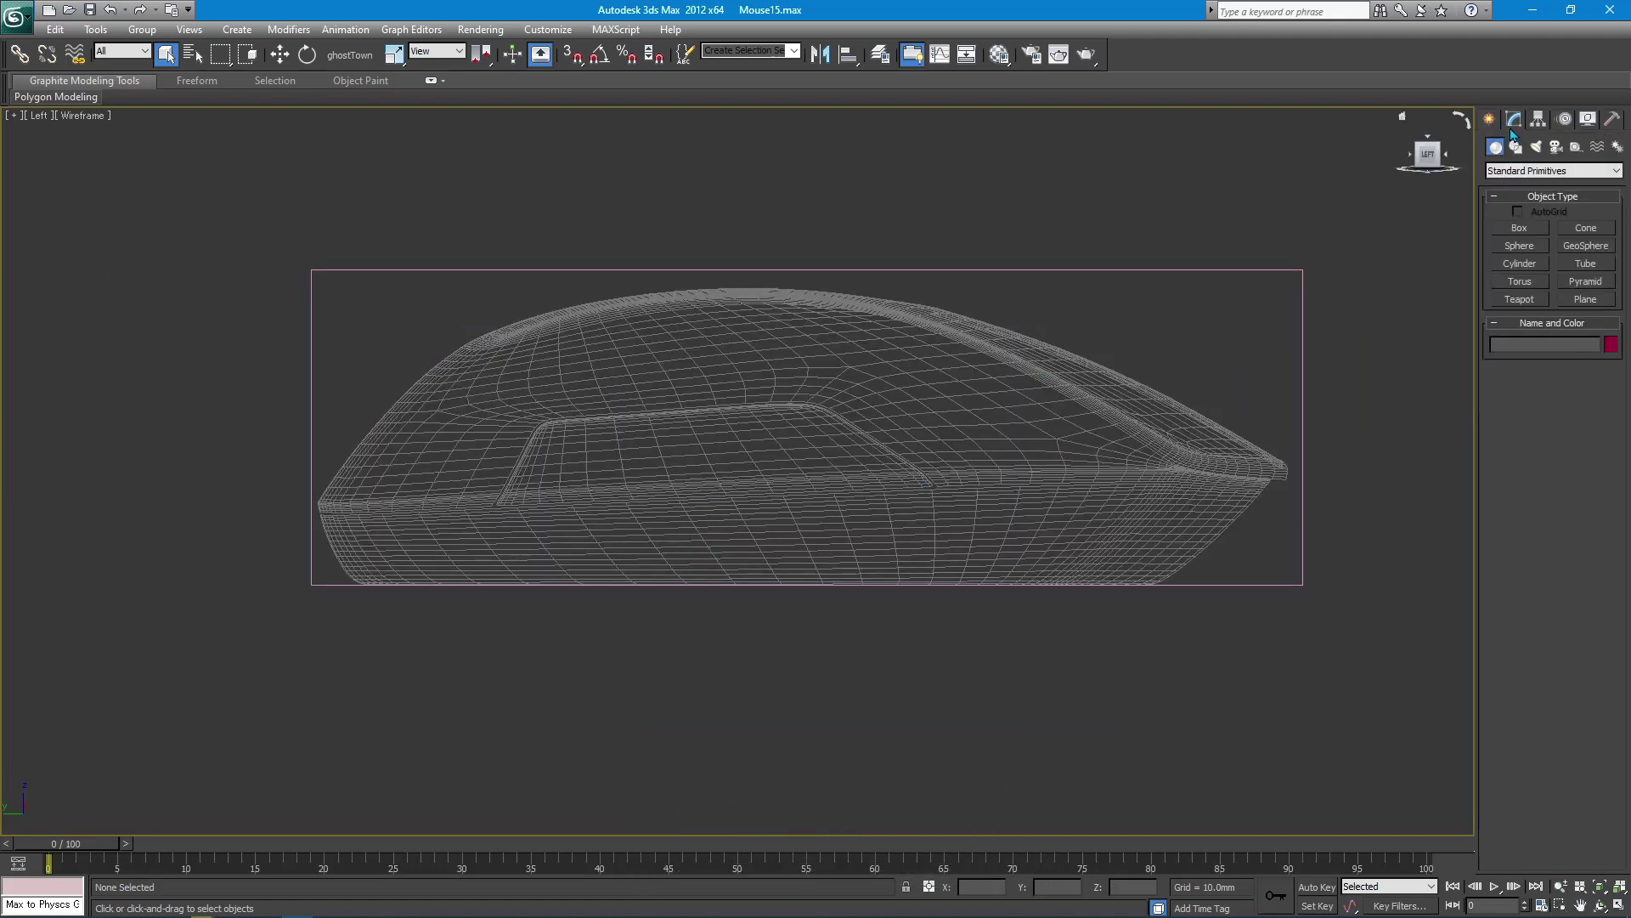
pyautogui.click(1515, 149)
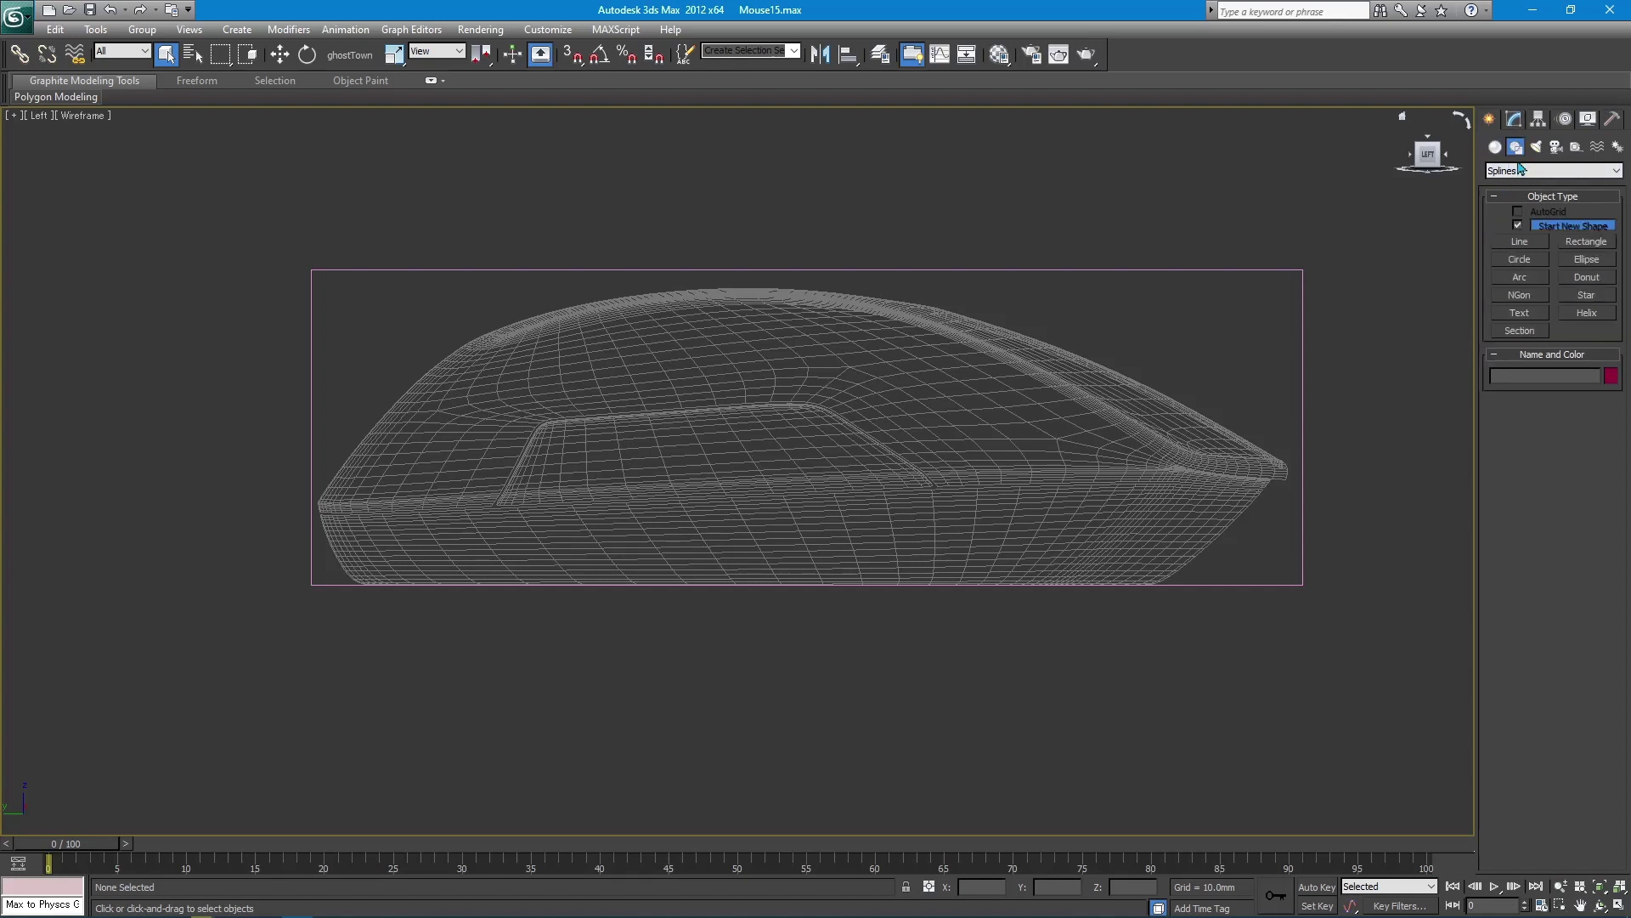
pyautogui.click(1526, 245)
pyautogui.click(1179, 459)
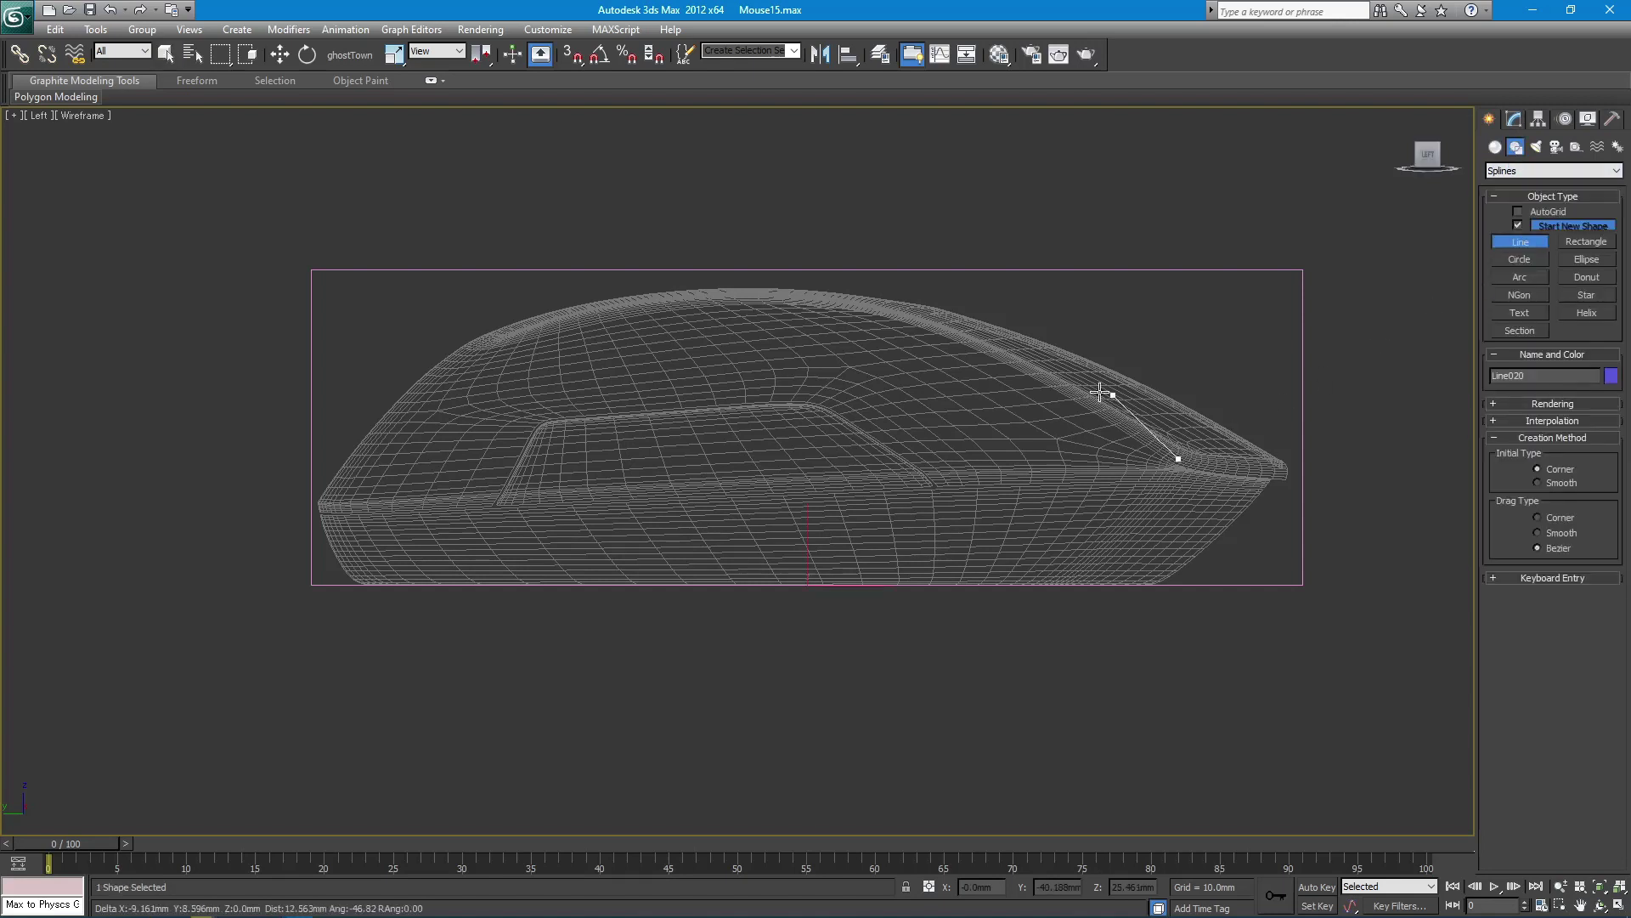
pyautogui.click(1010, 360)
pyautogui.click(862, 304)
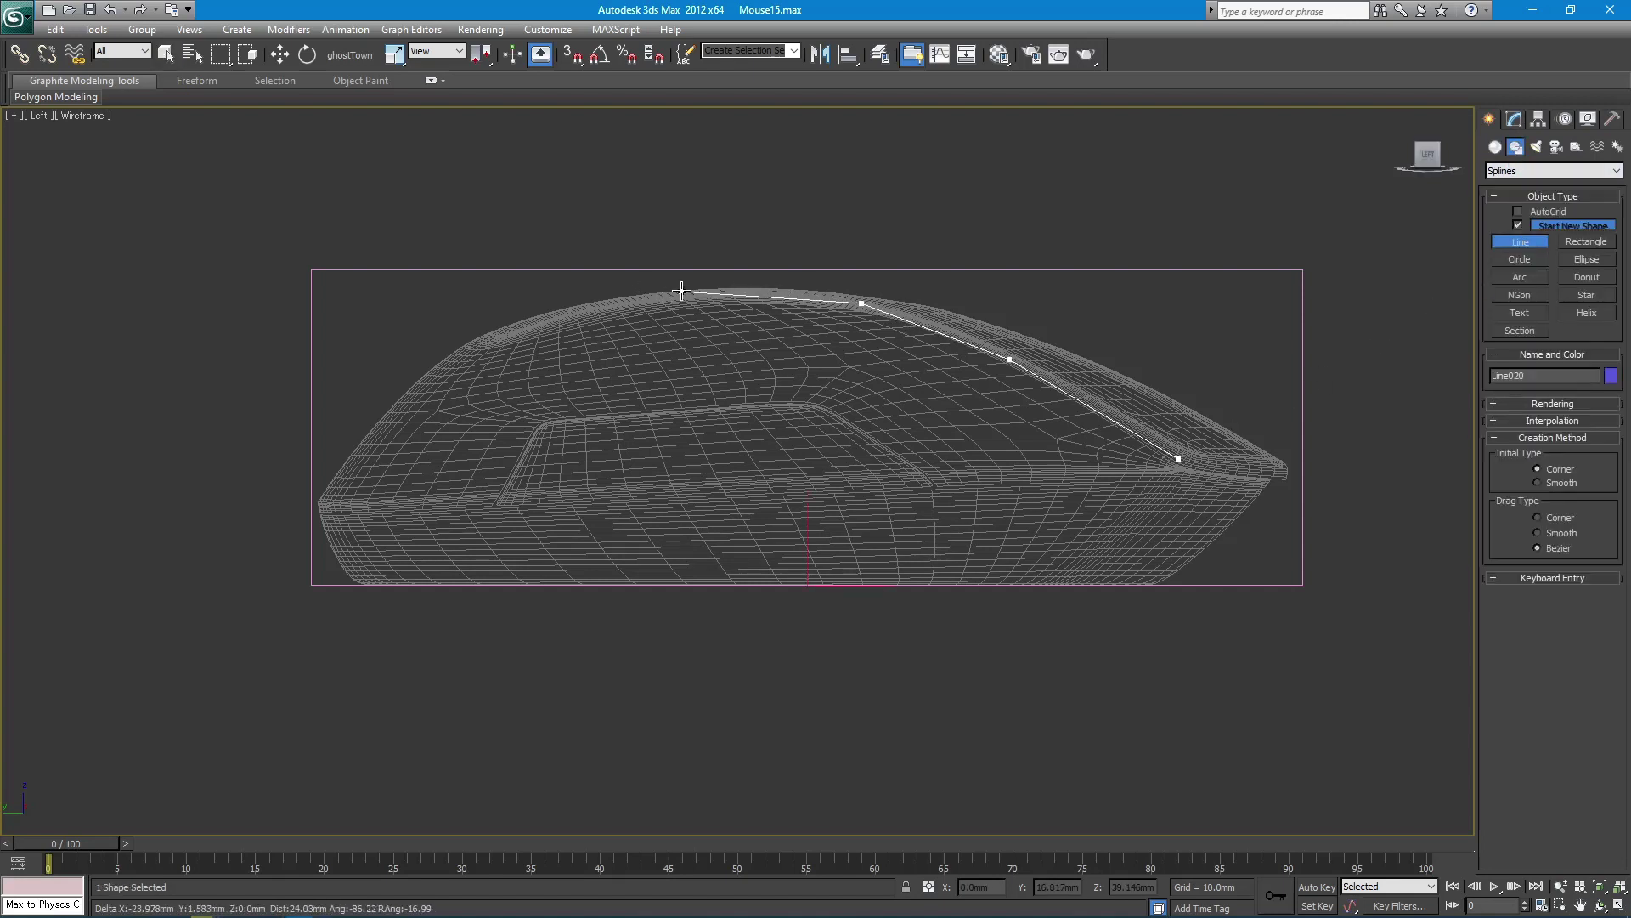
pyautogui.click(699, 294)
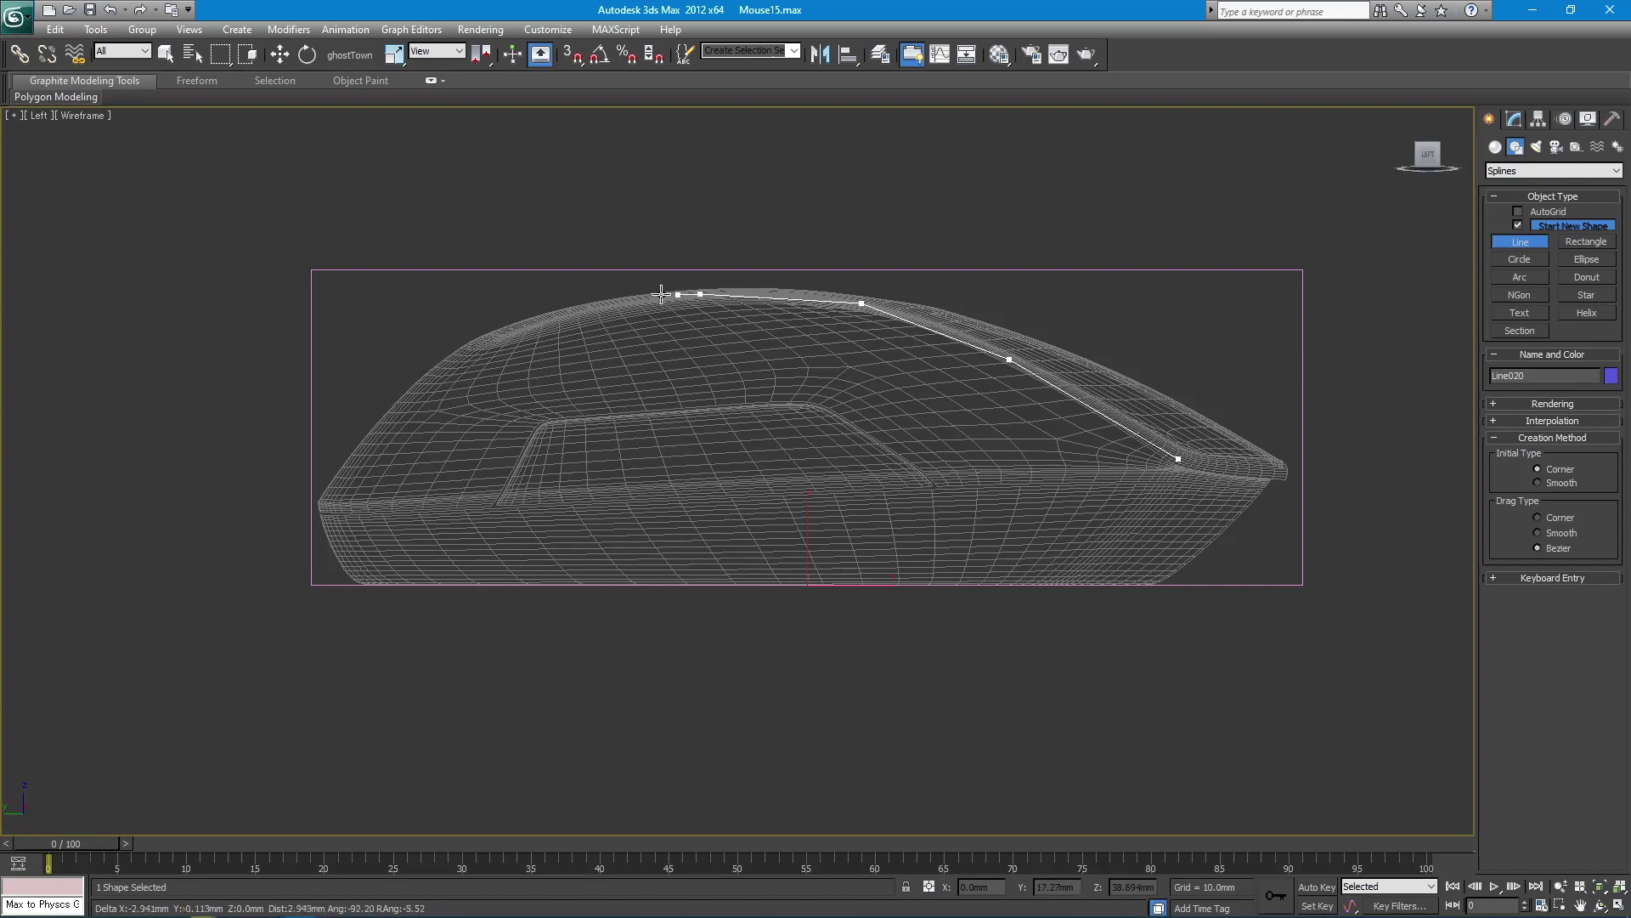
pyautogui.click(418, 410)
pyautogui.click(344, 503)
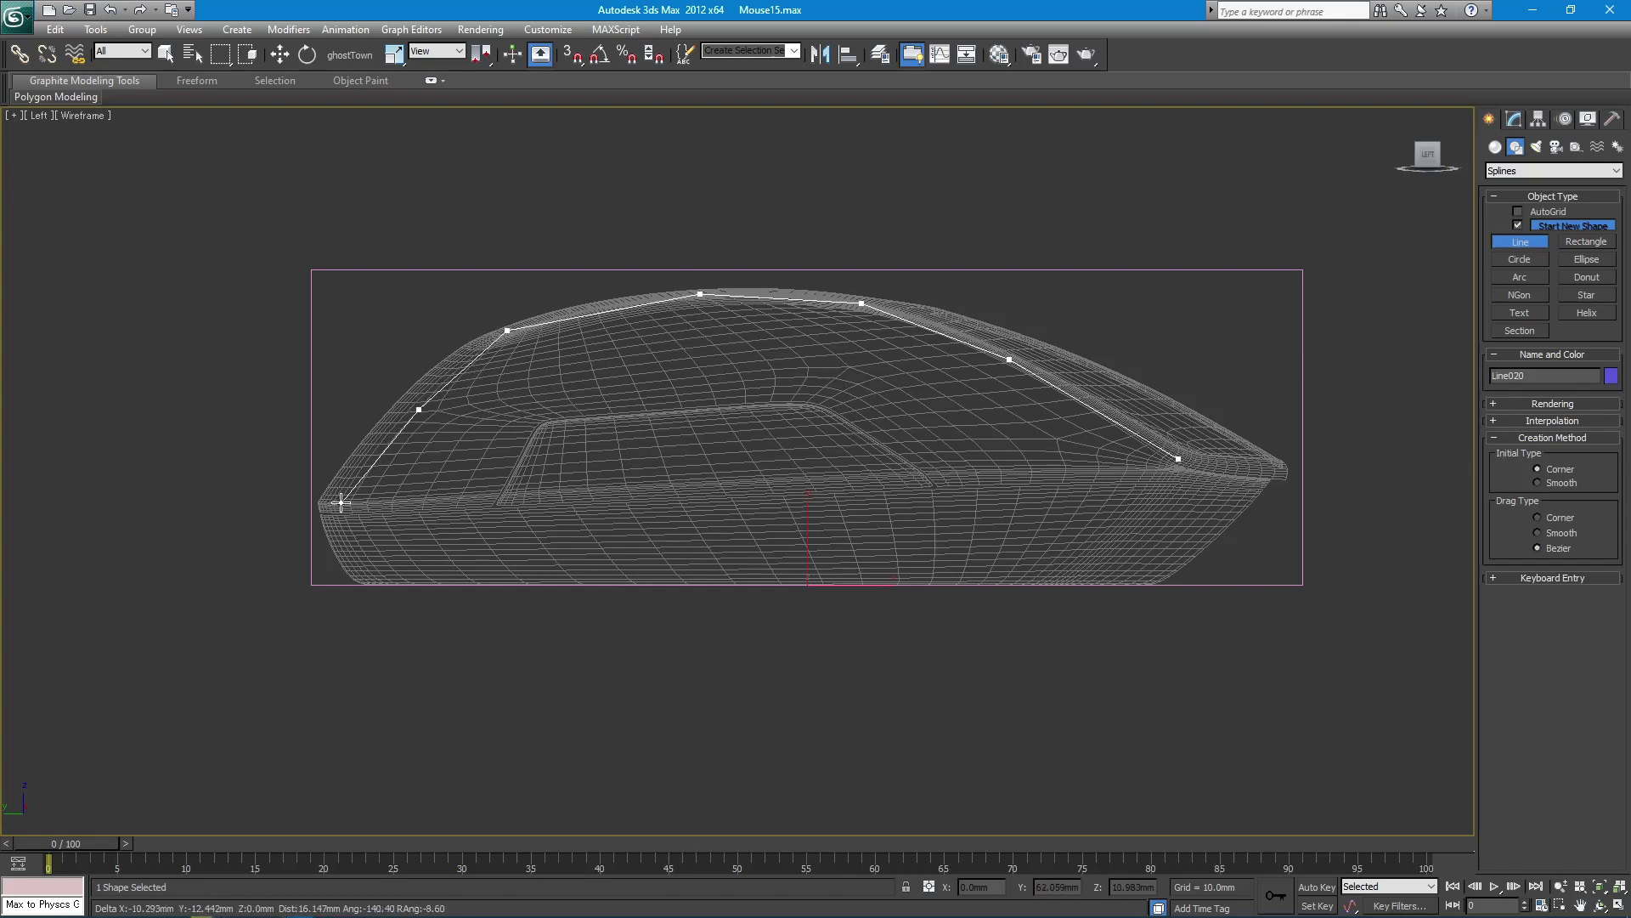
pyautogui.rightClick(338, 498)
pyautogui.rightClick(794, 408)
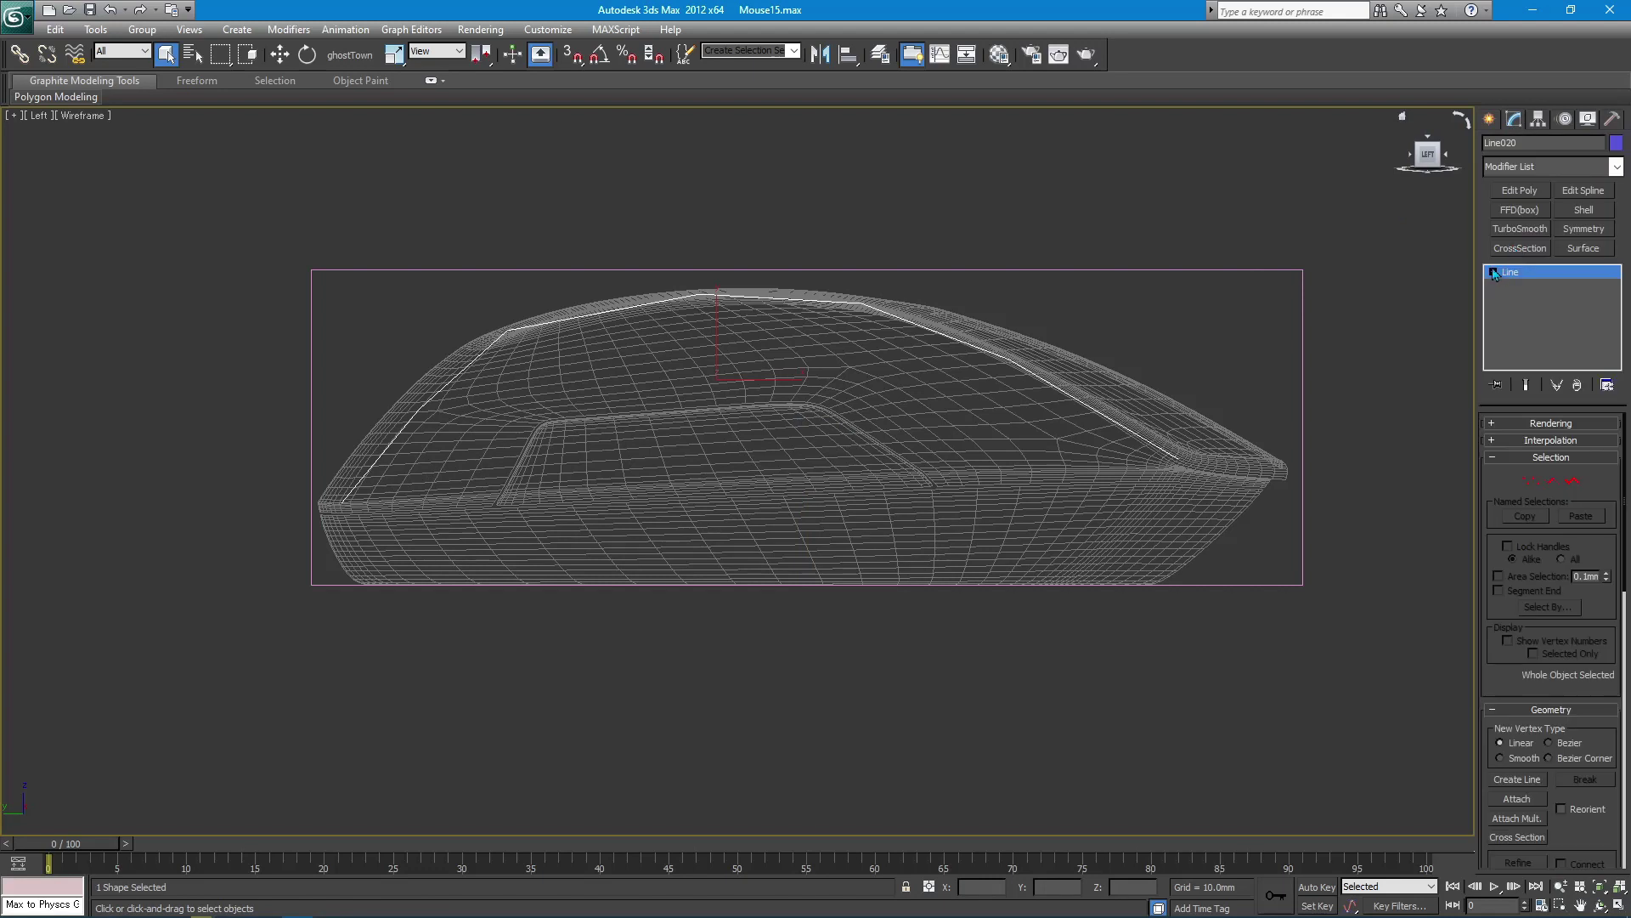
# - Make all seven vertices Smooth and set Interpolation Steps to 2
pyautogui.click(1524, 289)
pyautogui.moveTo(248, 227); pyautogui.dragTo(1304, 709)
pyautogui.rightClick(839, 430)
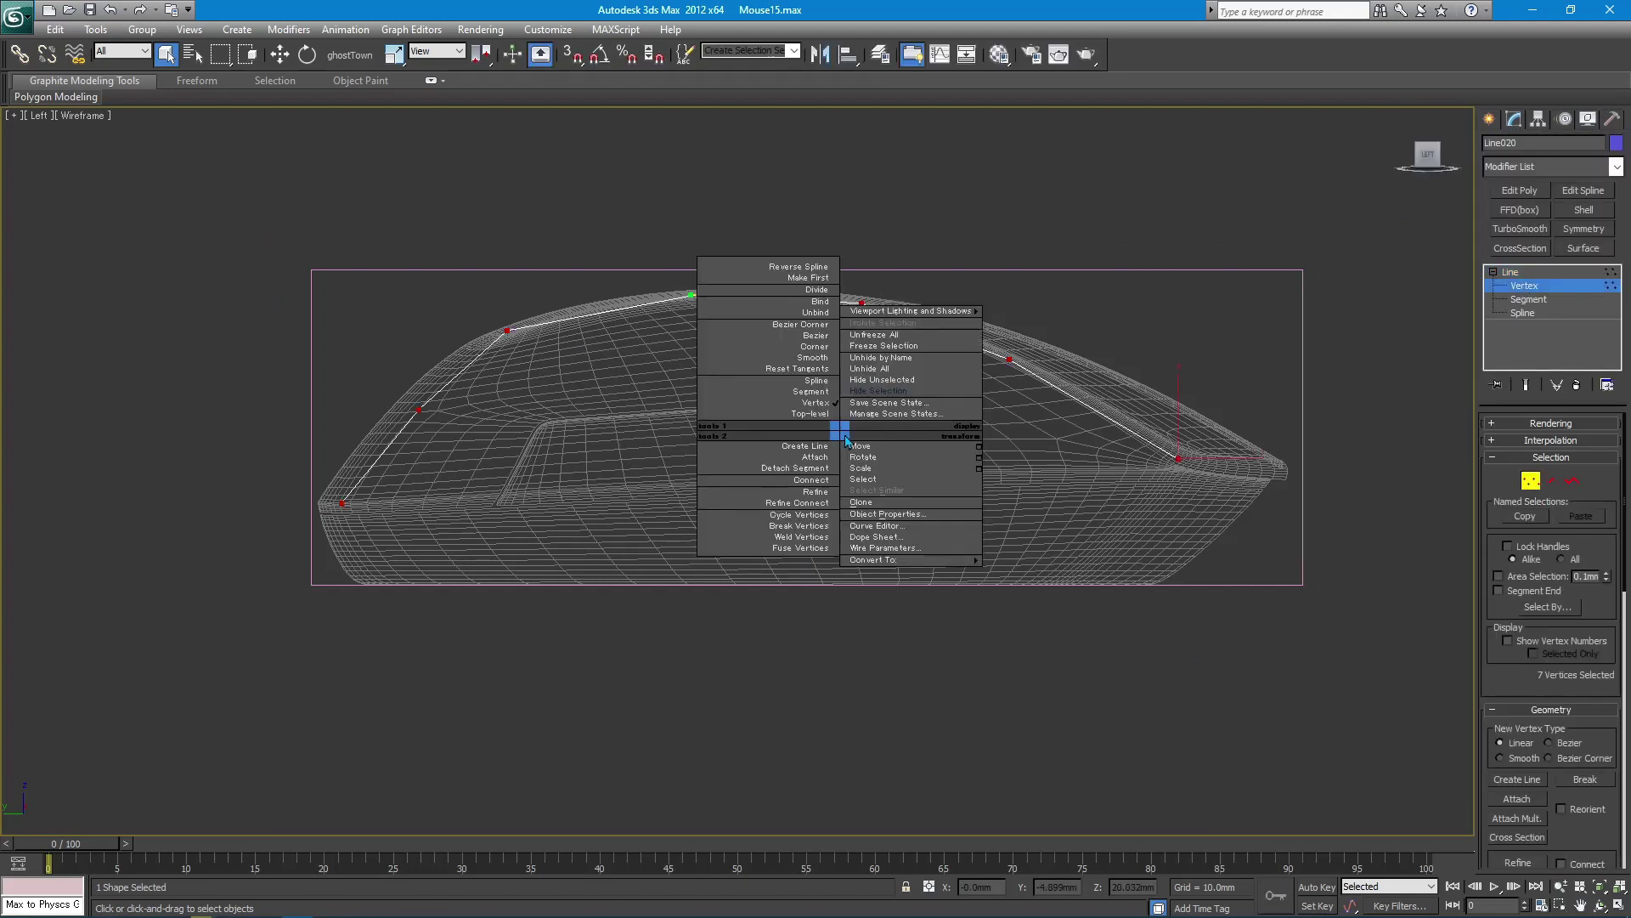
pyautogui.click(795, 358)
pyautogui.click(1535, 442)
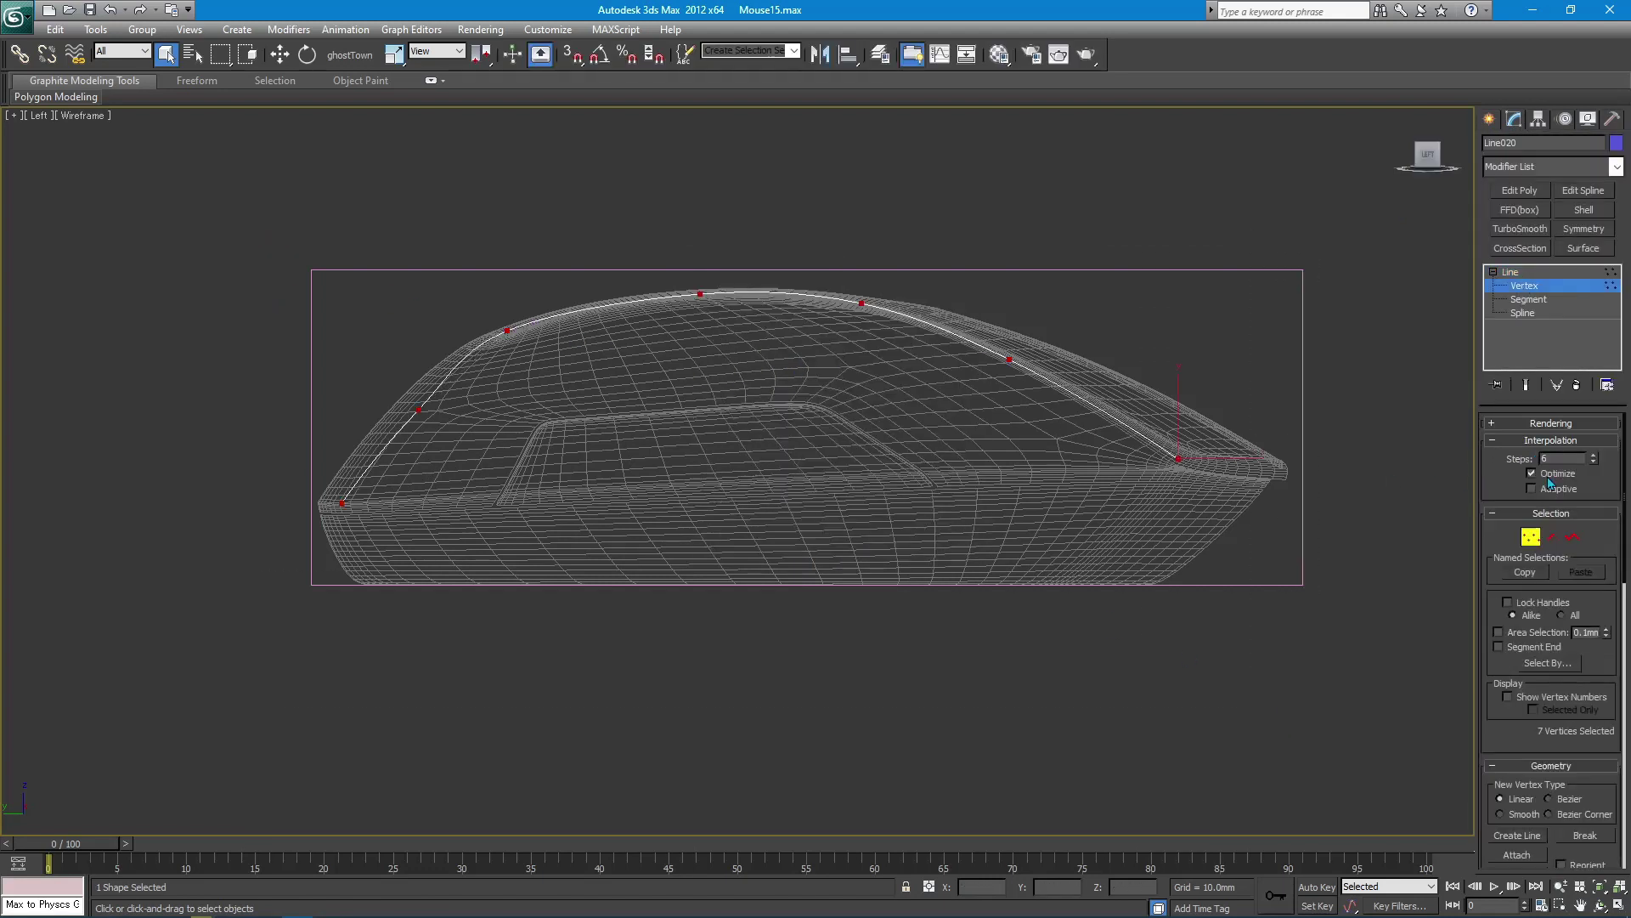
pyautogui.click(1594, 462)
# - Select the curve's upper vertices, then switch to Perspective and orbit toward its front
pyautogui.rightClick(584, 384)
pyautogui.click(627, 343)
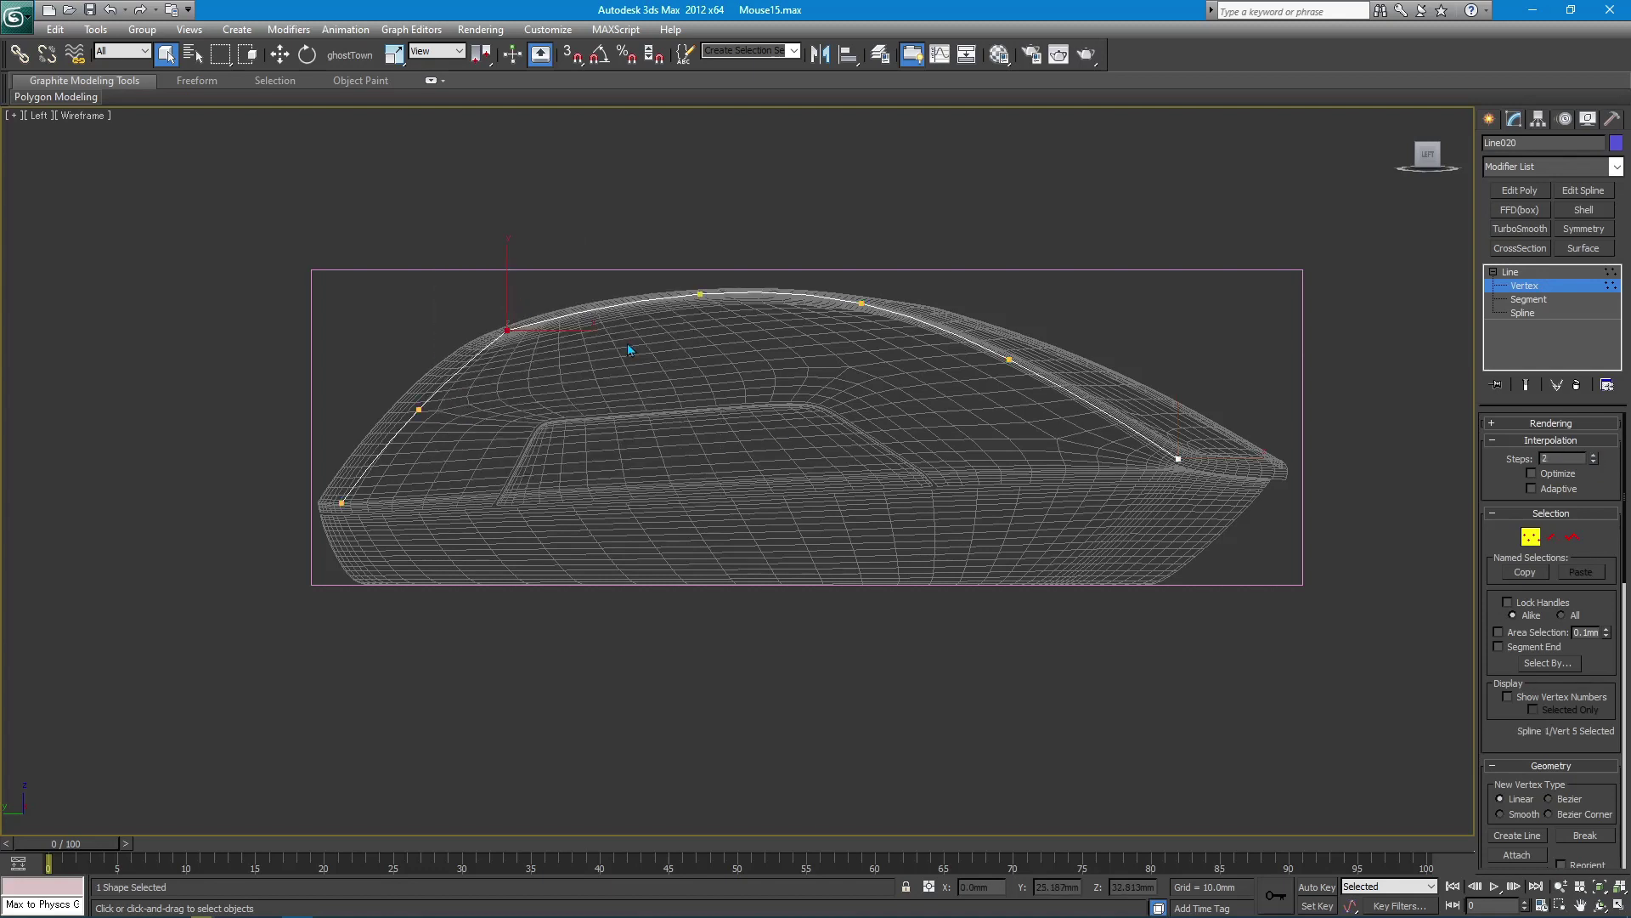
pyautogui.press('w')
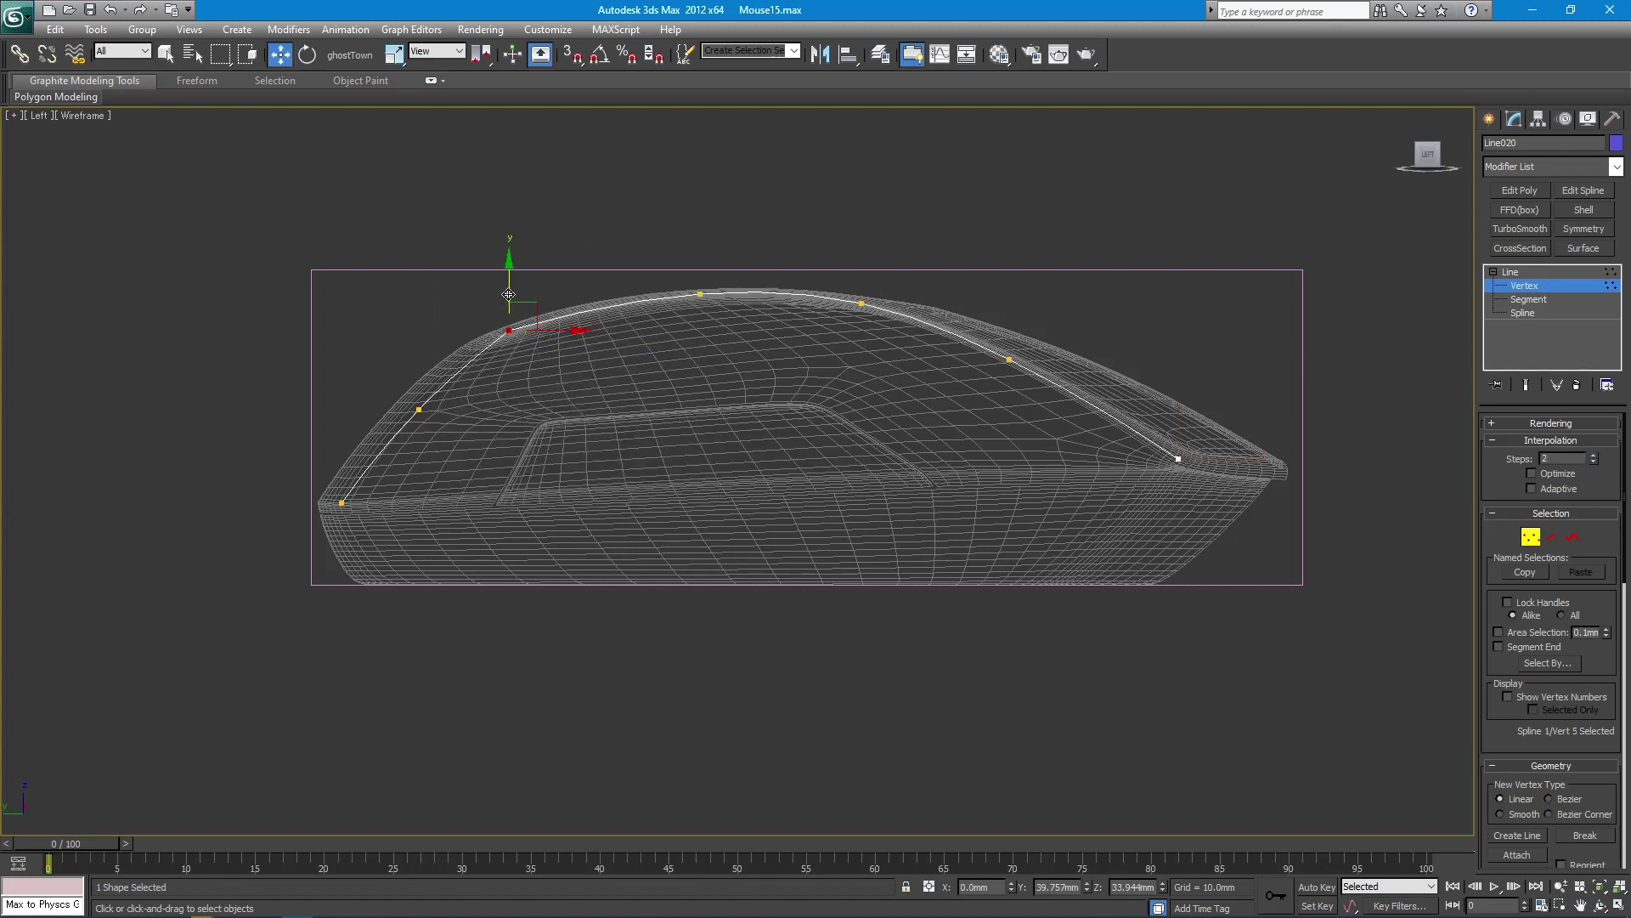
pyautogui.click(700, 296)
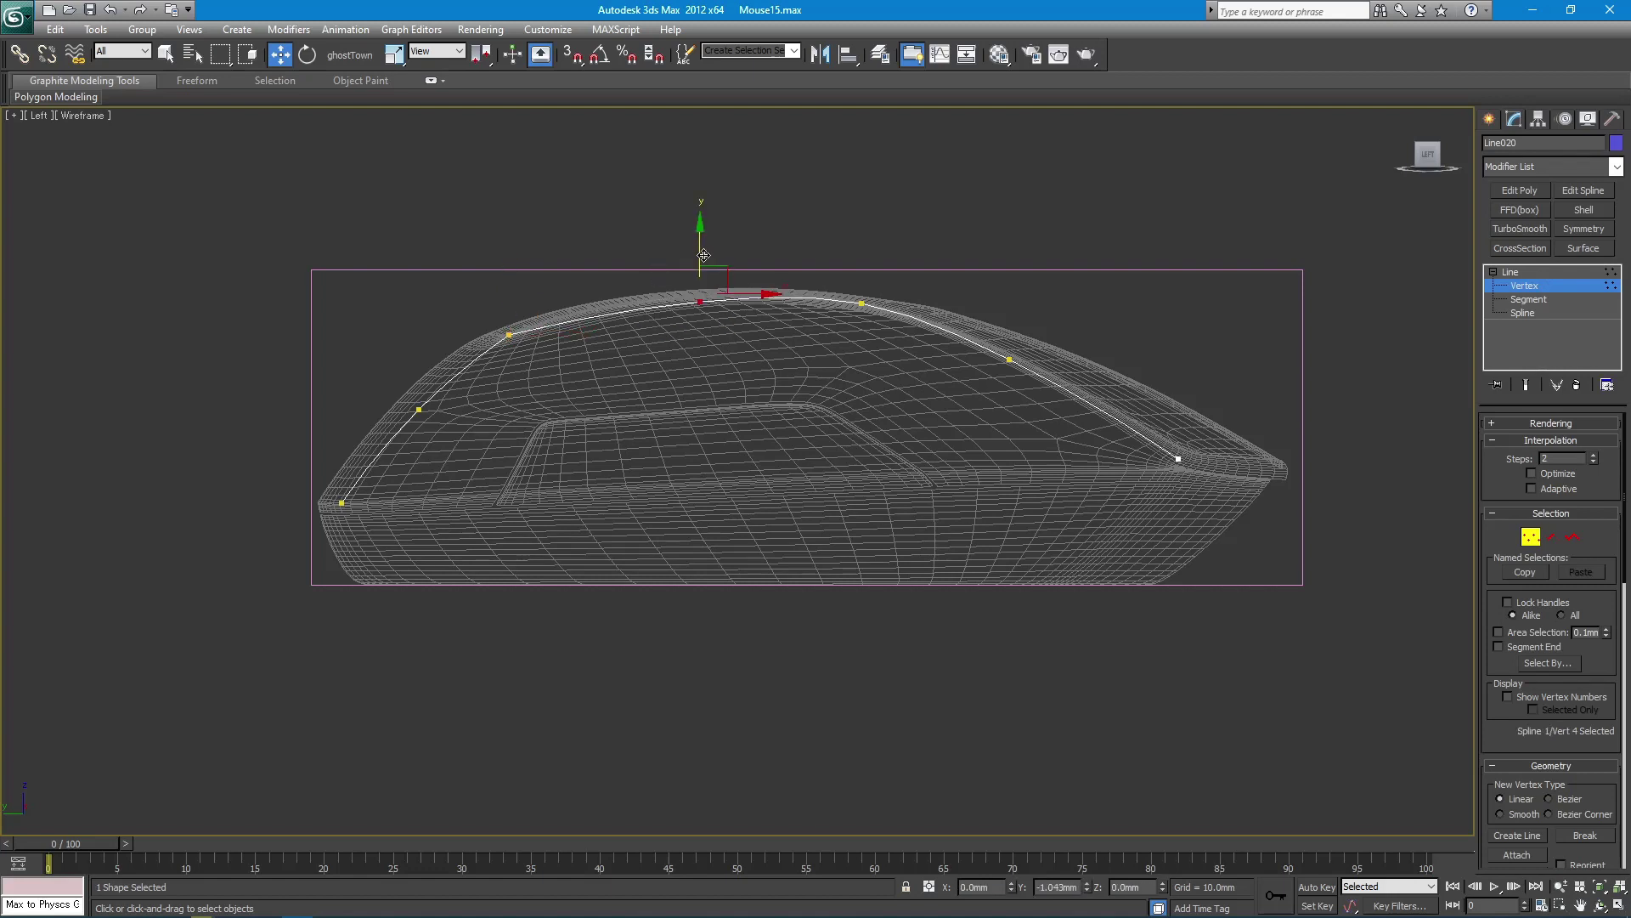
pyautogui.press('q')
pyautogui.click(973, 413)
pyautogui.press('p')
pyautogui.moveTo(972, 420)
pyautogui.keyDown('alt'); pyautogui.mouseDown(button='middle')
pyautogui.moveTo(703, 485)
pyautogui.moveTo(762, 510)
pyautogui.moveTo(710, 520)
pyautogui.mouseUp(button='middle'); pyautogui.keyUp('alt')
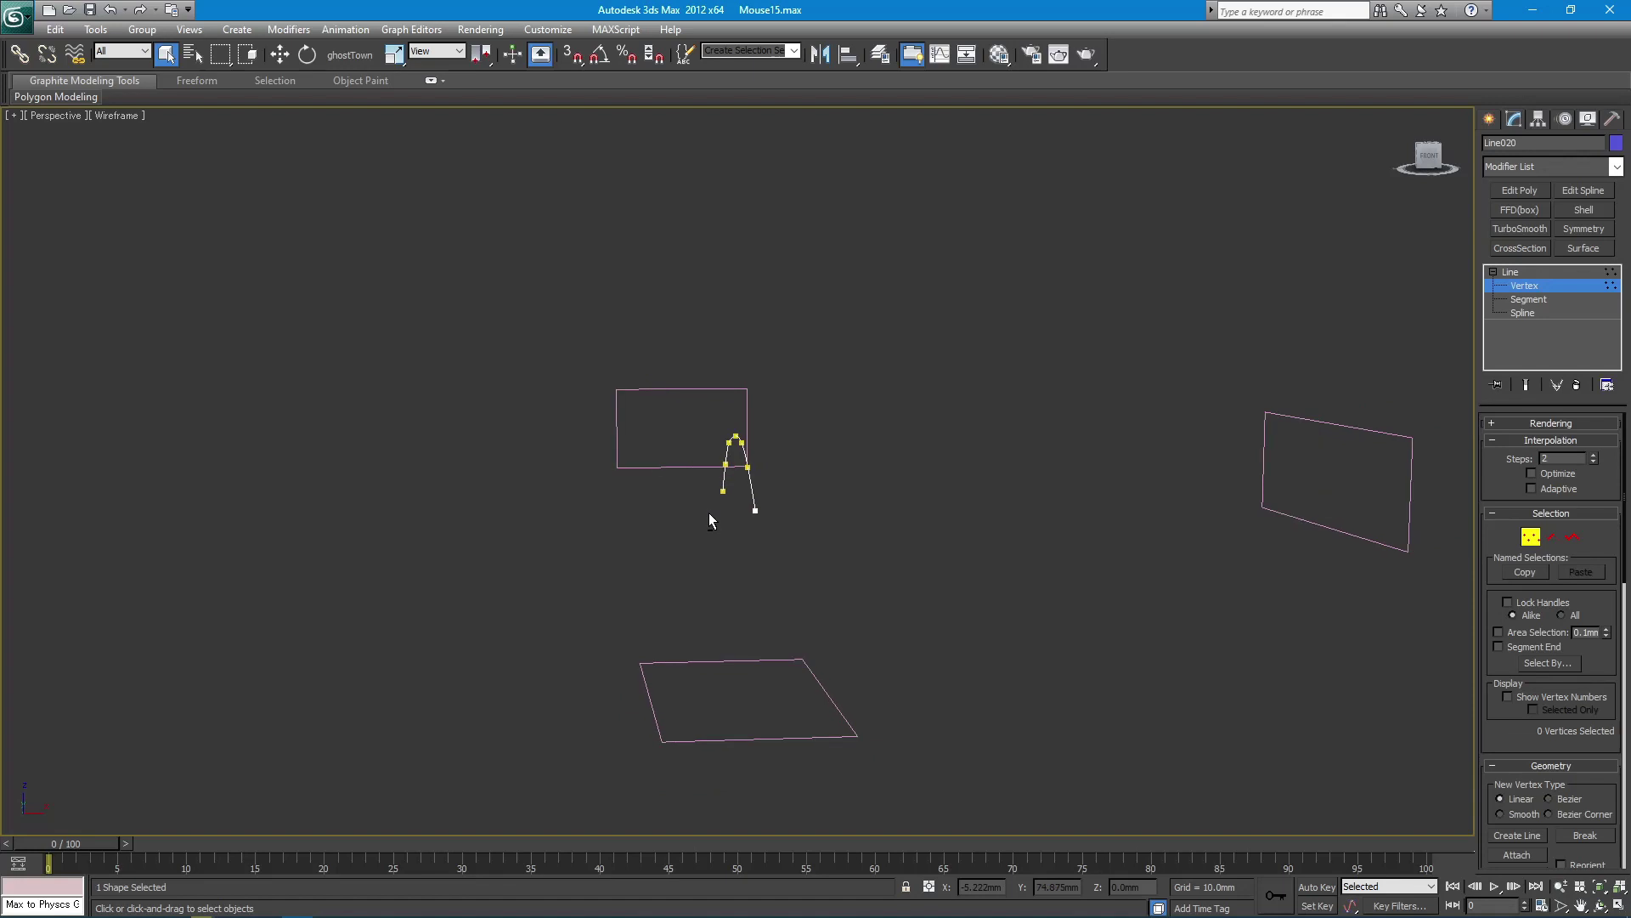
# - In Front view, move the curve's upper vertices right to form a hook
pyautogui.press('f')
pyautogui.press('z')
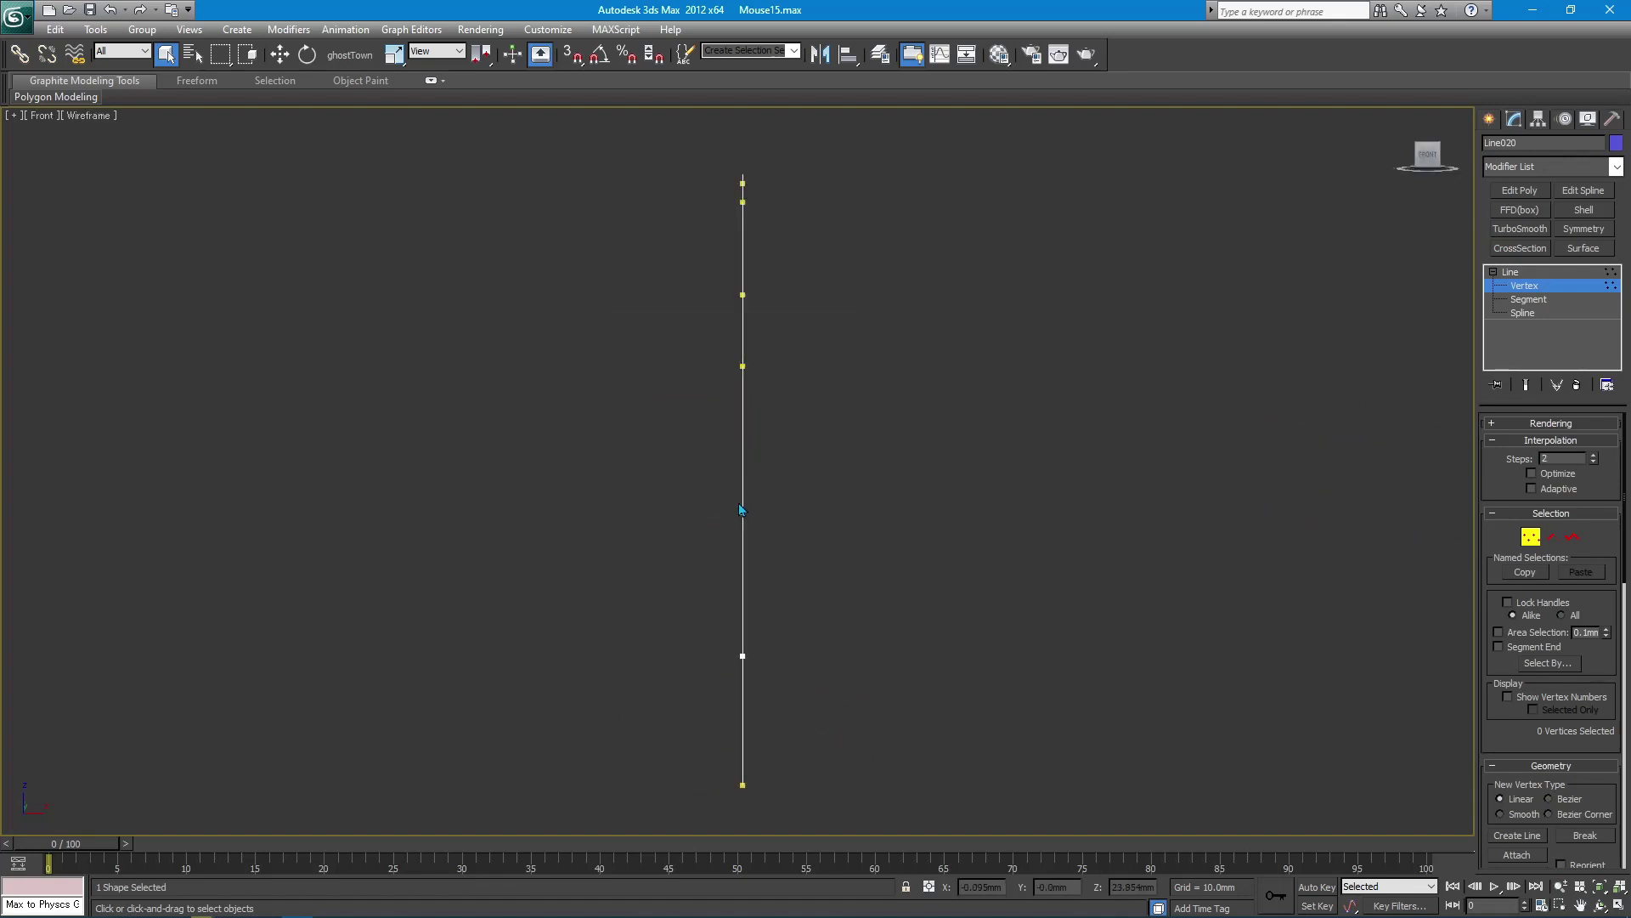
pyautogui.moveTo(718, 482)
pyautogui.mouseDown()
pyautogui.moveTo(768, 521)
pyautogui.moveTo(896, 535)
pyautogui.mouseUp()
pyautogui.press('w')
pyautogui.moveTo(895, 533)
pyautogui.keyDown('alt'); pyautogui.mouseDown(button='middle')
pyautogui.moveTo(848, 517)
pyautogui.moveTo(854, 557)
pyautogui.moveTo(804, 528)
pyautogui.mouseUp(button='middle'); pyautogui.keyUp('alt')
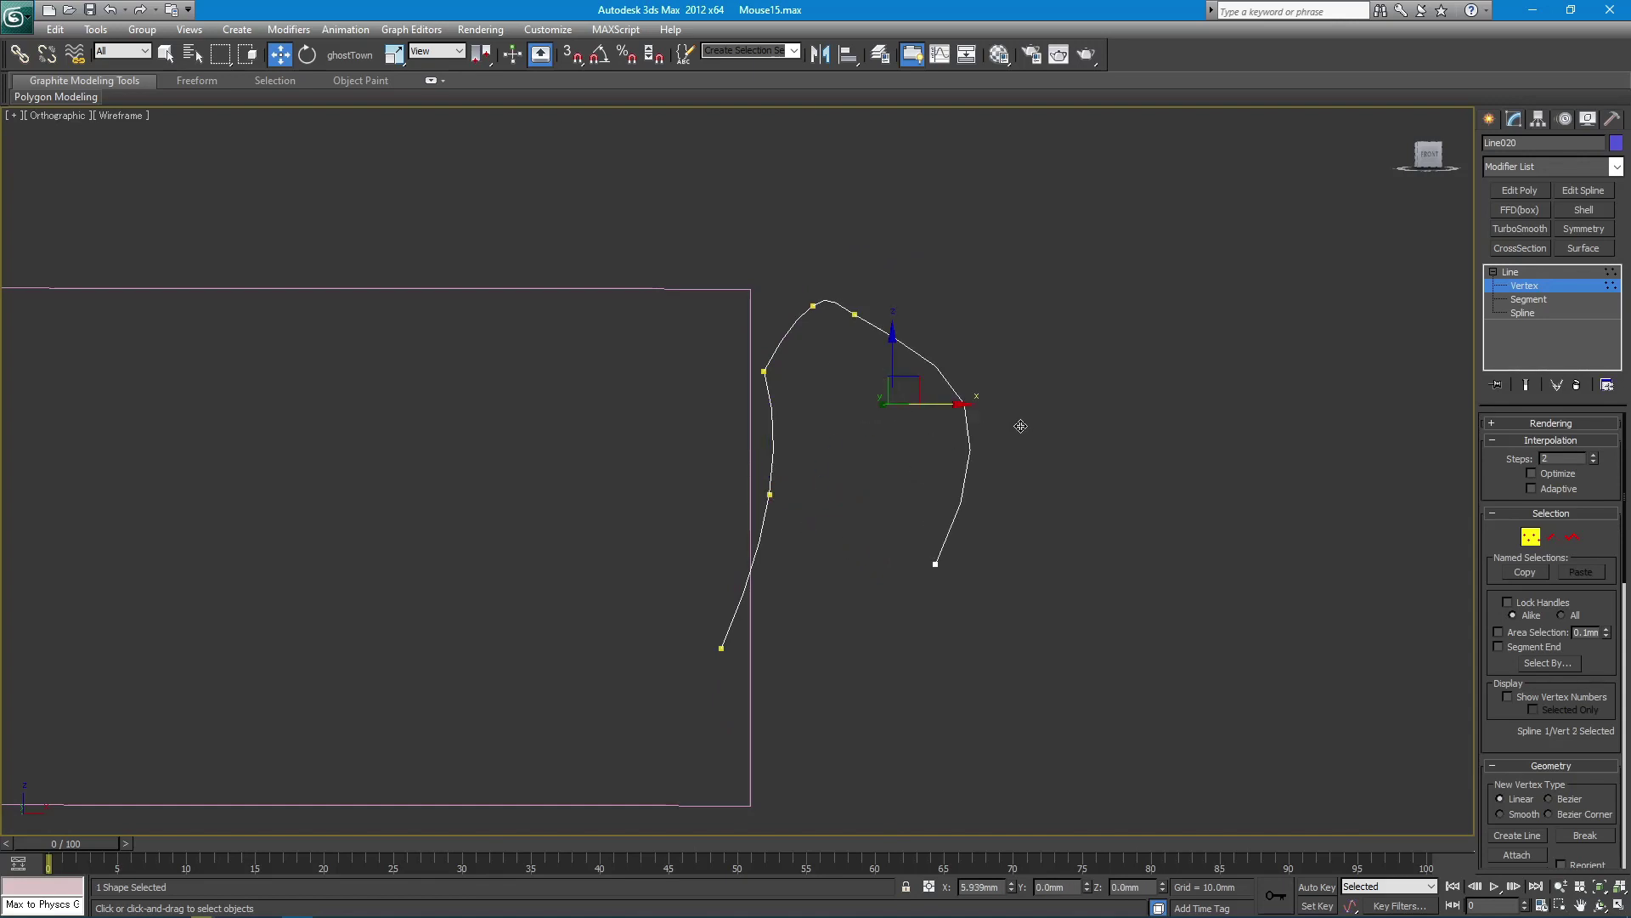
pyautogui.moveTo(892, 404); pyautogui.dragTo(971, 404)
pyautogui.click(855, 314)
pyautogui.moveTo(855, 314); pyautogui.dragTo(937, 313)
pyautogui.press('f')
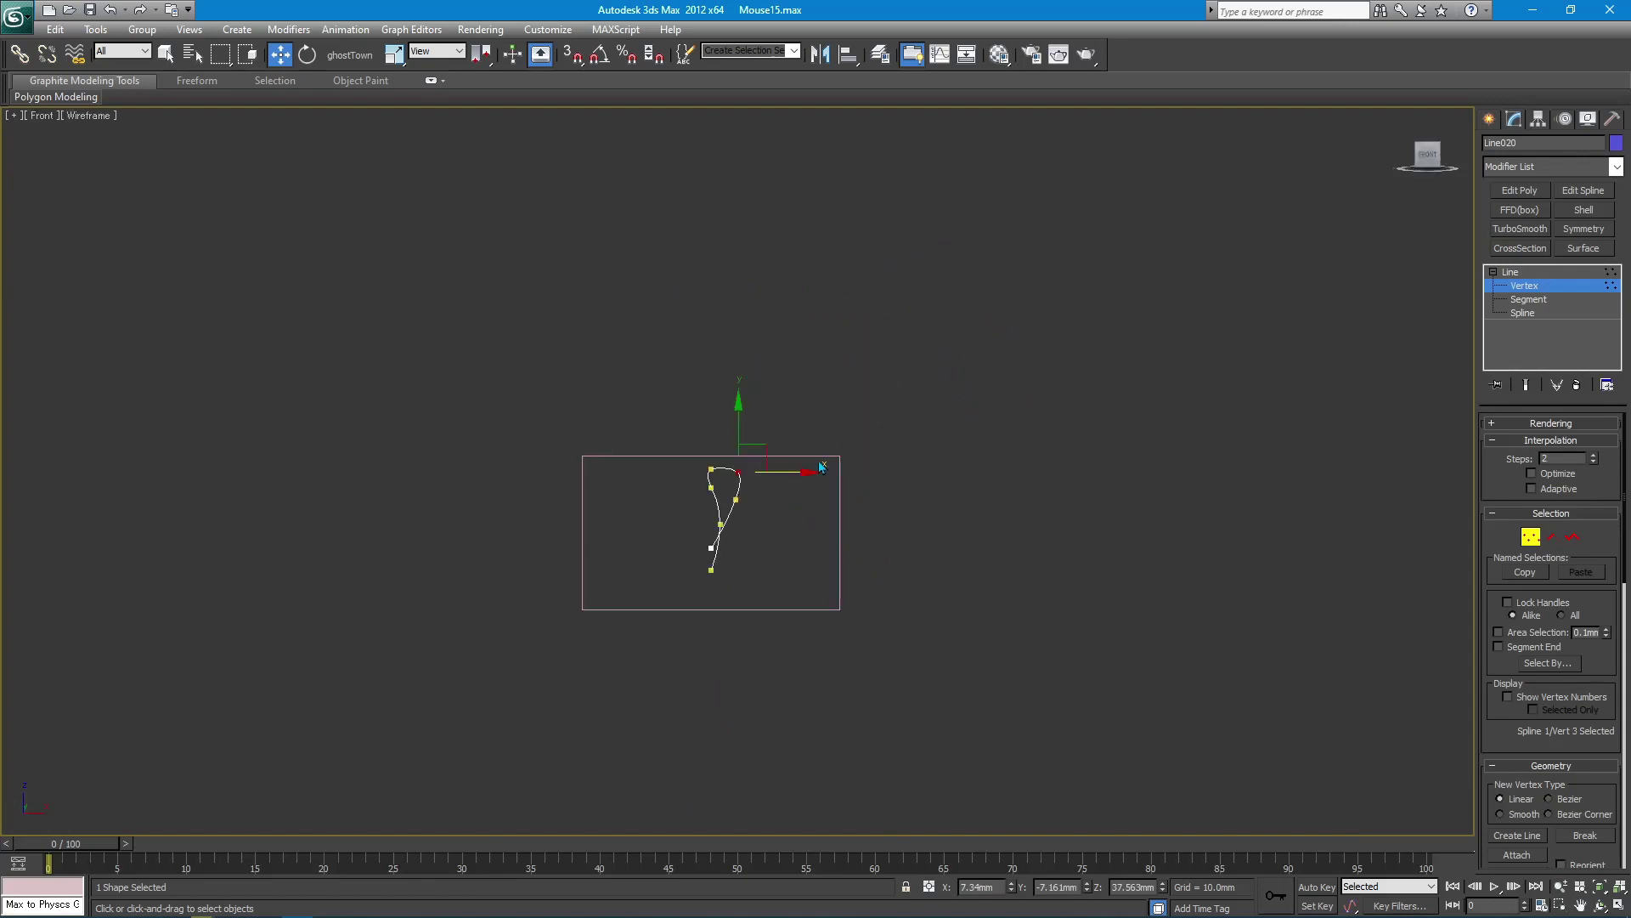
# - Reframe the whole spline and shift its top and middle vertices right
pyautogui.click(1522, 312)
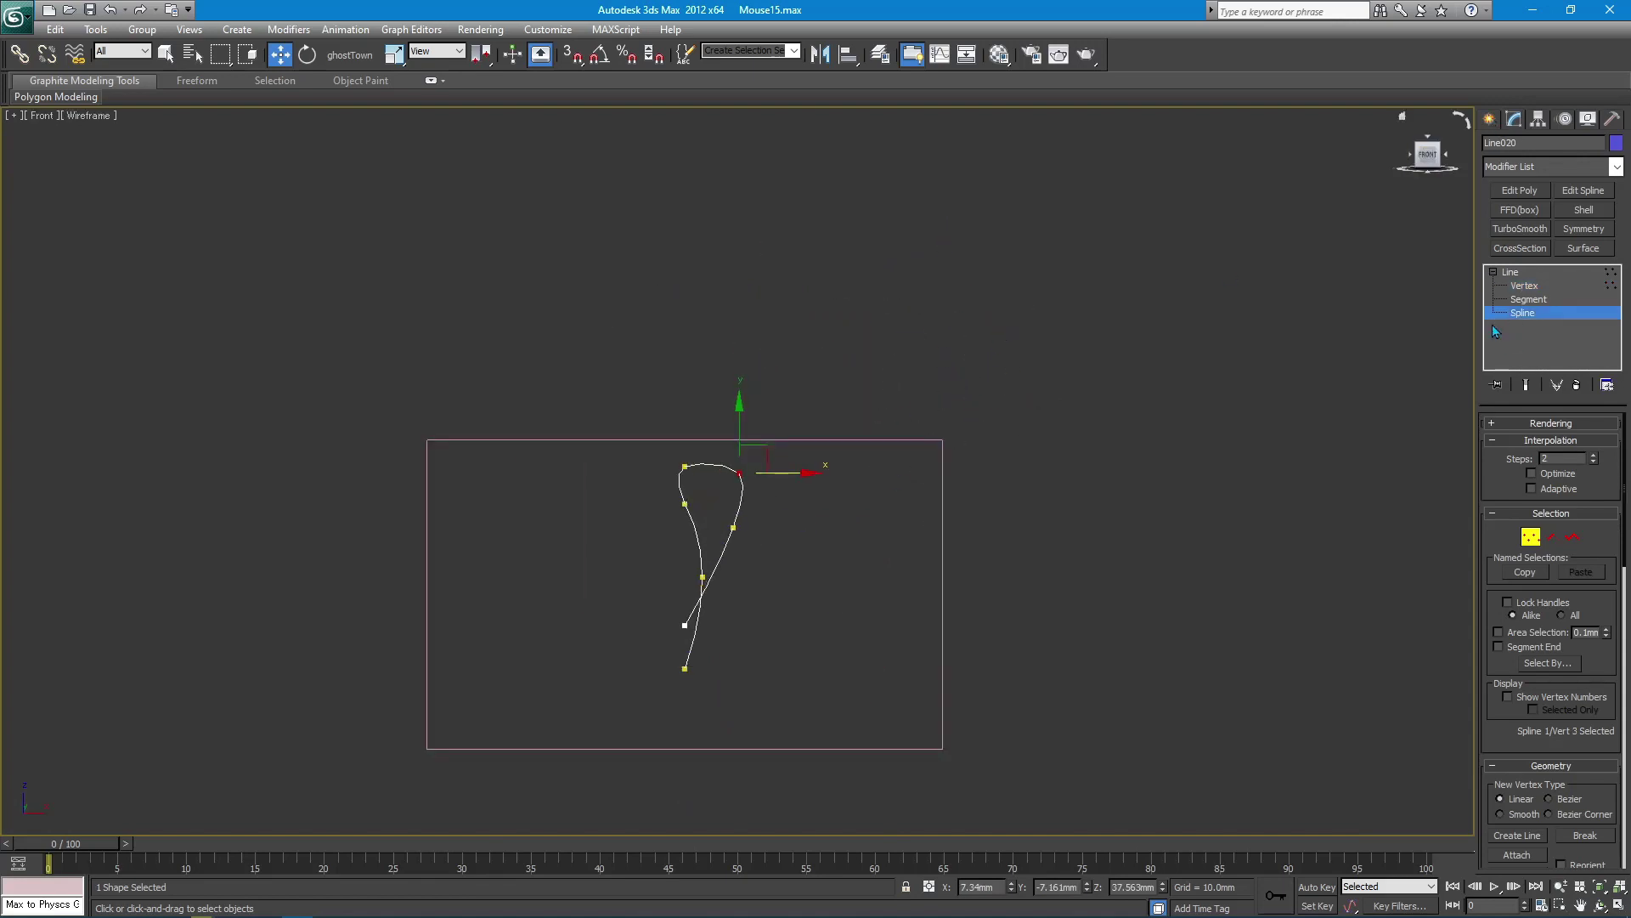
pyautogui.click(729, 537)
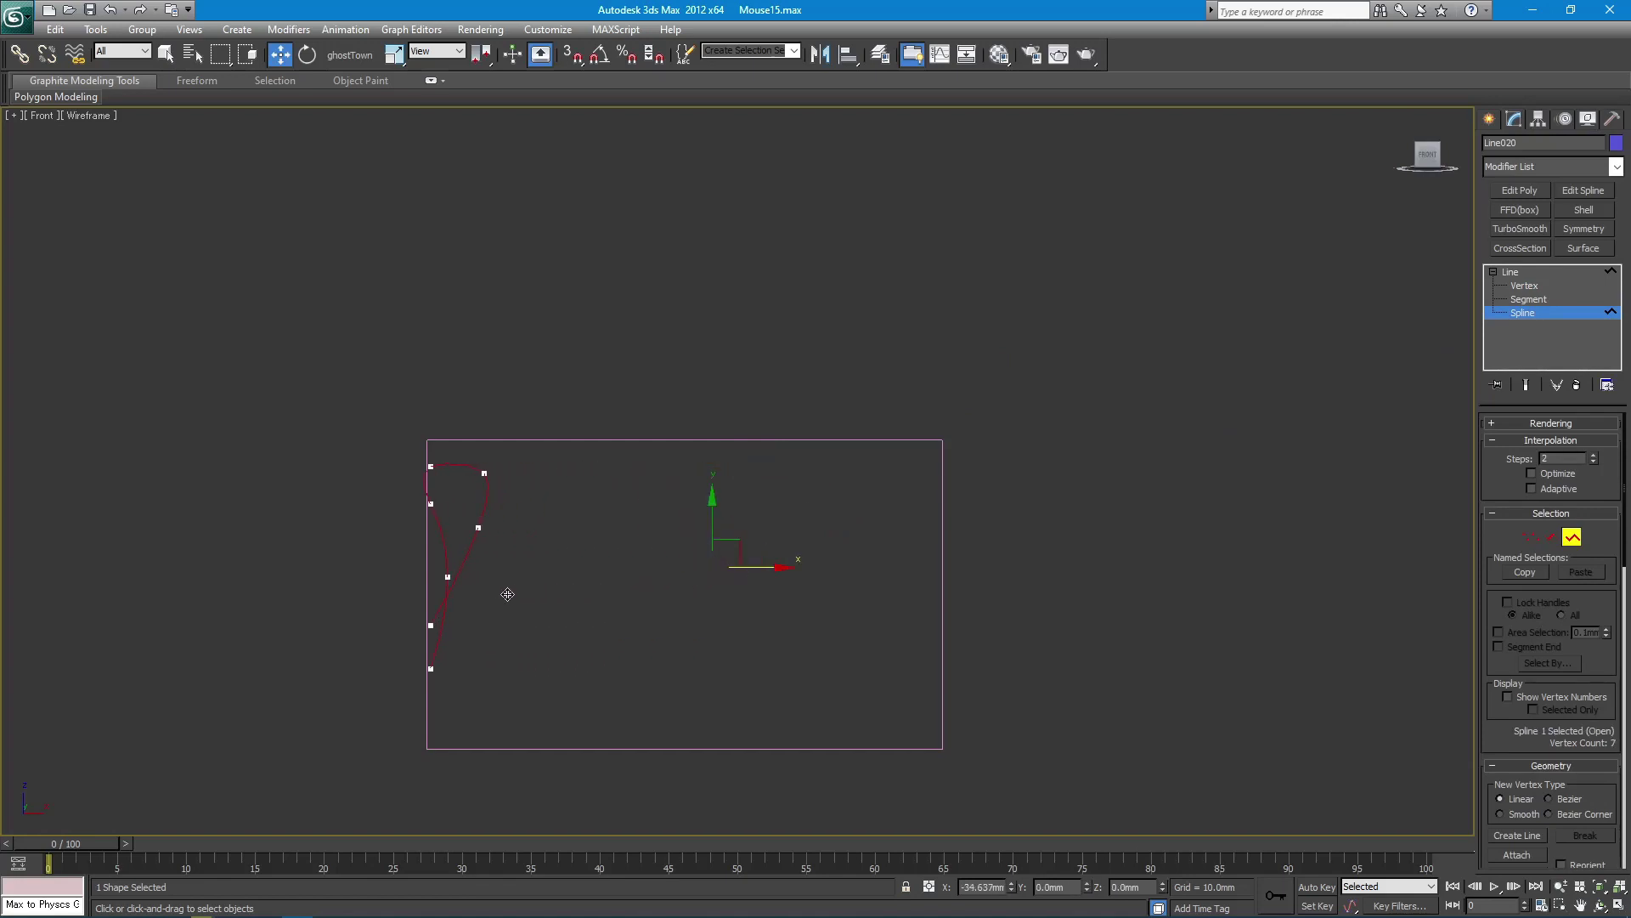
pyautogui.moveTo(603, 520); pyautogui.dragTo(955, 465, button='middle')
pyautogui.scroll(3, 955, 466)
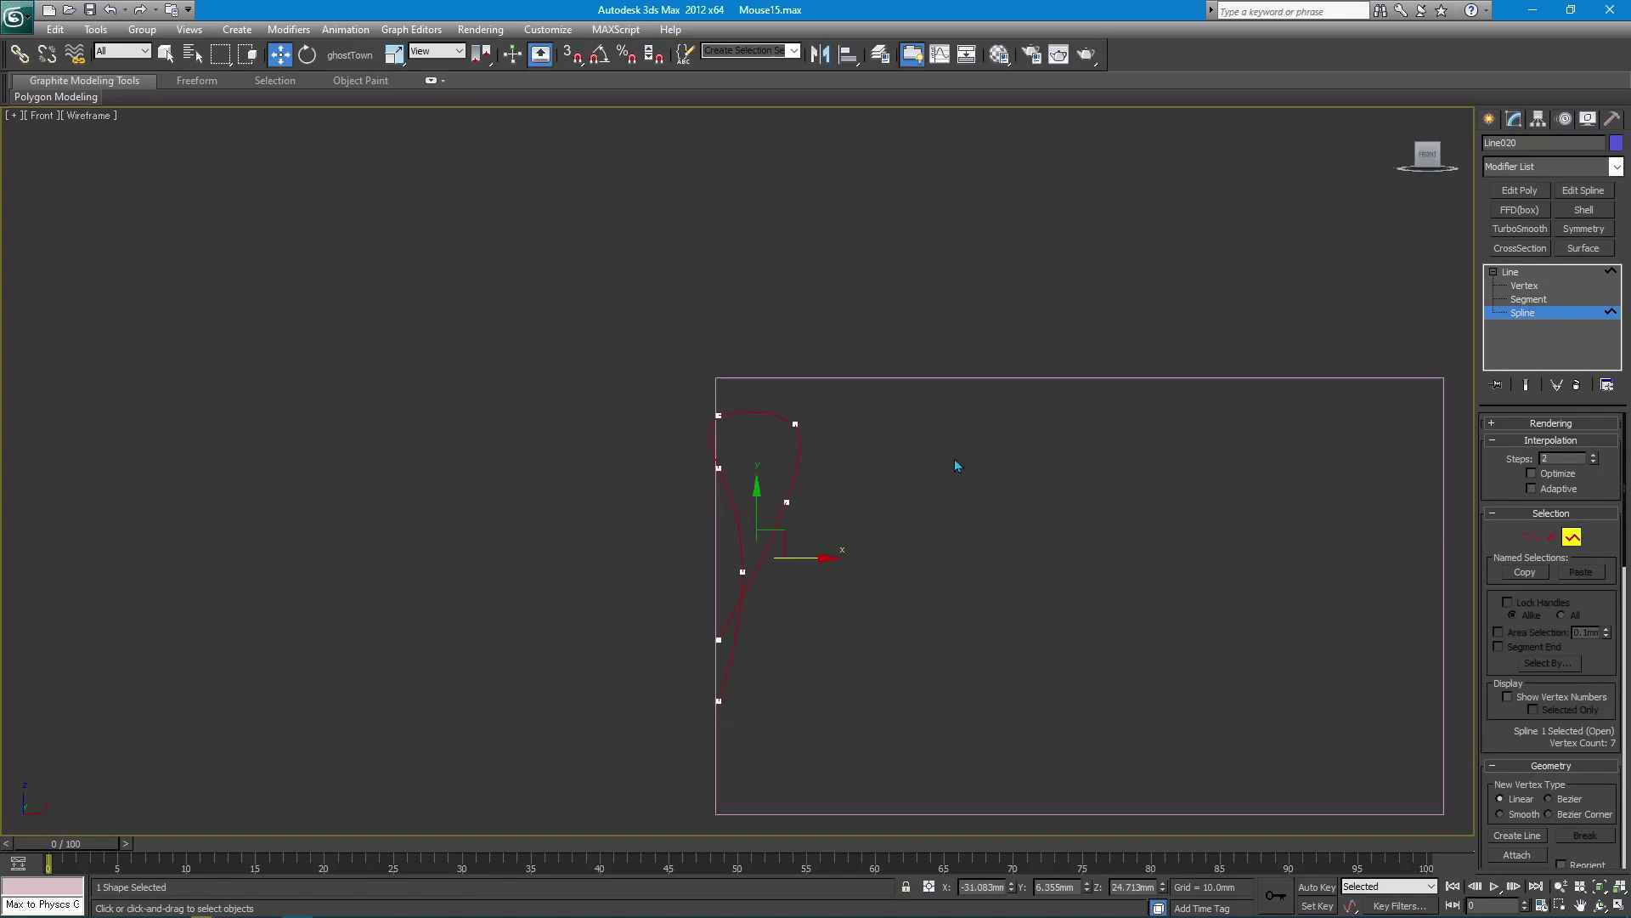
pyautogui.click(1524, 287)
pyautogui.moveTo(842, 423); pyautogui.dragTo(926, 438)
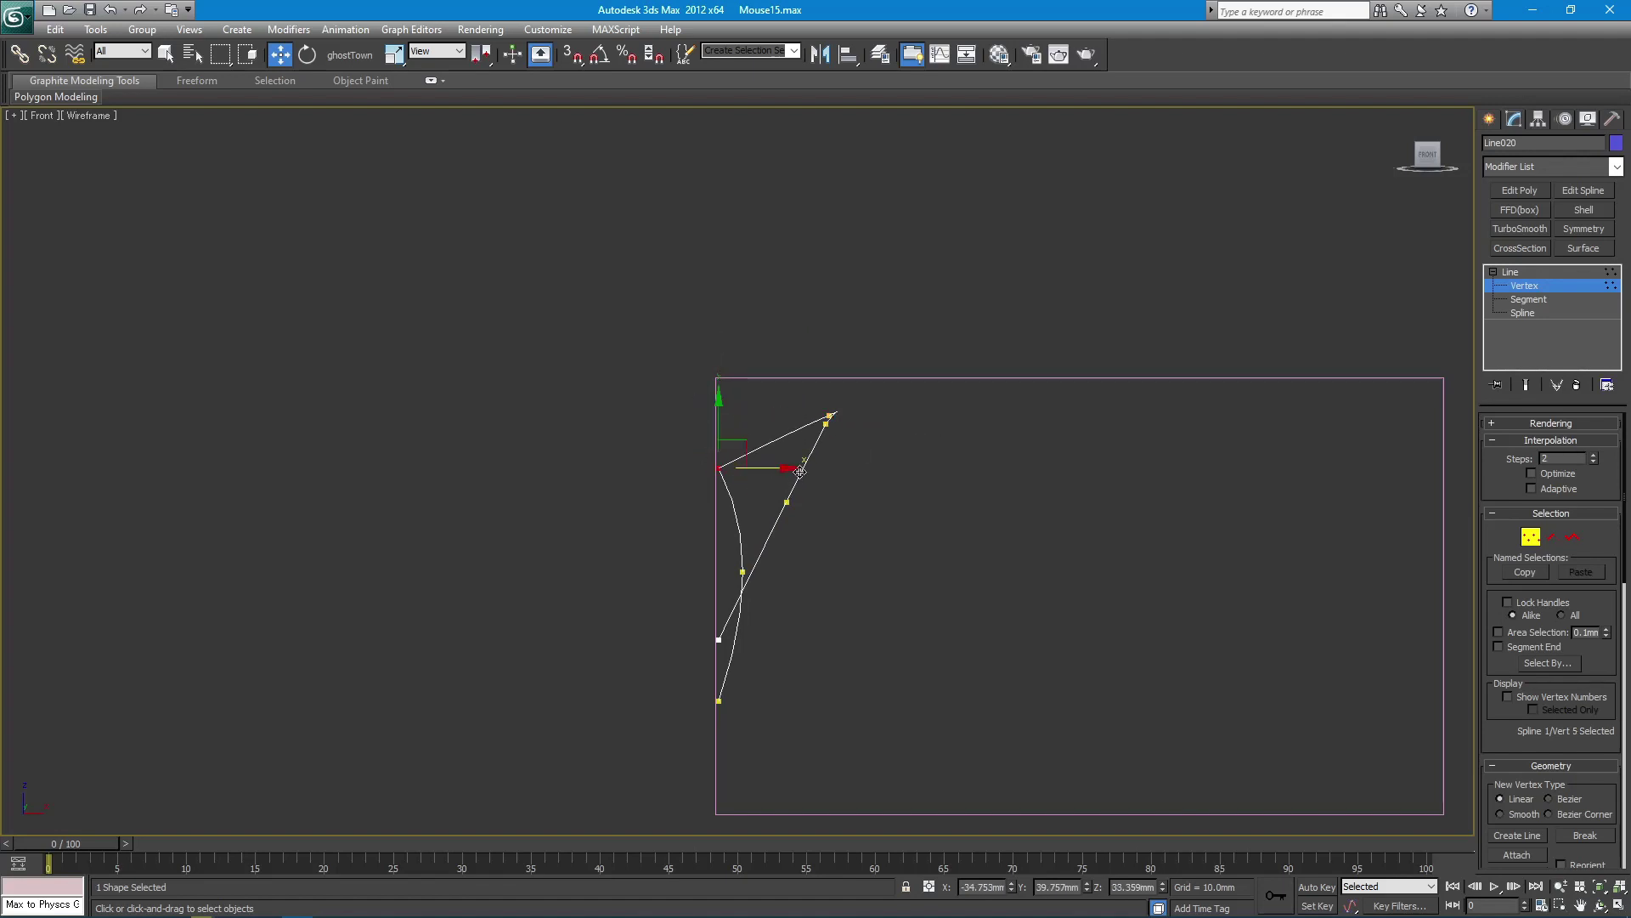
pyautogui.moveTo(799, 471); pyautogui.dragTo(900, 474)
pyautogui.click(743, 572)
pyautogui.moveTo(803, 571); pyautogui.dragTo(825, 578)
# - Move point 5 and the lower vertex further right
pyautogui.click(719, 641)
pyautogui.click(820, 468)
pyautogui.moveTo(868, 469)
pyautogui.mouseDown()
pyautogui.moveTo(898, 426)
pyautogui.moveTo(898, 467)
pyautogui.mouseUp()
pyautogui.click(829, 415)
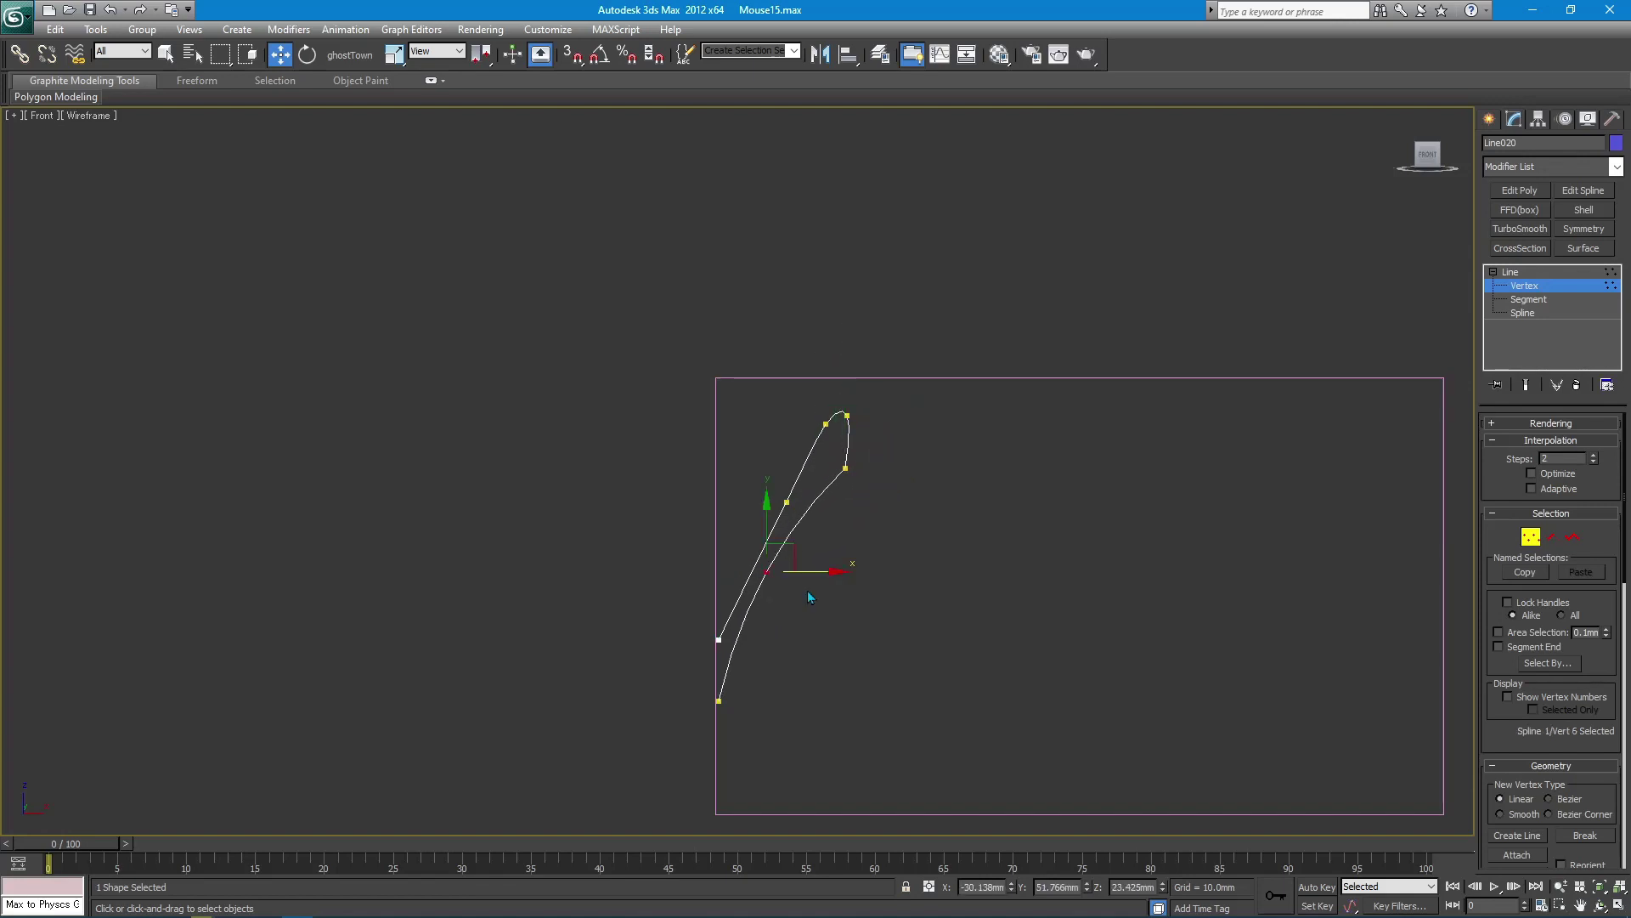
pyautogui.moveTo(816, 571); pyautogui.dragTo(829, 572)
pyautogui.click(796, 684)
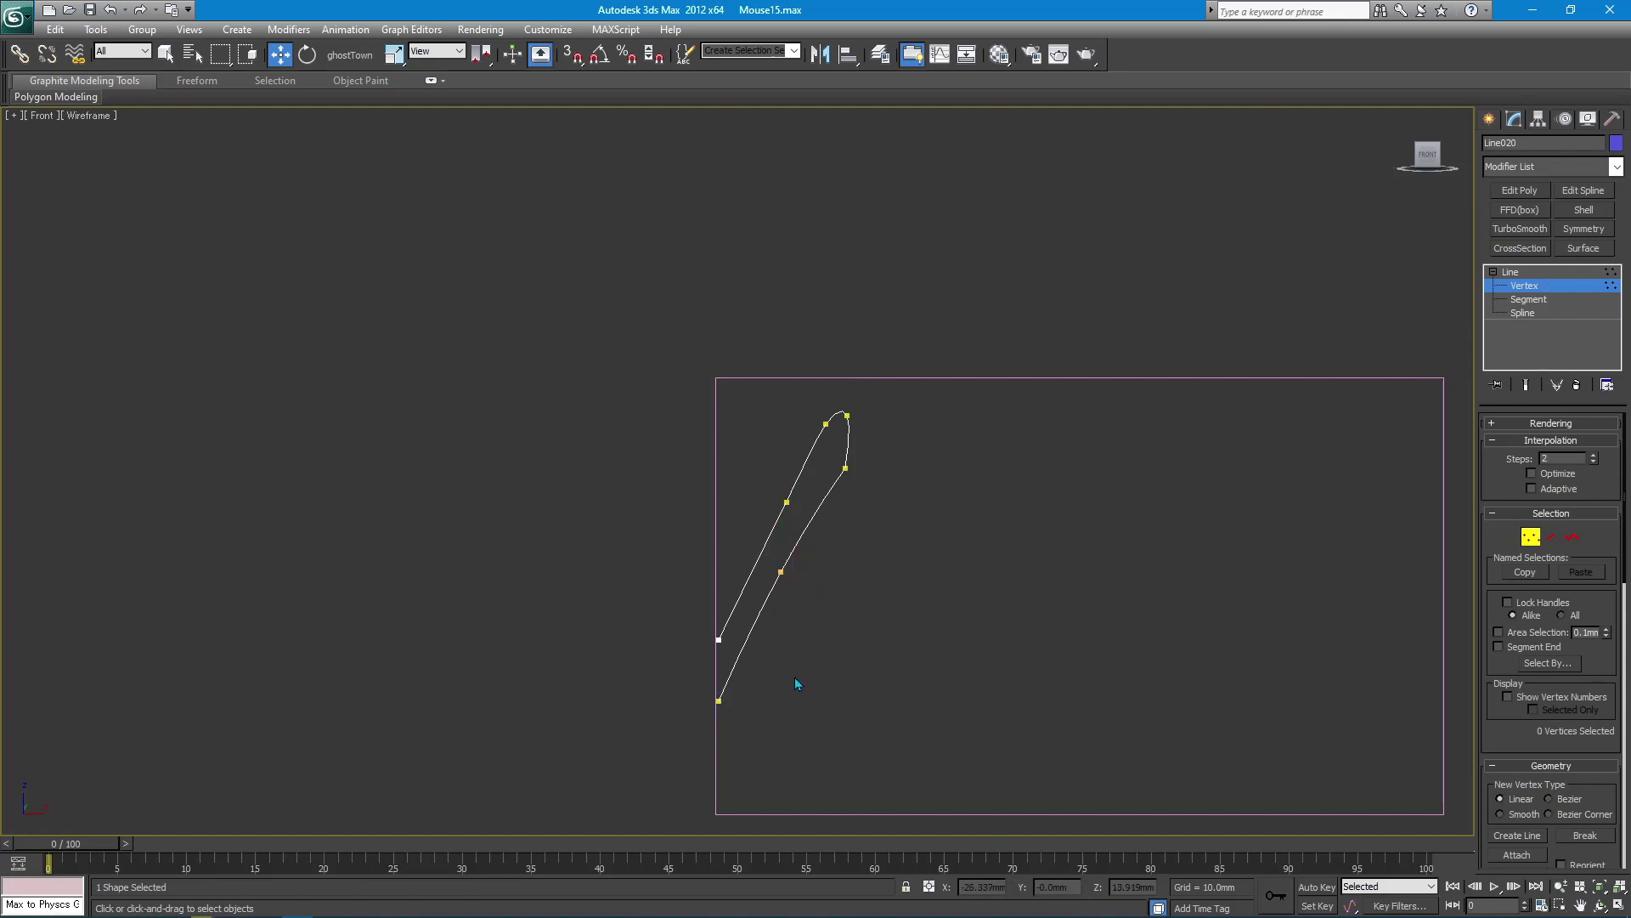
# - Shift the two bottom vertices right along X
pyautogui.click(719, 700)
pyautogui.moveTo(689, 606); pyautogui.dragTo(741, 723)
pyautogui.moveTo(767, 642); pyautogui.dragTo(803, 643)
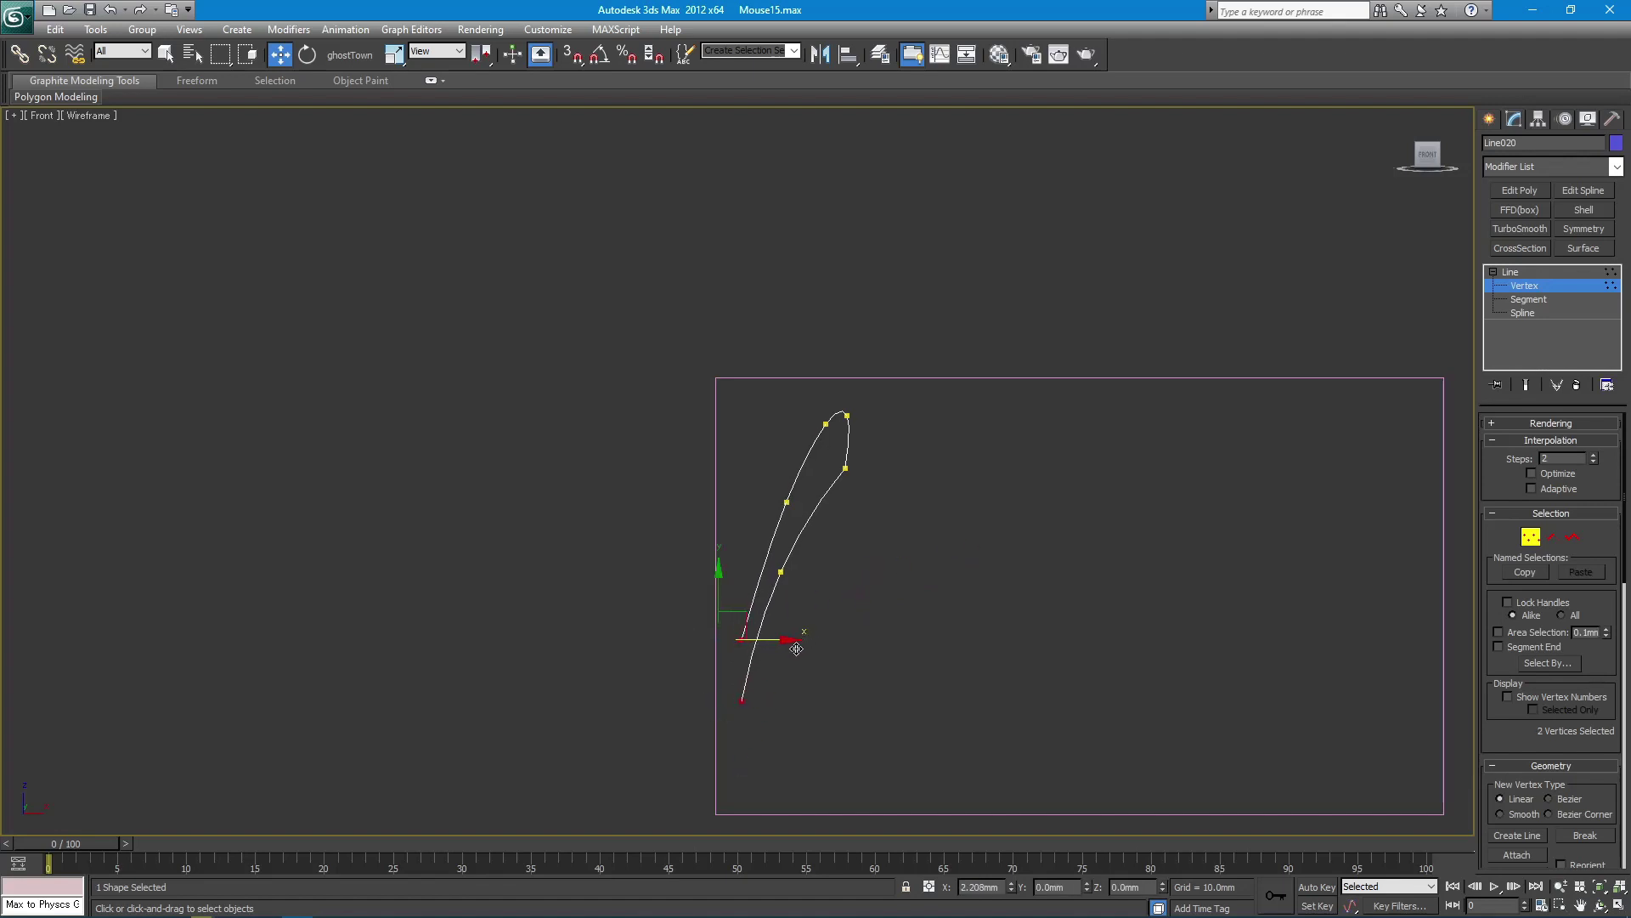
pyautogui.moveTo(841, 508); pyautogui.dragTo(849, 507)
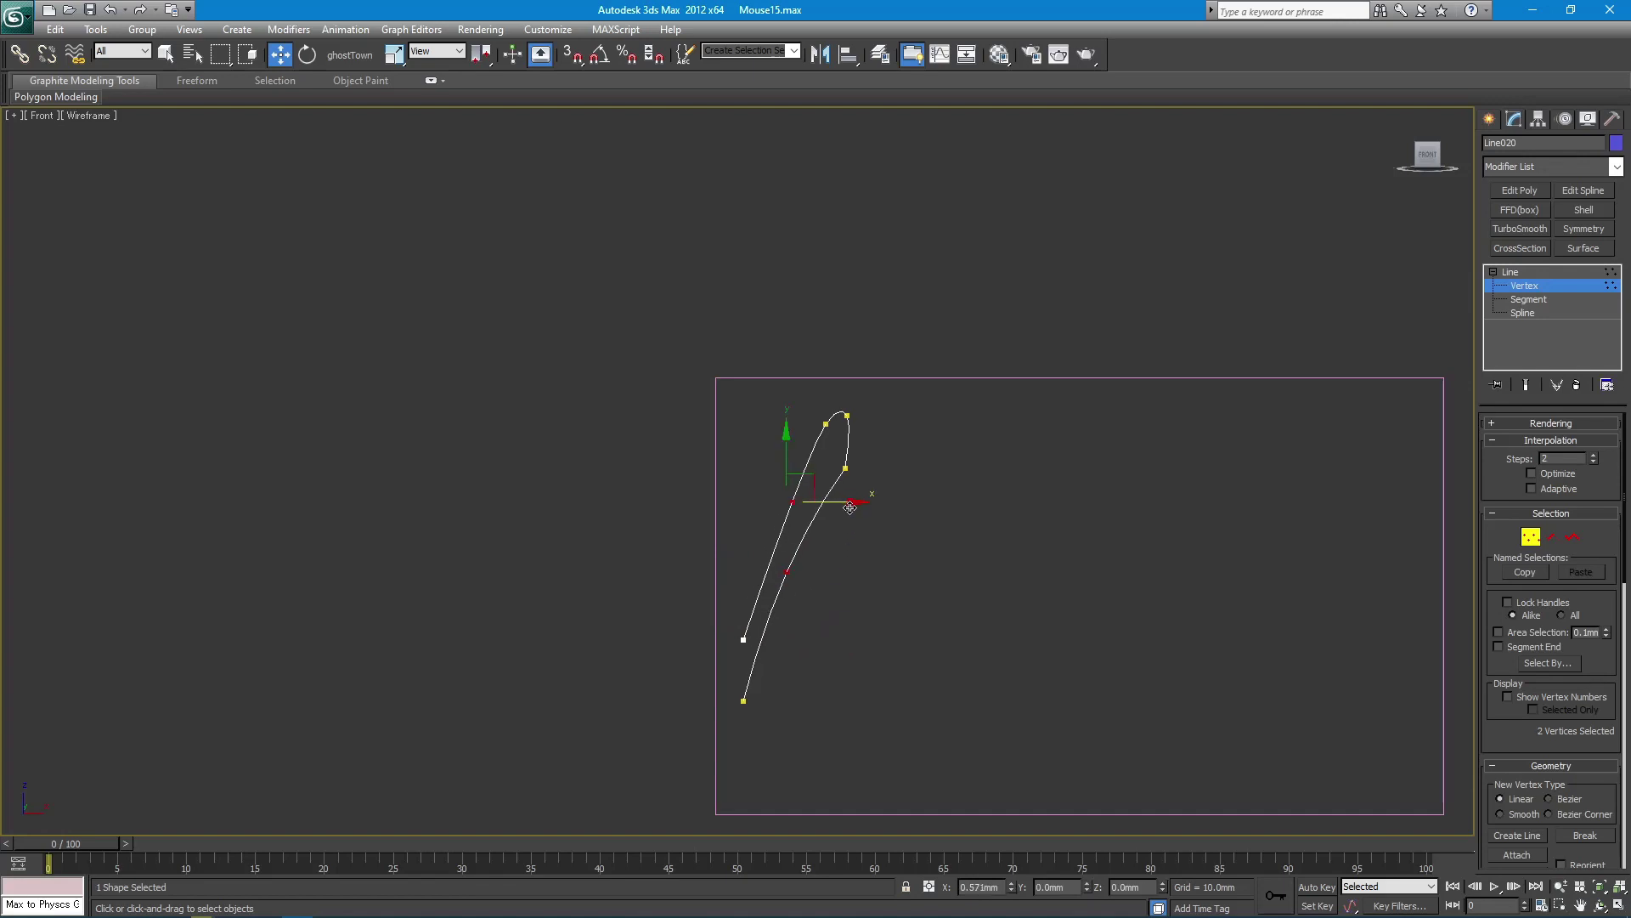
pyautogui.click(787, 571)
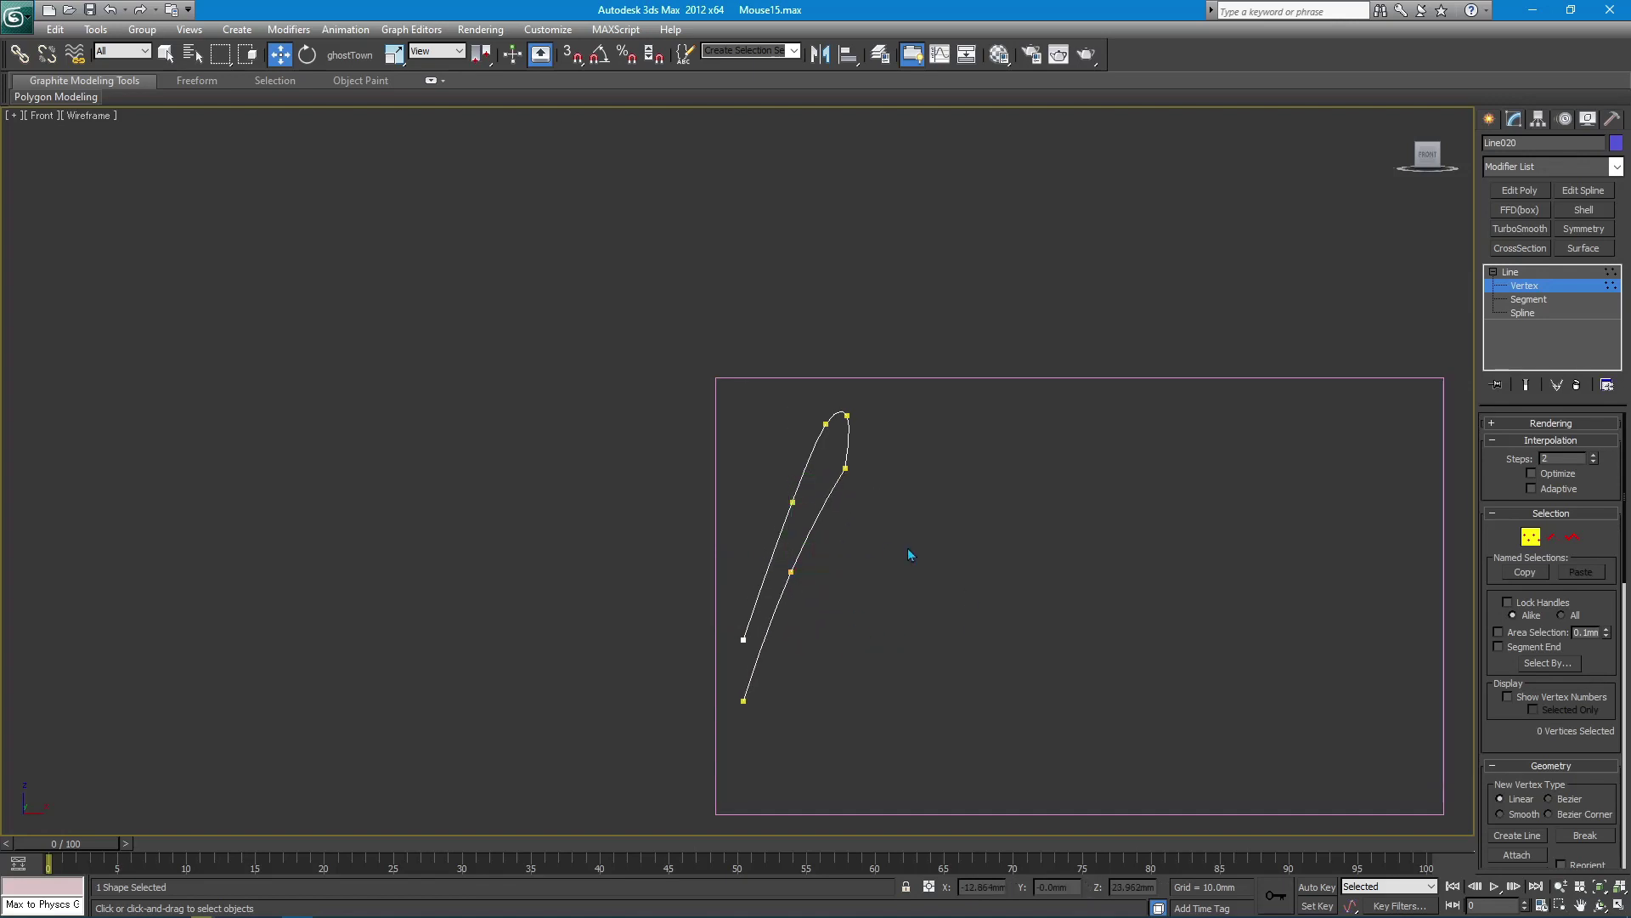
# - In Perspective, Create Line with snaps from the arch's right end to its left end
pyautogui.press('p')
pyautogui.moveTo(909, 515)
pyautogui.keyDown('alt'); pyautogui.mouseDown(button='middle')
pyautogui.moveTo(923, 525)
pyautogui.moveTo(821, 496)
pyautogui.moveTo(831, 542)
pyautogui.mouseUp(button='middle'); pyautogui.keyUp('alt')
pyautogui.rightClick(831, 543)
pyautogui.click(786, 551)
pyautogui.press('s')
pyautogui.click(1090, 636)
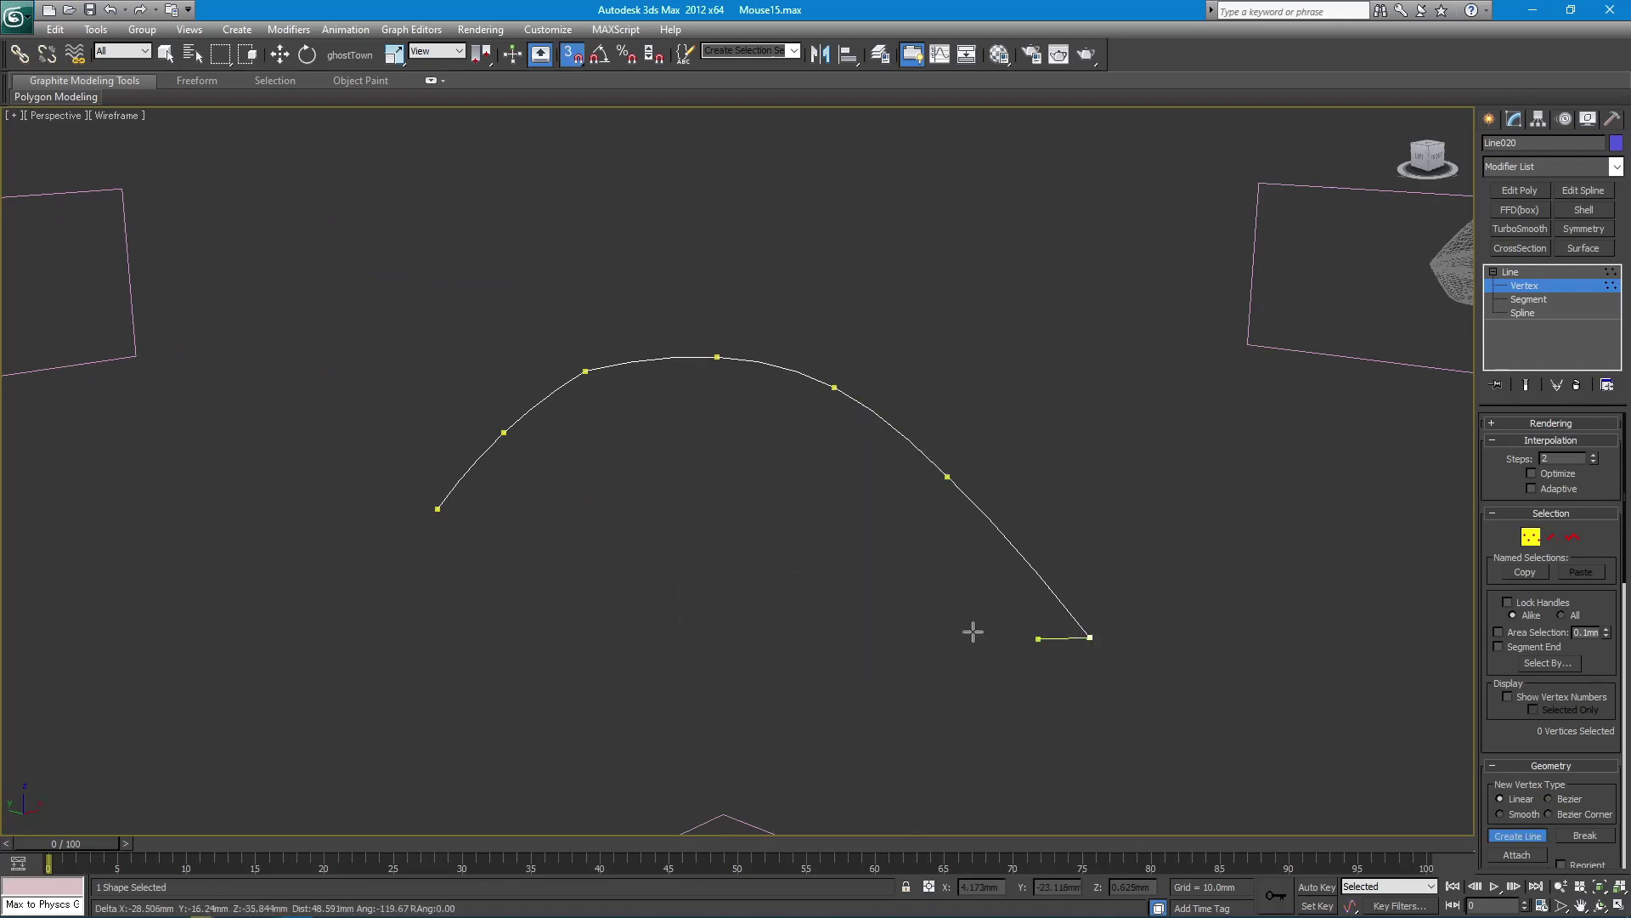
pyautogui.click(443, 512)
pyautogui.rightClick(839, 615)
# - Set the arch's end vertices to Corner
pyautogui.press('1')
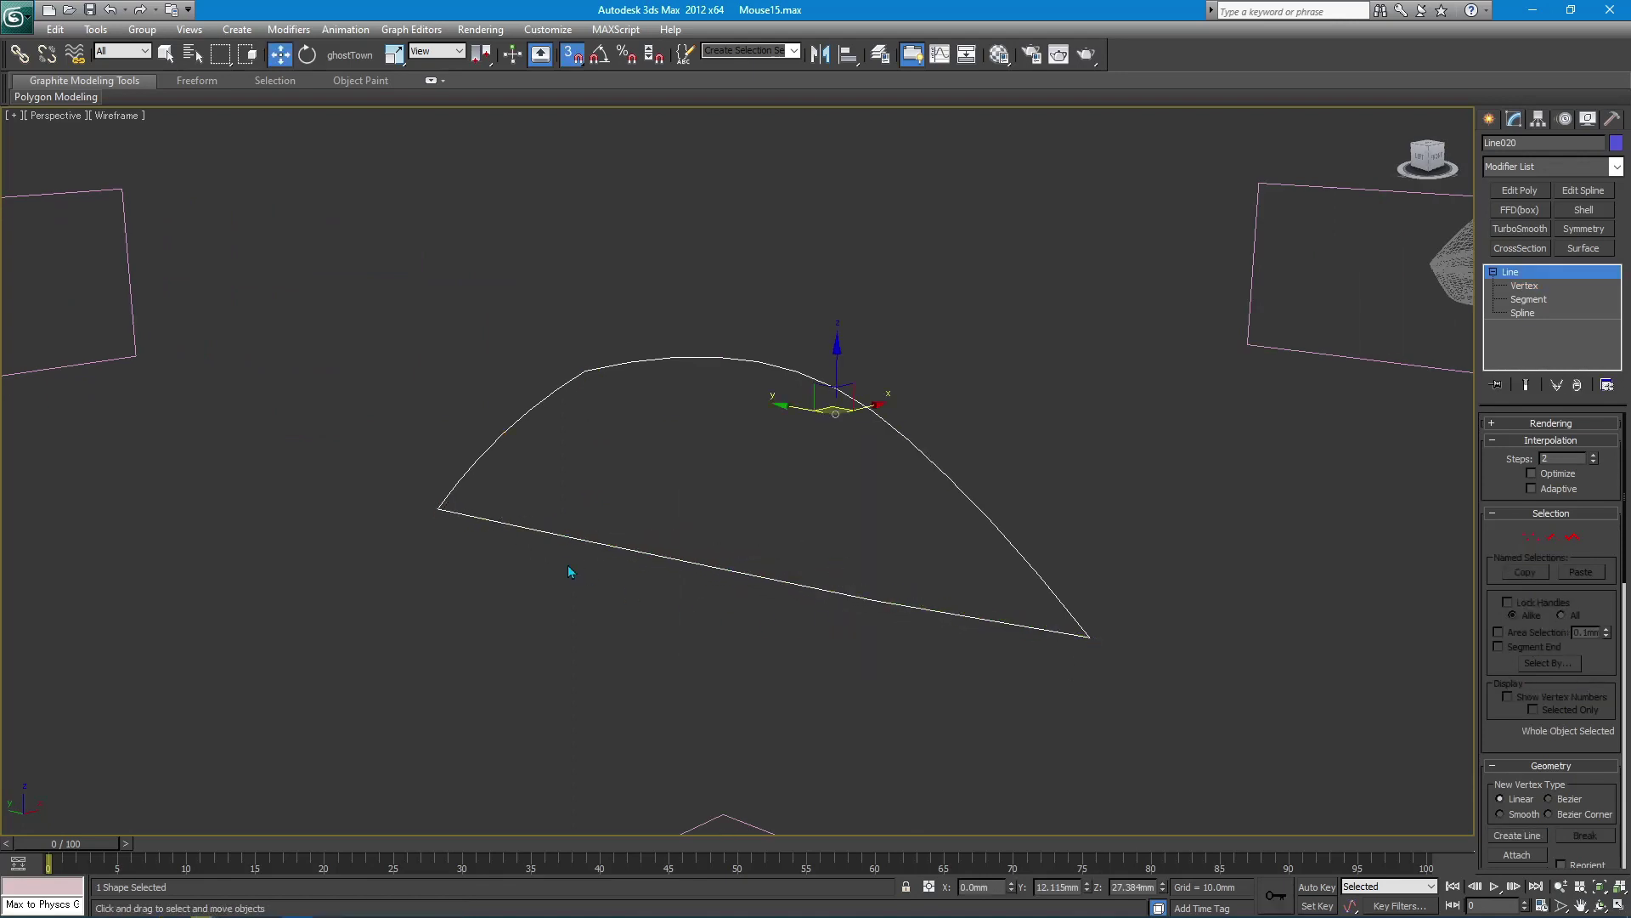
pyautogui.press('1')
pyautogui.moveTo(1063, 586); pyautogui.dragTo(1113, 659)
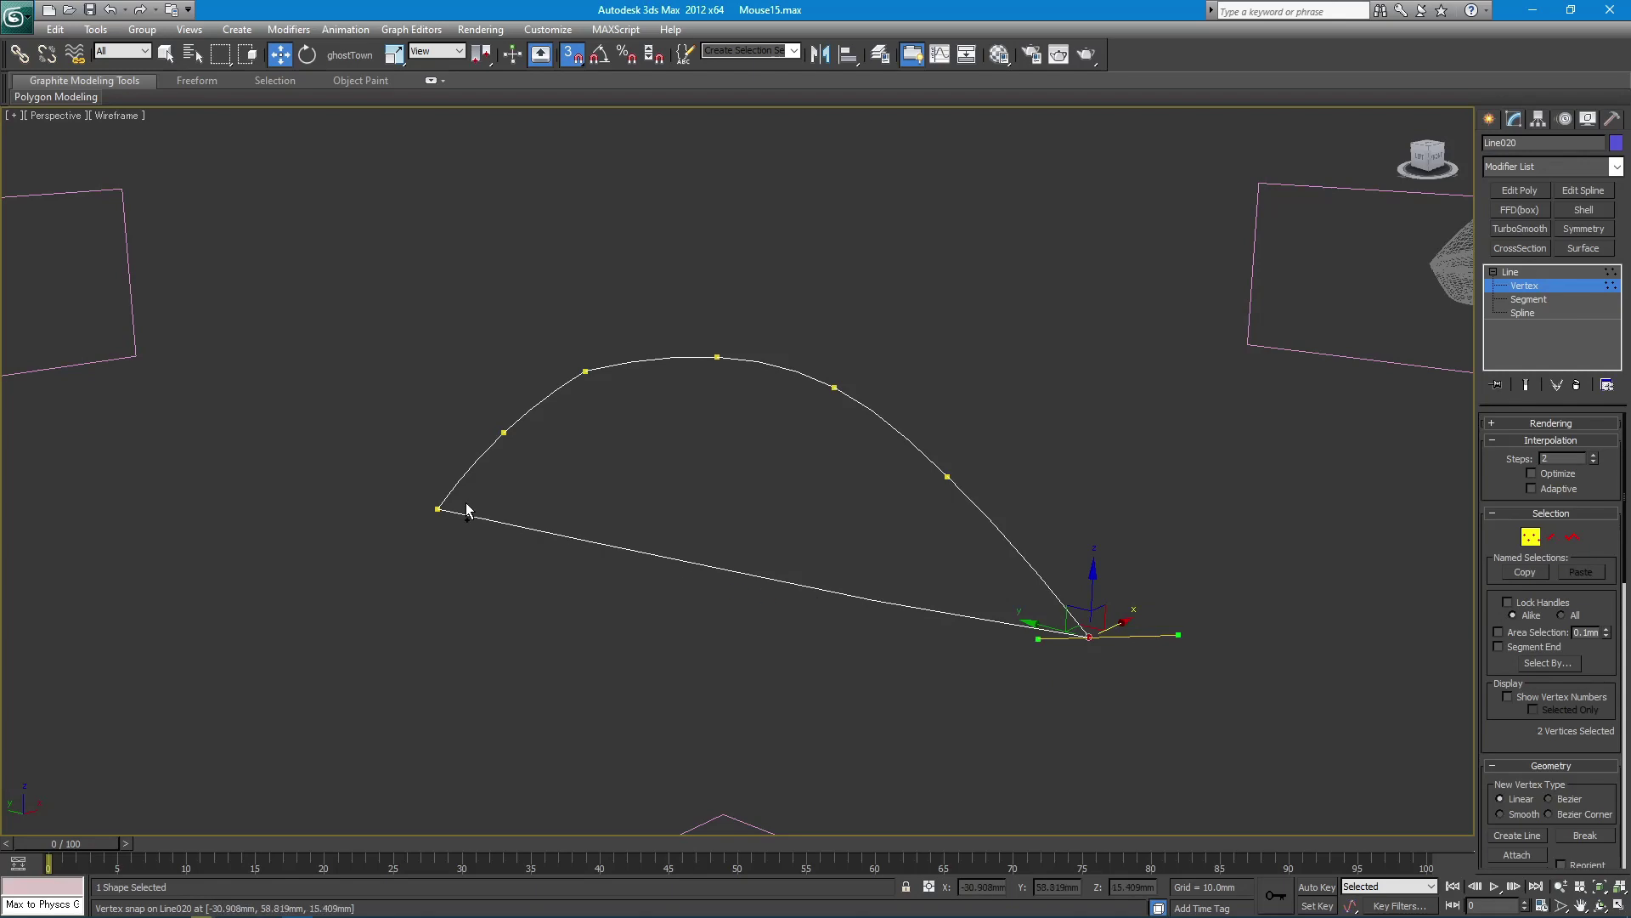
pyautogui.rightClick(840, 563)
pyautogui.click(774, 493)
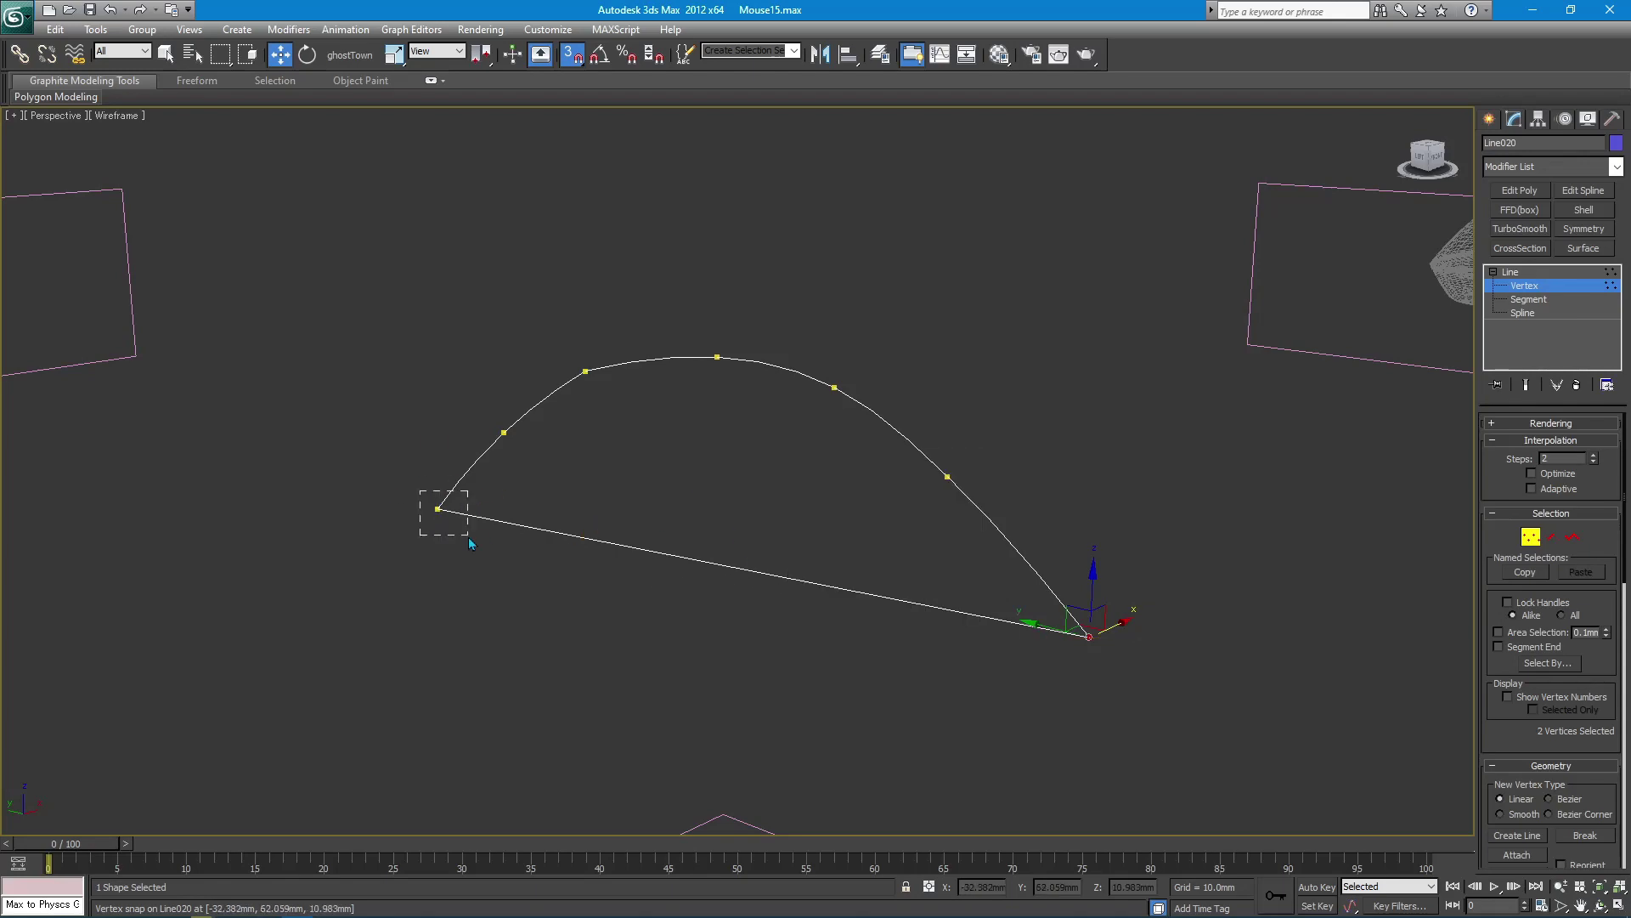
pyautogui.moveTo(470, 543); pyautogui.dragTo(469, 544)
# - In Left view, select the profile's bottom segment in Segment mode
pyautogui.press('l')
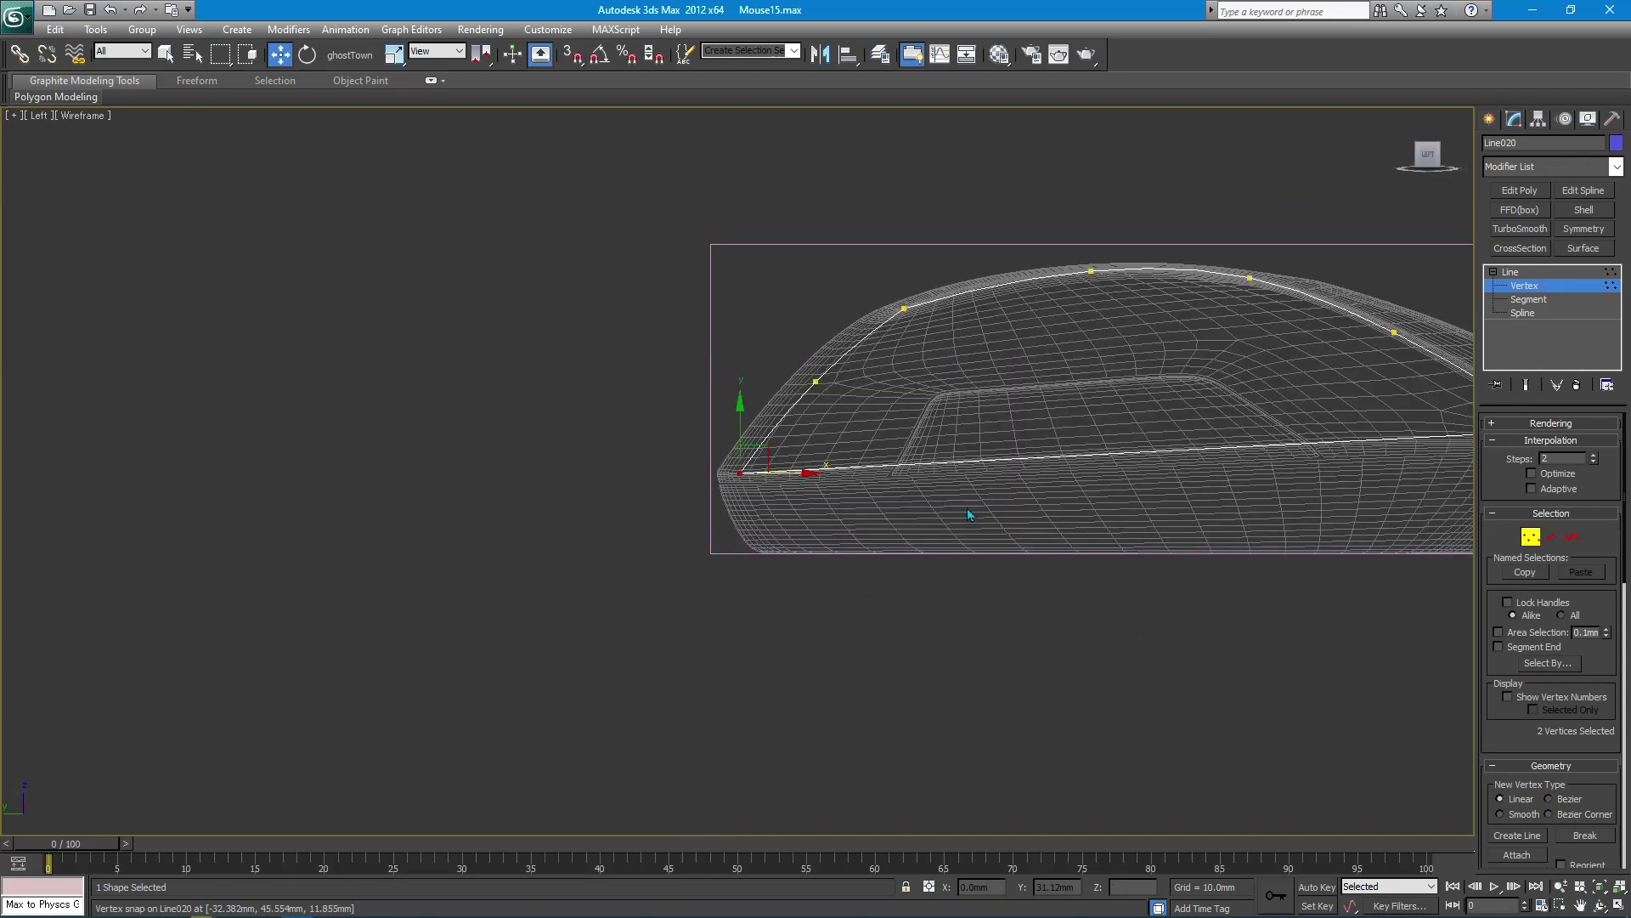
pyautogui.click(1528, 299)
pyautogui.click(556, 508)
pyautogui.rightClick(782, 515)
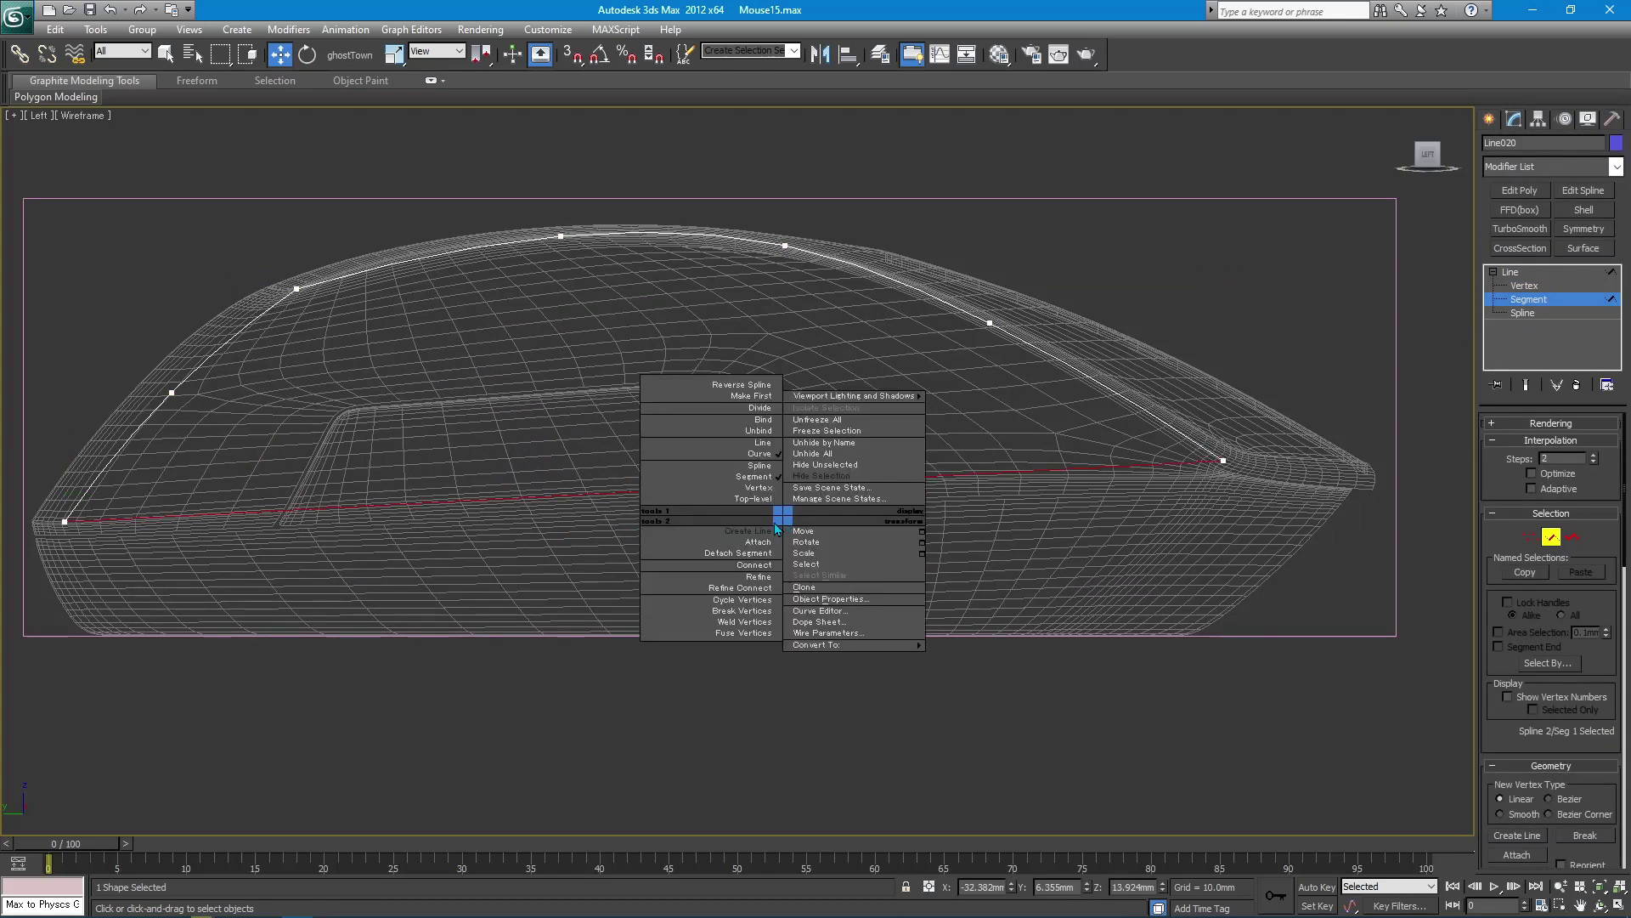
# - Refine Connect a middle vertex on the bottom line; move it and the right end onto the mesh edge
pyautogui.click(741, 587)
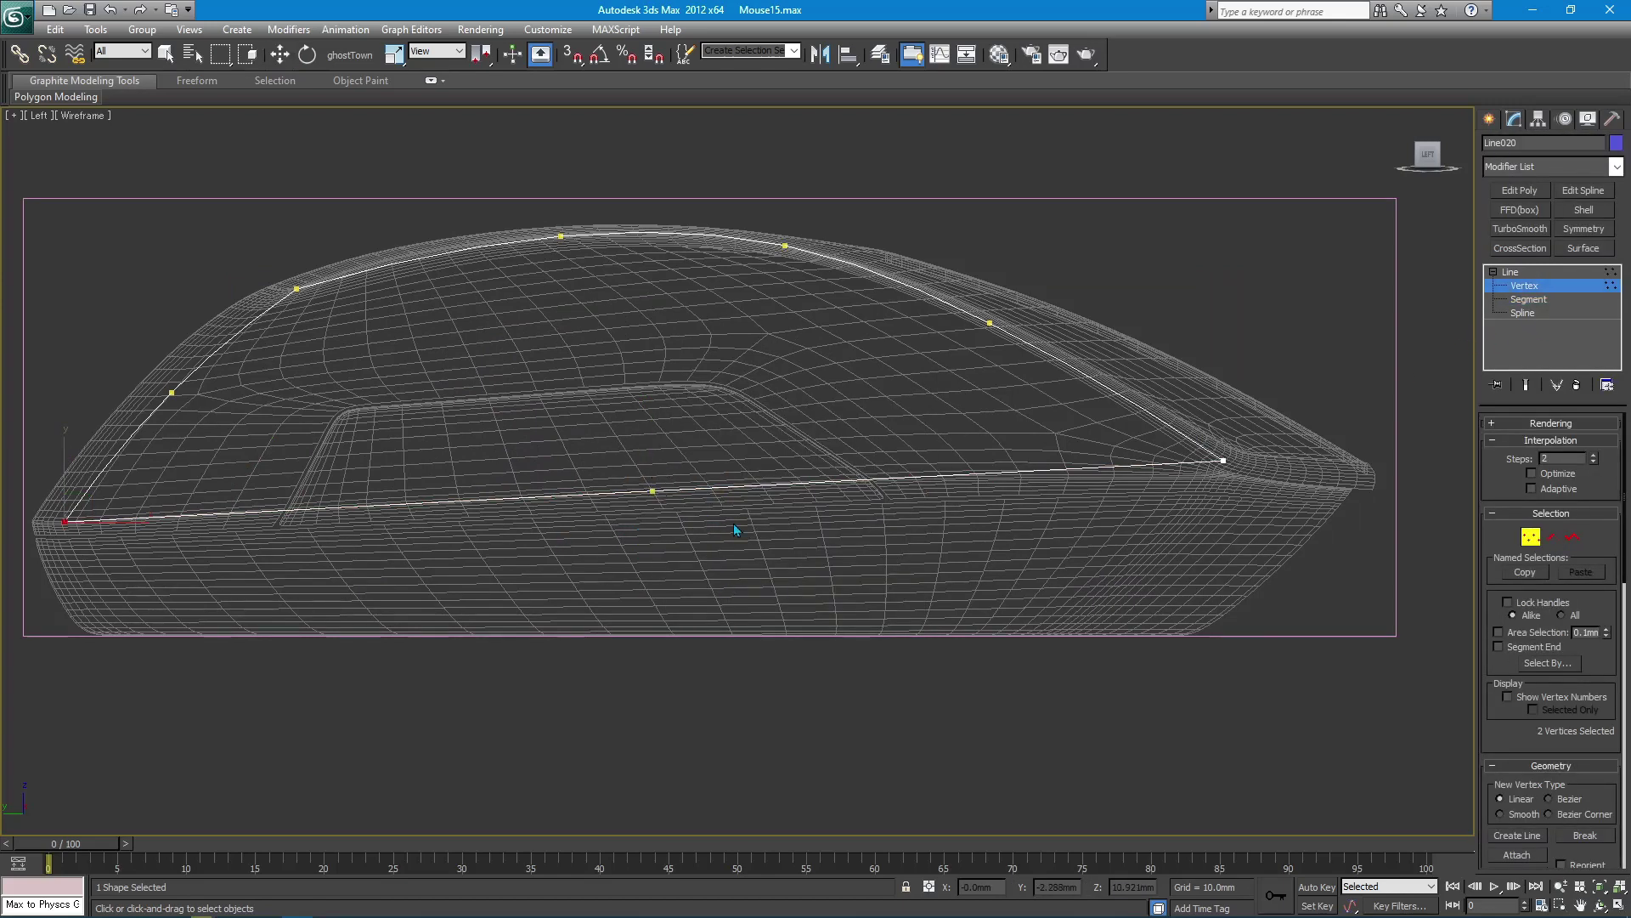
pyautogui.click(652, 491)
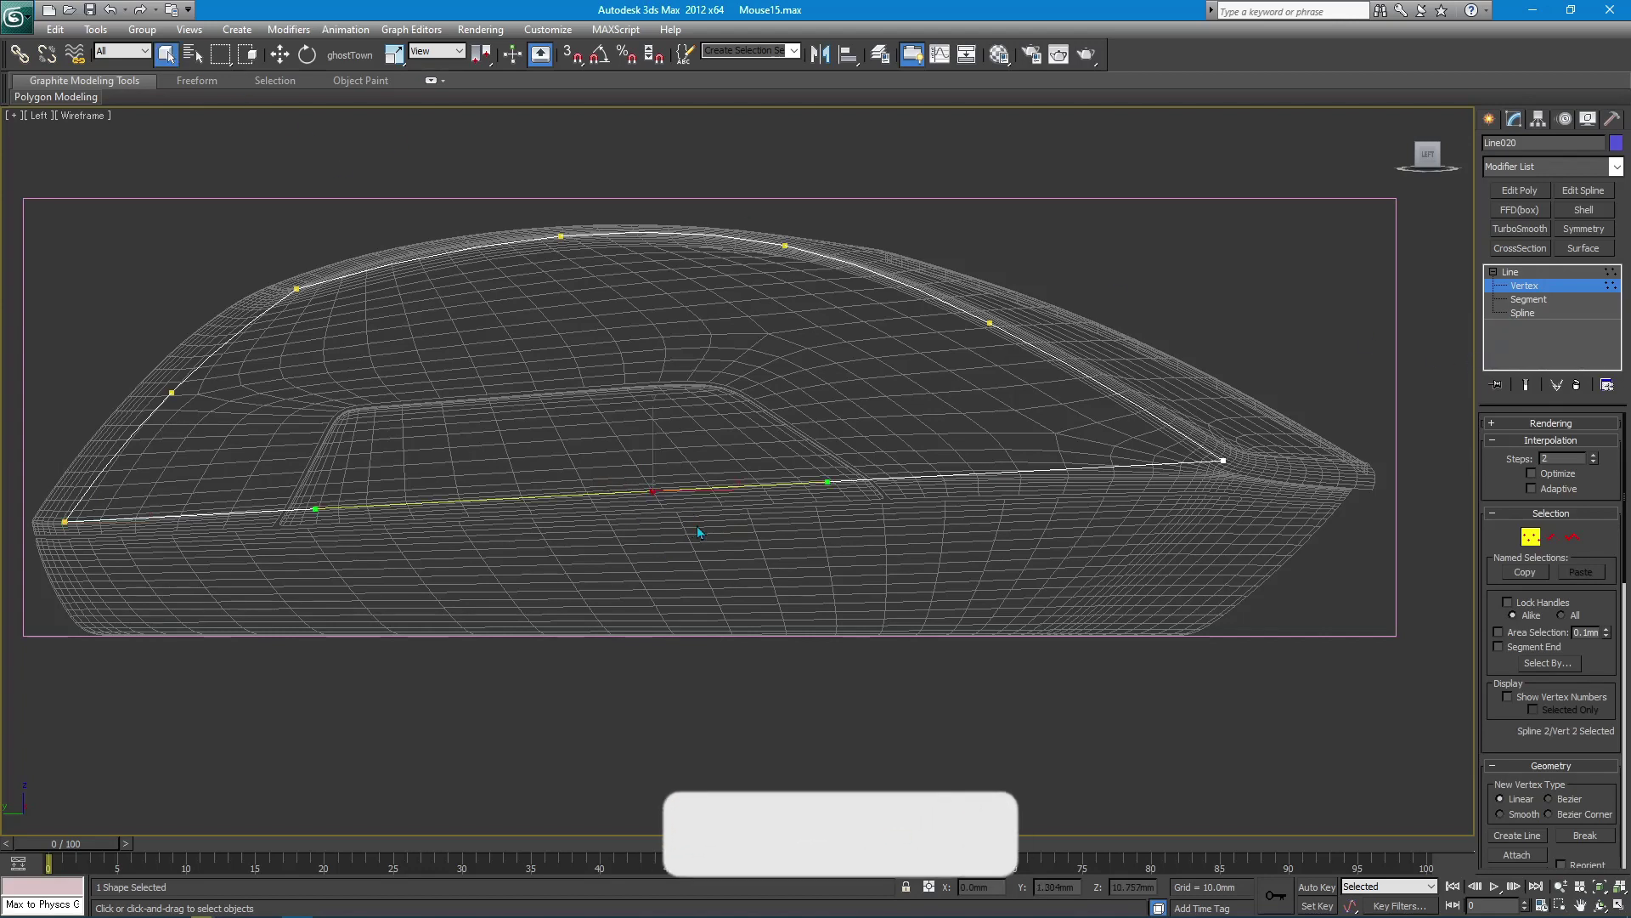
pyautogui.rightClick(691, 503)
pyautogui.click(718, 511)
pyautogui.moveTo(653, 449); pyautogui.dragTo(653, 453)
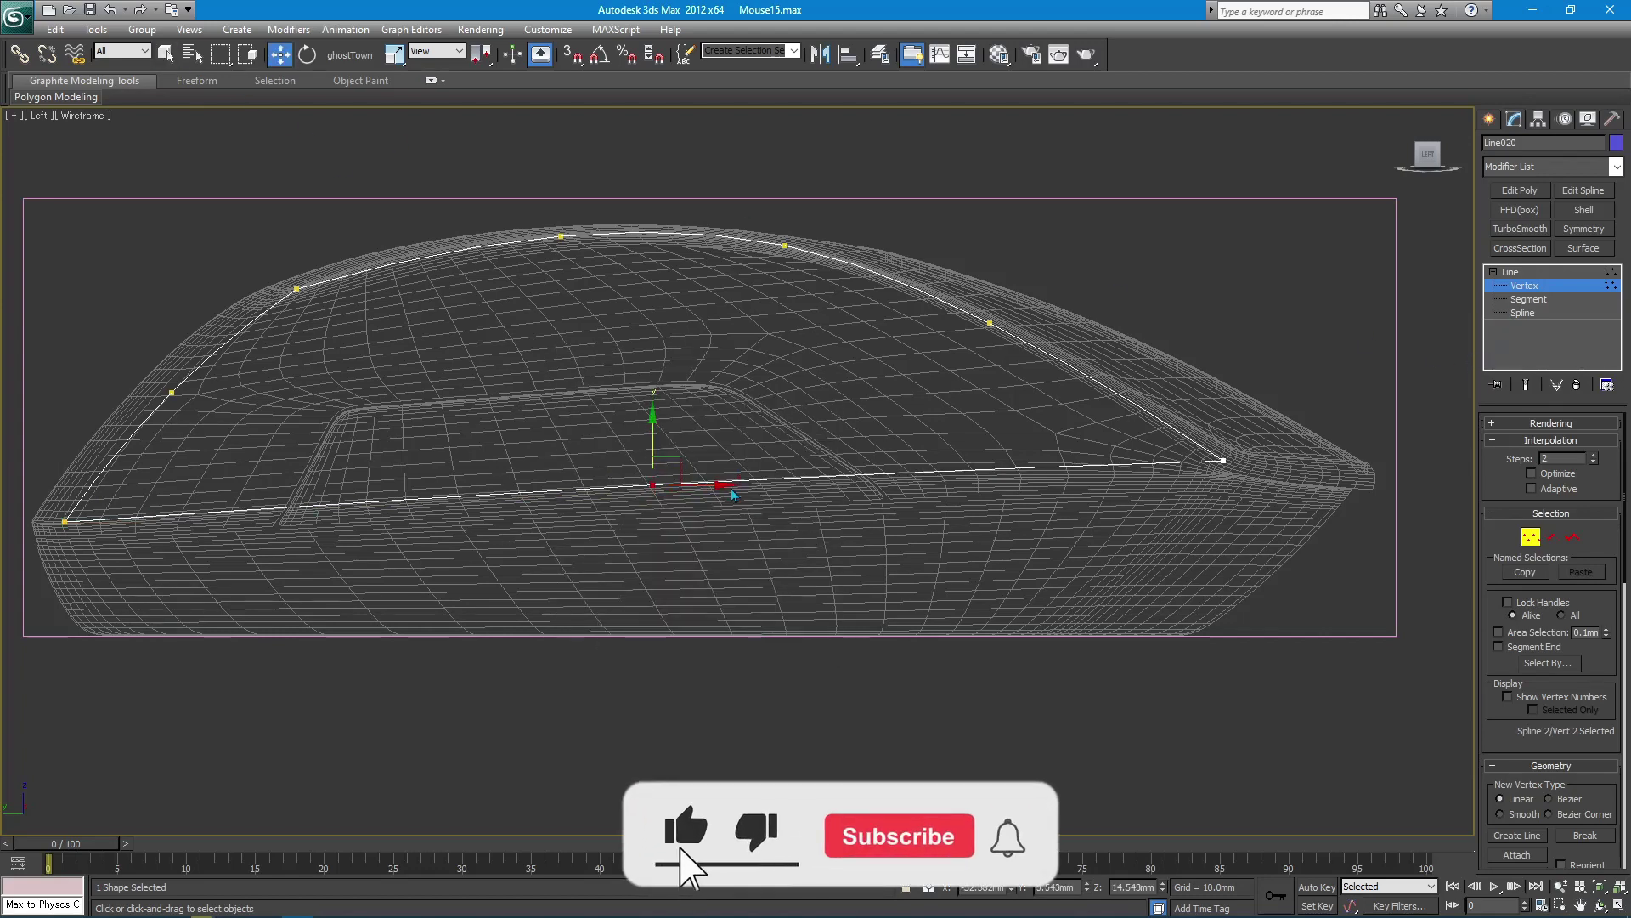
pyautogui.click(1223, 459)
pyautogui.moveTo(1236, 429); pyautogui.dragTo(1254, 438)
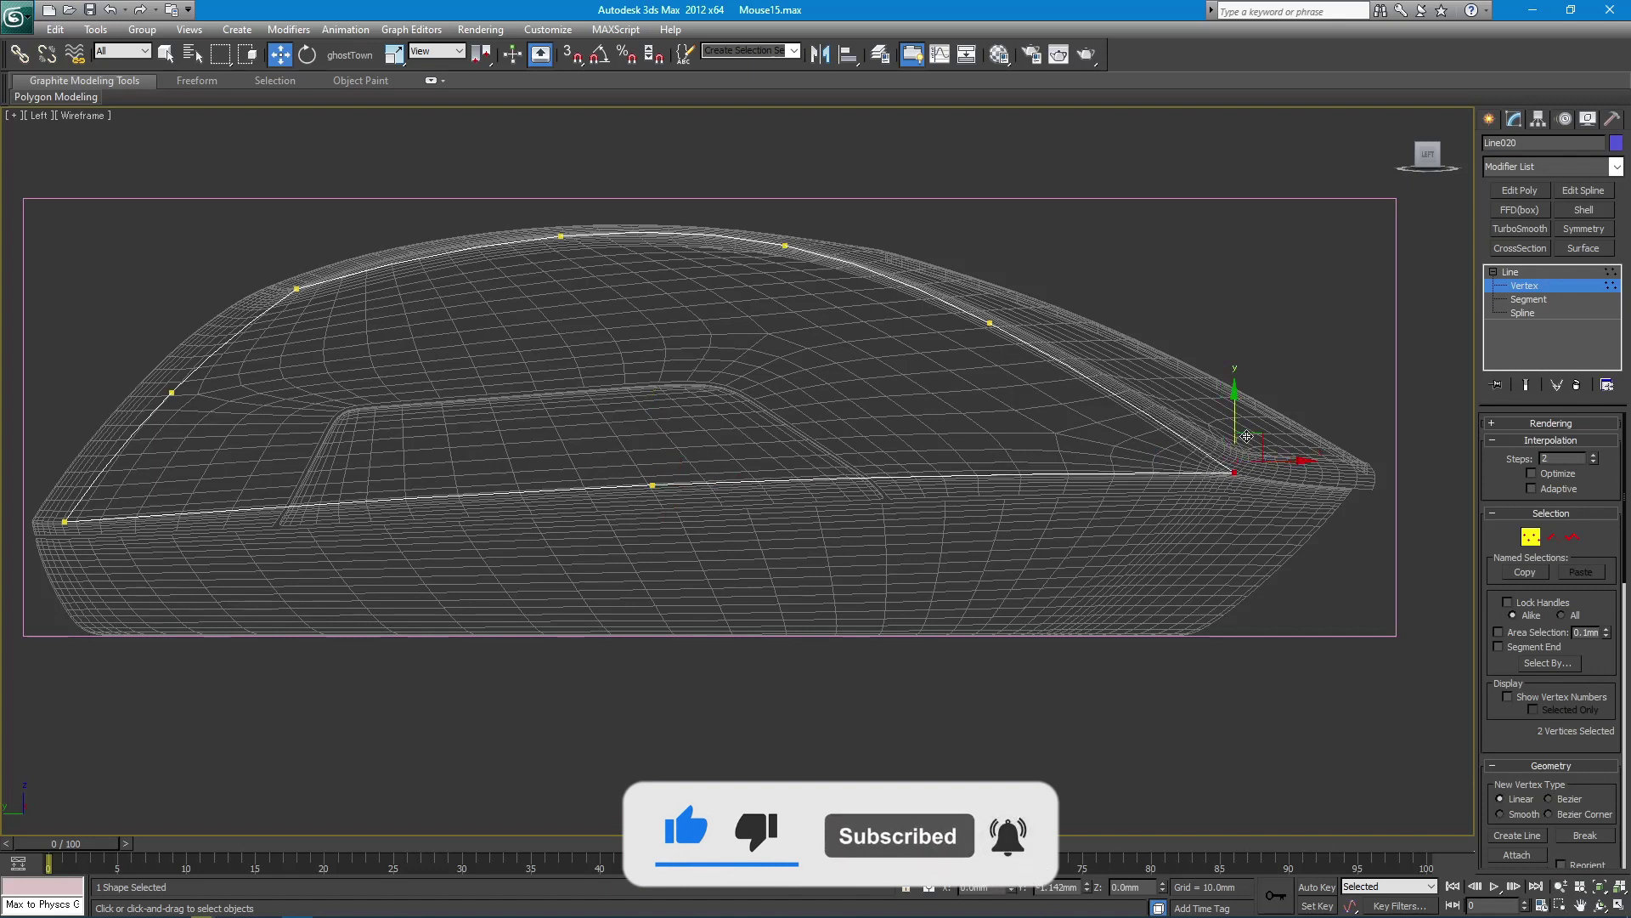
pyautogui.click(653, 485)
# - In Front view, select the lower-left vertices and undo a trial move
pyautogui.press('q')
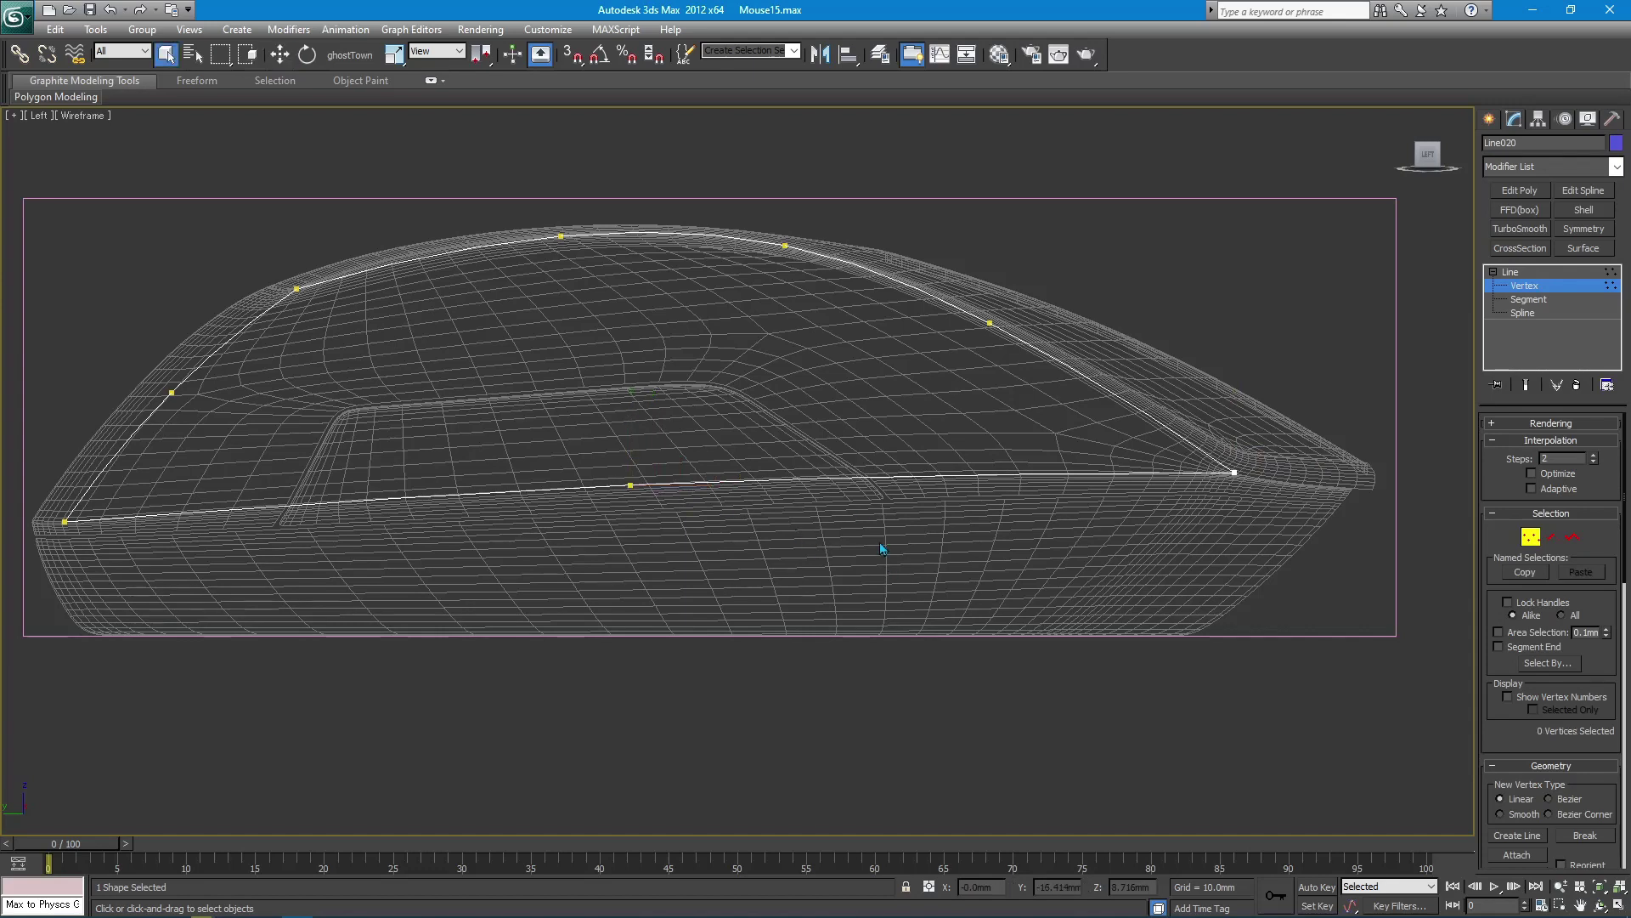
pyautogui.press('p')
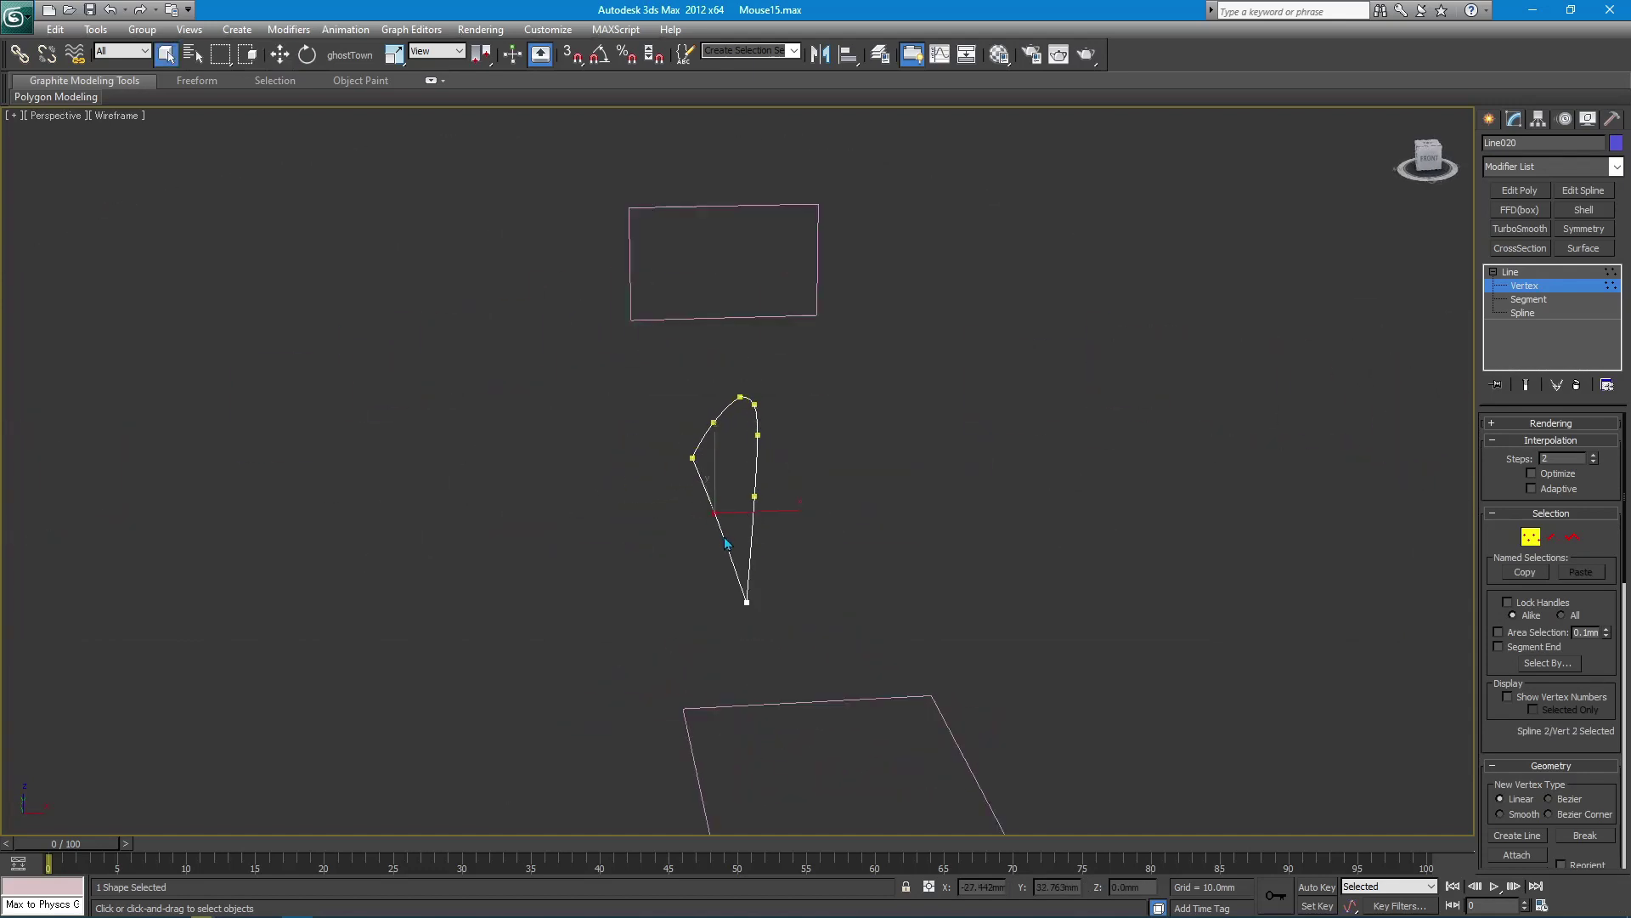
pyautogui.press('f')
pyautogui.scroll(2, 799, 472)
pyautogui.press('w')
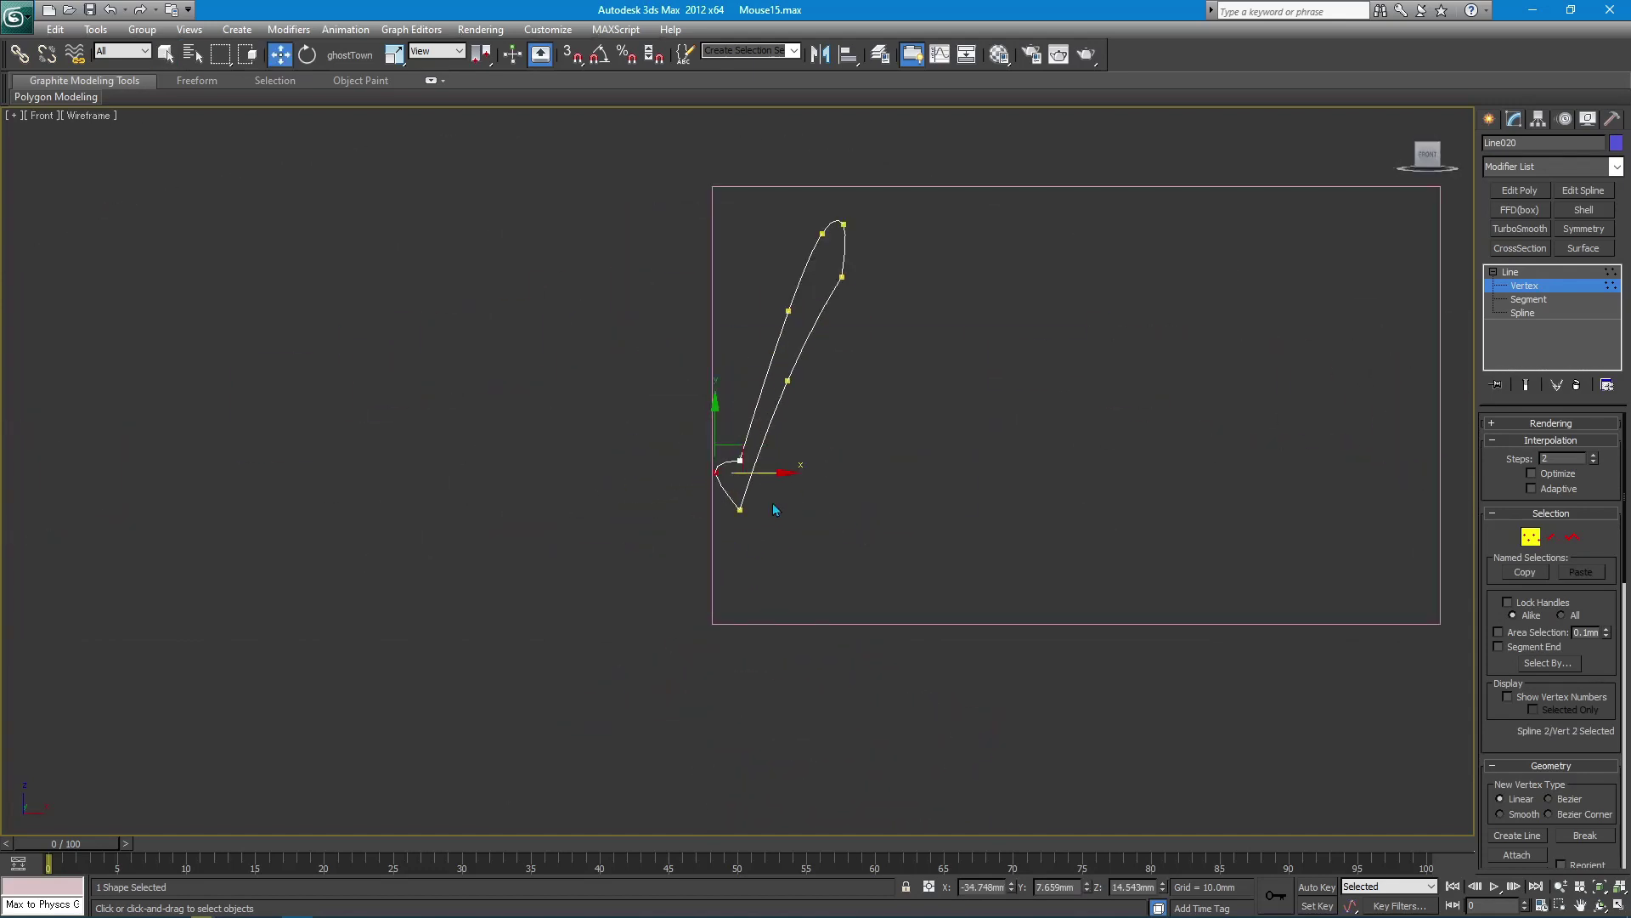
pyautogui.moveTo(775, 509); pyautogui.dragTo(705, 446)
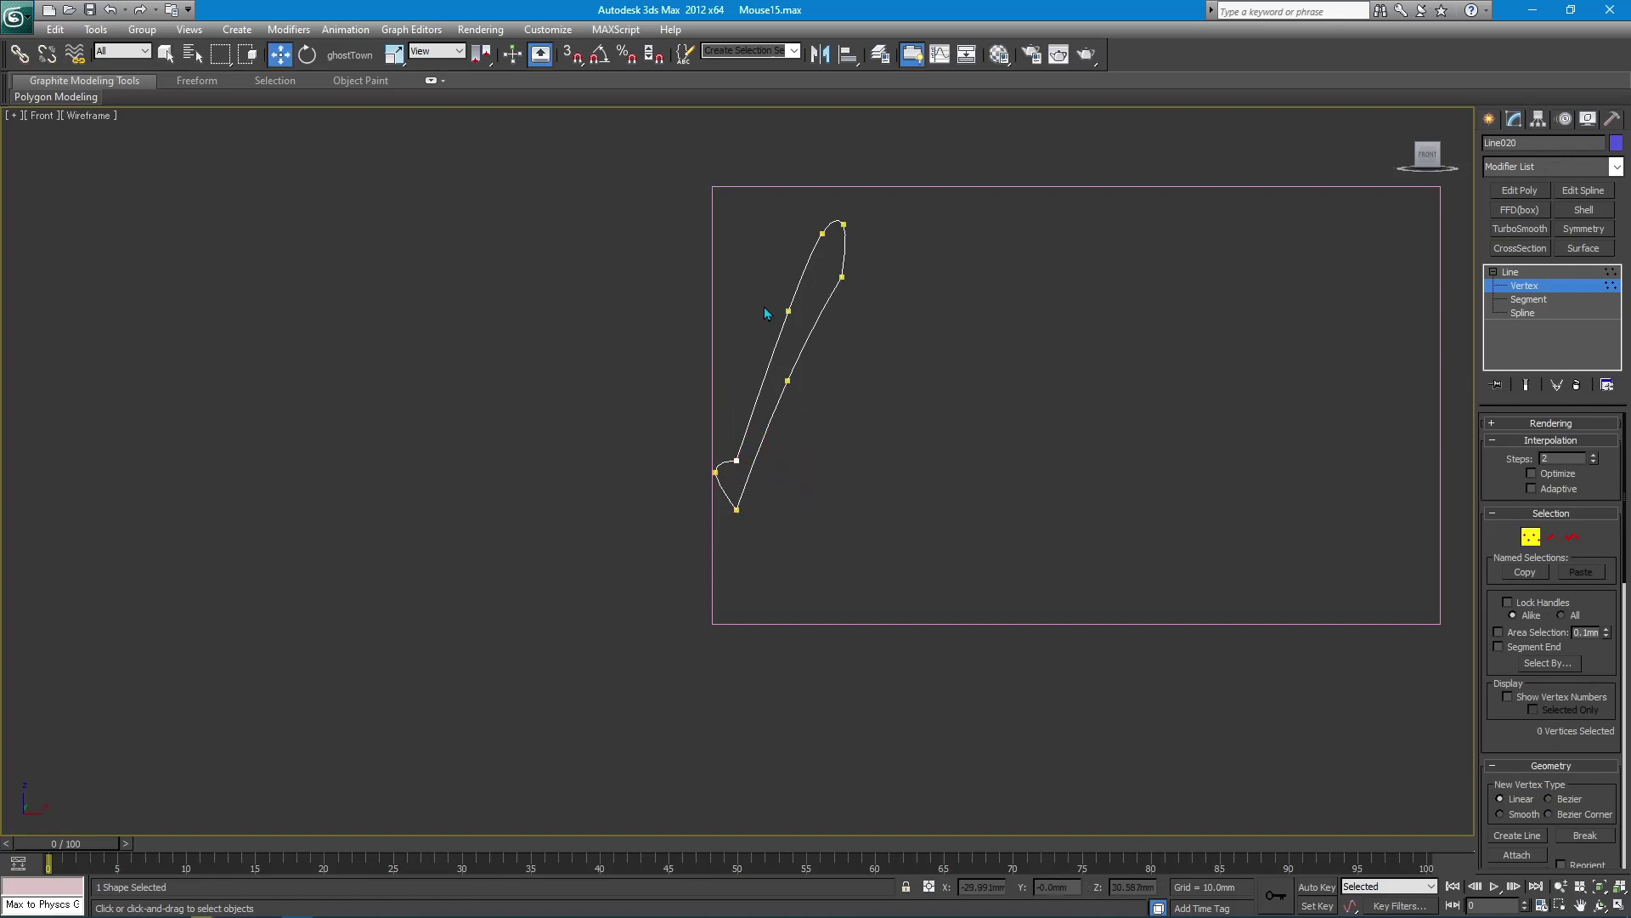
pyautogui.moveTo(865, 326); pyautogui.dragTo(850, 293)
pyautogui.hotkey('ctrl', 'z')
# - Shift the cross-section's bottom vertices slightly right, then orbit in Perspective
pyautogui.moveTo(705, 488); pyautogui.dragTo(787, 512)
pyautogui.click(784, 381)
pyautogui.moveTo(794, 381); pyautogui.dragTo(799, 381)
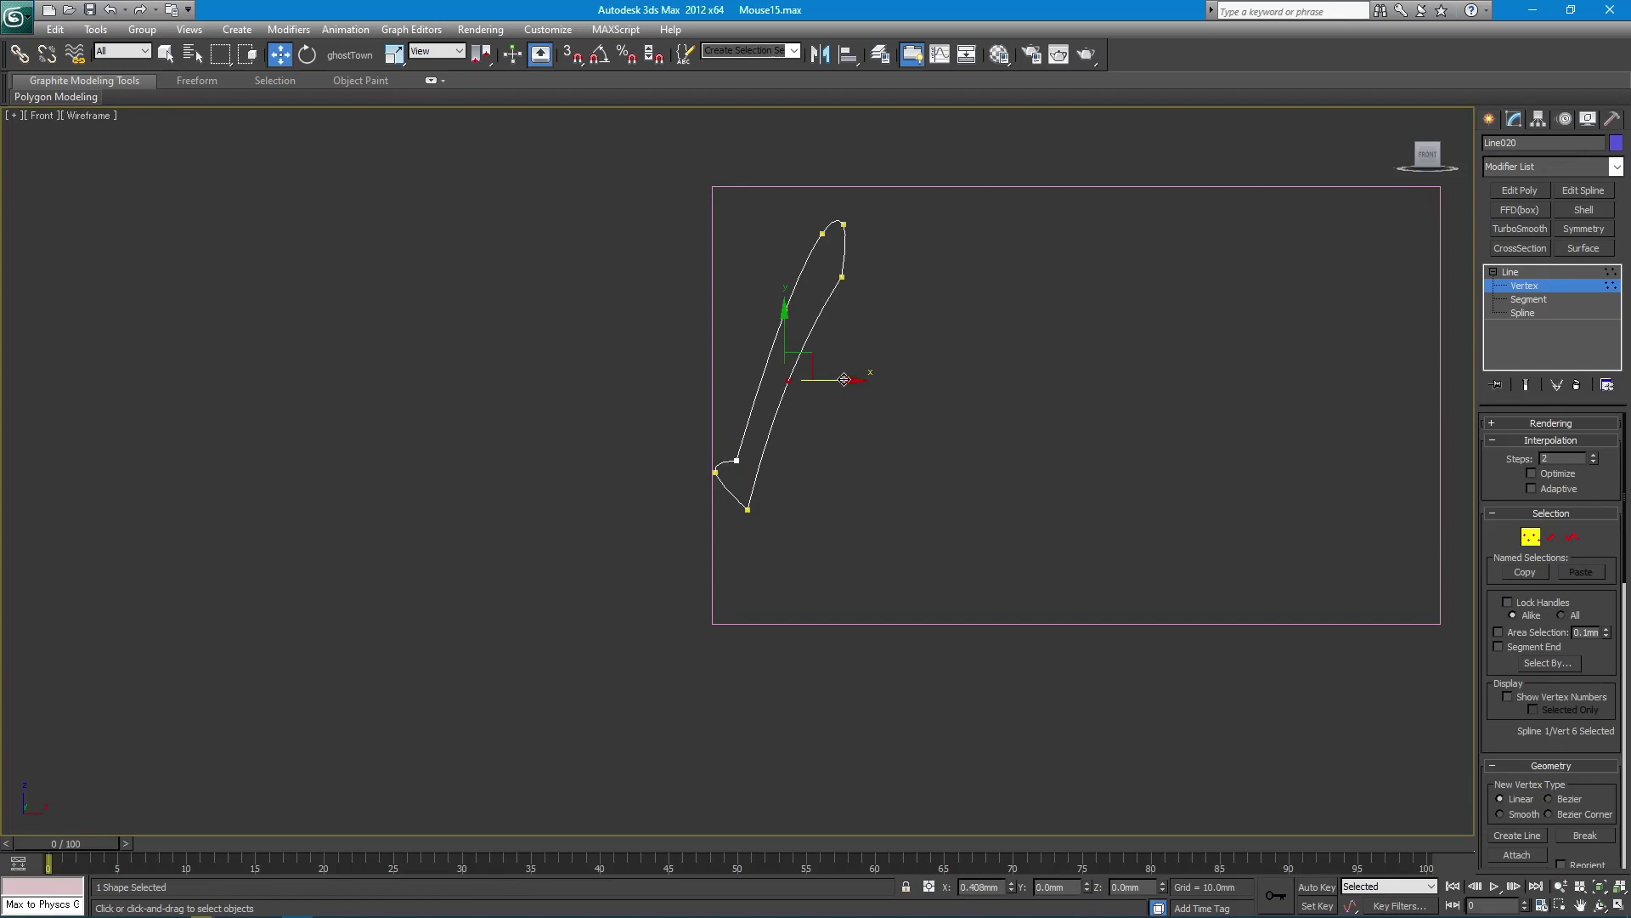
pyautogui.press('q')
pyautogui.click(865, 429)
pyautogui.press('p')
pyautogui.keyDown('alt'); pyautogui.moveTo(863, 425); pyautogui.dragTo(812, 507, button='middle'); pyautogui.keyUp('alt')
# - In Left view, start a snapped Create Line at the profile's right end vertex
pyautogui.press('l')
pyautogui.scroll(5, 771, 481)
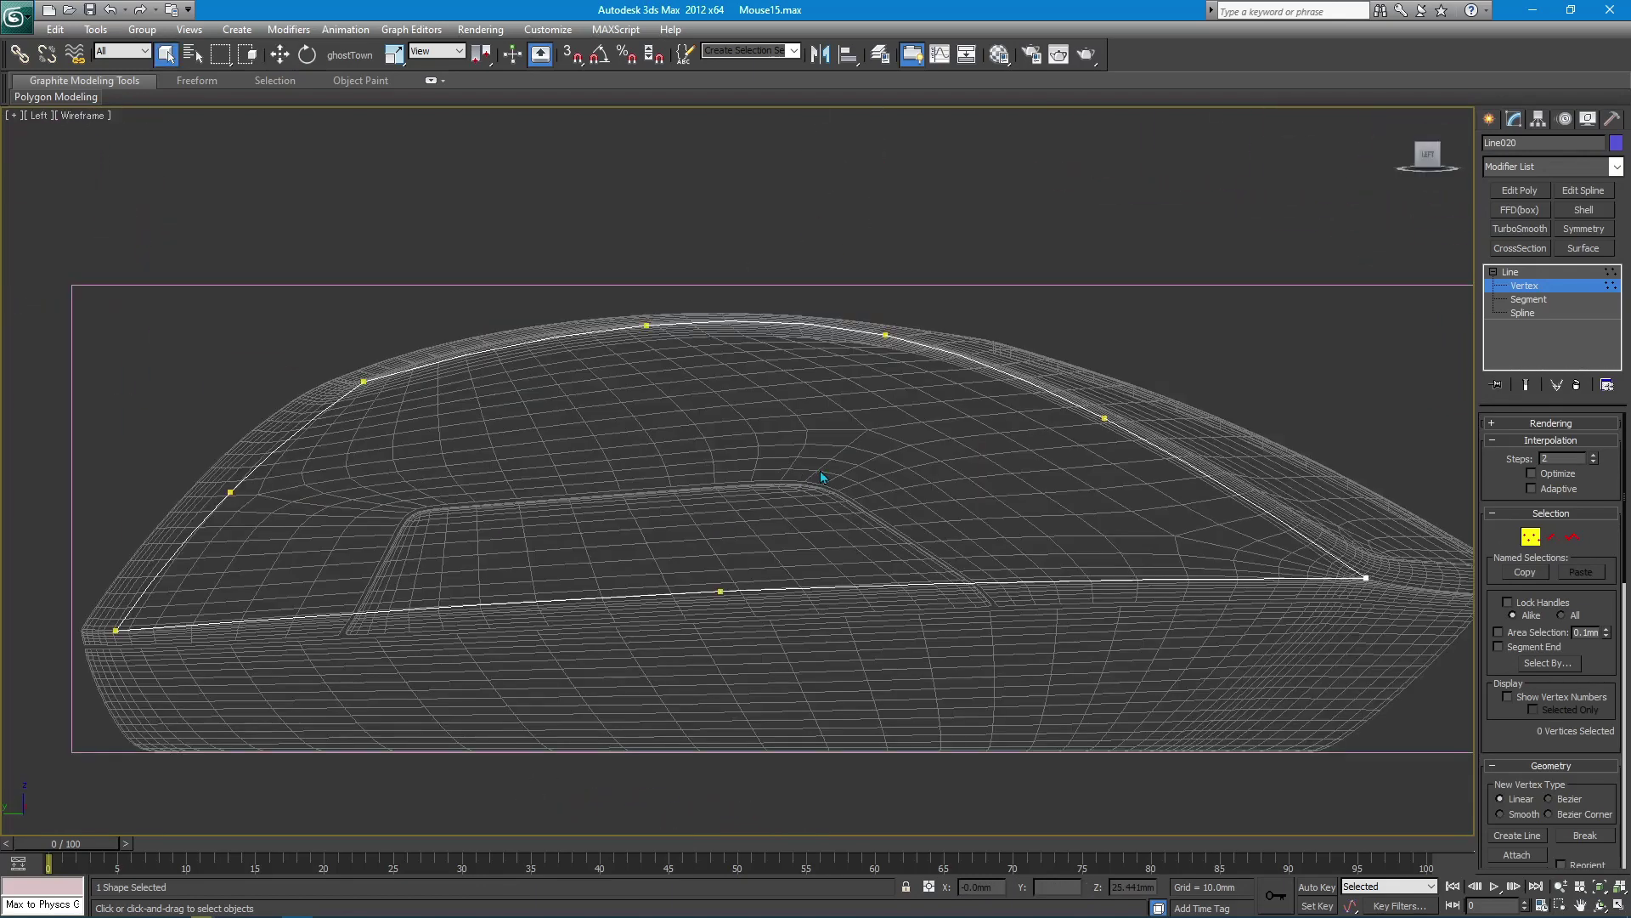
pyautogui.scroll(-2, 849, 459)
pyautogui.rightClick(1005, 507)
pyautogui.click(931, 526)
pyautogui.press('s')
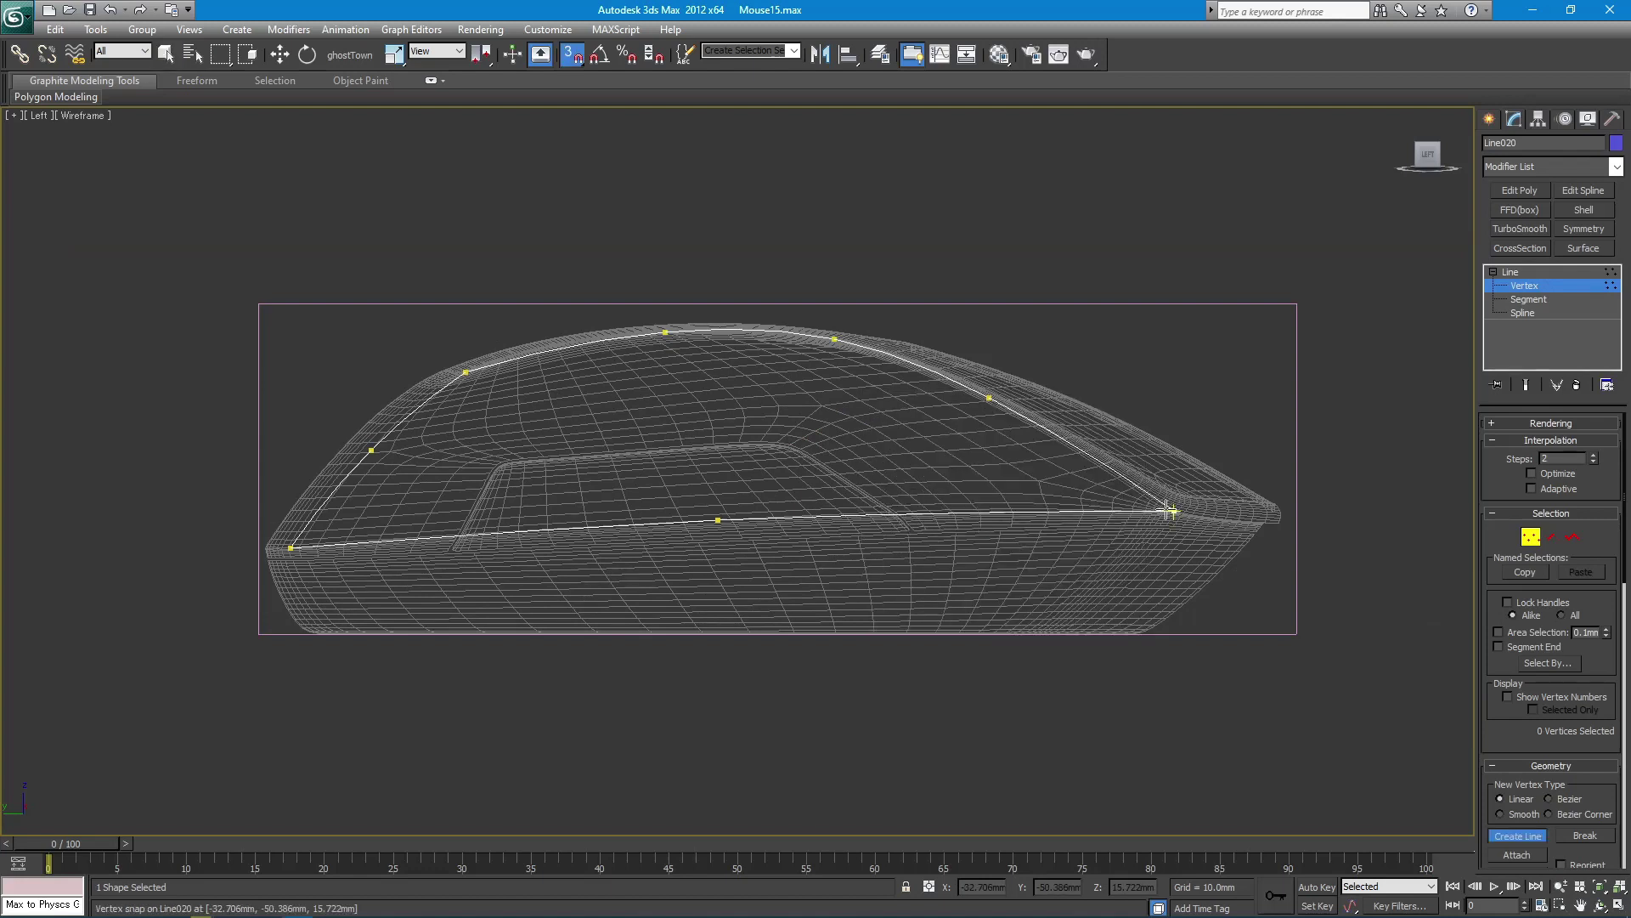
pyautogui.click(1174, 510)
# - Run the line to the mesh's bottom-right and bottom-left corners, closing at the left end vertex
pyautogui.press('s')
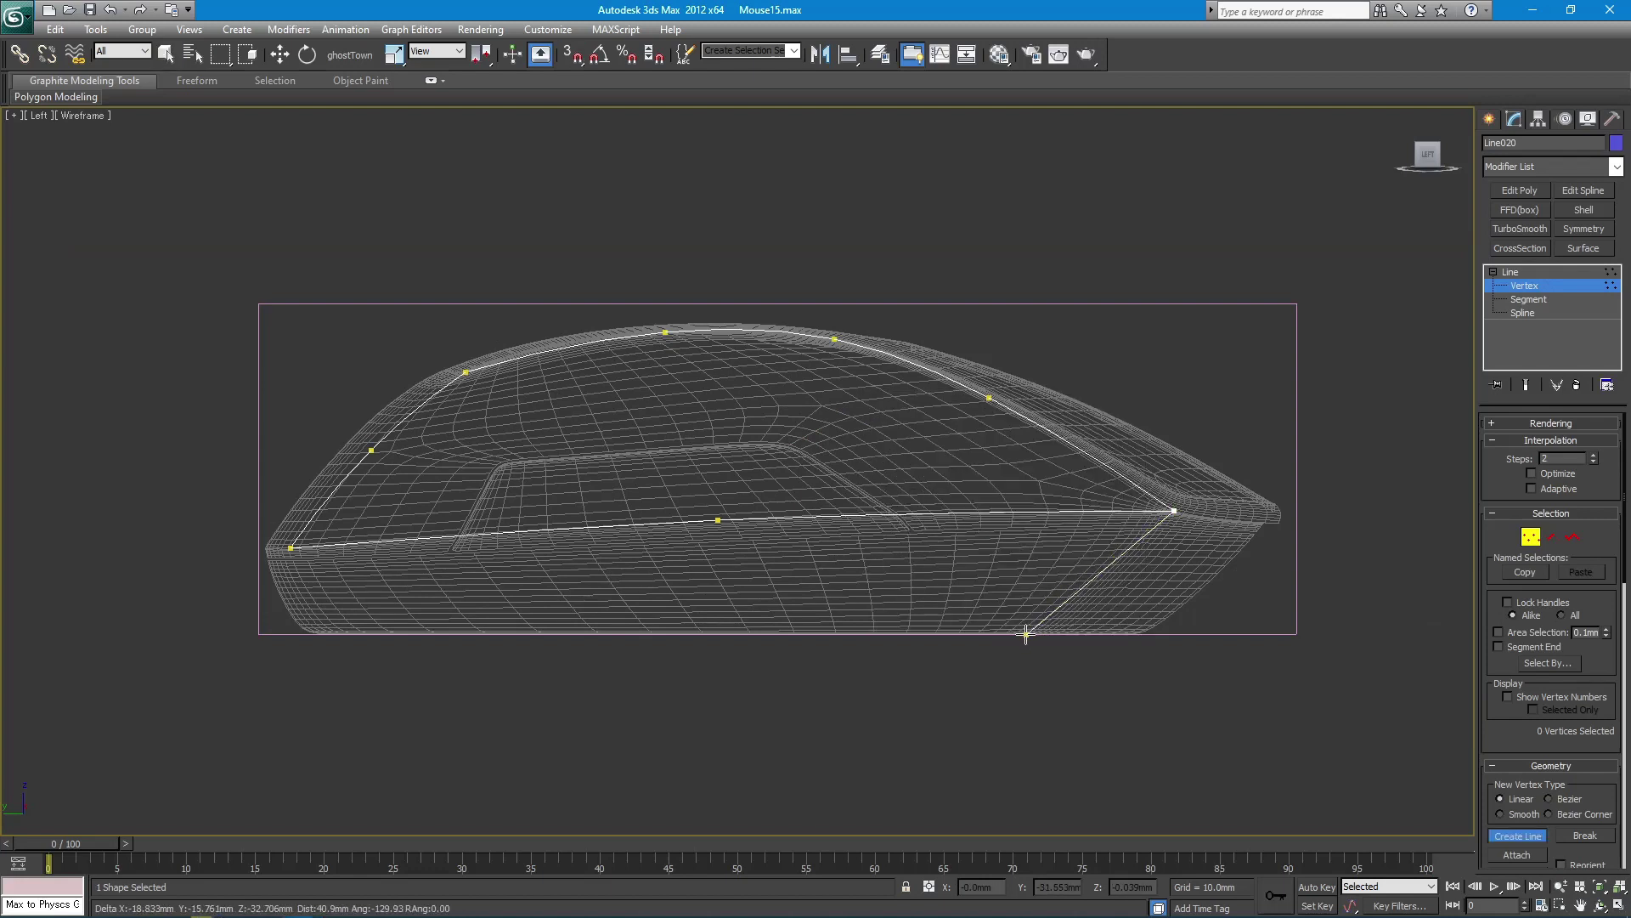
pyautogui.click(1027, 634)
pyautogui.click(312, 635)
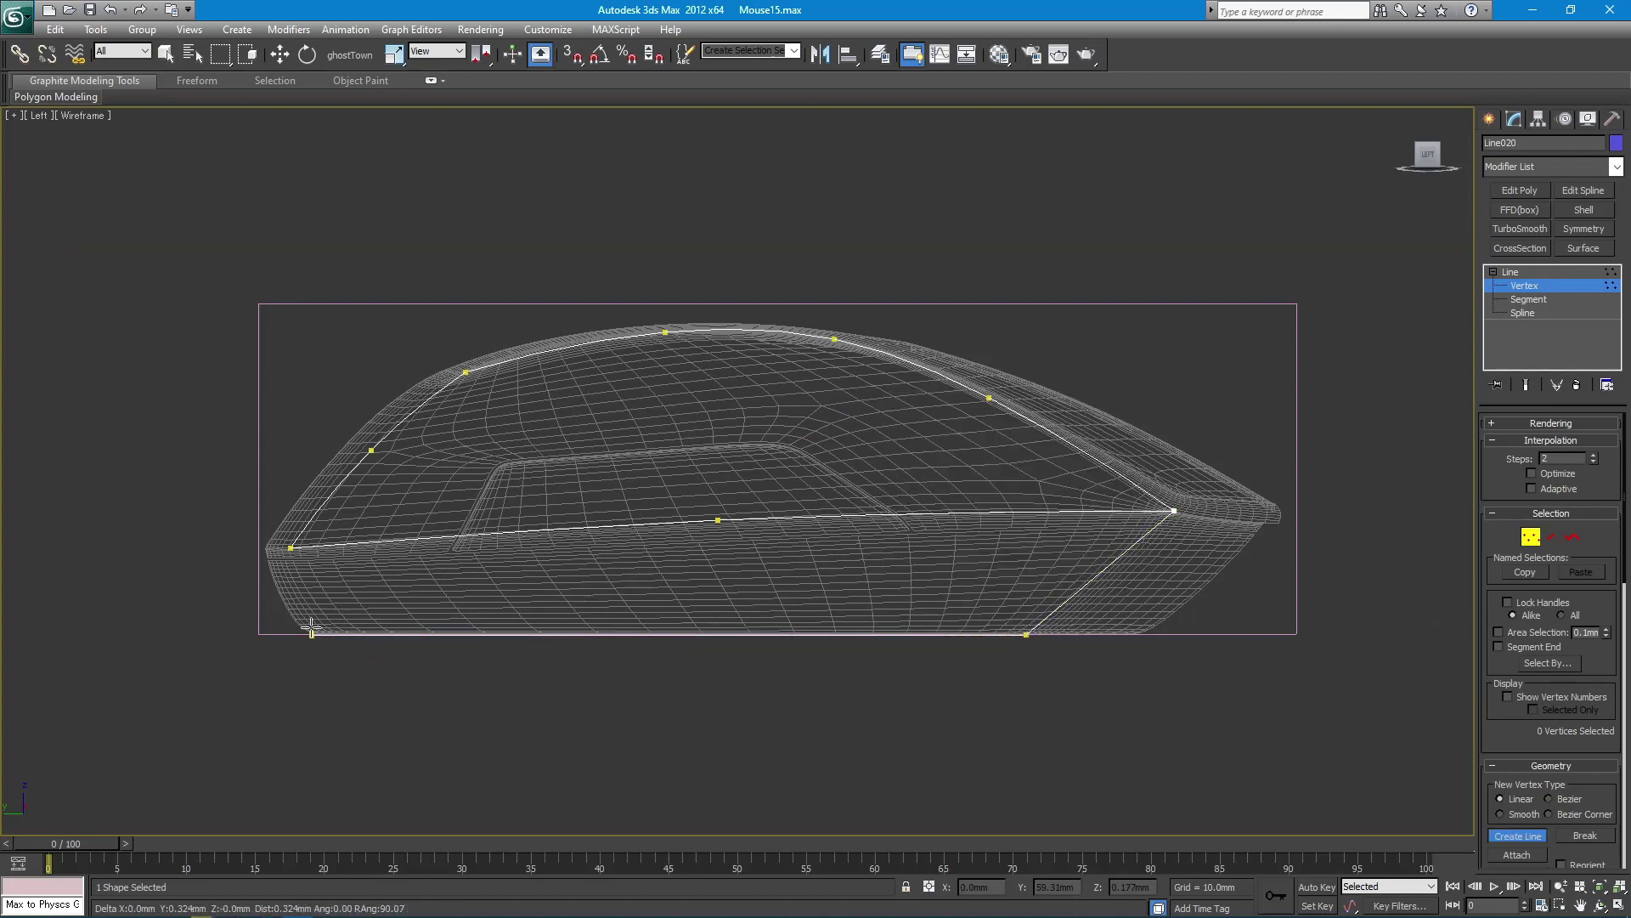
pyautogui.press('s')
pyautogui.click(291, 548)
pyautogui.rightClick(866, 644)
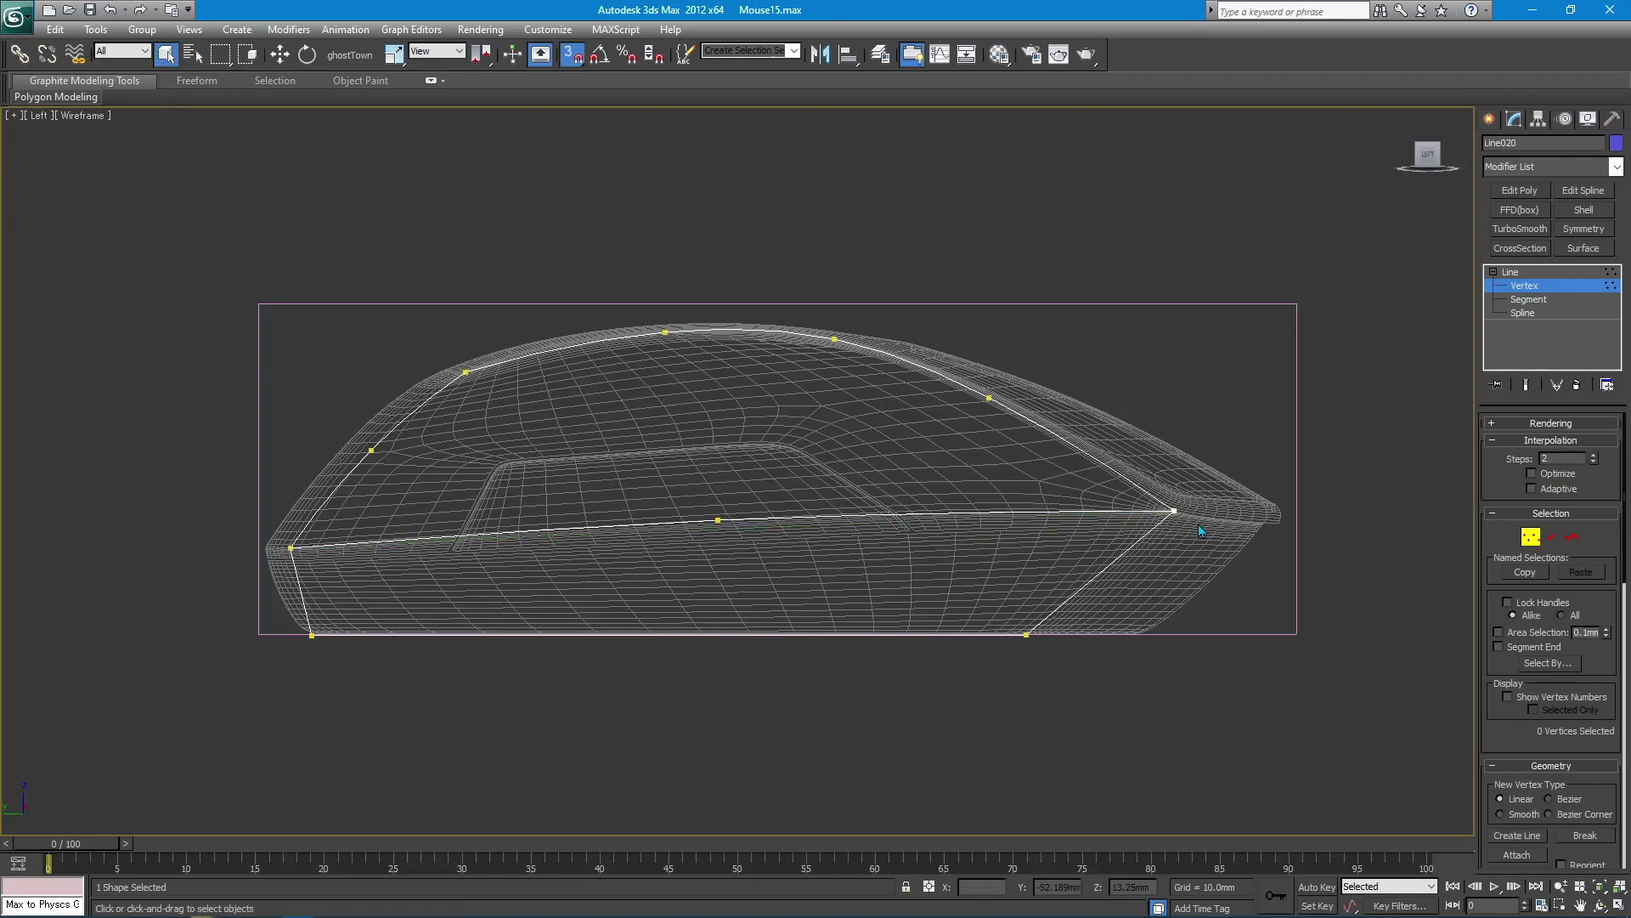
# - Refine a middle vertex onto the new bottom edge and select it
pyautogui.click(1026, 634)
pyautogui.press('w')
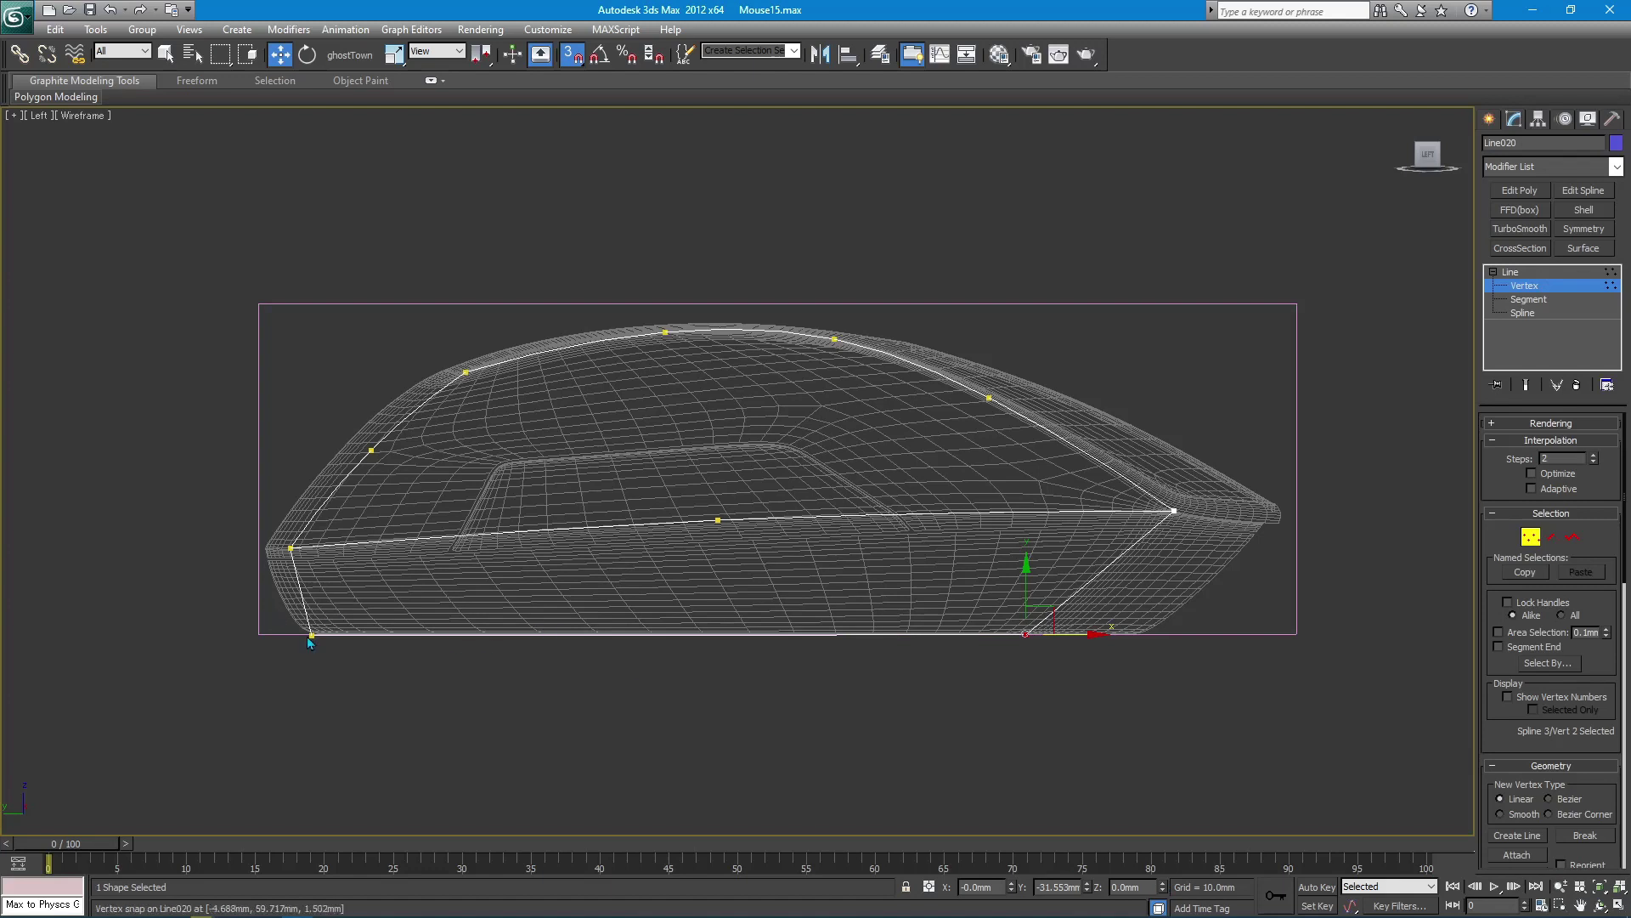
pyautogui.click(909, 718)
pyautogui.press('q')
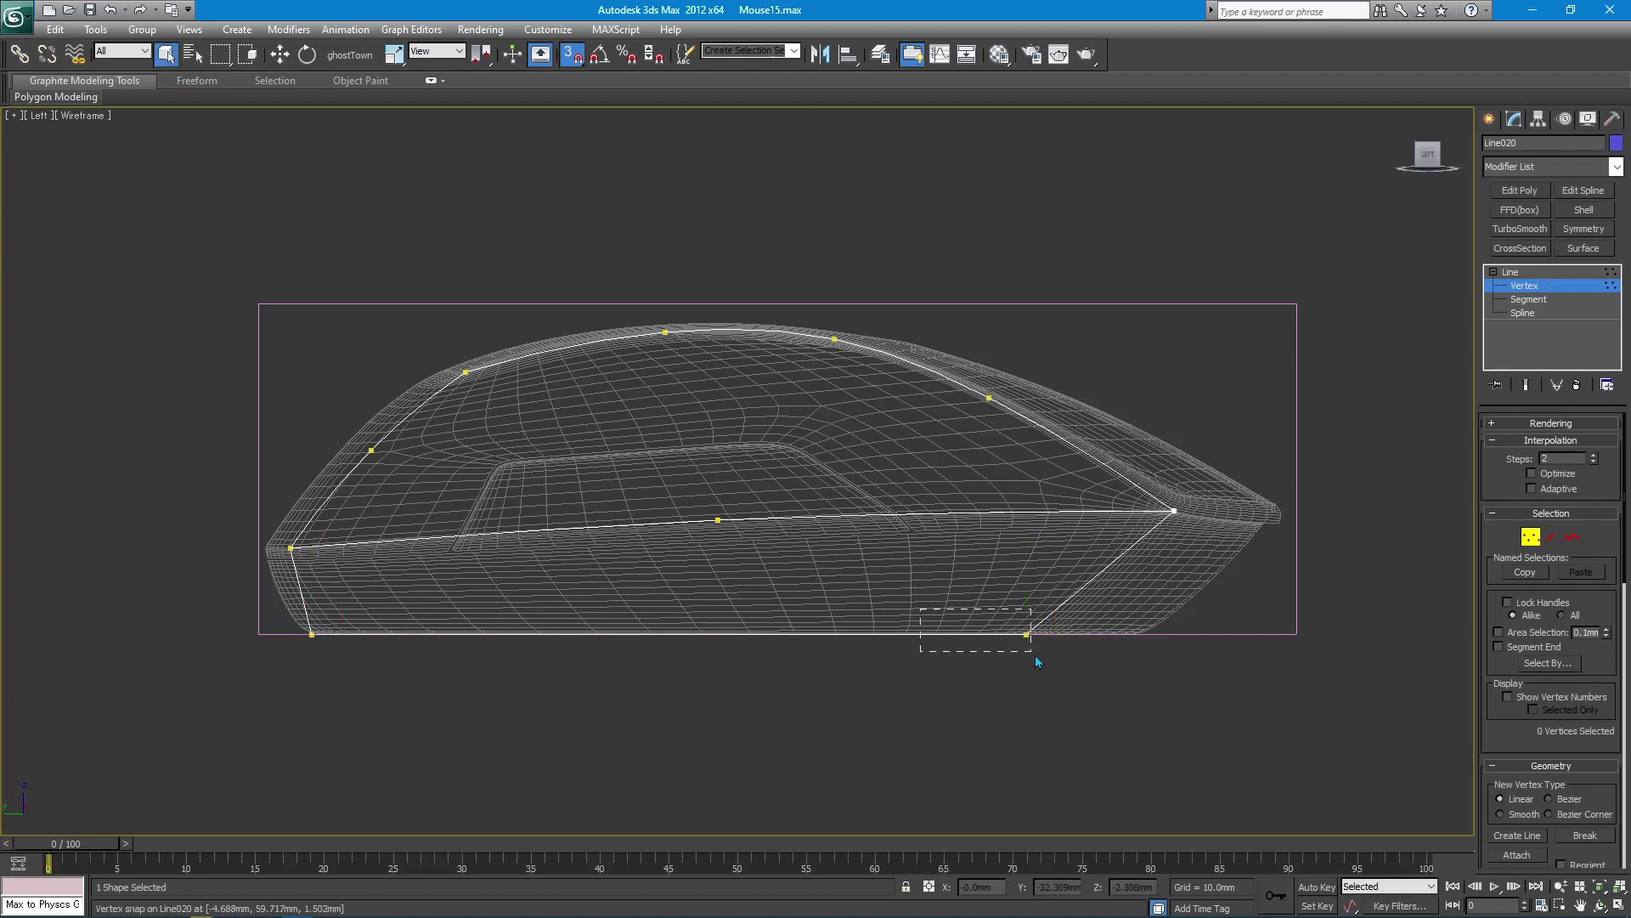
pyautogui.rightClick(843, 650)
pyautogui.click(769, 717)
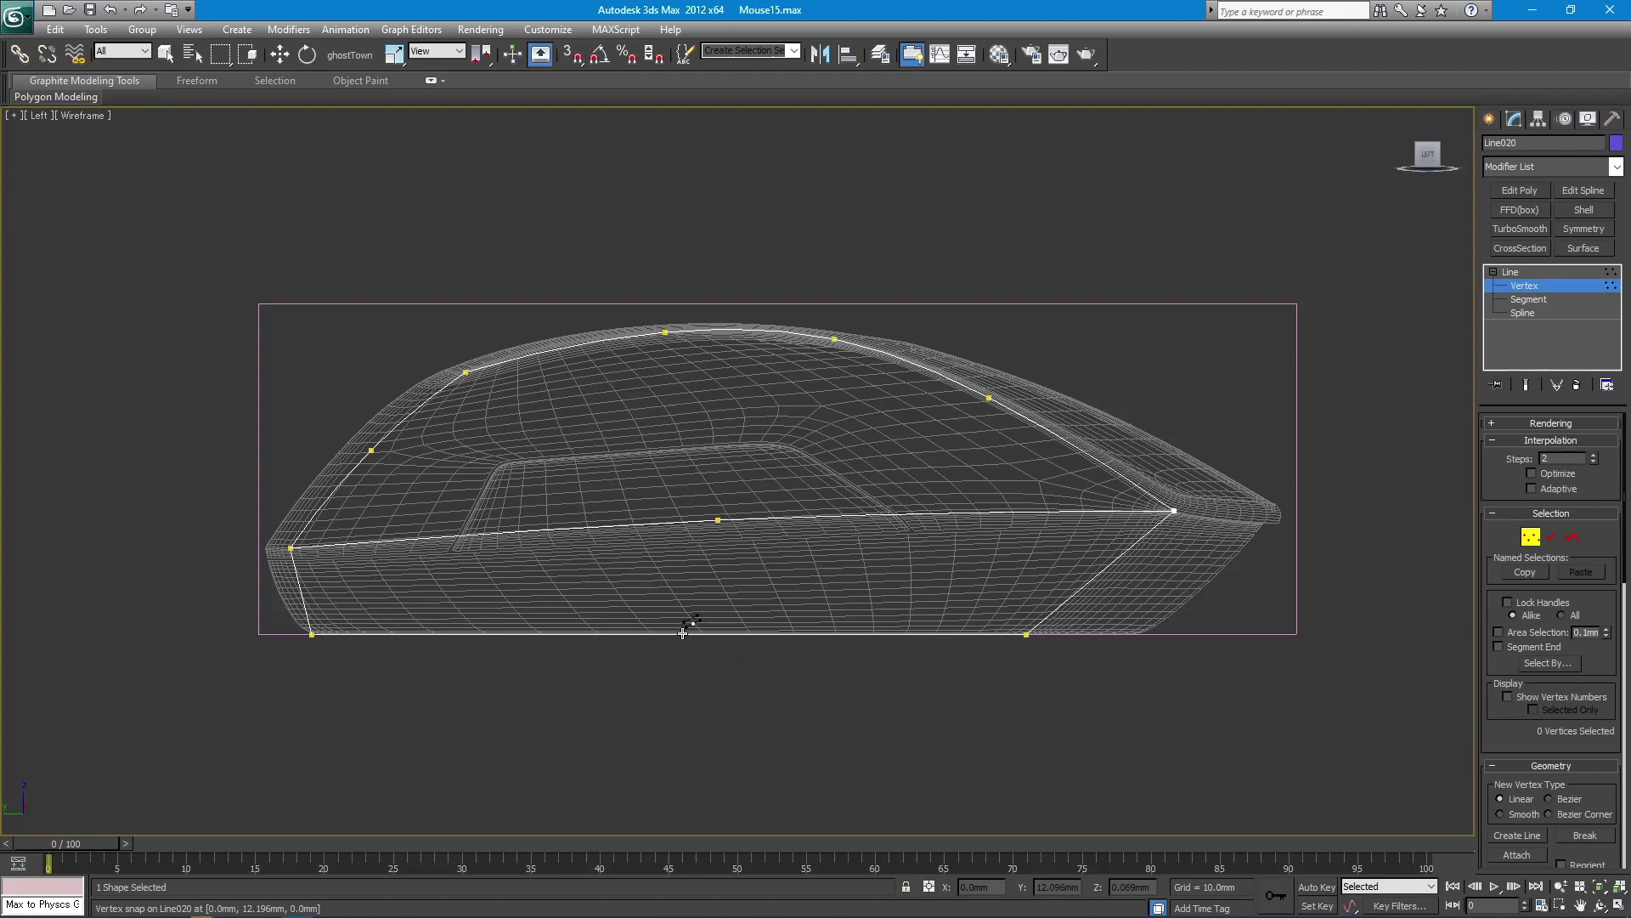
pyautogui.moveTo(650, 590); pyautogui.dragTo(718, 659)
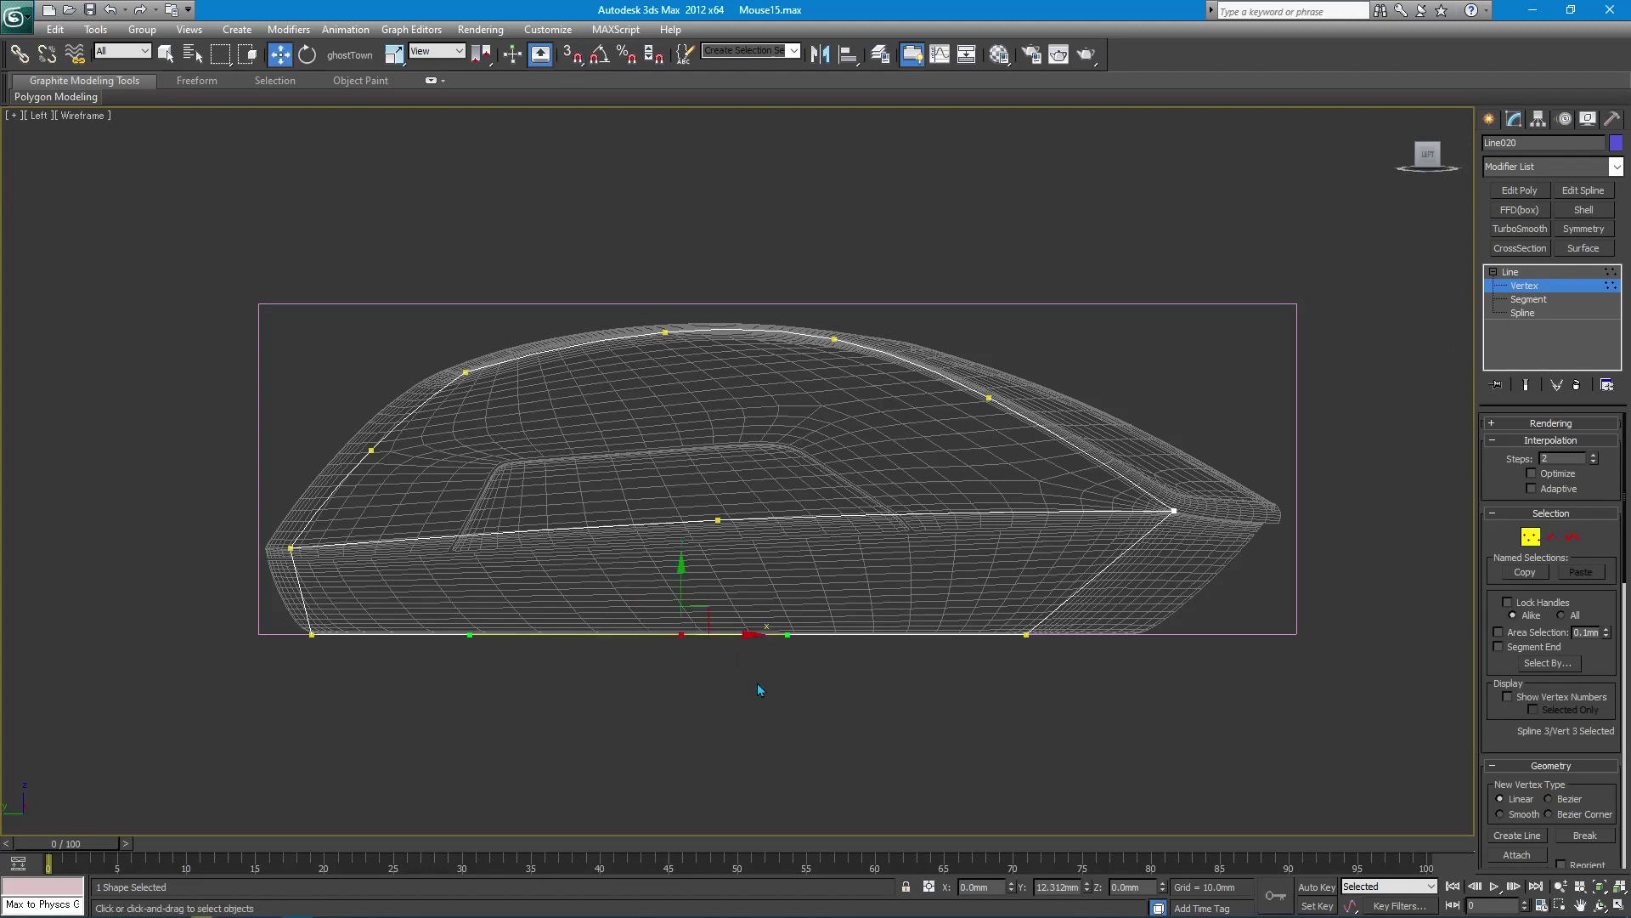
pyautogui.rightClick(755, 675)
pyautogui.click(719, 623)
# - In Front view, draw a snapped line from the base vertex up to the side vertex
pyautogui.press('f')
pyautogui.scroll(3, 737, 473)
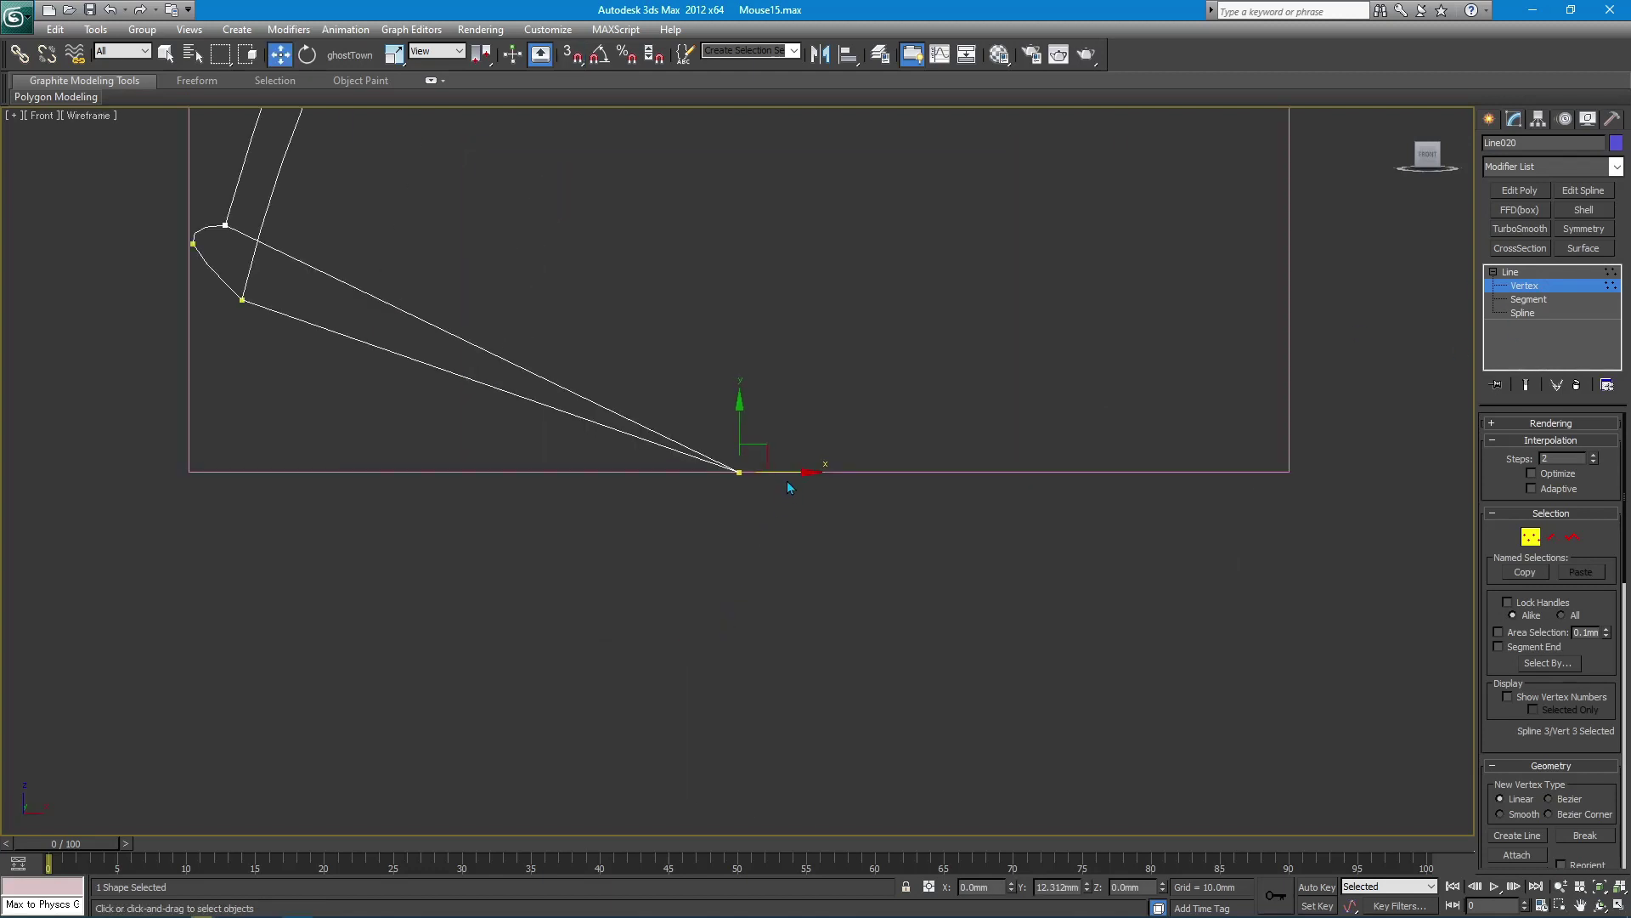
pyautogui.click(676, 519)
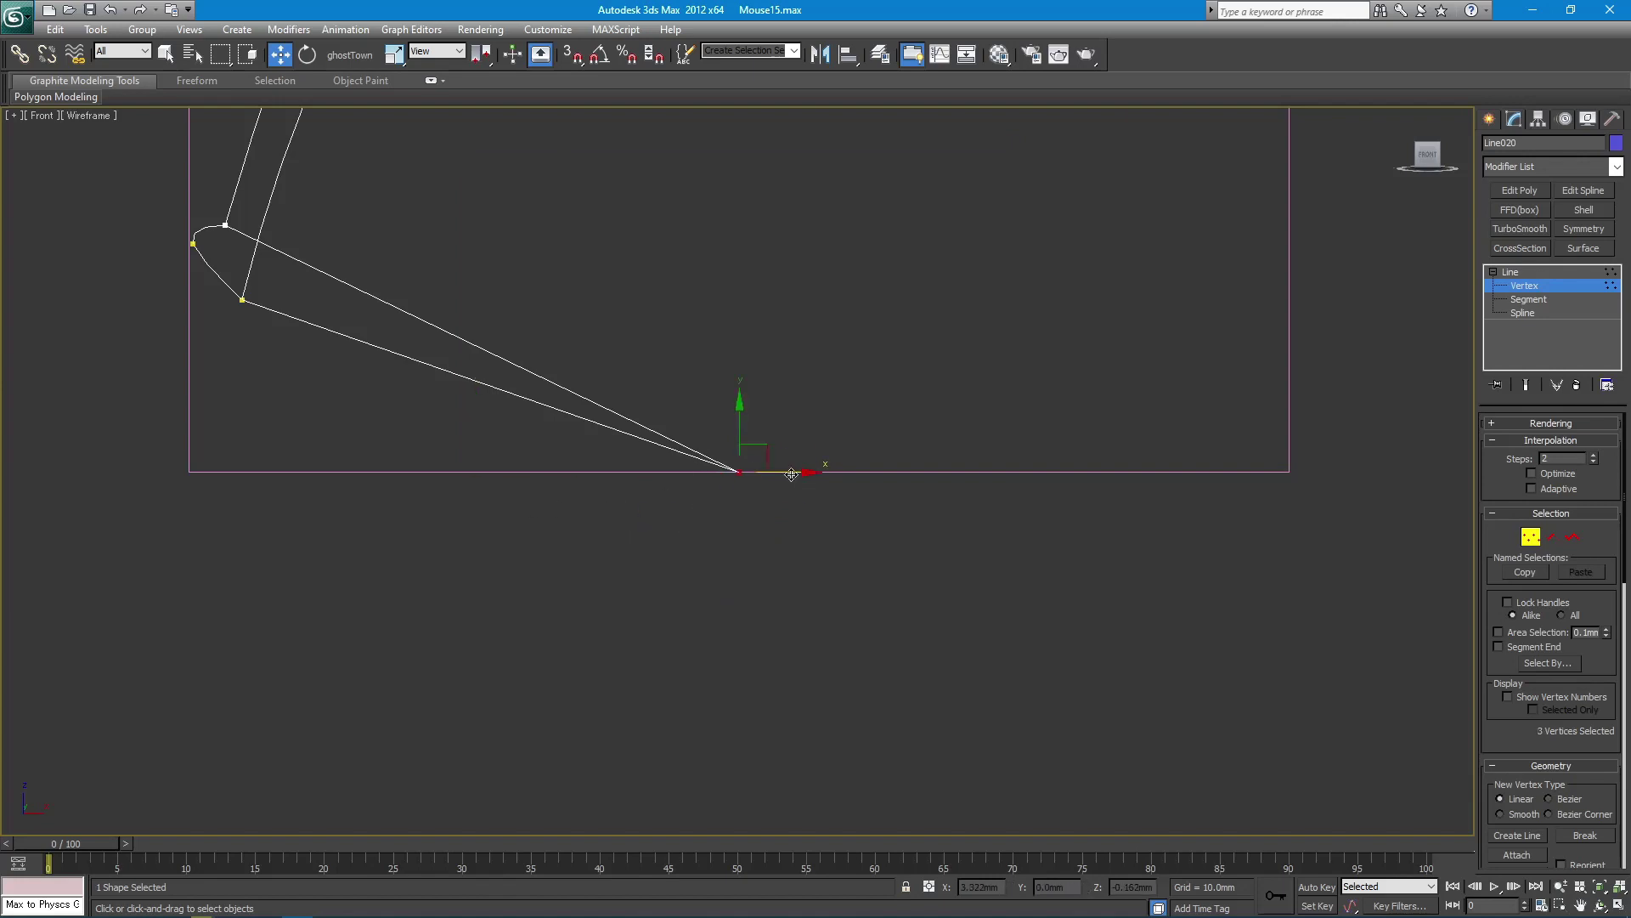
pyautogui.moveTo(791, 474)
pyautogui.keyDown('alt'); pyautogui.mouseDown(button='middle')
pyautogui.moveTo(339, 554)
pyautogui.moveTo(525, 521)
pyautogui.mouseUp(button='middle'); pyautogui.keyUp('alt')
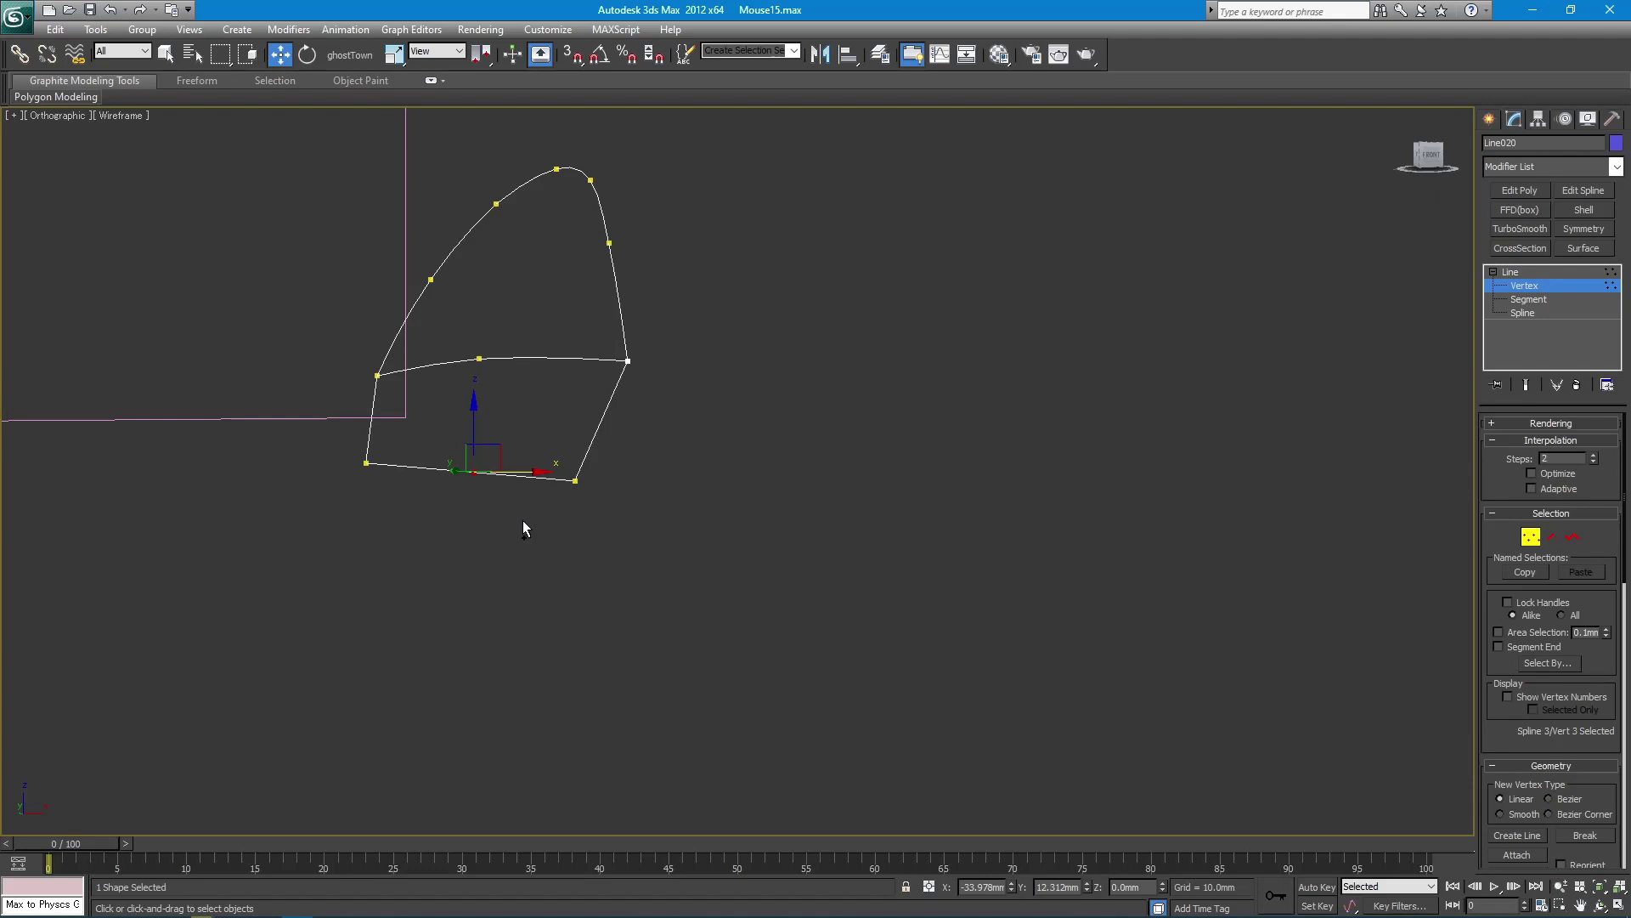
pyautogui.press('f')
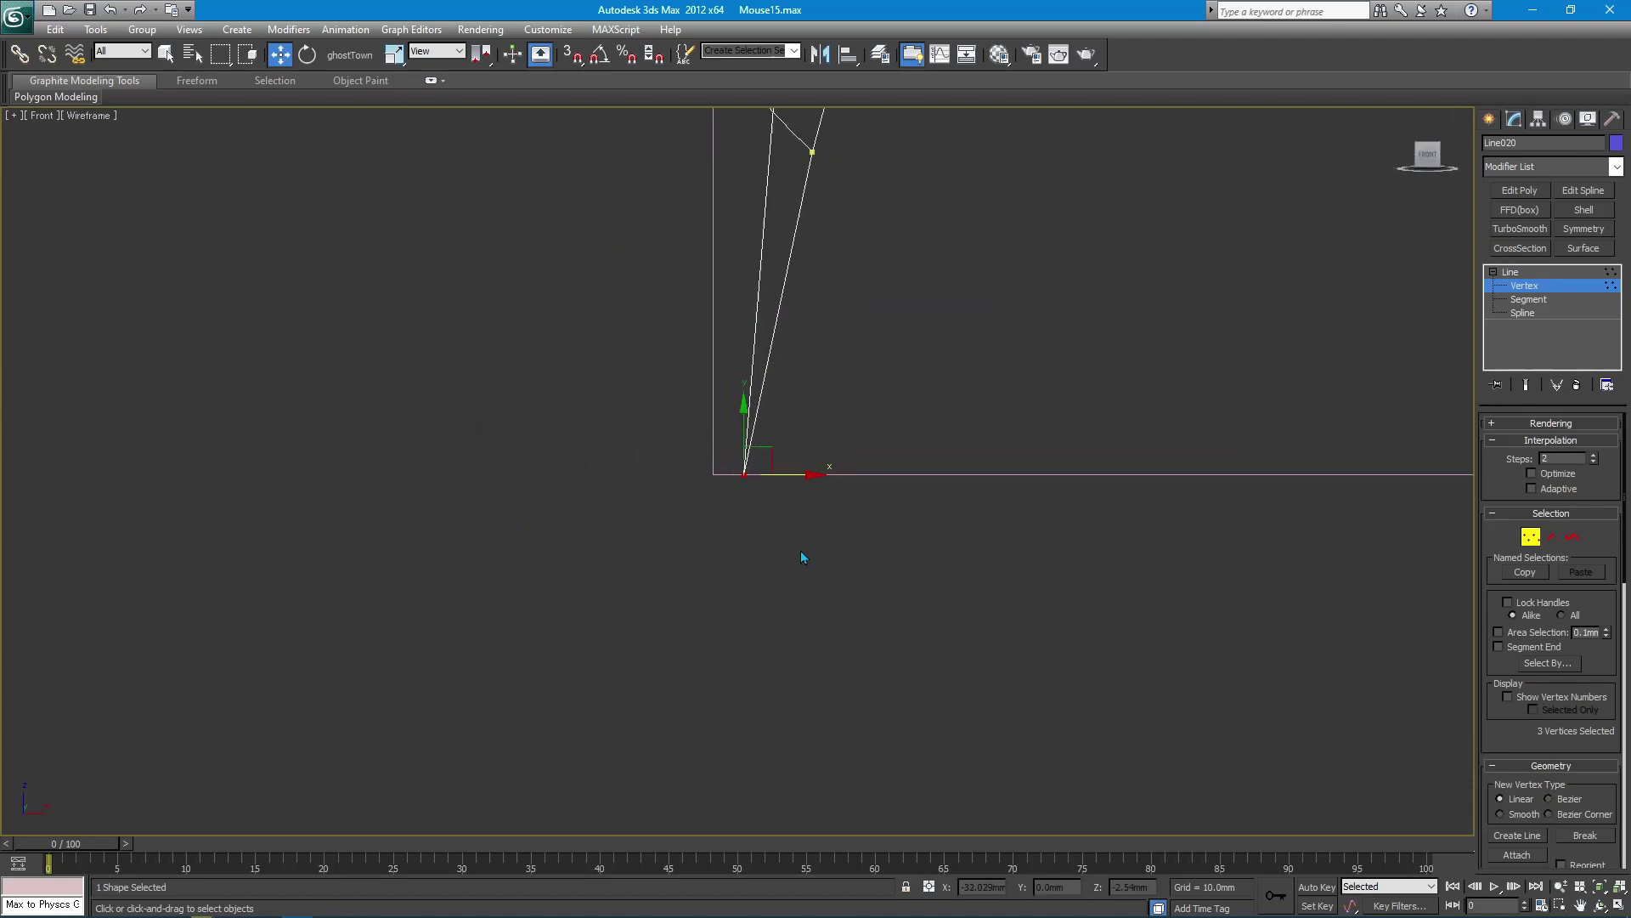
pyautogui.keyDown('alt'); pyautogui.moveTo(791, 474); pyautogui.dragTo(785, 564, button='middle'); pyautogui.keyUp('alt')
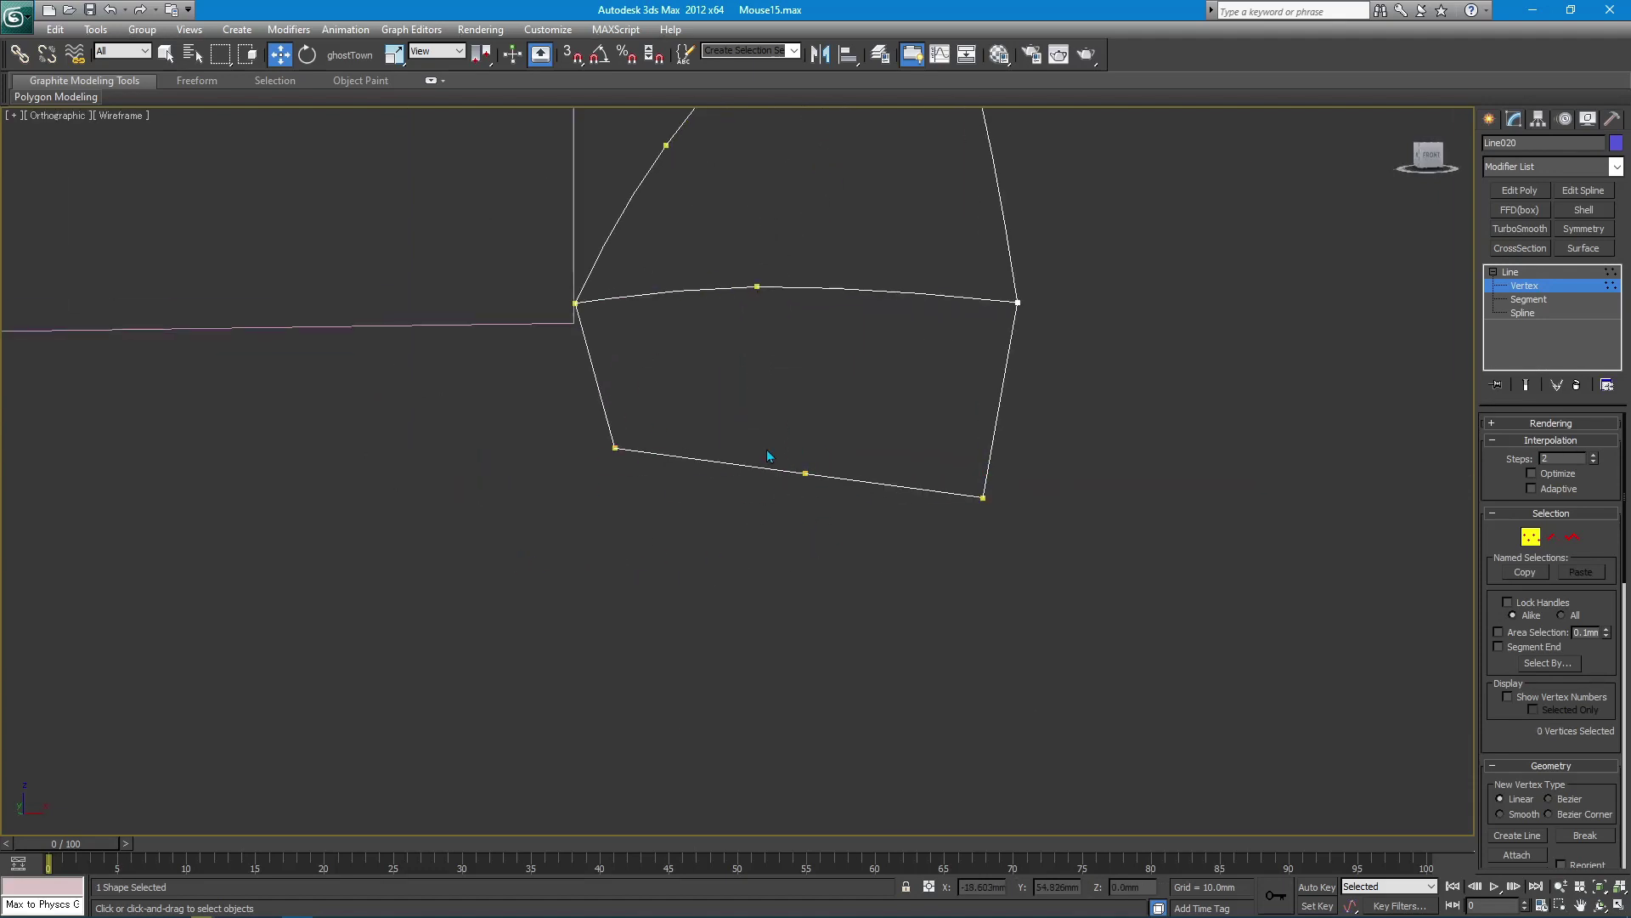
pyautogui.press('f')
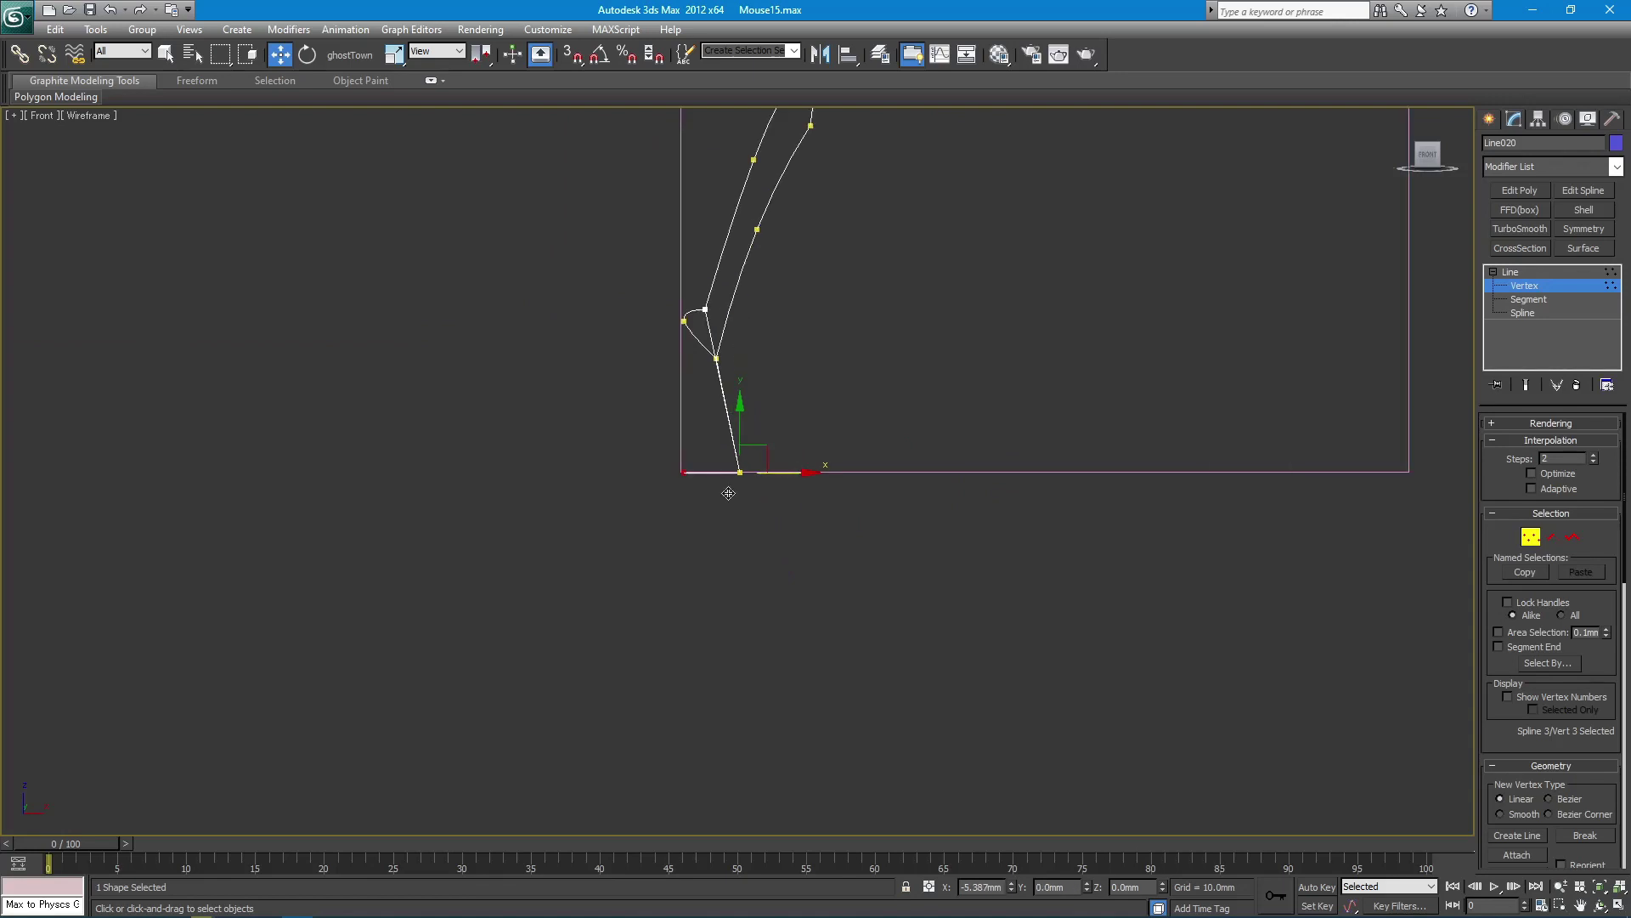
pyautogui.click(1517, 835)
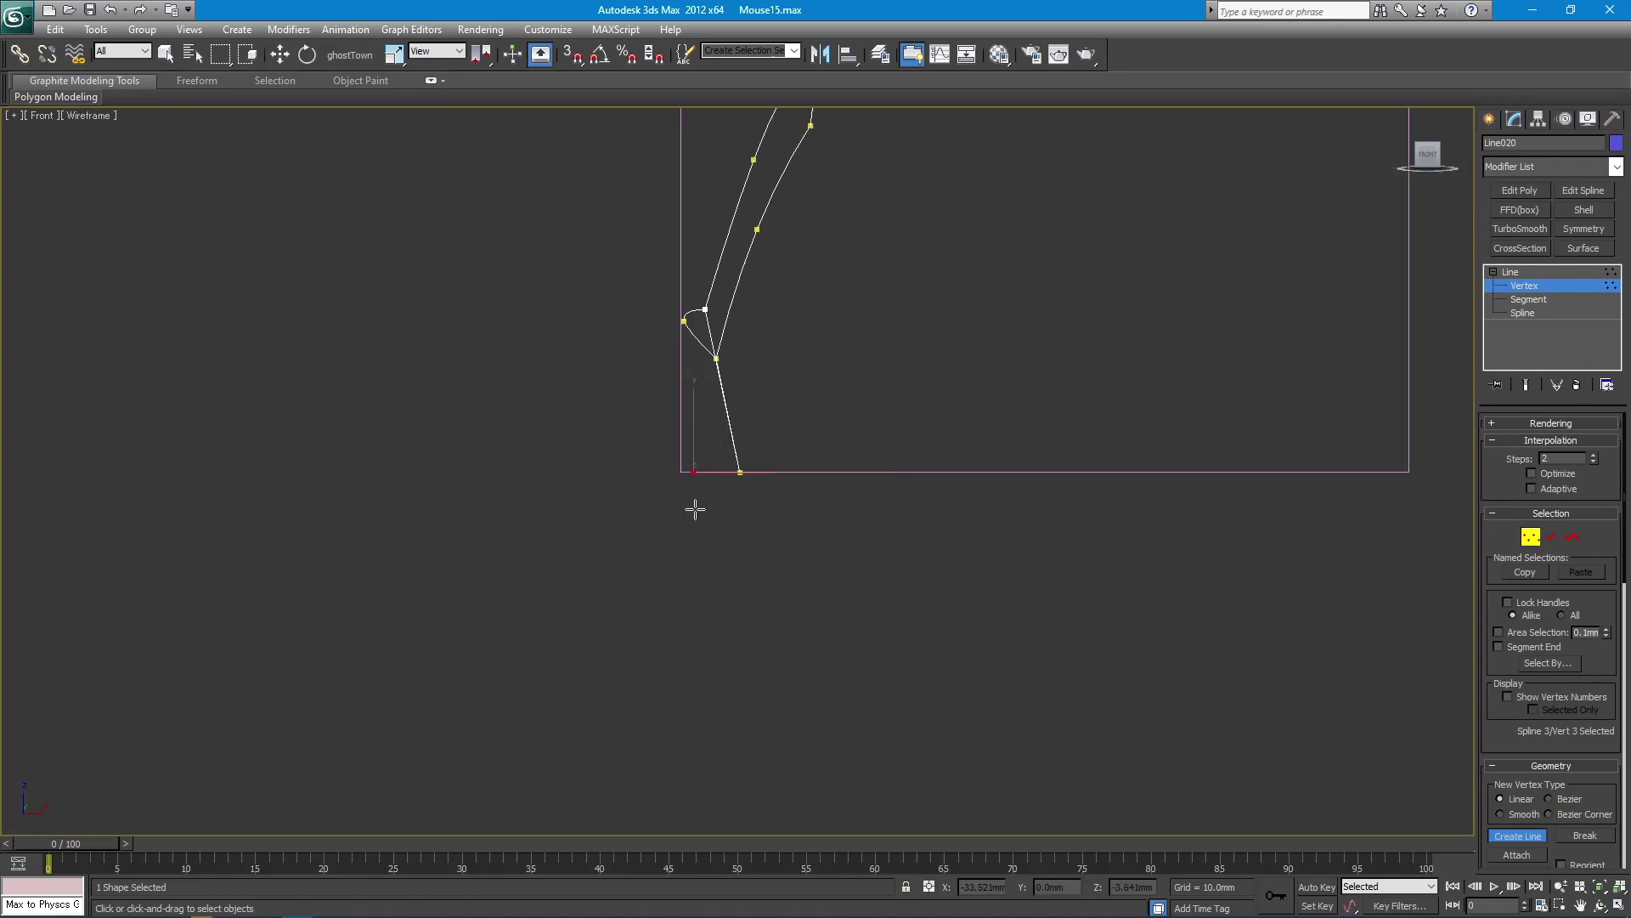
pyautogui.press('s')
pyautogui.click(694, 472)
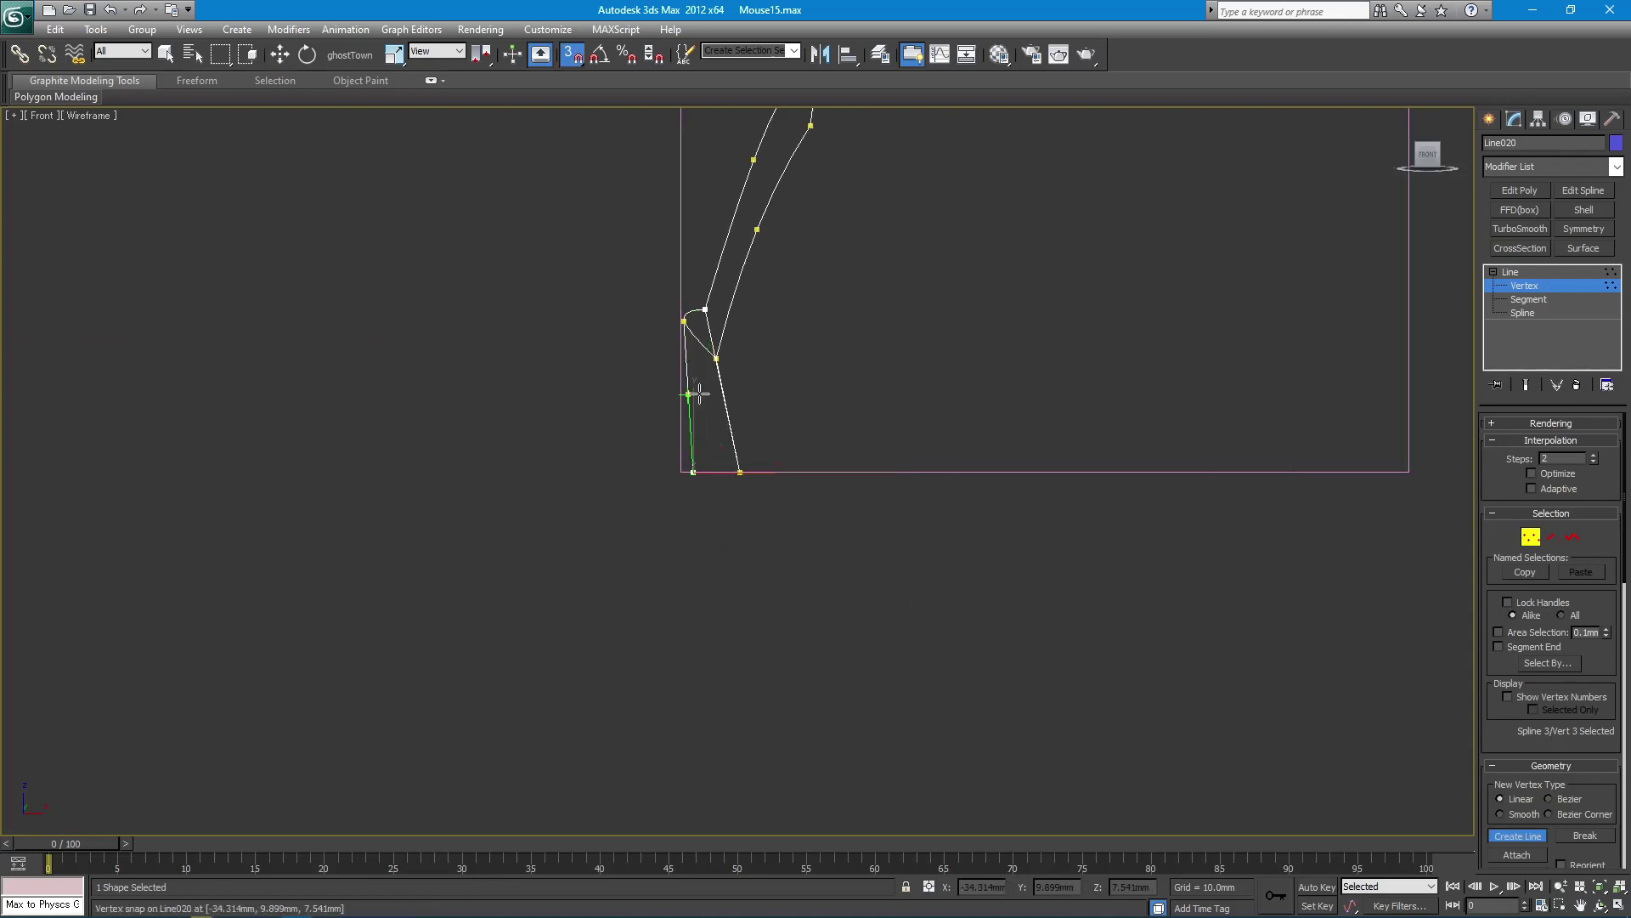
pyautogui.press('w')
pyautogui.press('s')
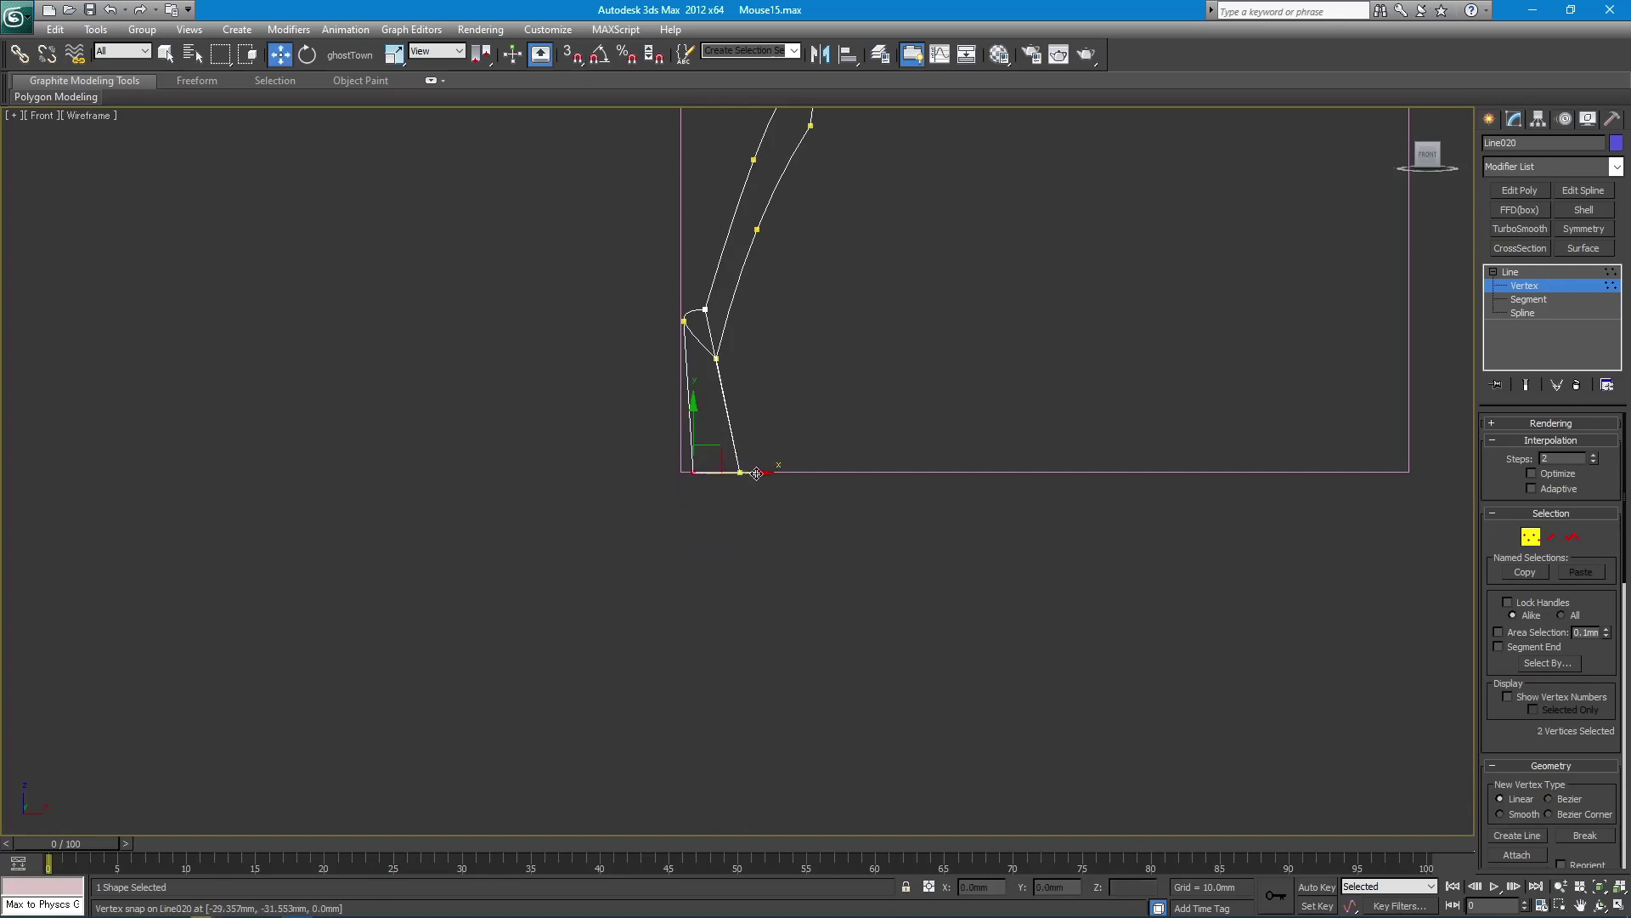
# - Slide the new line's bottom vertex slightly inward along X
pyautogui.moveTo(747, 473); pyautogui.dragTo(767, 472)
pyautogui.press('q')
pyautogui.click(773, 465)
pyautogui.press('w')
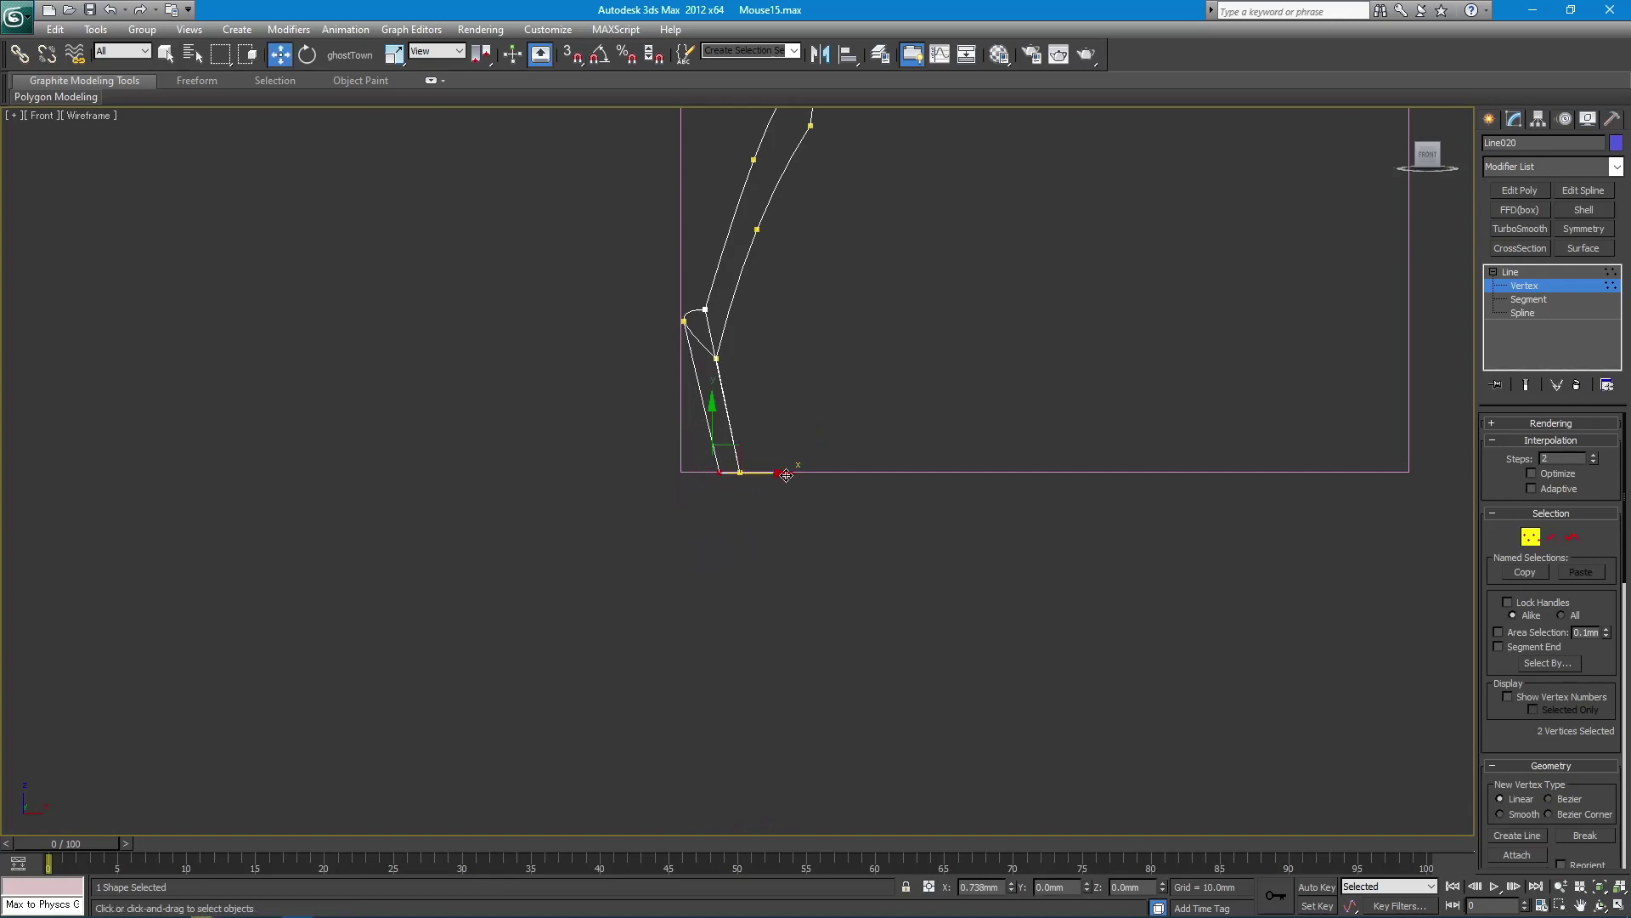
pyautogui.press('q')
pyautogui.press('p')
pyautogui.moveTo(777, 477)
pyautogui.keyDown('alt'); pyautogui.mouseDown(button='middle')
pyautogui.moveTo(875, 525)
pyautogui.moveTo(736, 537)
pyautogui.moveTo(816, 523)
pyautogui.mouseUp(button='middle'); pyautogui.keyUp('alt')
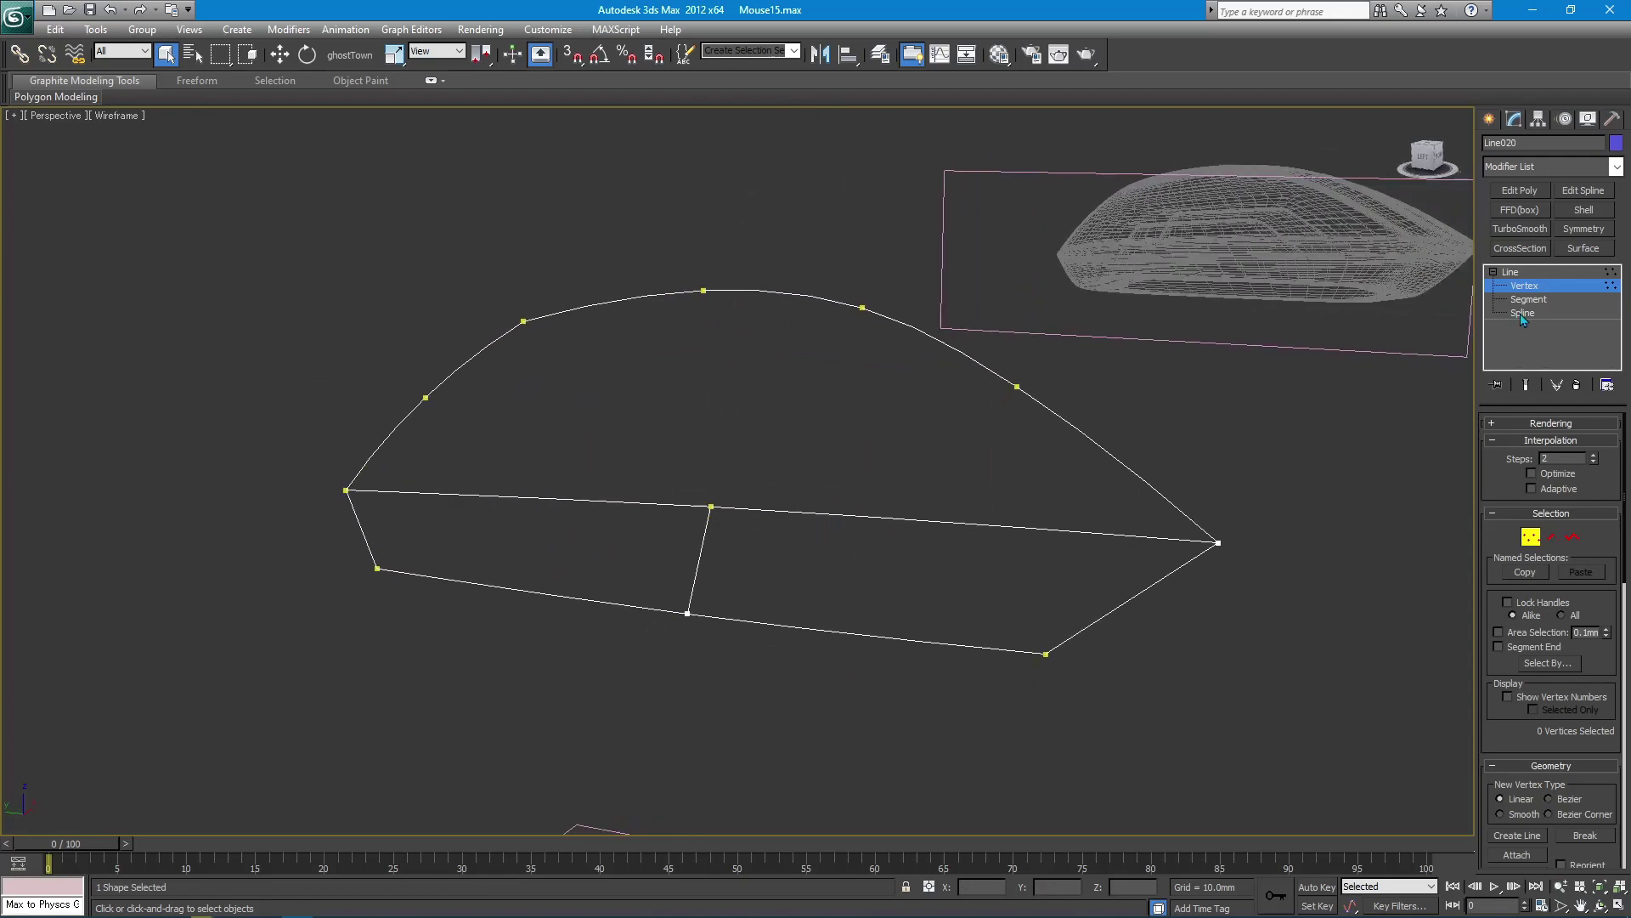
# - Convert the cage's lower side vertices to Corner type
pyautogui.rightClick(1339, 593)
pyautogui.click(1266, 659)
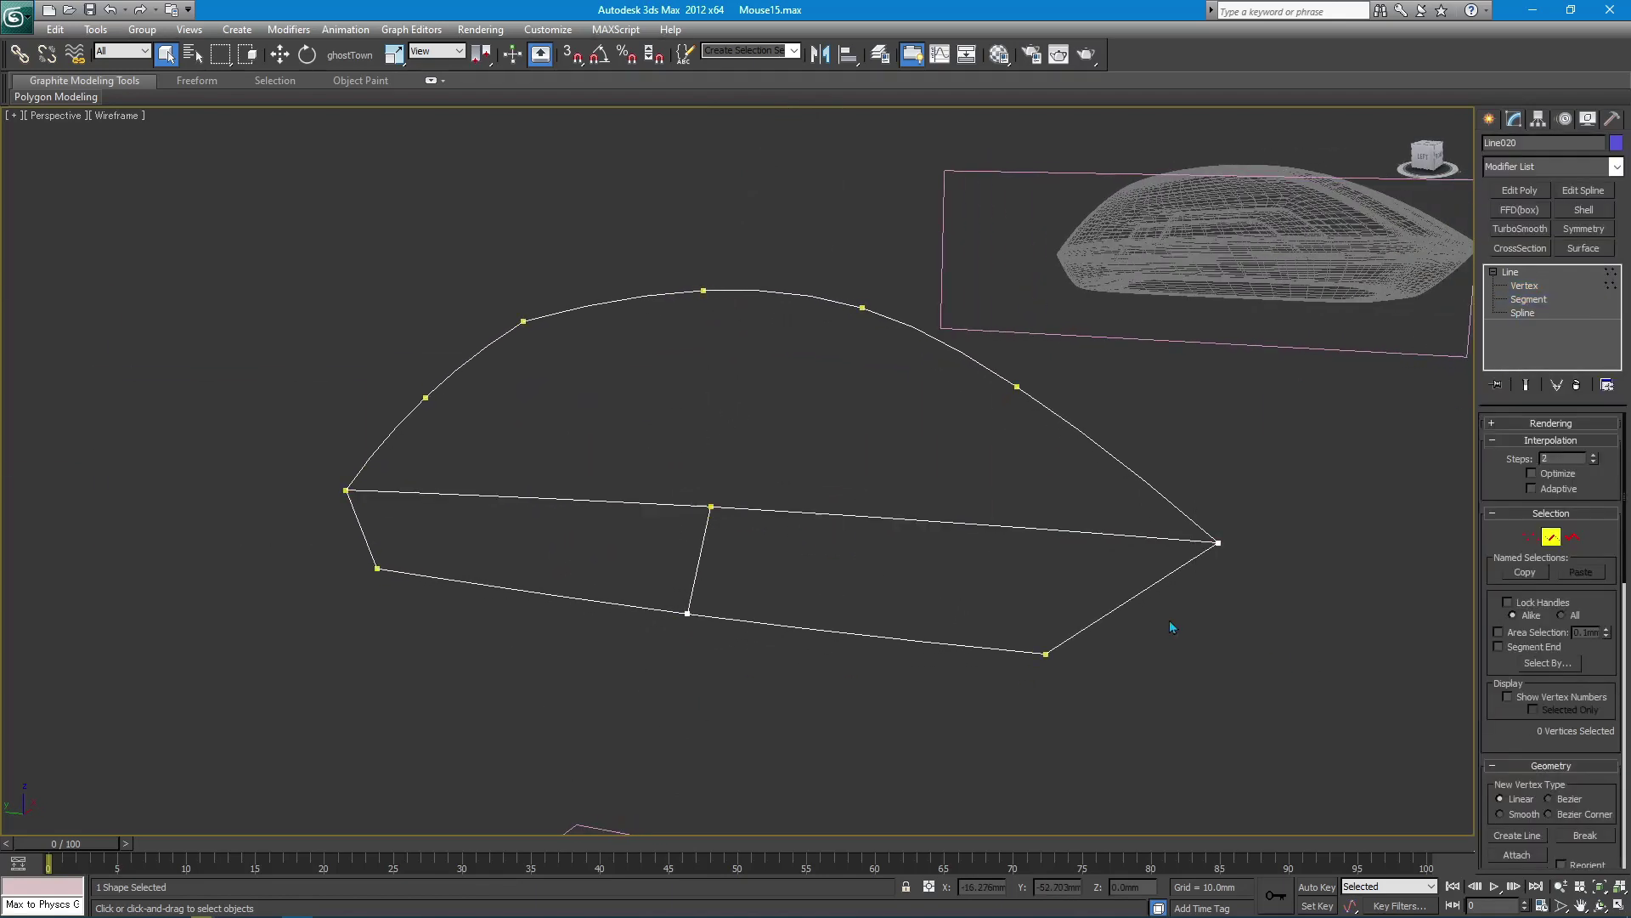
pyautogui.press('1')
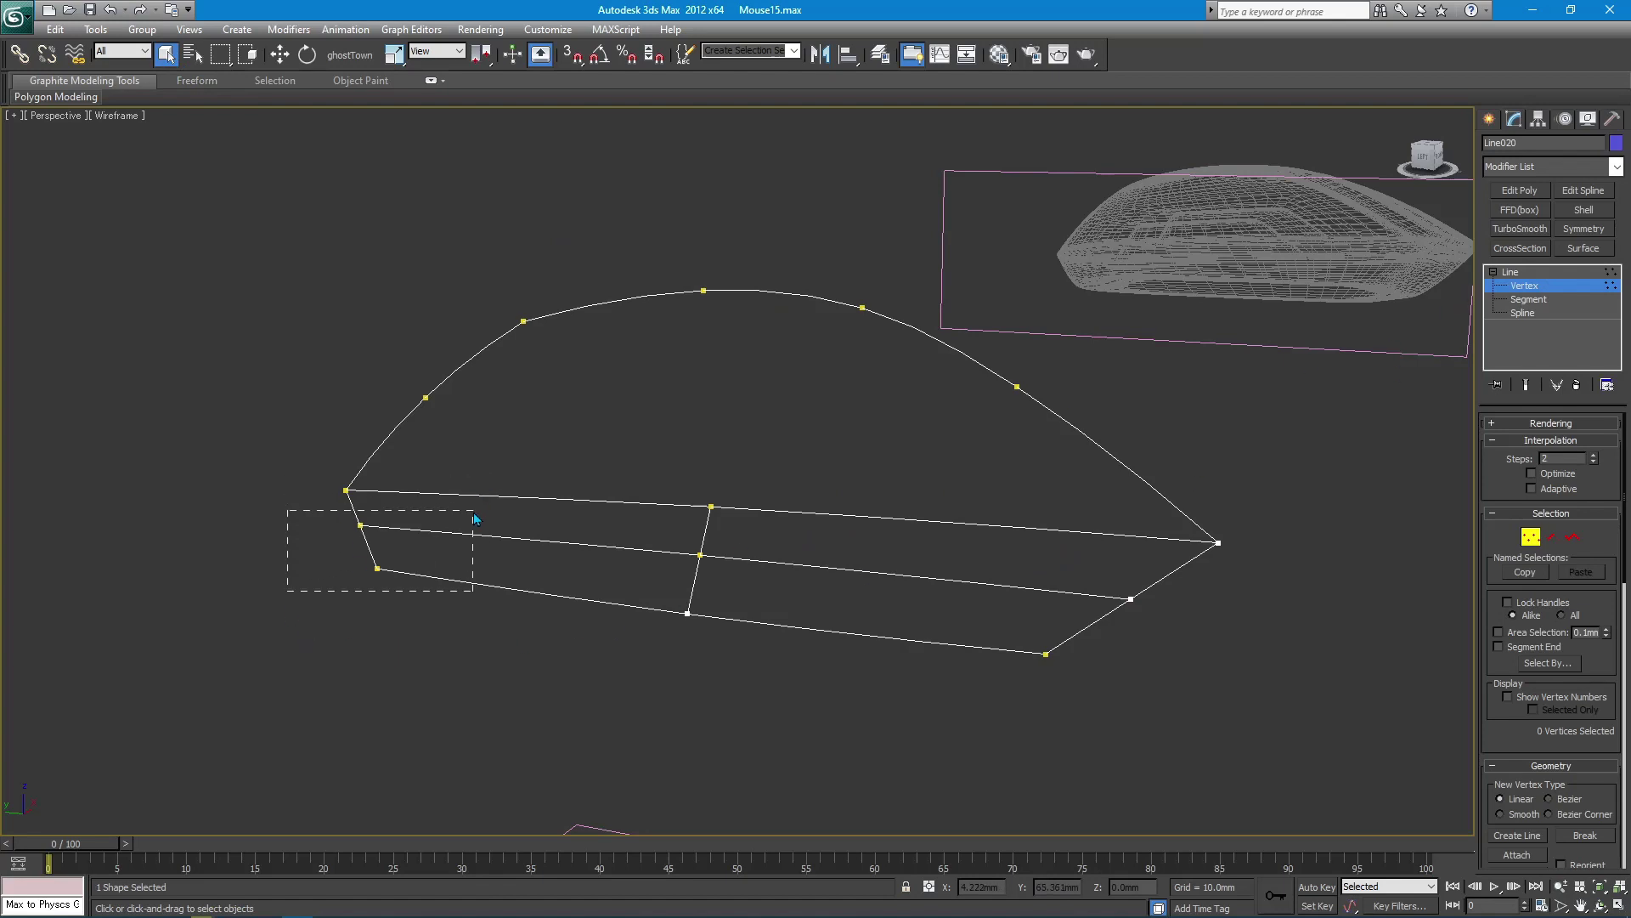
pyautogui.keyDown('ctrl'); pyautogui.moveTo(741, 541); pyautogui.dragTo(742, 539); pyautogui.keyUp('ctrl')
pyautogui.rightClick(907, 541)
pyautogui.click(884, 469)
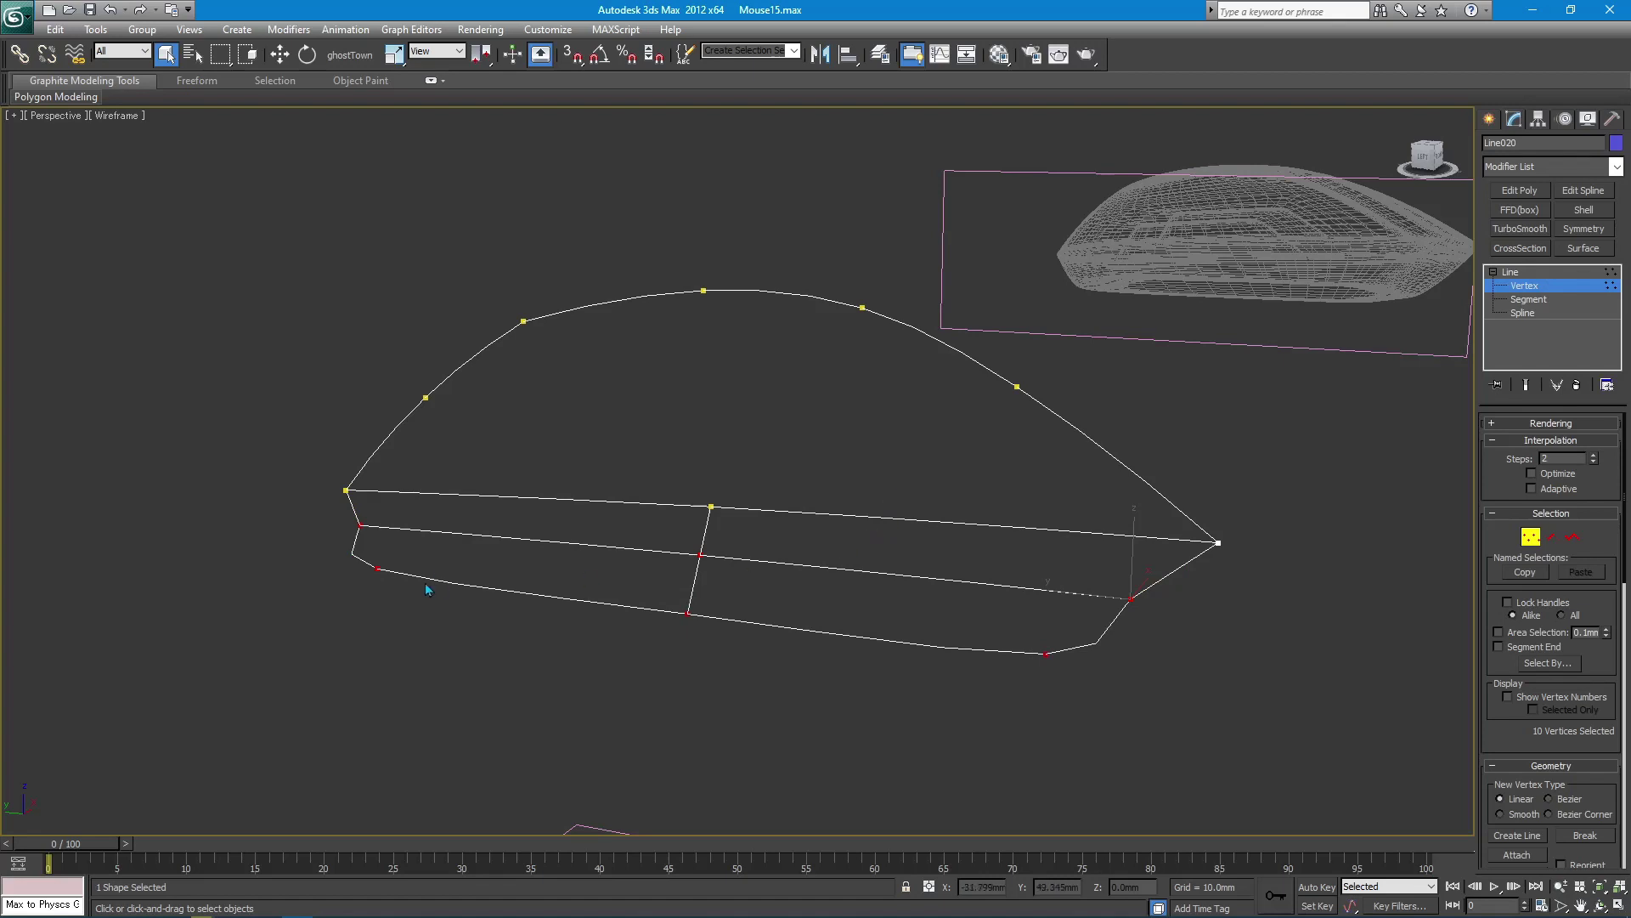
pyautogui.moveTo(399, 557); pyautogui.dragTo(371, 578)
pyautogui.keyDown('ctrl'); pyautogui.click(1046, 655); pyautogui.keyUp('ctrl')
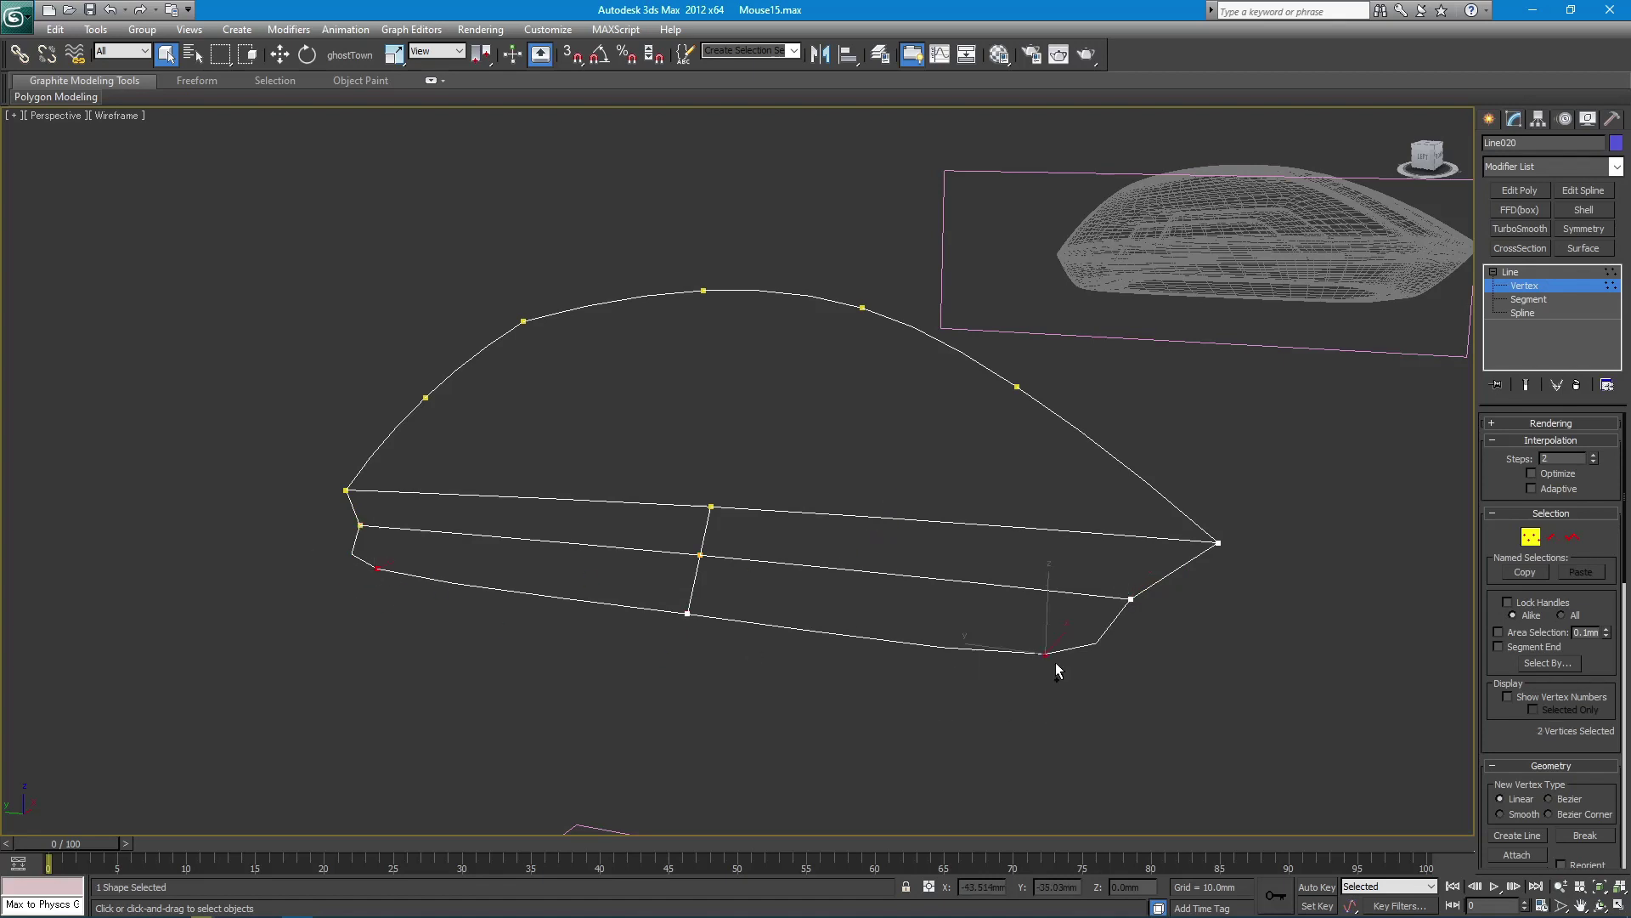
pyautogui.click(1523, 313)
# - Redraw the bottom edge as a snapped line through the back, middle and front vertices
pyautogui.press('2')
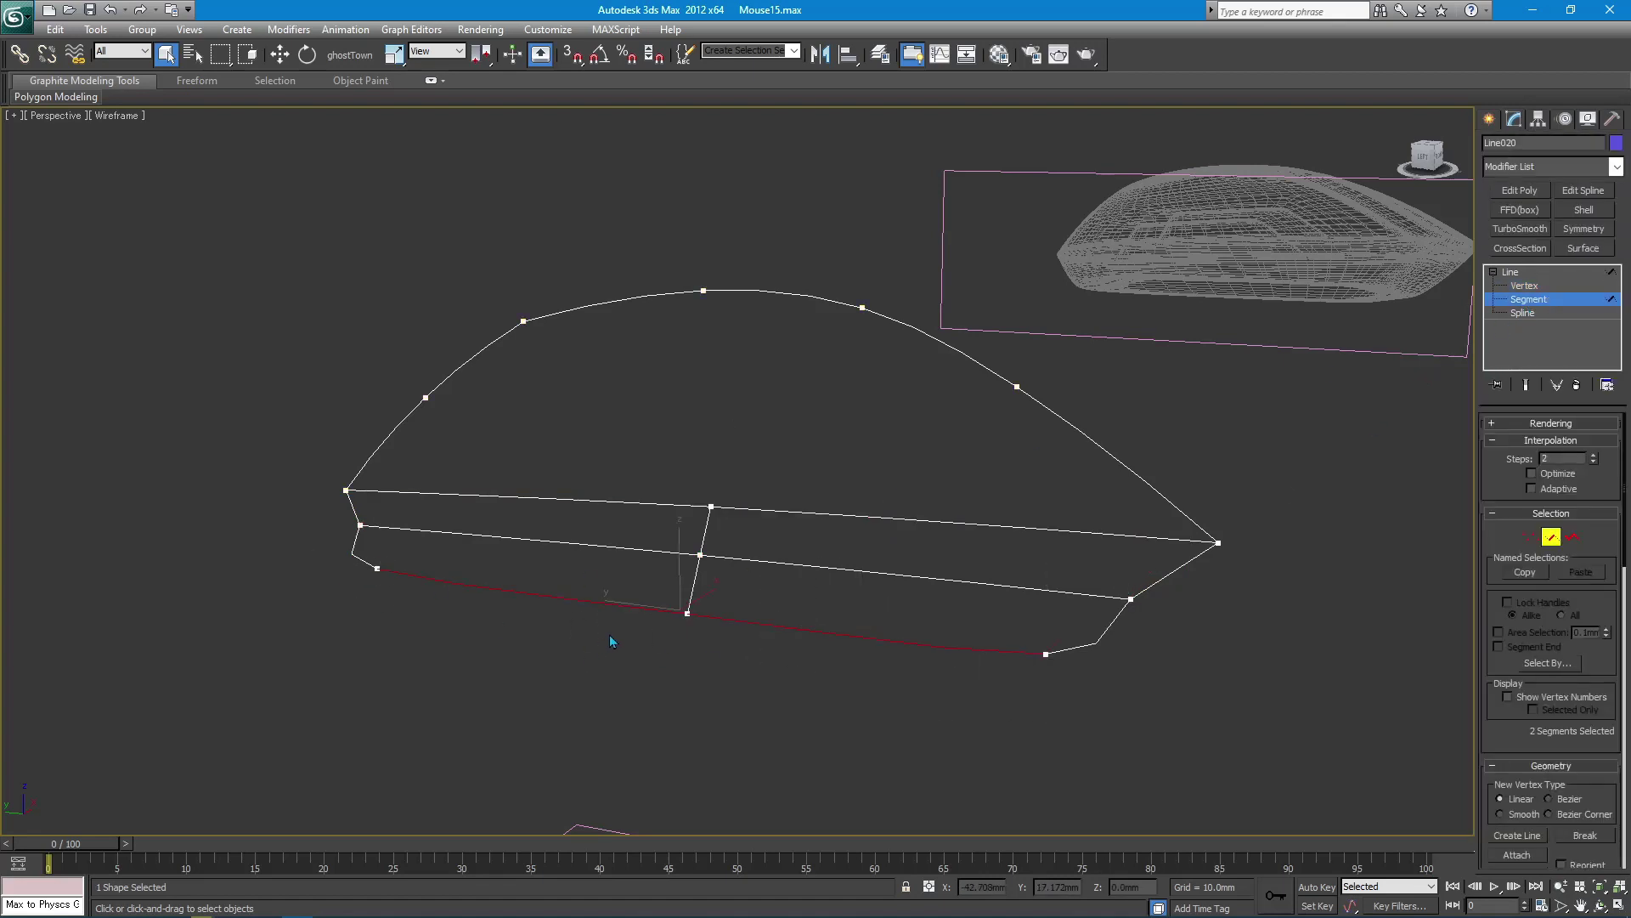
pyautogui.rightClick(812, 602)
pyautogui.click(790, 605)
pyautogui.press('s')
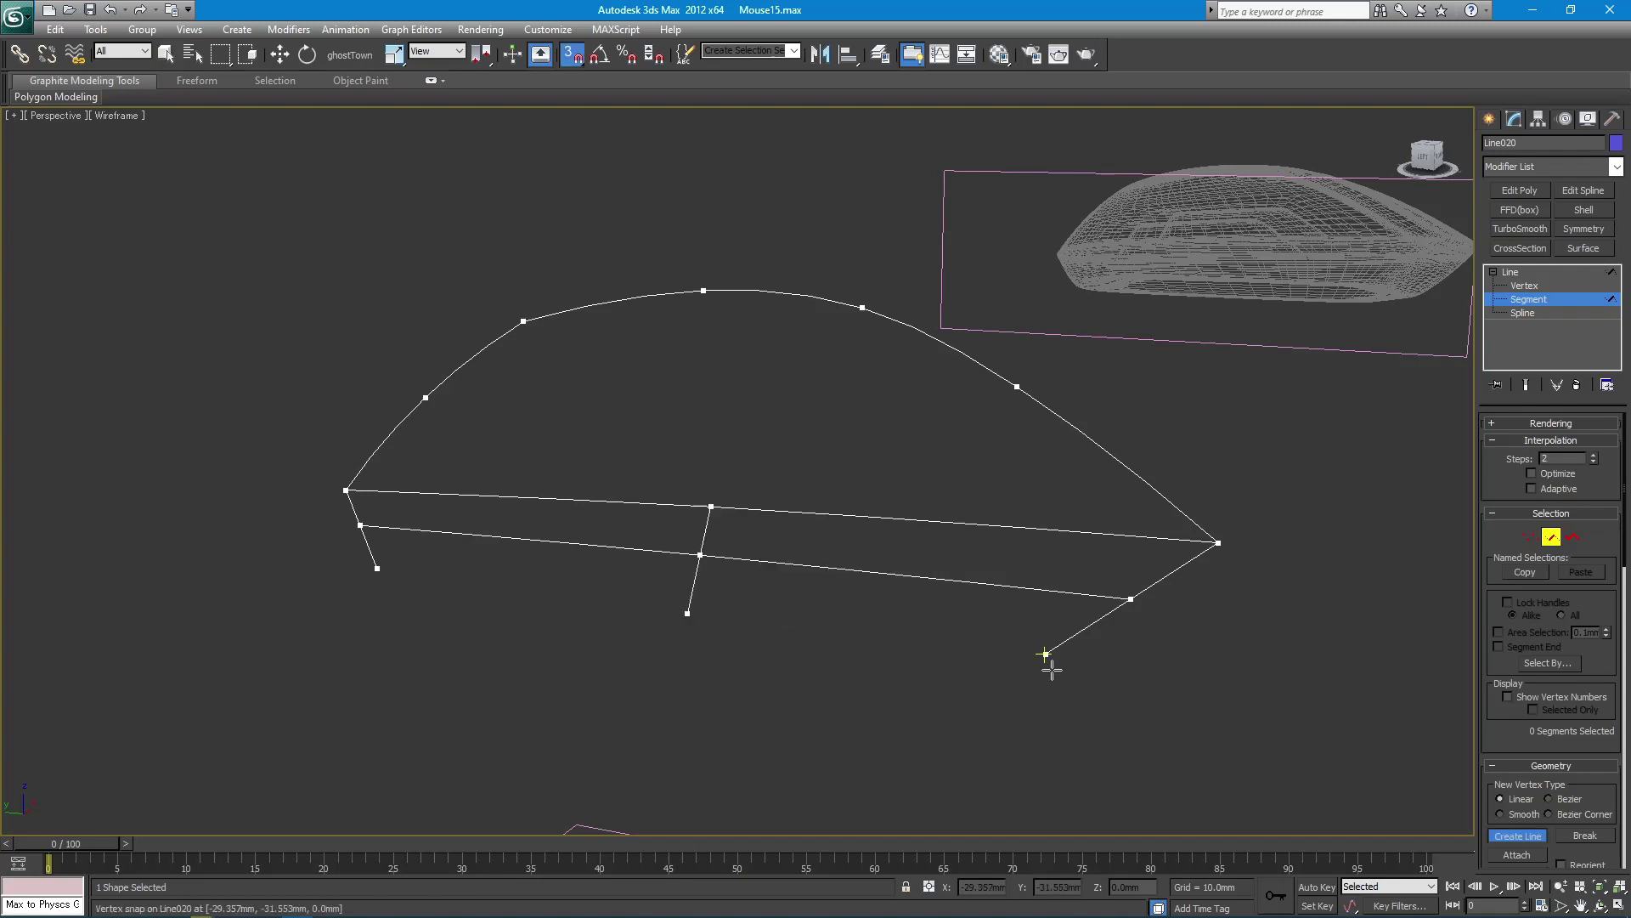
pyautogui.click(1046, 655)
pyautogui.click(690, 612)
pyautogui.click(377, 567)
pyautogui.rightClick(474, 576)
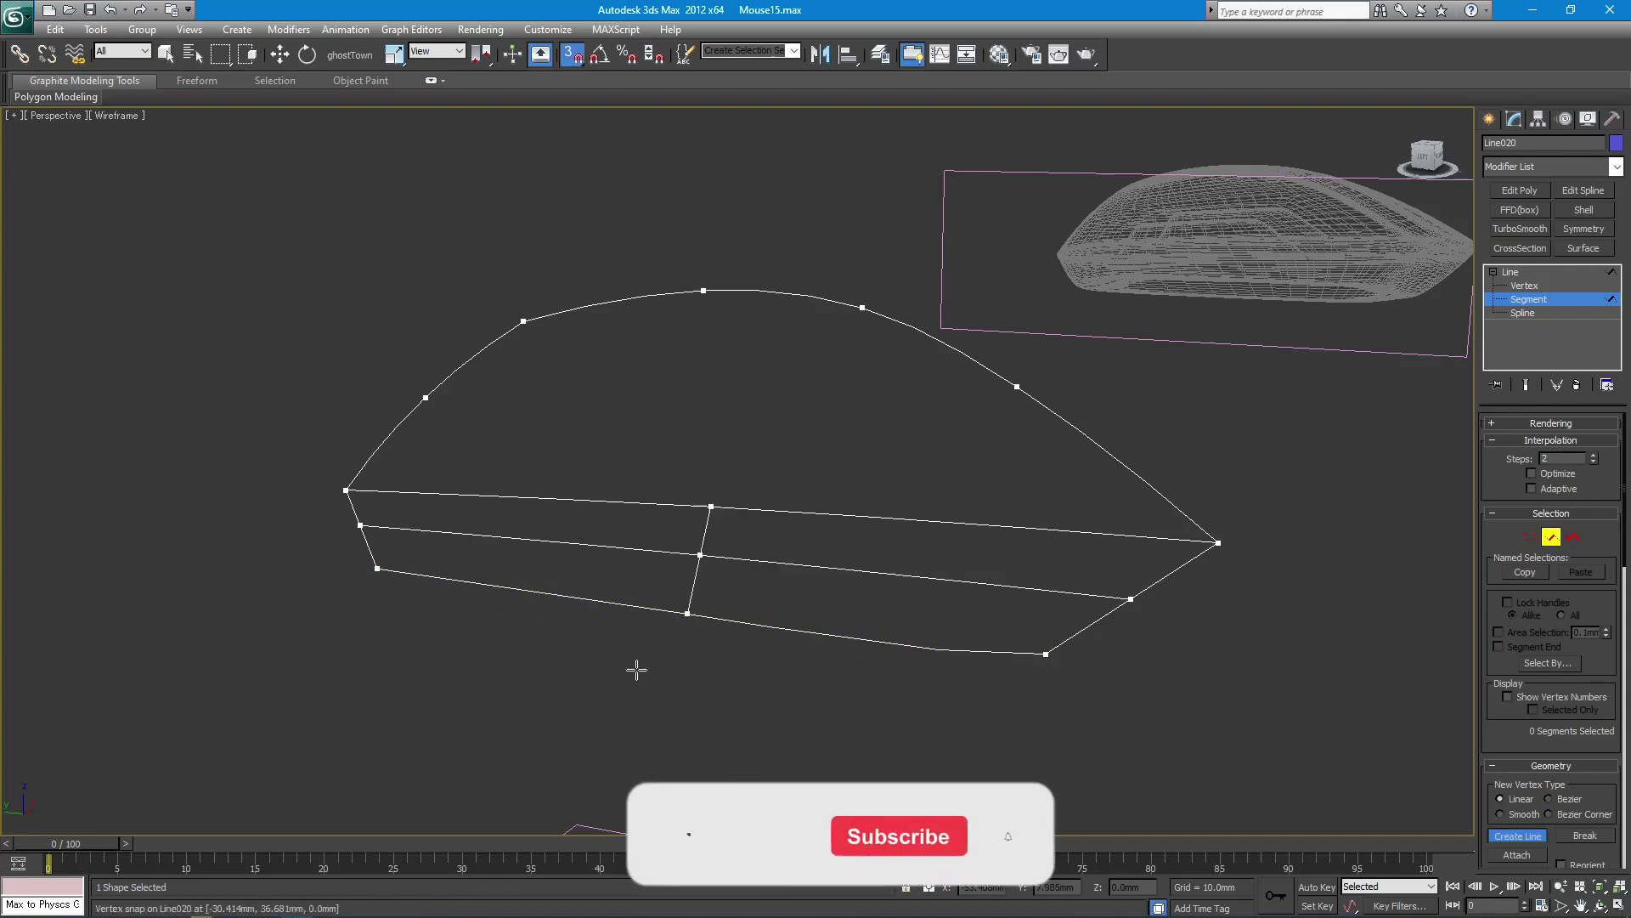
pyautogui.press('1')
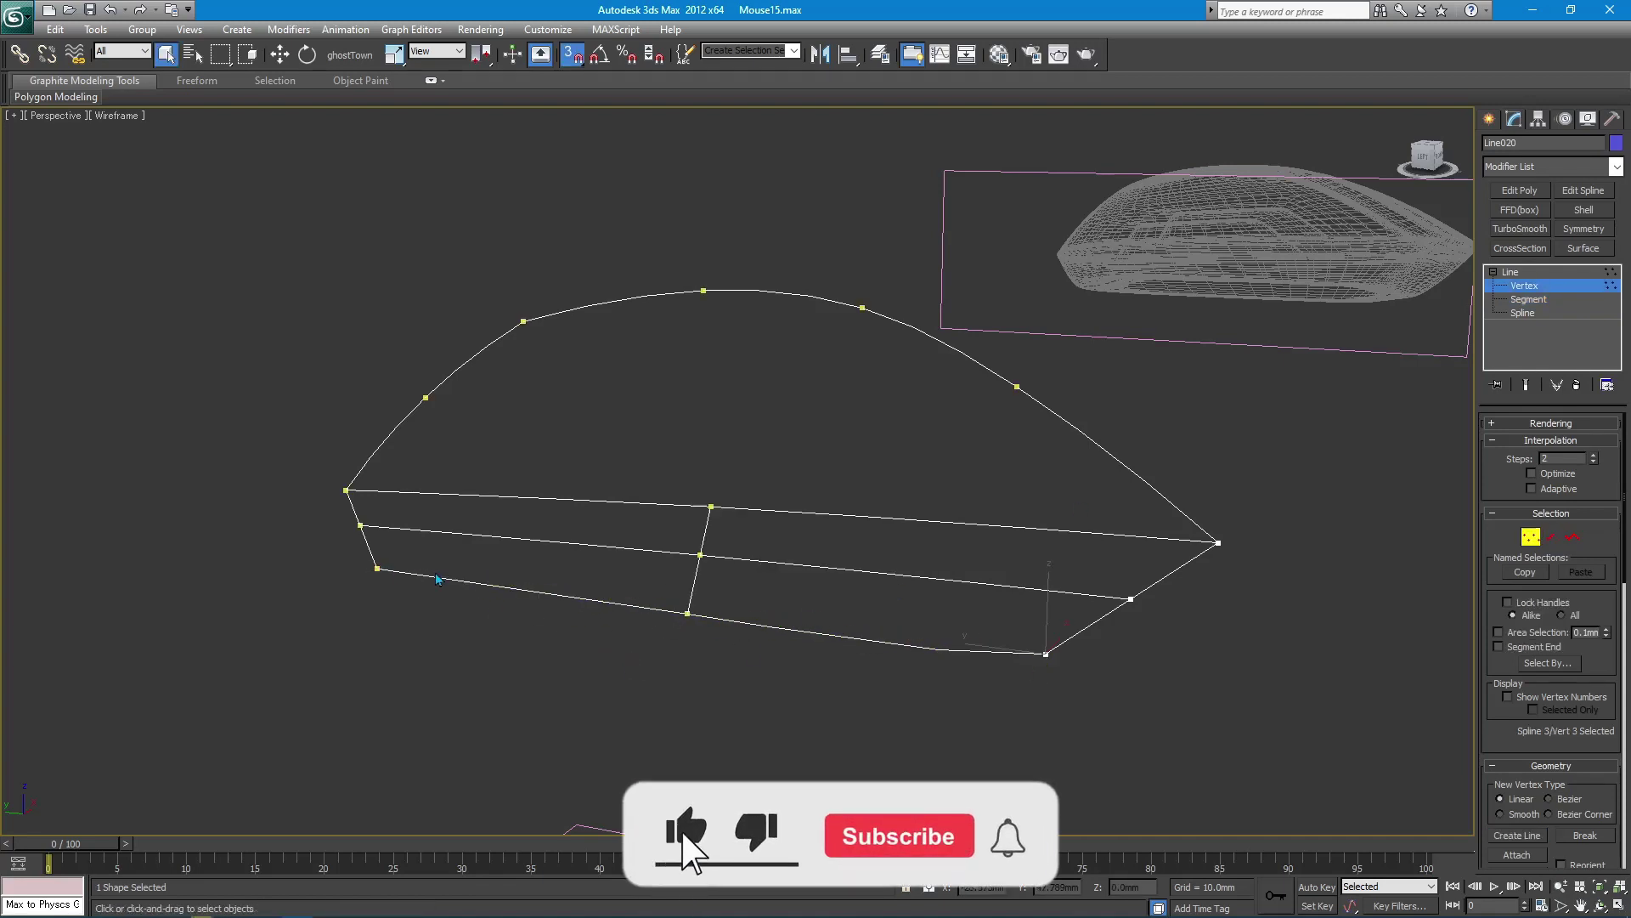
# - Set the bottom-edge vertices to Bezier, then to Smooth
pyautogui.rightClick(732, 555)
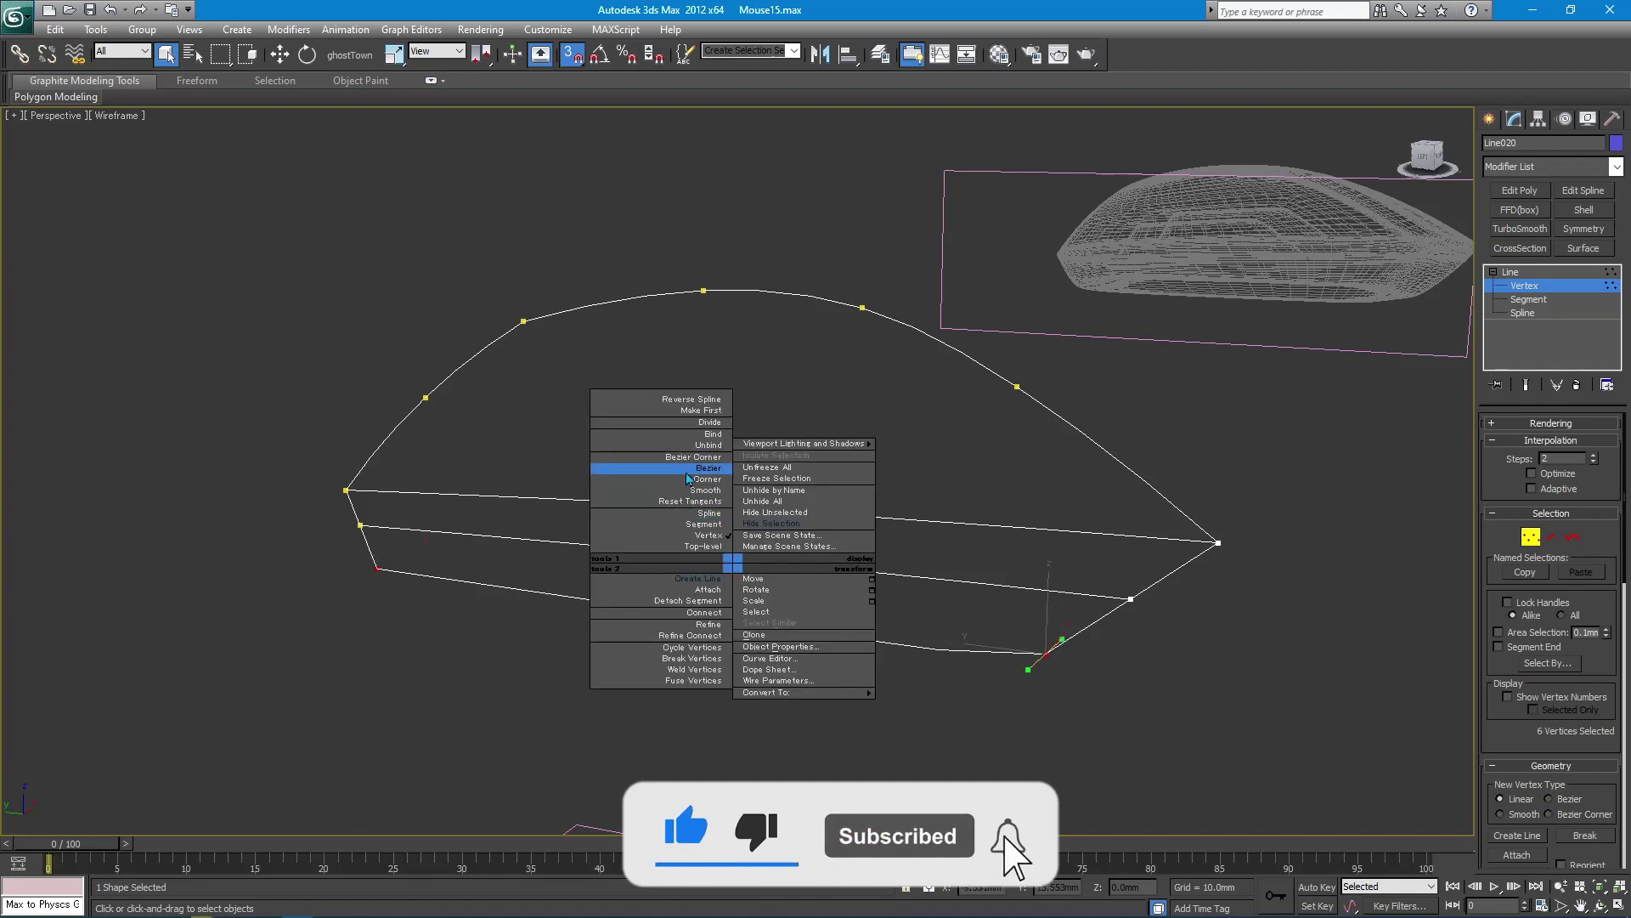
pyautogui.click(687, 575)
pyautogui.rightClick(739, 662)
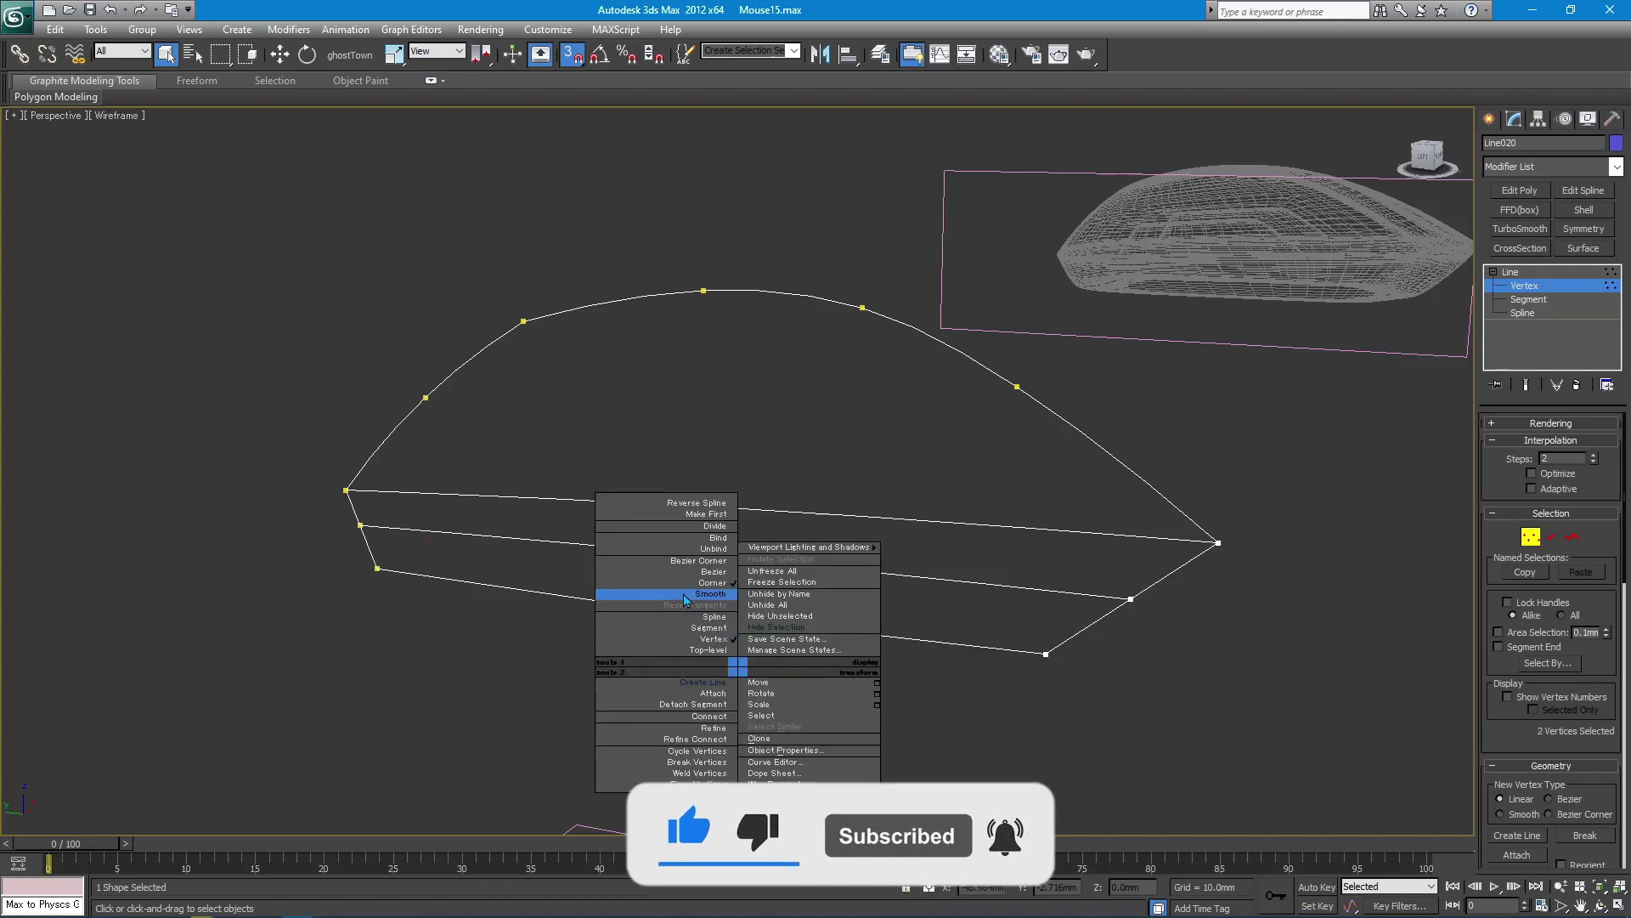
pyautogui.click(679, 593)
# - In Left view, lower the middle rail's vertex pair slightly to fit the mesh
pyautogui.press('l')
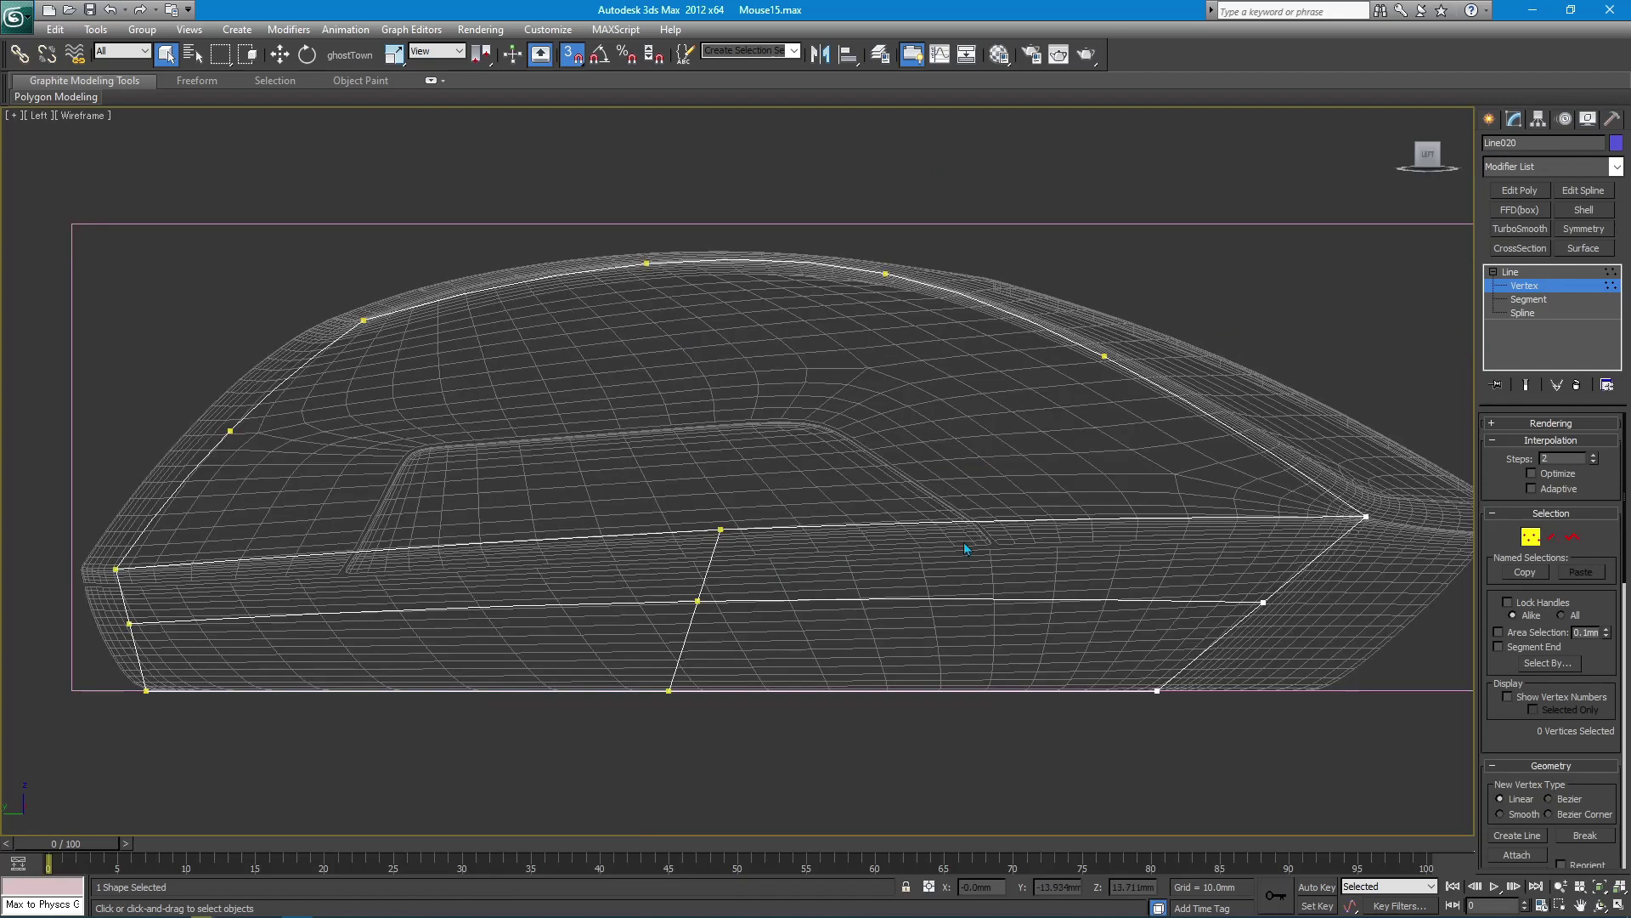
pyautogui.press('w')
pyautogui.press('s')
pyautogui.click(1109, 563)
pyautogui.press('q')
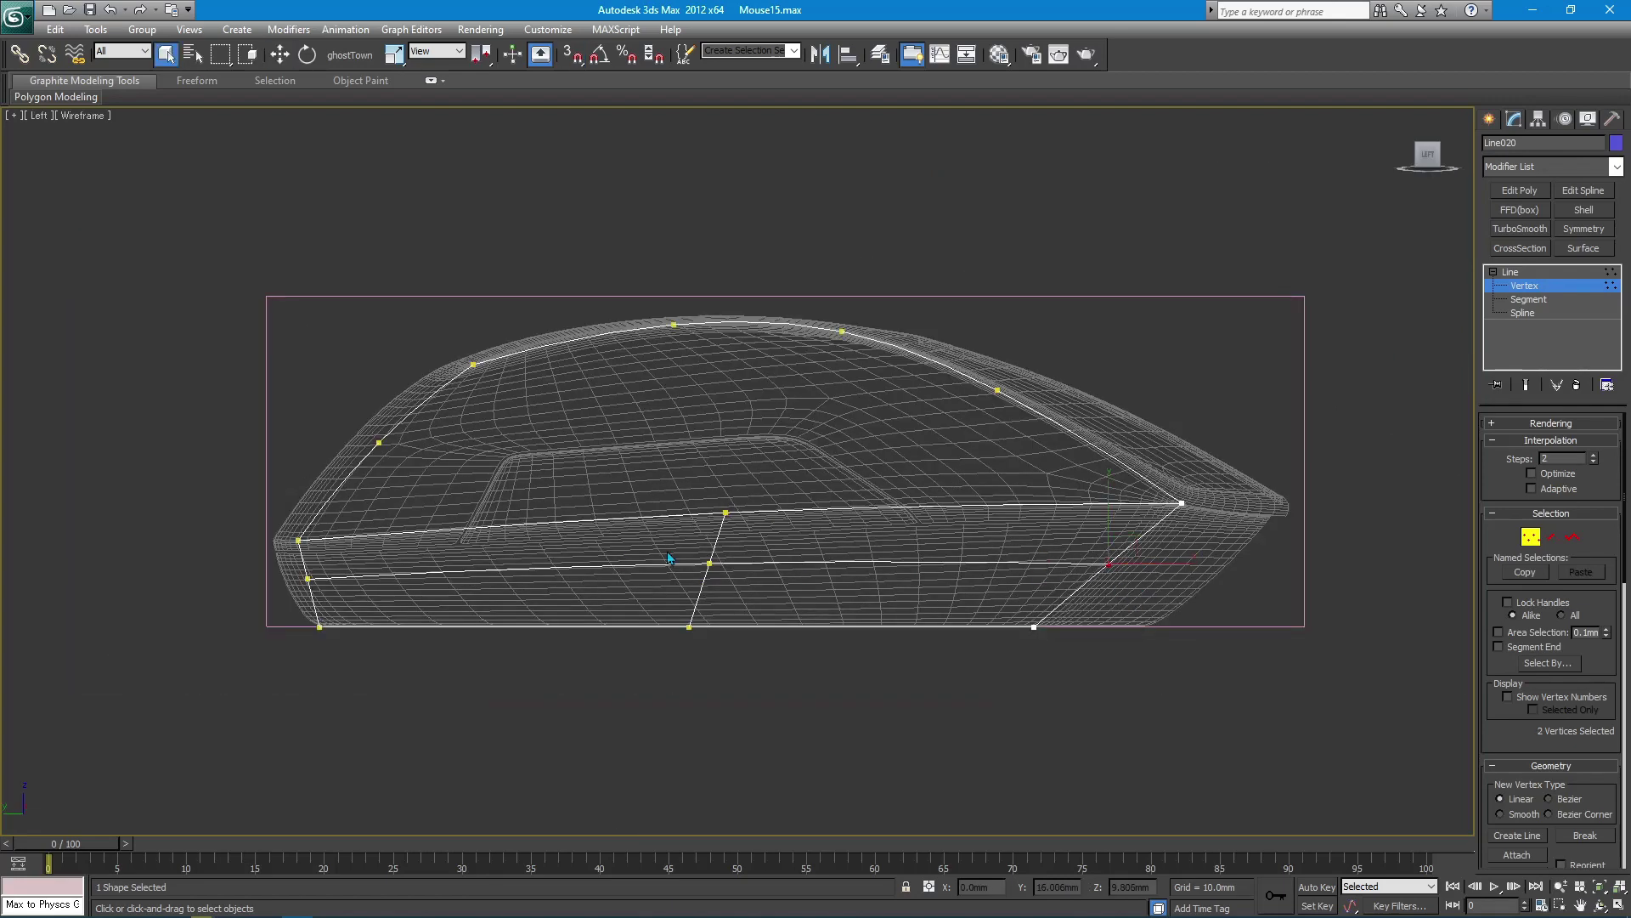
pyautogui.moveTo(671, 554); pyautogui.dragTo(732, 584)
pyautogui.press('w')
pyautogui.moveTo(710, 516); pyautogui.dragTo(710, 523)
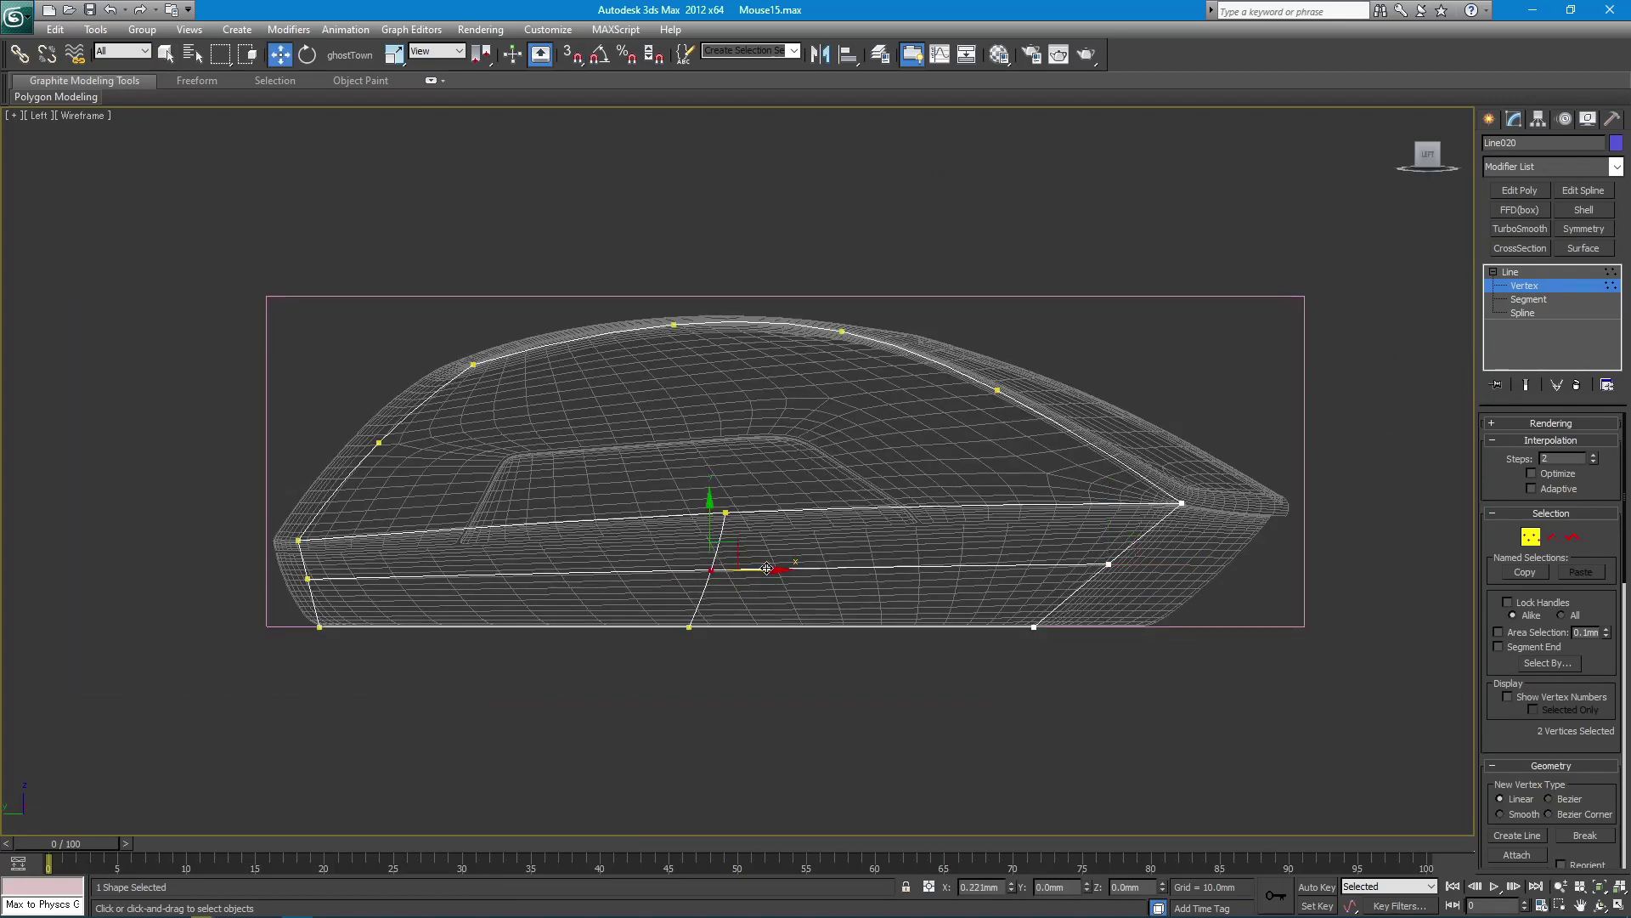
# - Shift the two left-end vertices inward to follow the mouse's curved back edge
pyautogui.press('q')
pyautogui.click(301, 580)
pyautogui.moveTo(302, 581); pyautogui.dragTo(322, 599)
pyautogui.press('w')
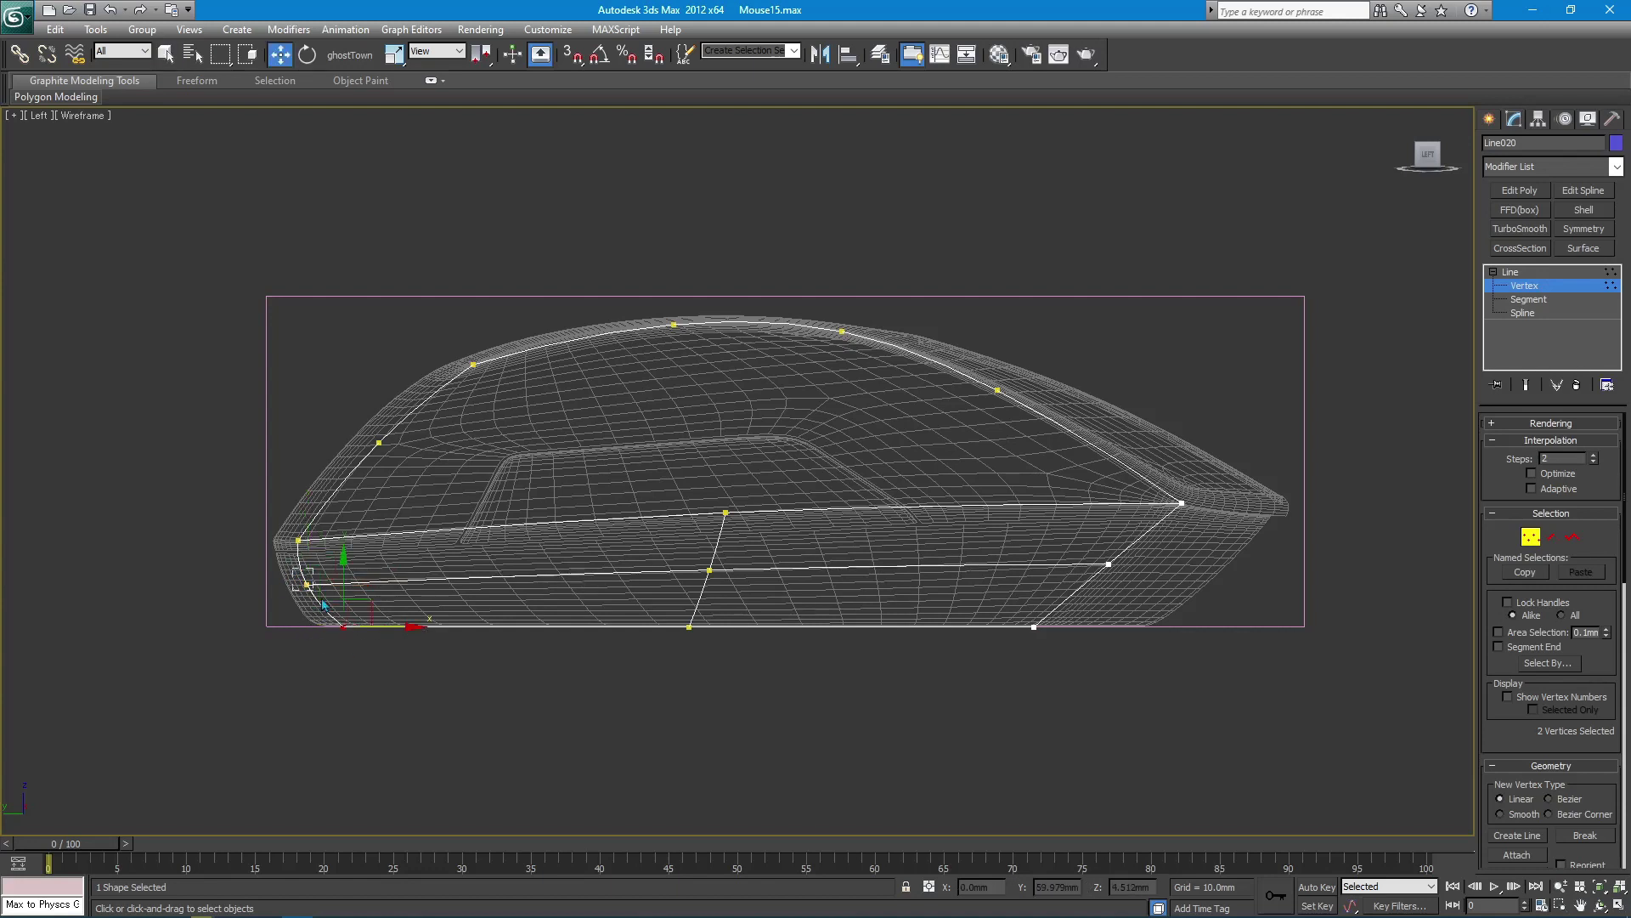
pyautogui.moveTo(350, 584); pyautogui.dragTo(372, 584)
pyautogui.press('q')
pyautogui.click(541, 584)
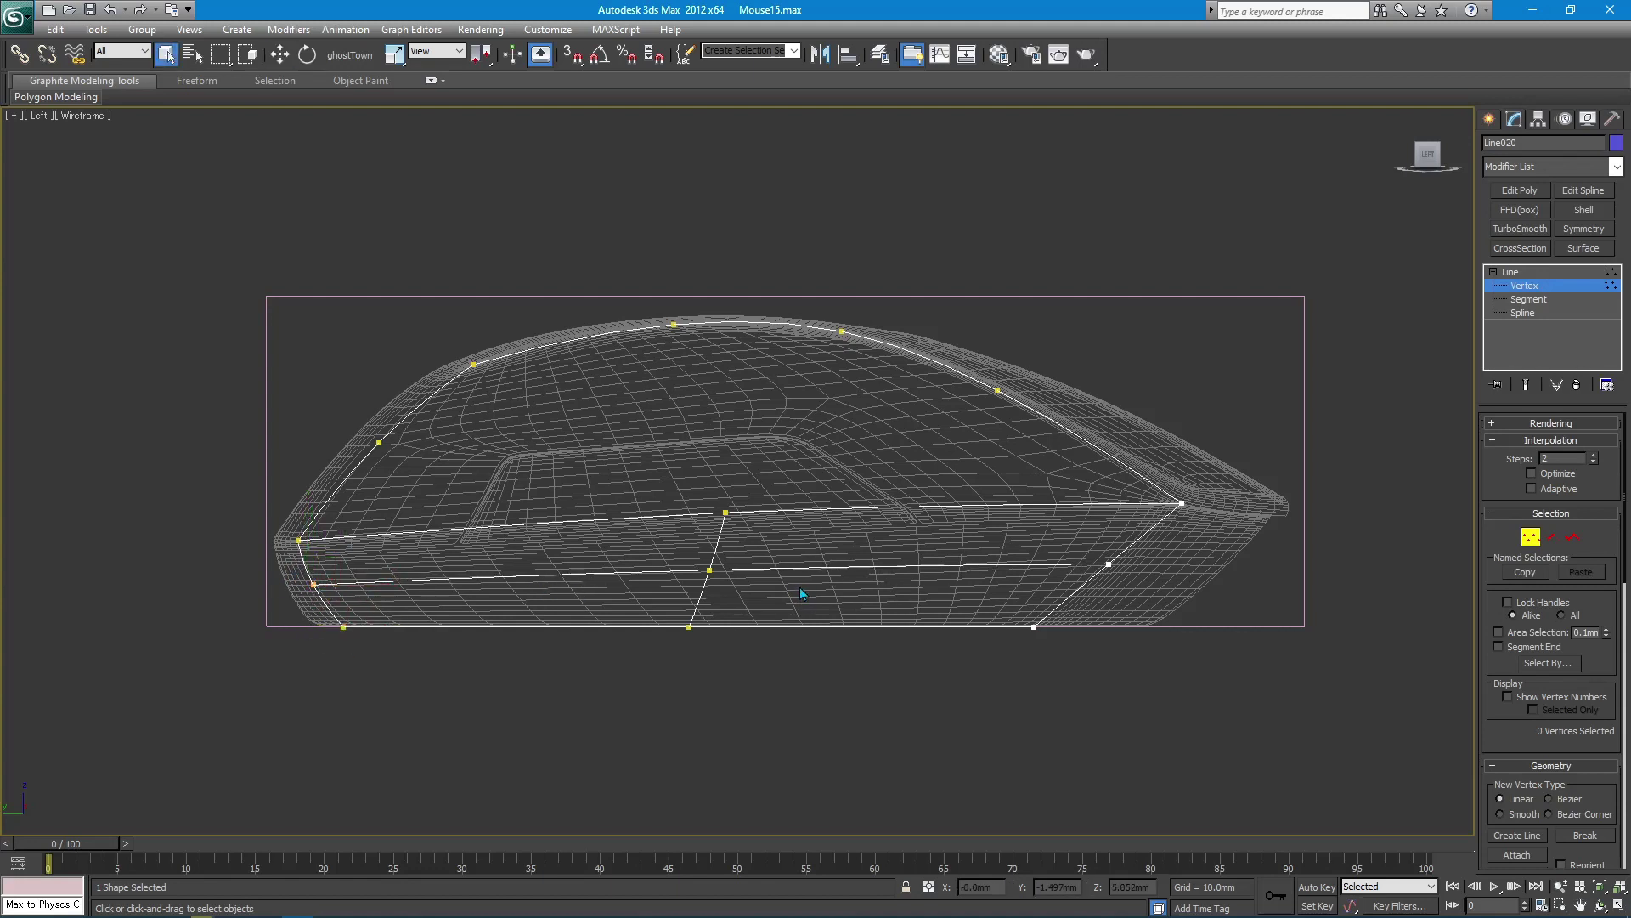
pyautogui.press('p')
pyautogui.scroll(-3, 858, 590)
pyautogui.moveTo(715, 559)
pyautogui.keyDown('alt'); pyautogui.mouseDown(button='middle')
pyautogui.moveTo(703, 538)
pyautogui.moveTo(748, 508)
pyautogui.moveTo(930, 547)
pyautogui.moveTo(732, 470)
pyautogui.mouseUp(button='middle'); pyautogui.keyUp('alt')
pyautogui.scroll(3, 702, 539)
pyautogui.press('f')
pyautogui.scroll(5, 711, 466)
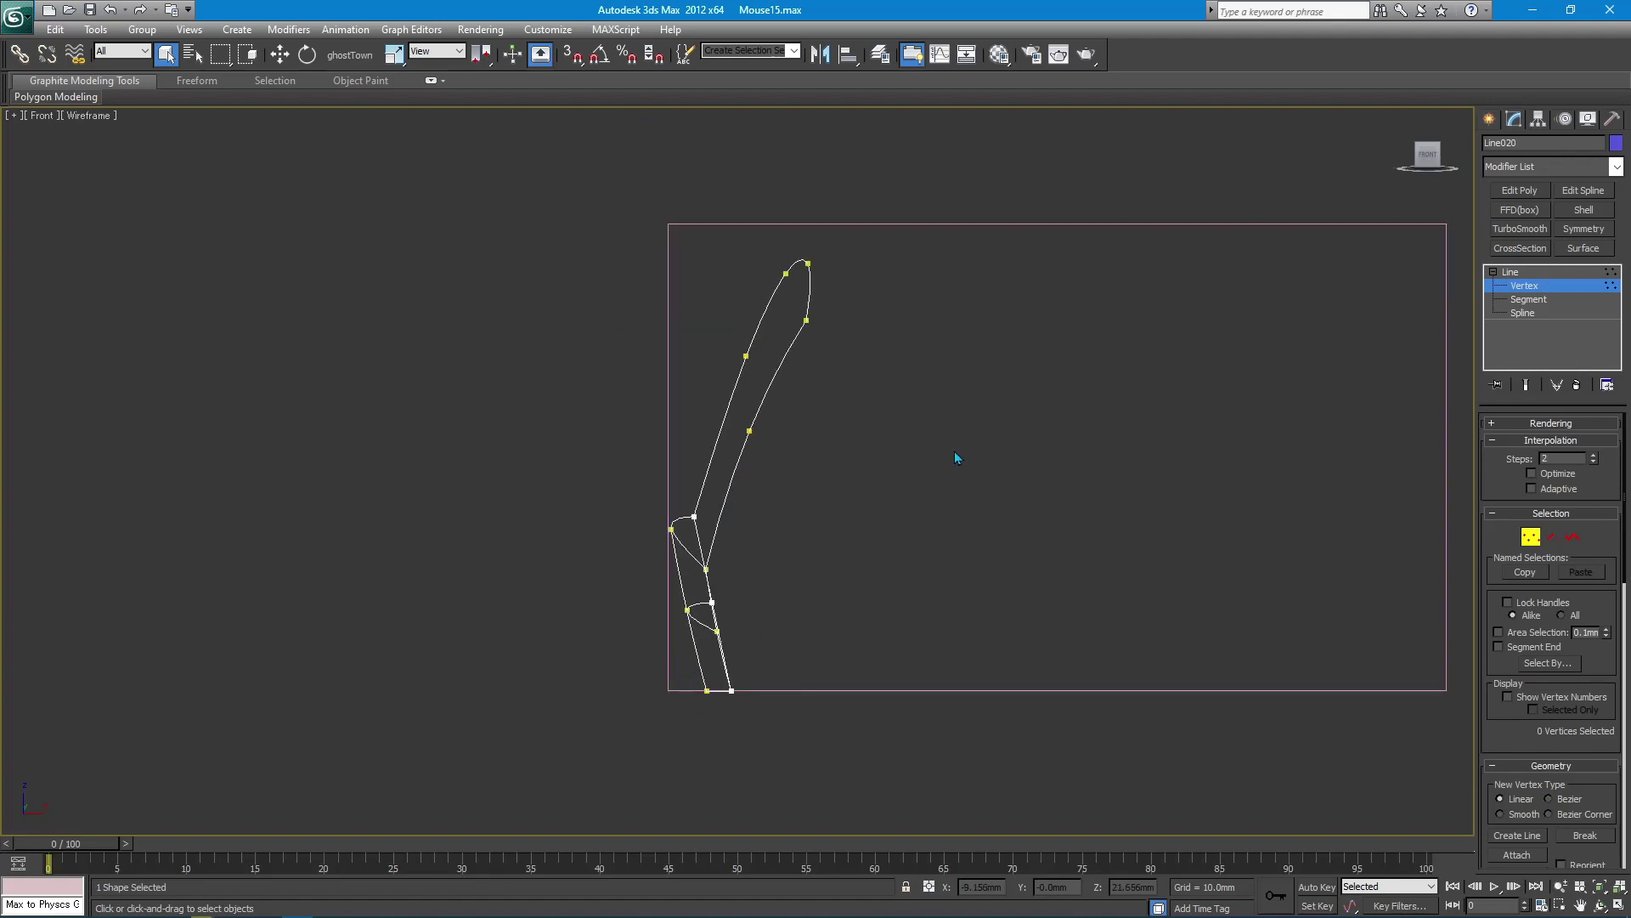
# - Zero the X position of the top curve's endpoint and next vertex
pyautogui.press('p')
pyautogui.moveTo(828, 467)
pyautogui.keyDown('alt'); pyautogui.mouseDown(button='middle')
pyautogui.moveTo(870, 493)
pyautogui.moveTo(1442, 337)
pyautogui.mouseUp(button='middle'); pyautogui.keyUp('alt')
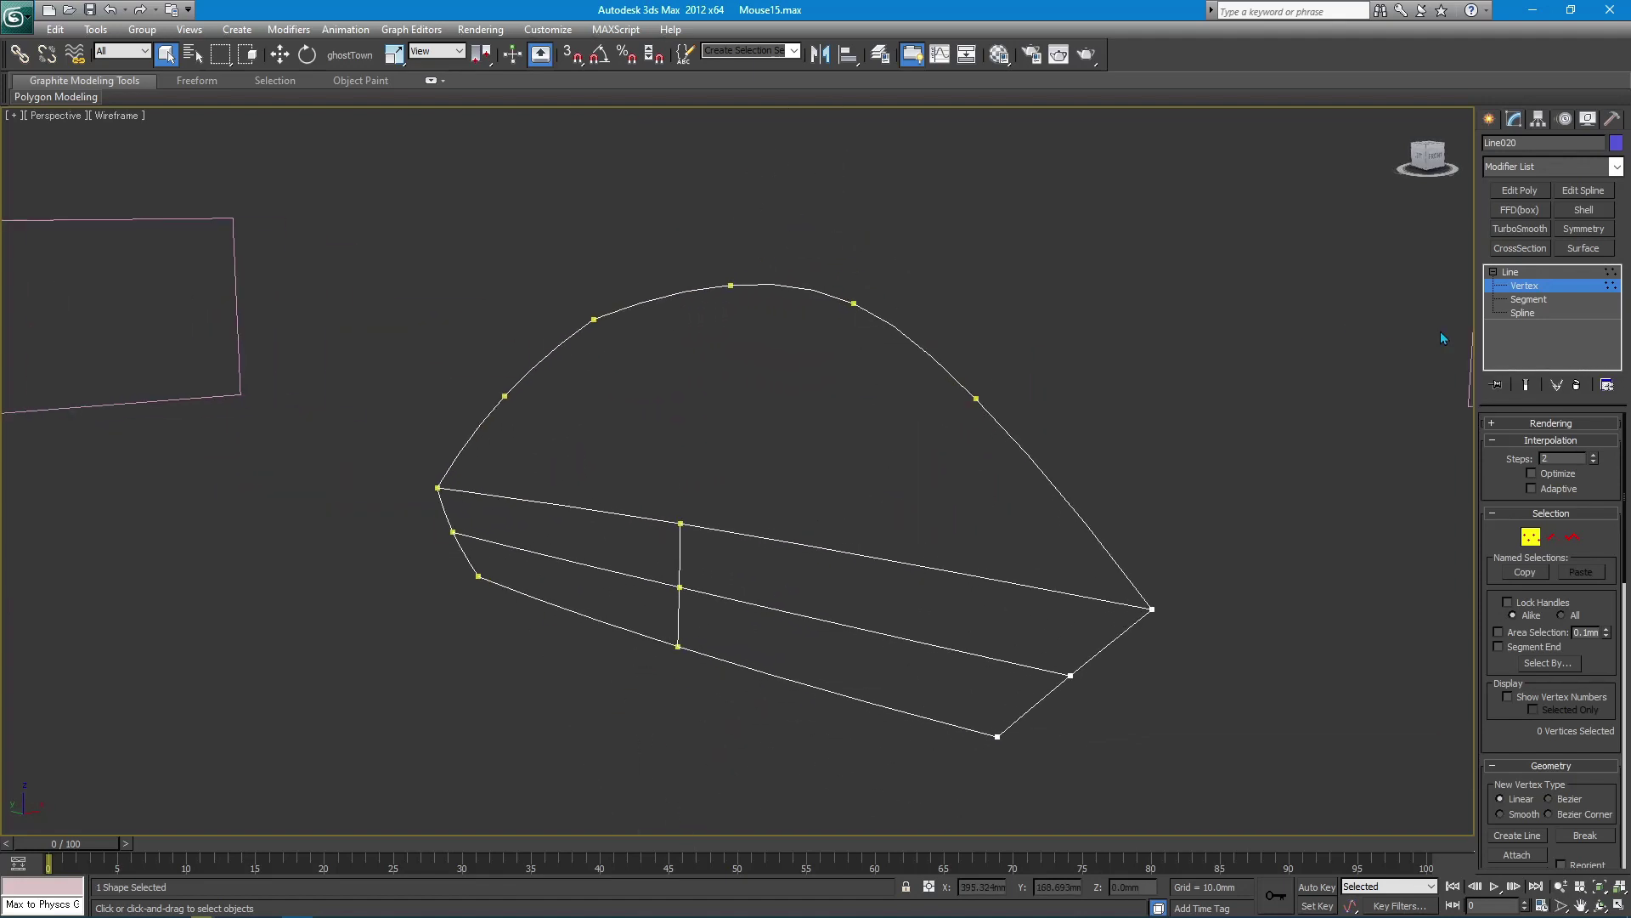
pyautogui.click(1509, 314)
pyautogui.keyDown('alt'); pyautogui.moveTo(884, 436); pyautogui.dragTo(906, 431, button='middle'); pyautogui.keyUp('alt')
pyautogui.press('w')
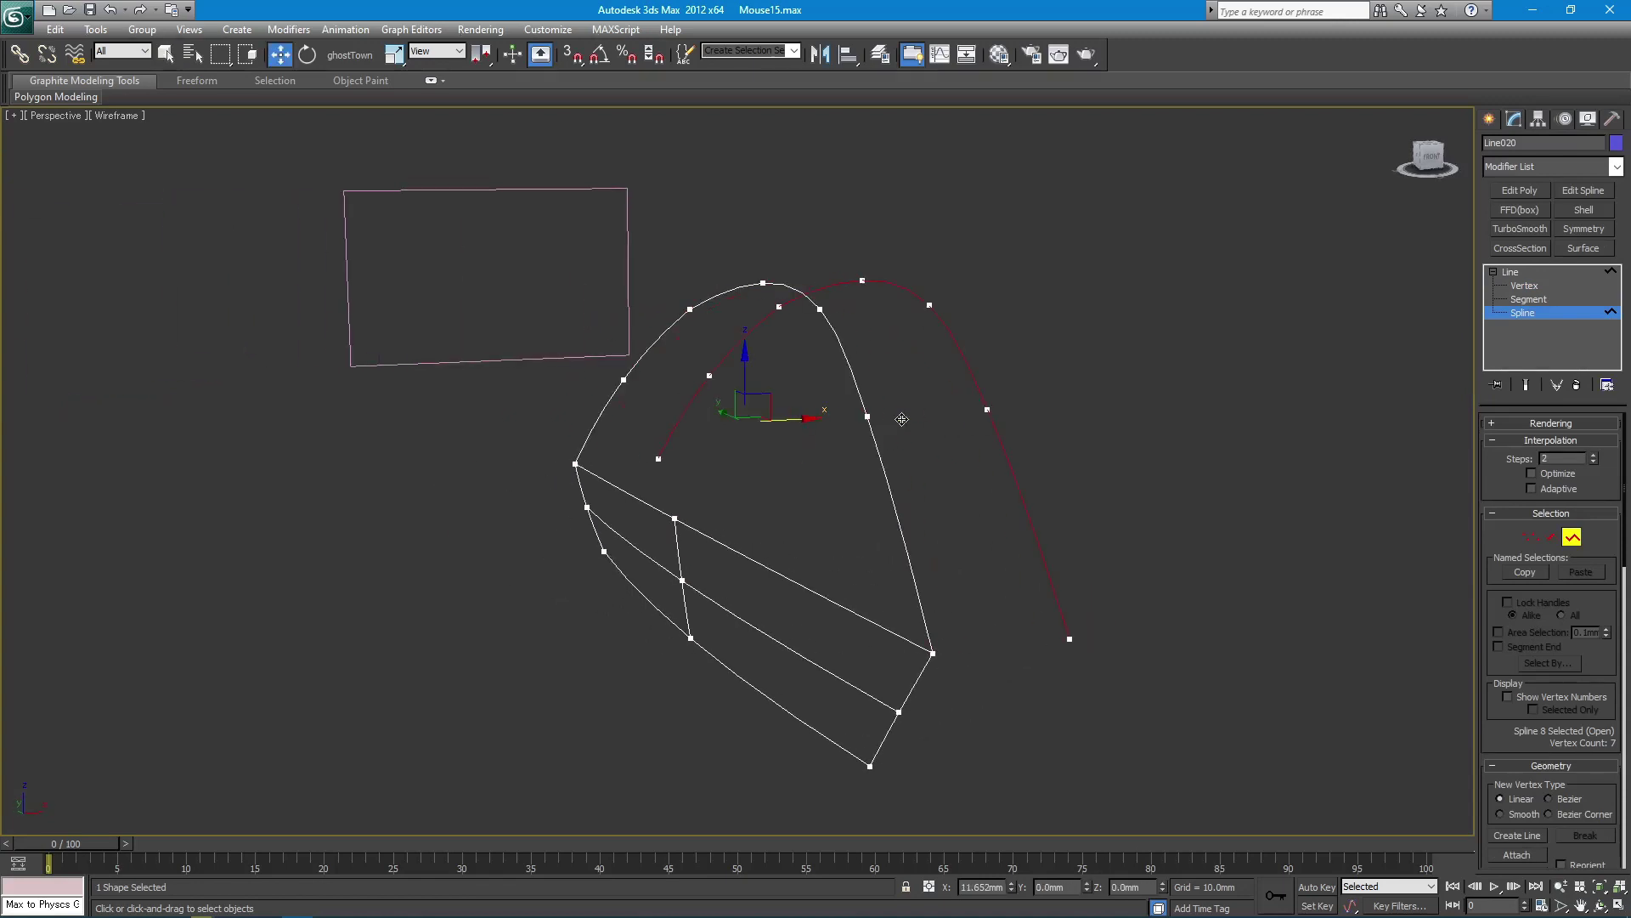
pyautogui.press('1')
pyautogui.click(1083, 637)
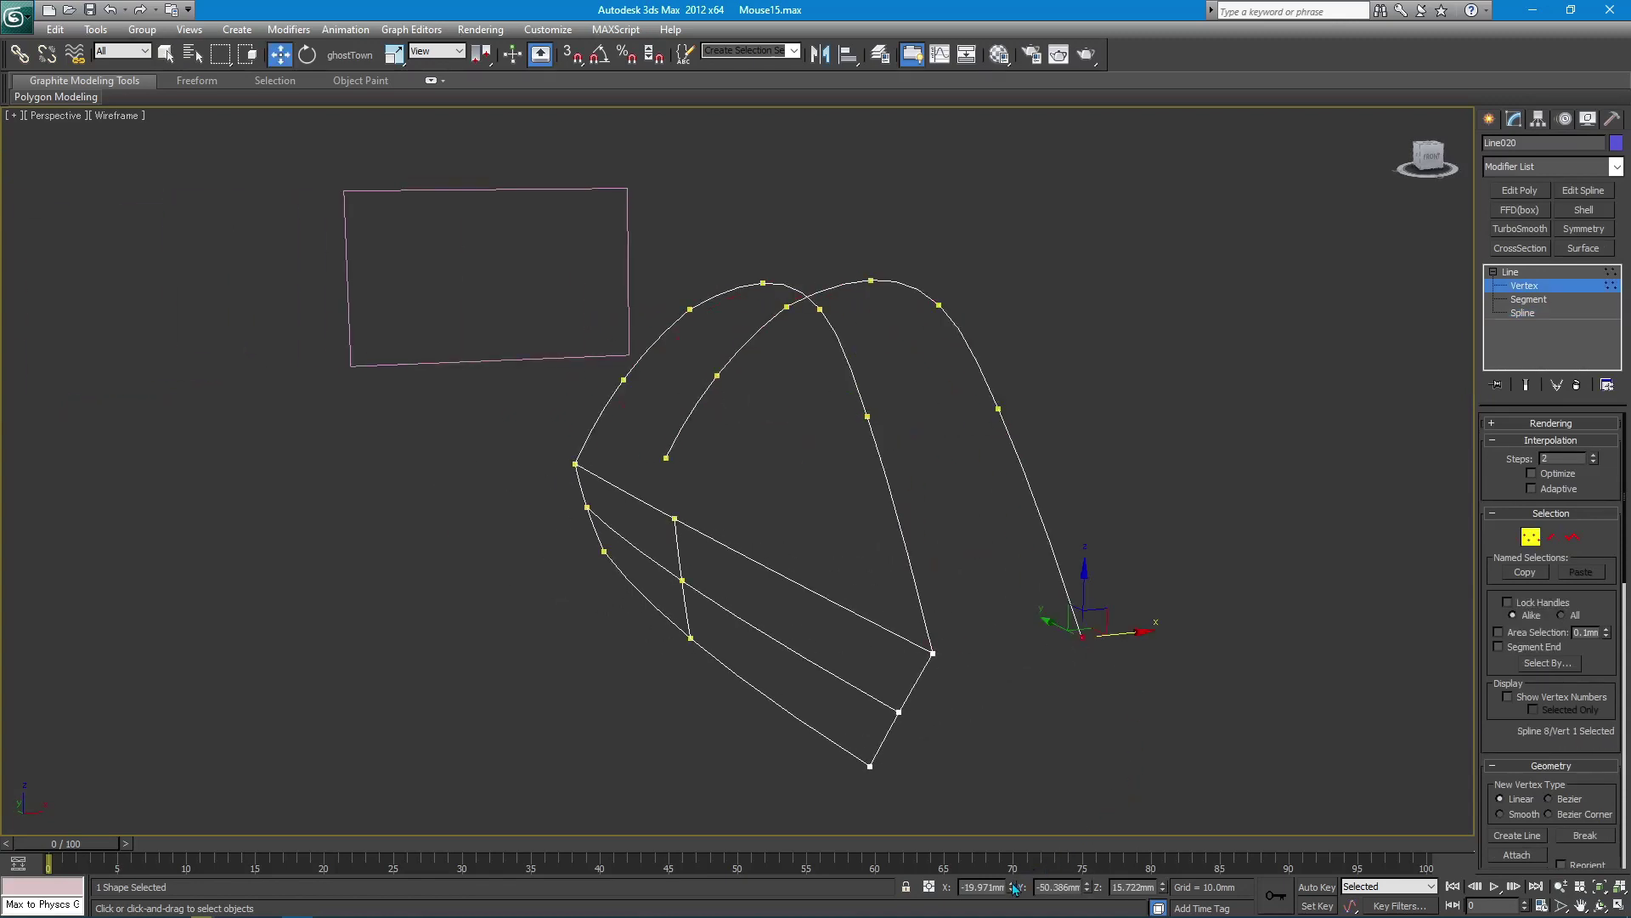
pyautogui.rightClick(1012, 885)
pyautogui.click(1001, 413)
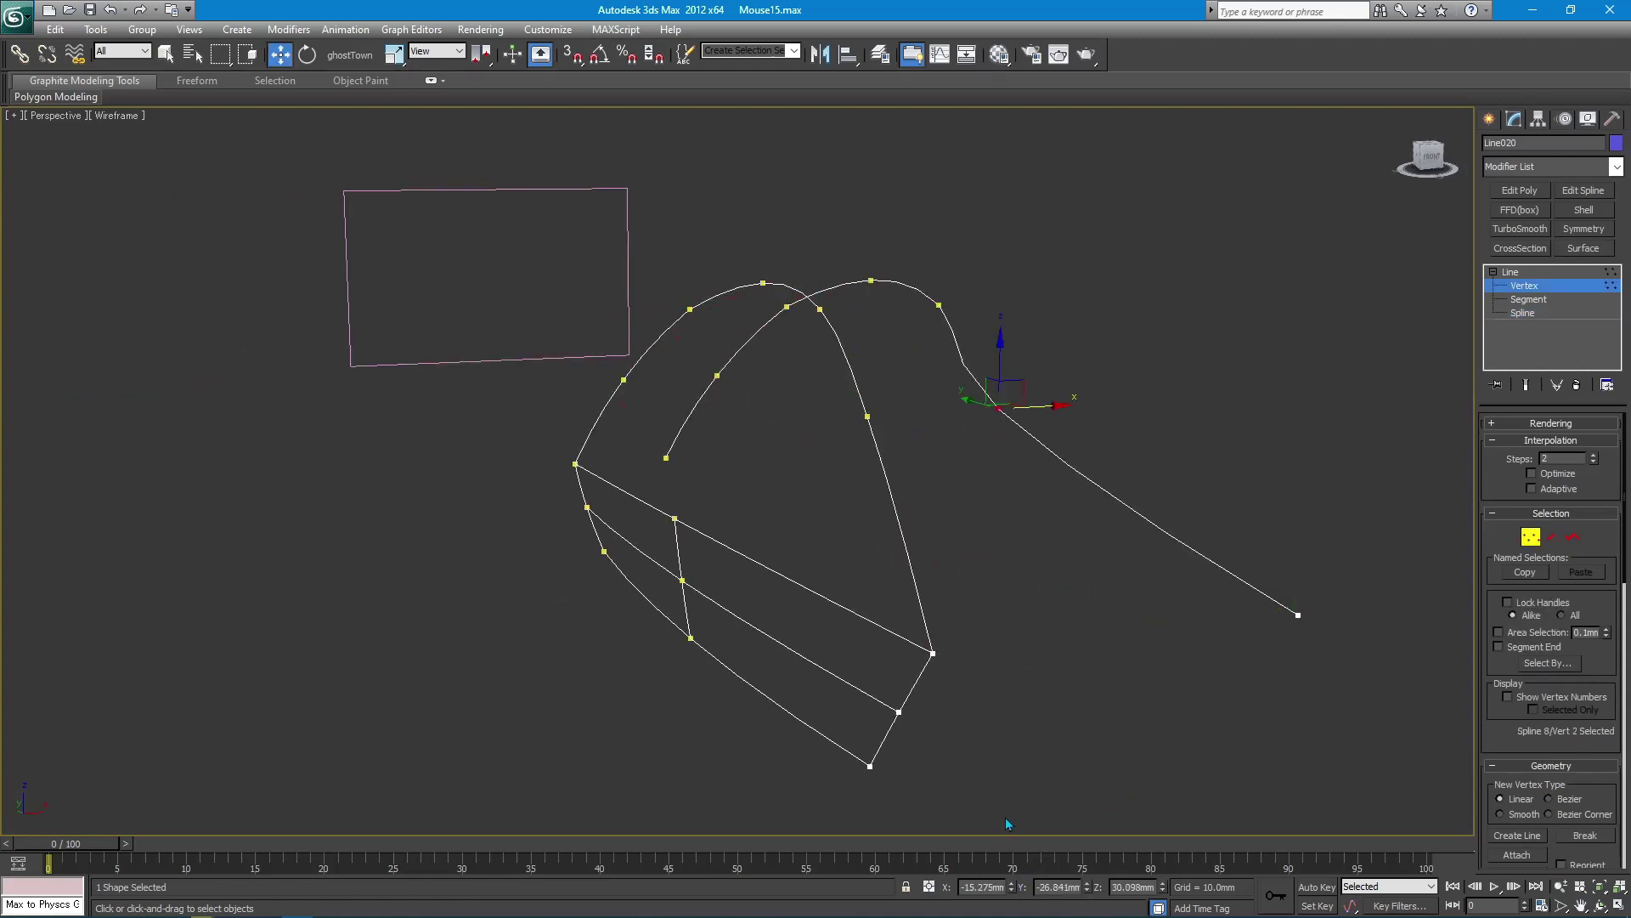
pyautogui.rightClick(1012, 885)
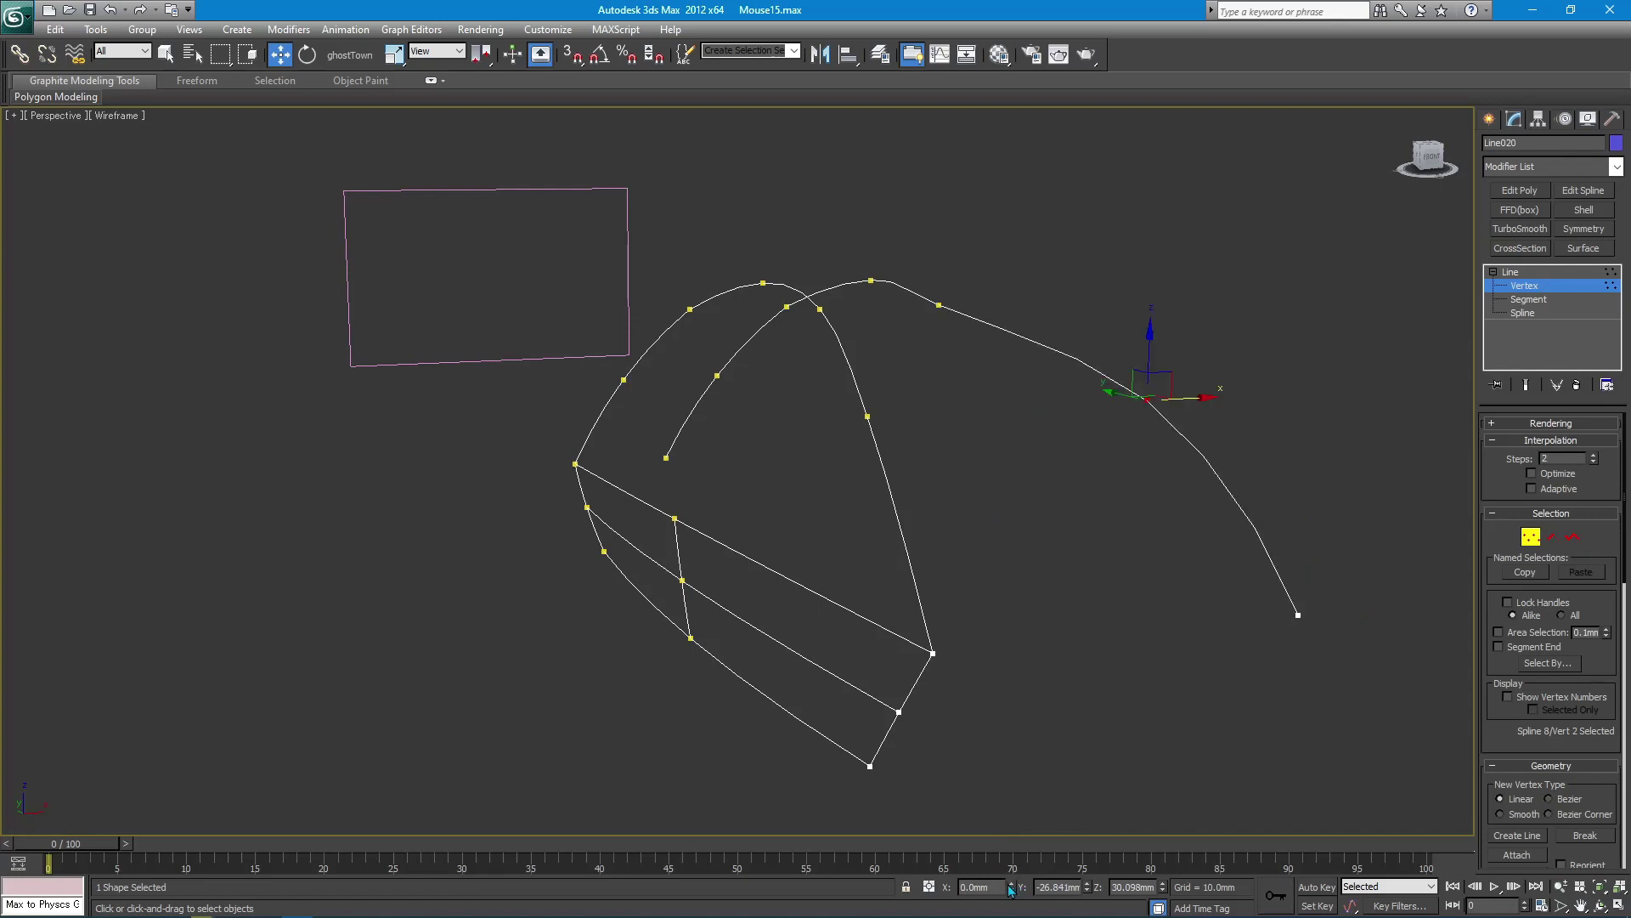
# - Zero the X position of the remaining top curve vertices down to its other endpoint
pyautogui.click(937, 304)
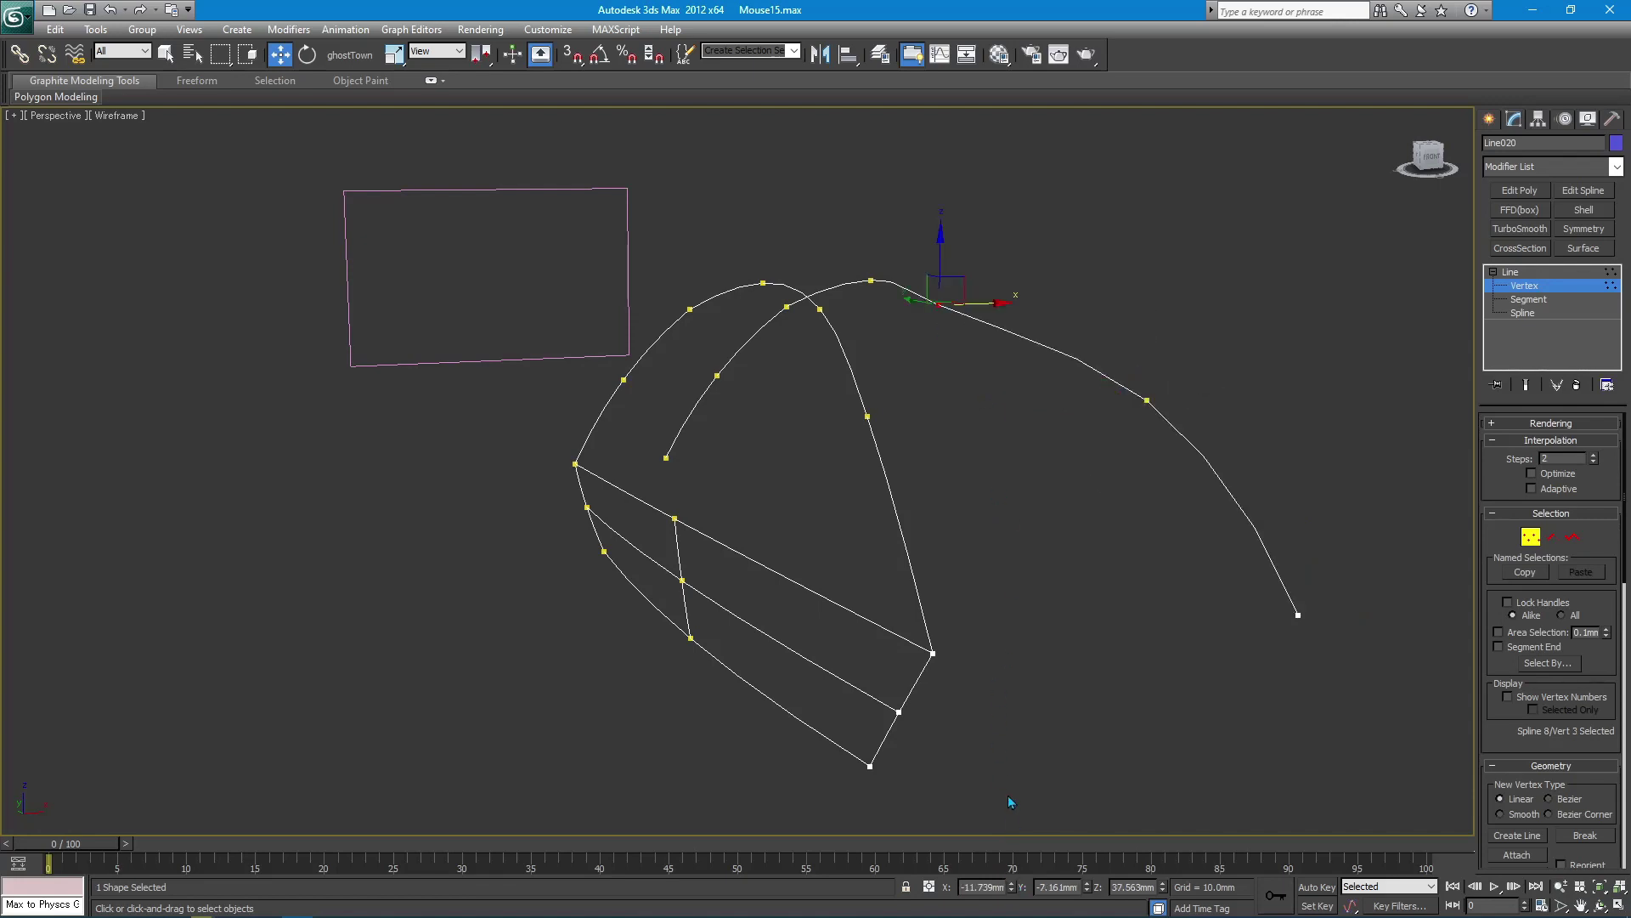
pyautogui.rightClick(1012, 886)
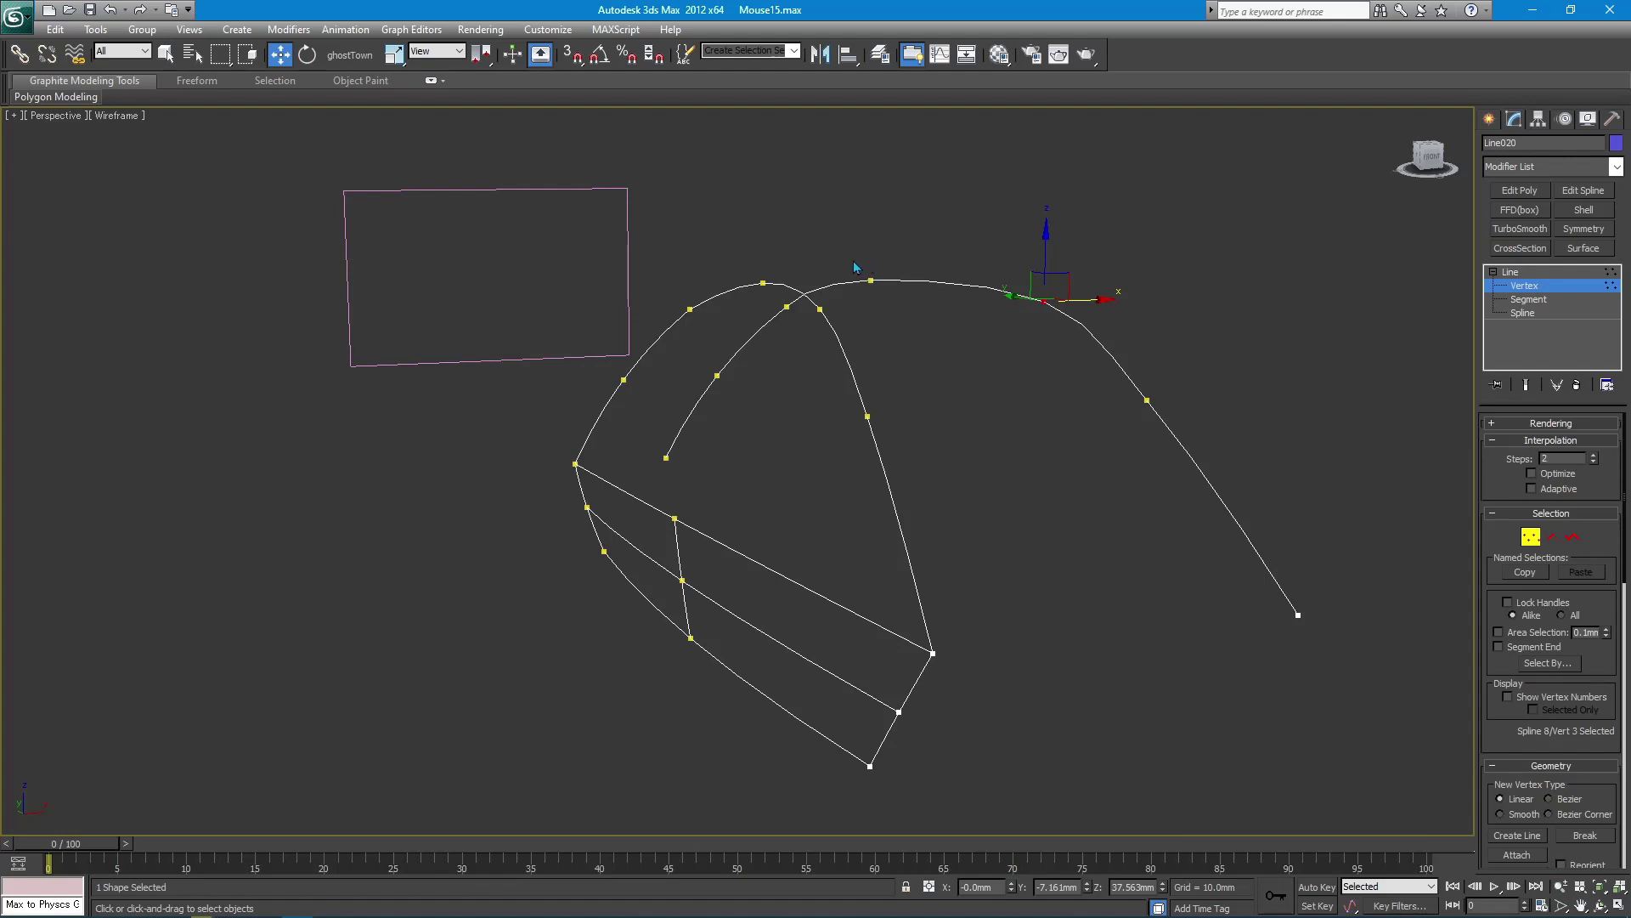
pyautogui.click(871, 279)
pyautogui.rightClick(1012, 887)
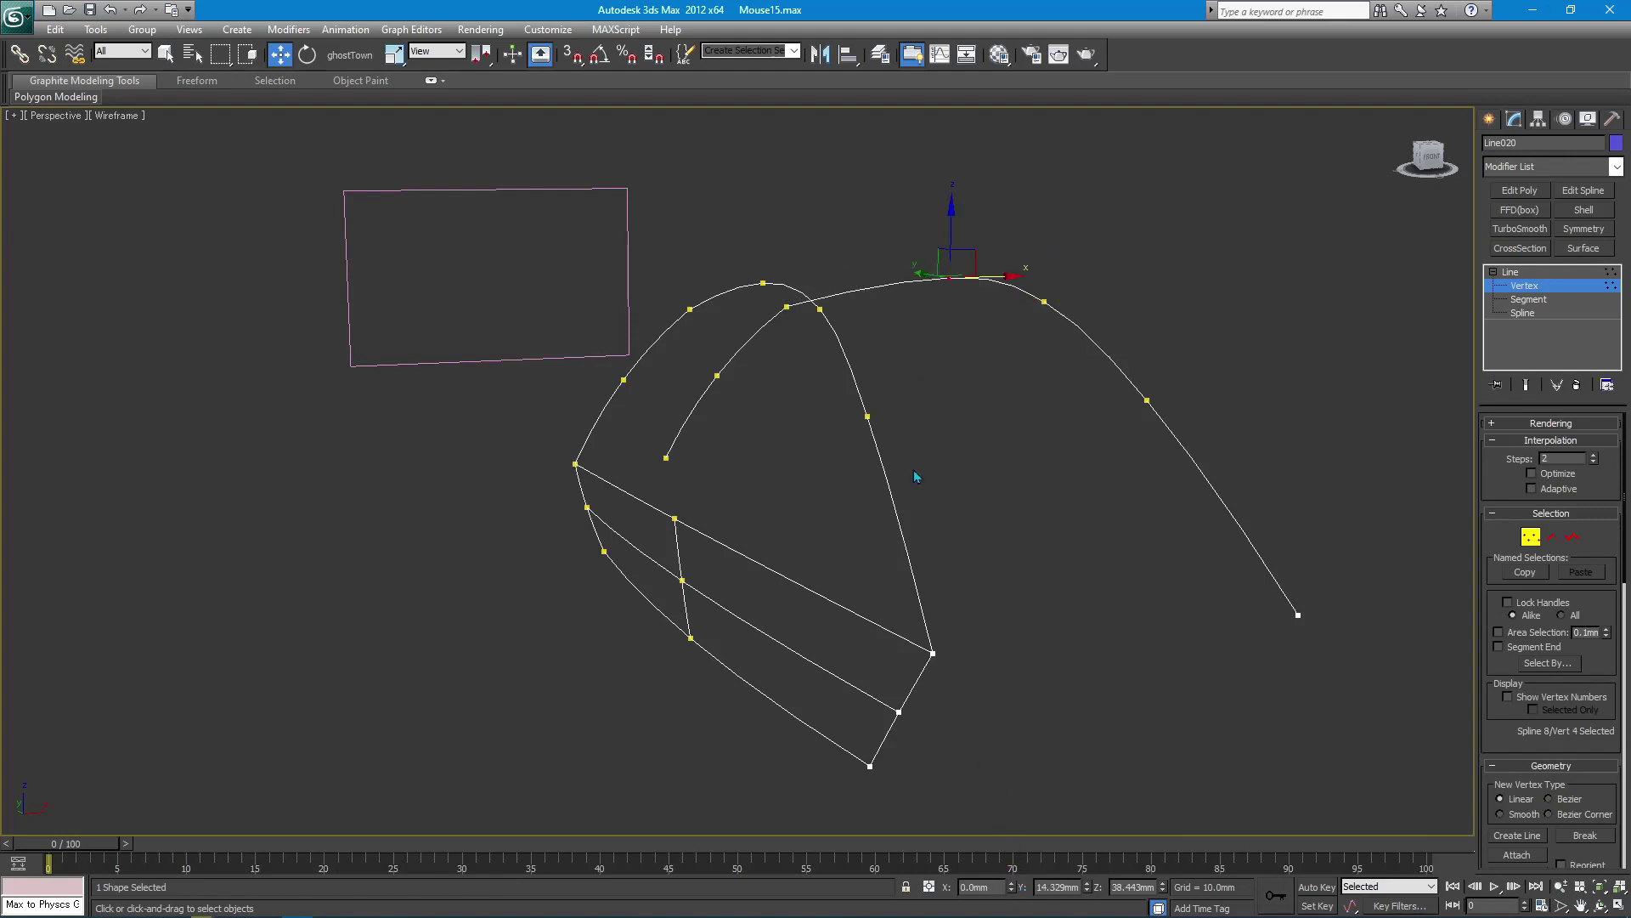
pyautogui.moveTo(799, 339); pyautogui.dragTo(816, 401)
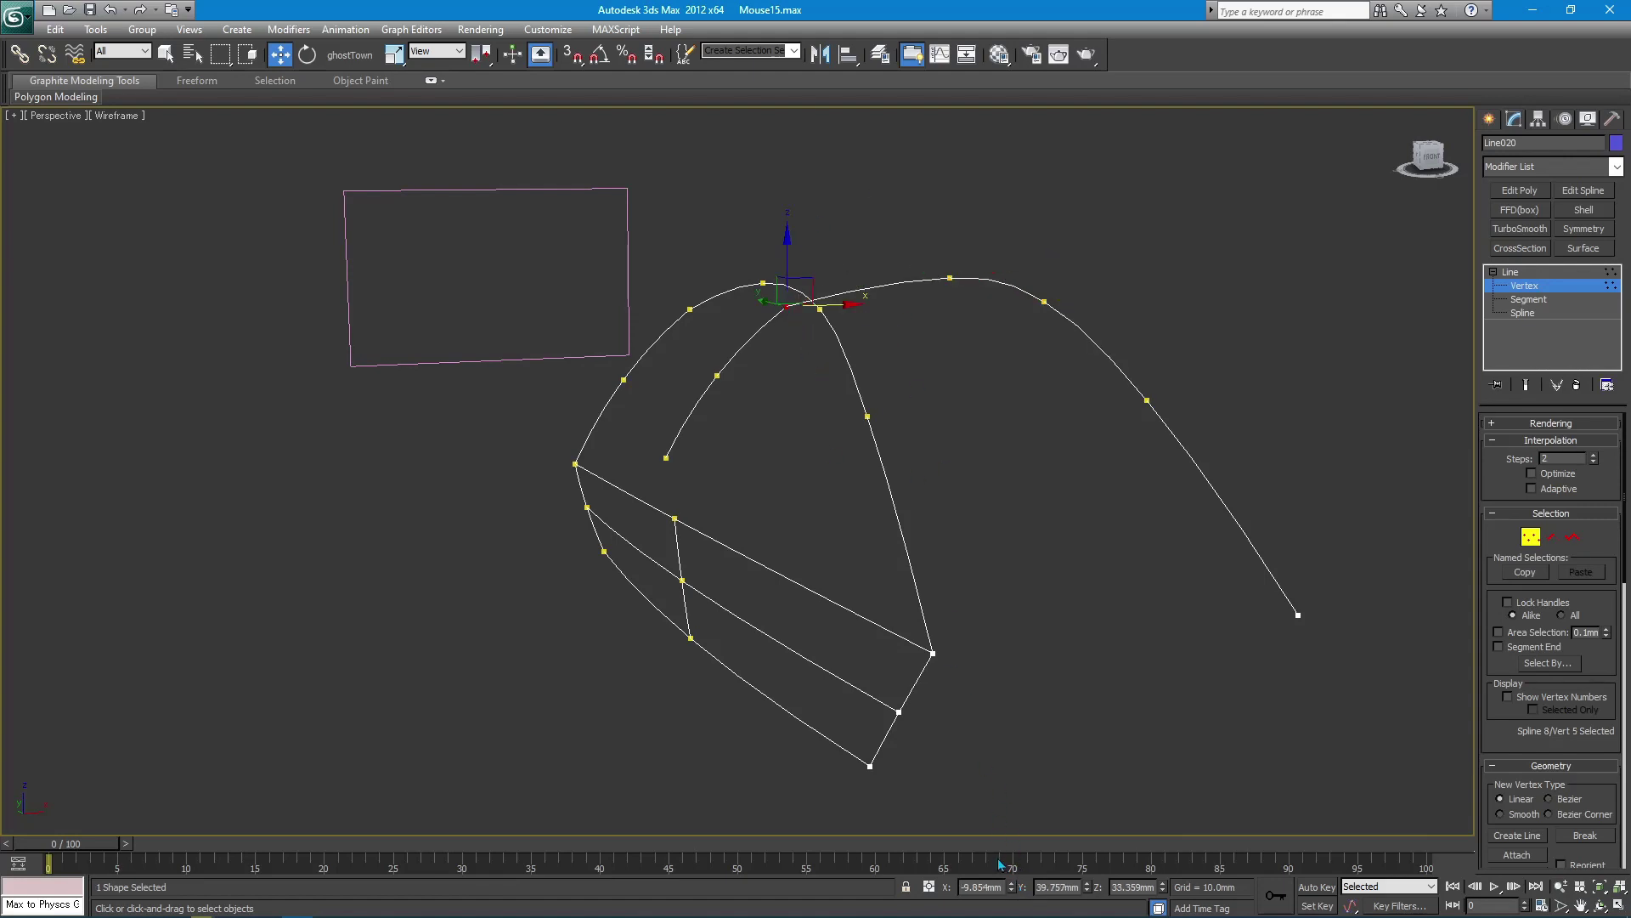
pyautogui.rightClick(1012, 887)
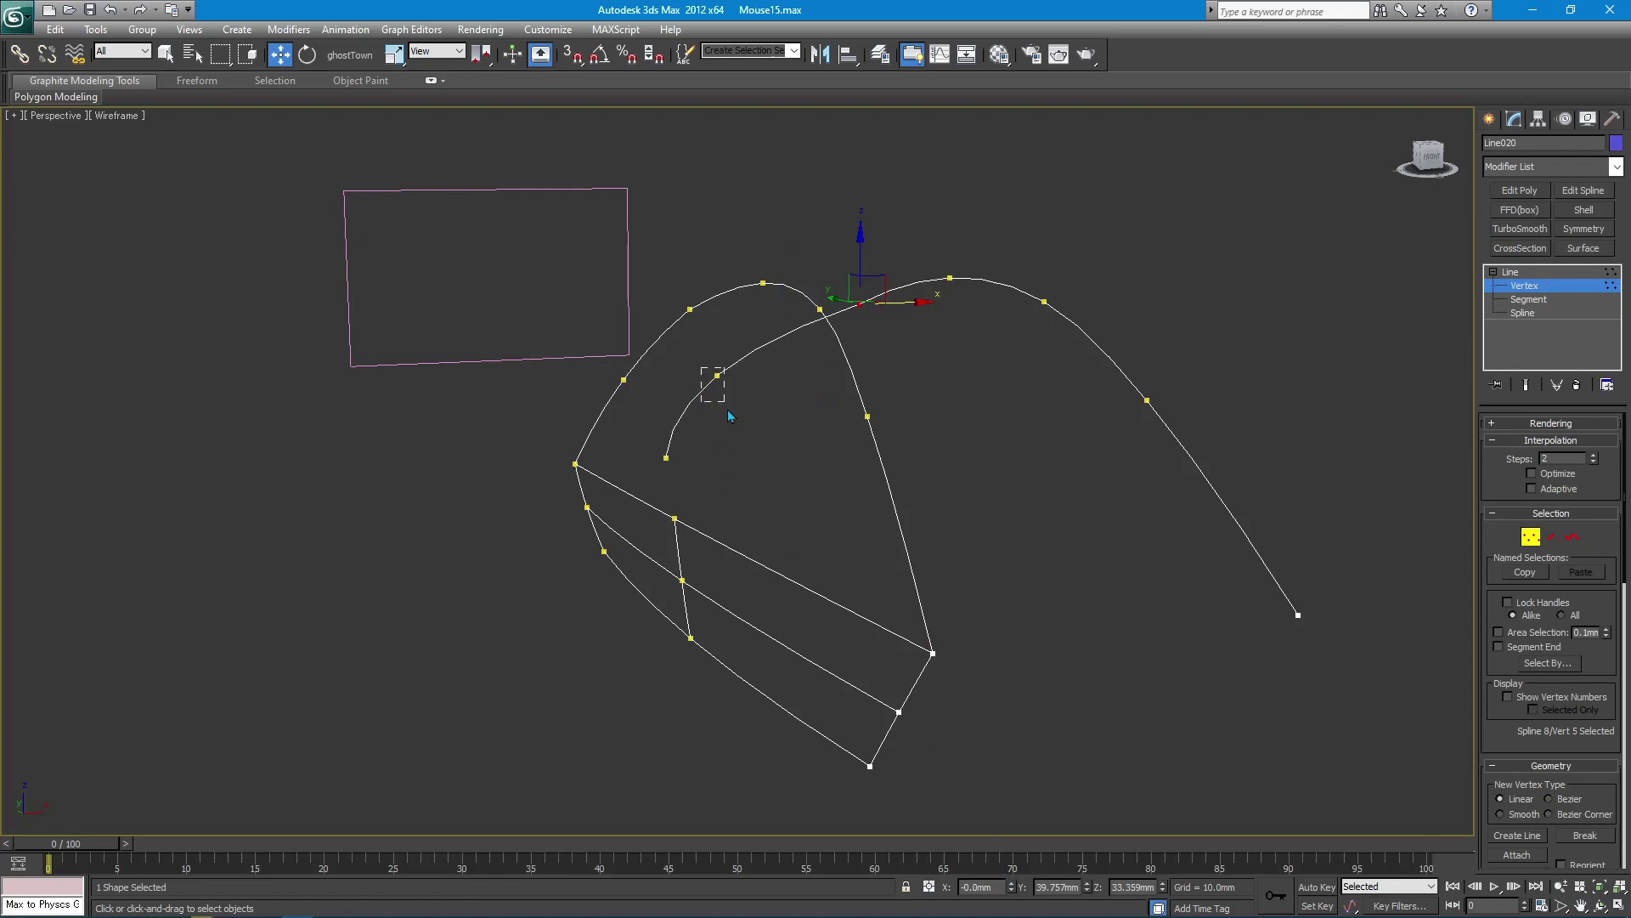
pyautogui.moveTo(729, 416); pyautogui.dragTo(709, 447)
pyautogui.rightClick(1012, 887)
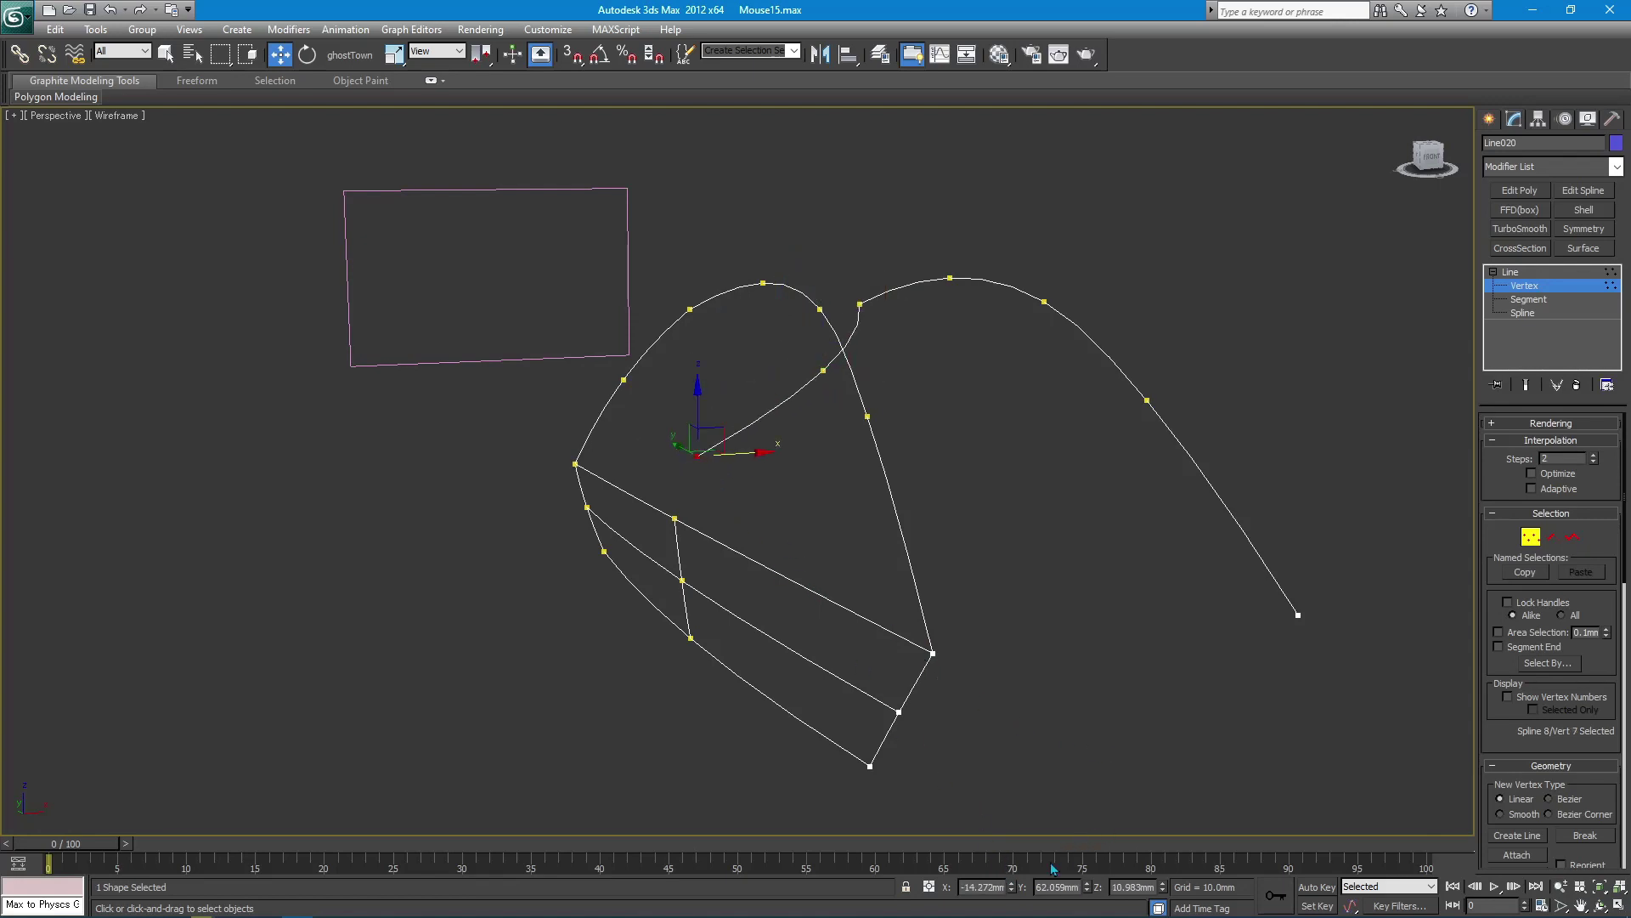
pyautogui.rightClick(1012, 887)
pyautogui.click(1173, 506)
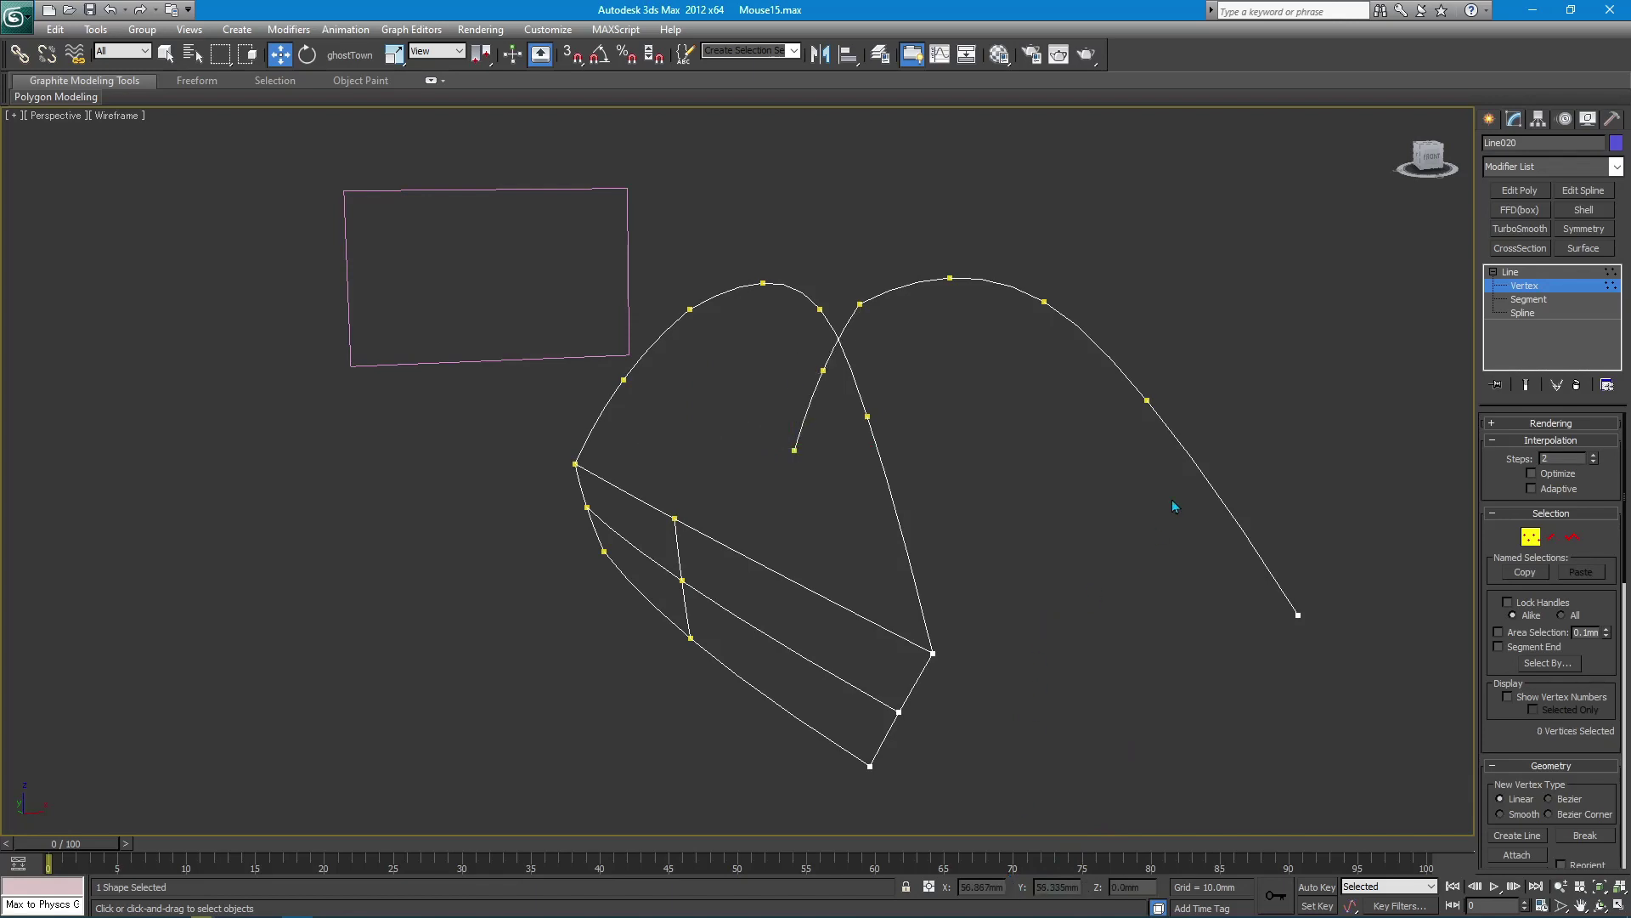
pyautogui.click(1555, 312)
# - In Left view, scale the profile spline up to about 110%
pyautogui.press('l')
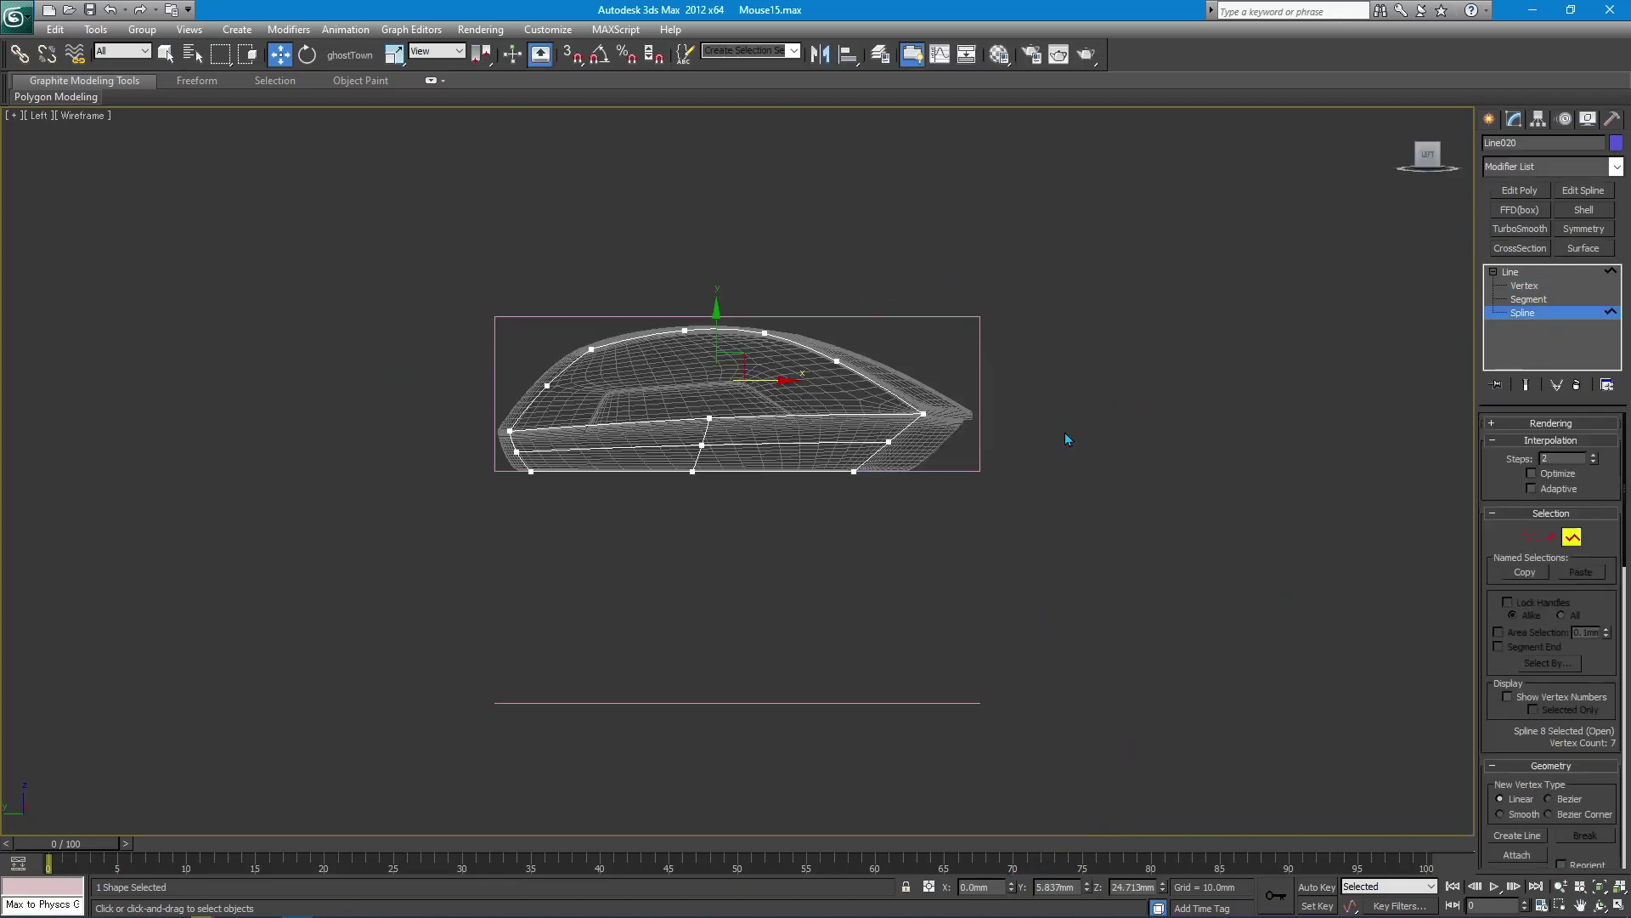
pyautogui.press('z')
pyautogui.press('r')
pyautogui.moveTo(771, 454); pyautogui.dragTo(782, 452)
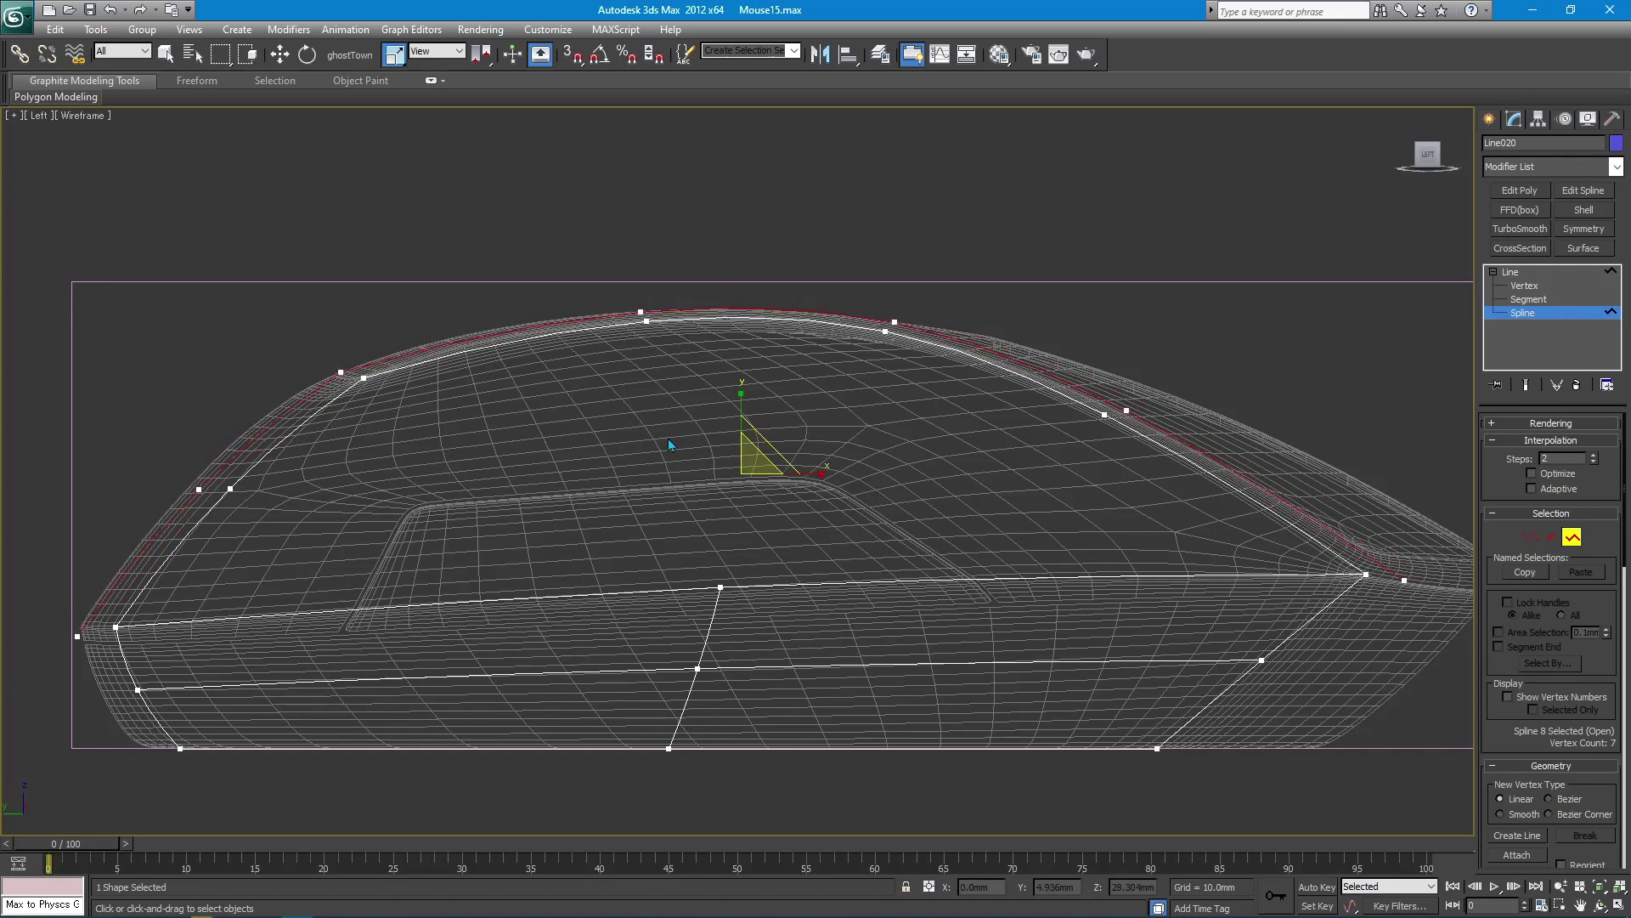
# - Move the curve's front tip vertex out to the mesh's nose
pyautogui.press('1')
pyautogui.click(78, 635)
pyautogui.press('w')
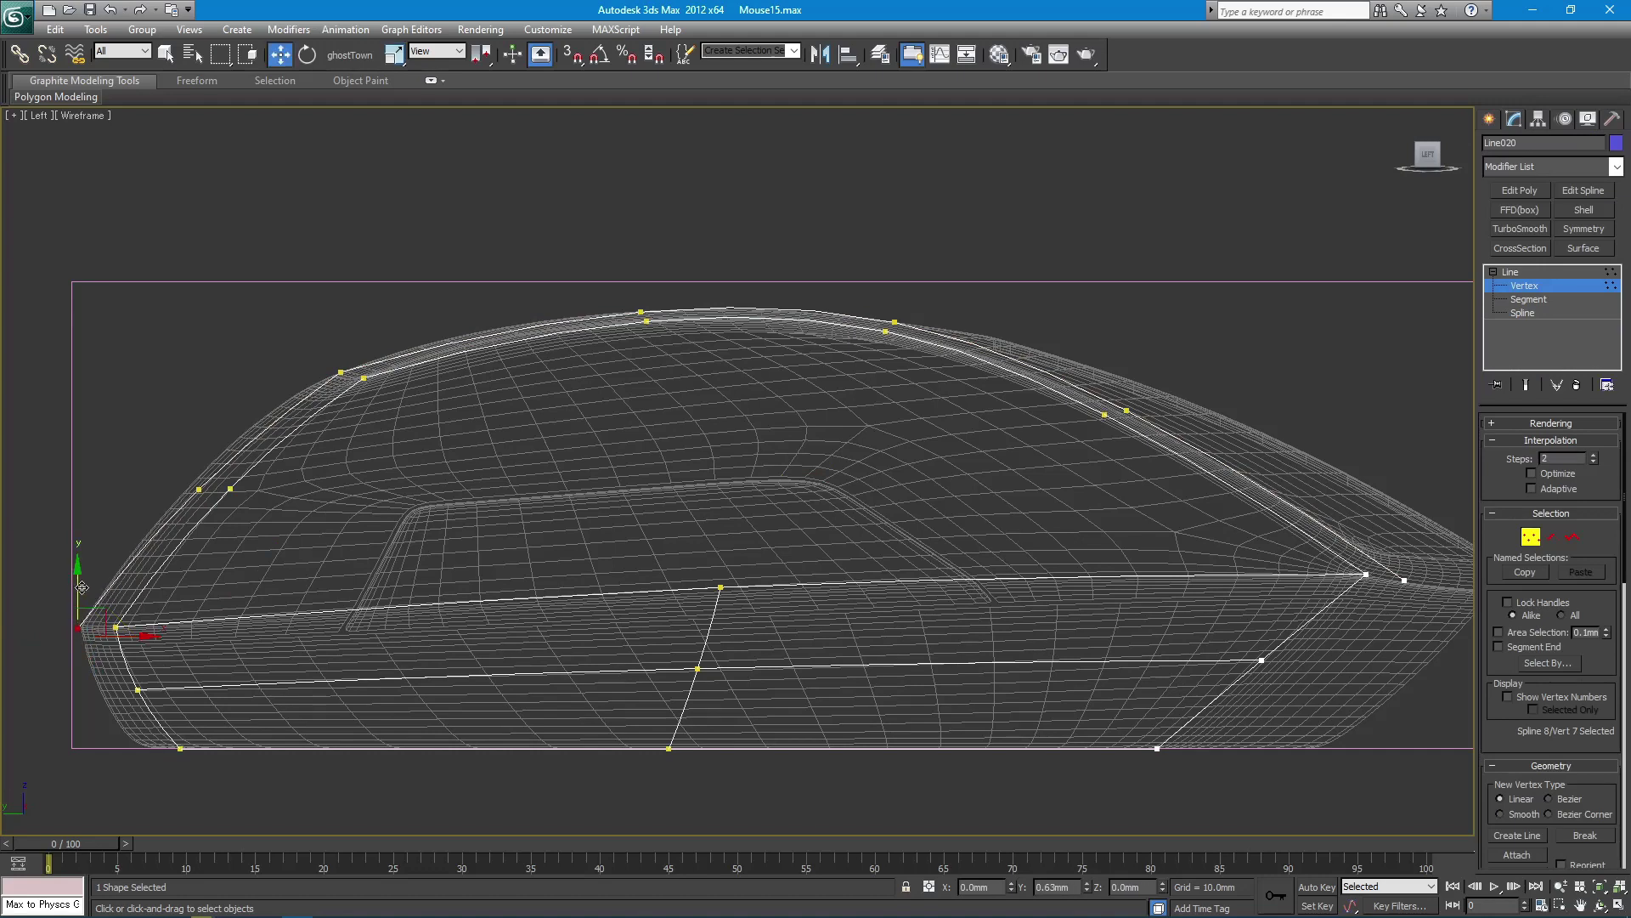
pyautogui.moveTo(697, 530); pyautogui.dragTo(376, 513, button='middle')
pyautogui.click(1084, 563)
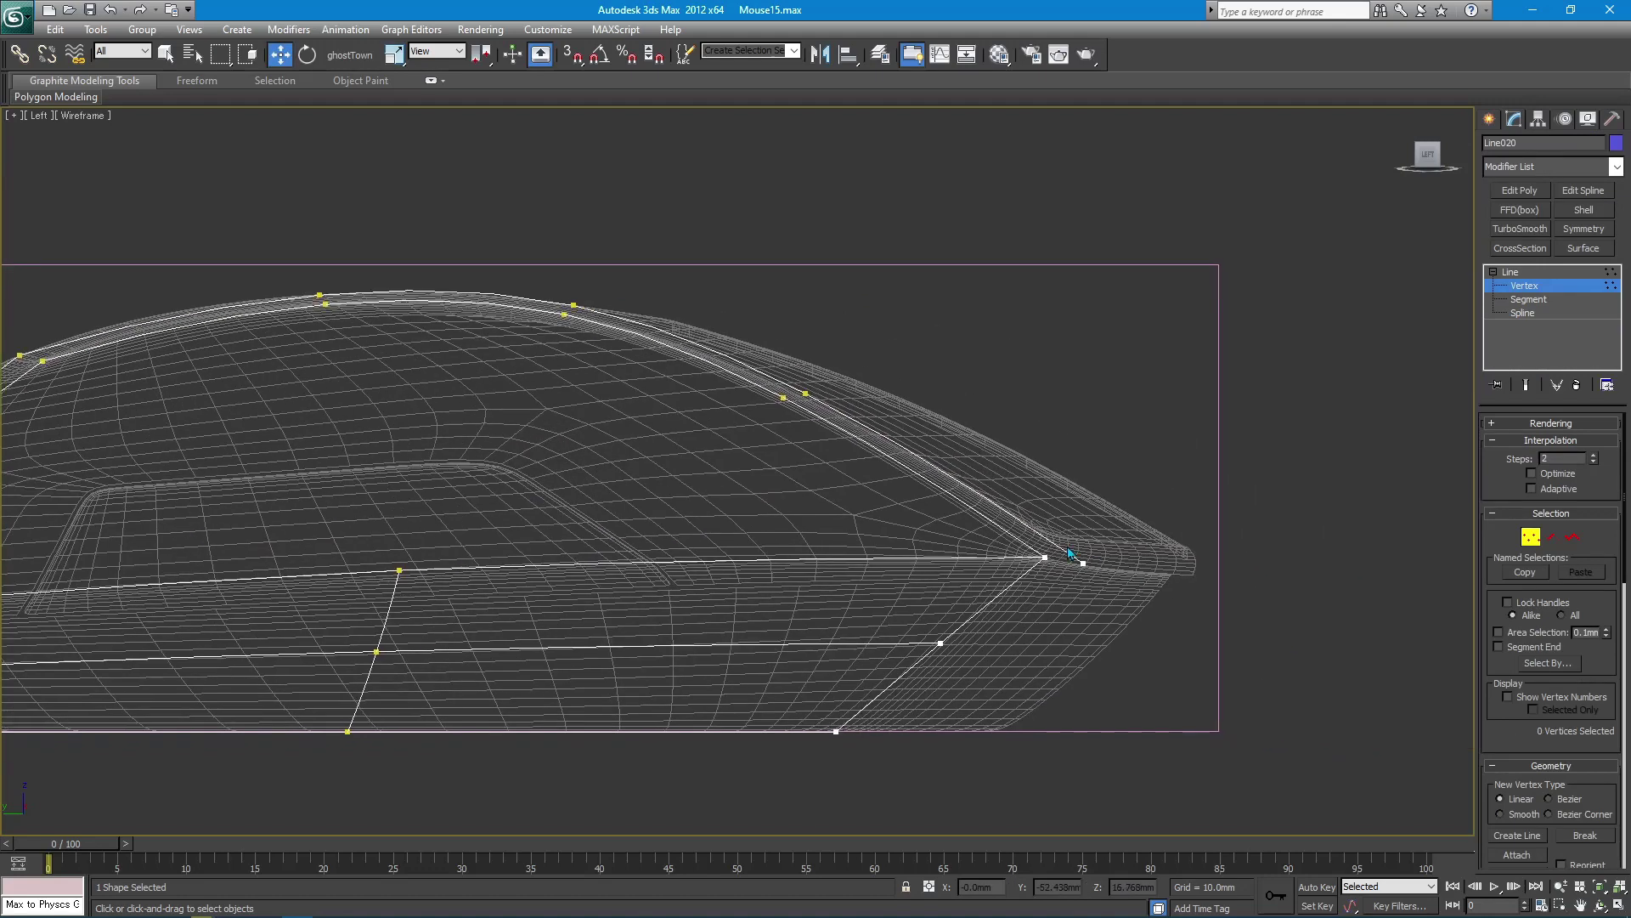
pyautogui.moveTo(1130, 560); pyautogui.dragTo(1203, 535)
# - Fit the upper and rear upper vertices to the reference mesh outline
pyautogui.moveTo(822, 422); pyautogui.dragTo(821, 423)
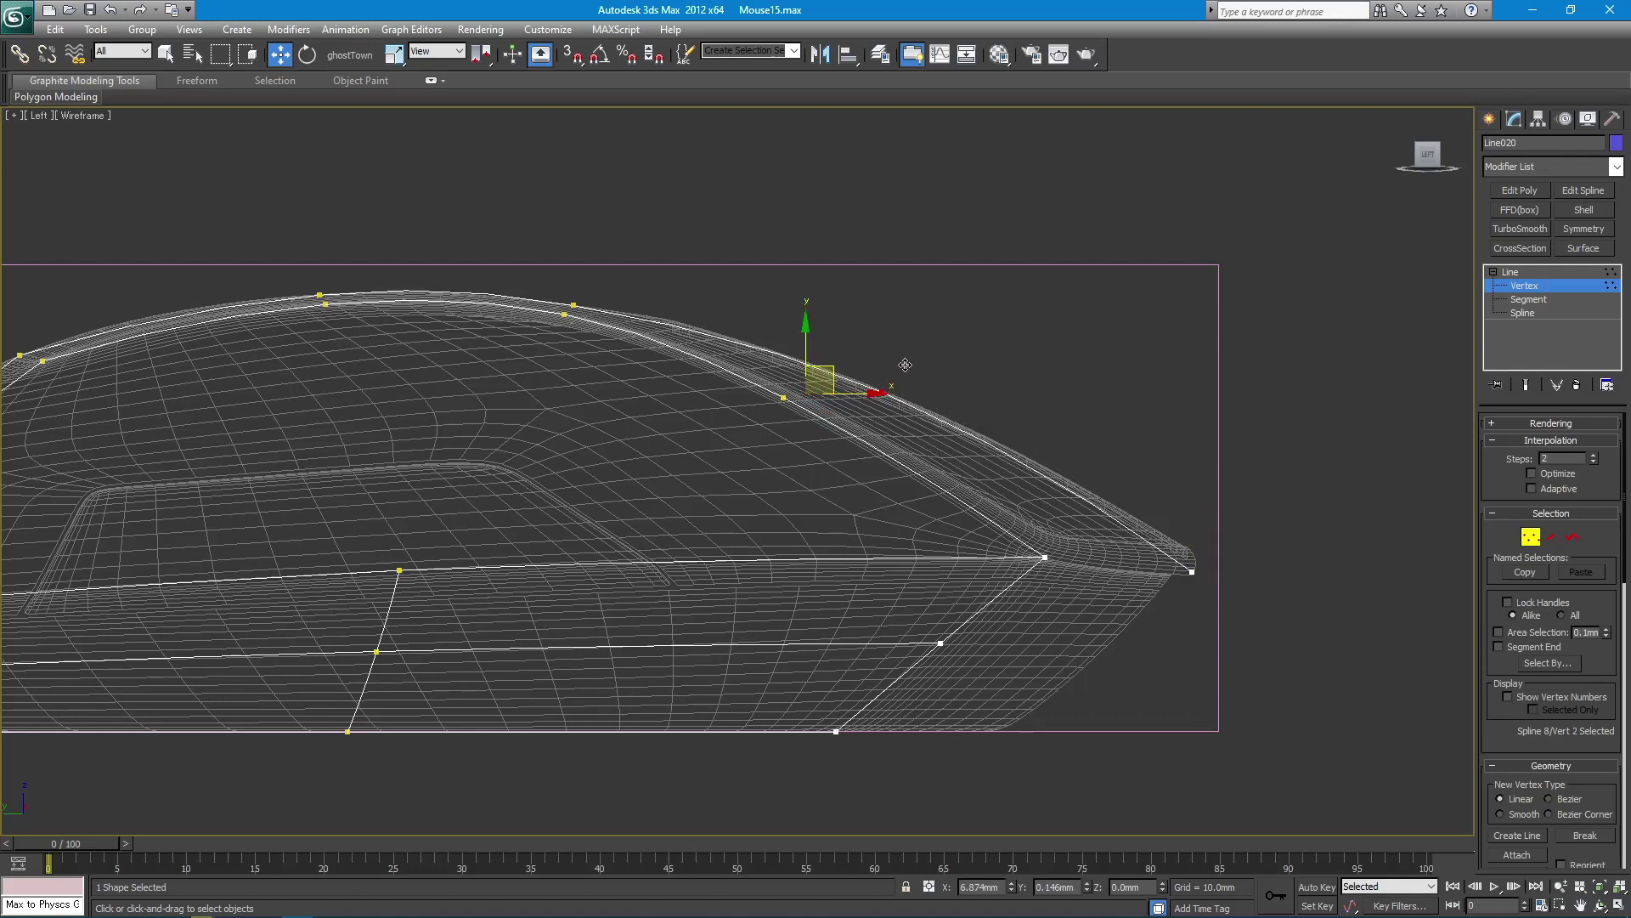
pyautogui.moveTo(540, 284)
pyautogui.mouseDown()
pyautogui.moveTo(588, 328)
pyautogui.moveTo(650, 306)
pyautogui.mouseUp()
pyautogui.moveTo(388, 321); pyautogui.dragTo(677, 322, button='middle')
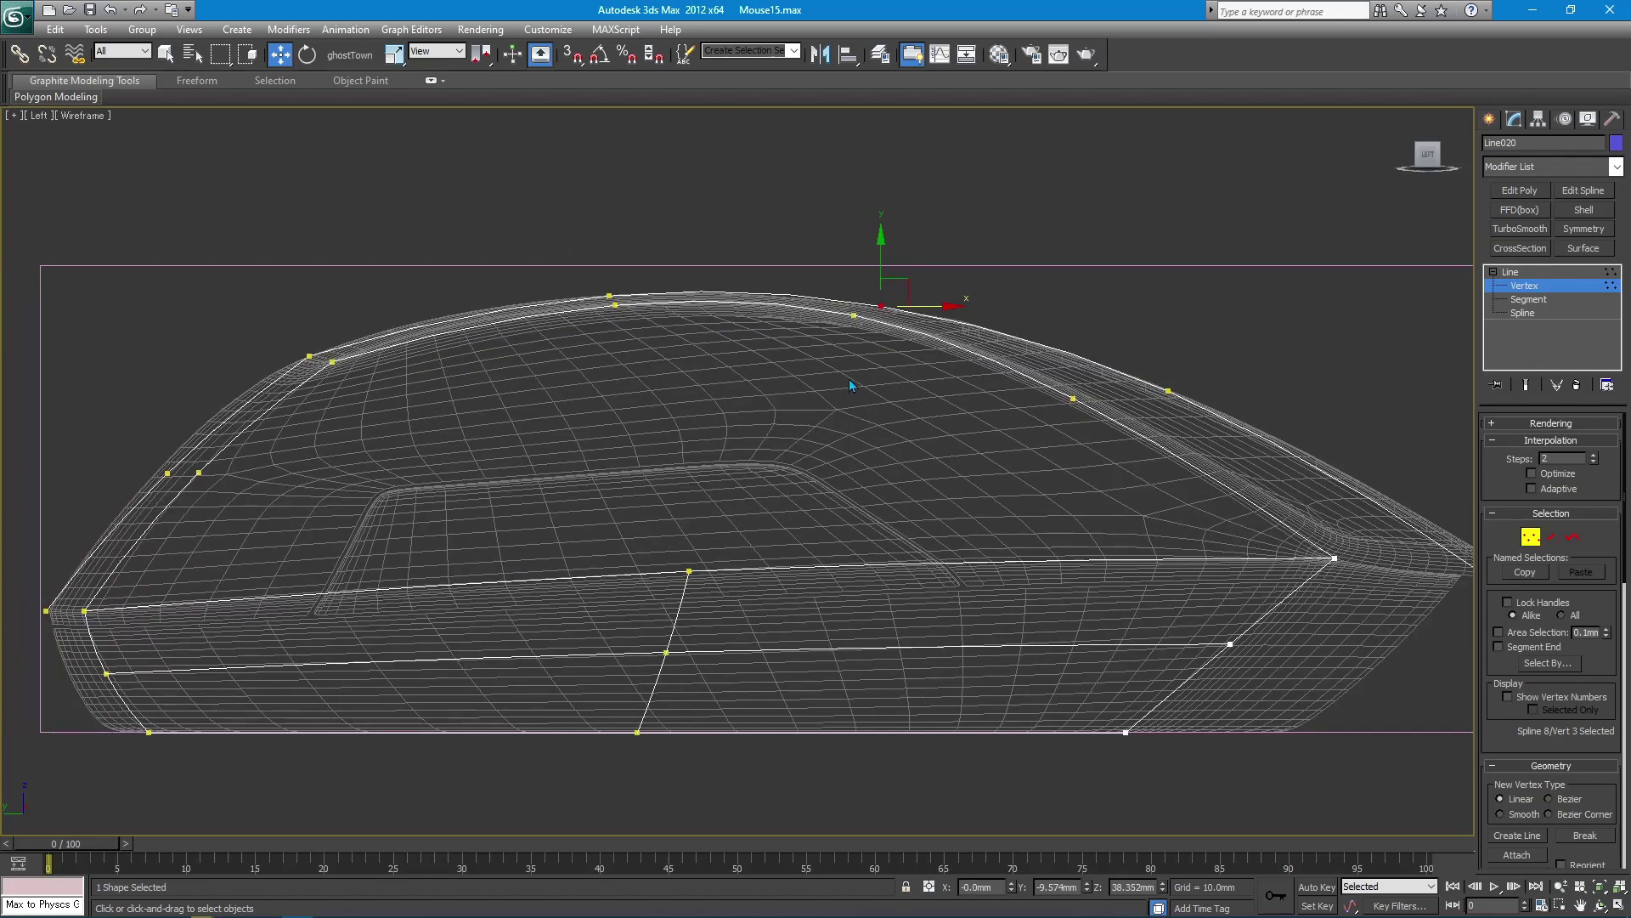
pyautogui.moveTo(625, 307); pyautogui.dragTo(624, 302)
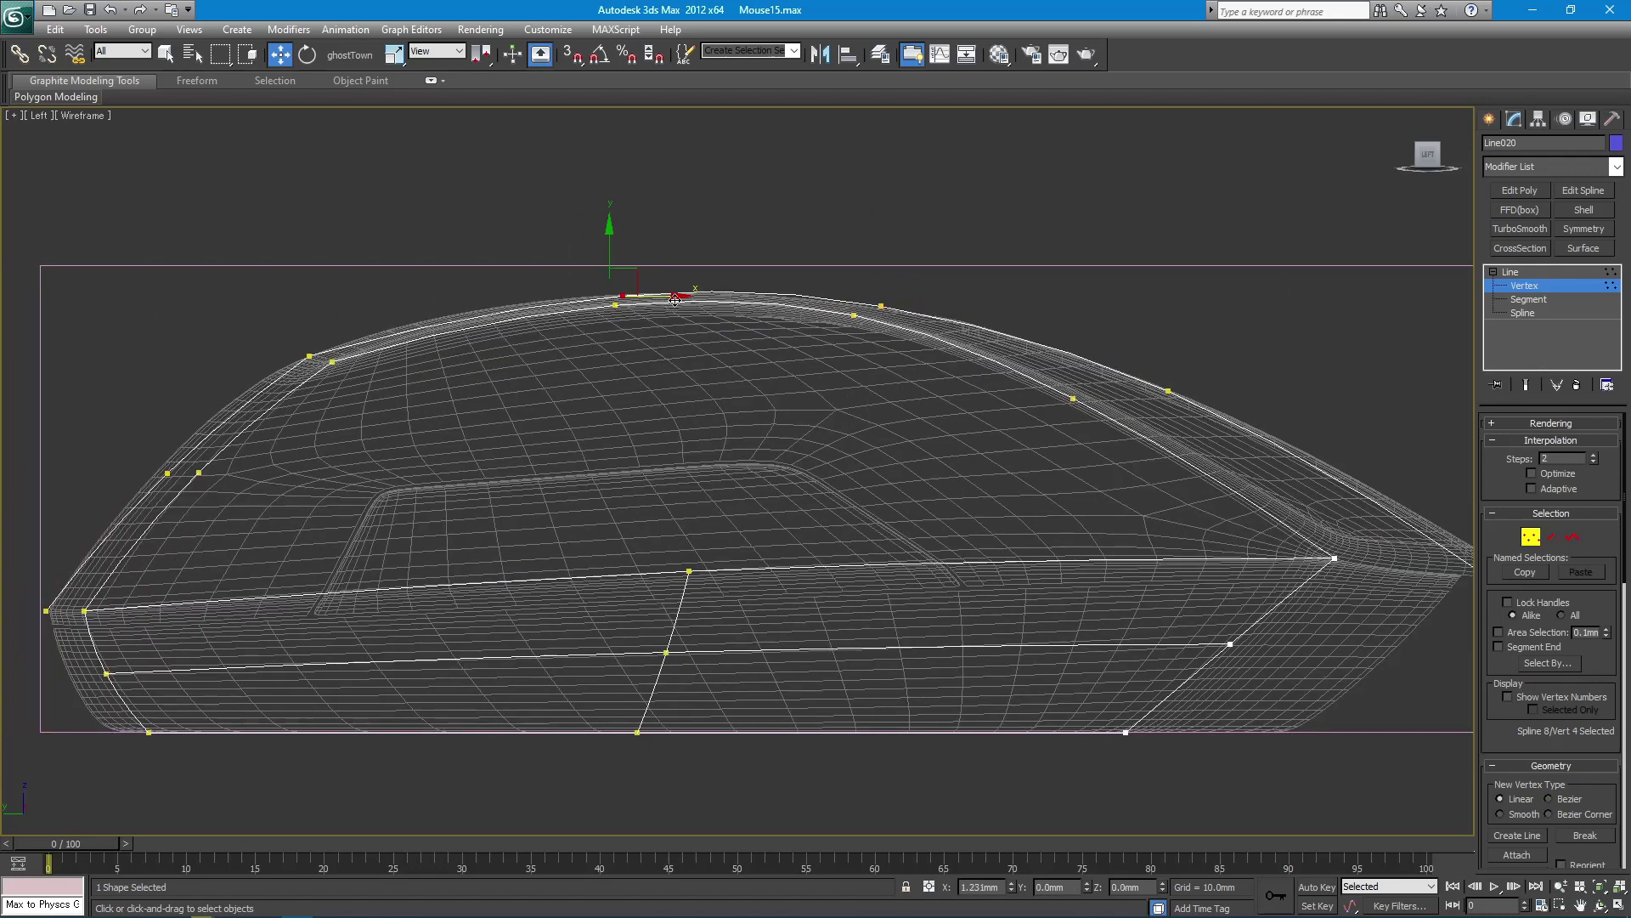
pyautogui.click(302, 355)
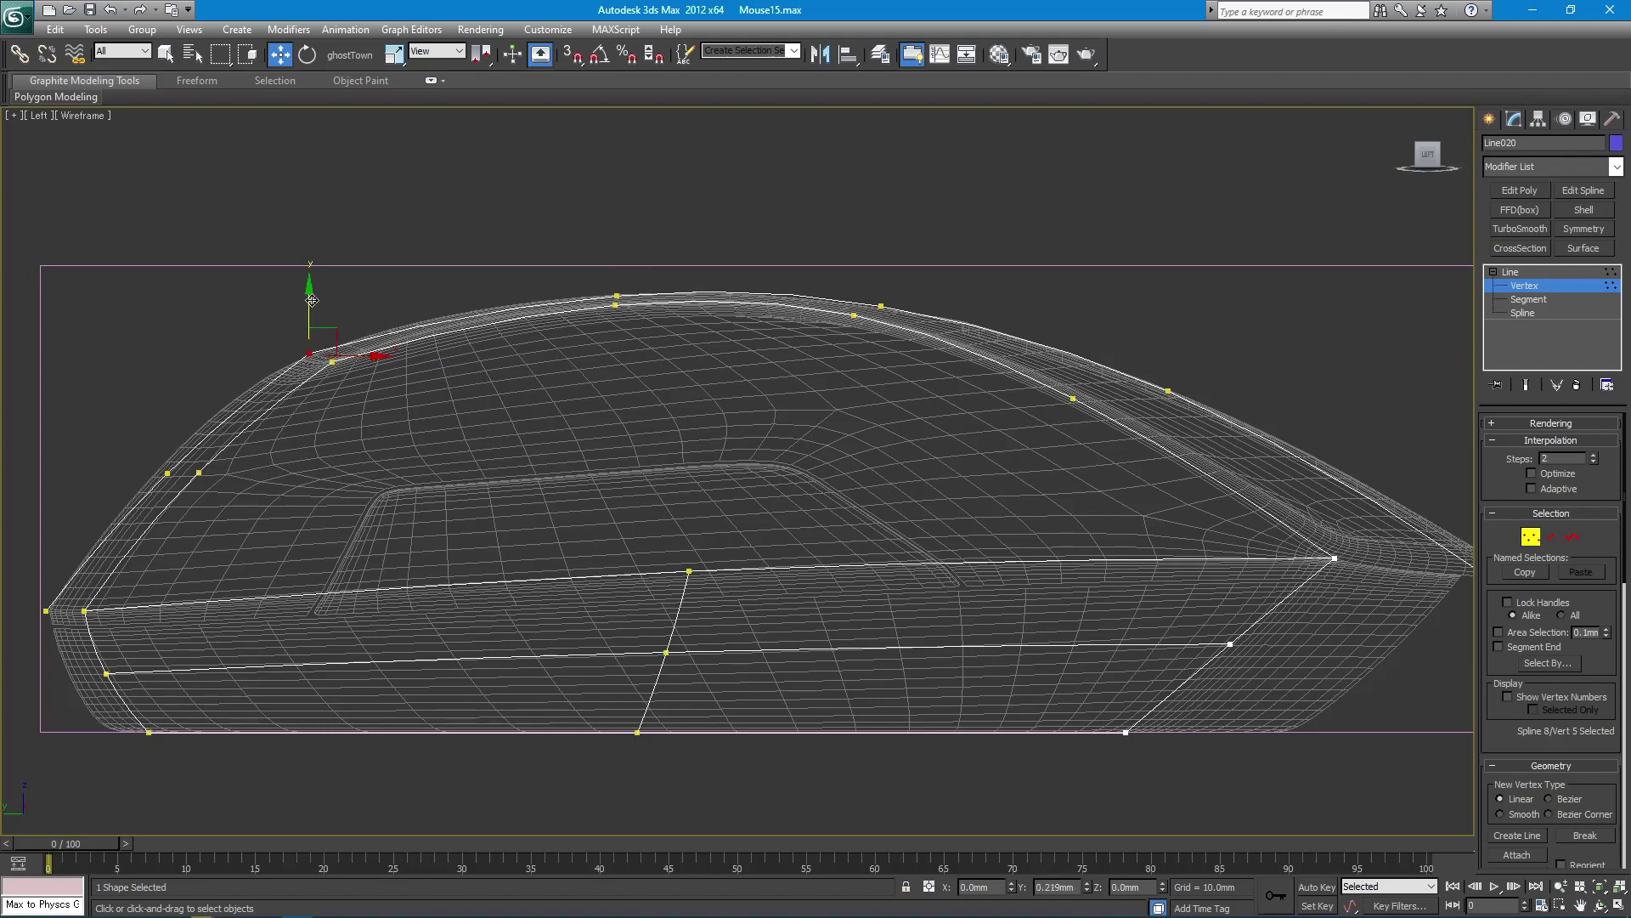
pyautogui.moveTo(351, 353); pyautogui.dragTo(314, 309)
# - Raise the front tip vertex to meet the mesh's nose
pyautogui.moveTo(1169, 416); pyautogui.dragTo(965, 401, button='middle')
pyautogui.click(964, 377)
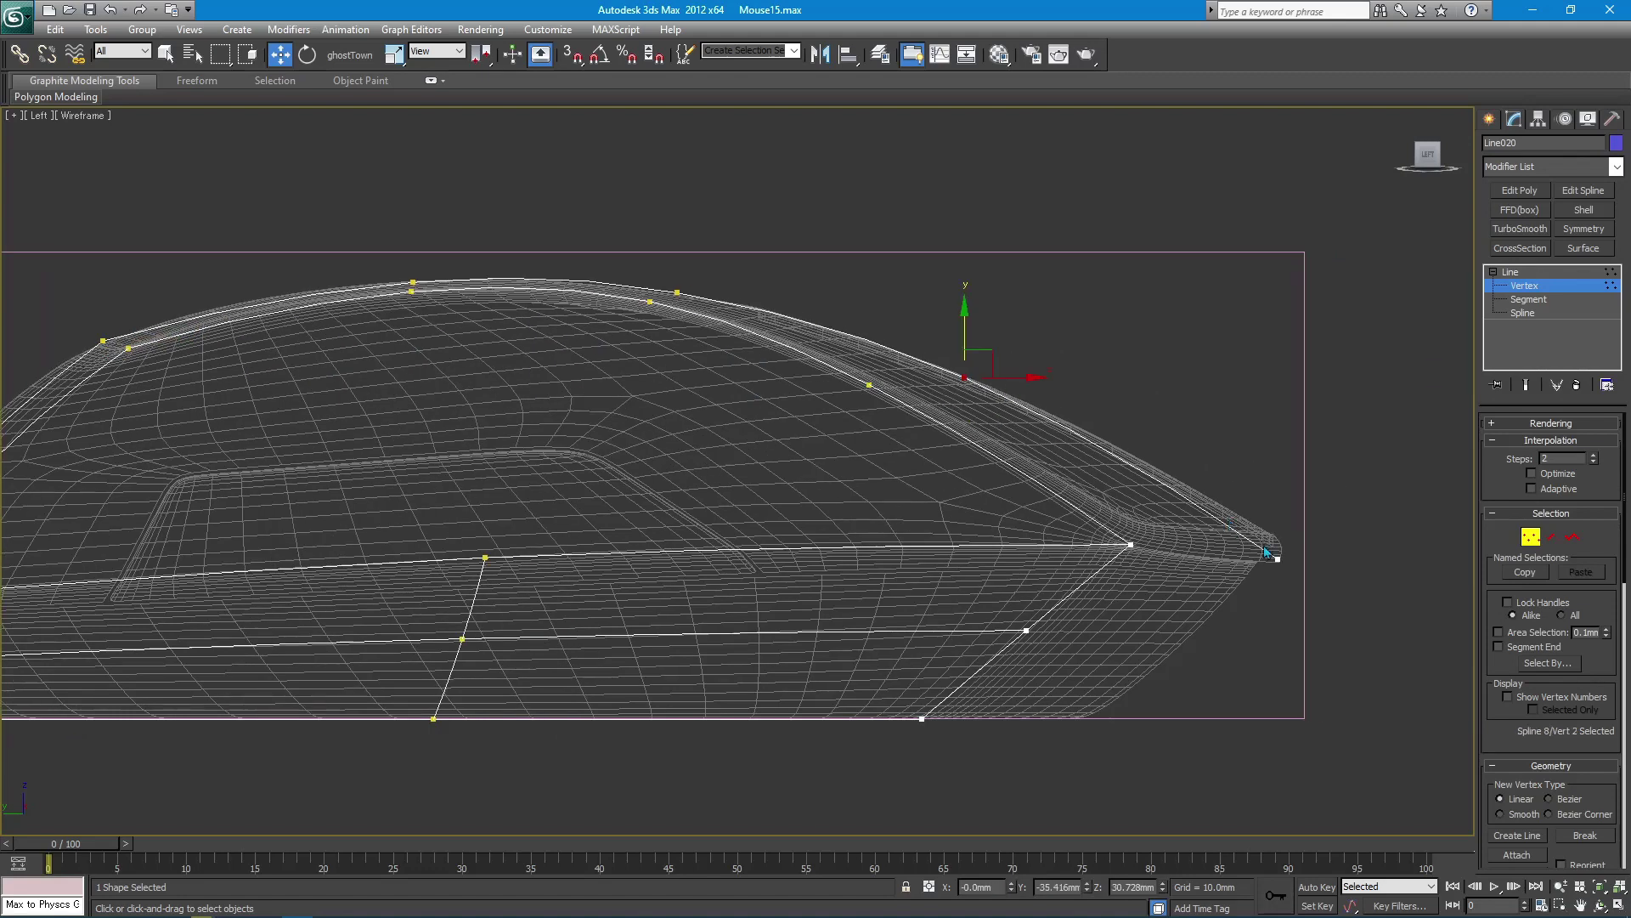
pyautogui.click(1282, 559)
pyautogui.moveTo(1285, 509); pyautogui.dragTo(1286, 490)
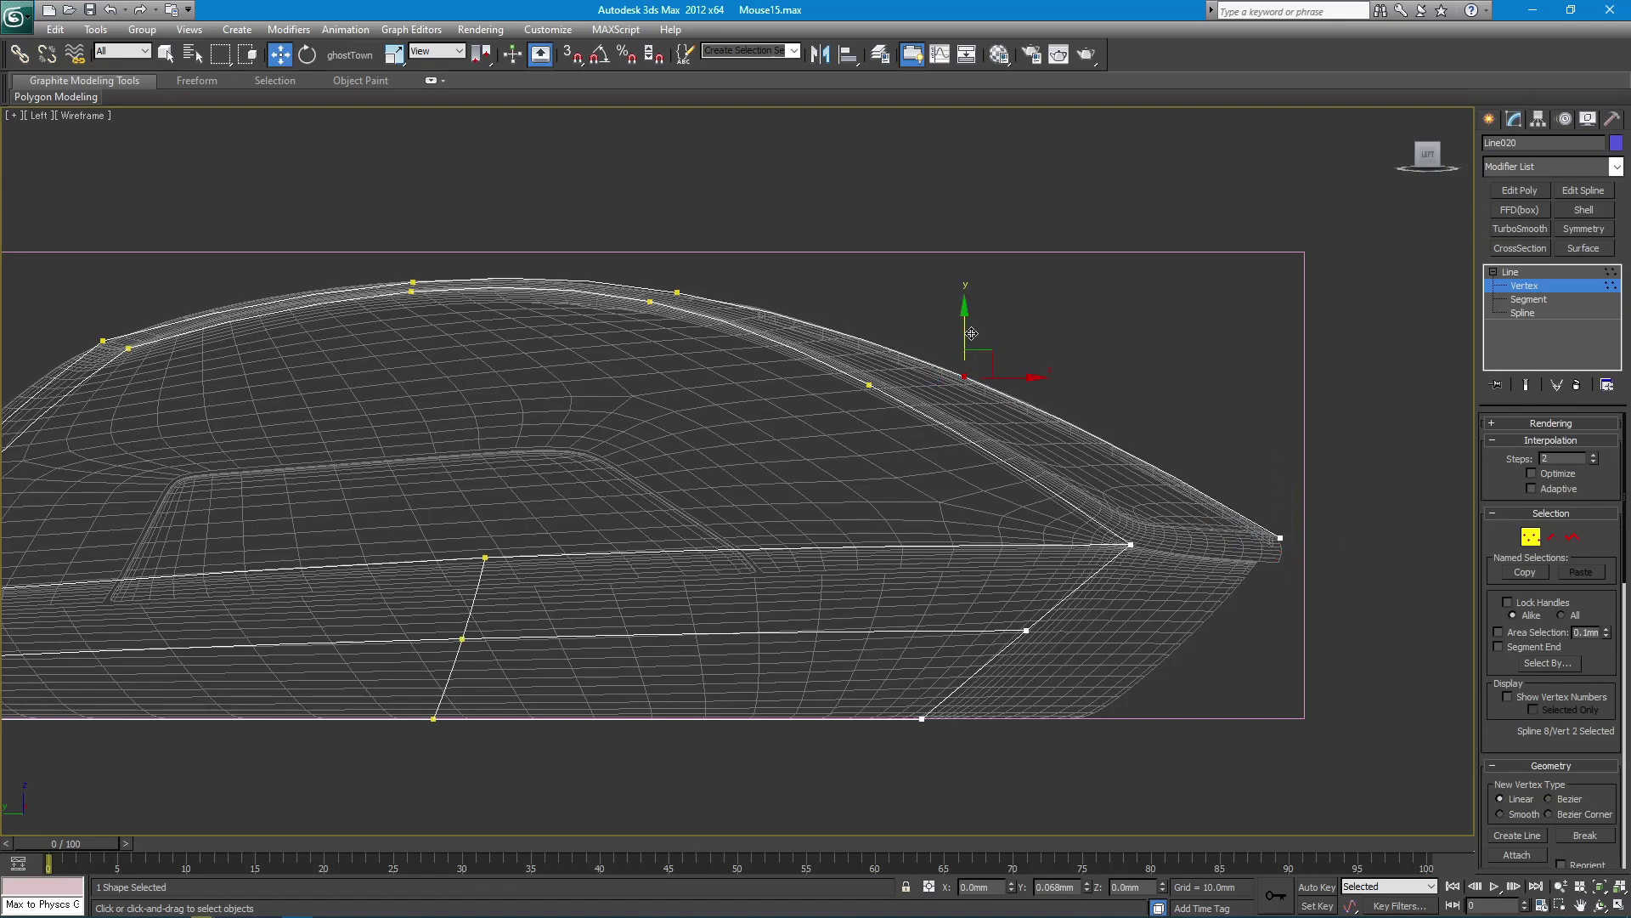
pyautogui.click(1280, 538)
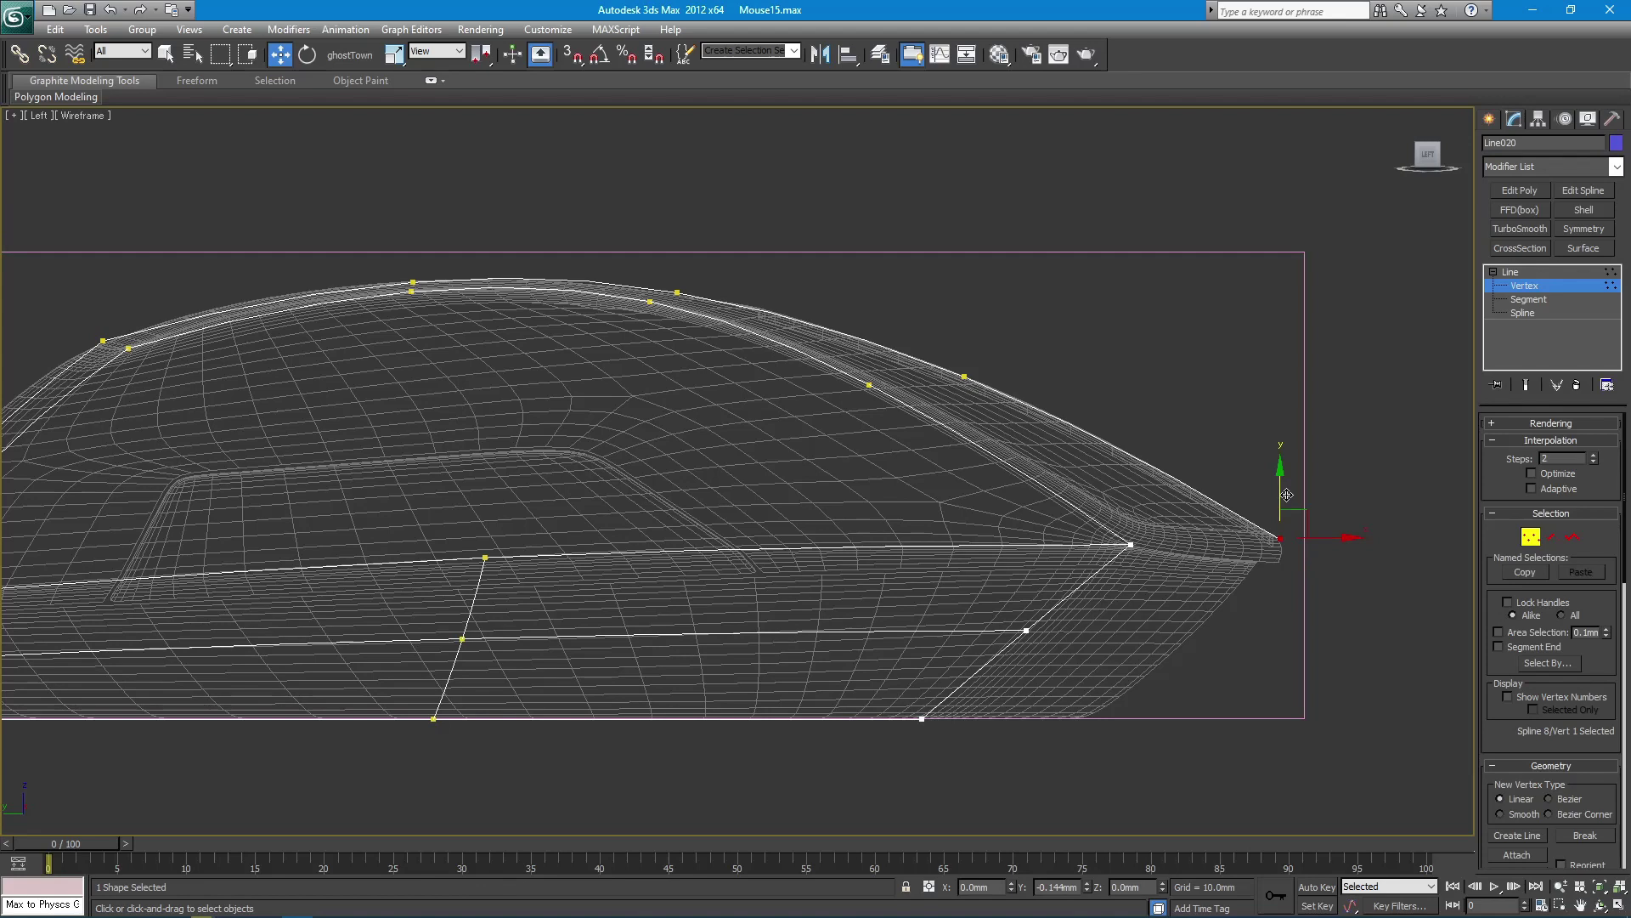
# - Draw a vertex-snapped connector line from the lower side vertex up to the top profile vertex
pyautogui.press('q')
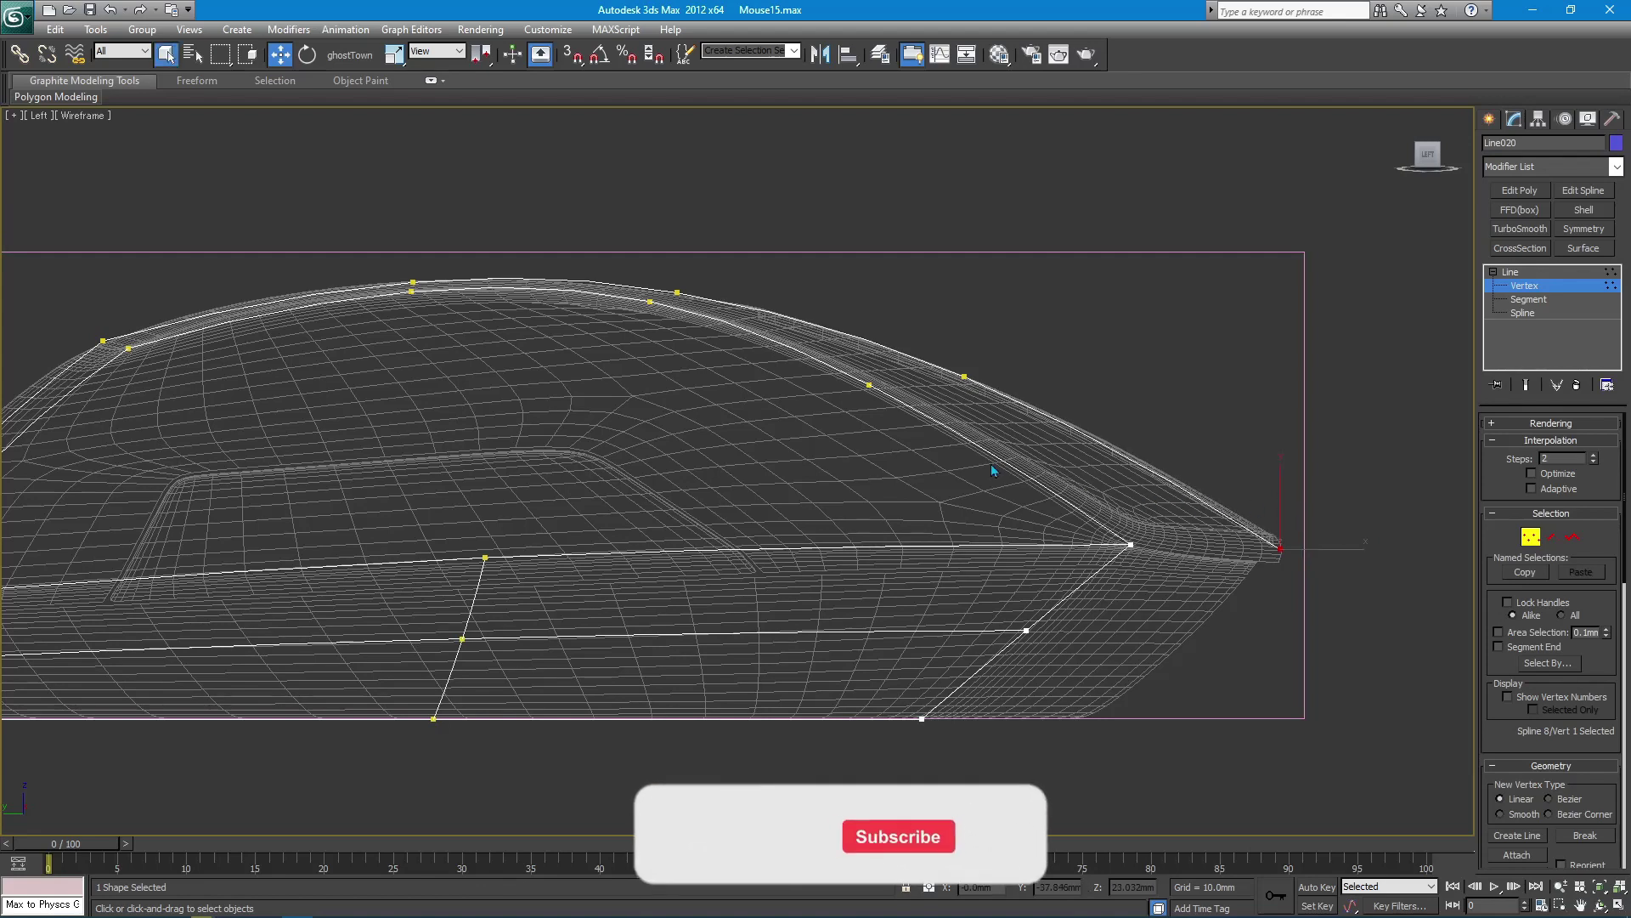
pyautogui.scroll(-5, 844, 441)
pyautogui.press('p')
pyautogui.moveTo(666, 492); pyautogui.dragTo(816, 465, button='middle')
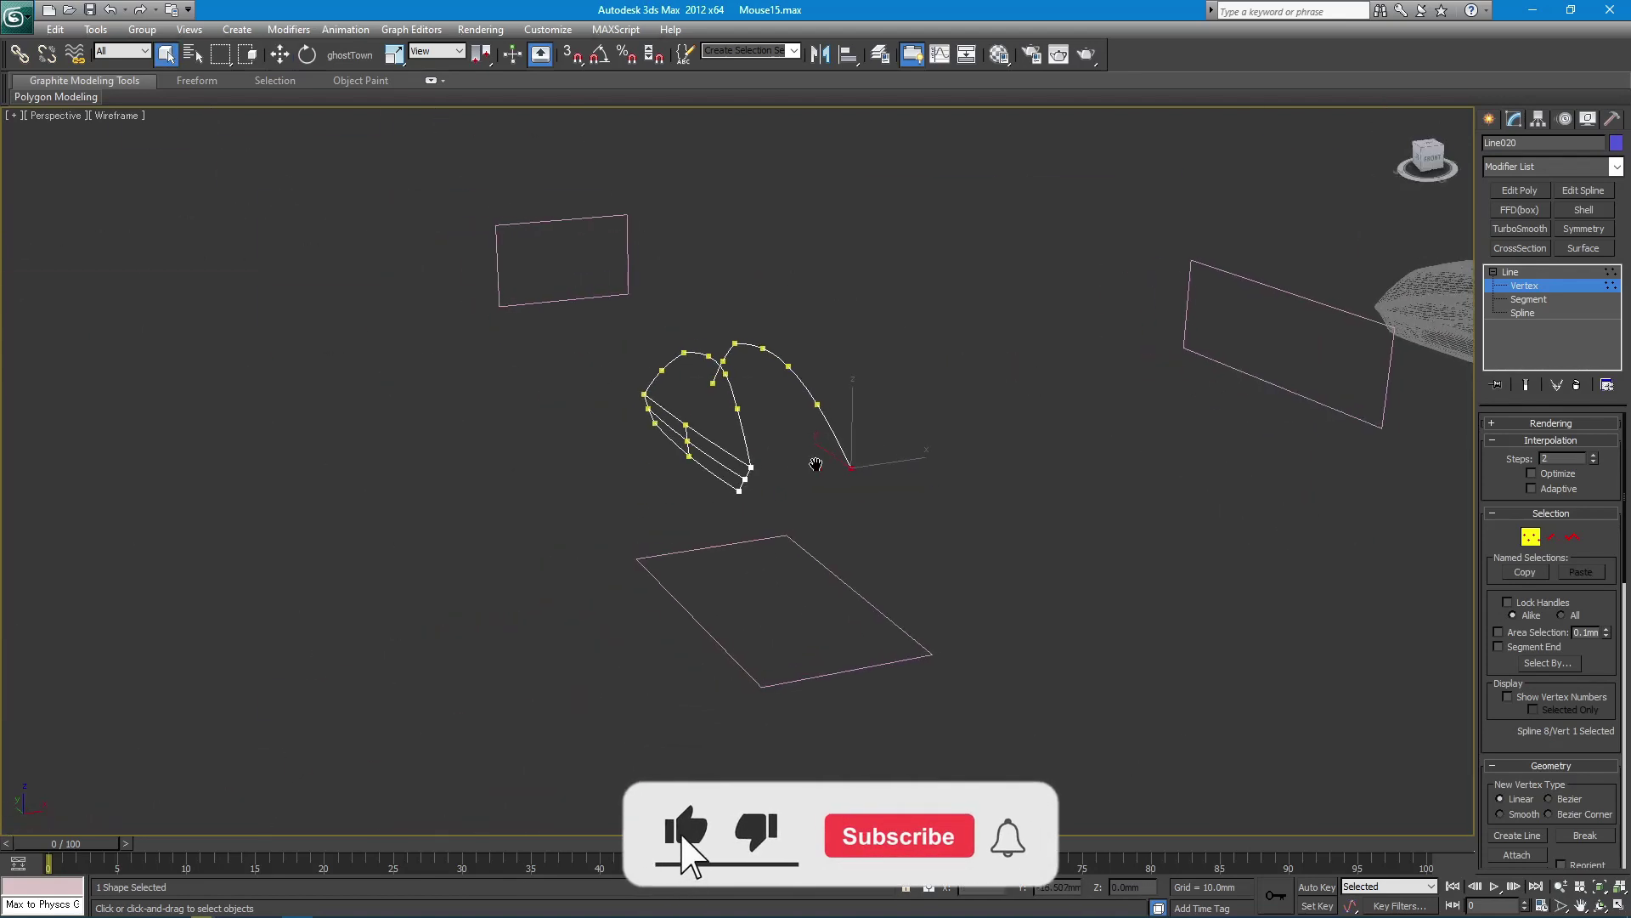
pyautogui.scroll(2, 815, 465)
pyautogui.scroll(2, 807, 450)
pyautogui.scroll(2, 829, 493)
pyautogui.scroll(2, 837, 533)
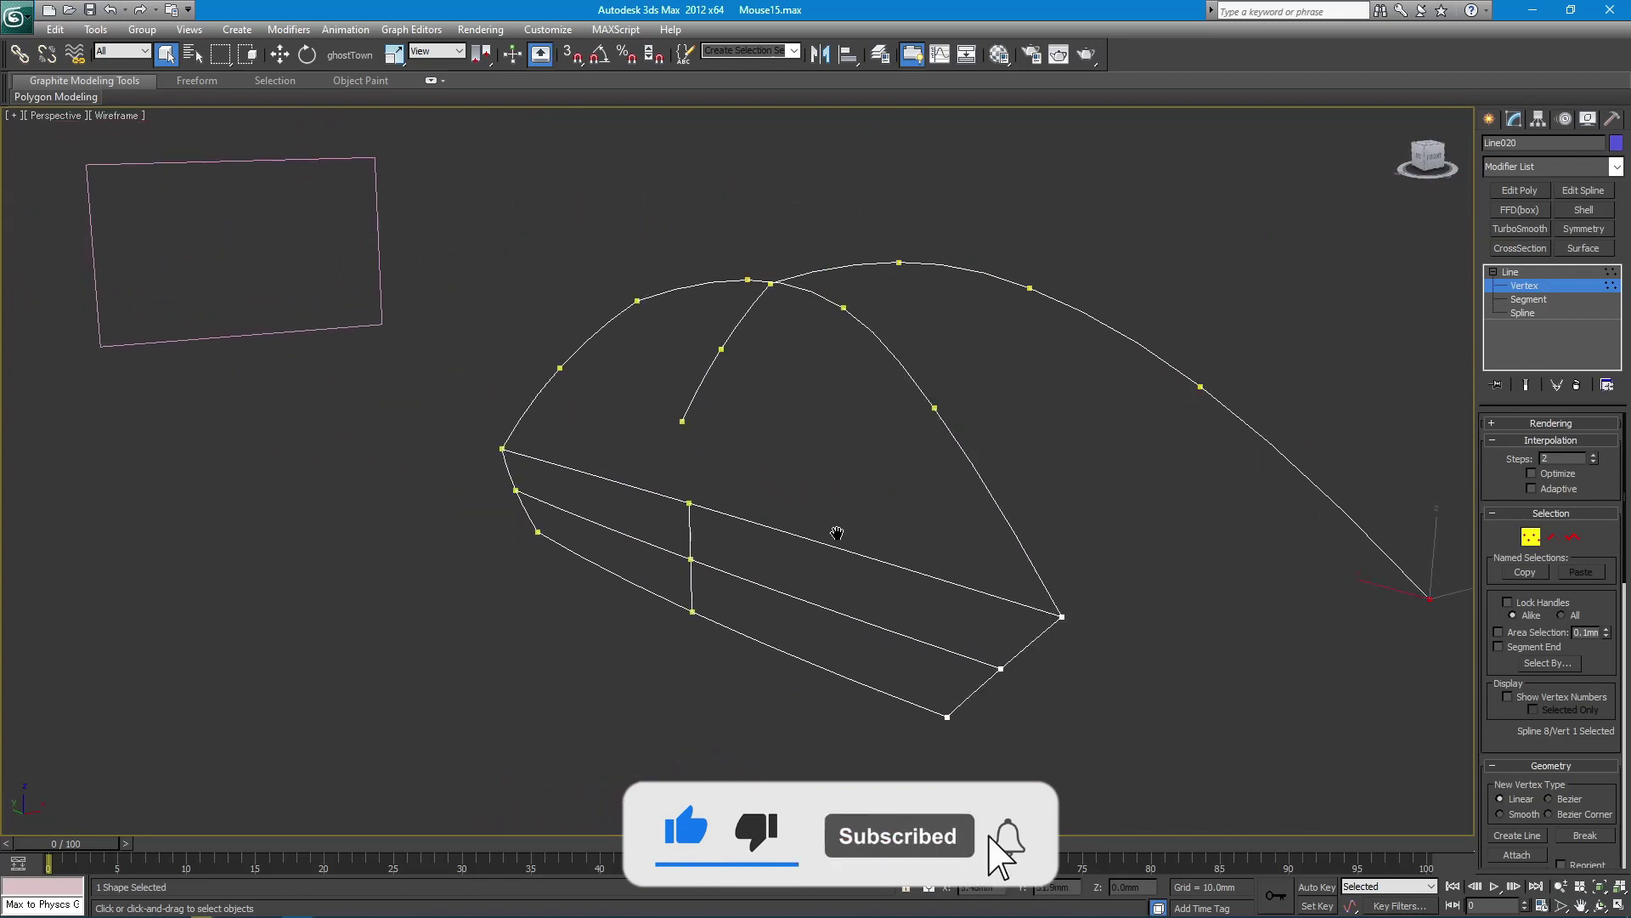
pyautogui.rightClick(789, 463)
pyautogui.click(718, 470)
pyautogui.press('s')
pyautogui.click(686, 501)
pyautogui.click(744, 279)
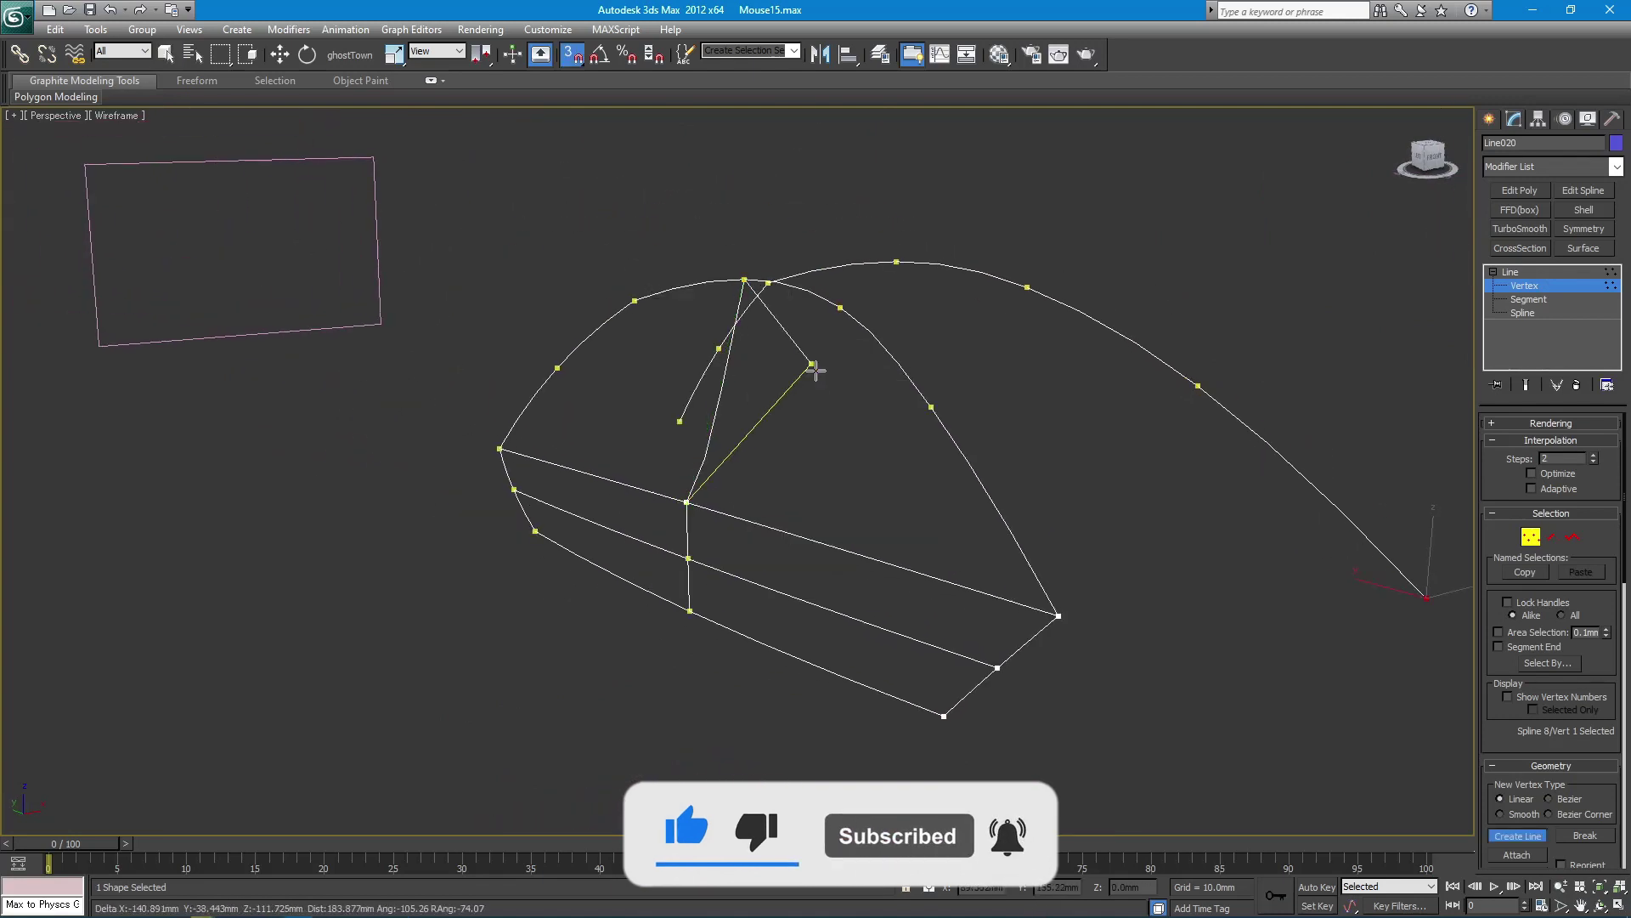
pyautogui.rightClick(815, 371)
pyautogui.rightClick(797, 441)
# - Set the new connector line's vertices to Corner so the line runs straight
pyautogui.keyDown('alt'); pyautogui.moveTo(797, 441); pyautogui.dragTo(758, 426, button='middle'); pyautogui.keyUp('alt')
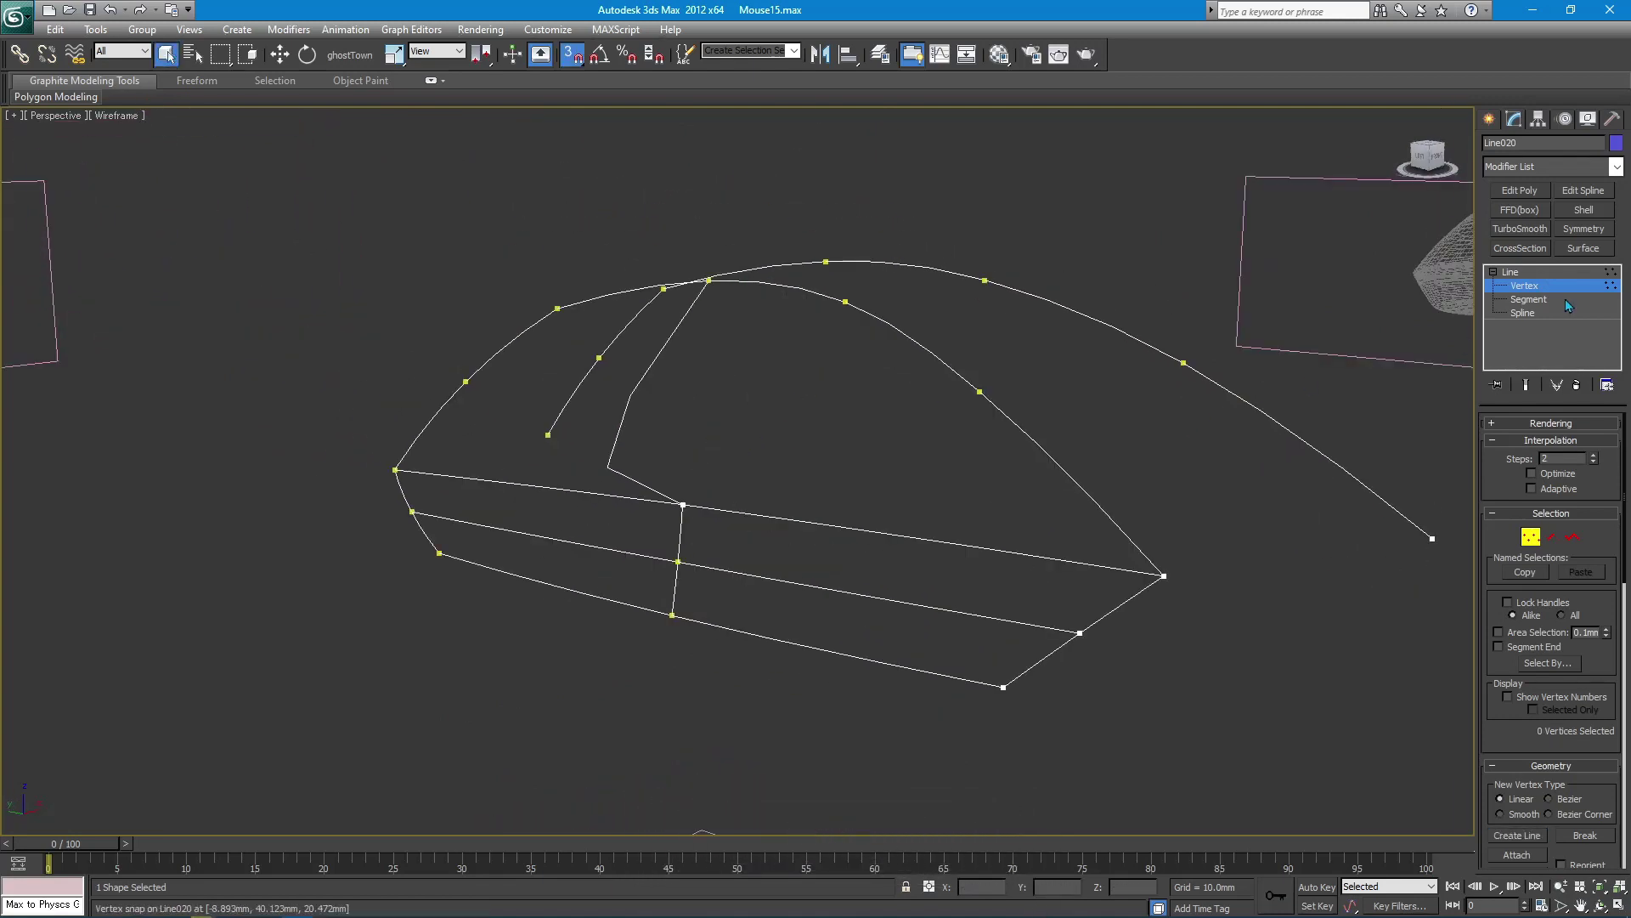
pyautogui.moveTo(663, 531); pyautogui.dragTo(705, 382)
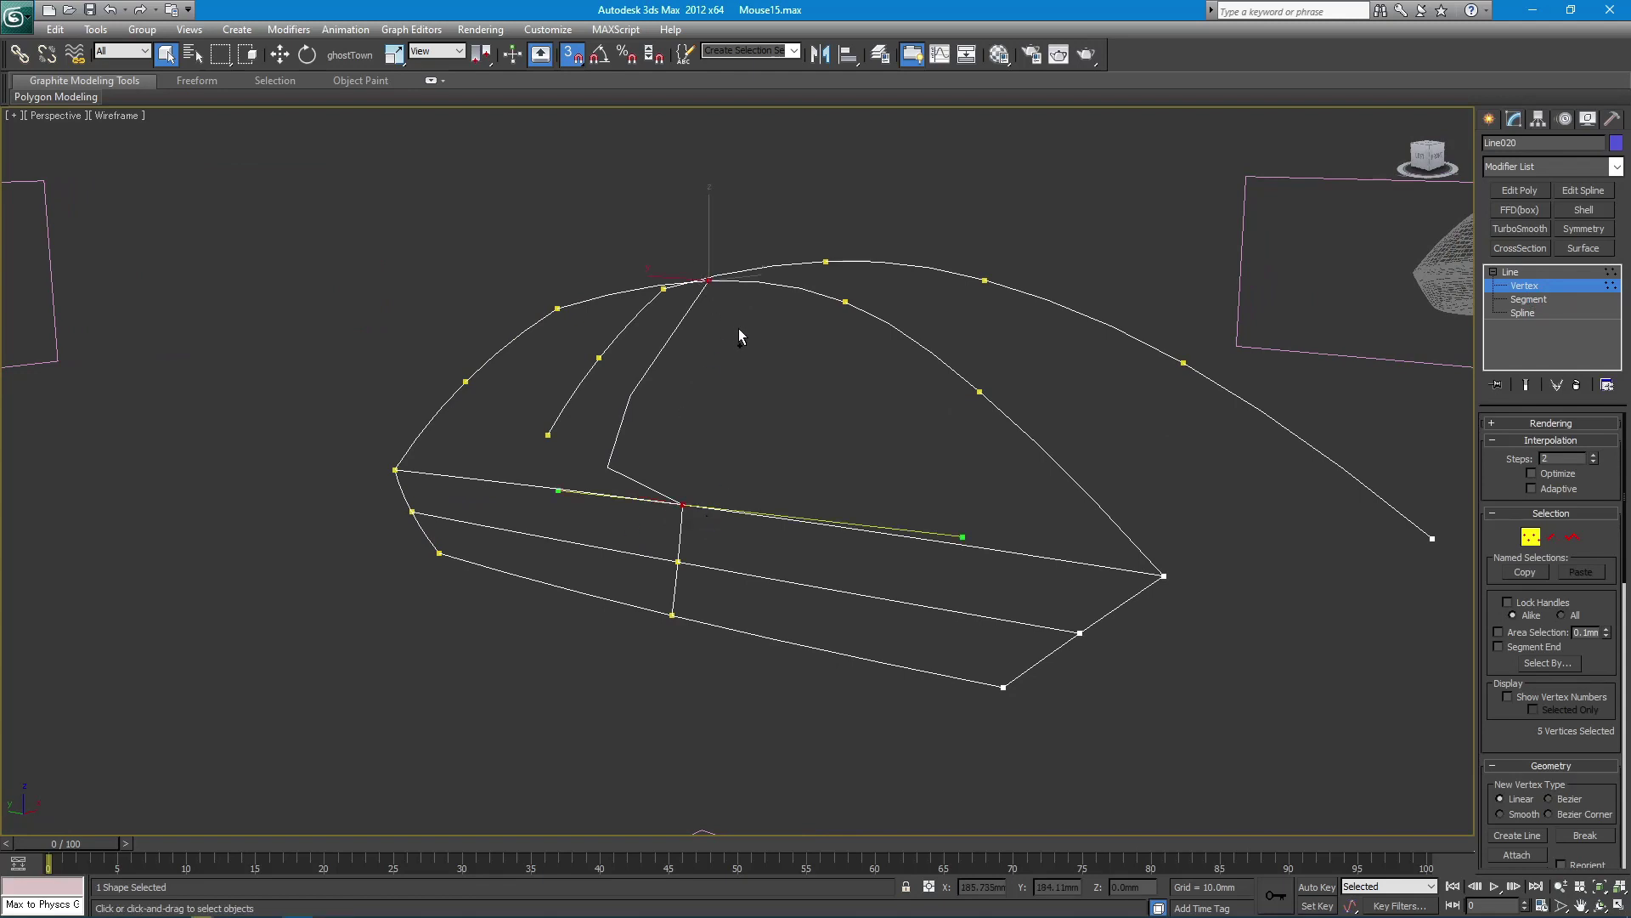
pyautogui.rightClick(834, 427)
pyautogui.click(769, 350)
pyautogui.click(838, 446)
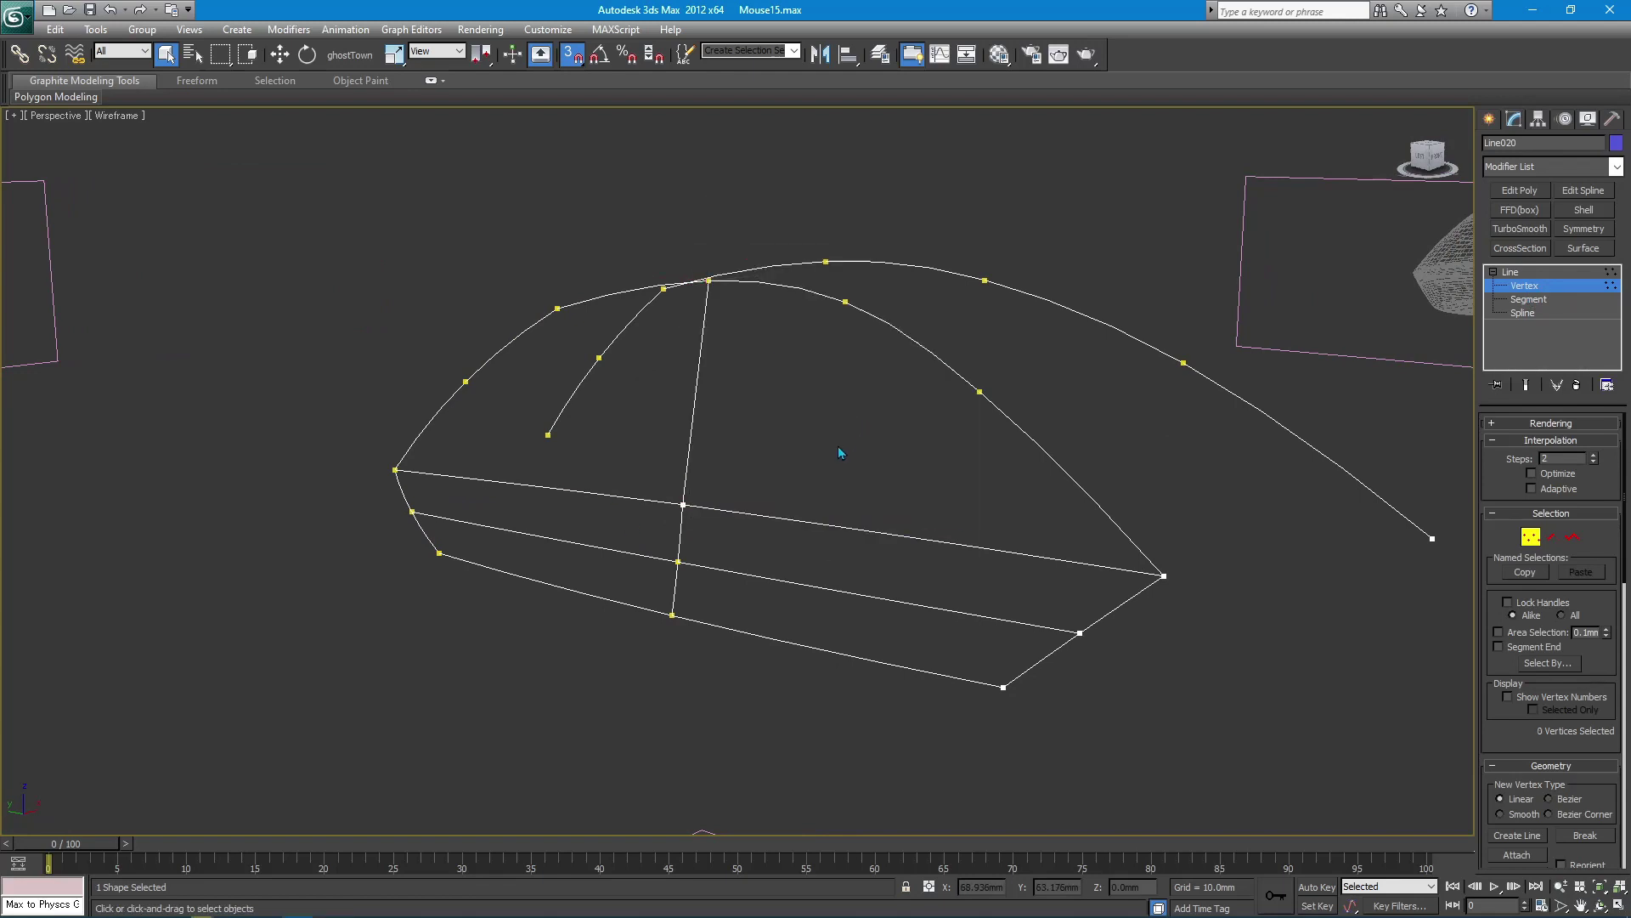
# - Switch from Create Line to inserting connected points along the cage segments
pyautogui.rightClick(838, 446)
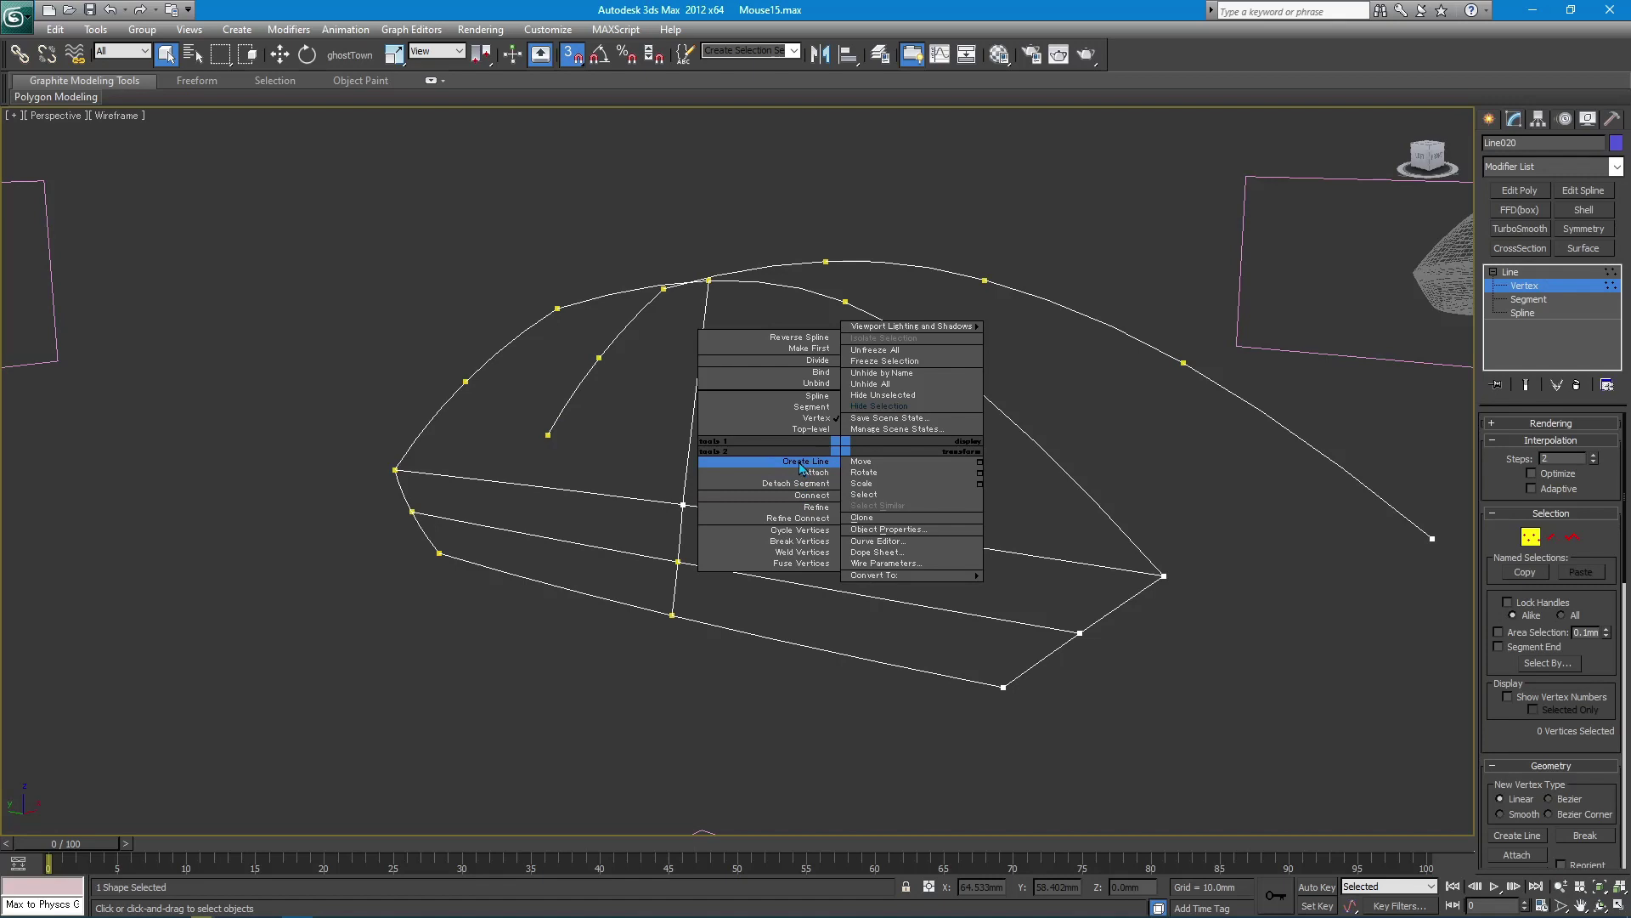
pyautogui.click(802, 462)
pyautogui.rightClick(854, 444)
pyautogui.rightClick(782, 381)
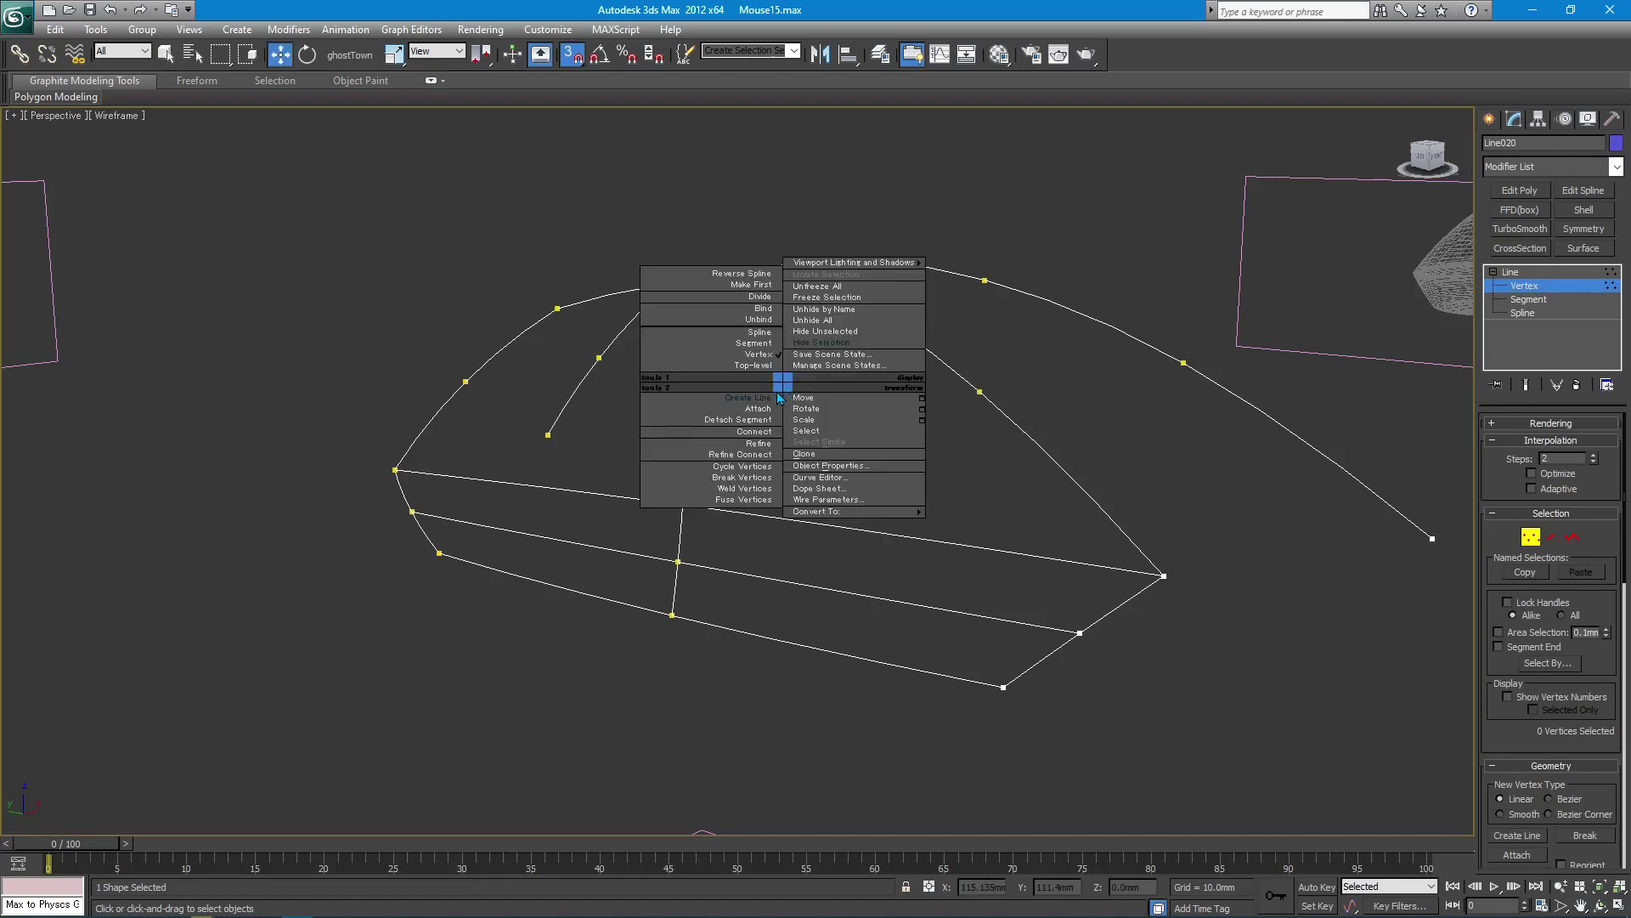
pyautogui.click(742, 455)
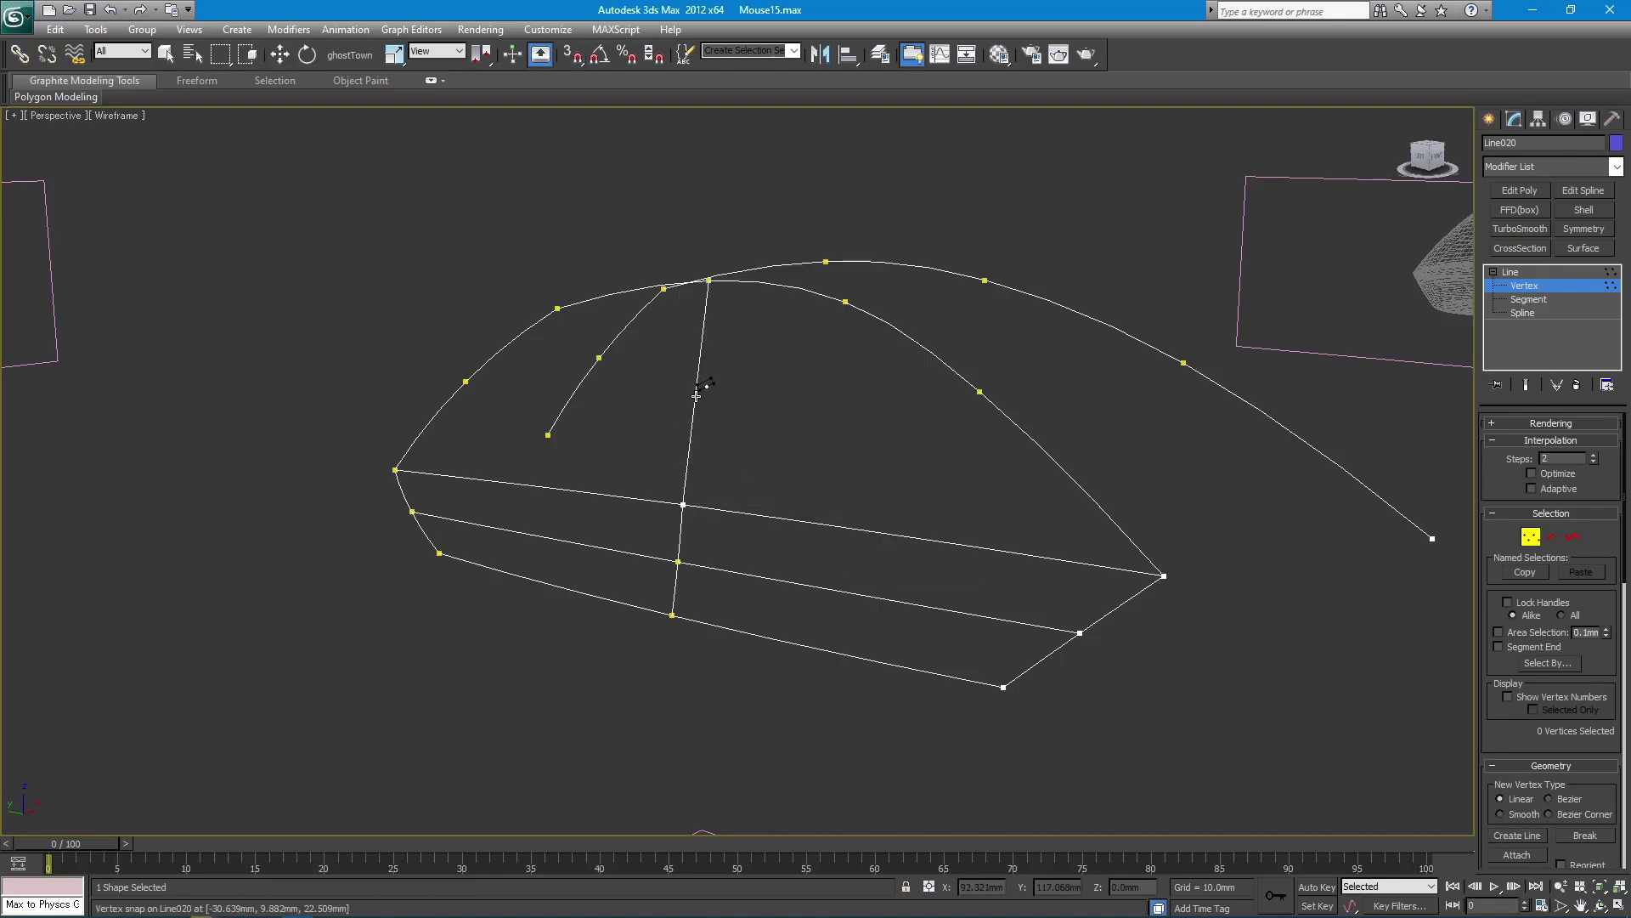
# - Draw a snapped cross line over the top, from the right side vertex to the left curve
pyautogui.rightClick(900, 444)
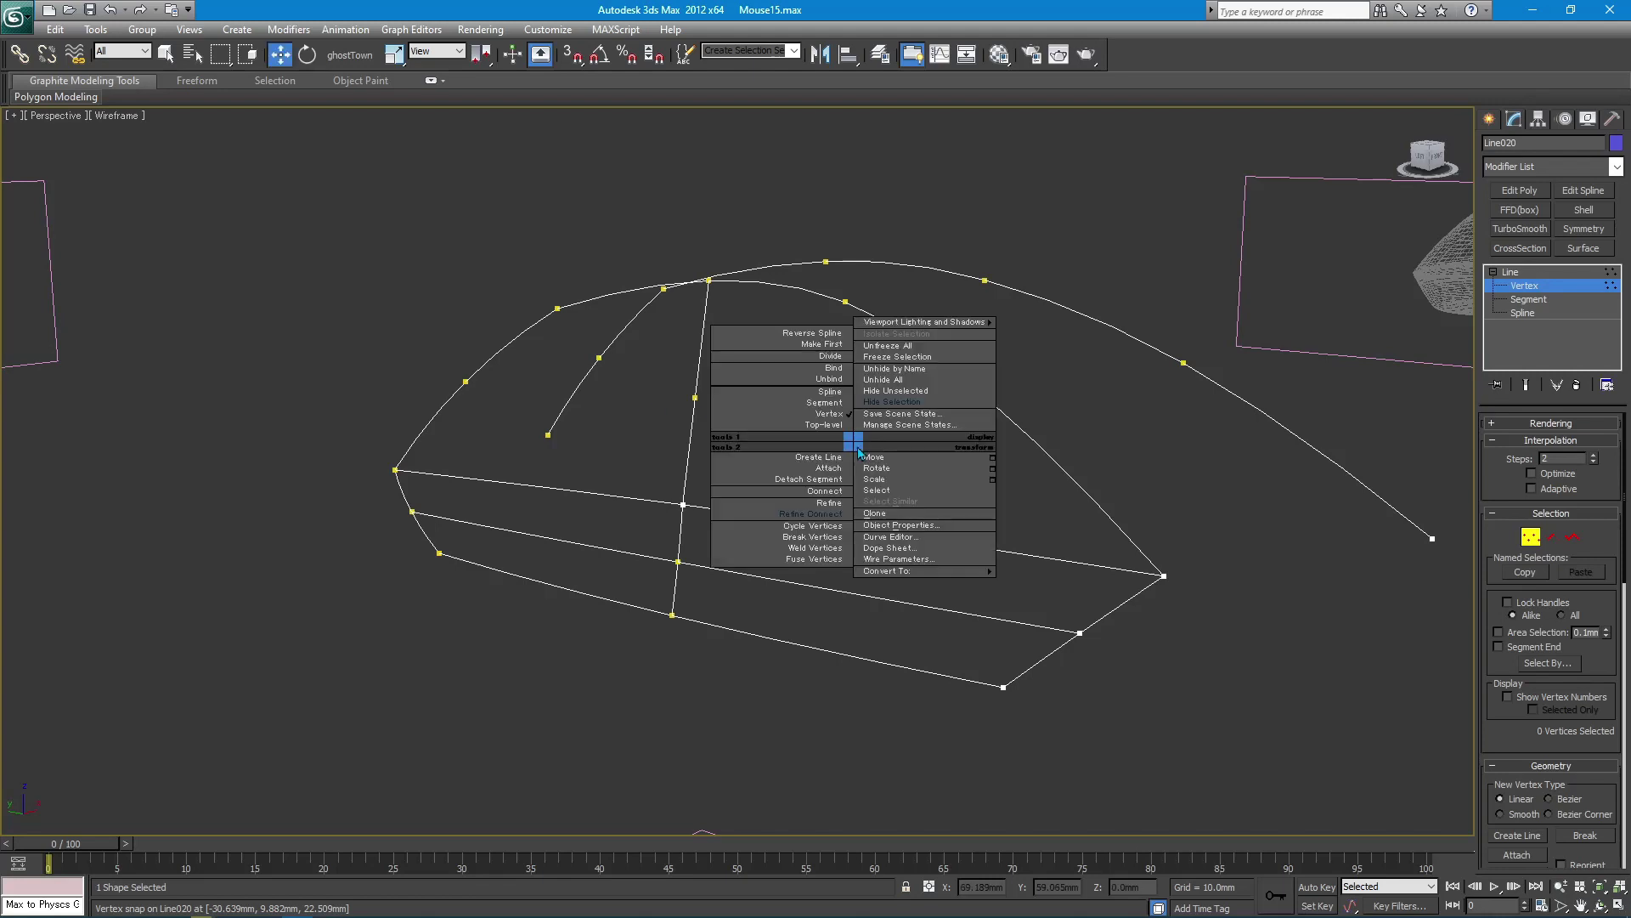
pyautogui.click(836, 461)
pyautogui.press('s')
pyautogui.click(972, 399)
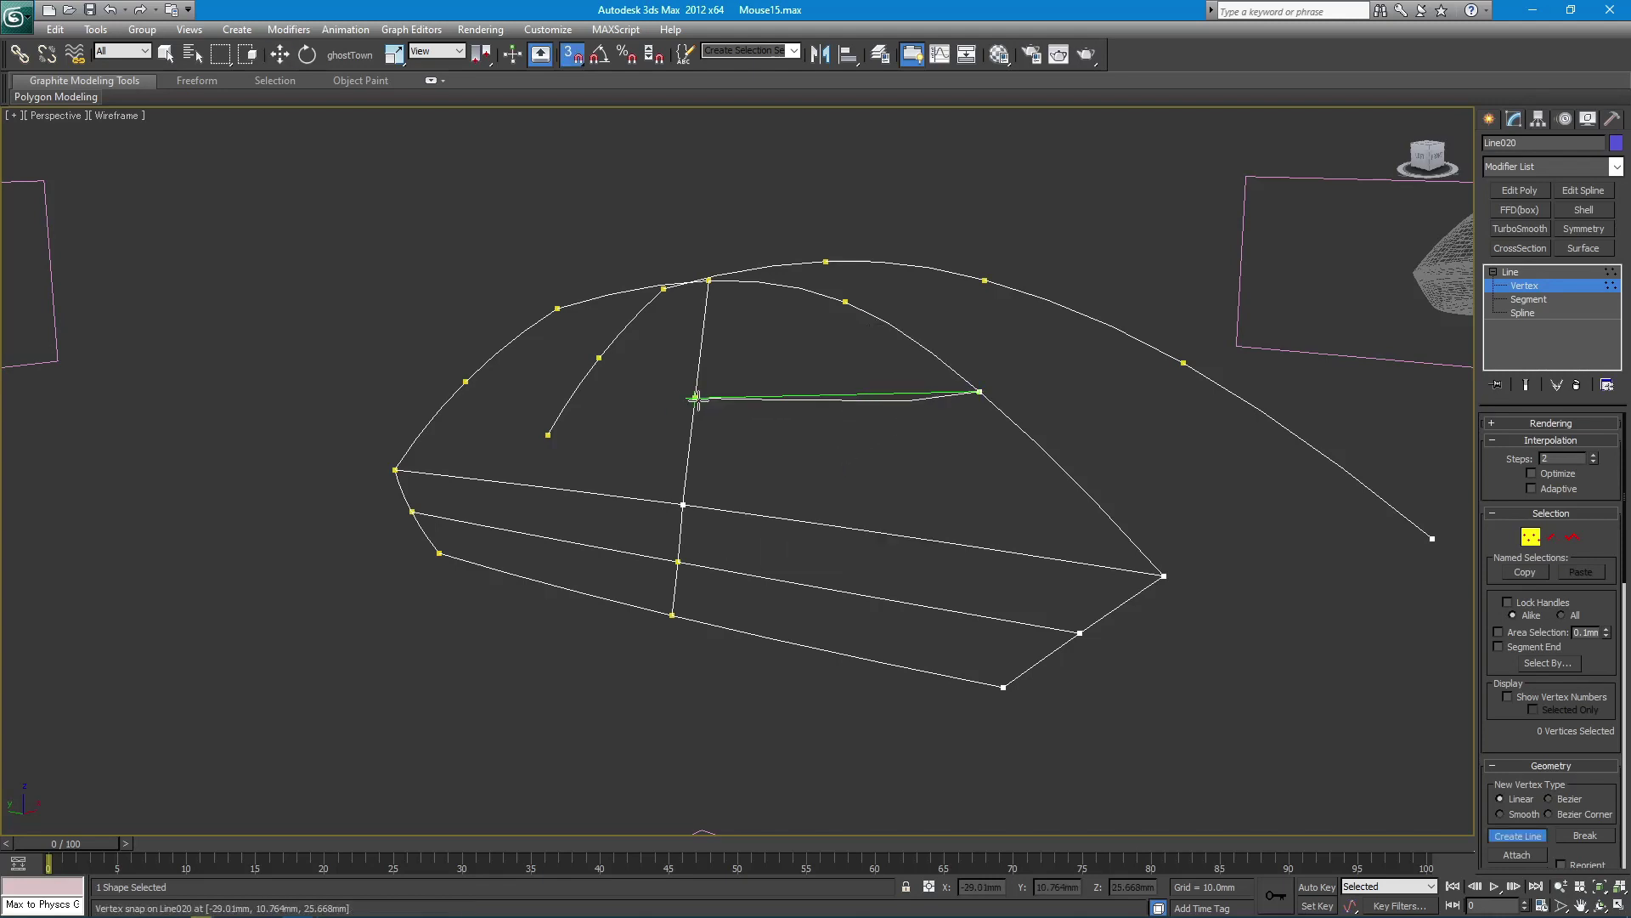
pyautogui.moveTo(465, 381); pyautogui.dragTo(641, 418)
pyautogui.rightClick(641, 418)
pyautogui.click(166, 54)
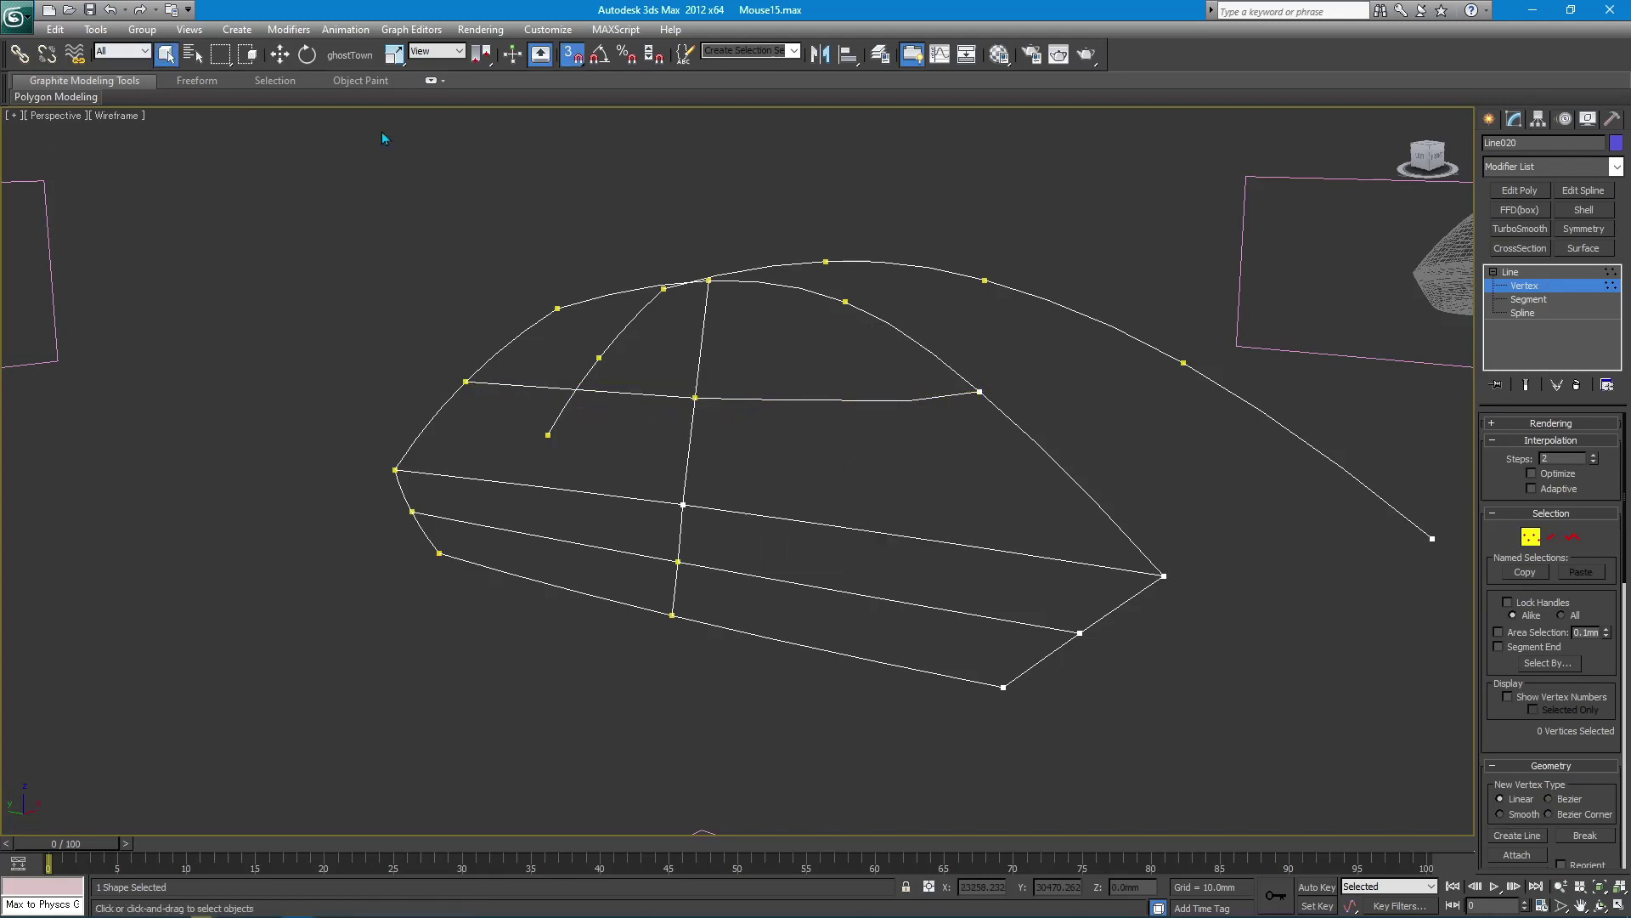
# - Change the curve type of the cross line's middle vertices, then select its right end vertex
pyautogui.keyDown('alt'); pyautogui.moveTo(380, 131); pyautogui.dragTo(613, 308, button='middle'); pyautogui.keyUp('alt')
pyautogui.moveTo(605, 389); pyautogui.dragTo(673, 440)
pyautogui.rightClick(744, 438)
pyautogui.click(709, 365)
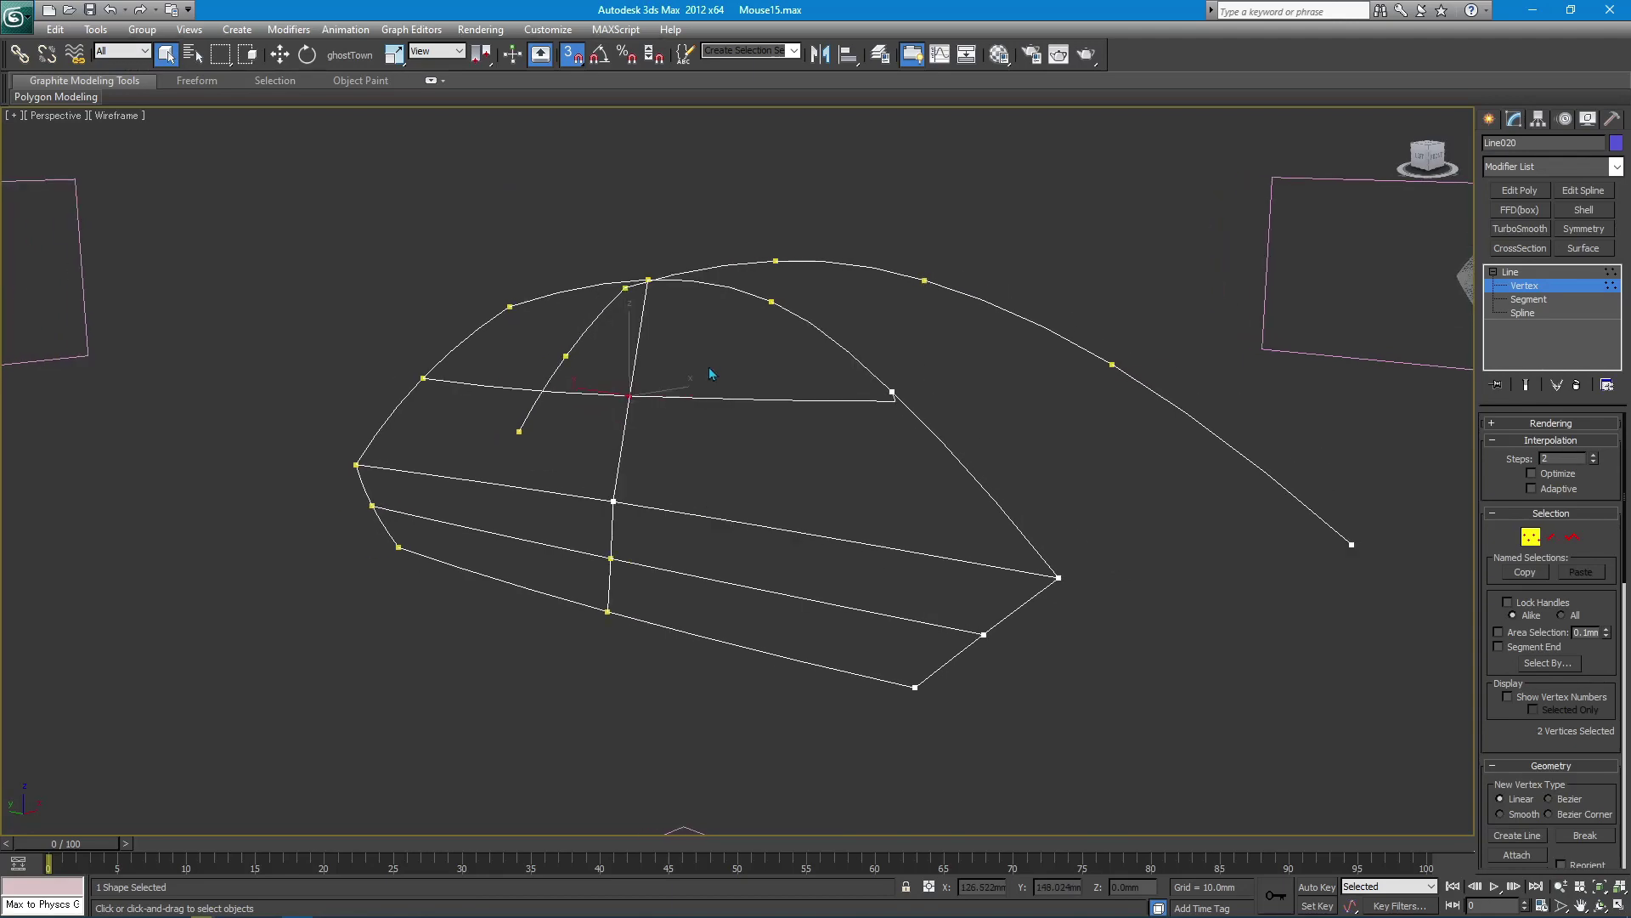
pyautogui.click(892, 392)
# - Change the end vertex's curve type, then raise the two top vertices slightly in Left view
pyautogui.rightClick(490, 427)
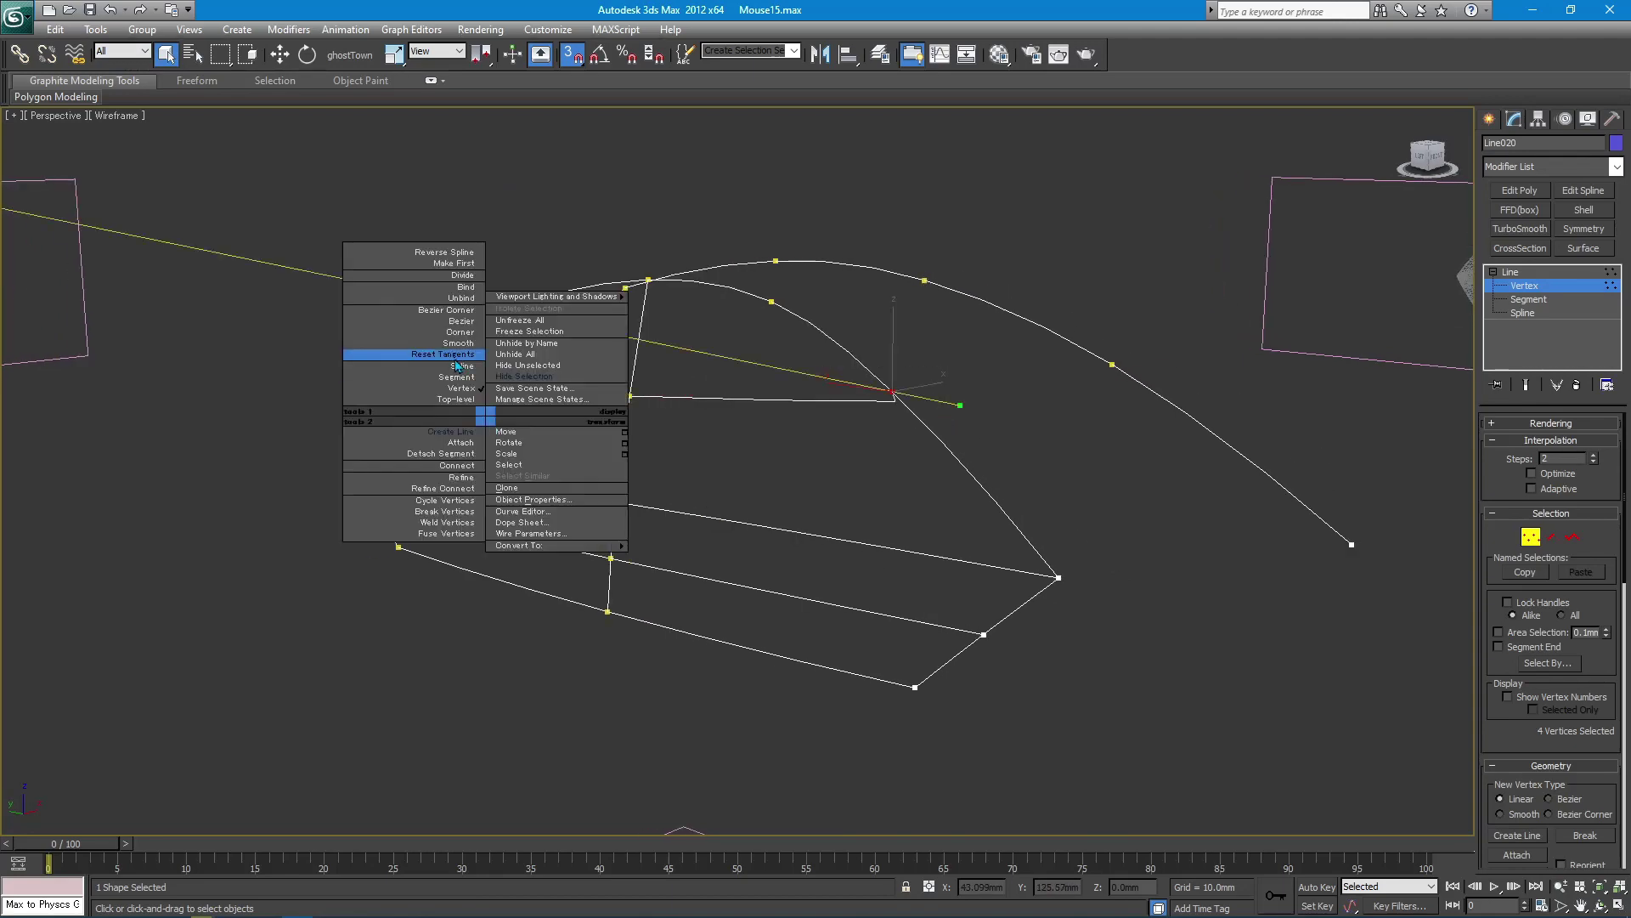
pyautogui.click(451, 349)
pyautogui.press('l')
pyautogui.scroll(-2, 782, 446)
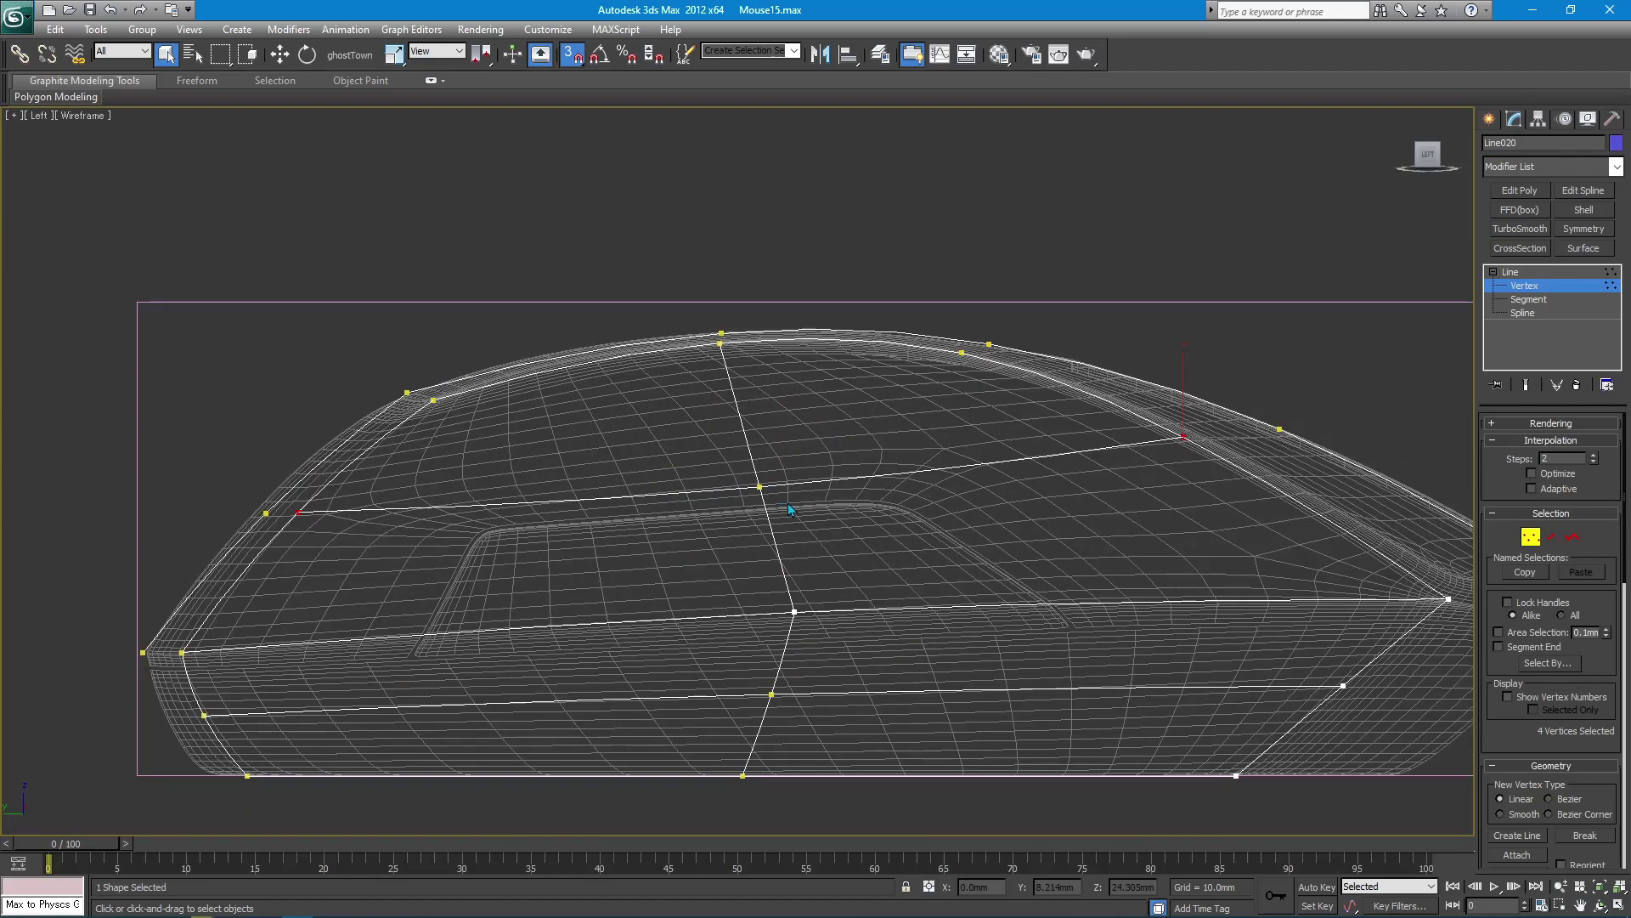
pyautogui.press('w')
pyautogui.press('s')
pyautogui.moveTo(761, 443); pyautogui.dragTo(764, 425)
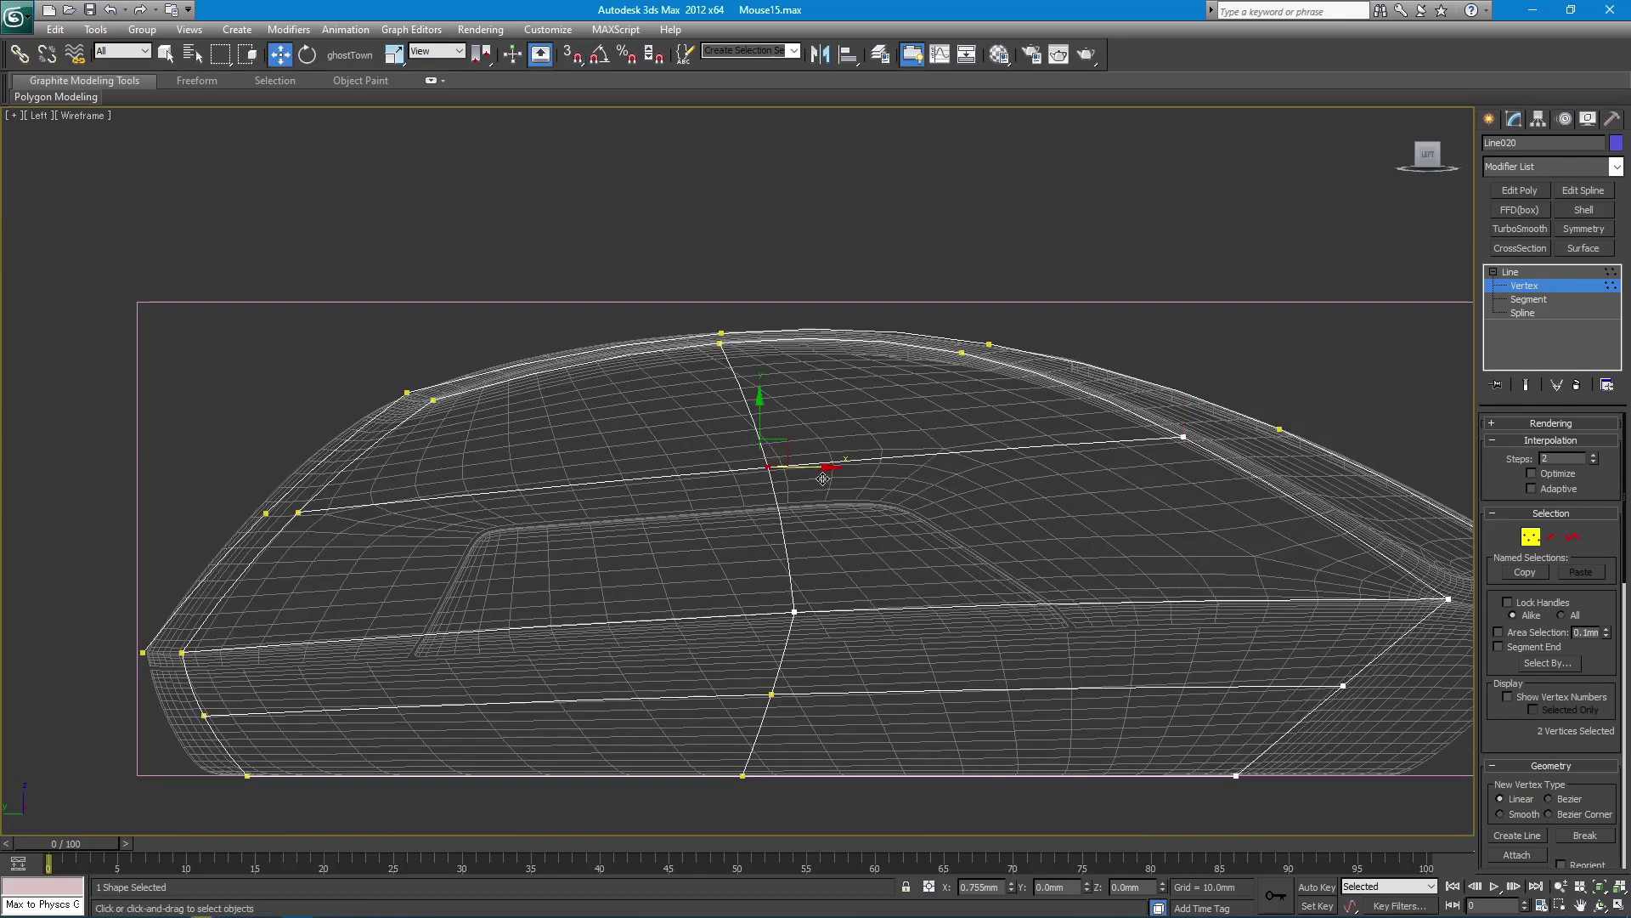
pyautogui.click(950, 522)
pyautogui.press('q')
# - Check the raised vertices in Front view, then return to Perspective to see the whole cage
pyautogui.press('f')
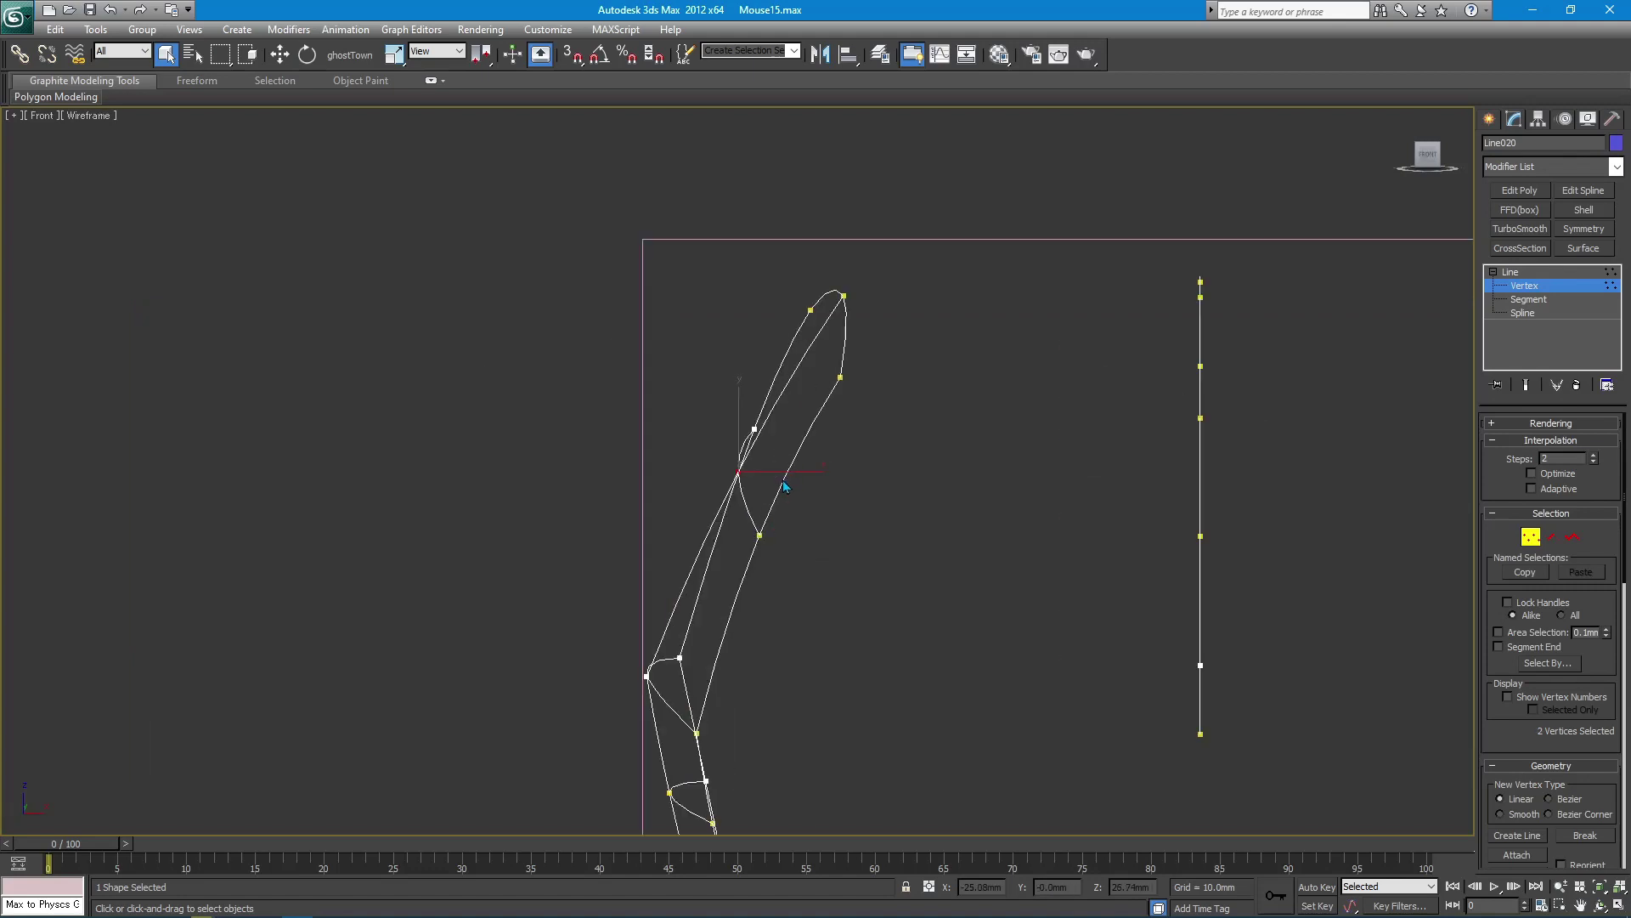
pyautogui.press('w')
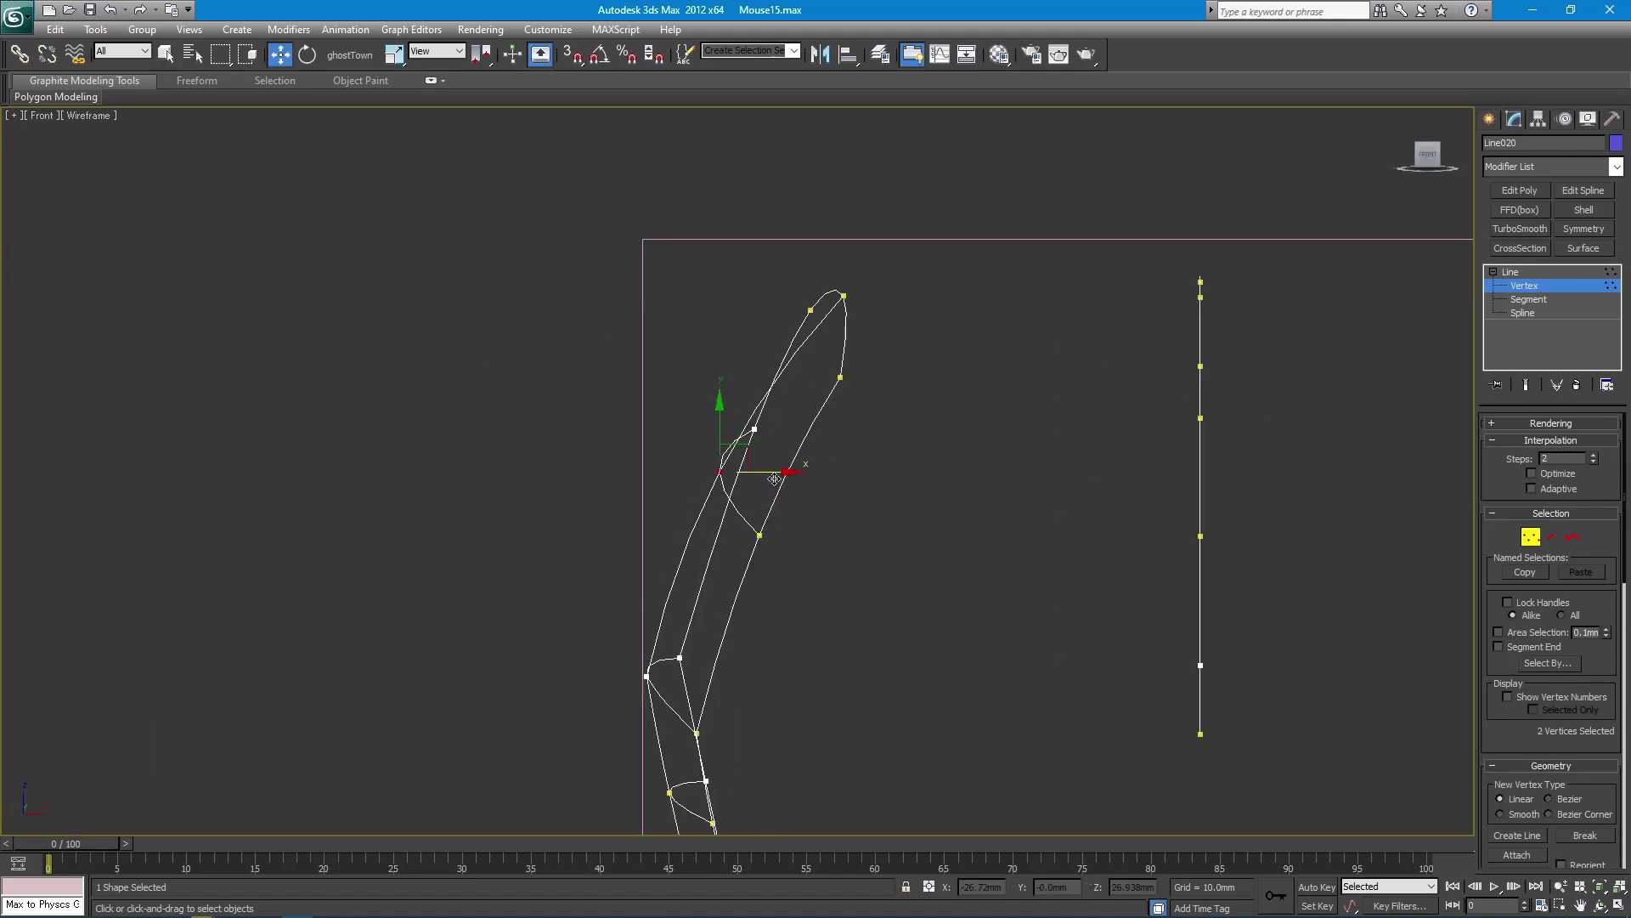
pyautogui.click(836, 531)
pyautogui.press('q')
pyautogui.press('p')
pyautogui.scroll(-5, 798, 516)
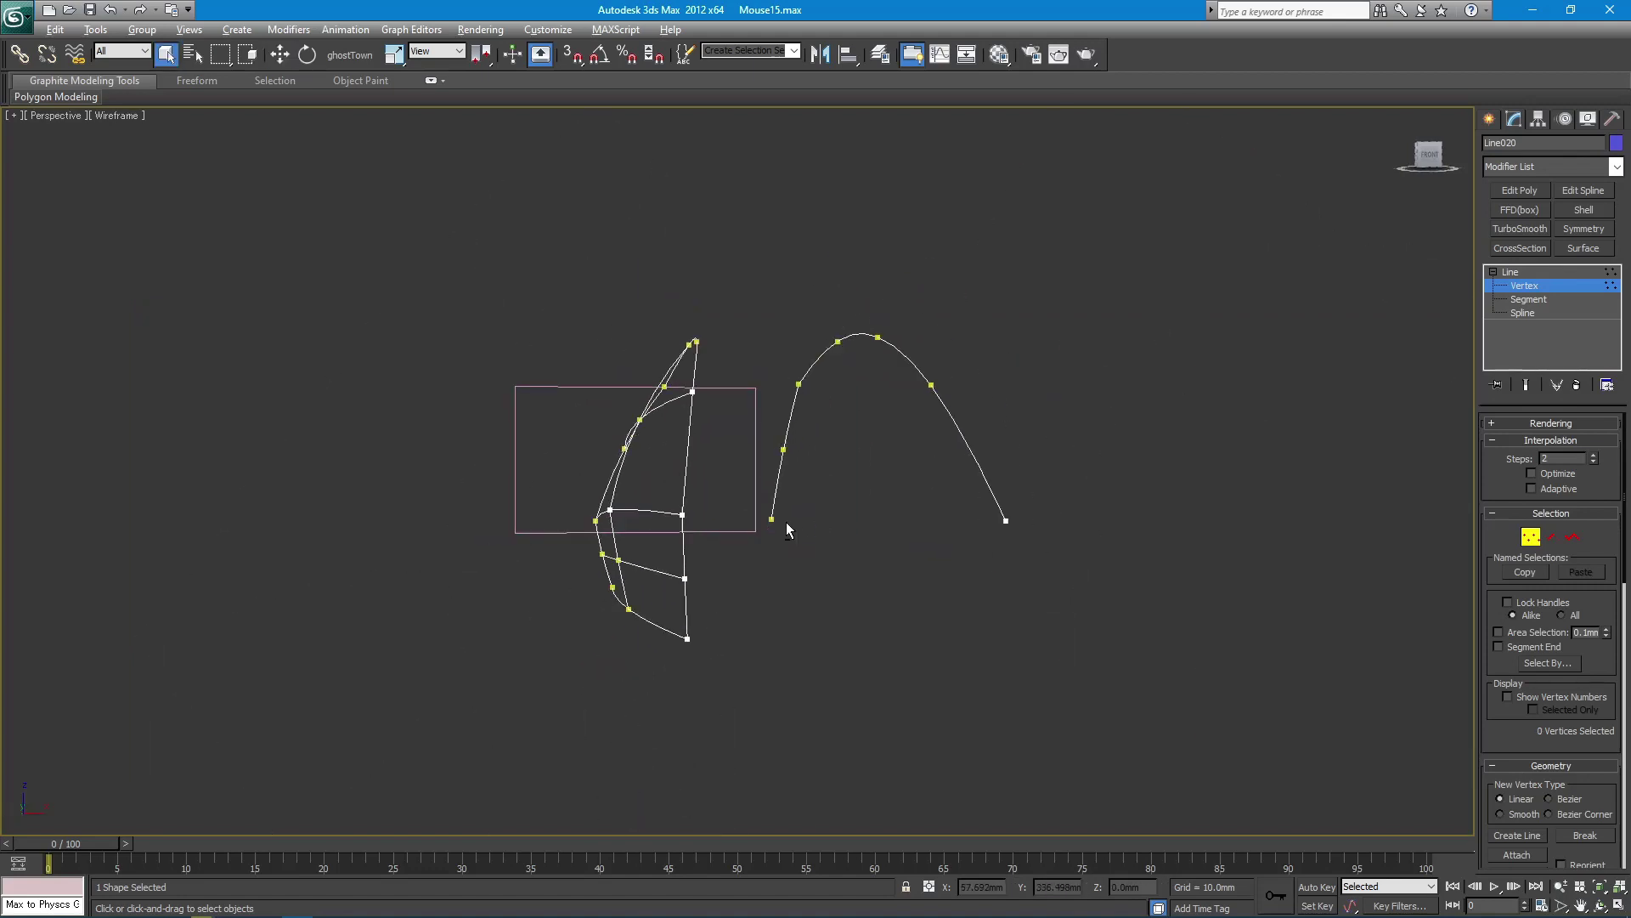
pyautogui.moveTo(787, 521)
pyautogui.keyDown('alt'); pyautogui.mouseDown(button='middle')
pyautogui.moveTo(810, 517)
pyautogui.moveTo(797, 513)
pyautogui.mouseUp(button='middle'); pyautogui.keyUp('alt')
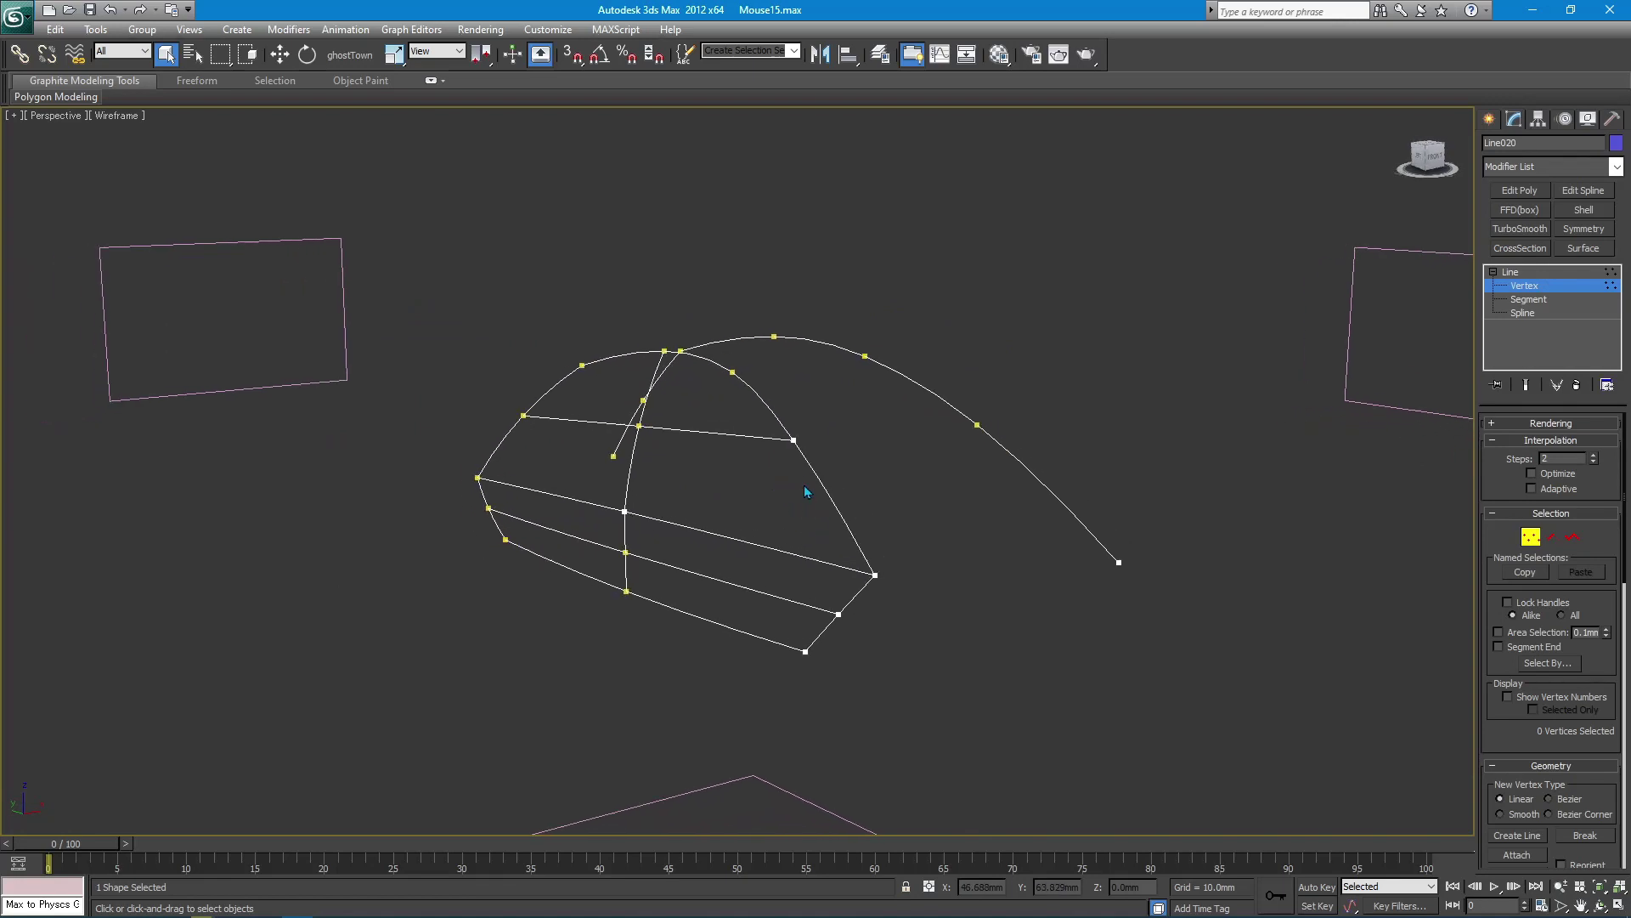
# - Snap the small three-point rear spline onto the end of the tail curve
pyautogui.click(1536, 302)
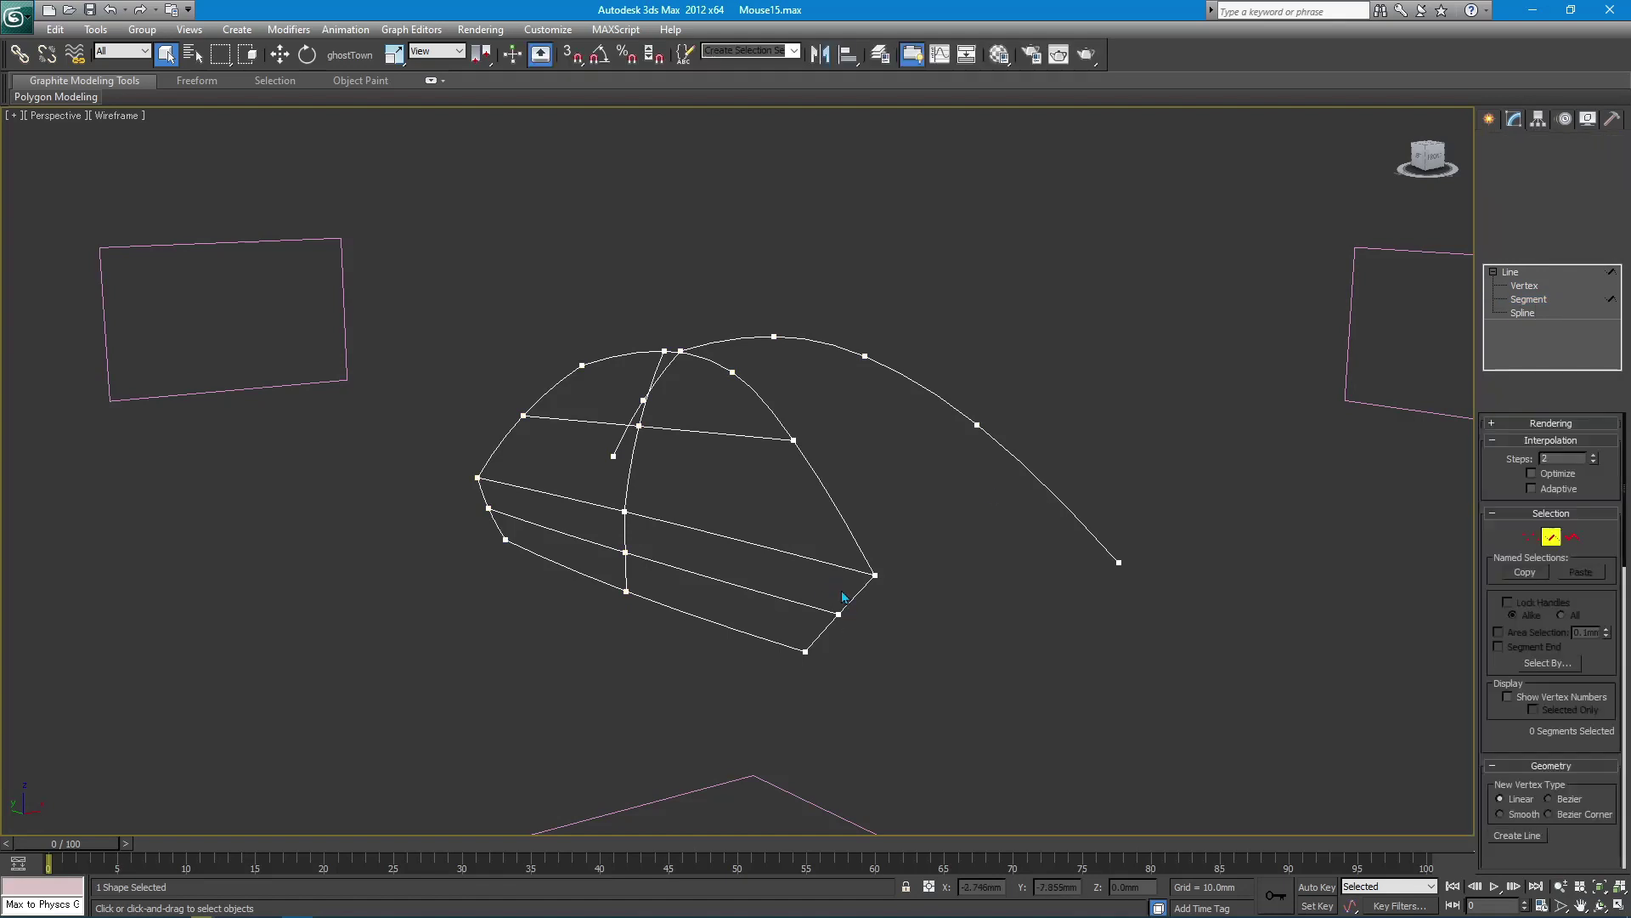
pyautogui.click(855, 595)
pyautogui.click(1527, 315)
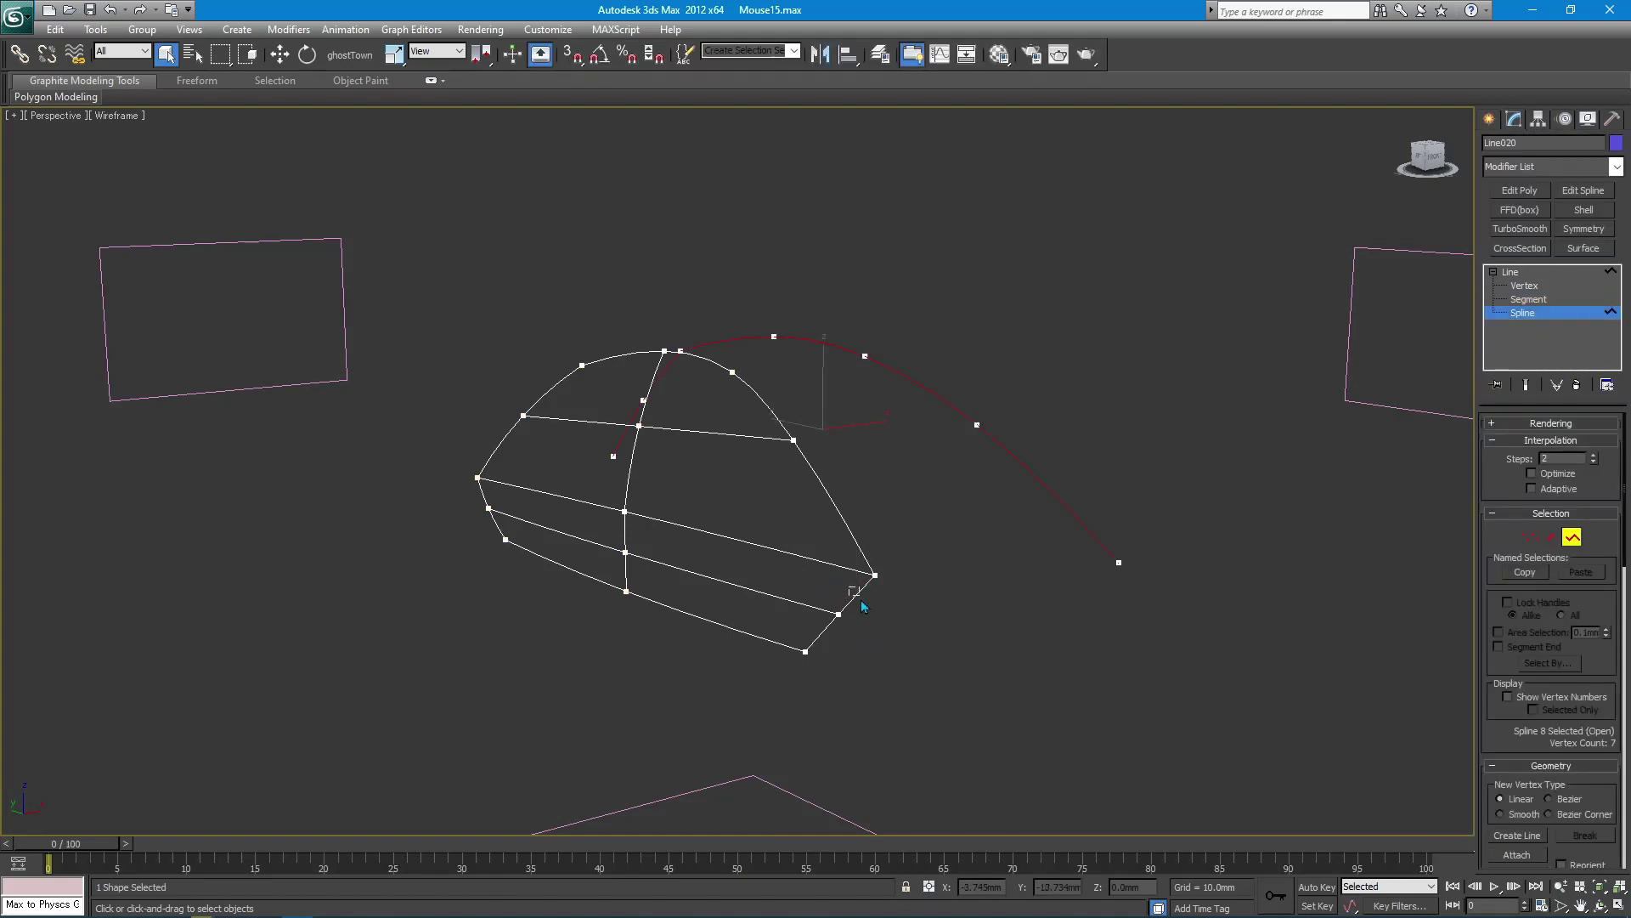
pyautogui.click(859, 604)
pyautogui.press('w')
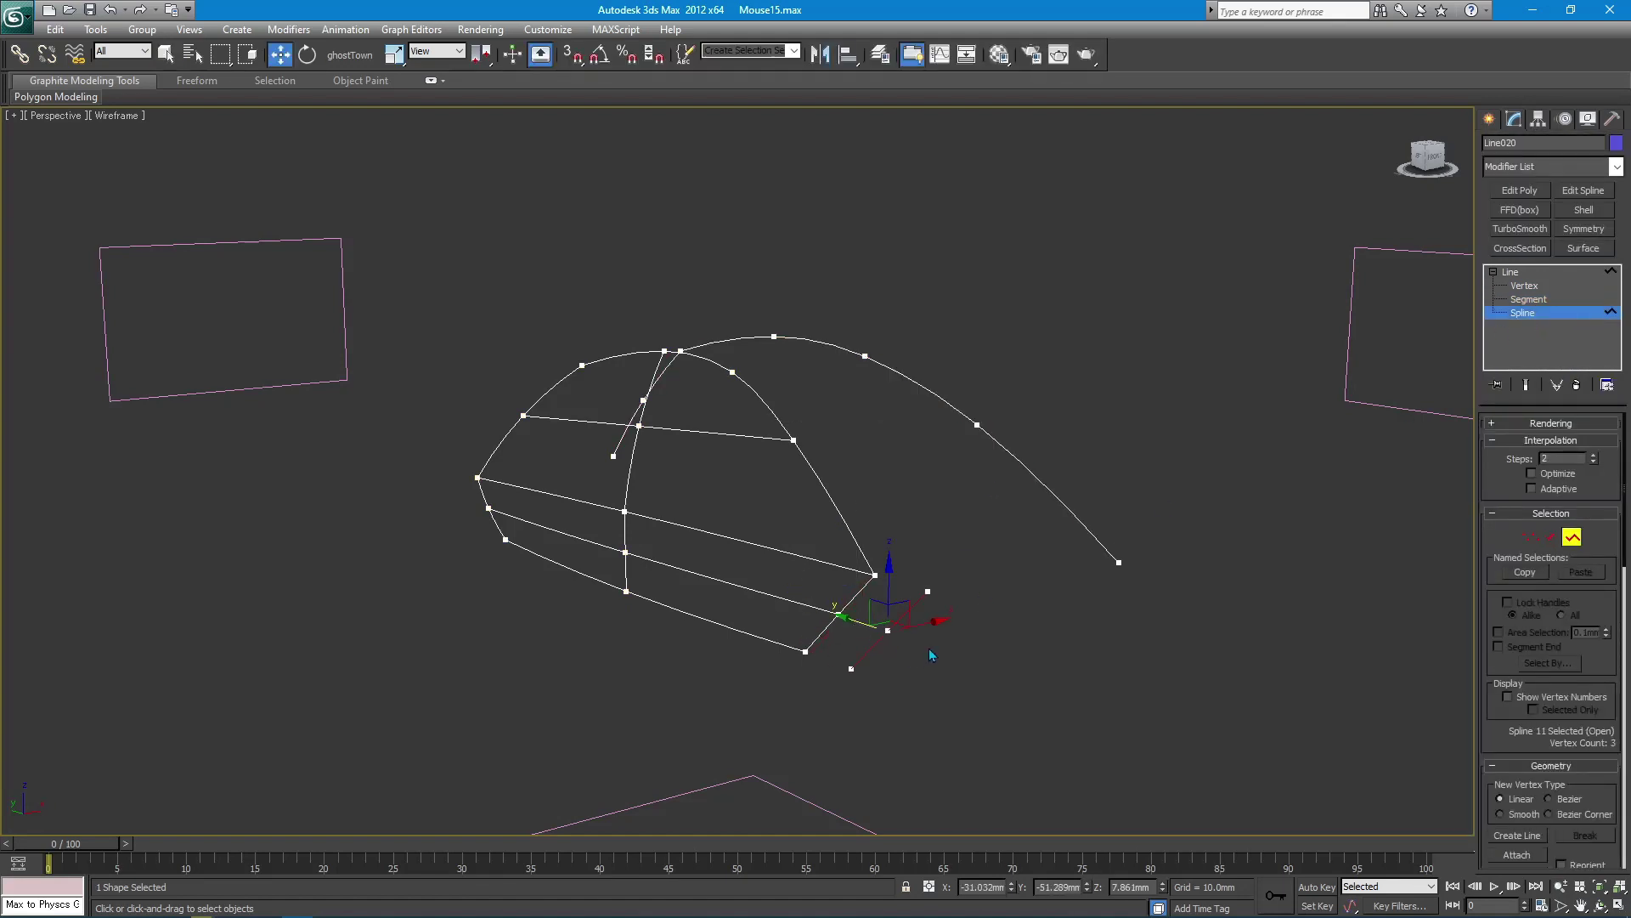
pyautogui.press('s')
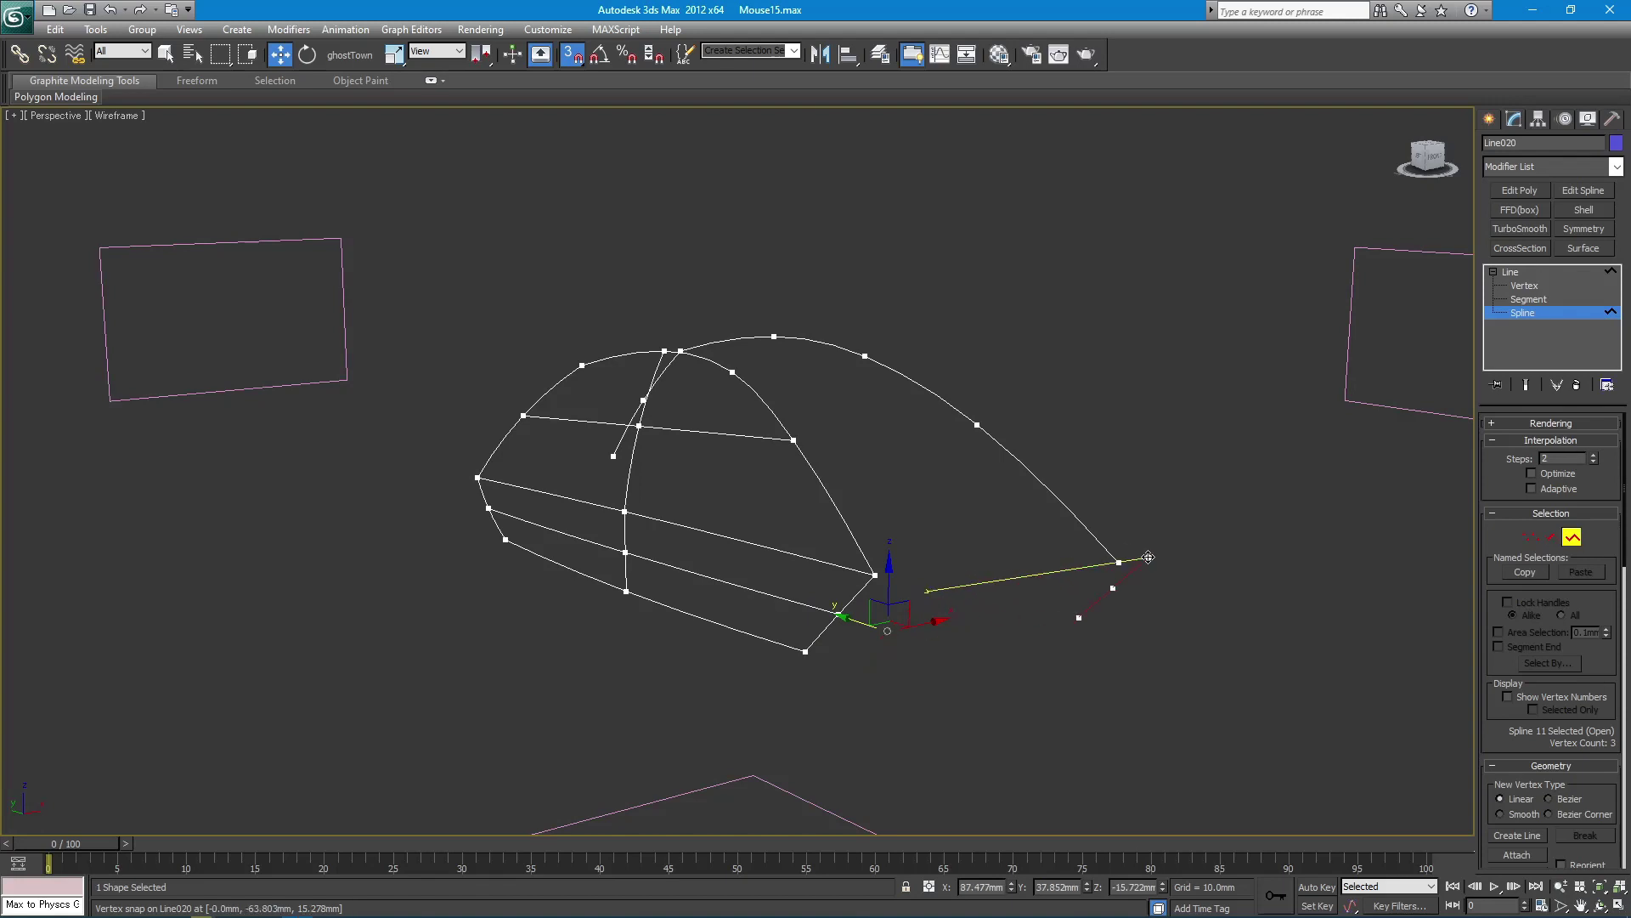
pyautogui.moveTo(925, 593); pyautogui.dragTo(1050, 620)
pyautogui.press('q')
# - At vertex level, select and adjust the small spline's end vertex
pyautogui.hotkey('ctrl', 'b')
pyautogui.press('1')
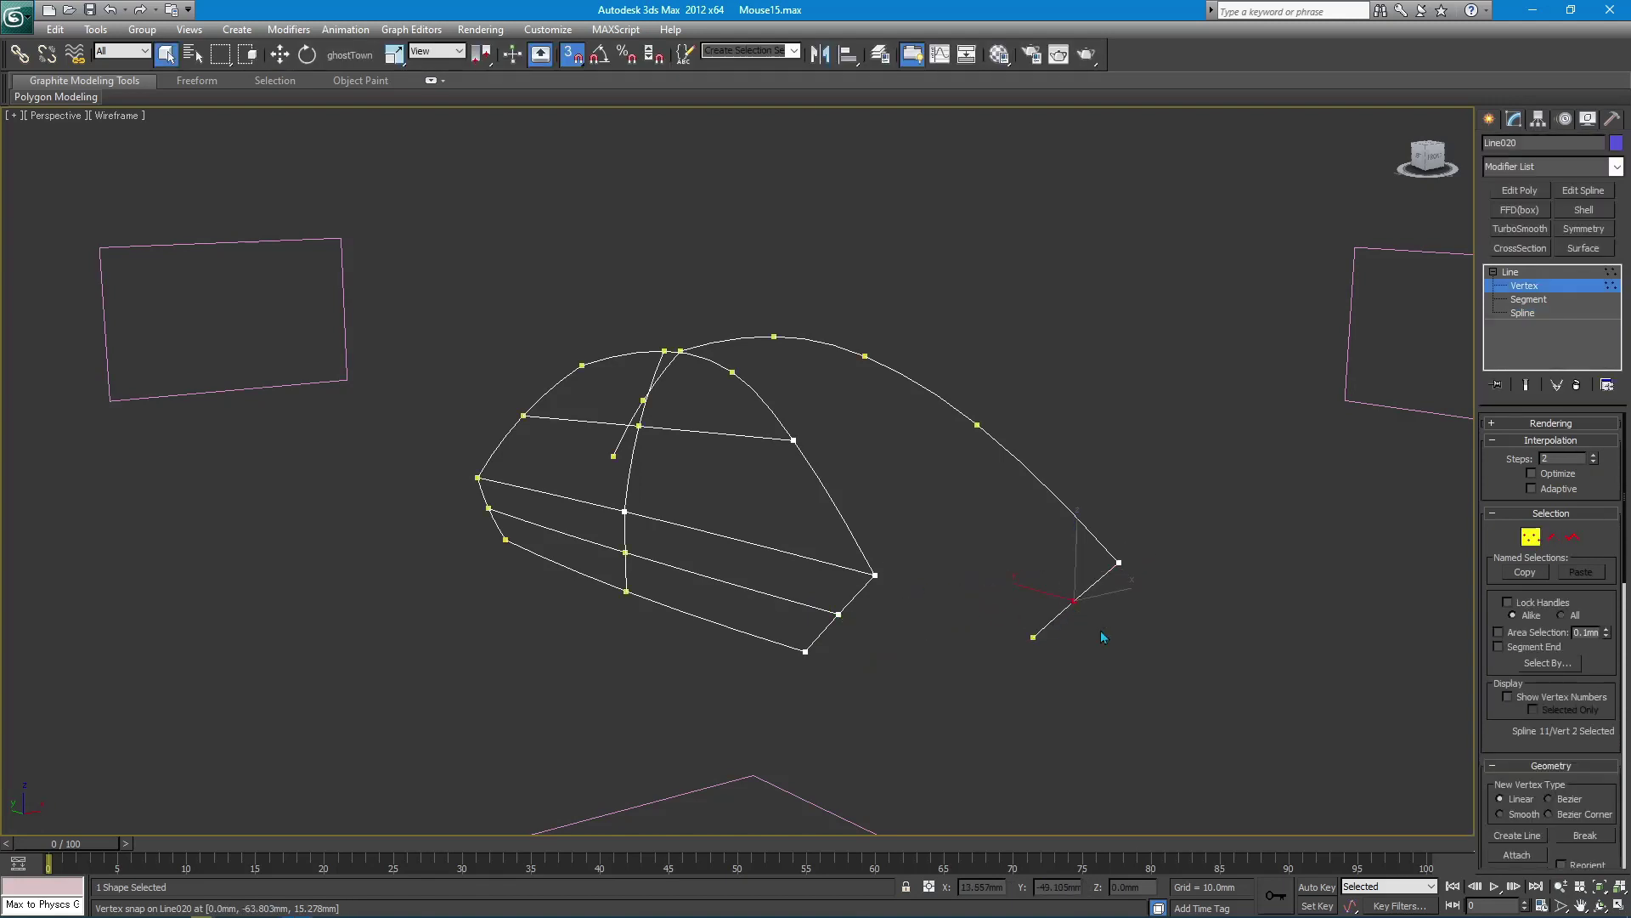
pyautogui.click(1033, 636)
pyautogui.press('w')
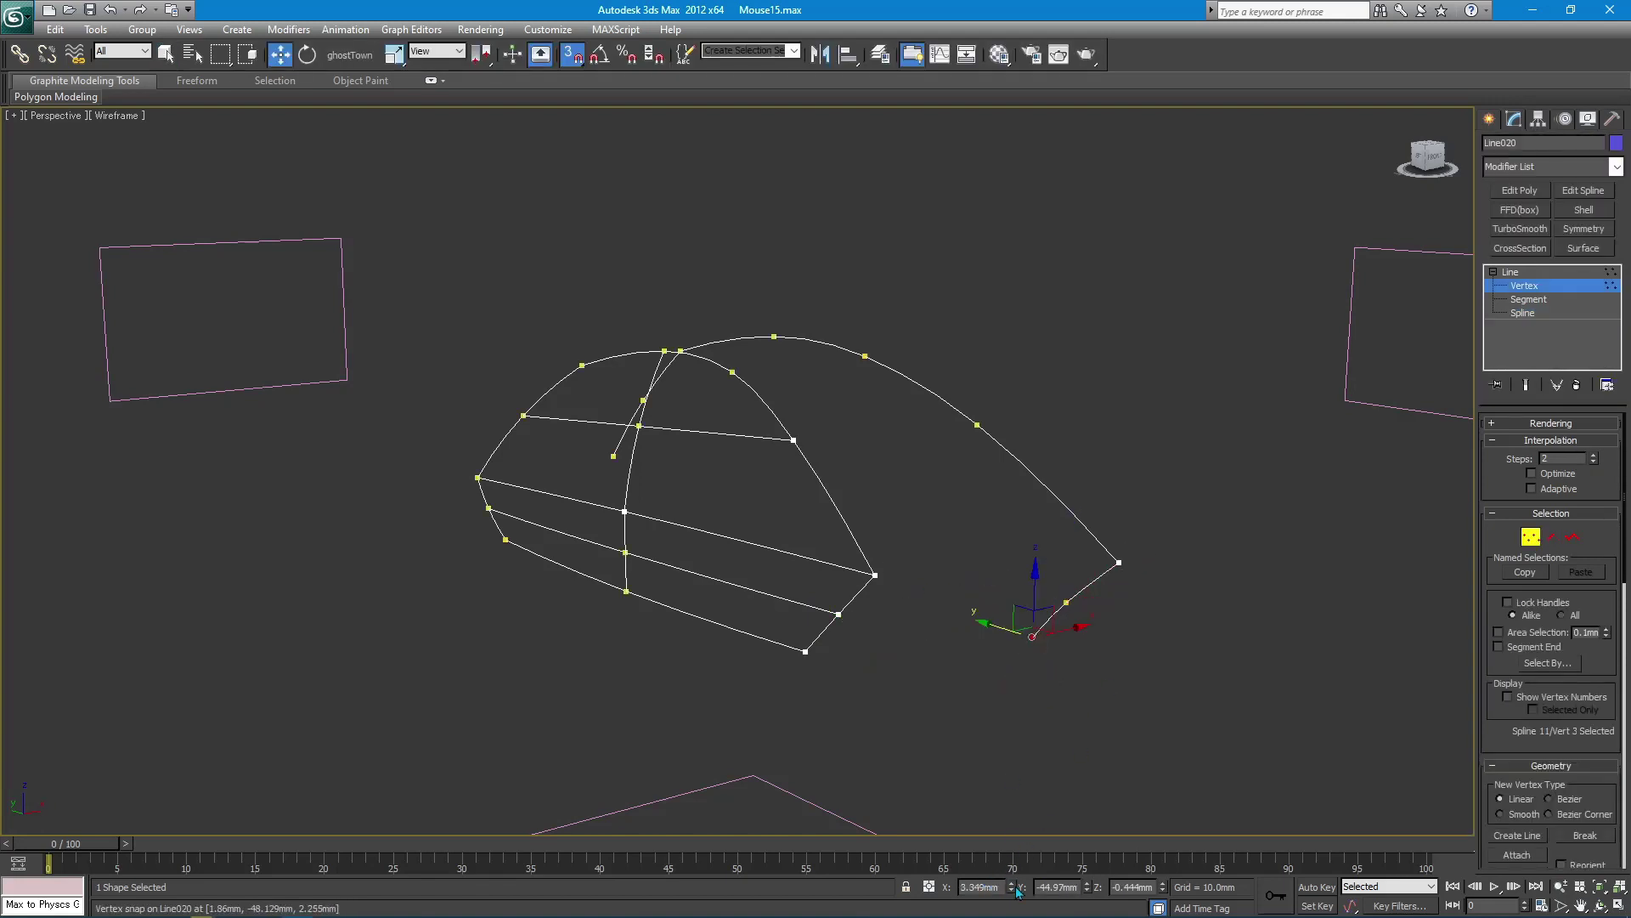
pyautogui.press('q')
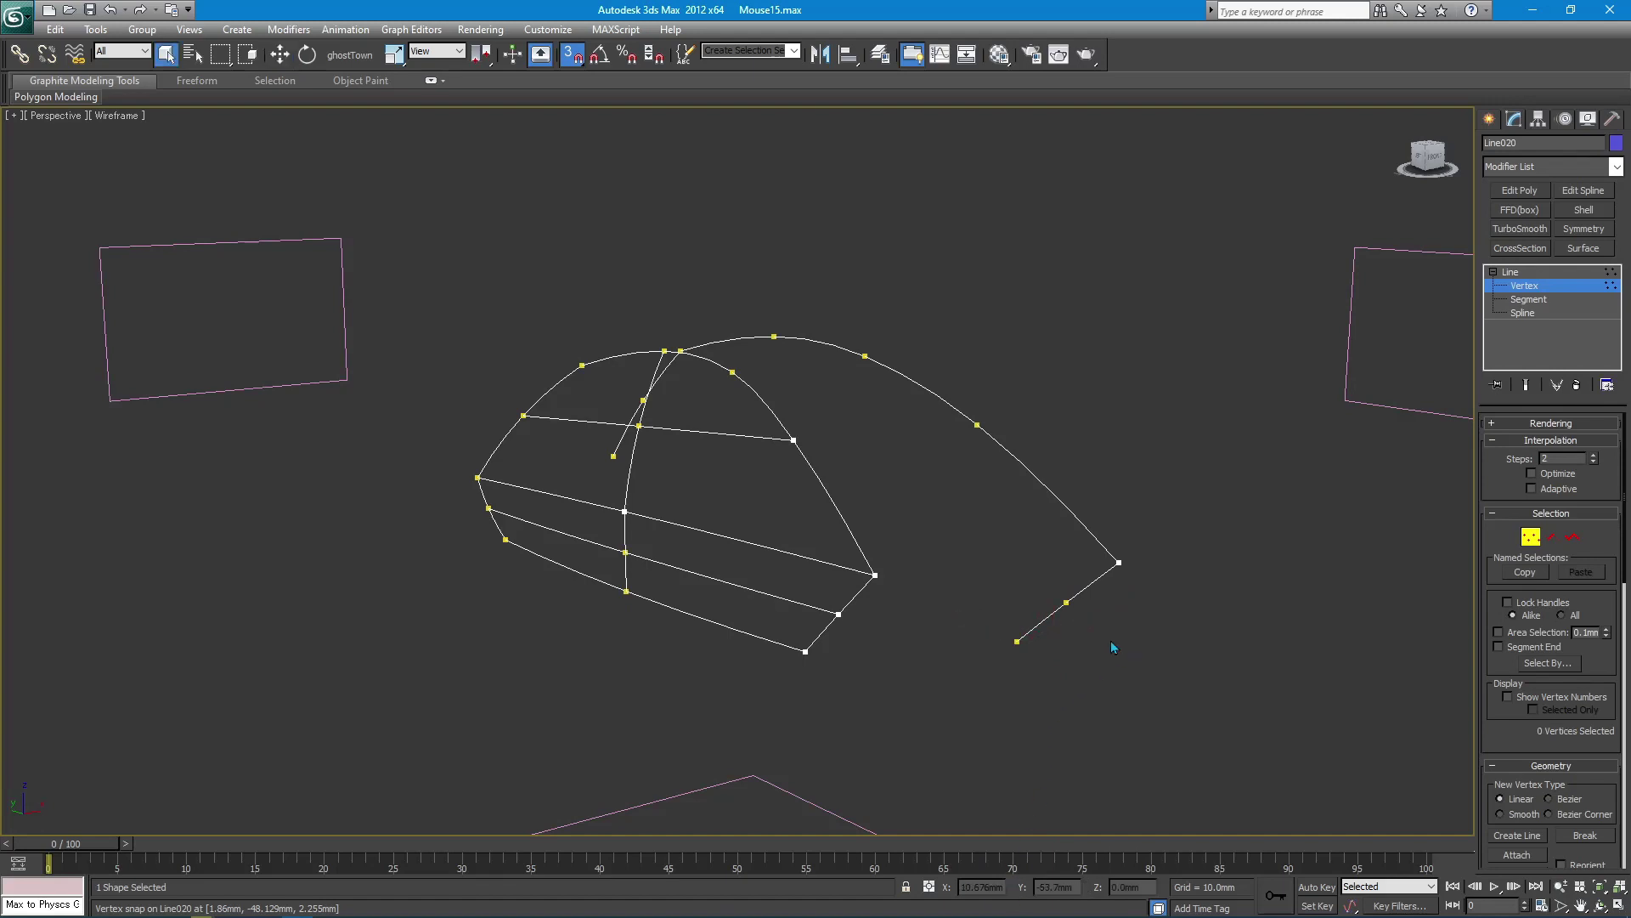
# - Draw three snapped lines joining the tail curve to the side profile, with Corner vertices
pyautogui.rightClick(1110, 643)
pyautogui.click(1045, 643)
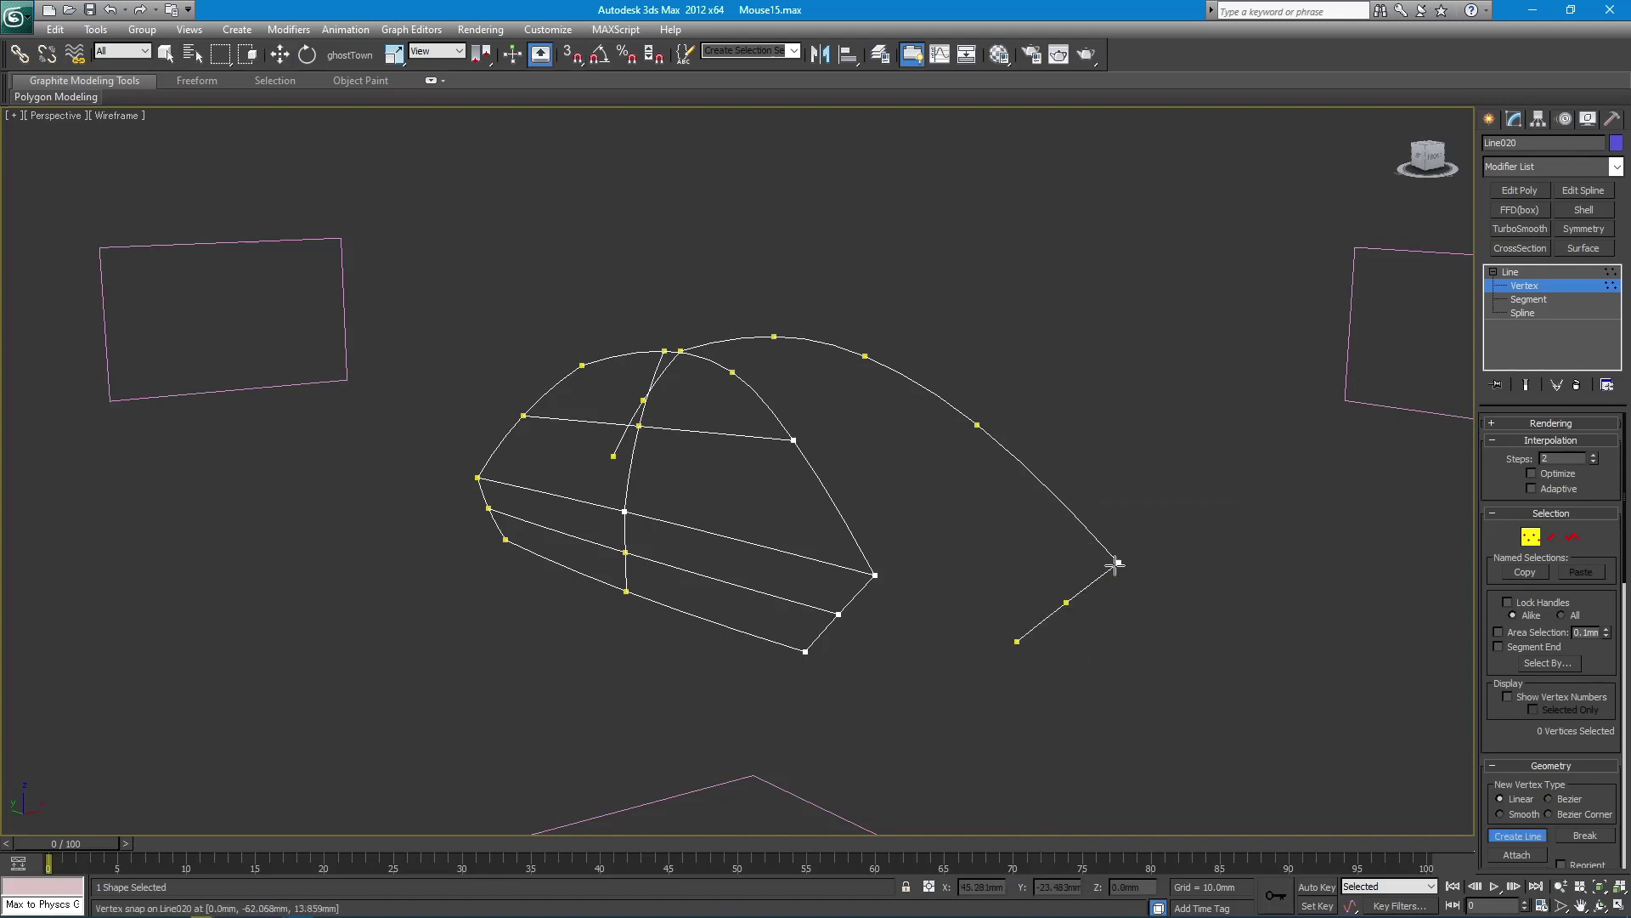
pyautogui.press('s')
pyautogui.click(1119, 562)
pyautogui.click(876, 575)
pyautogui.rightClick(1050, 612)
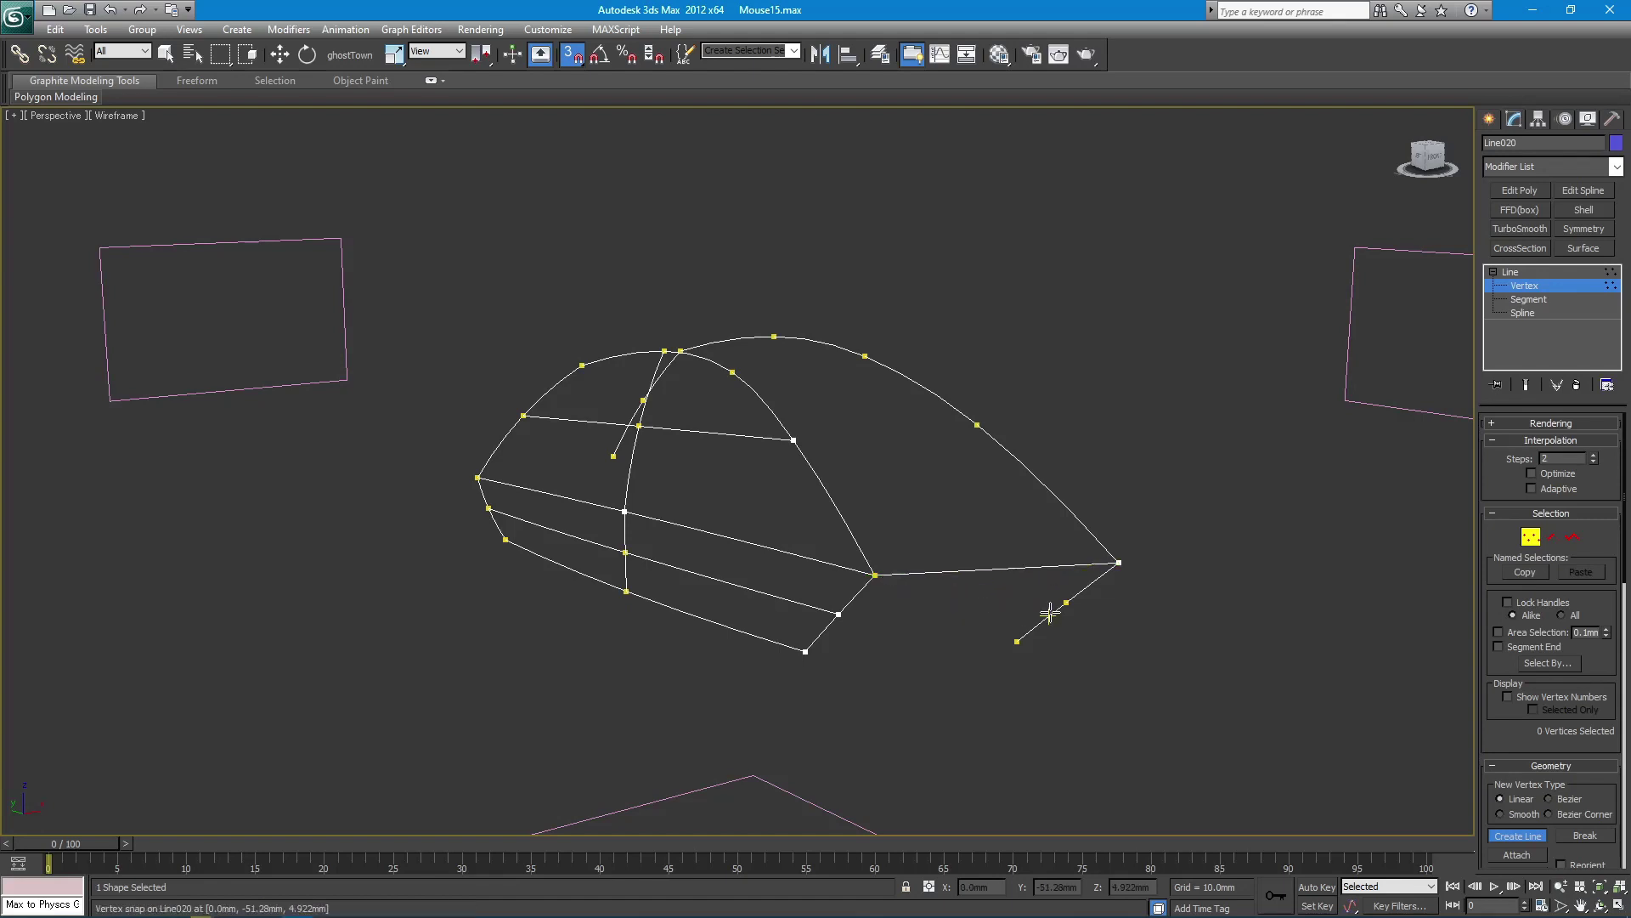
pyautogui.click(1066, 603)
pyautogui.click(838, 613)
pyautogui.rightClick(1016, 639)
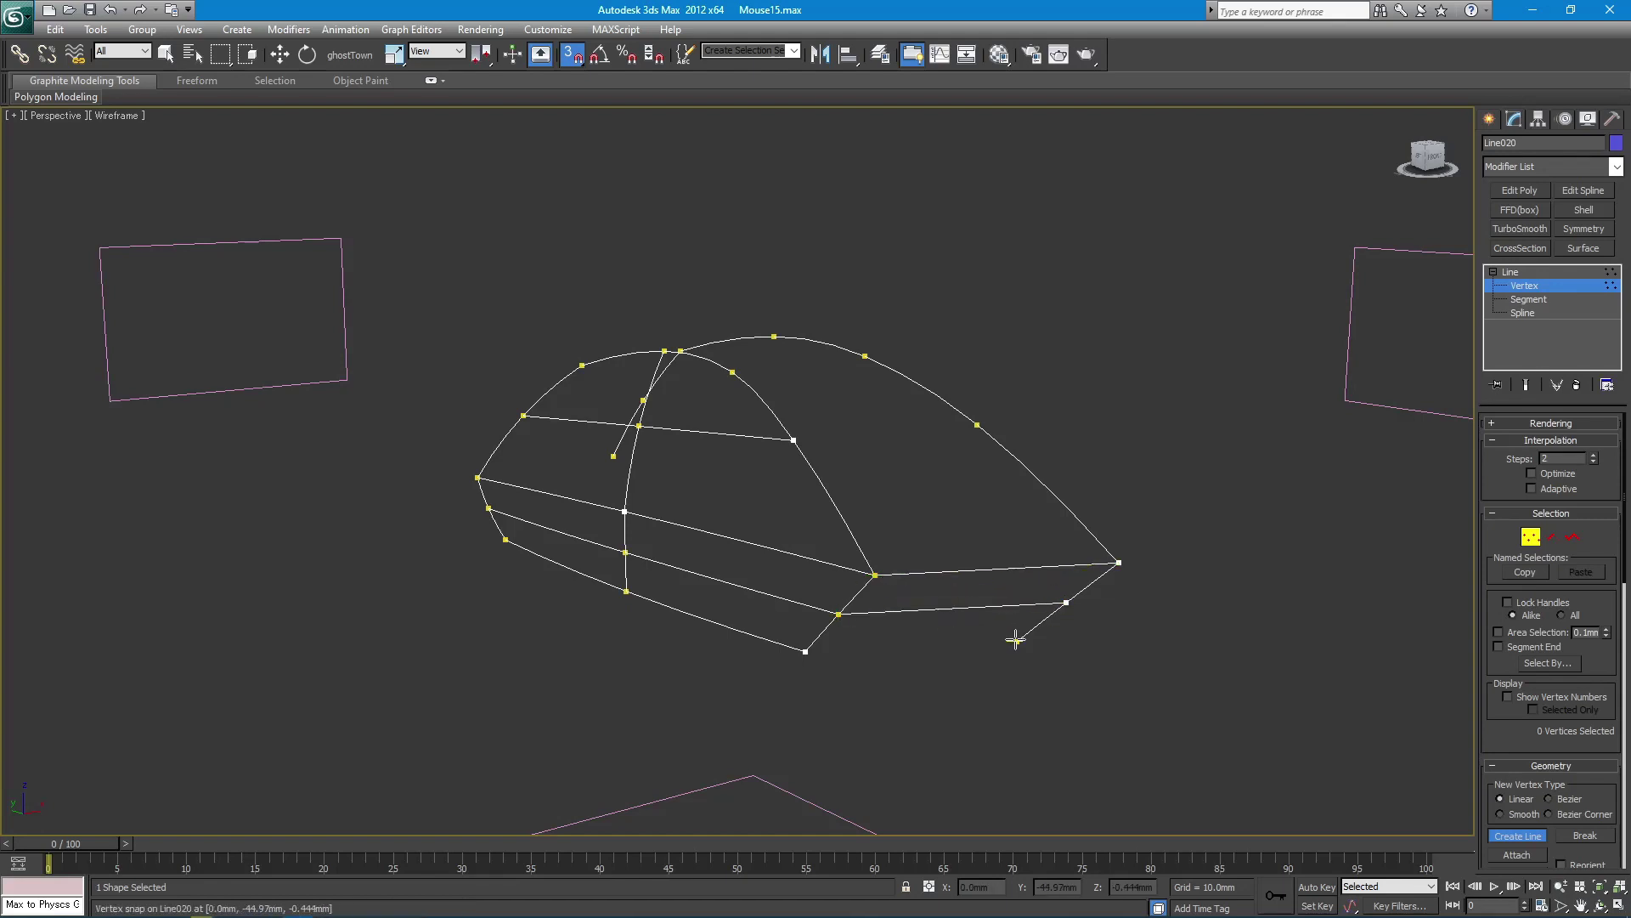
pyautogui.click(1016, 643)
pyautogui.click(805, 651)
pyautogui.rightClick(798, 653)
pyautogui.click(166, 53)
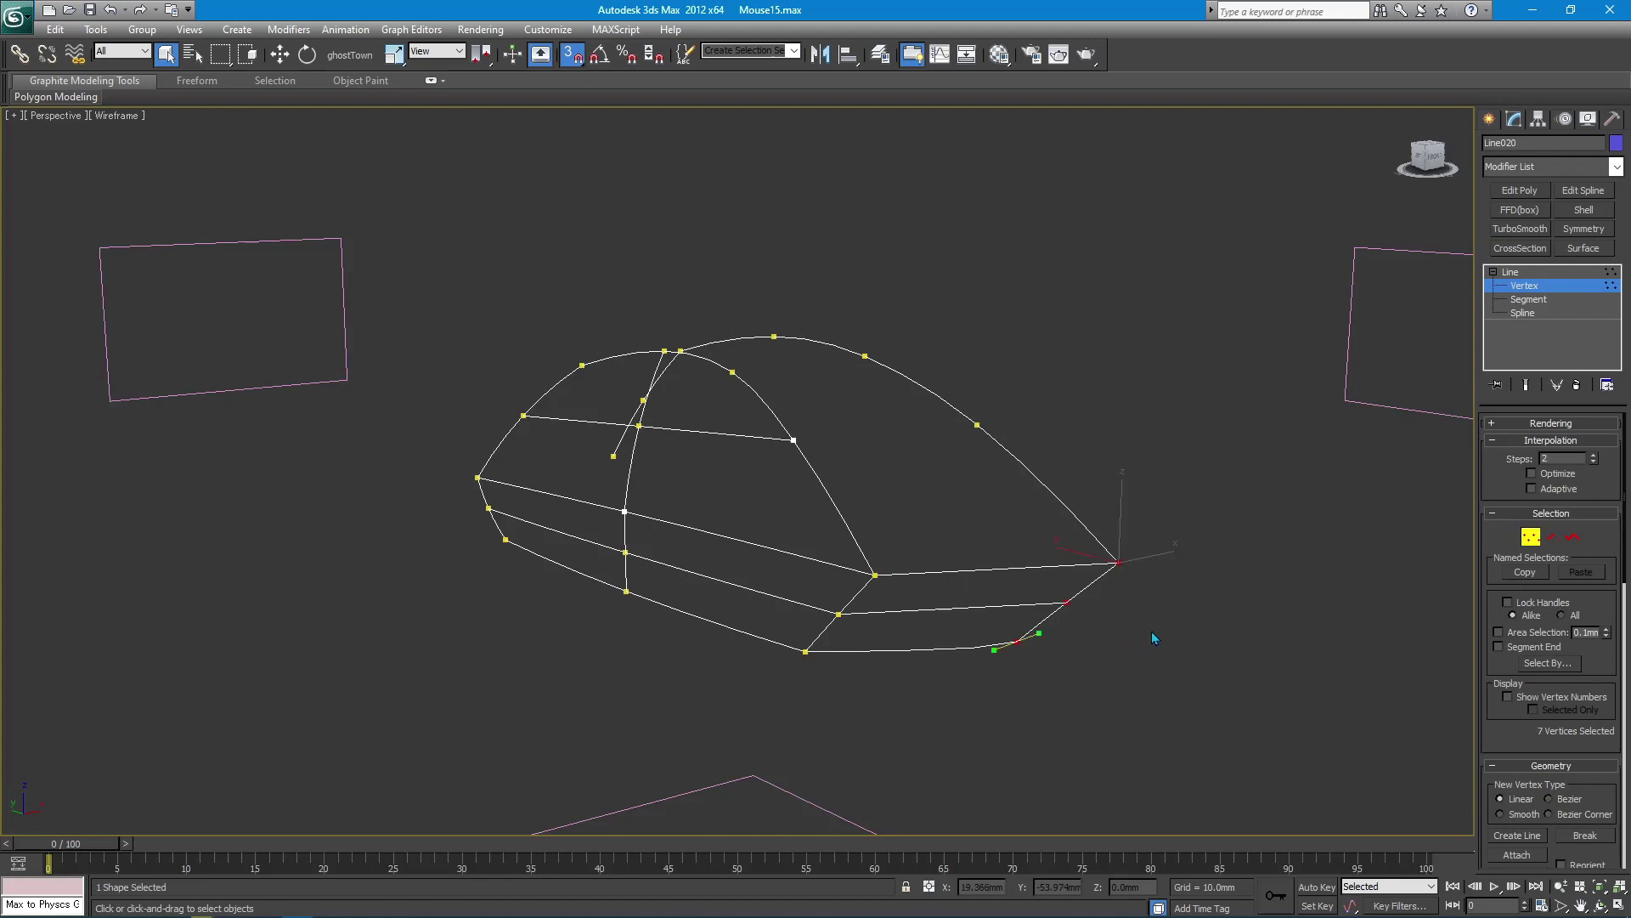
pyautogui.rightClick(1201, 617)
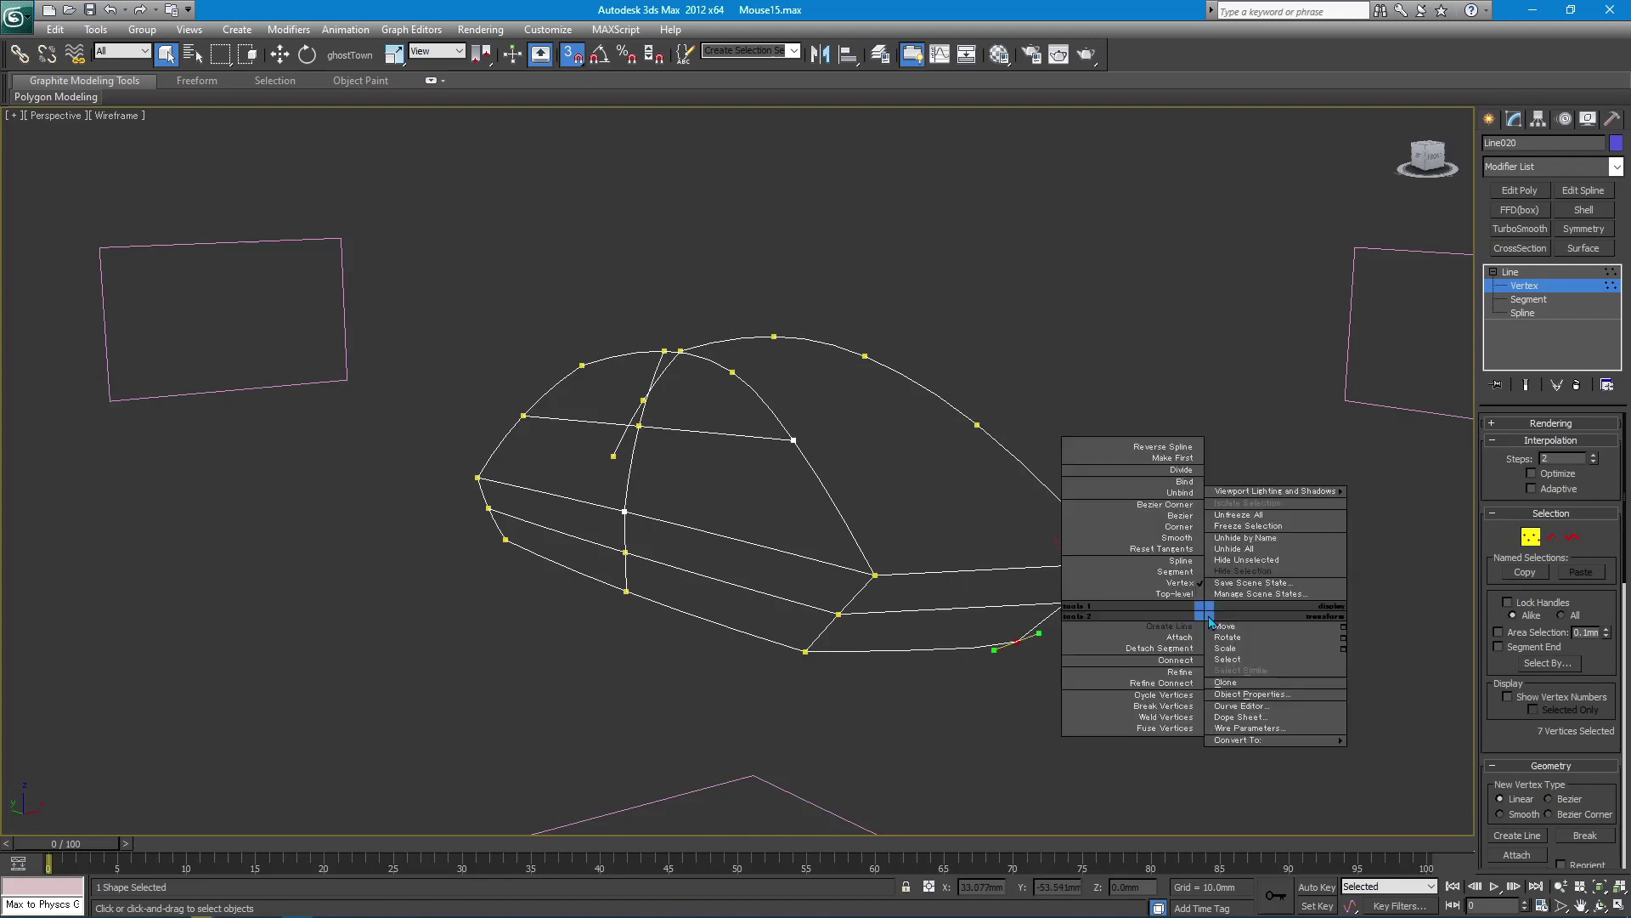
pyautogui.click(1177, 527)
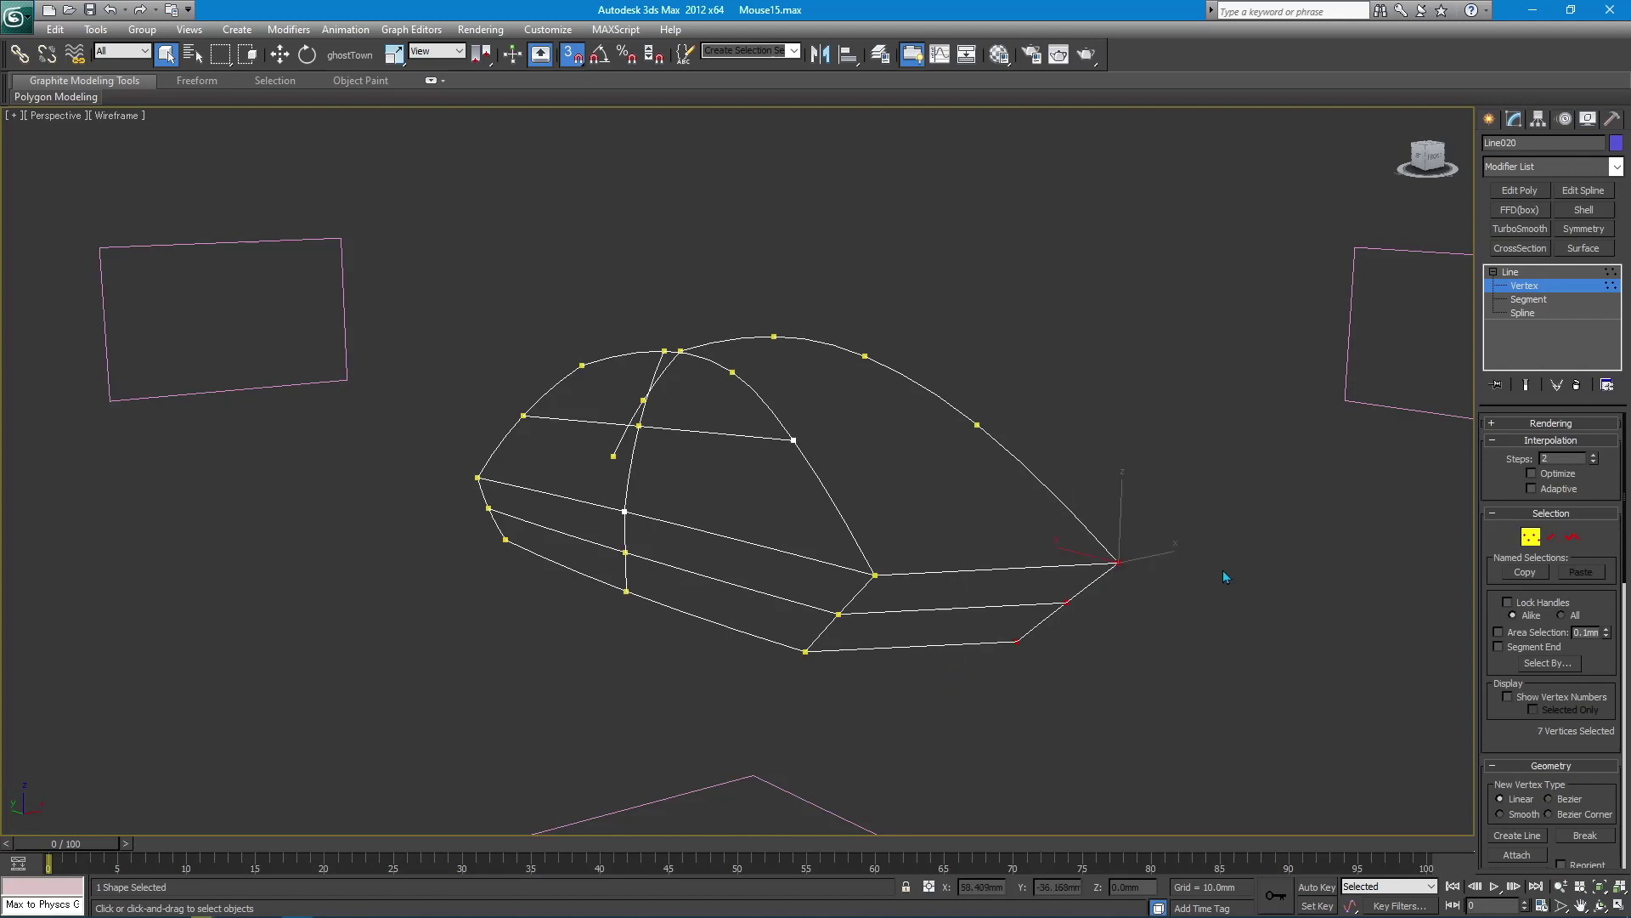
# - Inspect the closed rear of the cage, then select the whole spline cage
pyautogui.moveTo(1014, 637)
pyautogui.keyDown('alt'); pyautogui.mouseDown(button='middle')
pyautogui.moveTo(1120, 639)
pyautogui.moveTo(1020, 626)
pyautogui.moveTo(898, 568)
pyautogui.moveTo(1441, 418)
pyautogui.mouseUp(button='middle'); pyautogui.keyUp('alt')
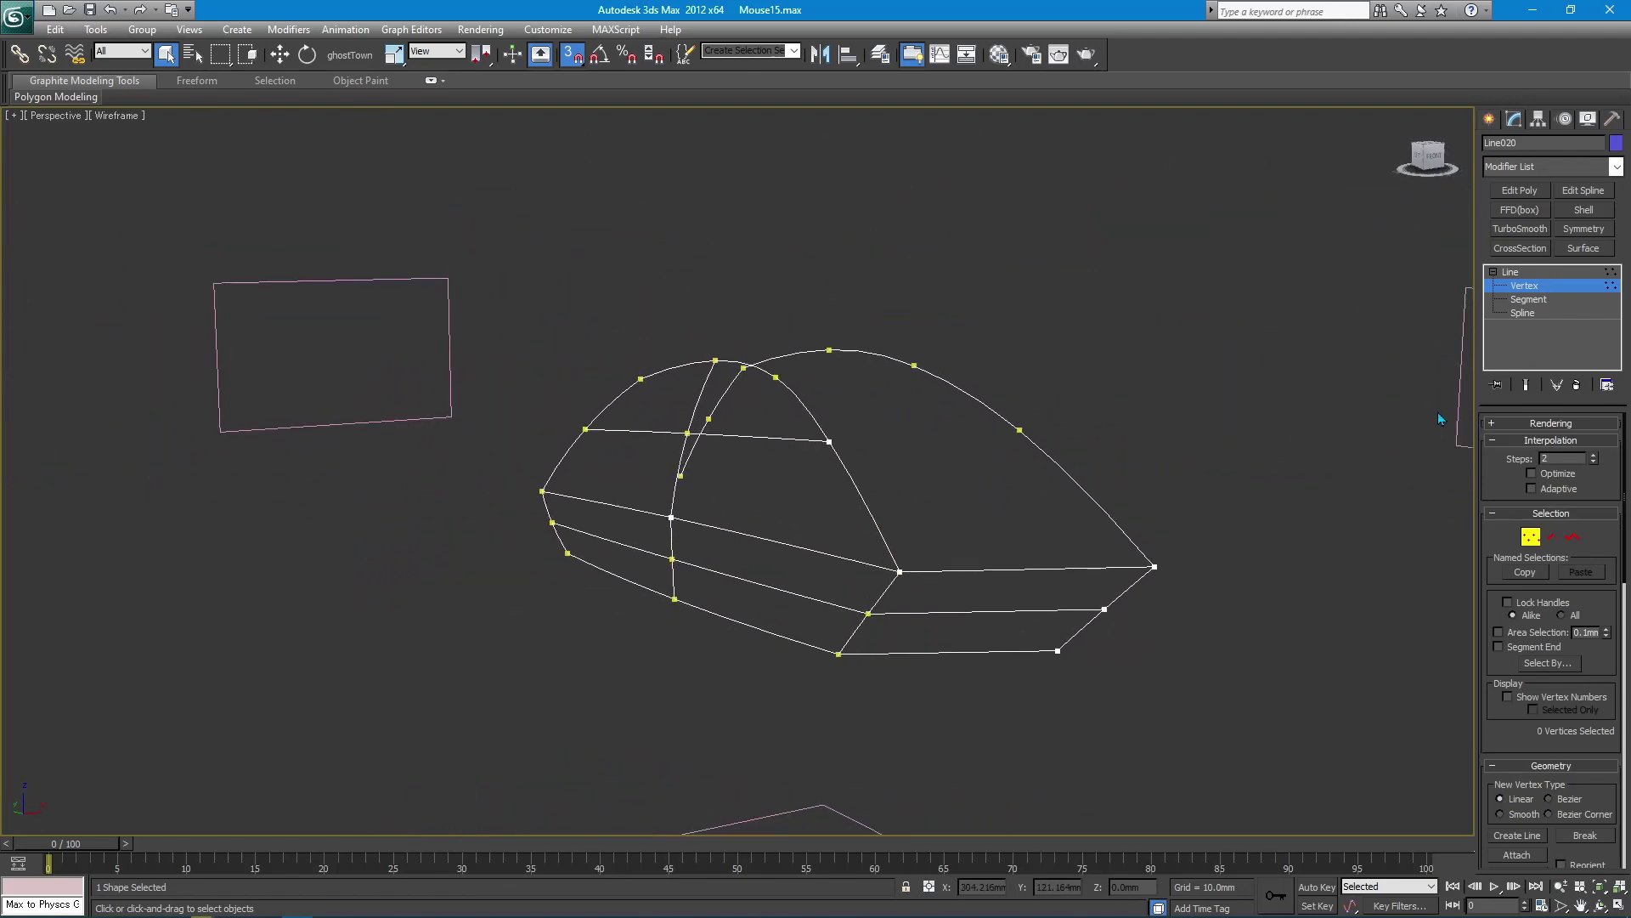
pyautogui.click(1528, 301)
pyautogui.moveTo(1011, 677)
pyautogui.keyDown('alt'); pyautogui.mouseDown(button='middle')
pyautogui.moveTo(967, 580)
pyautogui.moveTo(905, 548)
pyautogui.mouseUp(button='middle'); pyautogui.keyUp('alt')
pyautogui.click(1488, 118)
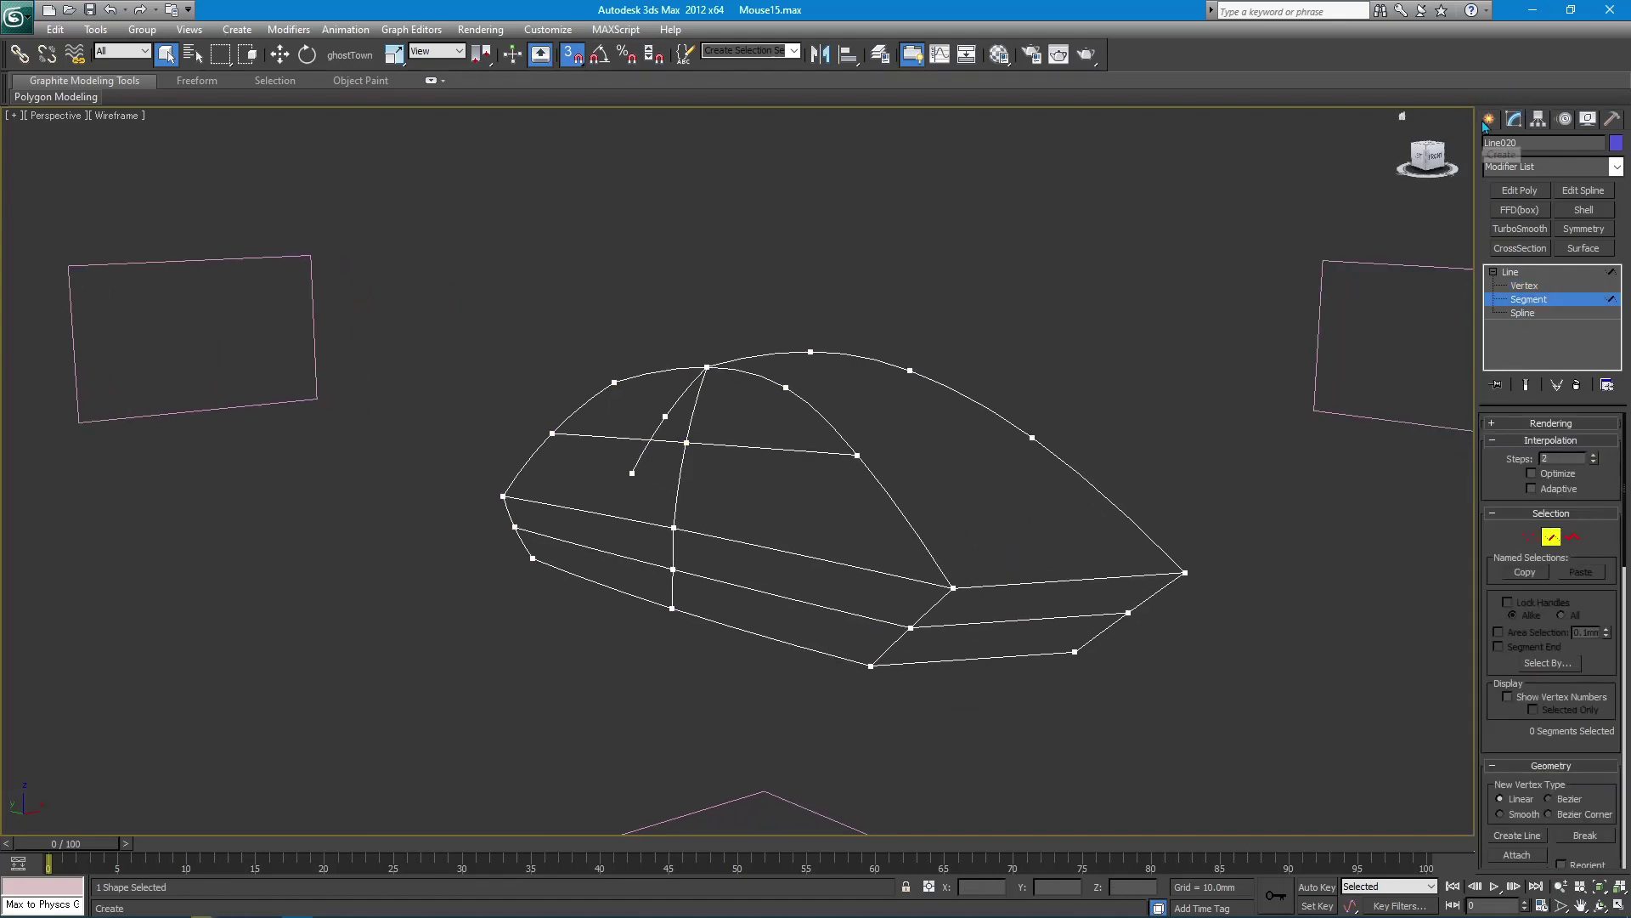
pyautogui.click(1181, 450)
pyautogui.click(1100, 479)
# - Clone the cage as Line021 and align its pivot on X/Y/Z to the original
pyautogui.press('w')
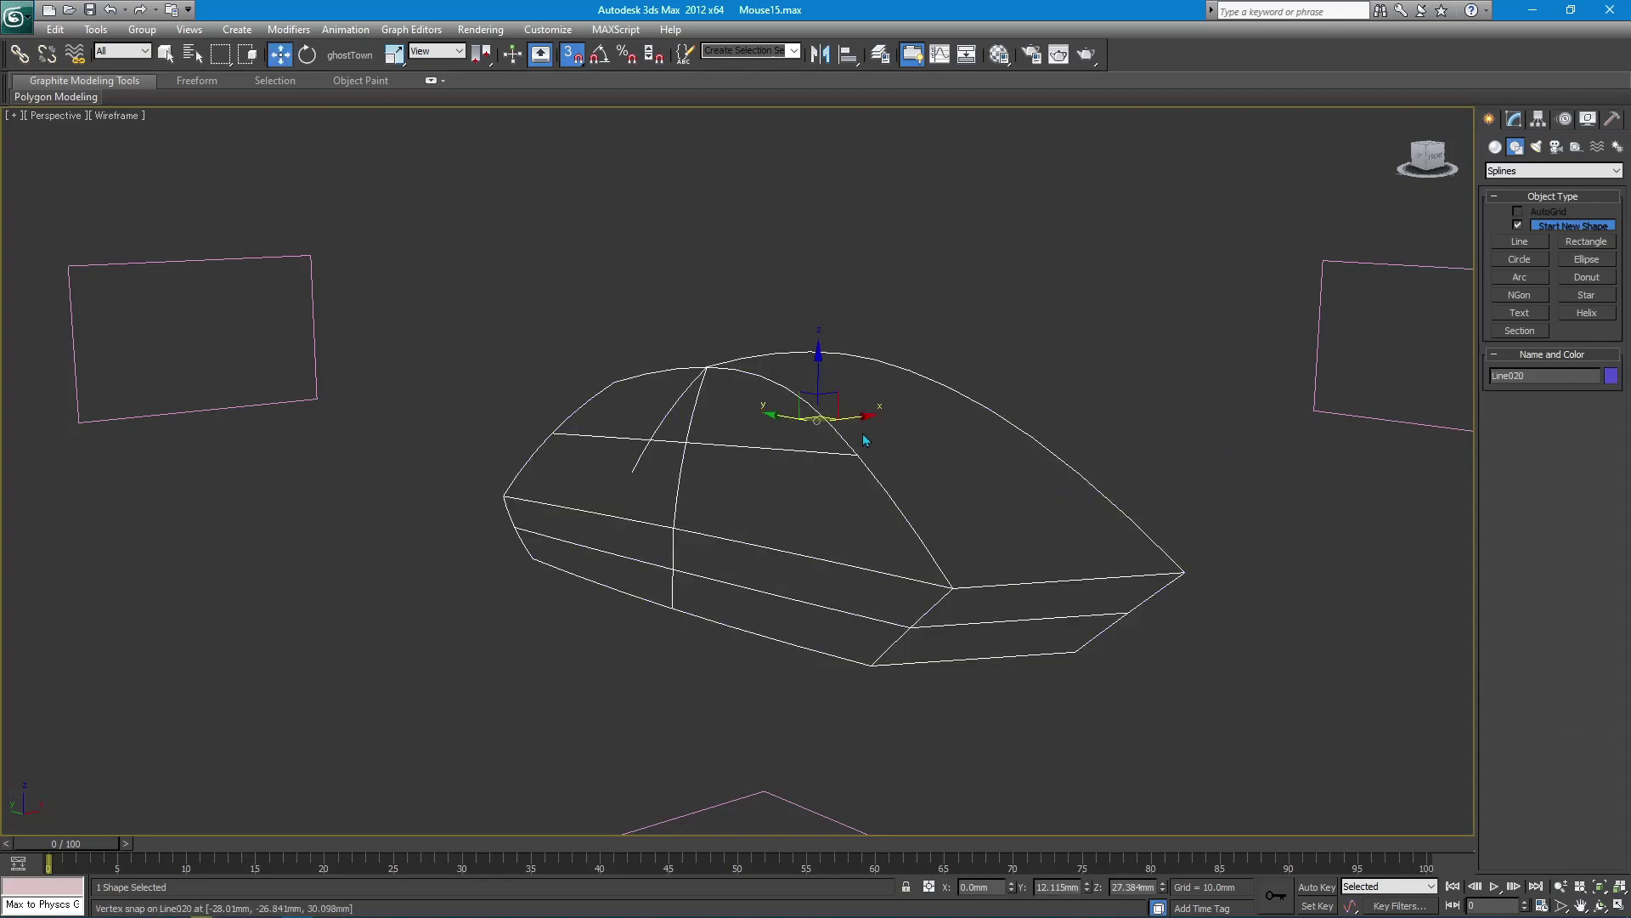
pyautogui.keyDown('shift'); pyautogui.moveTo(818, 376); pyautogui.dragTo(817, 342); pyautogui.keyUp('shift')
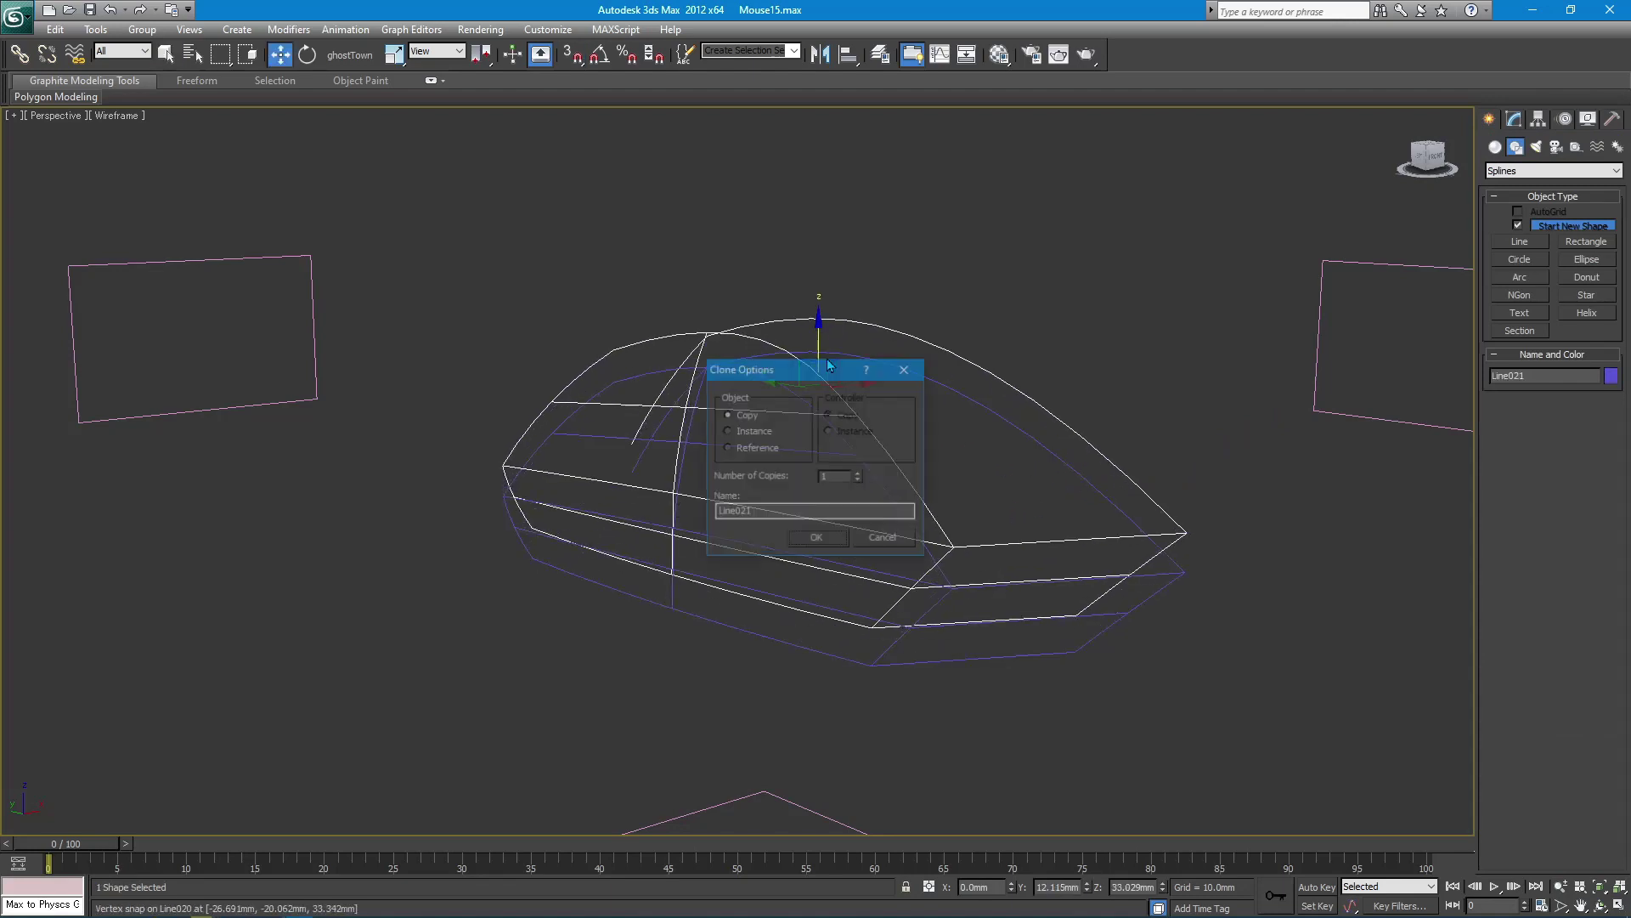
pyautogui.click(818, 539)
pyautogui.hotkey('alt', 'a')
pyautogui.click(949, 661)
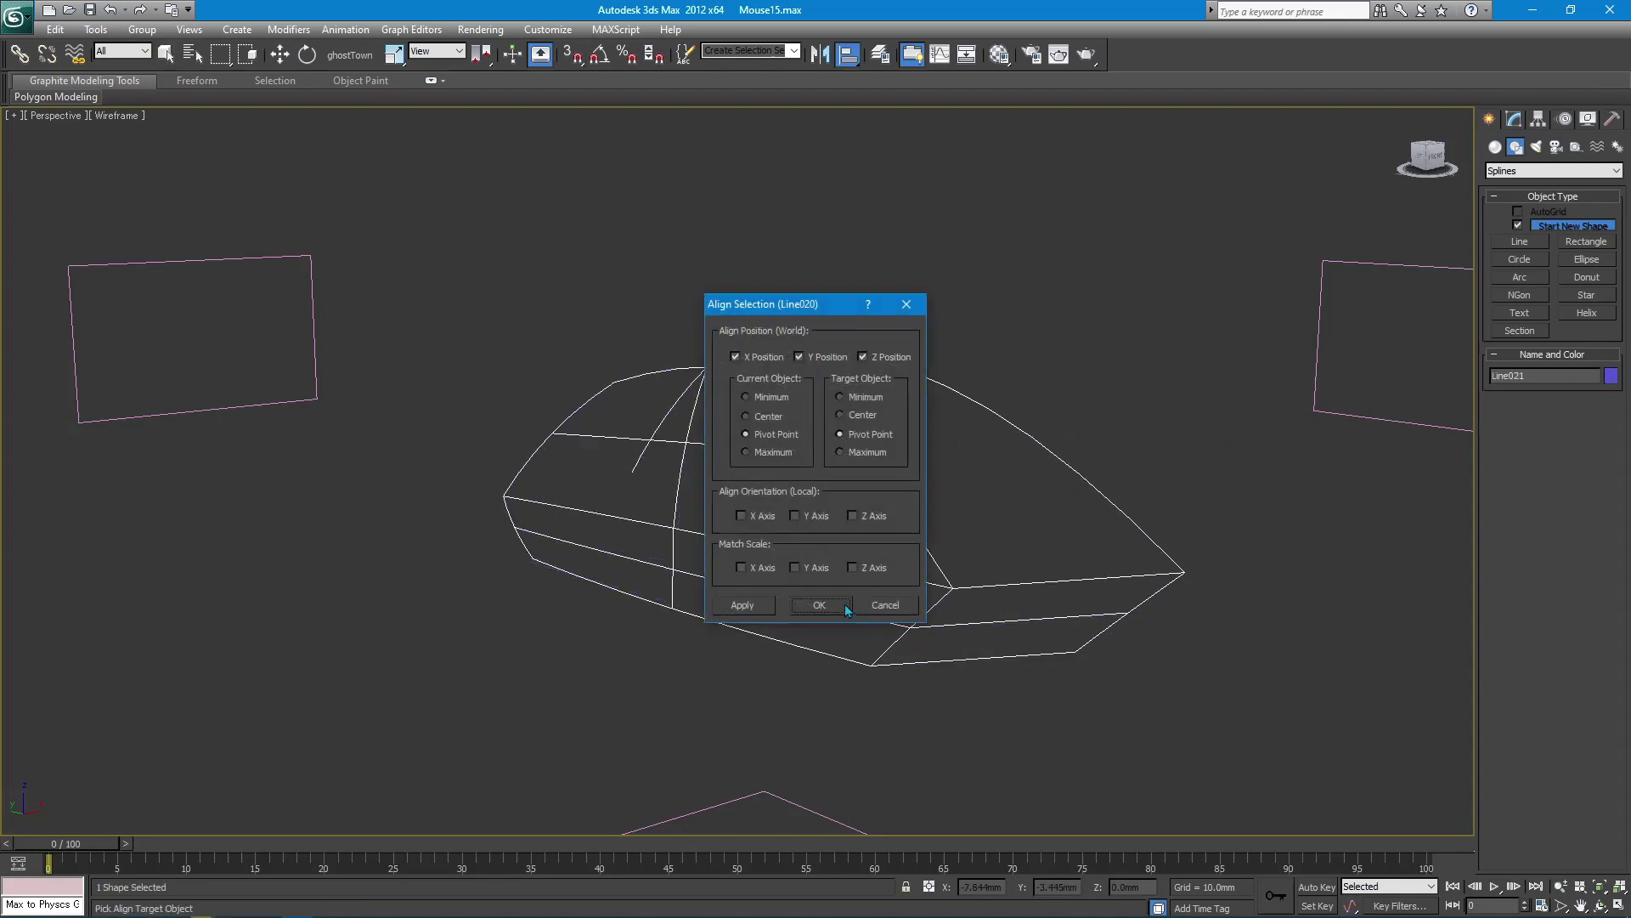
pyautogui.click(821, 605)
pyautogui.rightClick(947, 612)
# - Hide the Line021 copy and select the four upper splines of Line020
pyautogui.click(994, 572)
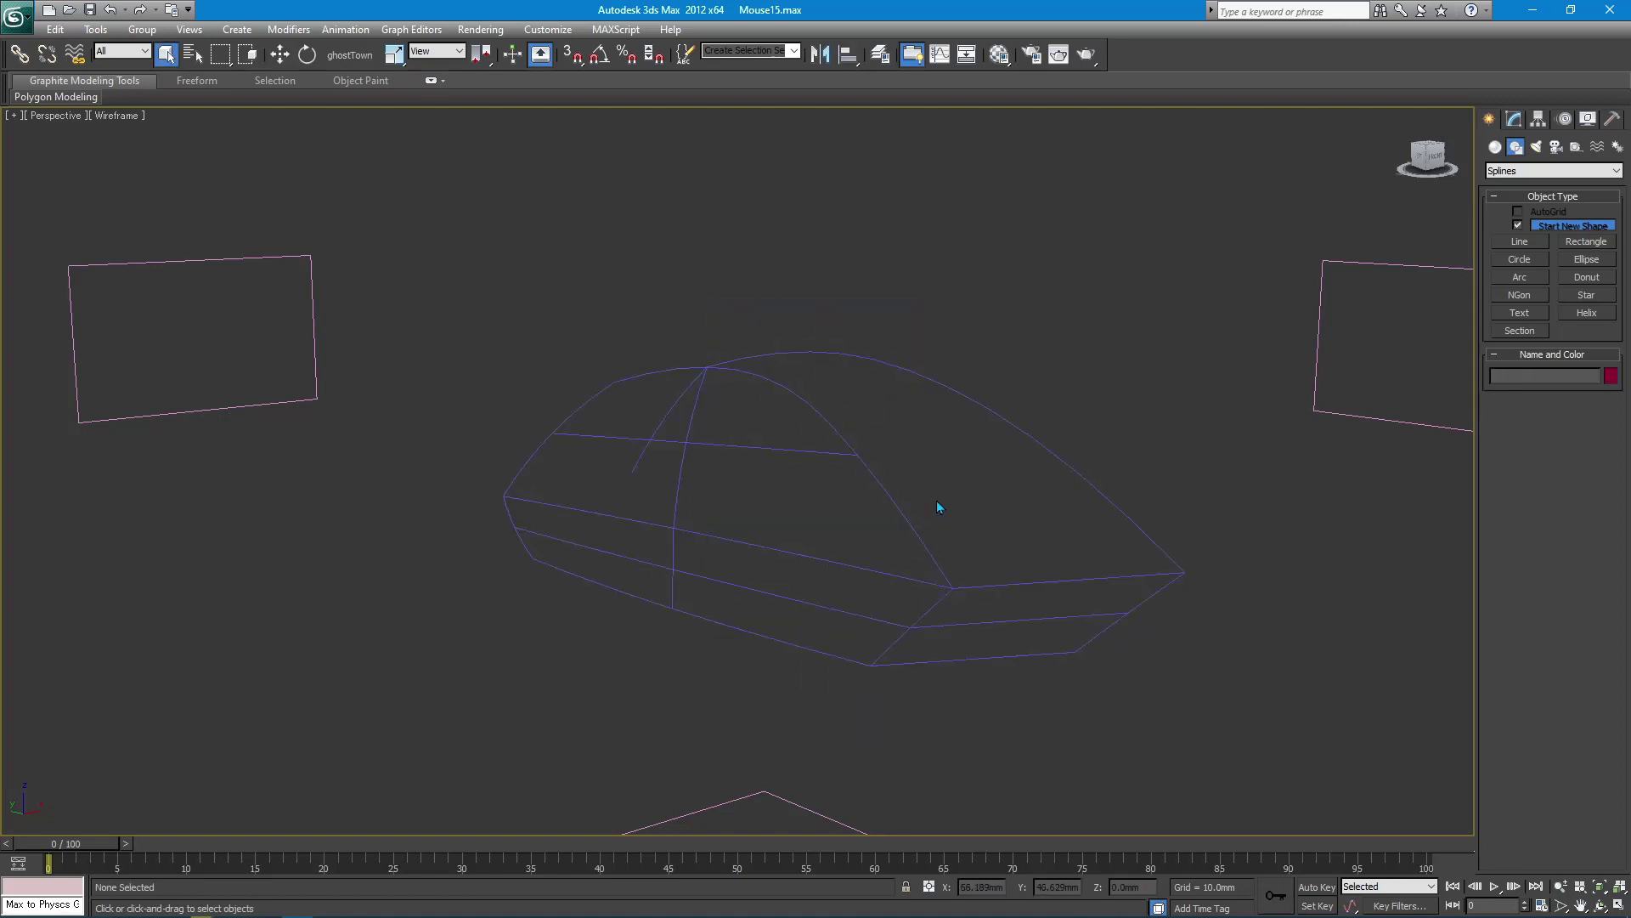
pyautogui.click(895, 506)
pyautogui.click(1517, 120)
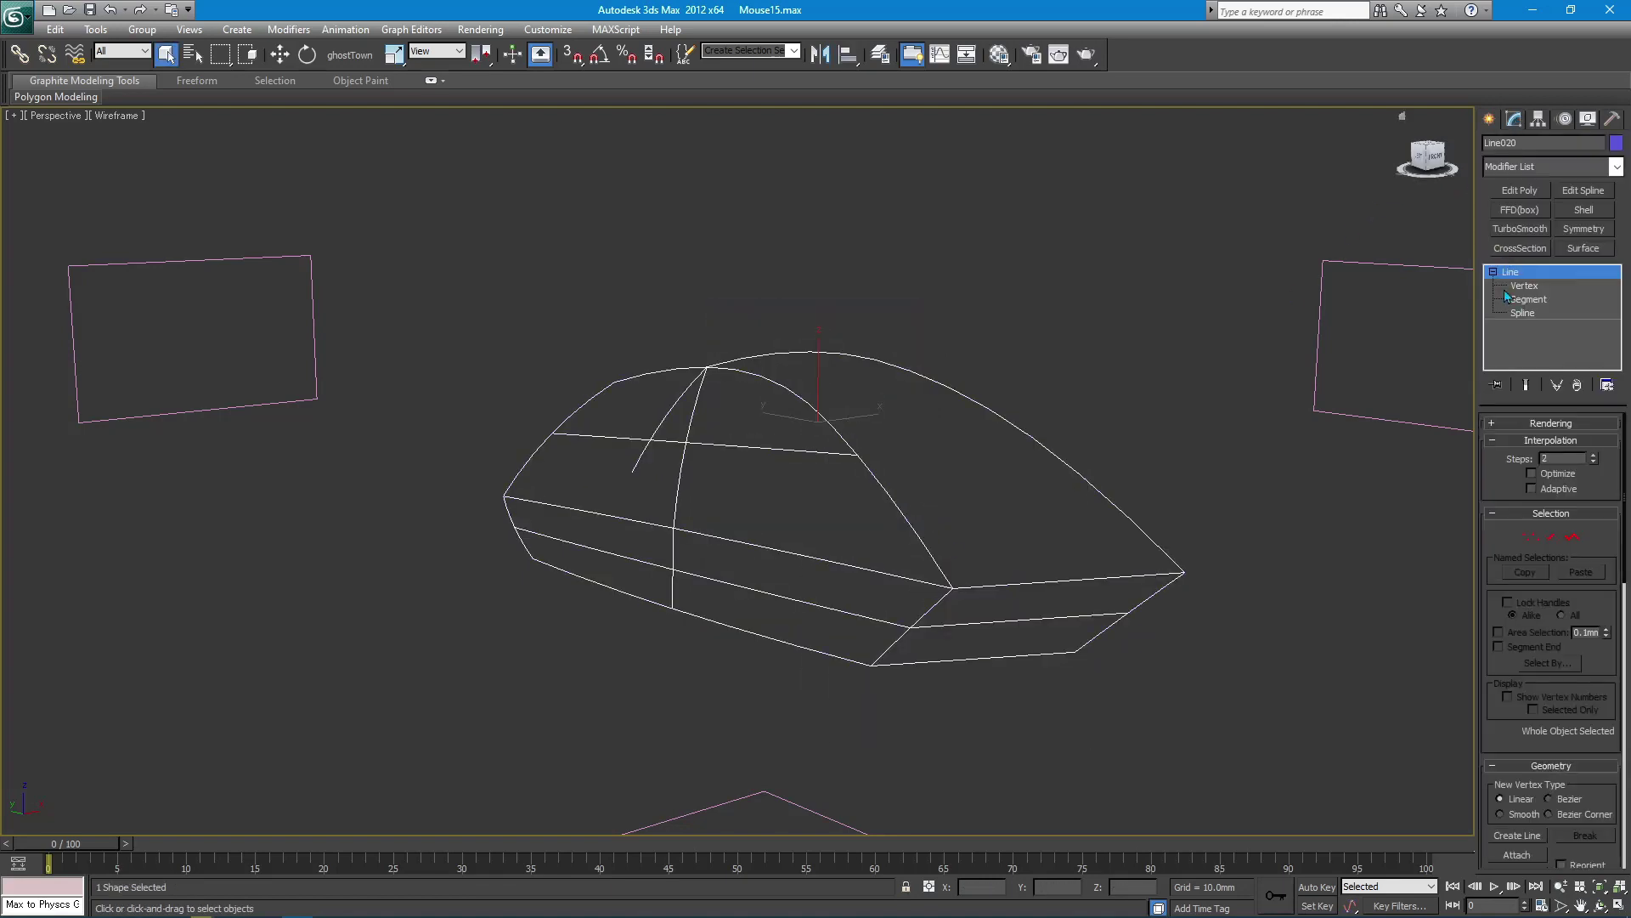
pyautogui.click(1523, 313)
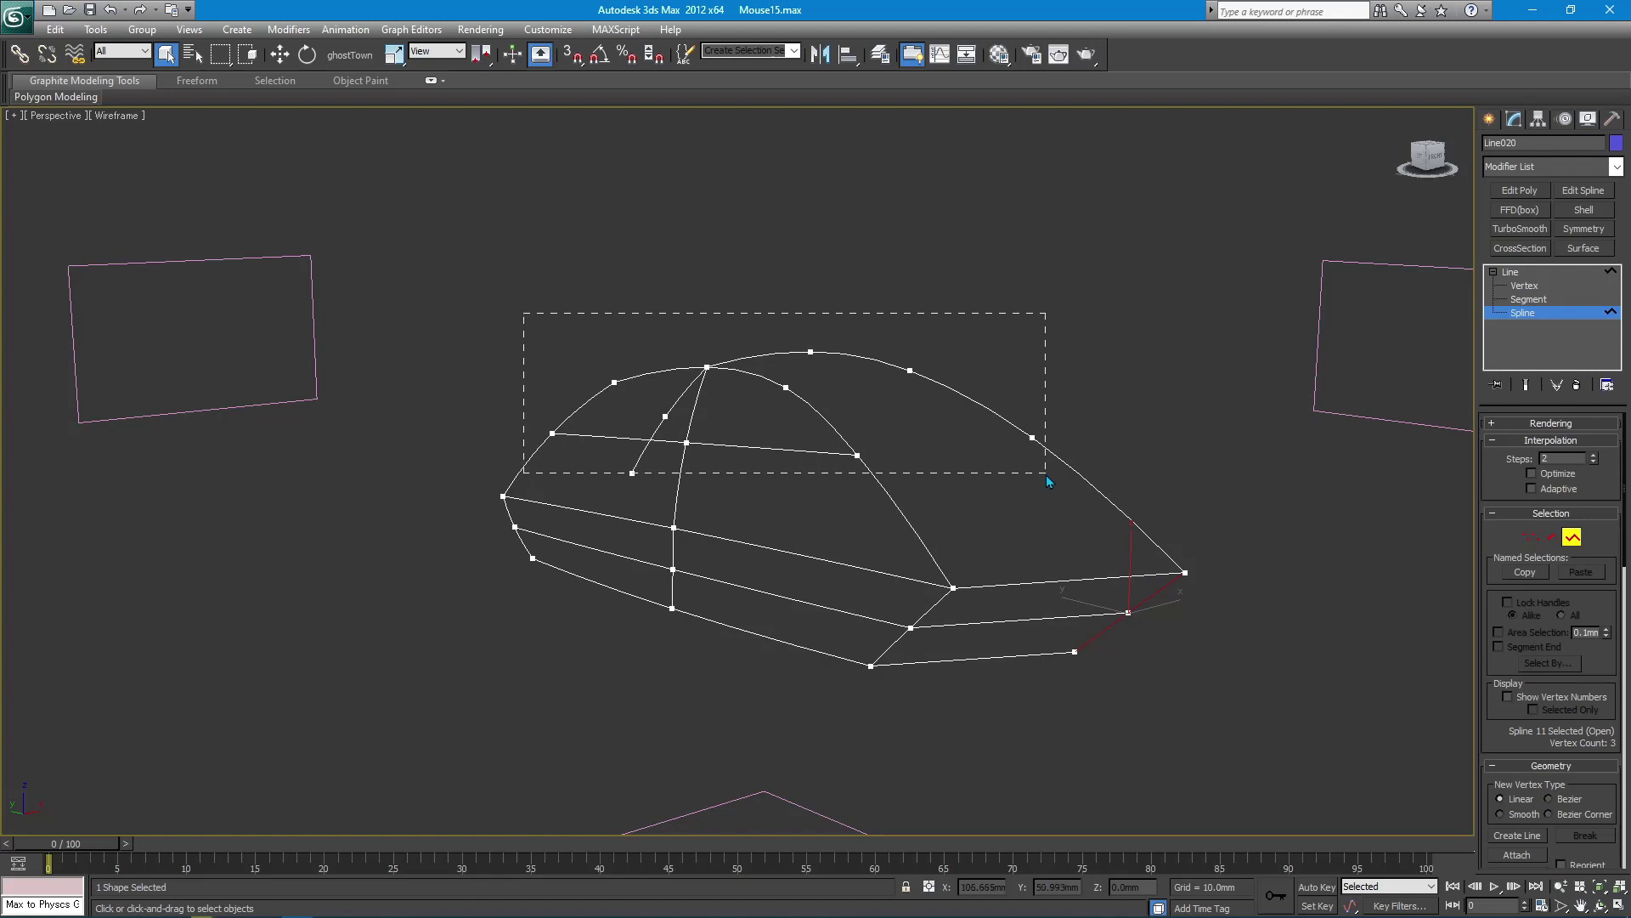
pyautogui.moveTo(1047, 476); pyautogui.dragTo(1047, 476)
# - Detach the four upper splines into a new shape named 'upper surf'
pyautogui.click(1526, 768)
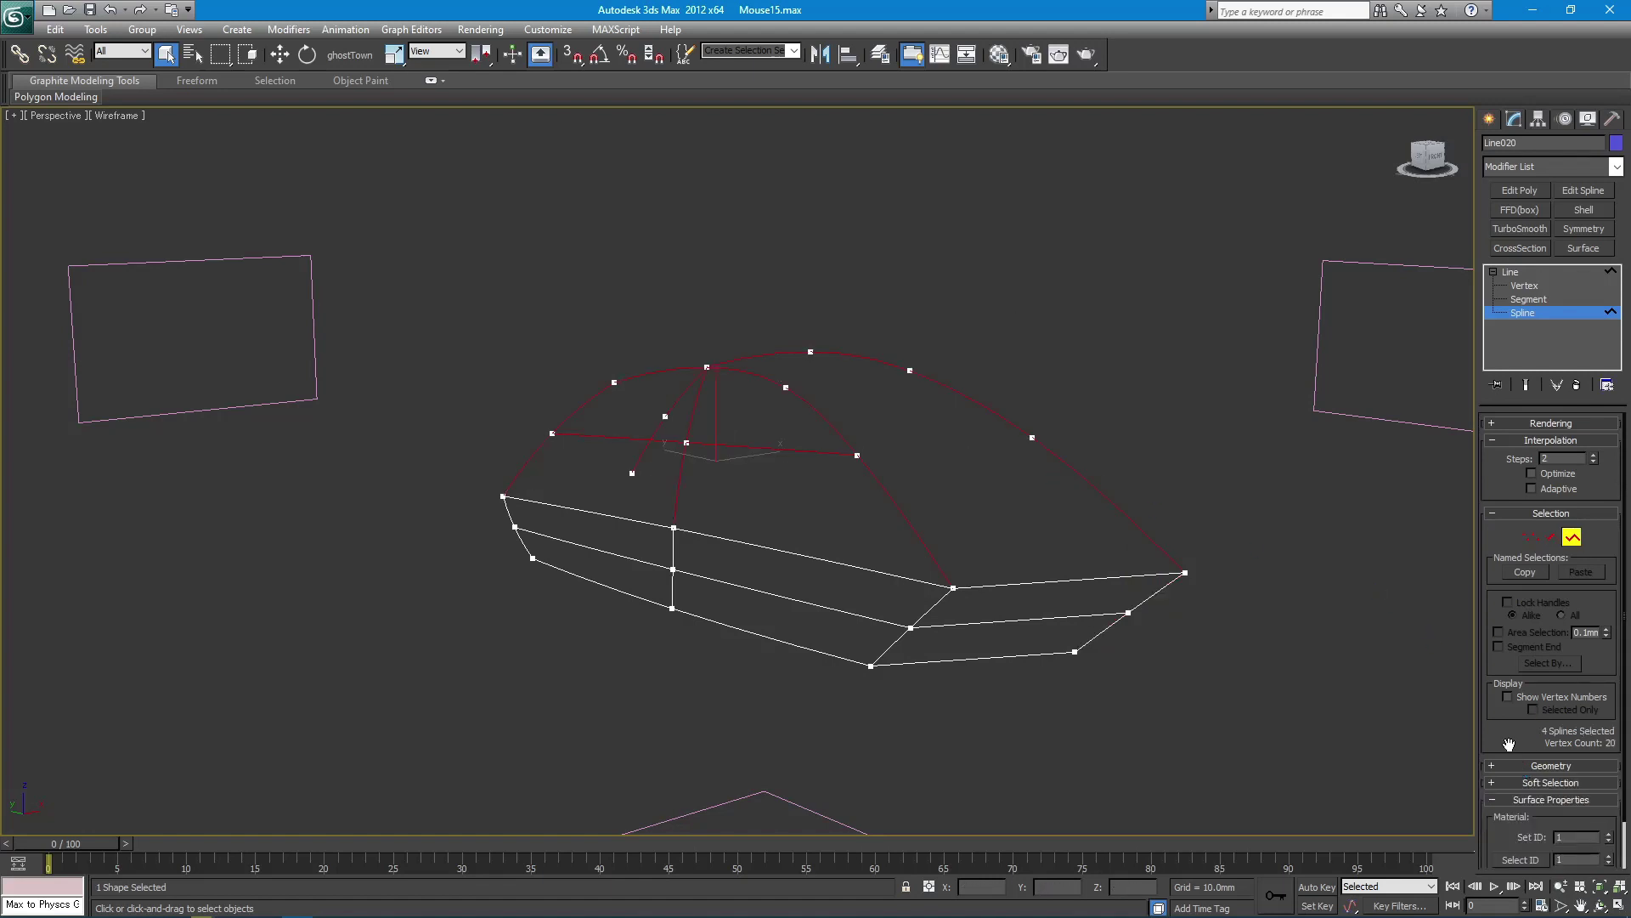
pyautogui.click(1520, 767)
pyautogui.scroll(-5, 1500, 760)
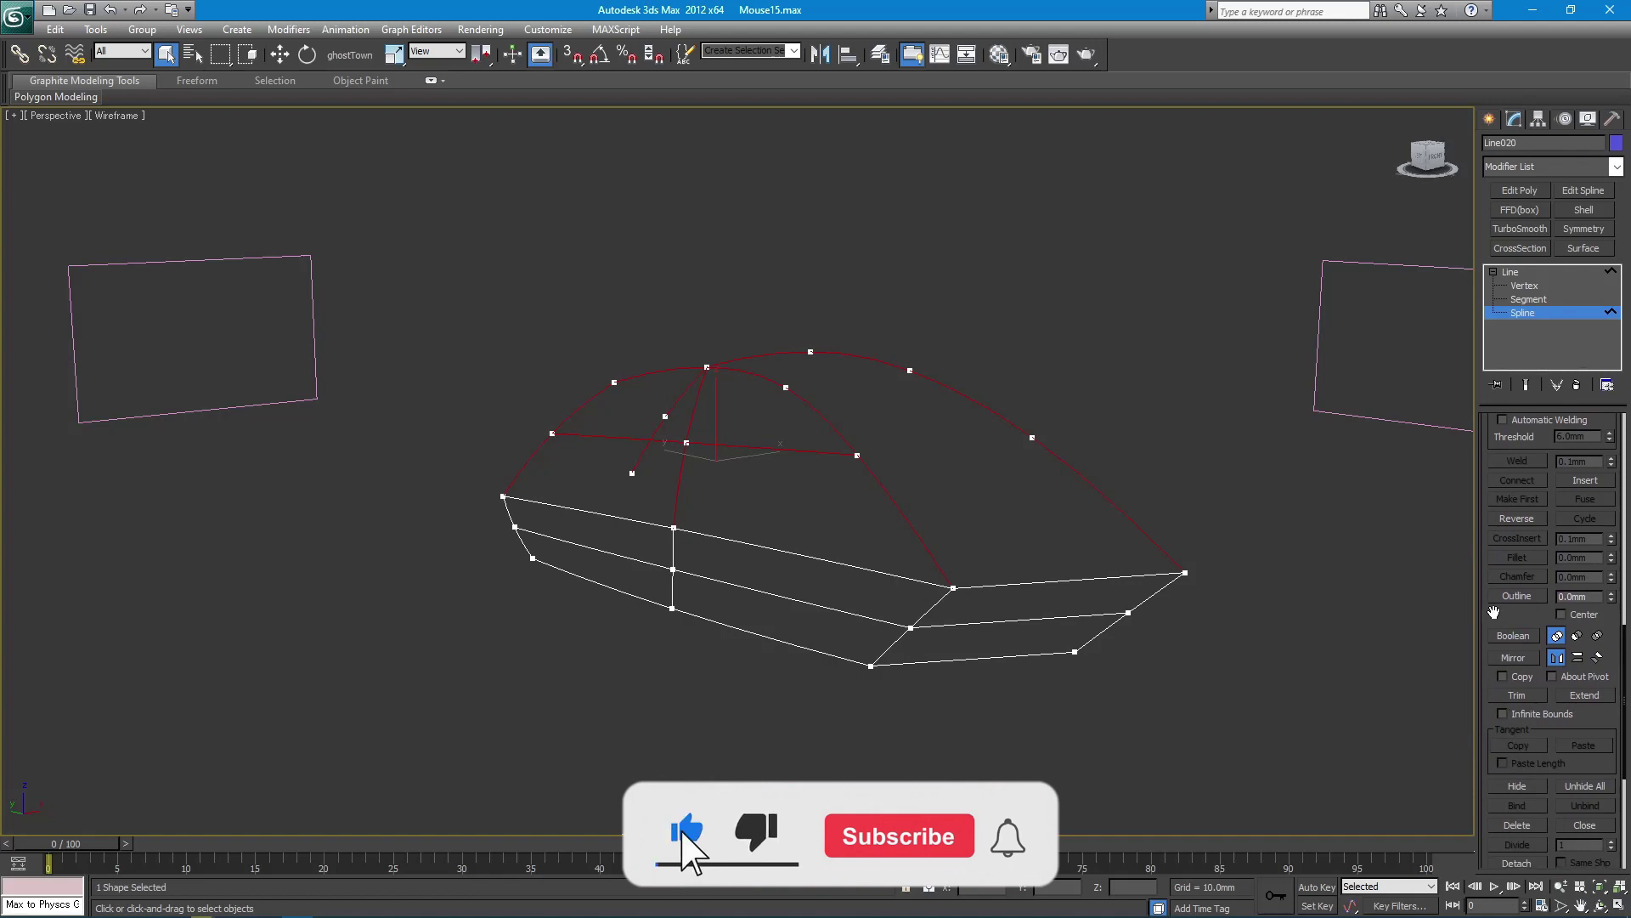
pyautogui.moveTo(1498, 616); pyautogui.dragTo(1458, 418)
pyautogui.click(1516, 669)
pyautogui.write('upper sur')
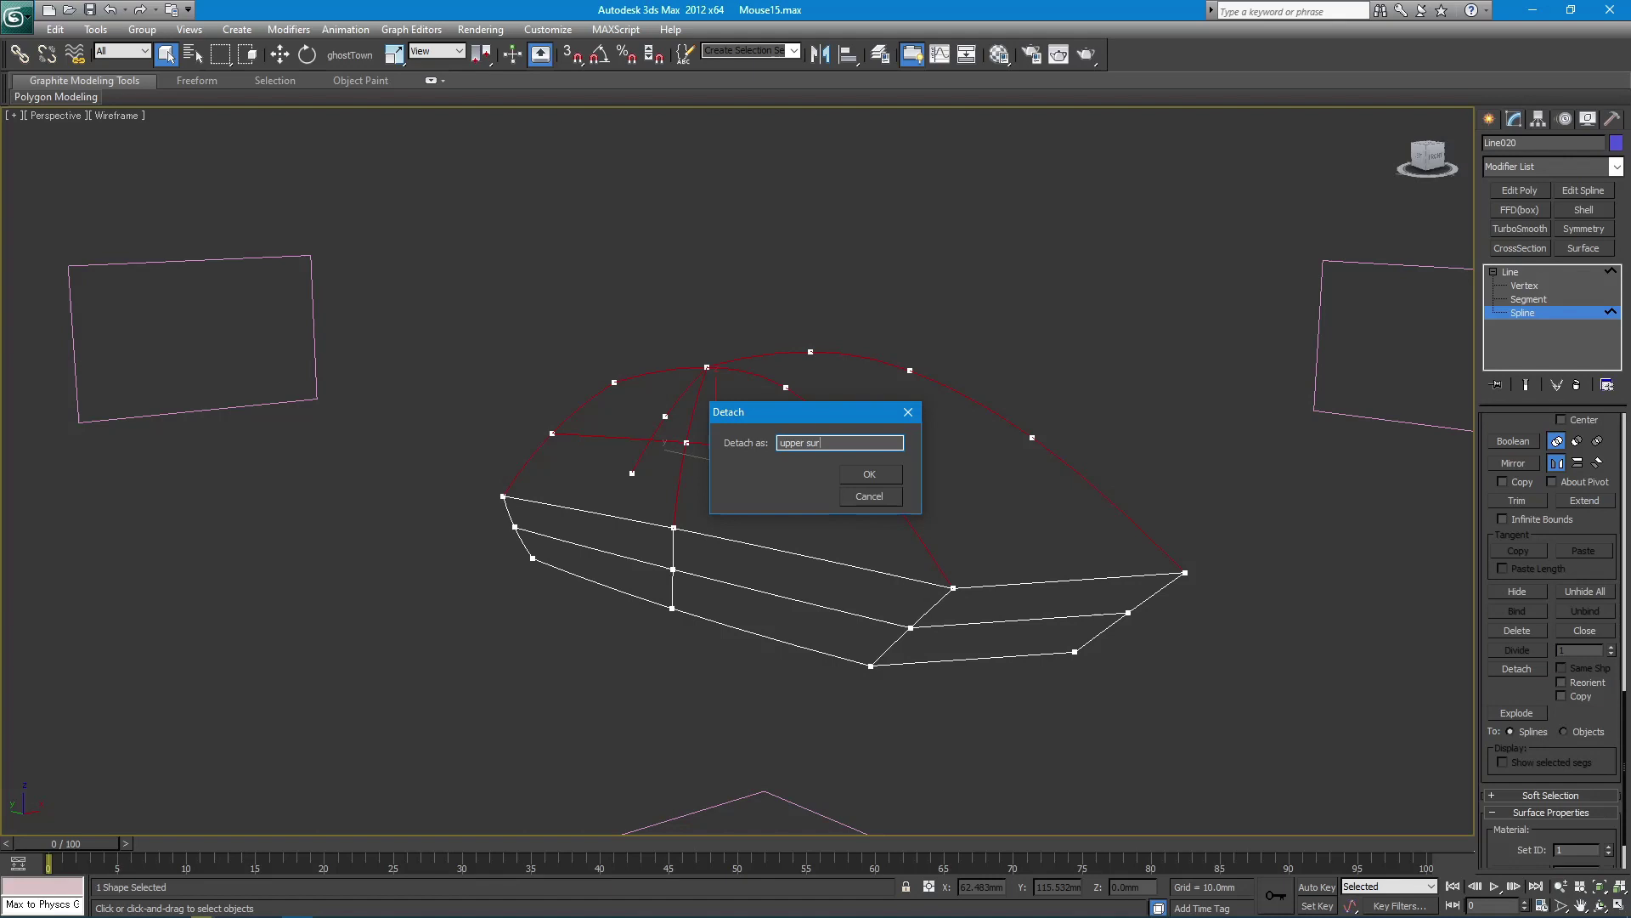
pyautogui.write('f')
pyautogui.press('Return')
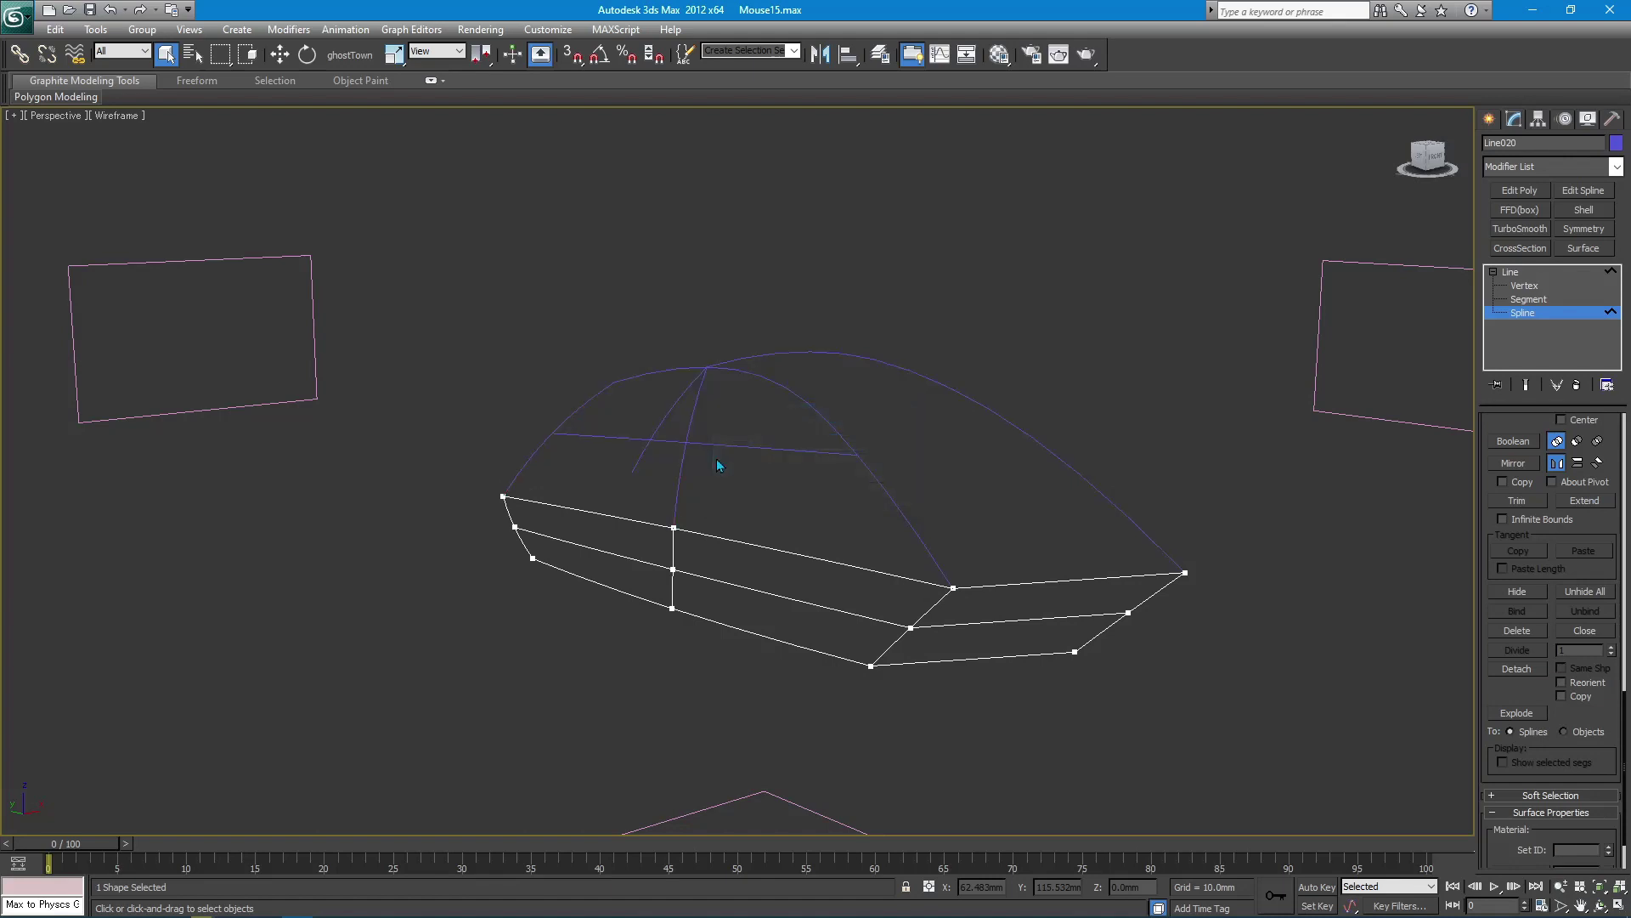
pyautogui.click(1486, 123)
pyautogui.click(1045, 446)
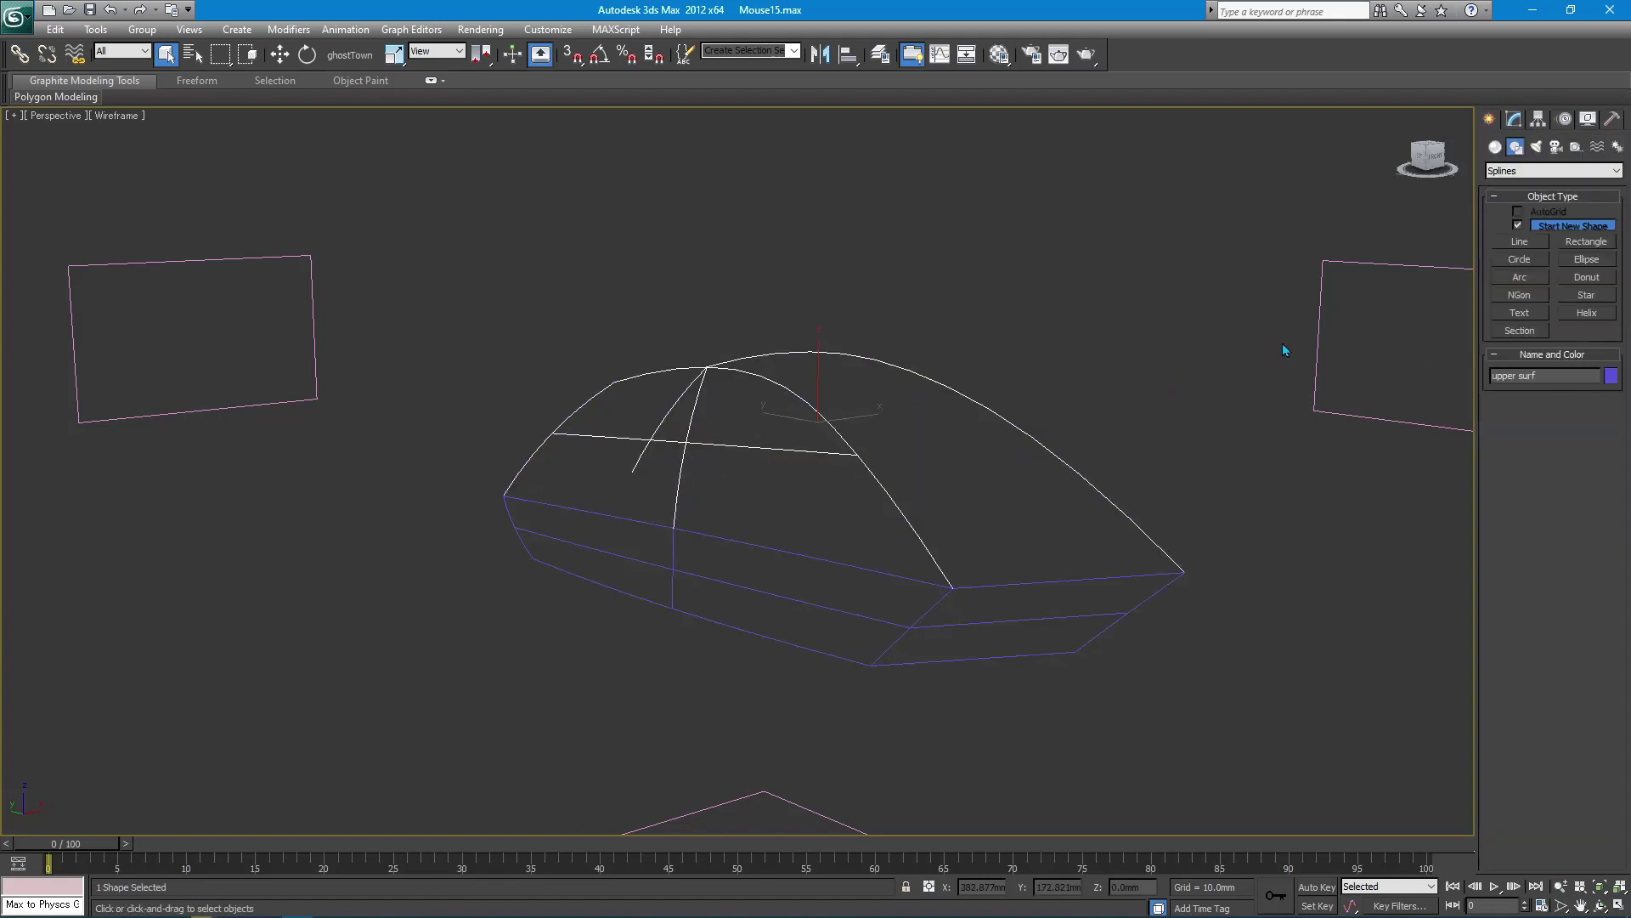
# - Delete the horizontal and vertical centre splines from upper surf, keeping its arcs
pyautogui.click(1511, 120)
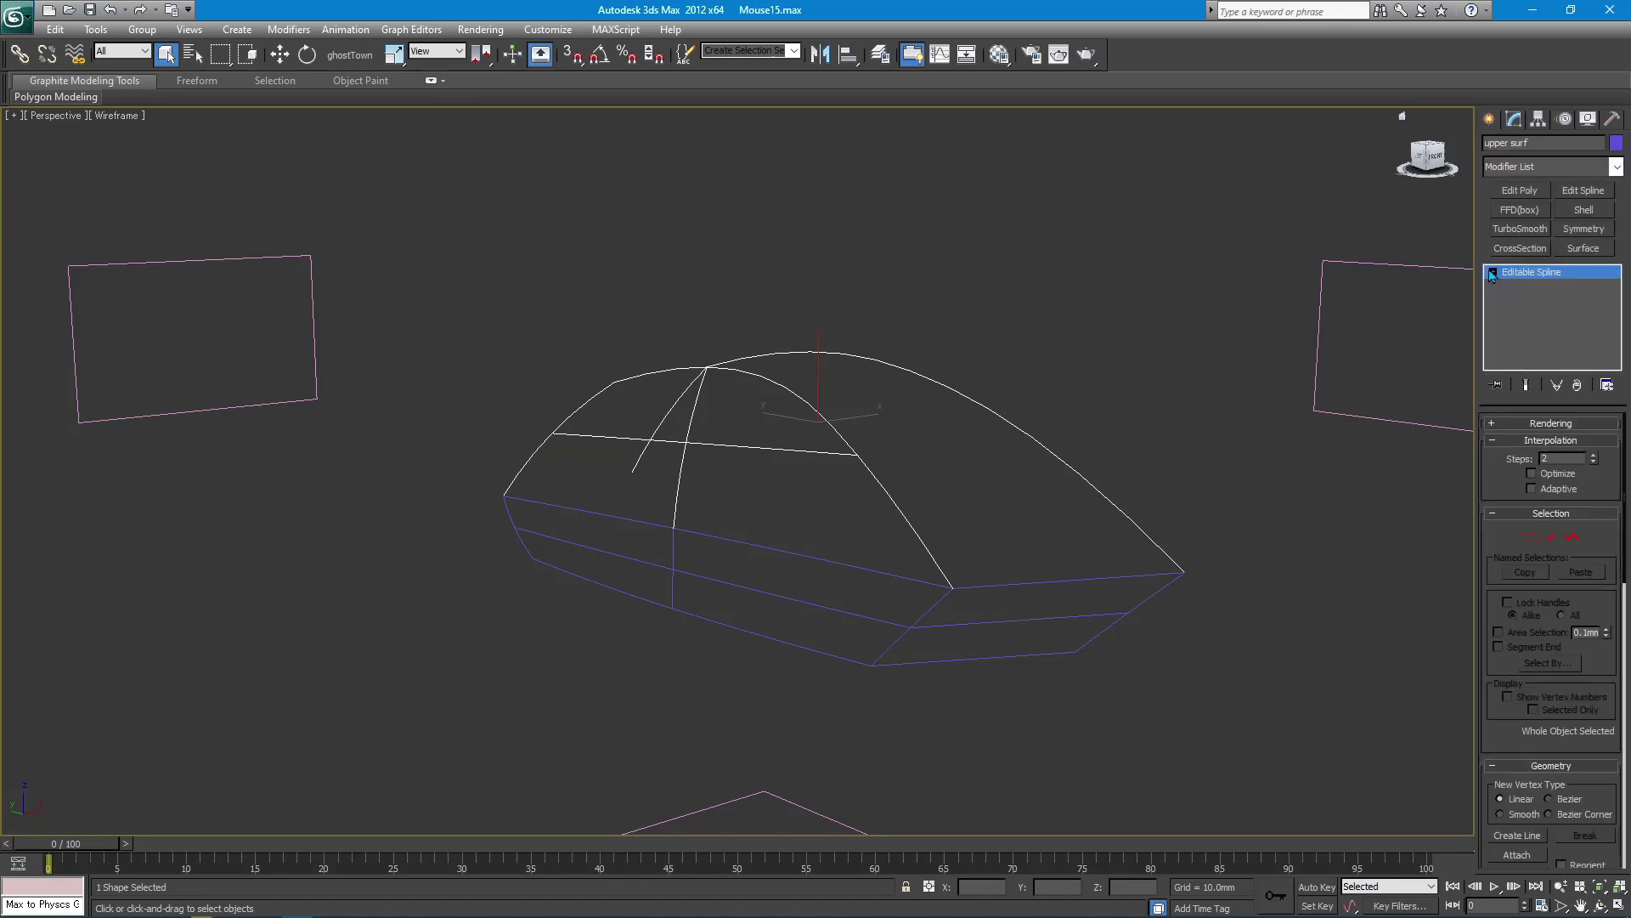
pyautogui.click(1517, 313)
pyautogui.moveTo(637, 568); pyautogui.dragTo(760, 442)
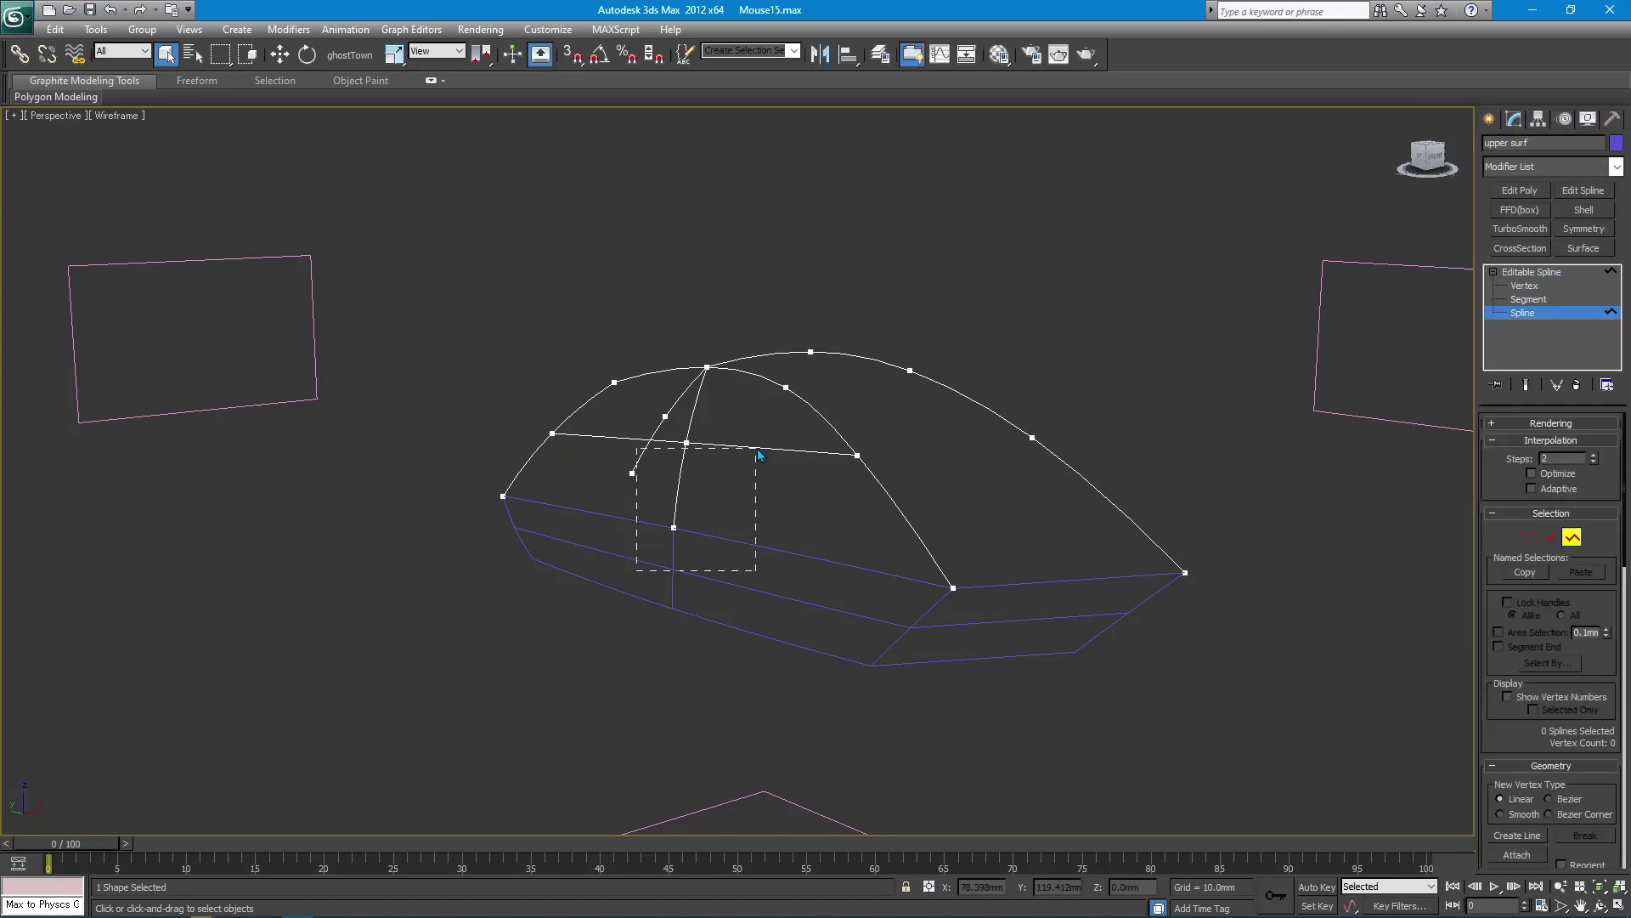
pyautogui.click(736, 495)
pyautogui.click(665, 438)
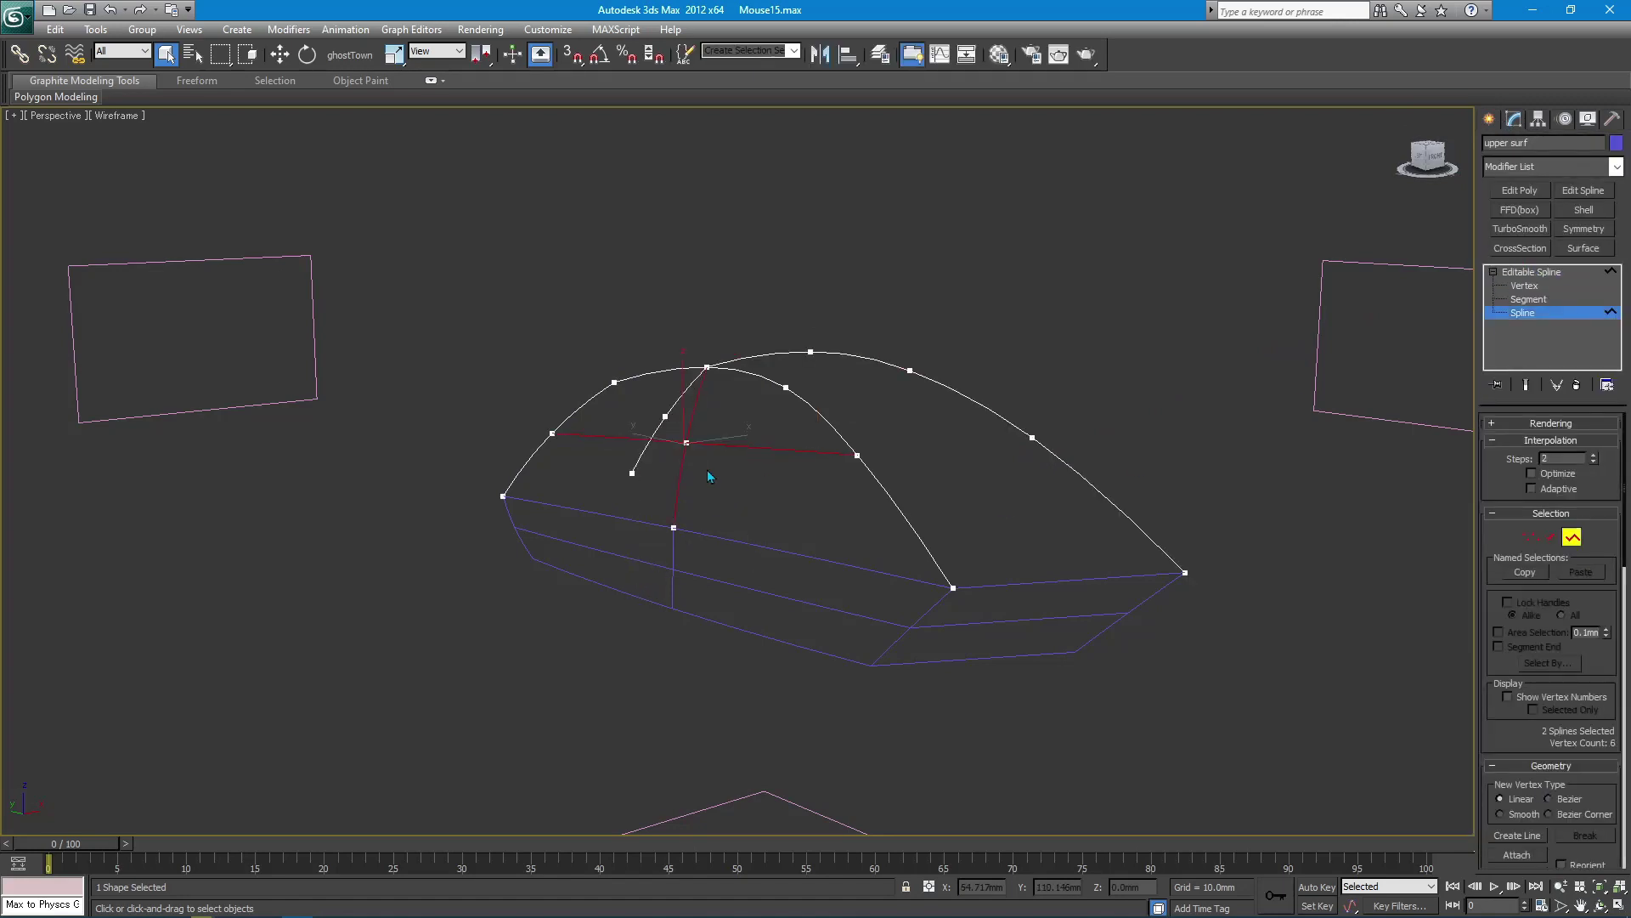
pyautogui.press('Delete')
pyautogui.click(1489, 119)
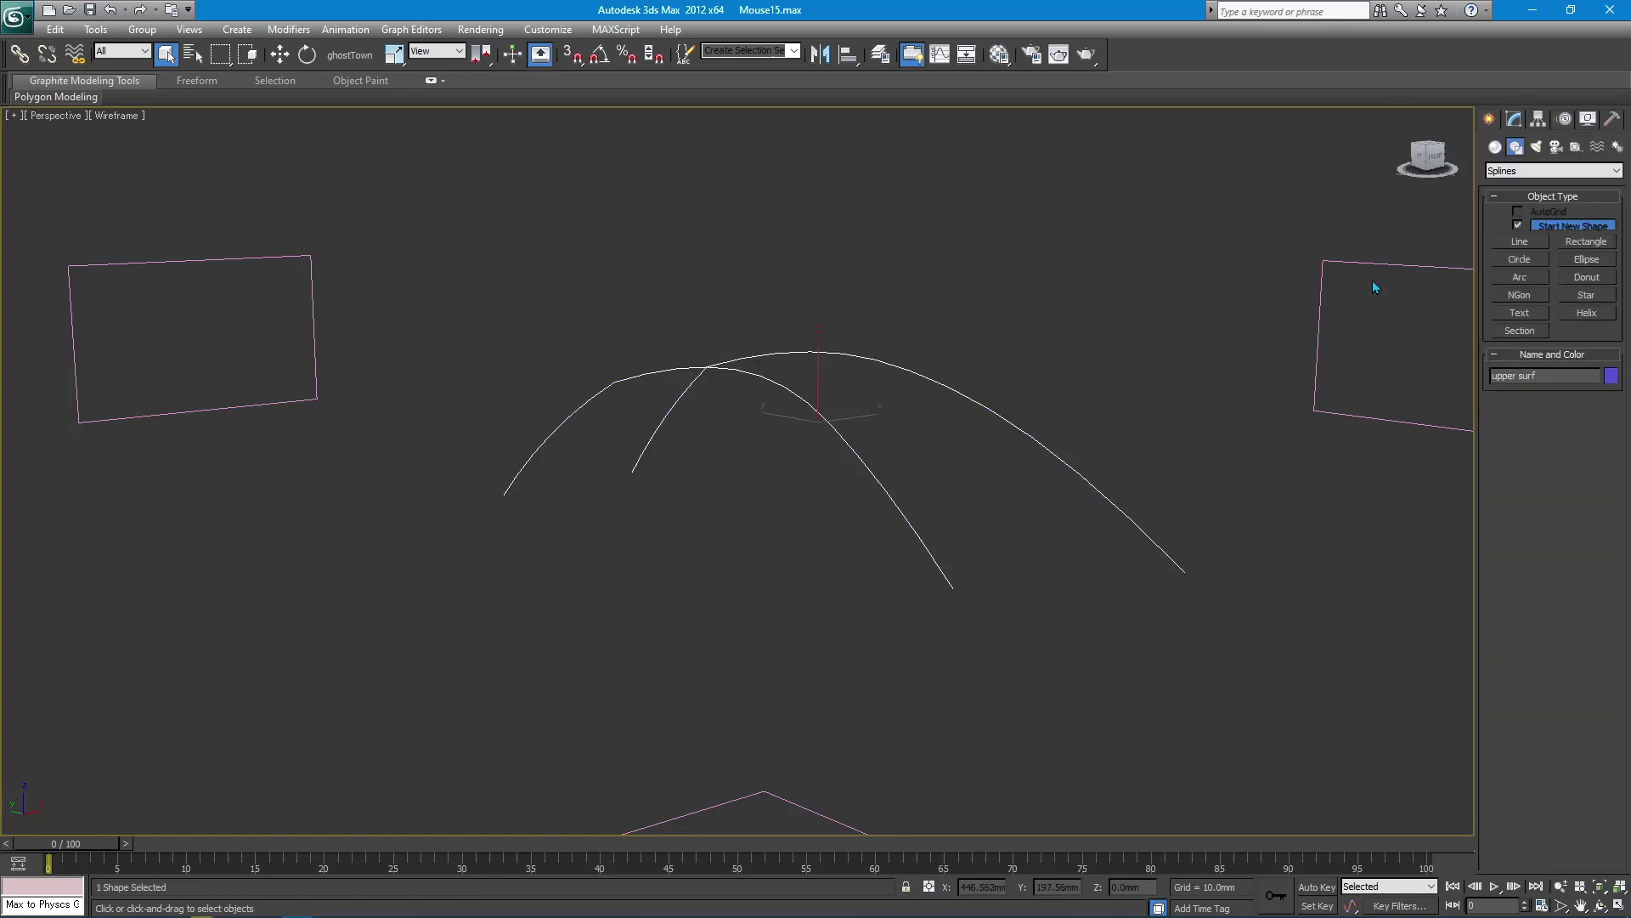
# - Mirror upper surf on X to create the copy 'upper surf001'
pyautogui.moveTo(987, 311)
pyautogui.keyDown('alt'); pyautogui.mouseDown(button='middle')
pyautogui.moveTo(714, 376)
pyautogui.moveTo(854, 398)
pyautogui.moveTo(1021, 395)
pyautogui.mouseUp(button='middle'); pyautogui.keyUp('alt')
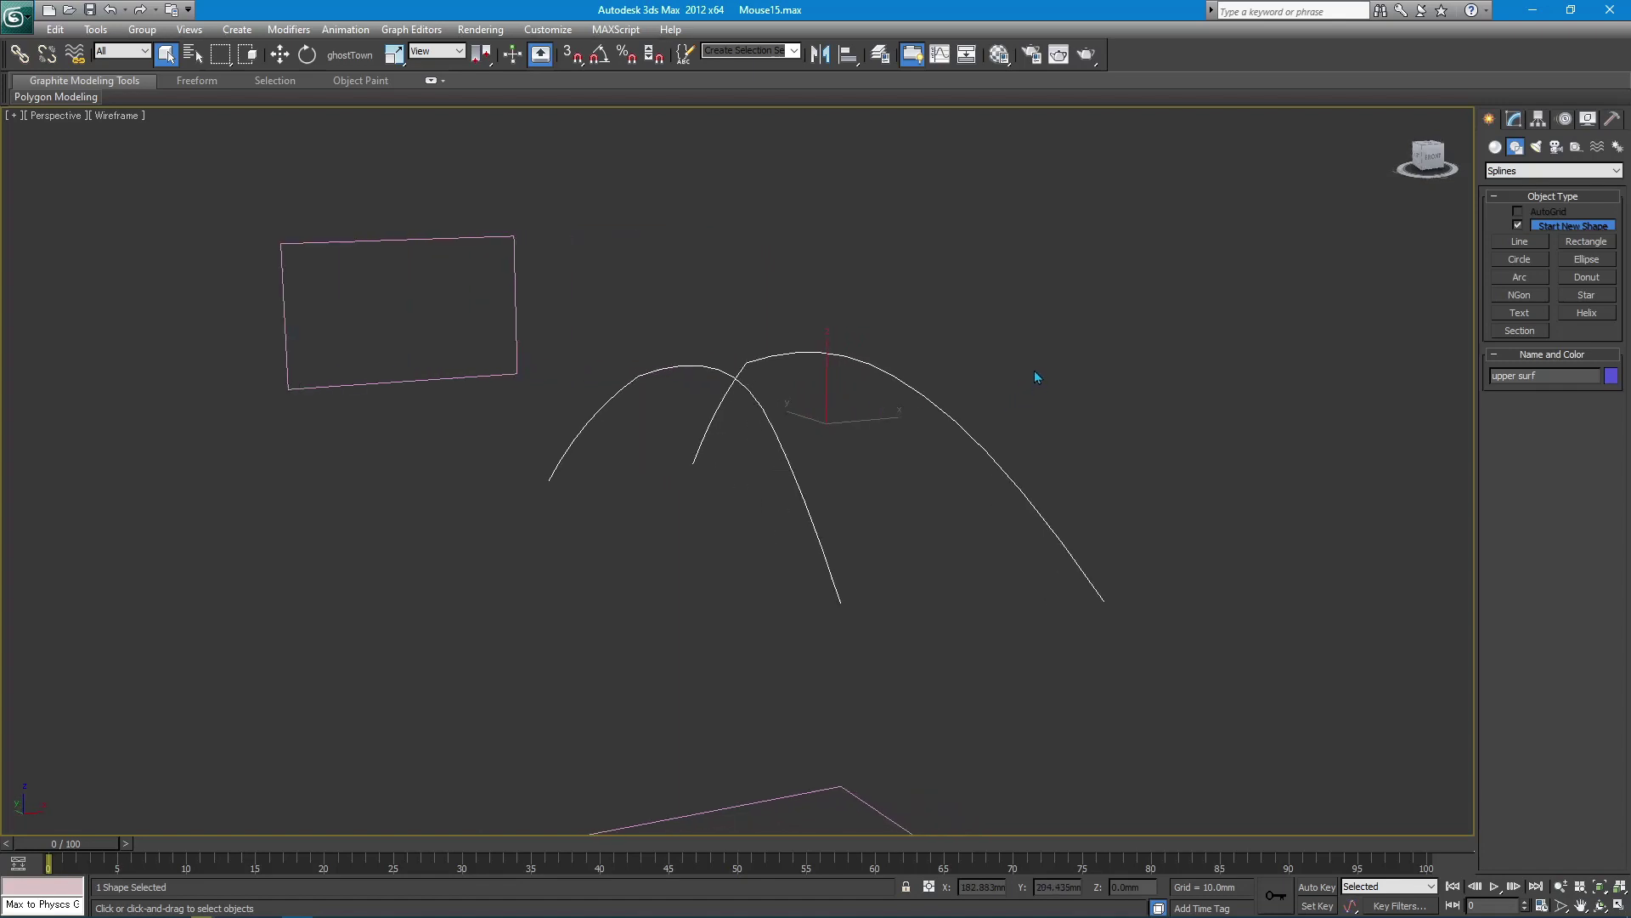
pyautogui.moveTo(1034, 371)
pyautogui.keyDown('alt'); pyautogui.mouseDown(button='middle')
pyautogui.moveTo(950, 397)
pyautogui.moveTo(848, 380)
pyautogui.mouseUp(button='middle'); pyautogui.keyUp('alt')
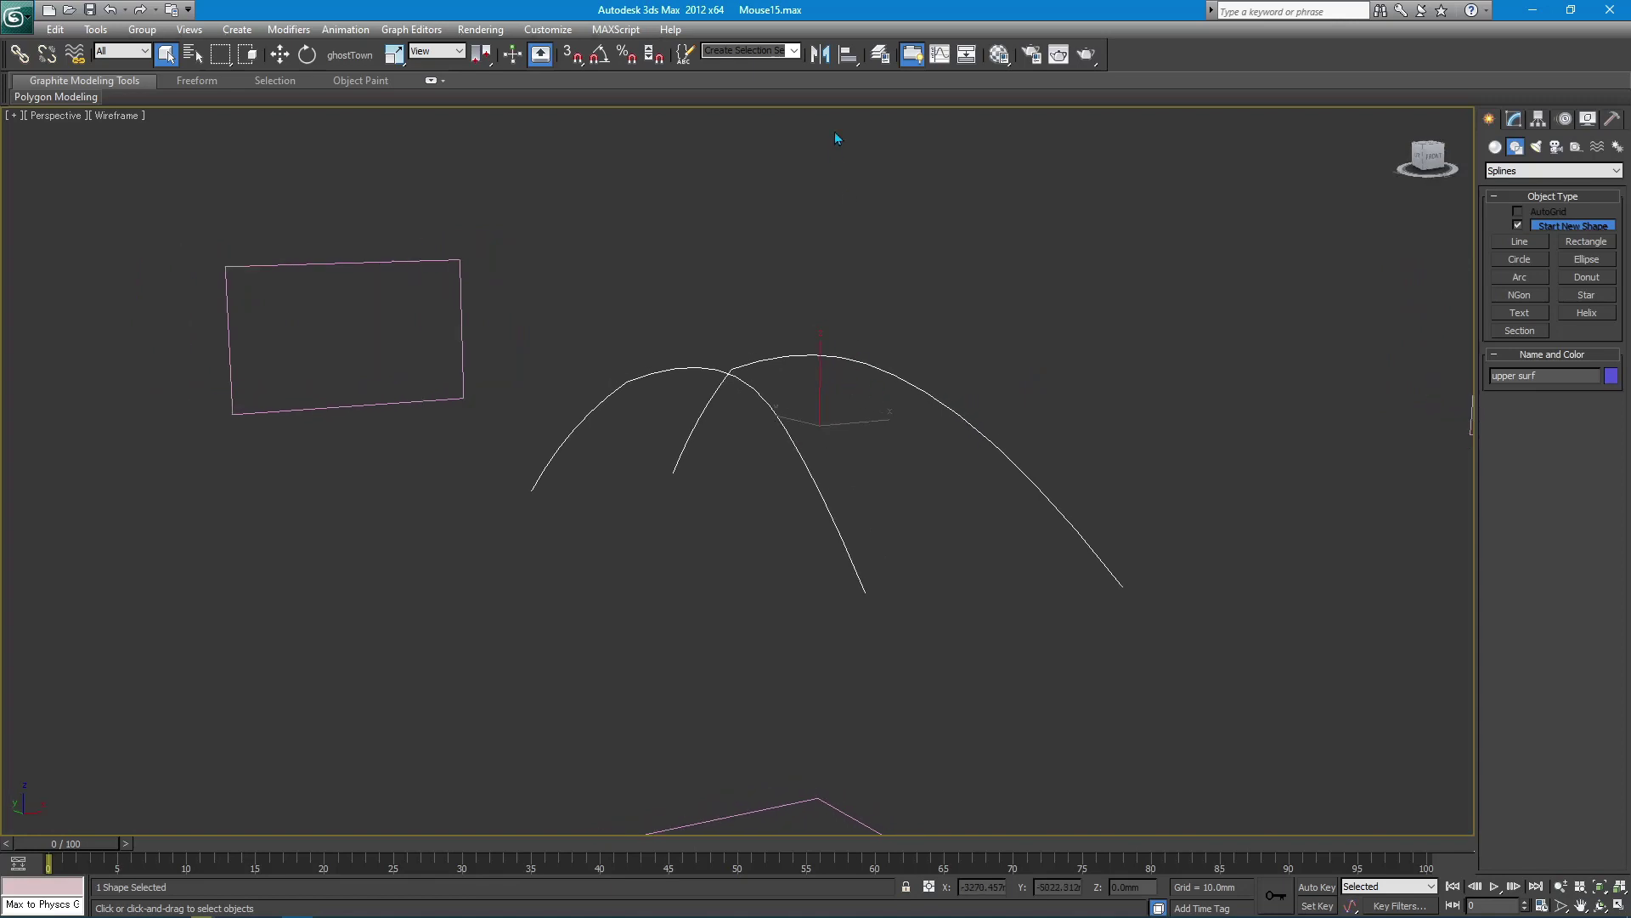
pyautogui.click(823, 55)
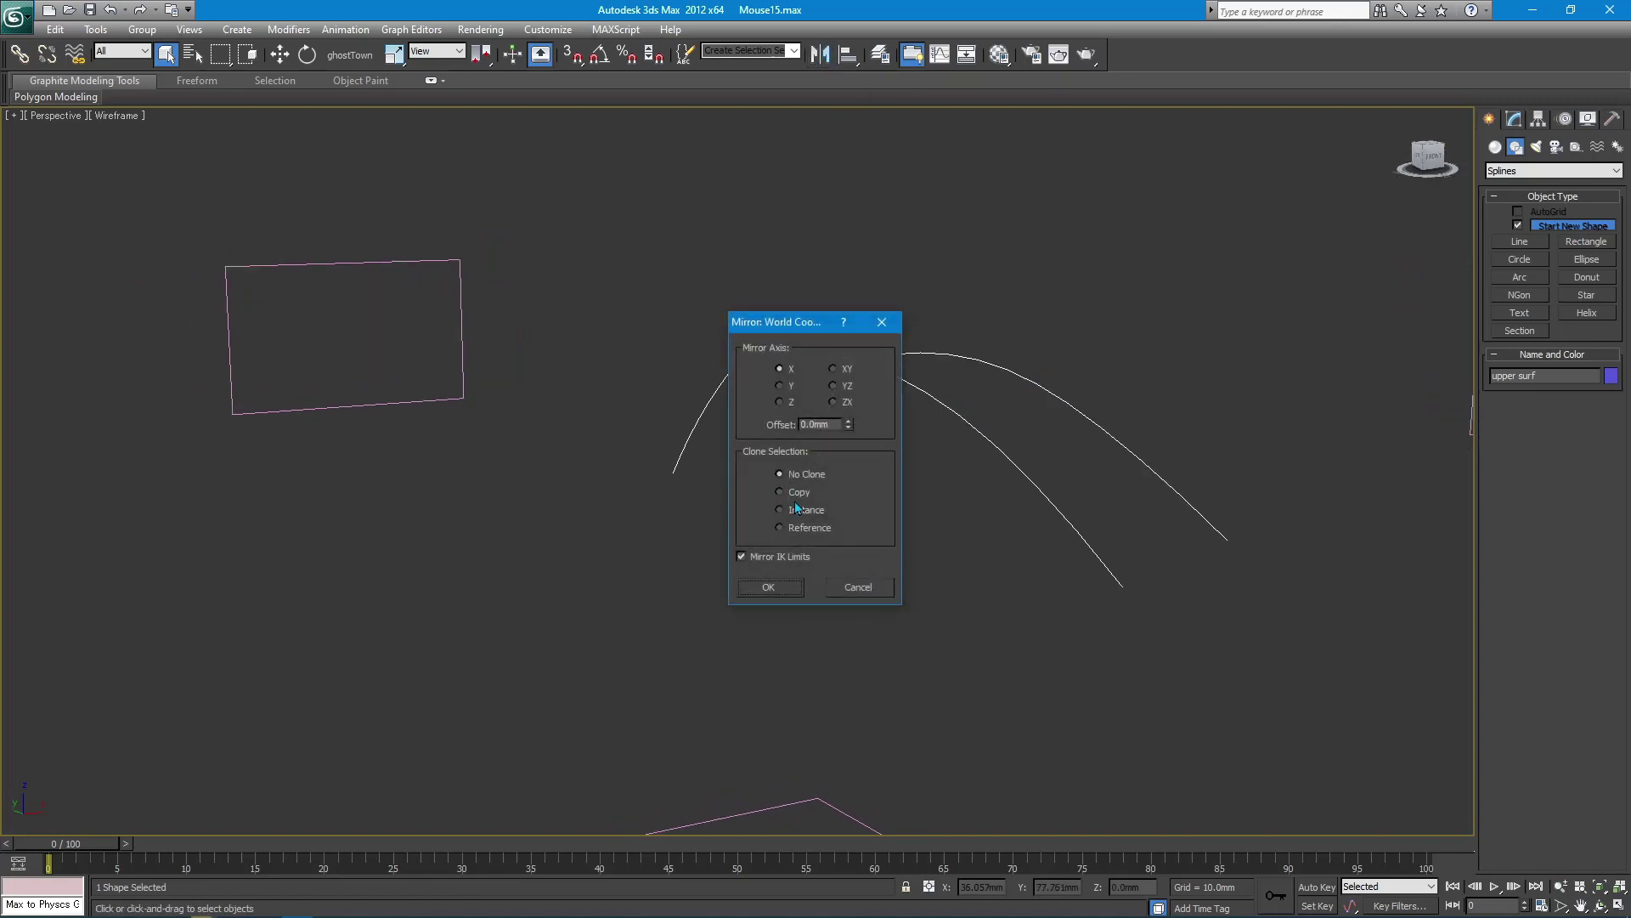
pyautogui.click(788, 590)
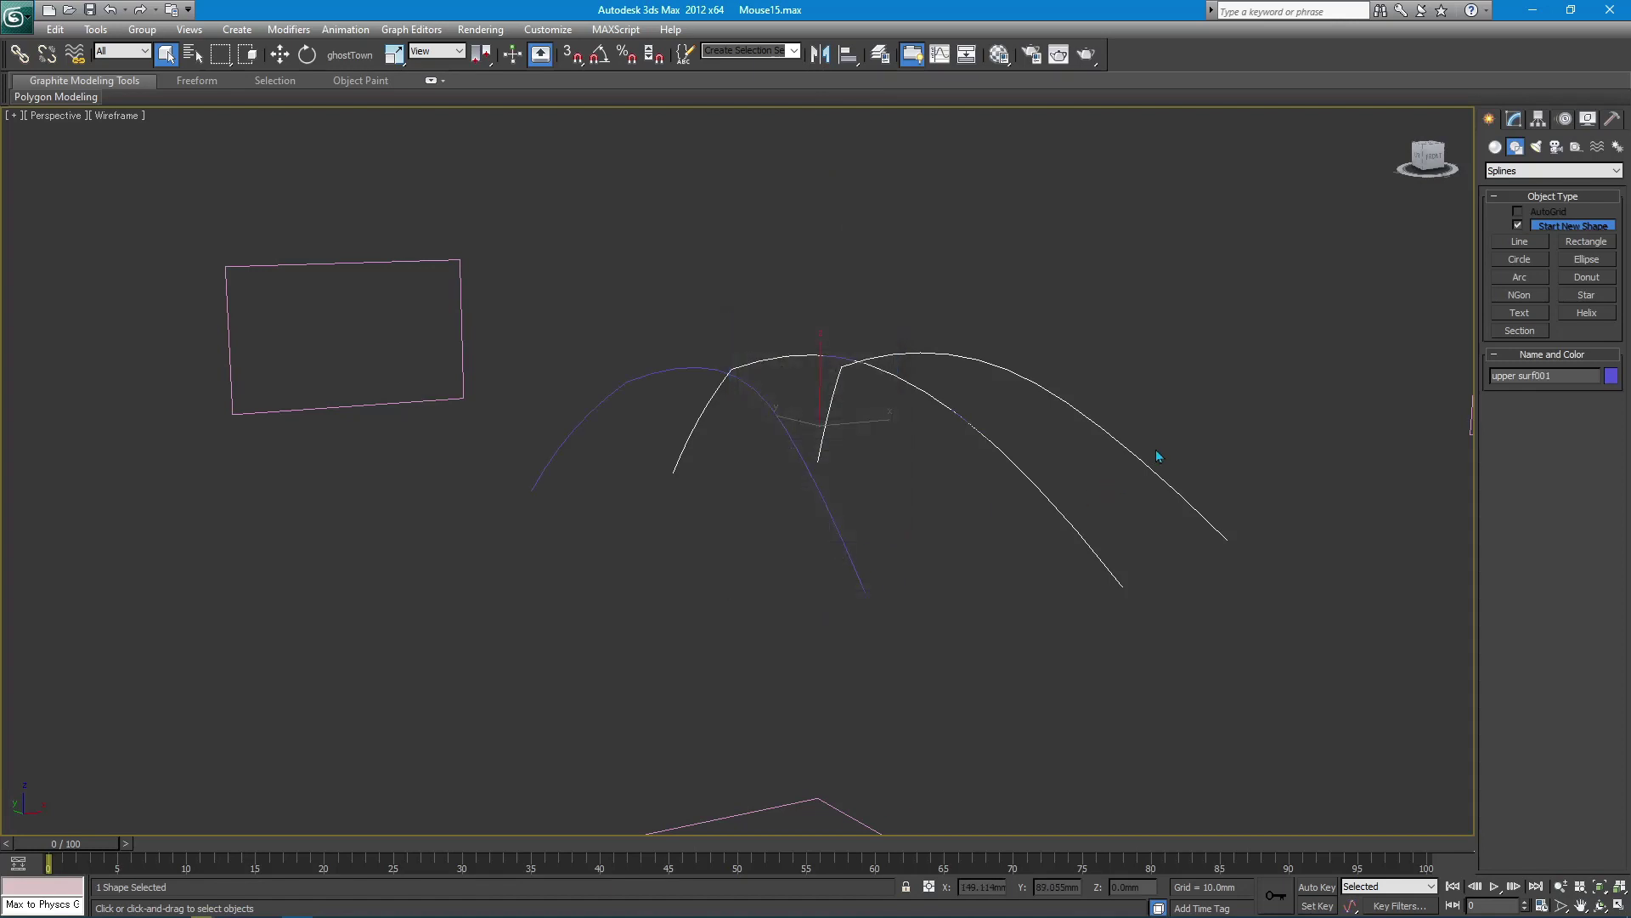
# - Delete the duplicate arc from upper surf001 and attach the remaining arc to upper surf
pyautogui.click(1515, 119)
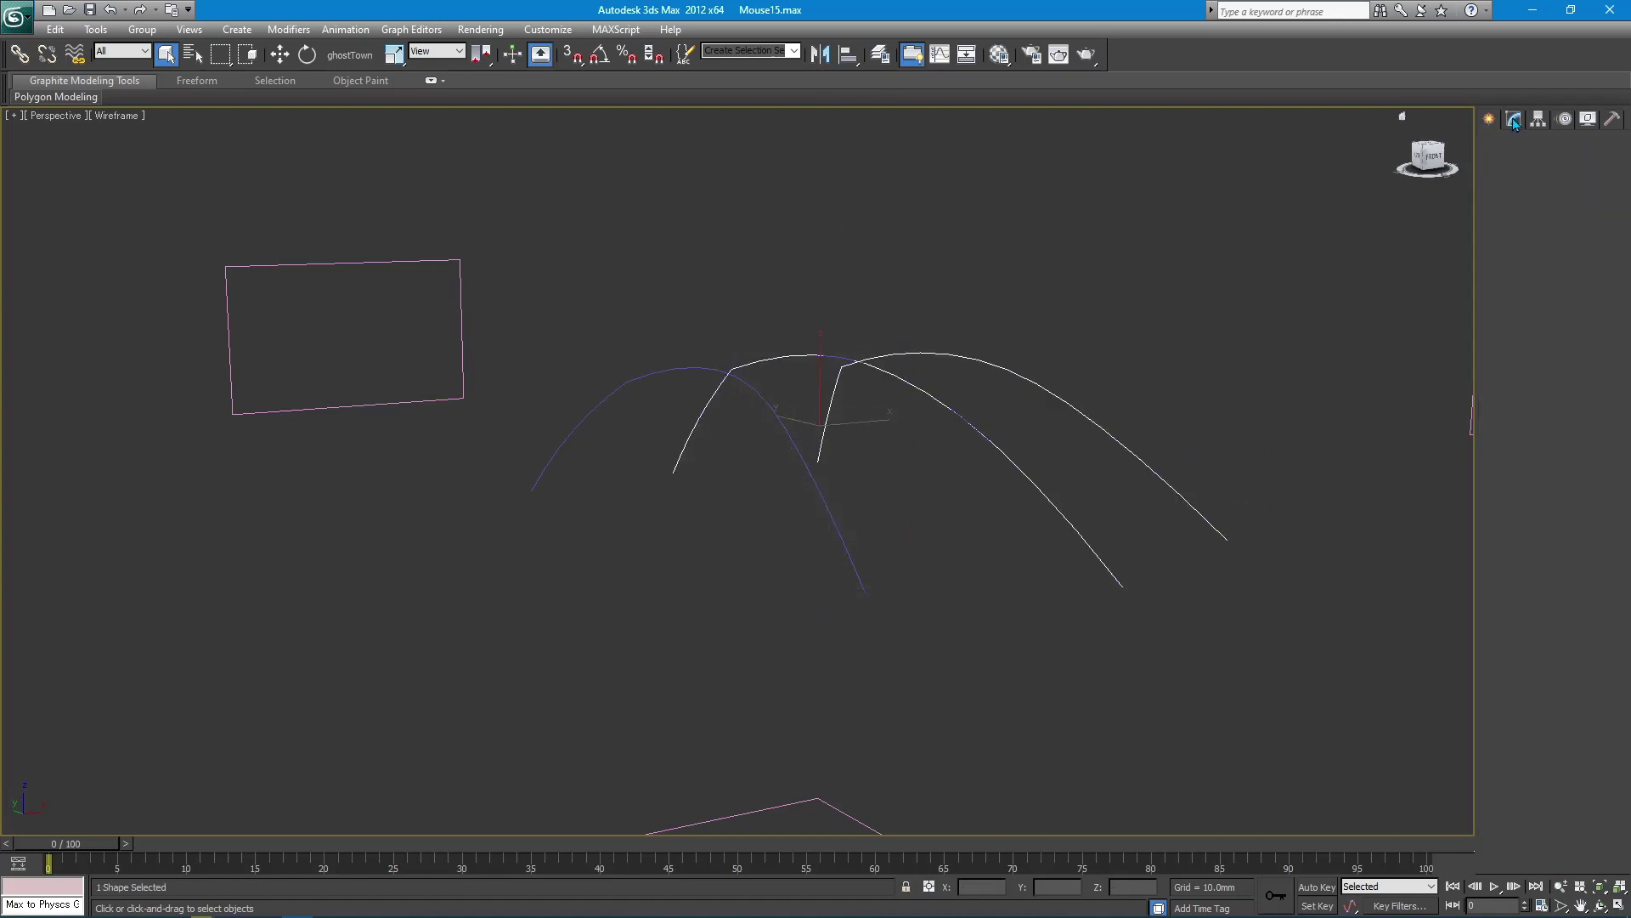
pyautogui.click(1520, 313)
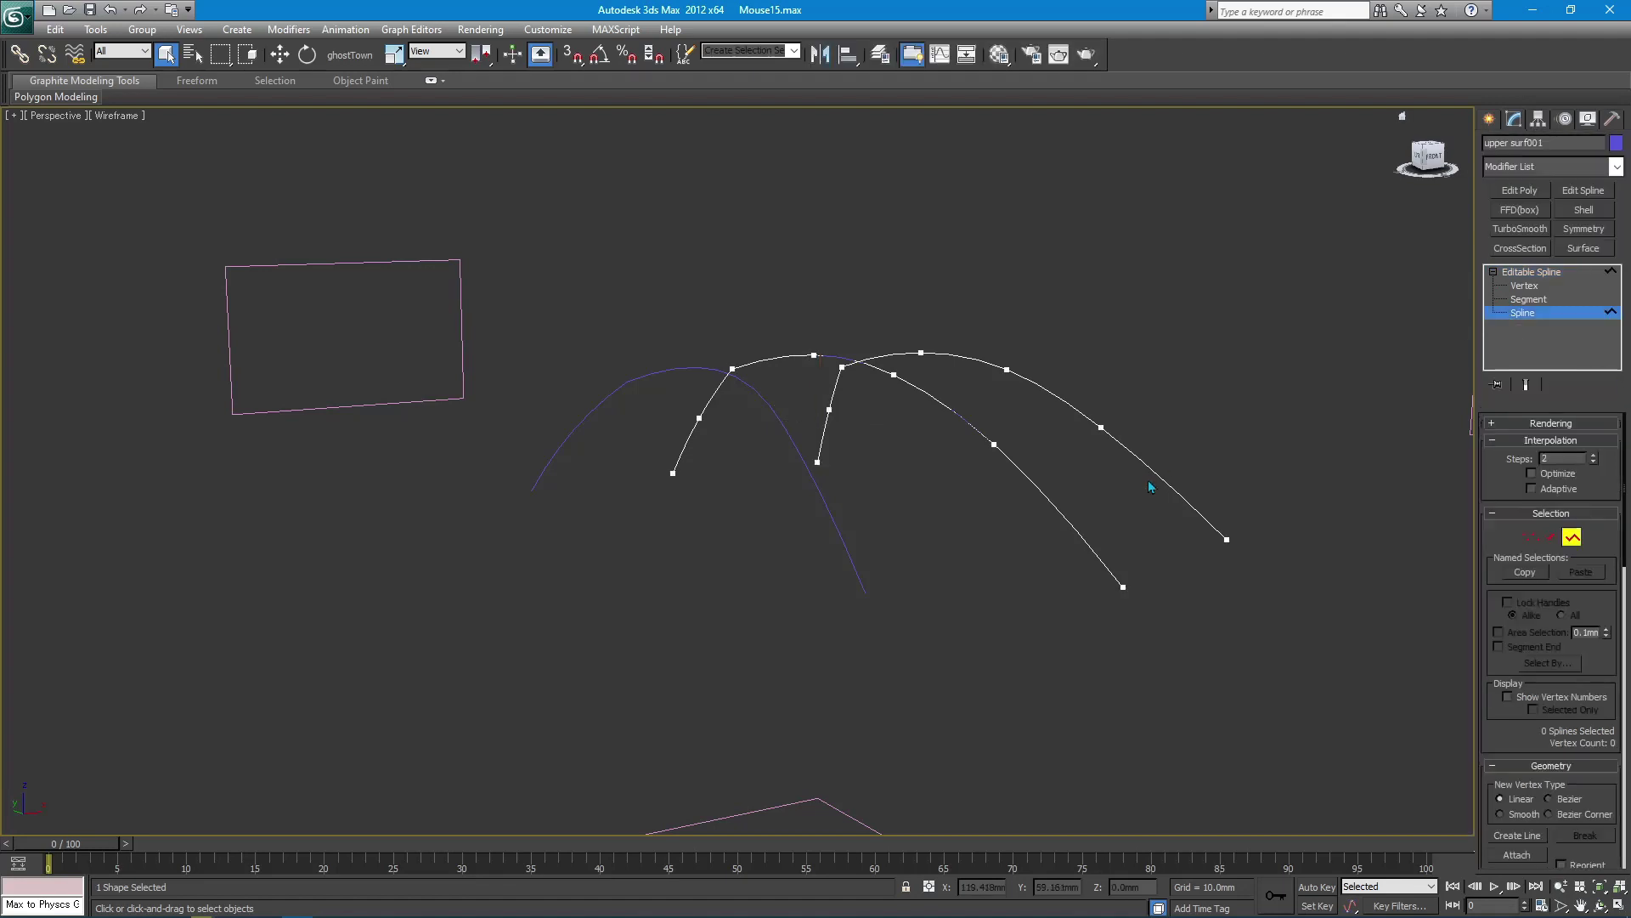
pyautogui.click(1056, 512)
pyautogui.click(983, 529)
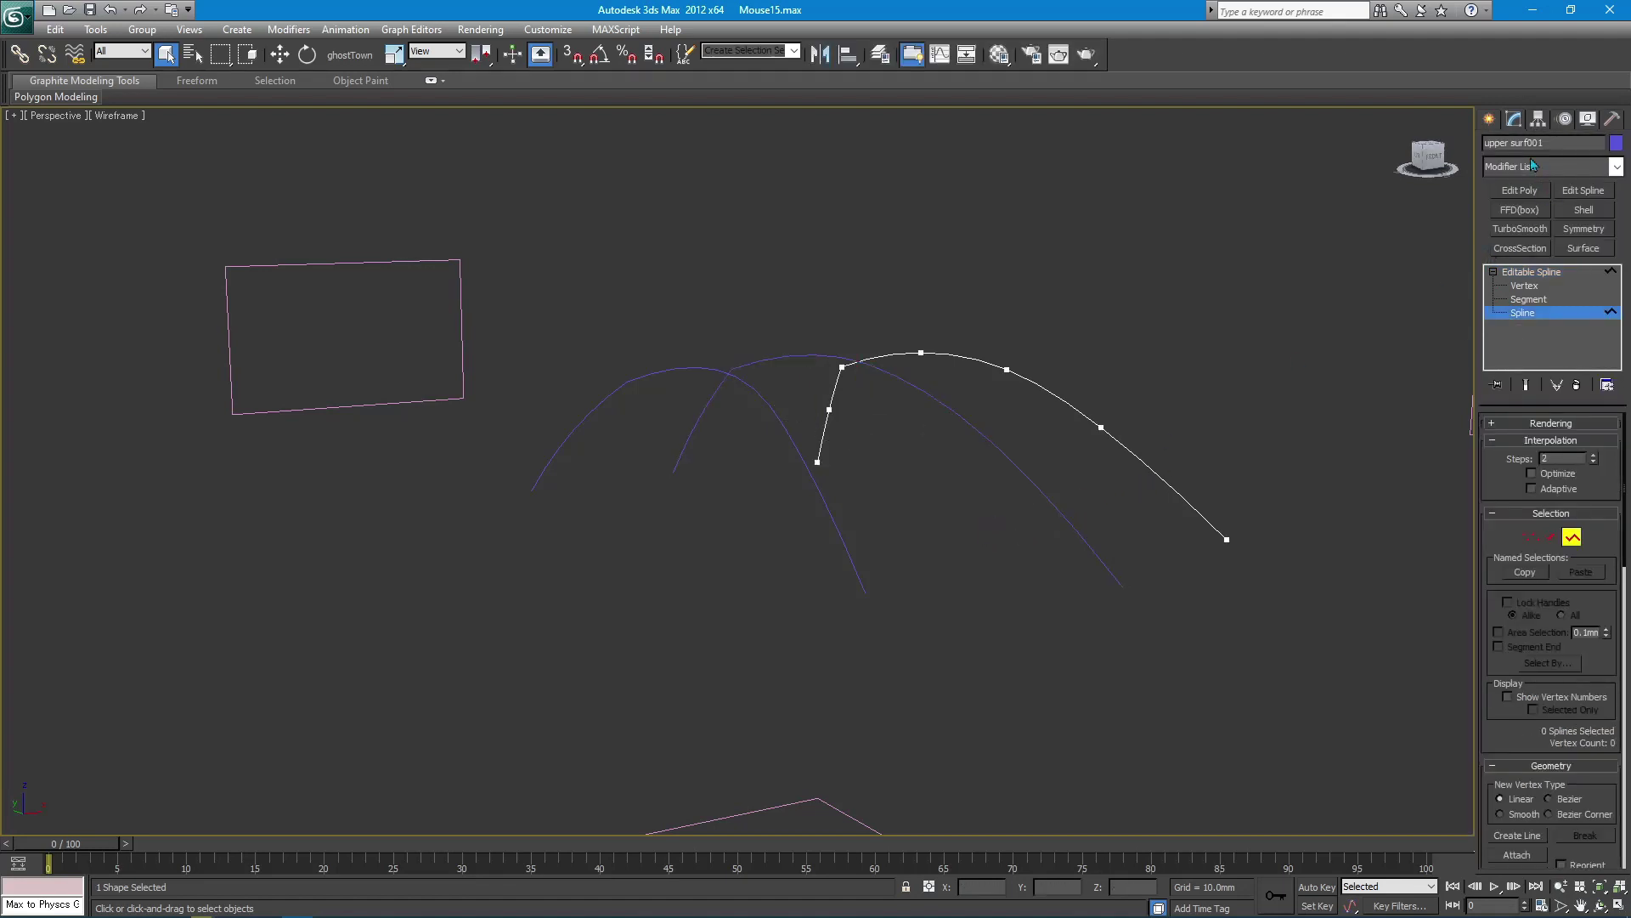
pyautogui.click(1488, 122)
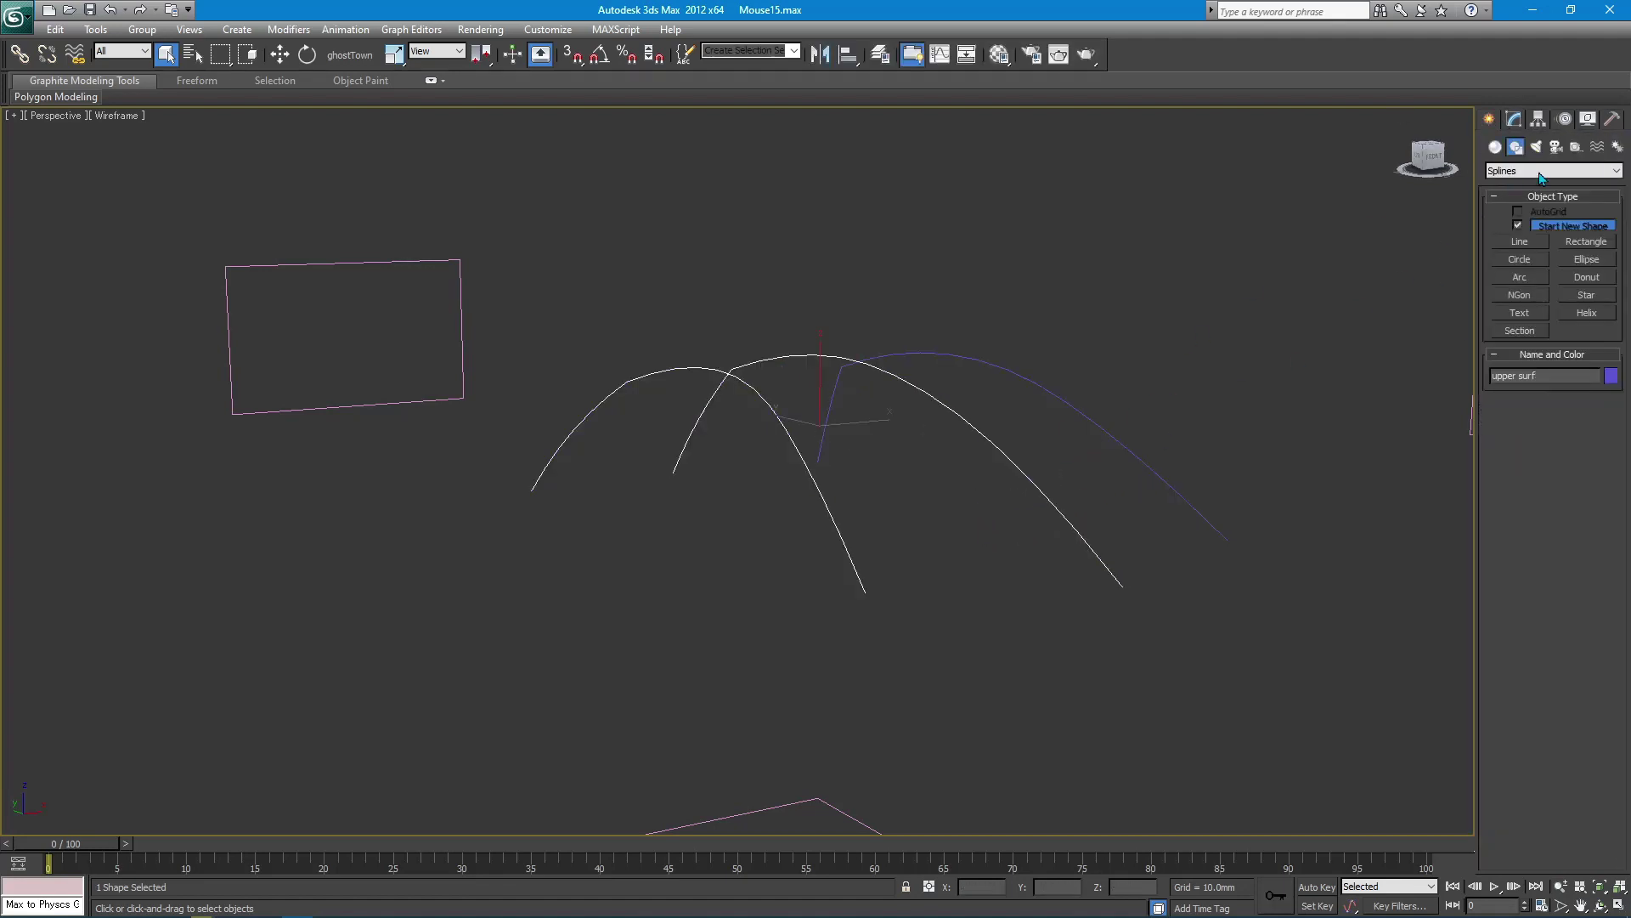
pyautogui.click(1514, 119)
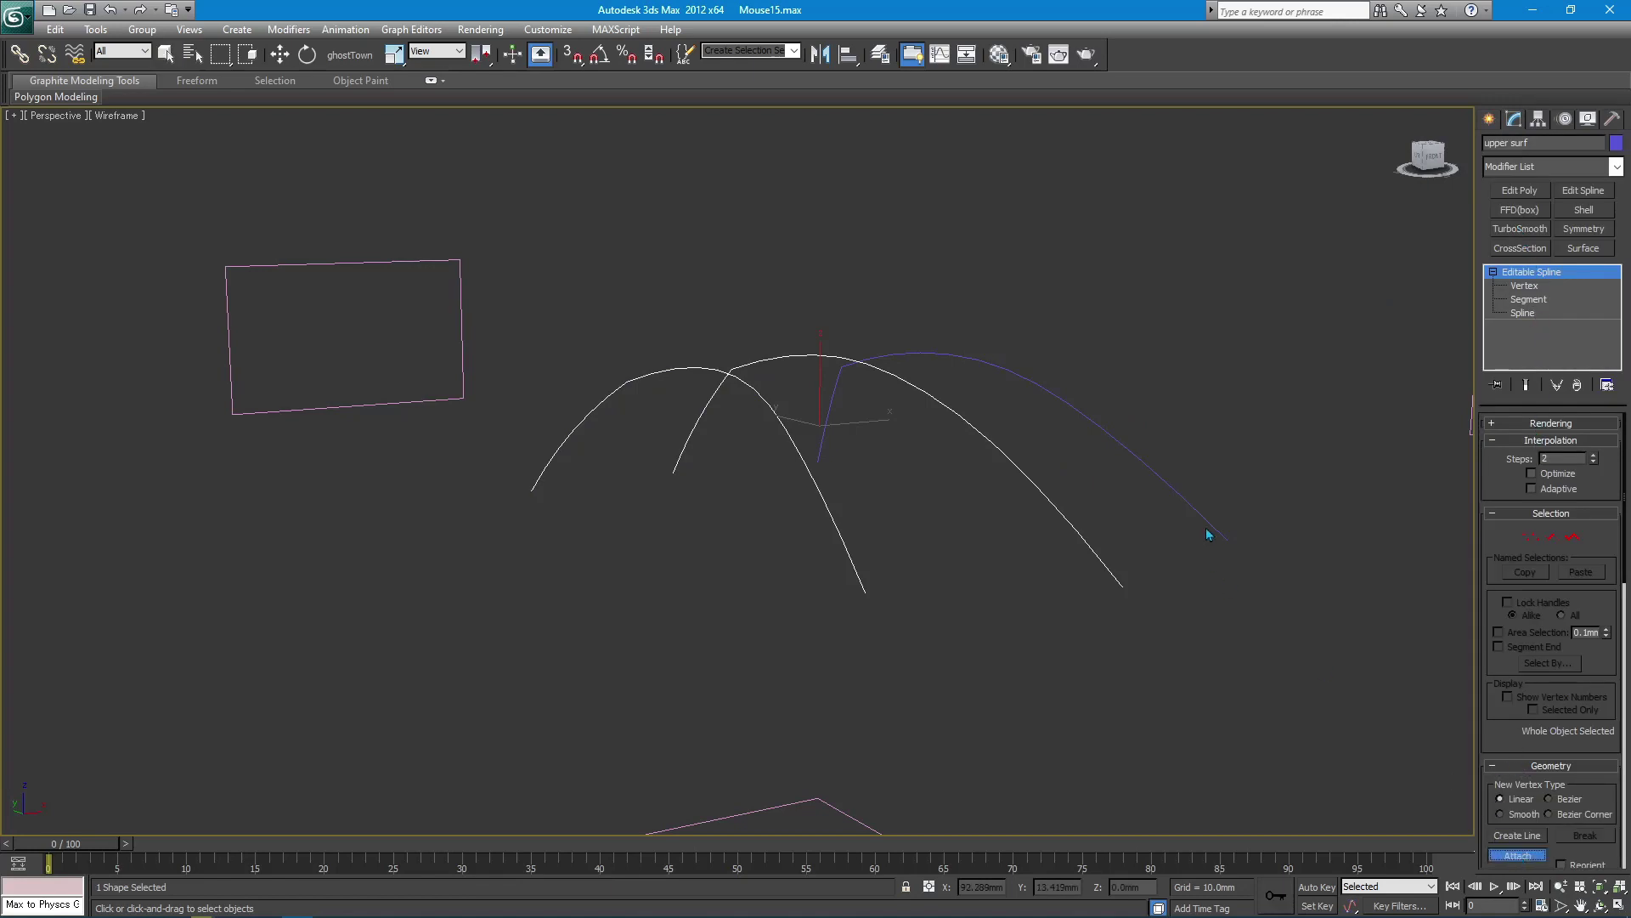
pyautogui.click(1179, 498)
pyautogui.click(168, 53)
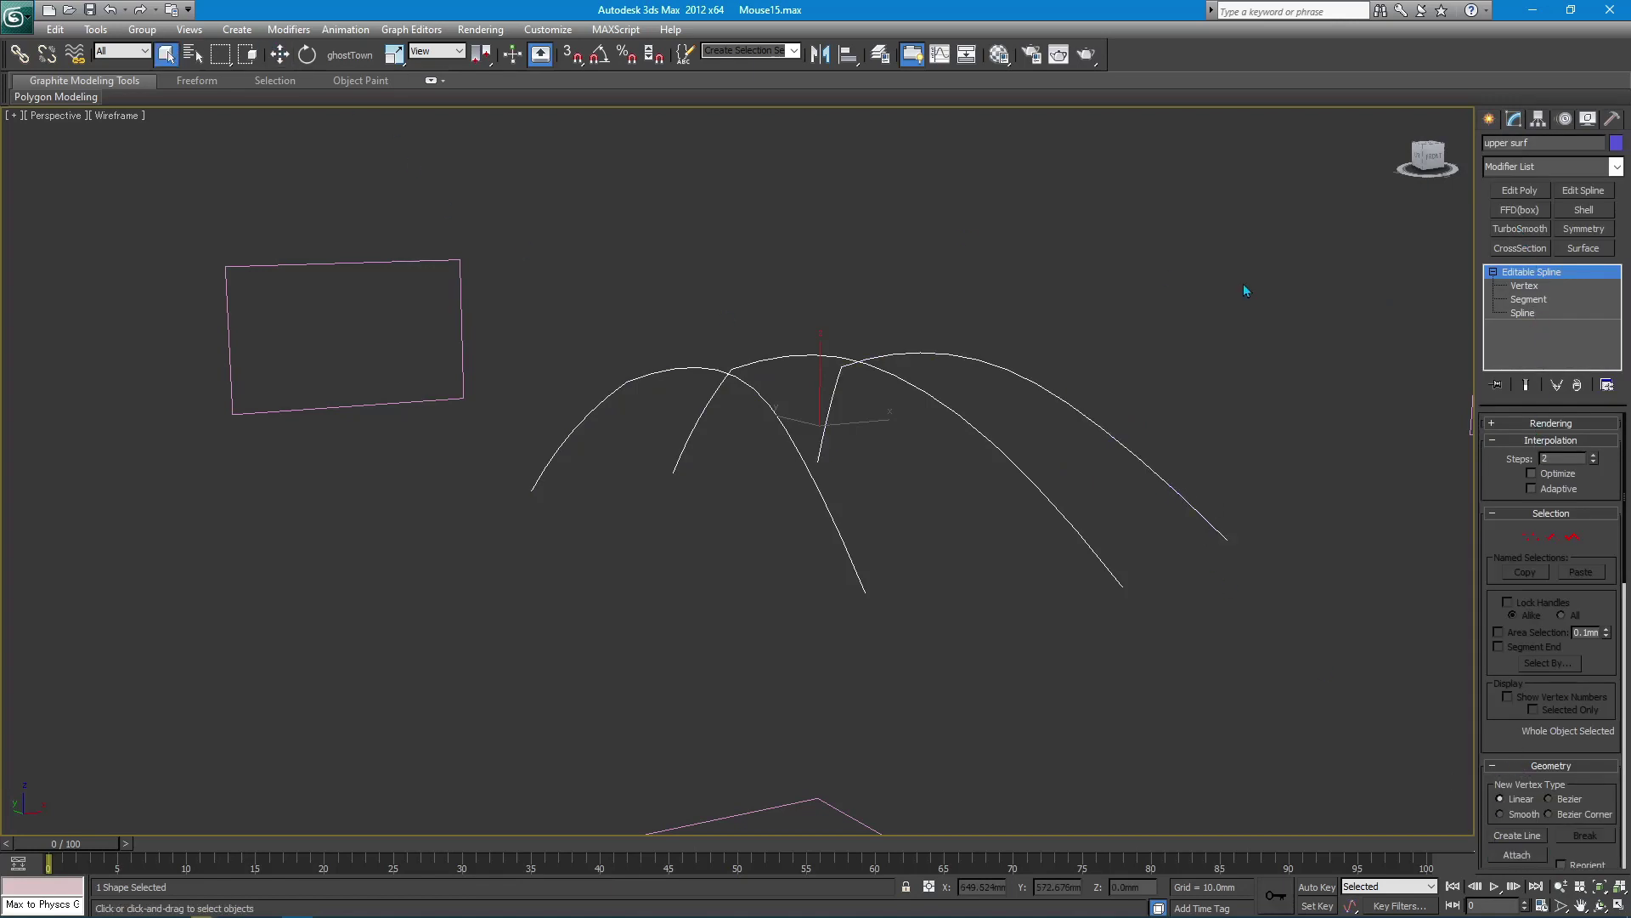
# - Set all upper surf vertices to Corner and apply a CrossSection modifier to link the arcs
pyautogui.click(1526, 286)
pyautogui.rightClick(1067, 476)
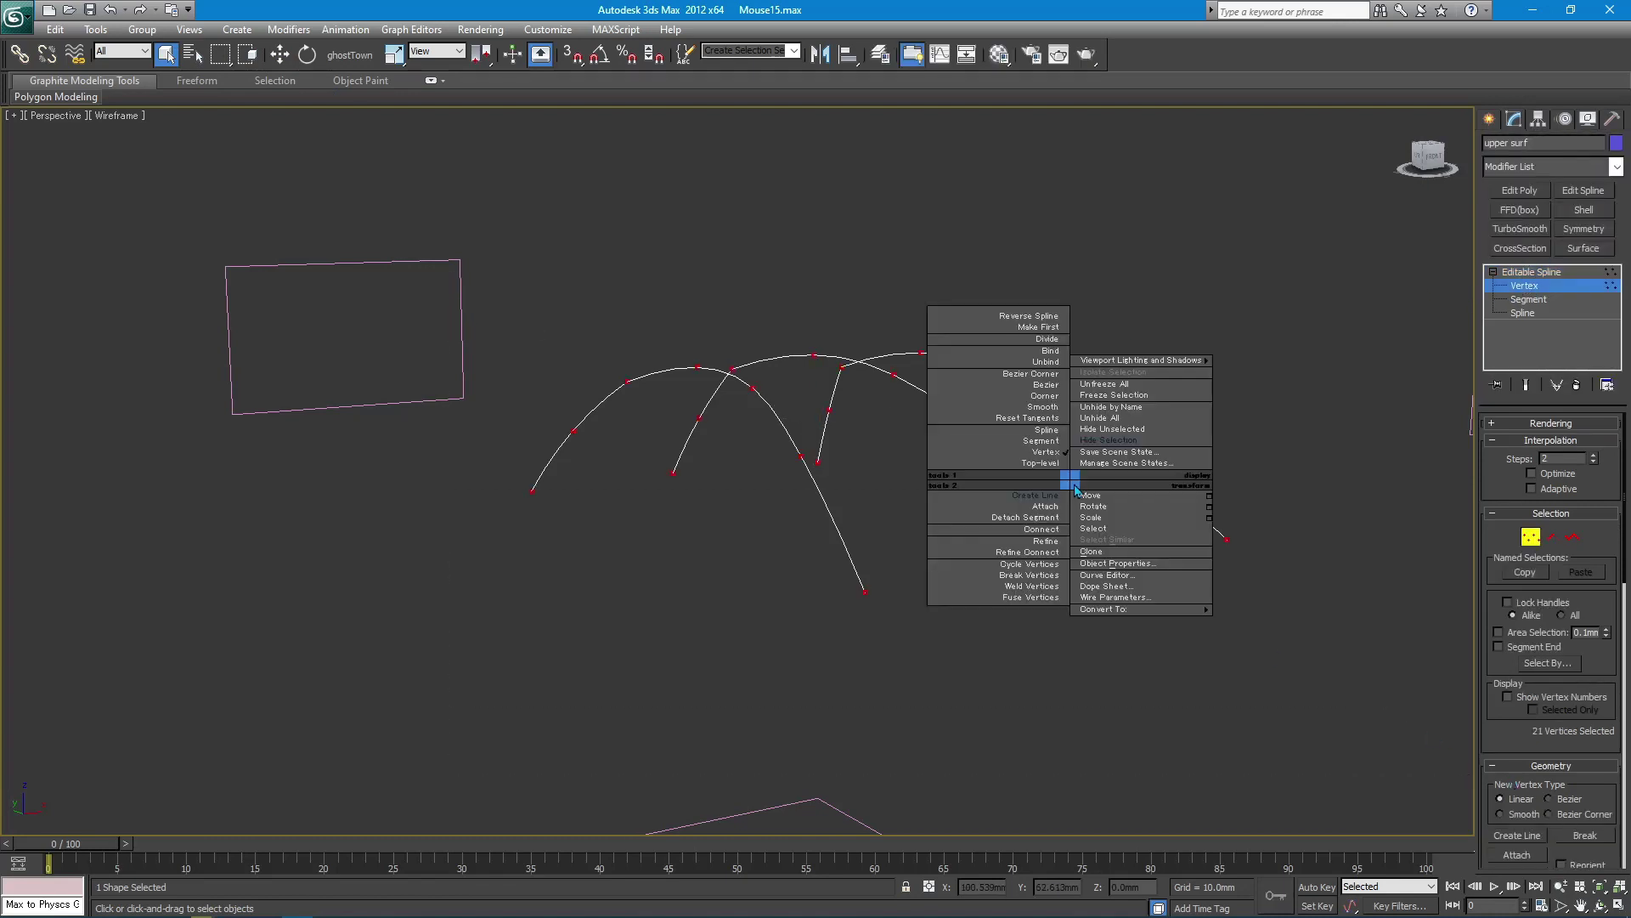
pyautogui.click(1044, 401)
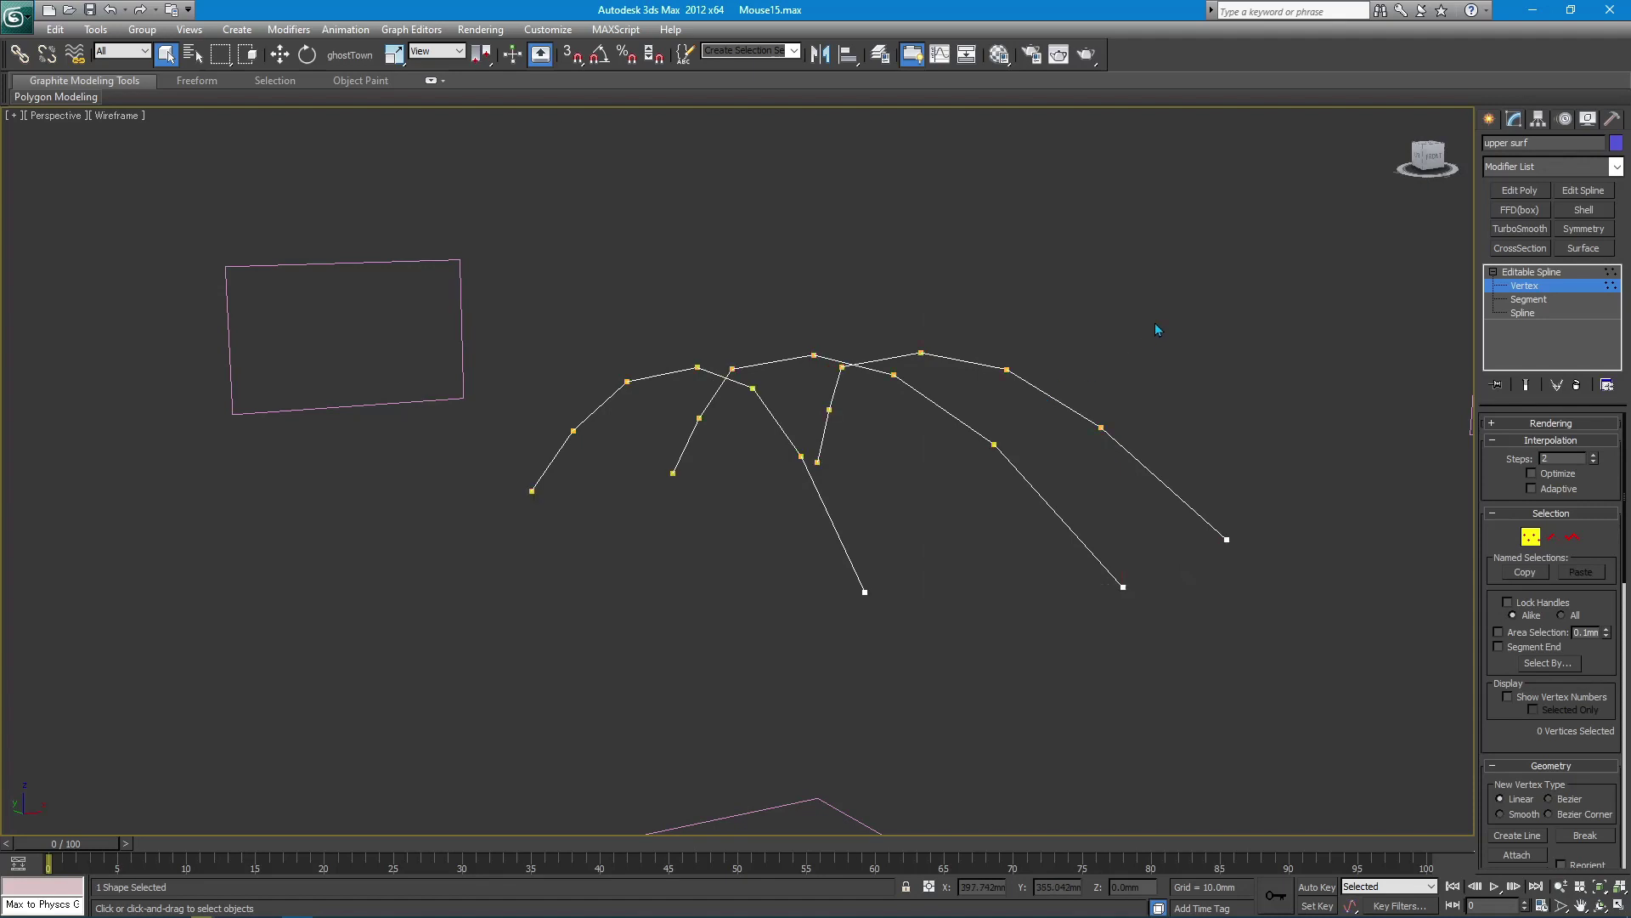
pyautogui.click(1519, 248)
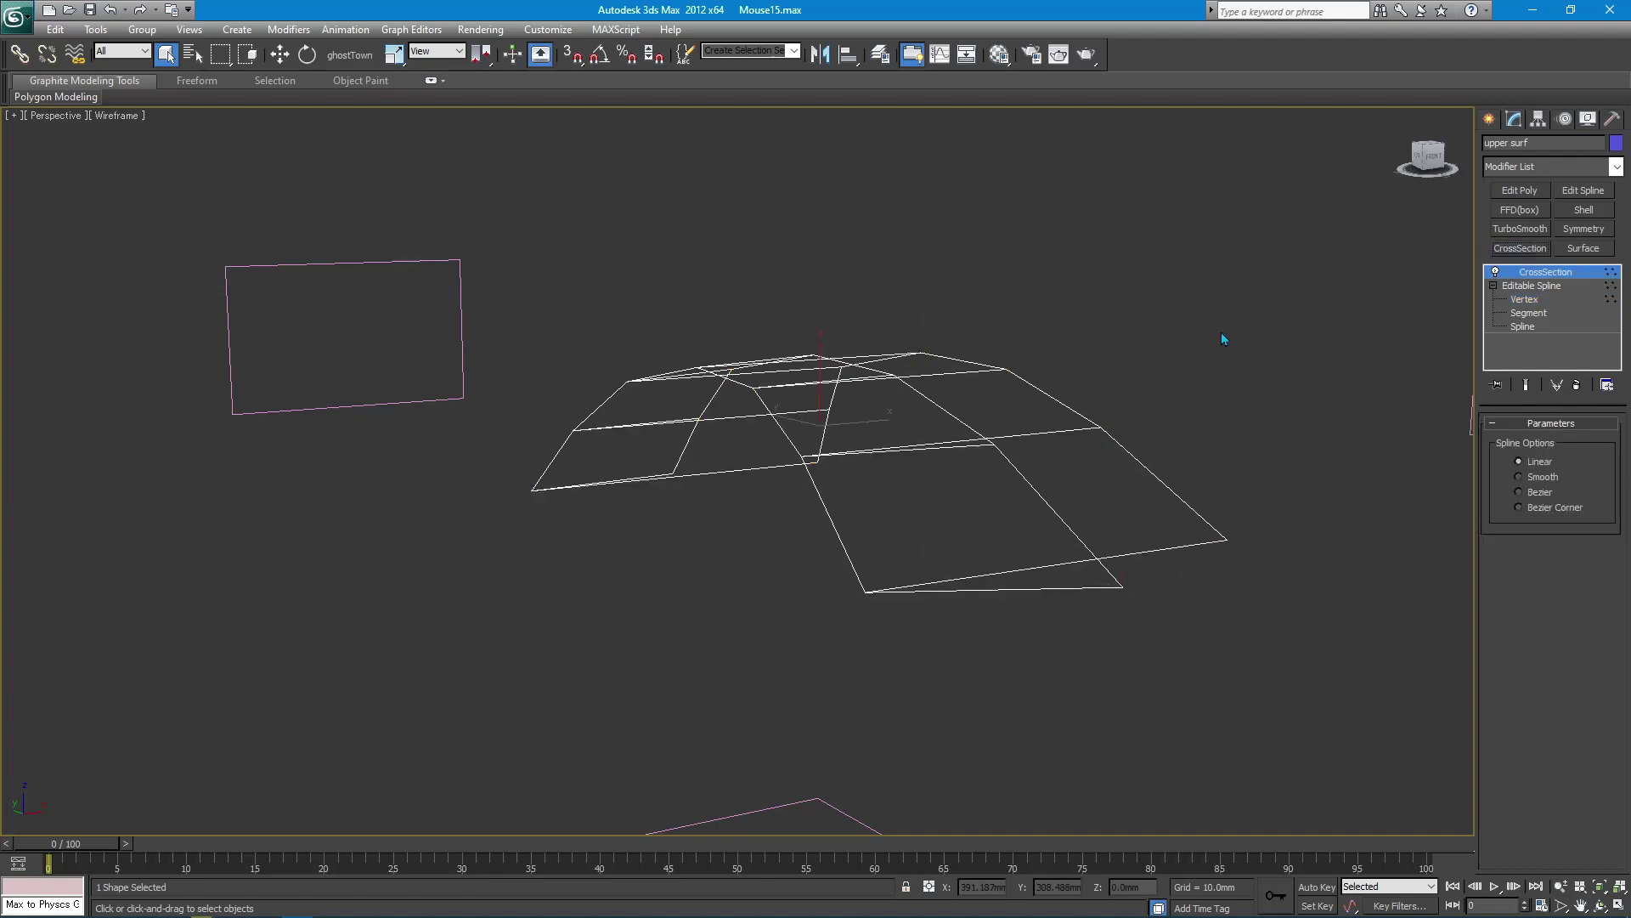
pyautogui.keyDown('alt'); pyautogui.moveTo(1136, 387); pyautogui.dragTo(1003, 491, button='middle'); pyautogui.keyUp('alt')
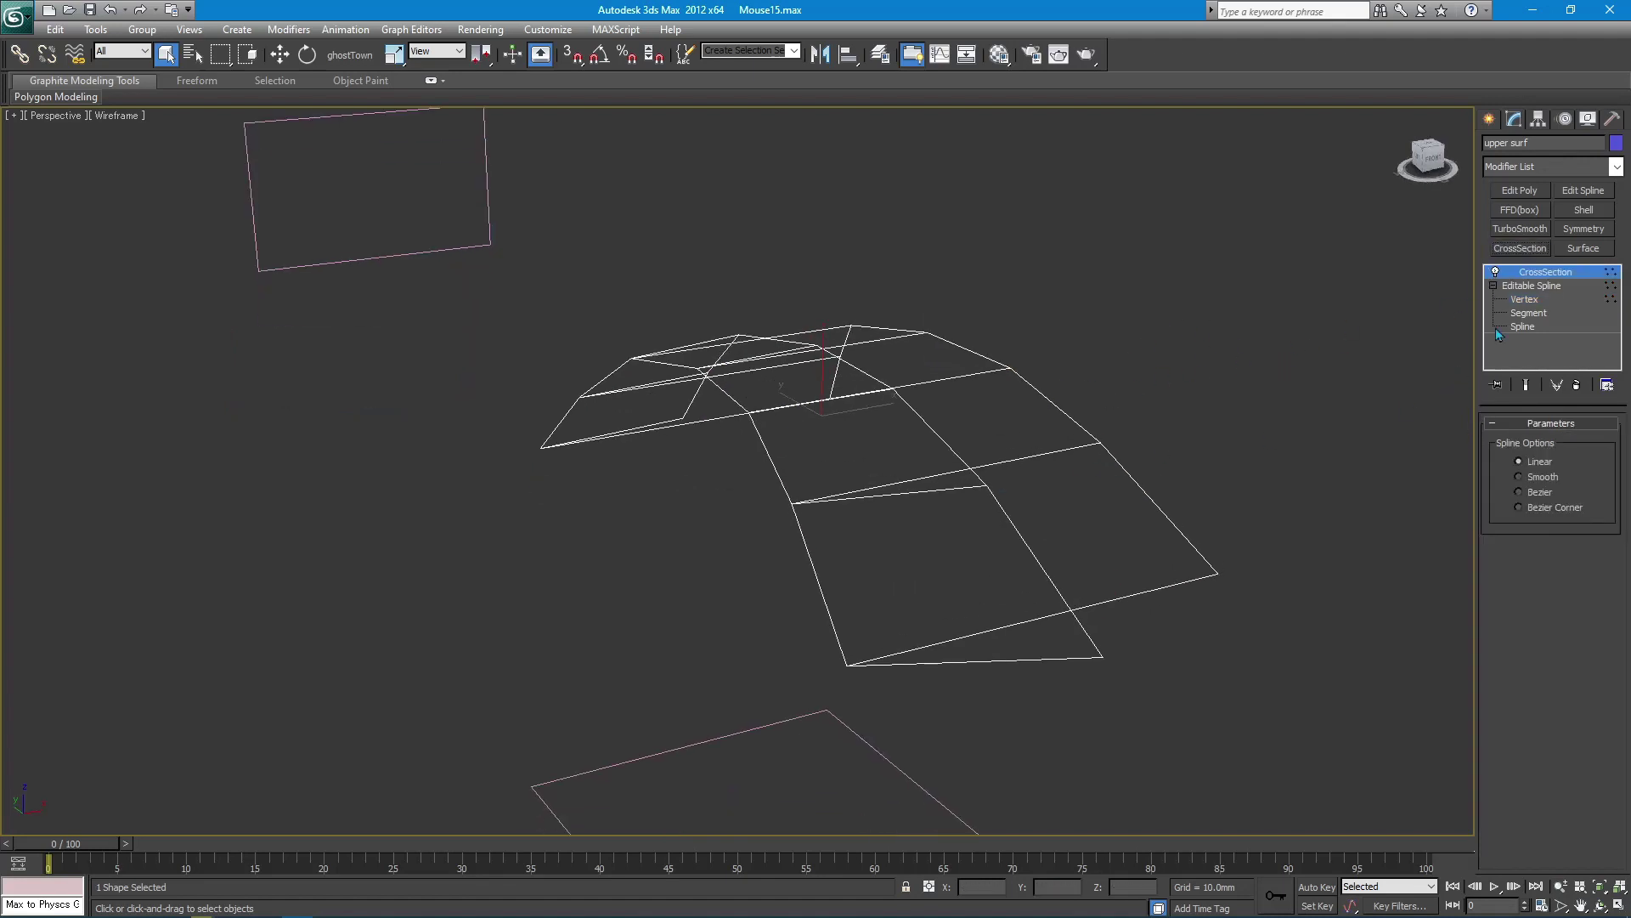
pyautogui.click(1523, 300)
# - With vertex snap on, draw a new line joining the two front cage vertices
pyautogui.rightClick(1055, 532)
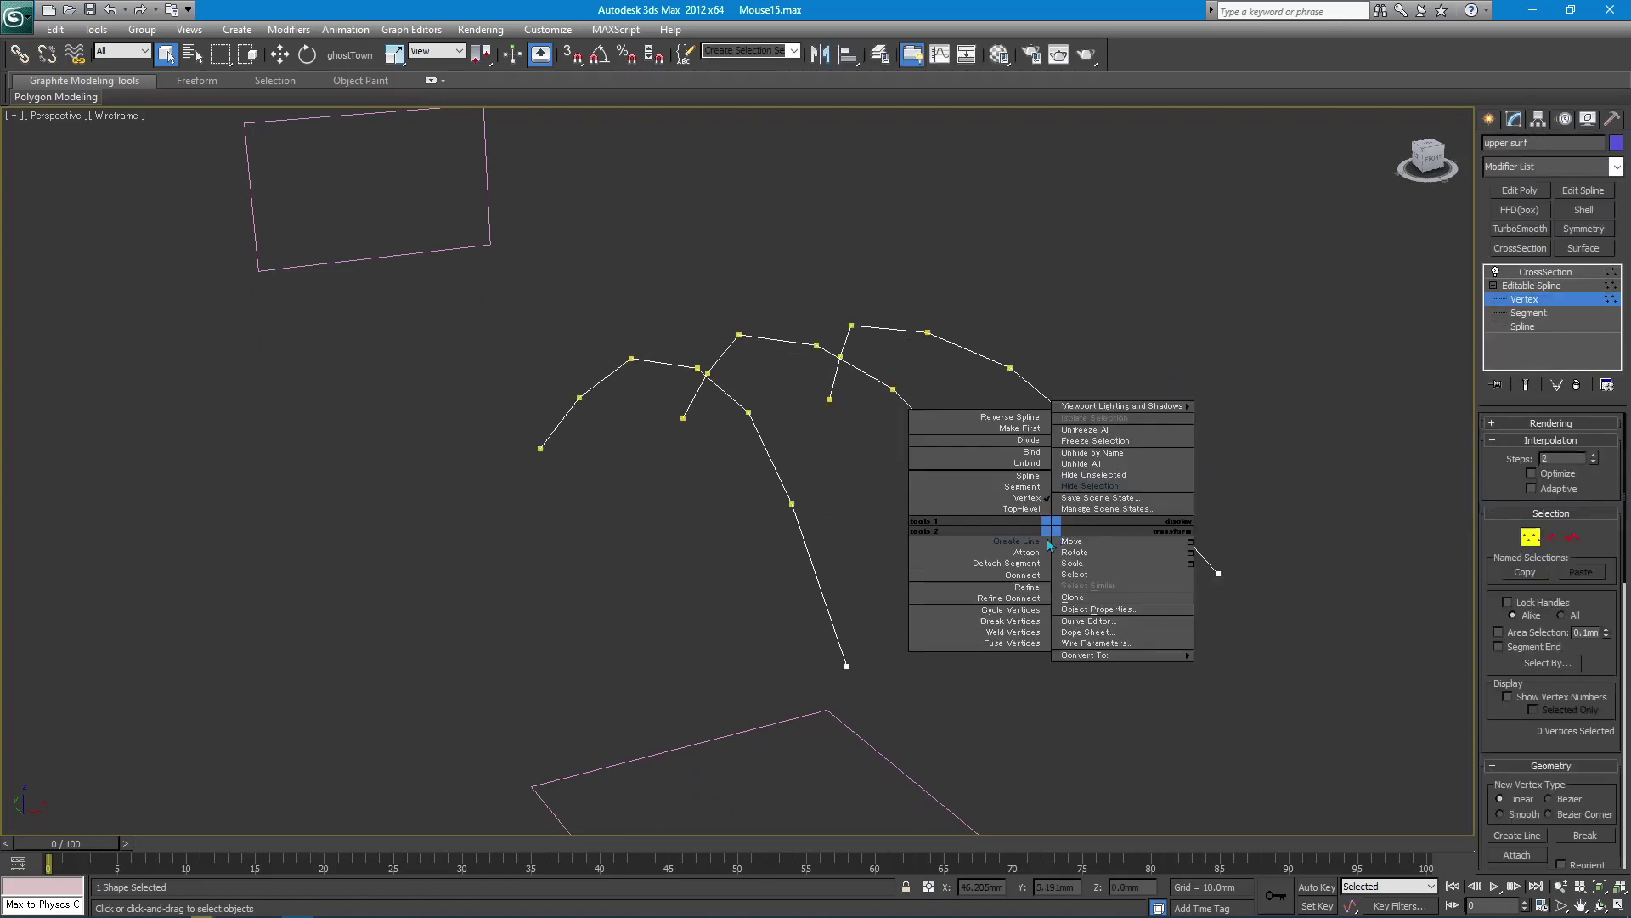
pyautogui.click(1009, 552)
pyautogui.press('s')
pyautogui.click(847, 665)
pyautogui.click(1103, 656)
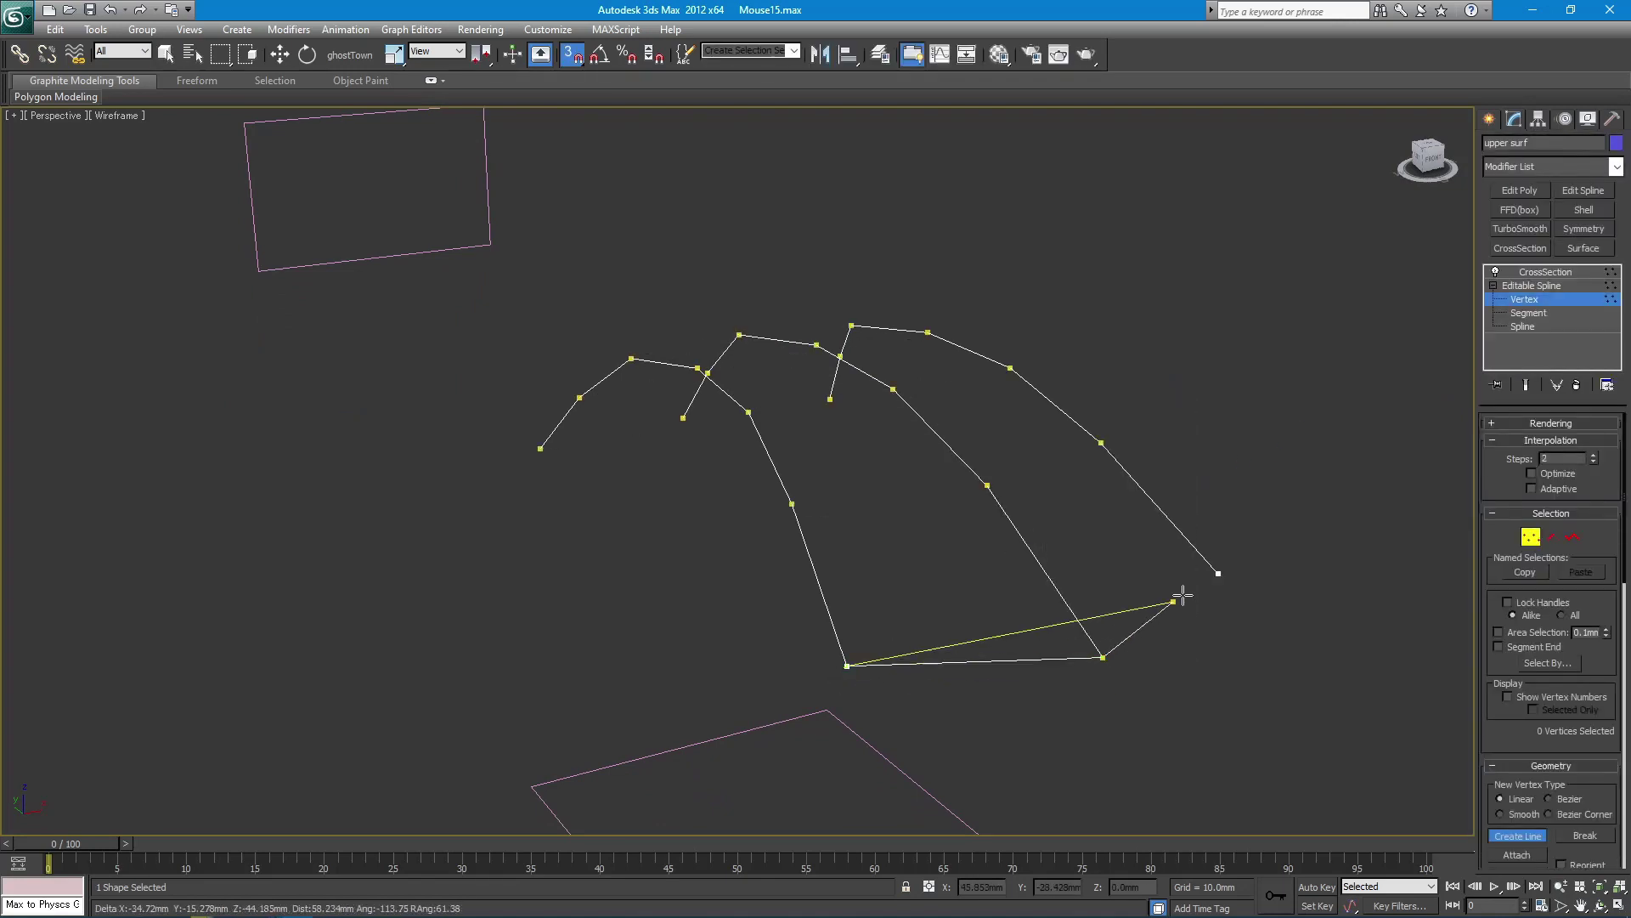
pyautogui.rightClick(1217, 572)
# - Add snapped connecting columns running from the lower arc through the middle arc to the top arc
pyautogui.click(791, 504)
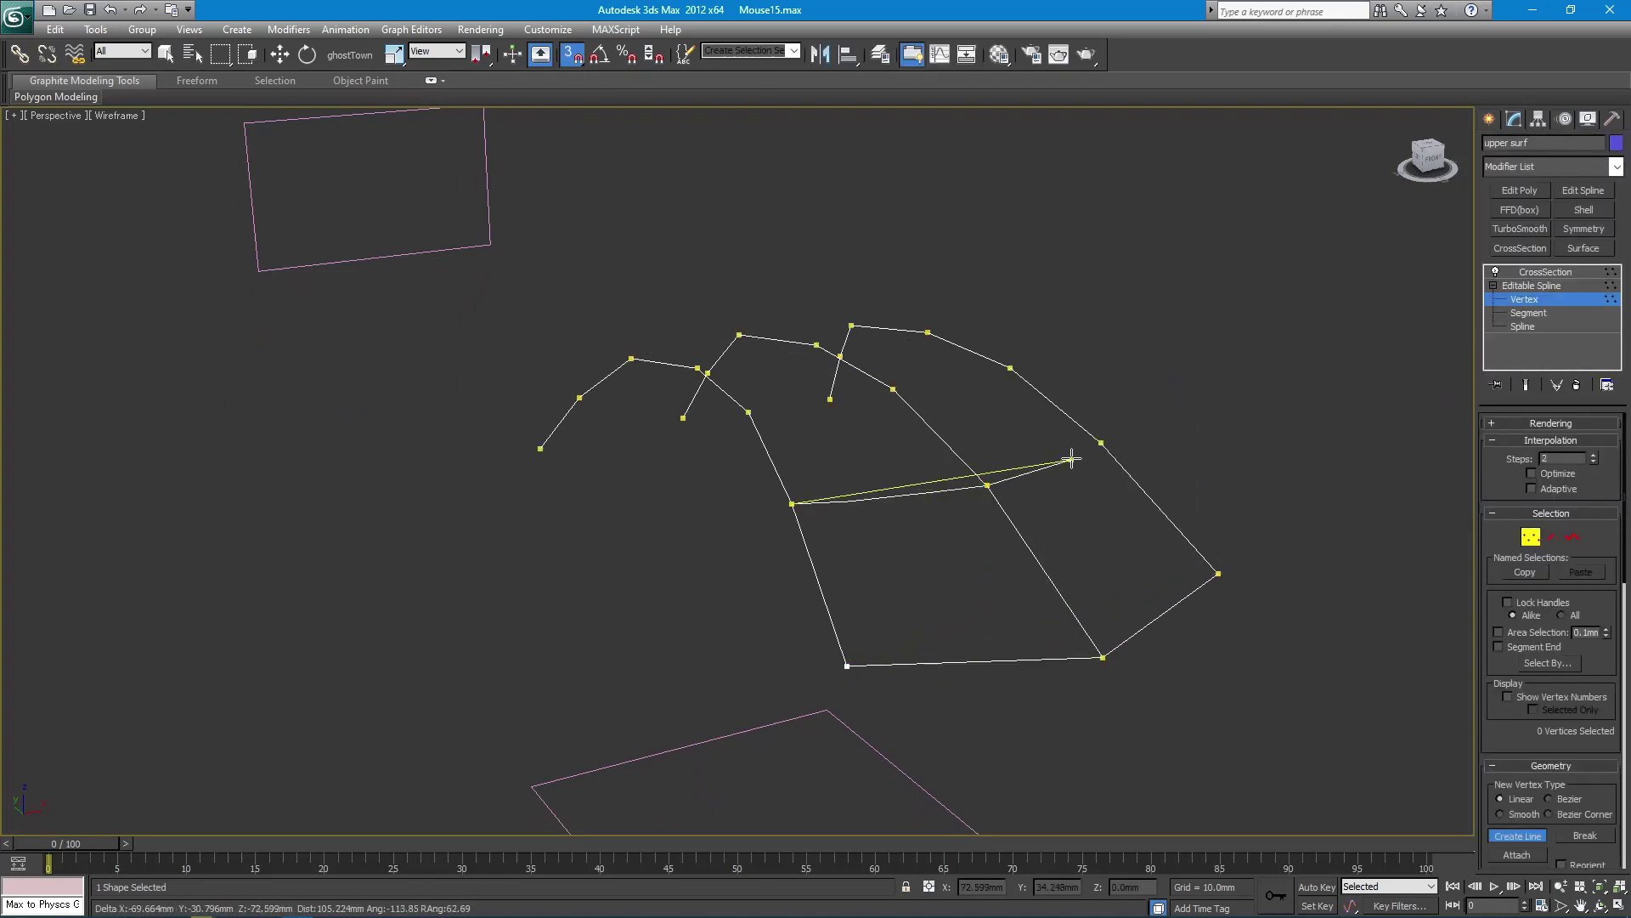
pyautogui.moveTo(981, 473)
pyautogui.keyDown('alt'); pyautogui.mouseDown(button='middle')
pyautogui.moveTo(1077, 473)
pyautogui.moveTo(977, 450)
pyautogui.mouseUp(button='middle'); pyautogui.keyUp('alt')
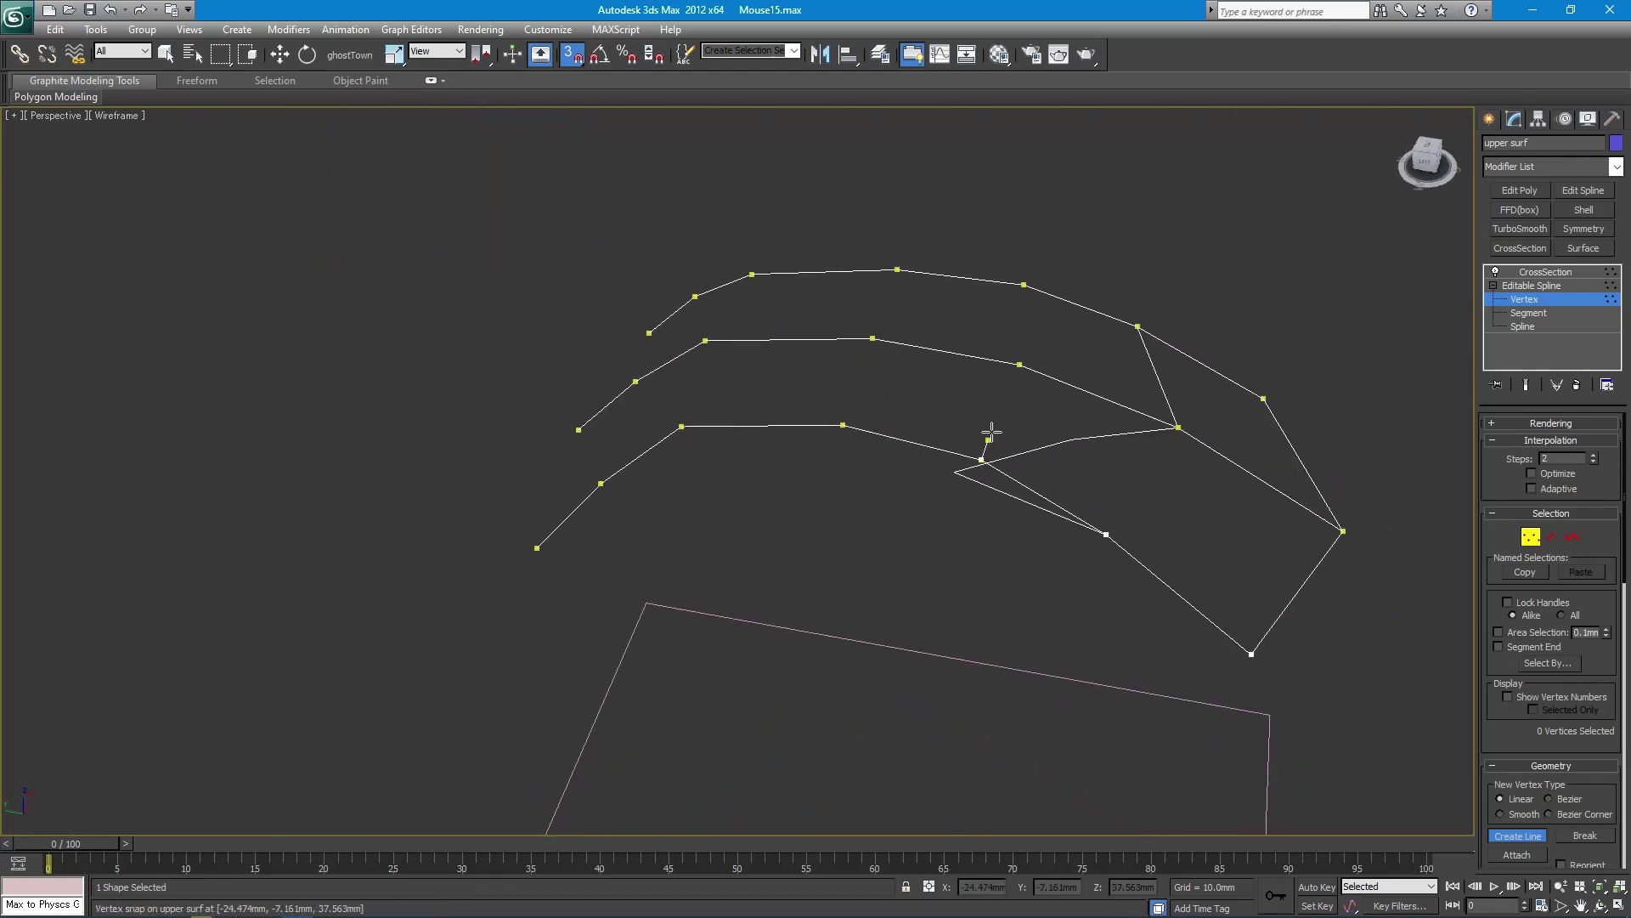
pyautogui.click(1020, 365)
pyautogui.click(1023, 285)
pyautogui.rightClick(874, 319)
pyautogui.click(843, 425)
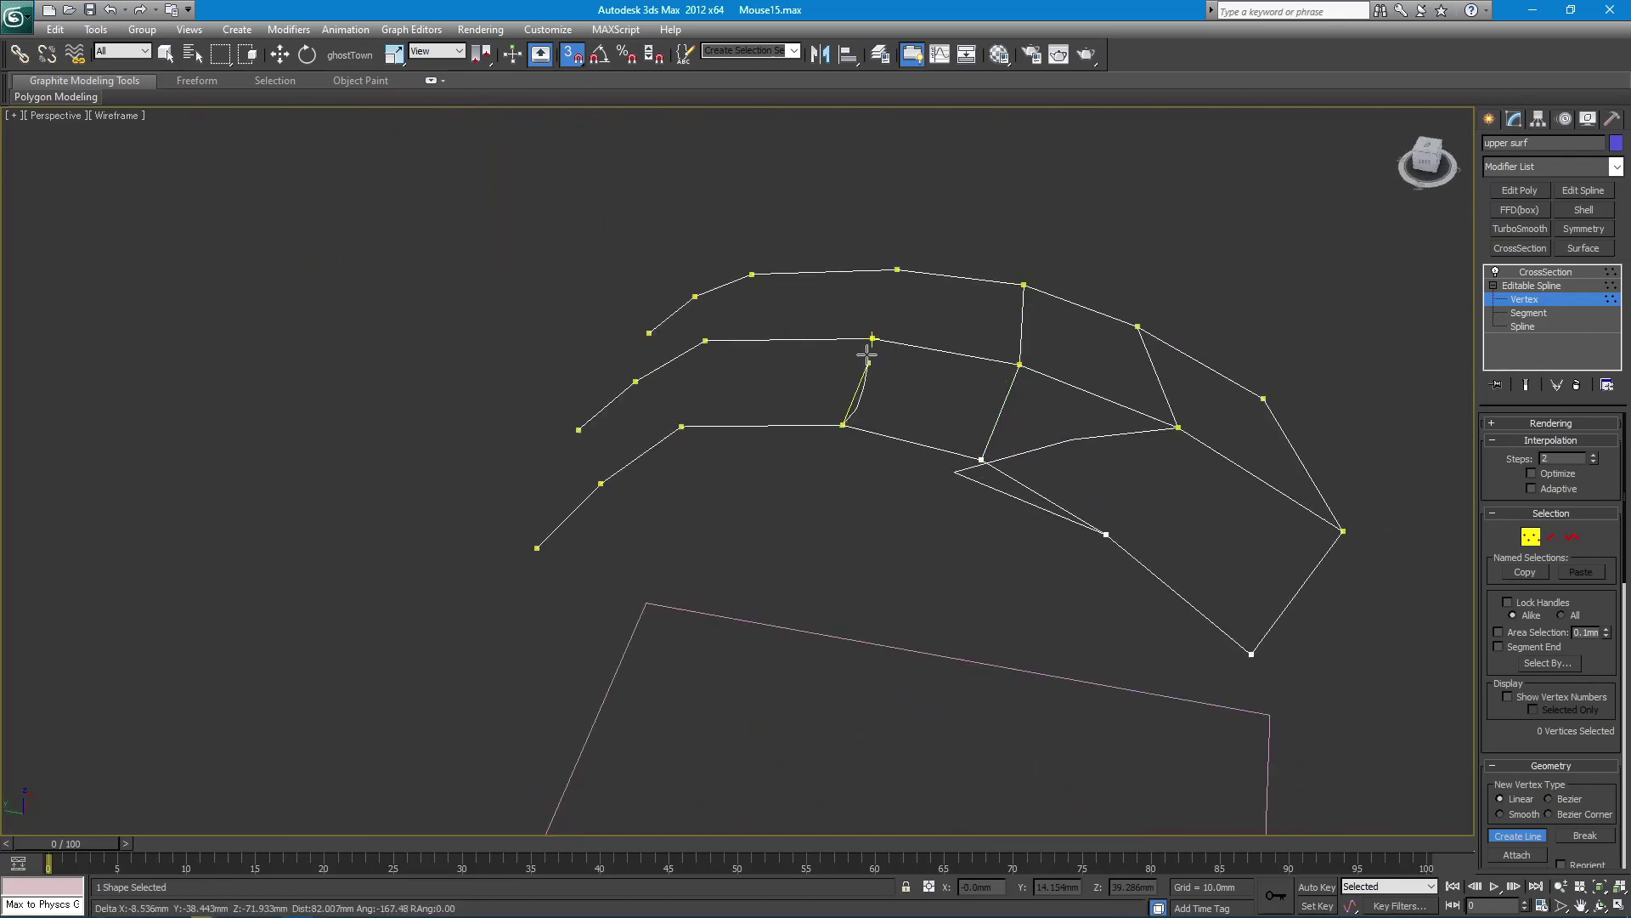
pyautogui.click(896, 271)
pyautogui.rightClick(897, 270)
pyautogui.click(681, 427)
pyautogui.click(705, 341)
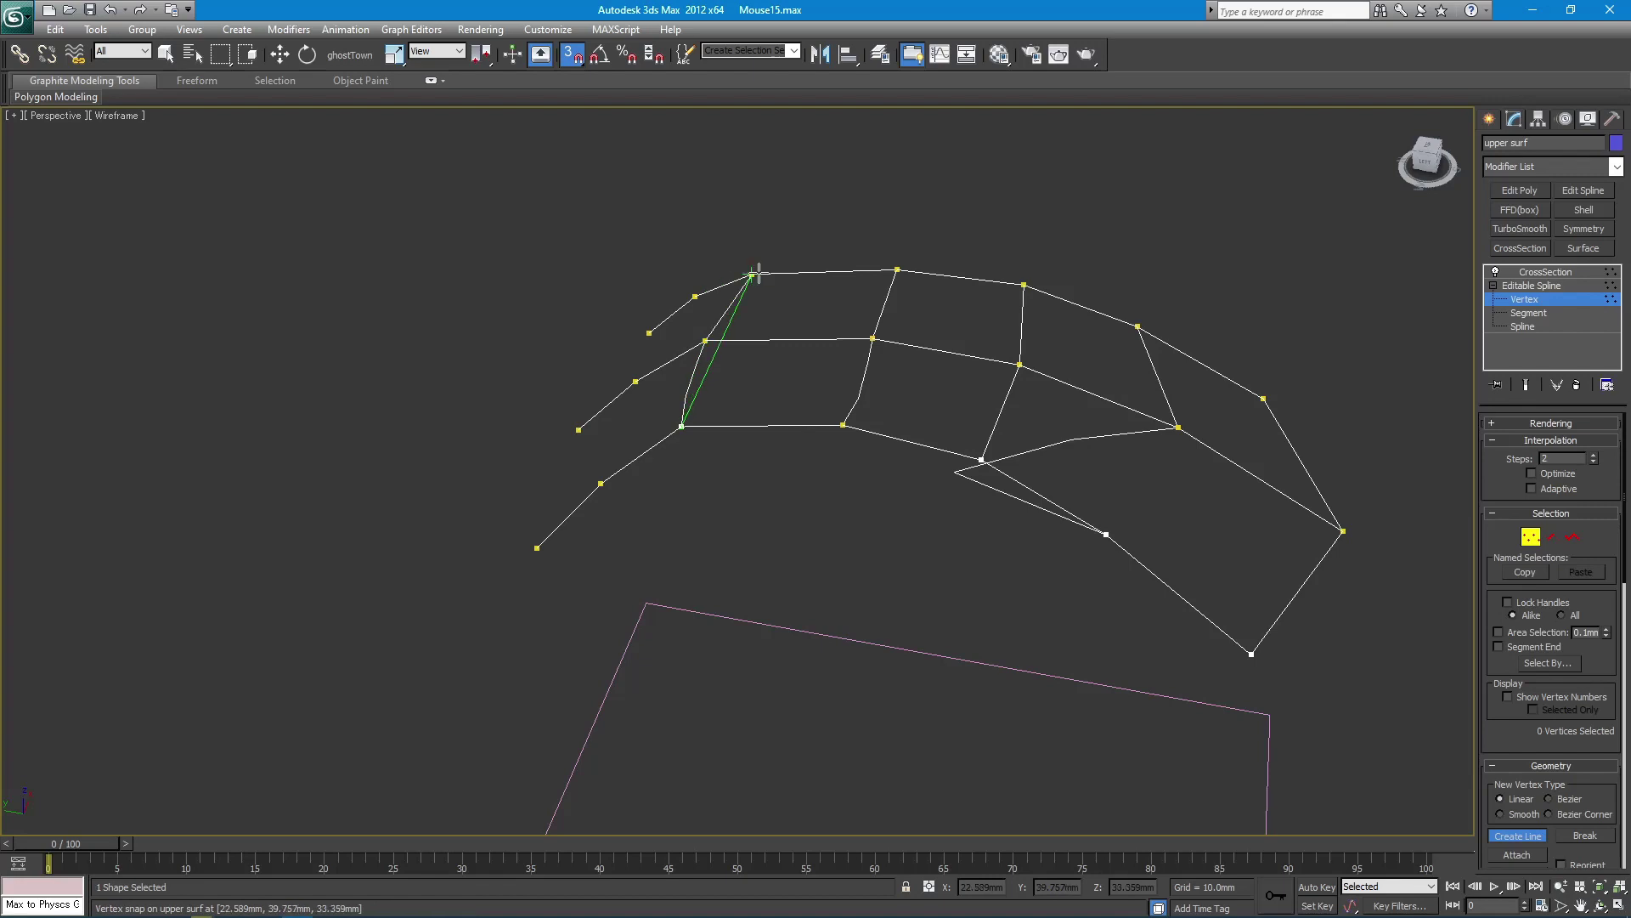
pyautogui.click(752, 274)
pyautogui.rightClick(752, 274)
# - Add another lower-to-middle column and a side column from the outer edge up to the top arc
pyautogui.click(600, 484)
pyautogui.click(636, 382)
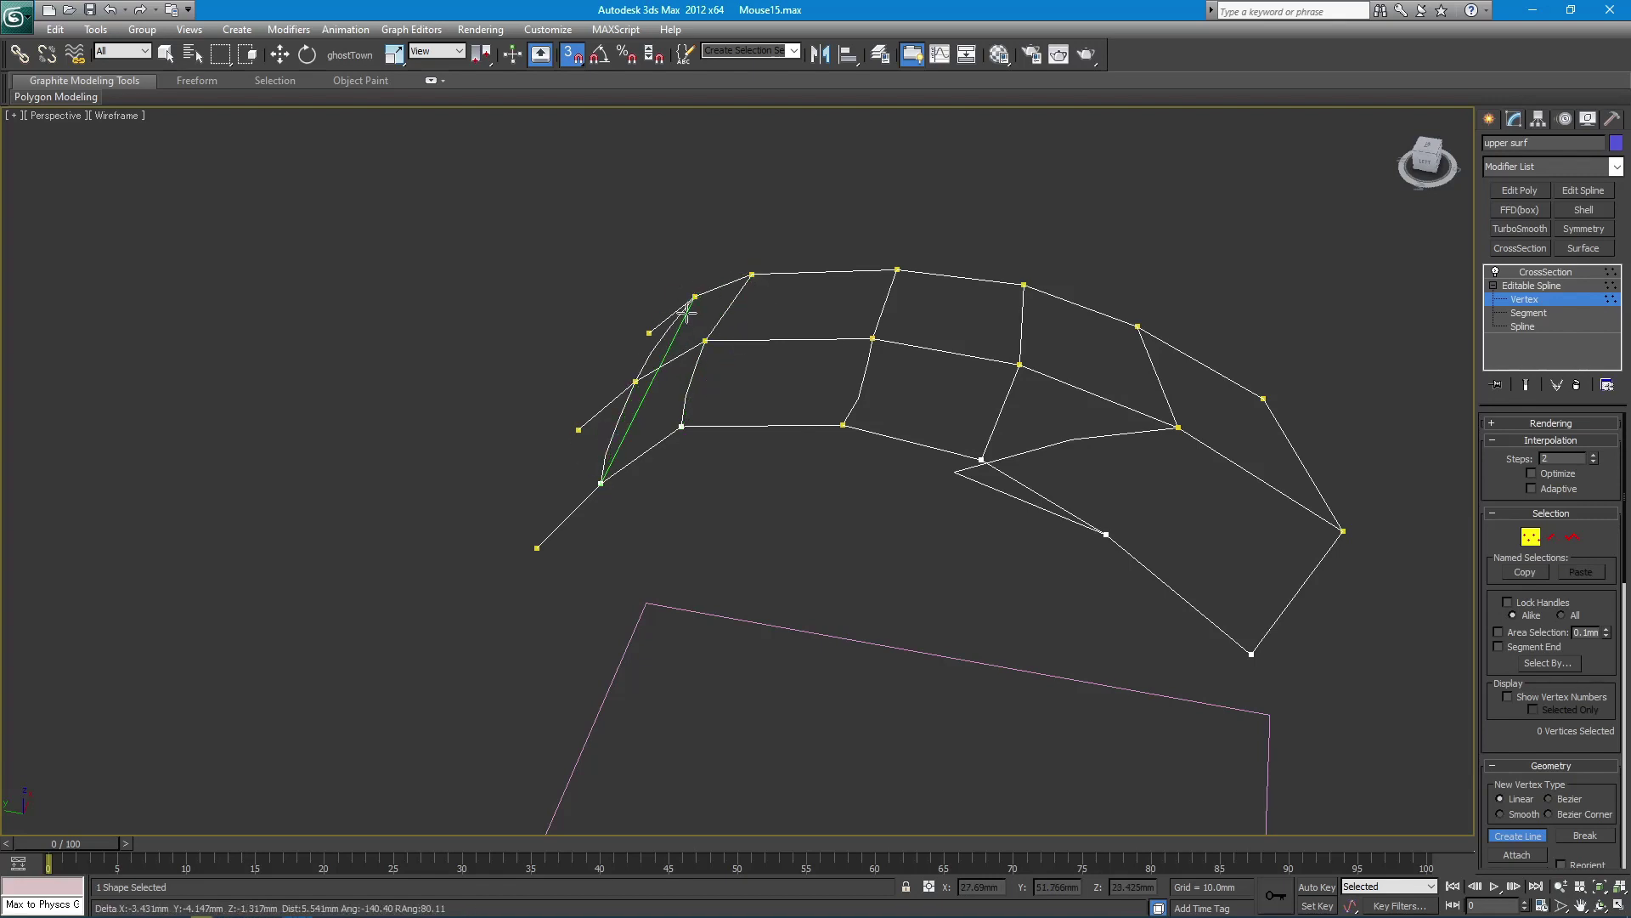
pyautogui.click(537, 548)
pyautogui.click(579, 429)
pyautogui.click(649, 333)
pyautogui.click(695, 297)
pyautogui.rightClick(635, 300)
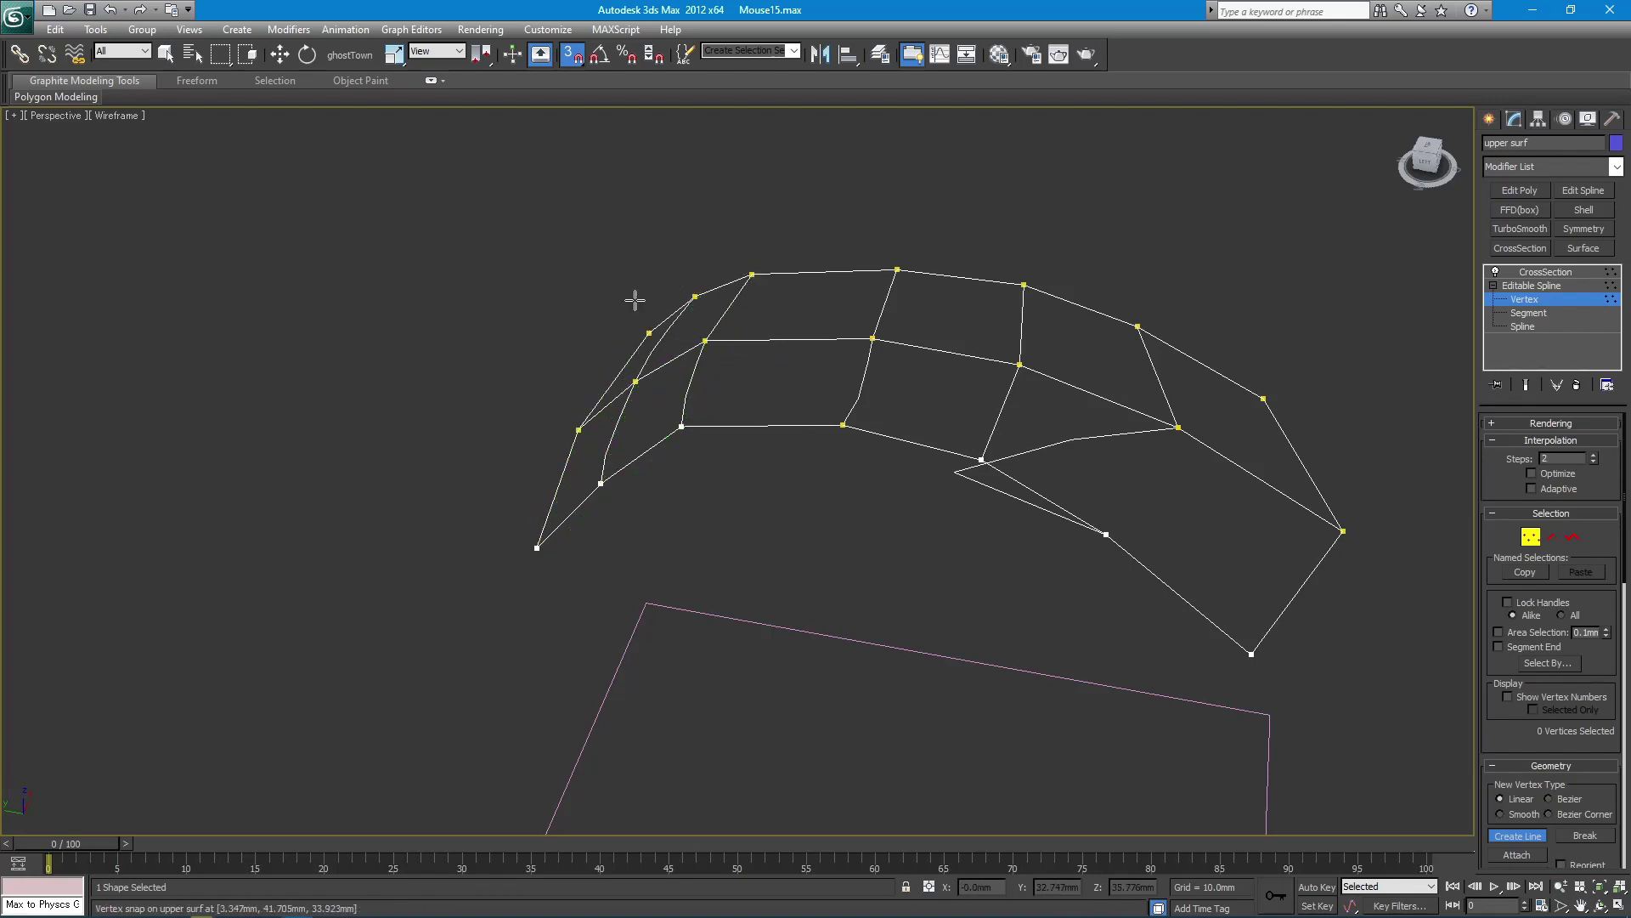
pyautogui.rightClick(634, 299)
# - Set every cage vertex to Smooth, then call up the CrossSection modifier's stack menu
pyautogui.moveTo(634, 299)
pyautogui.keyDown('alt'); pyautogui.mouseDown(button='middle')
pyautogui.moveTo(582, 311)
pyautogui.moveTo(484, 243)
pyautogui.moveTo(372, 316)
pyautogui.mouseUp(button='middle'); pyautogui.keyUp('alt')
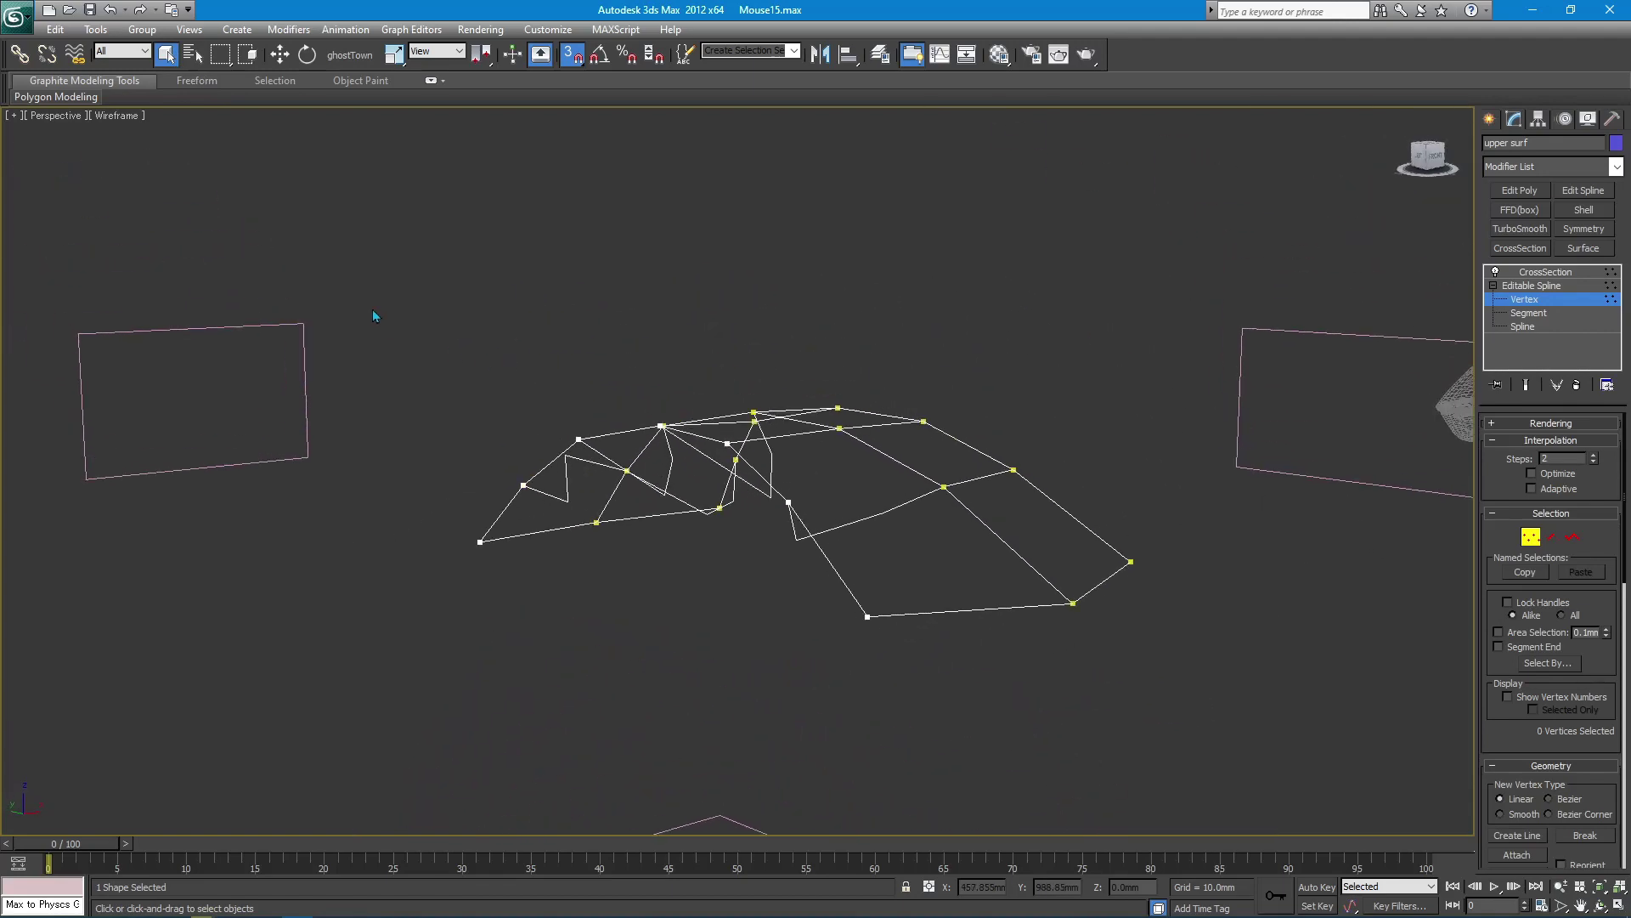
pyautogui.moveTo(372, 317); pyautogui.dragTo(1147, 646)
pyautogui.rightClick(913, 408)
pyautogui.click(842, 361)
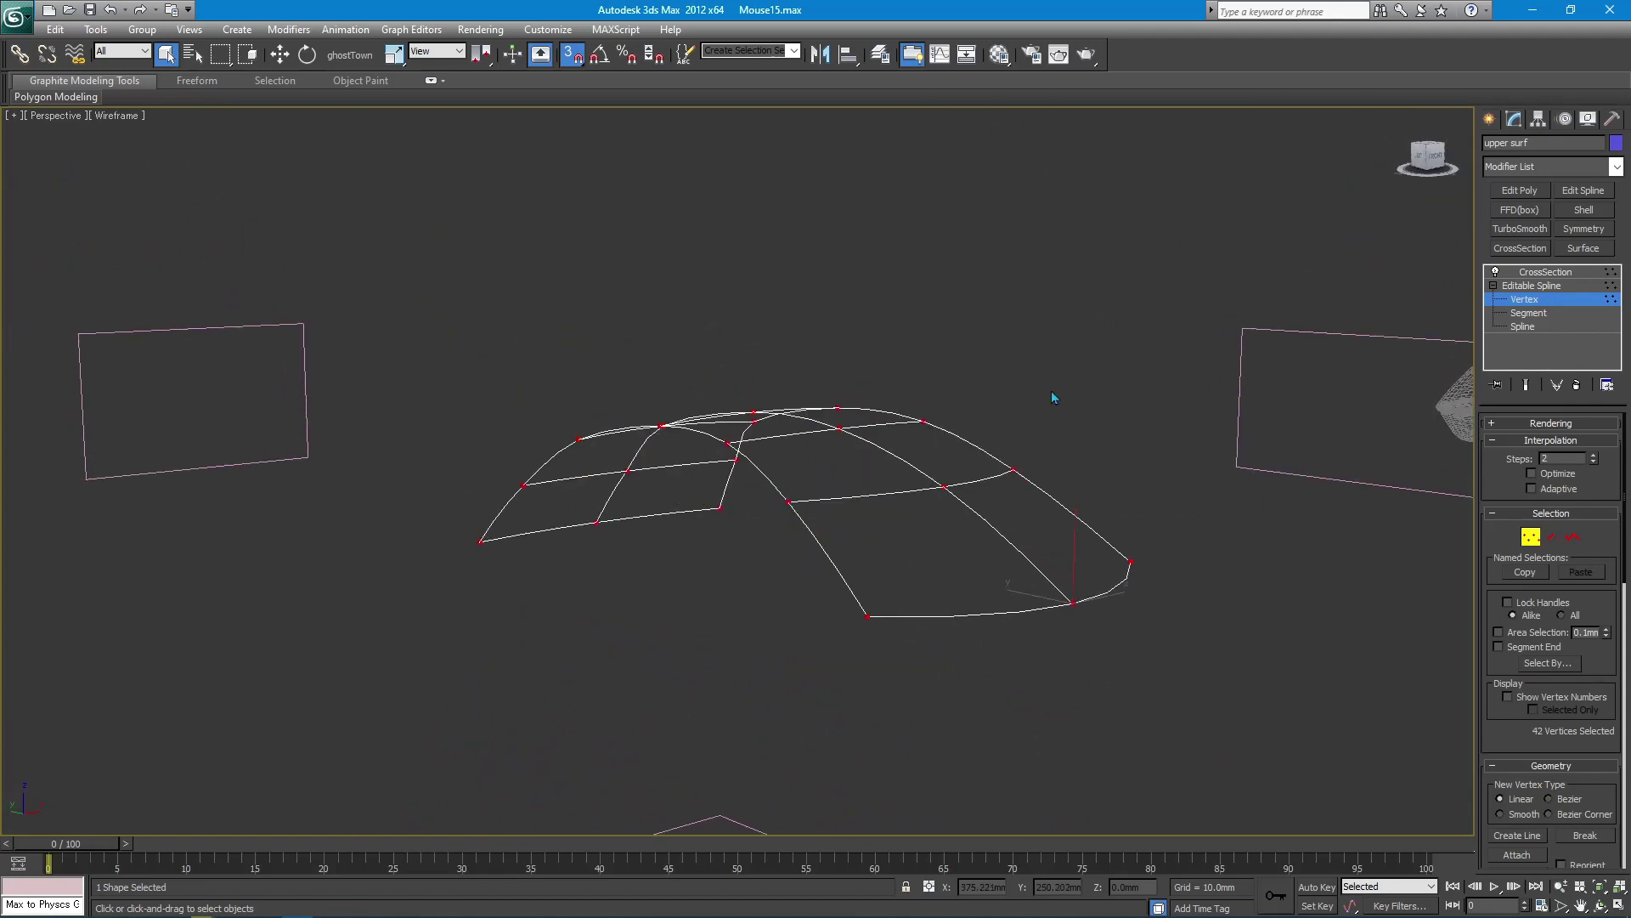
pyautogui.click(1052, 391)
pyautogui.keyDown('alt'); pyautogui.moveTo(1051, 391); pyautogui.dragTo(863, 403, button='middle'); pyautogui.keyUp('alt')
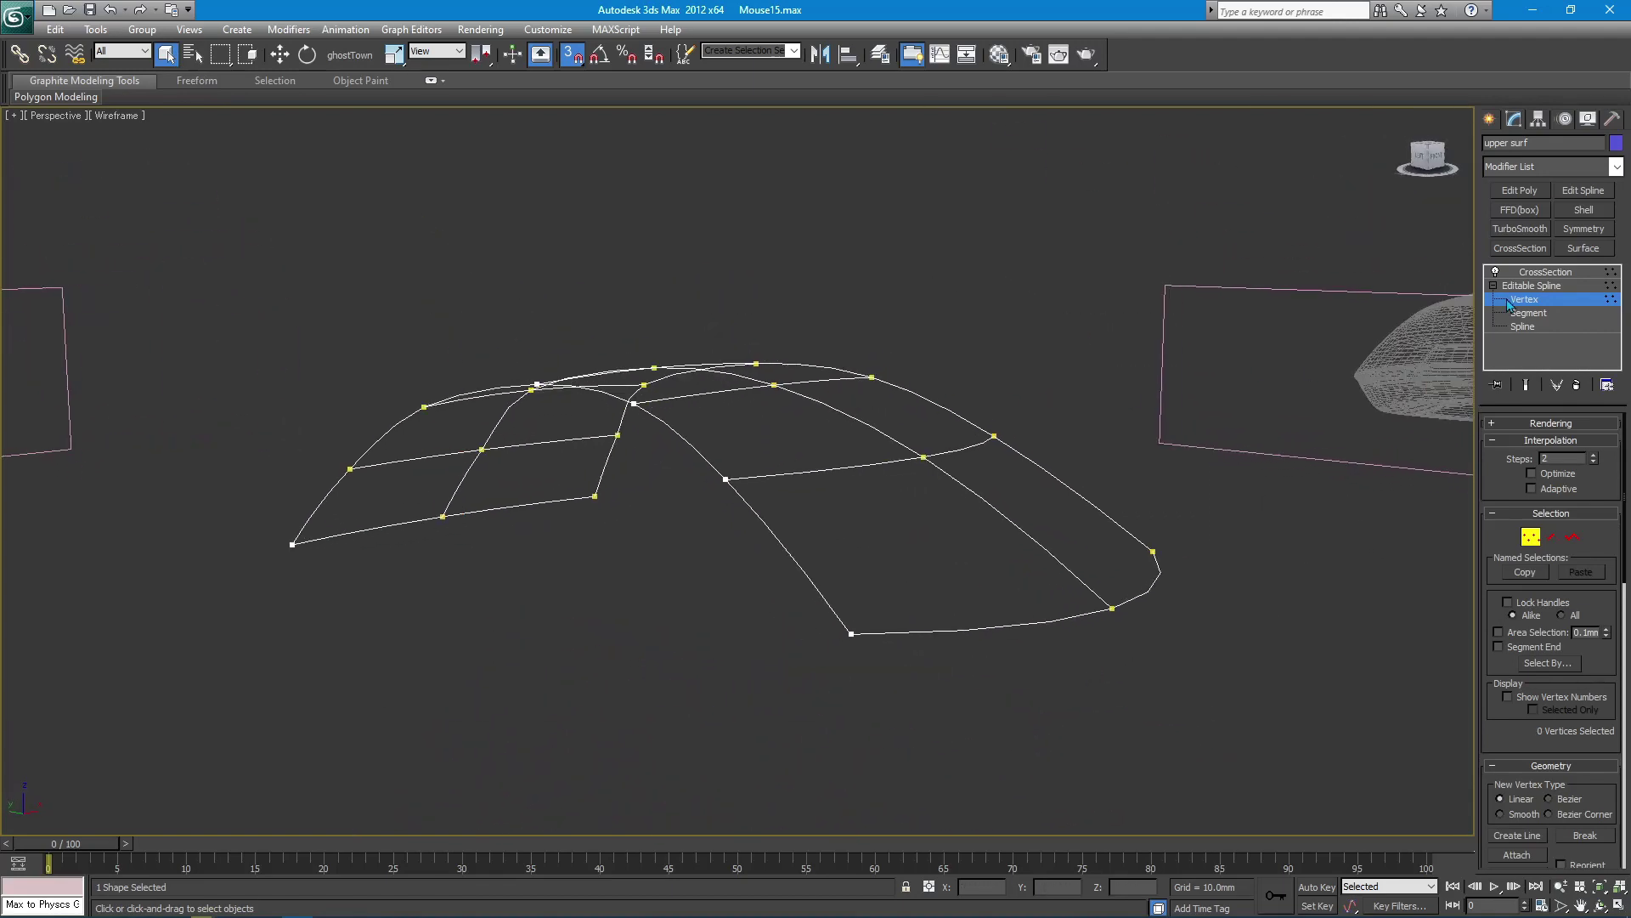
pyautogui.click(1548, 272)
pyautogui.rightClick(1548, 271)
# - Collapse the CrossSection modifier into the editable spline and leave vertex editing
pyautogui.click(1435, 304)
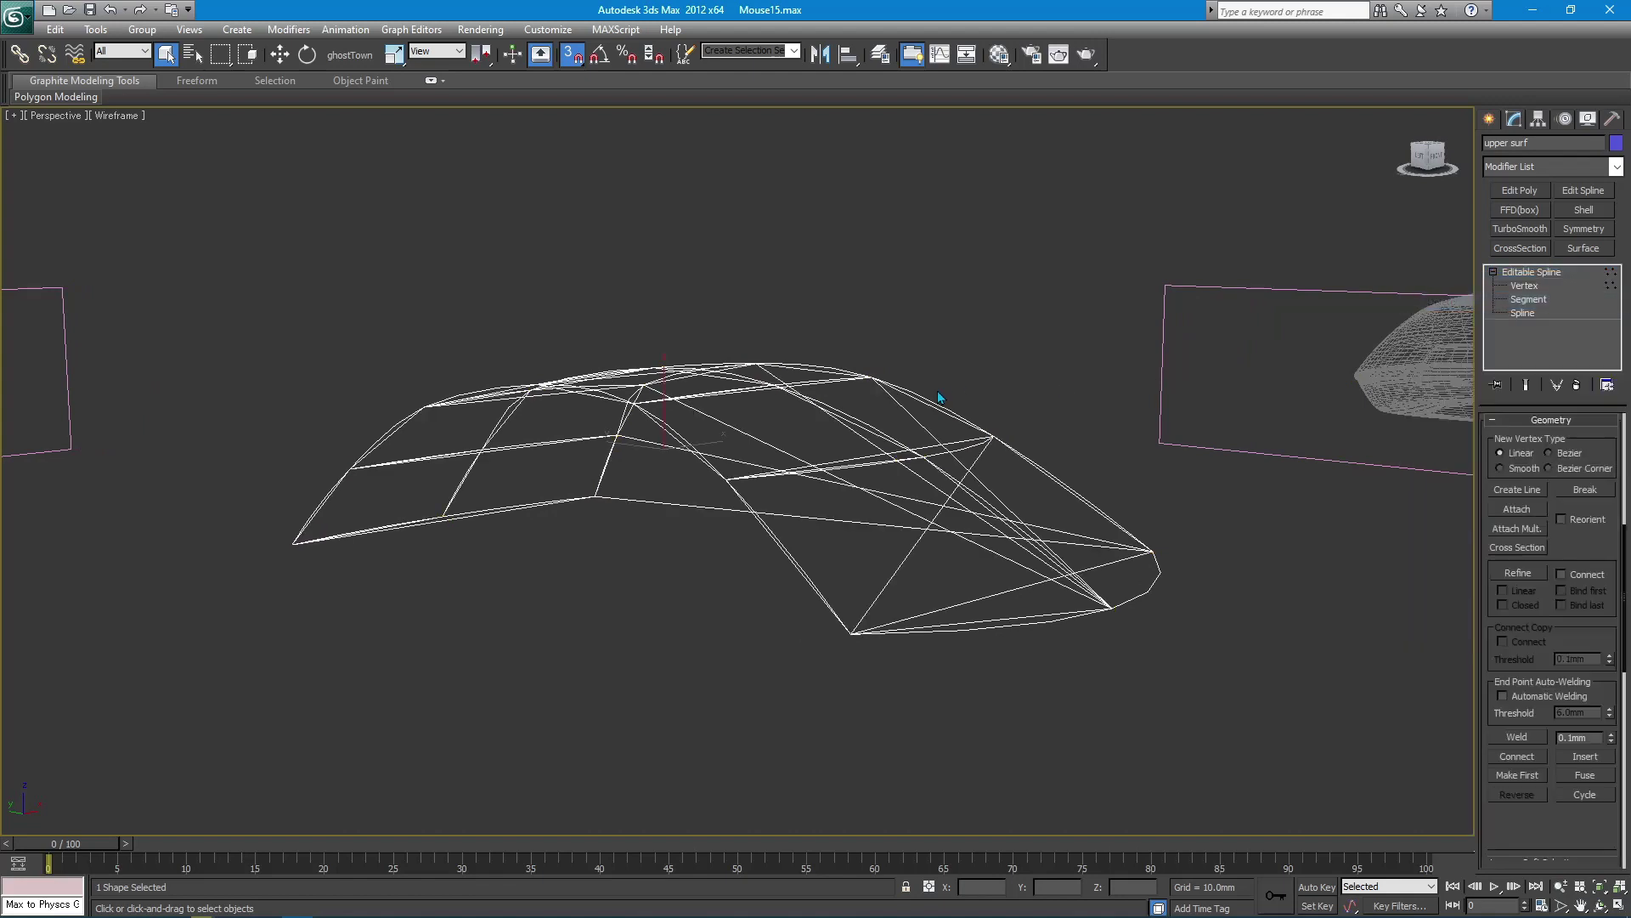
pyautogui.press('1')
pyautogui.moveTo(939, 397)
pyautogui.keyDown('alt'); pyautogui.mouseDown(button='middle')
pyautogui.moveTo(745, 410)
pyautogui.moveTo(816, 412)
pyautogui.mouseUp(button='middle'); pyautogui.keyUp('alt')
pyautogui.click(1490, 118)
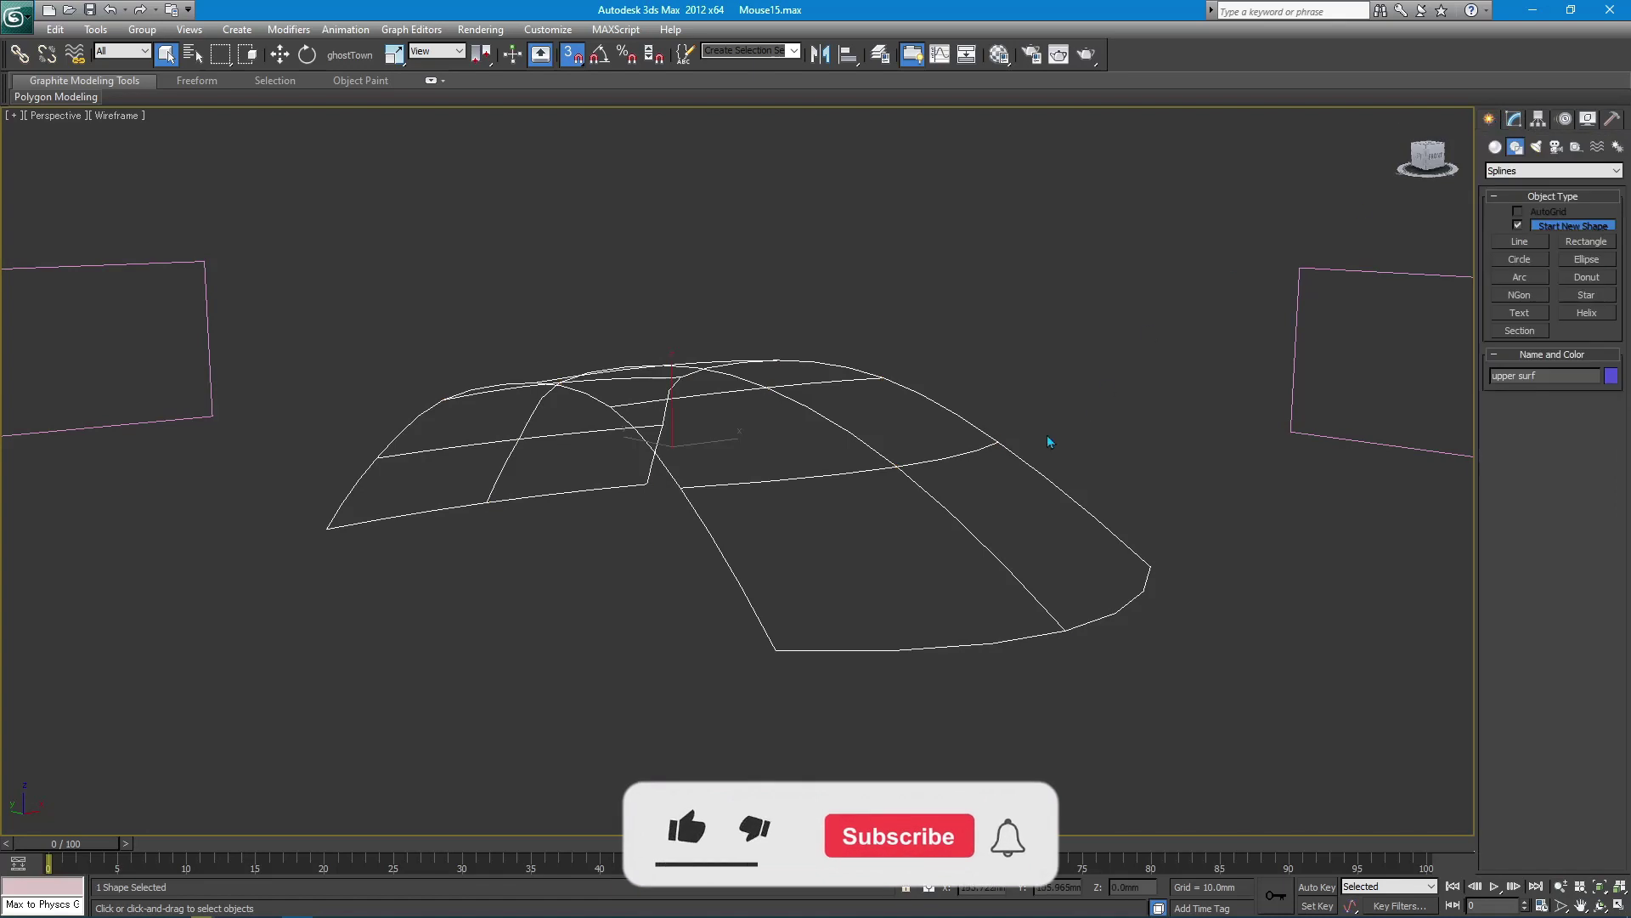
# - With snapping off, Shift-clone upper surf as a Copy named upper surf001
pyautogui.press('w')
pyautogui.press('s')
pyautogui.keyDown('shift'); pyautogui.moveTo(672, 384); pyautogui.dragTo(672, 357); pyautogui.keyUp('shift')
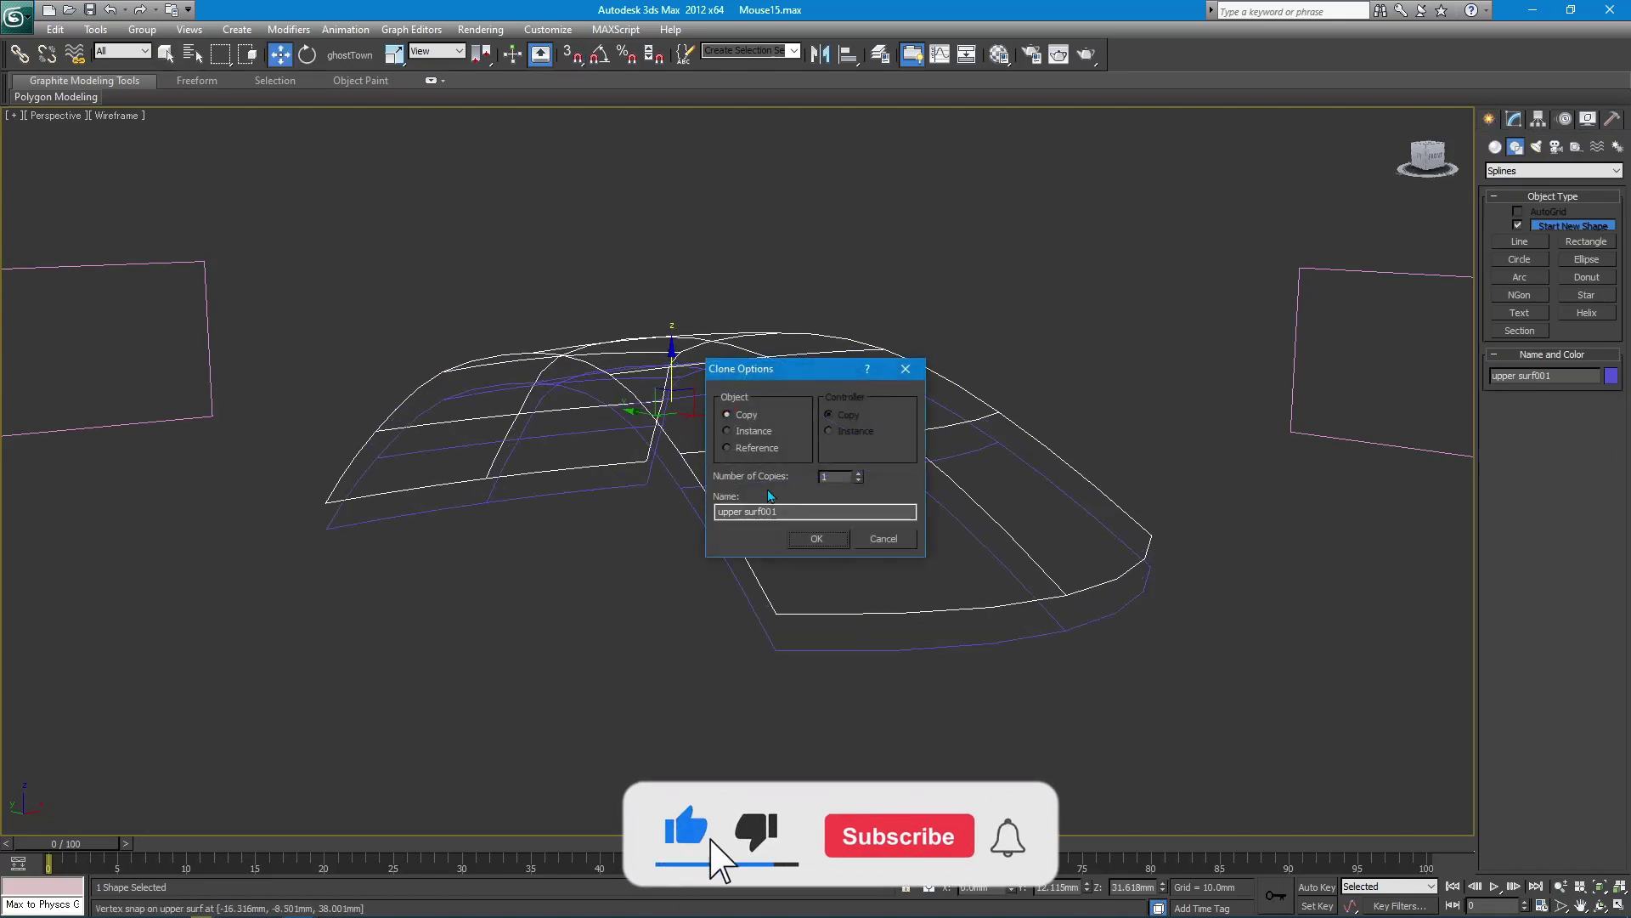
pyautogui.click(816, 537)
# - Align the copy onto upper surf with Alt+A, hide it, and reselect upper surf
pyautogui.hotkey('alt', 'a')
pyautogui.click(886, 646)
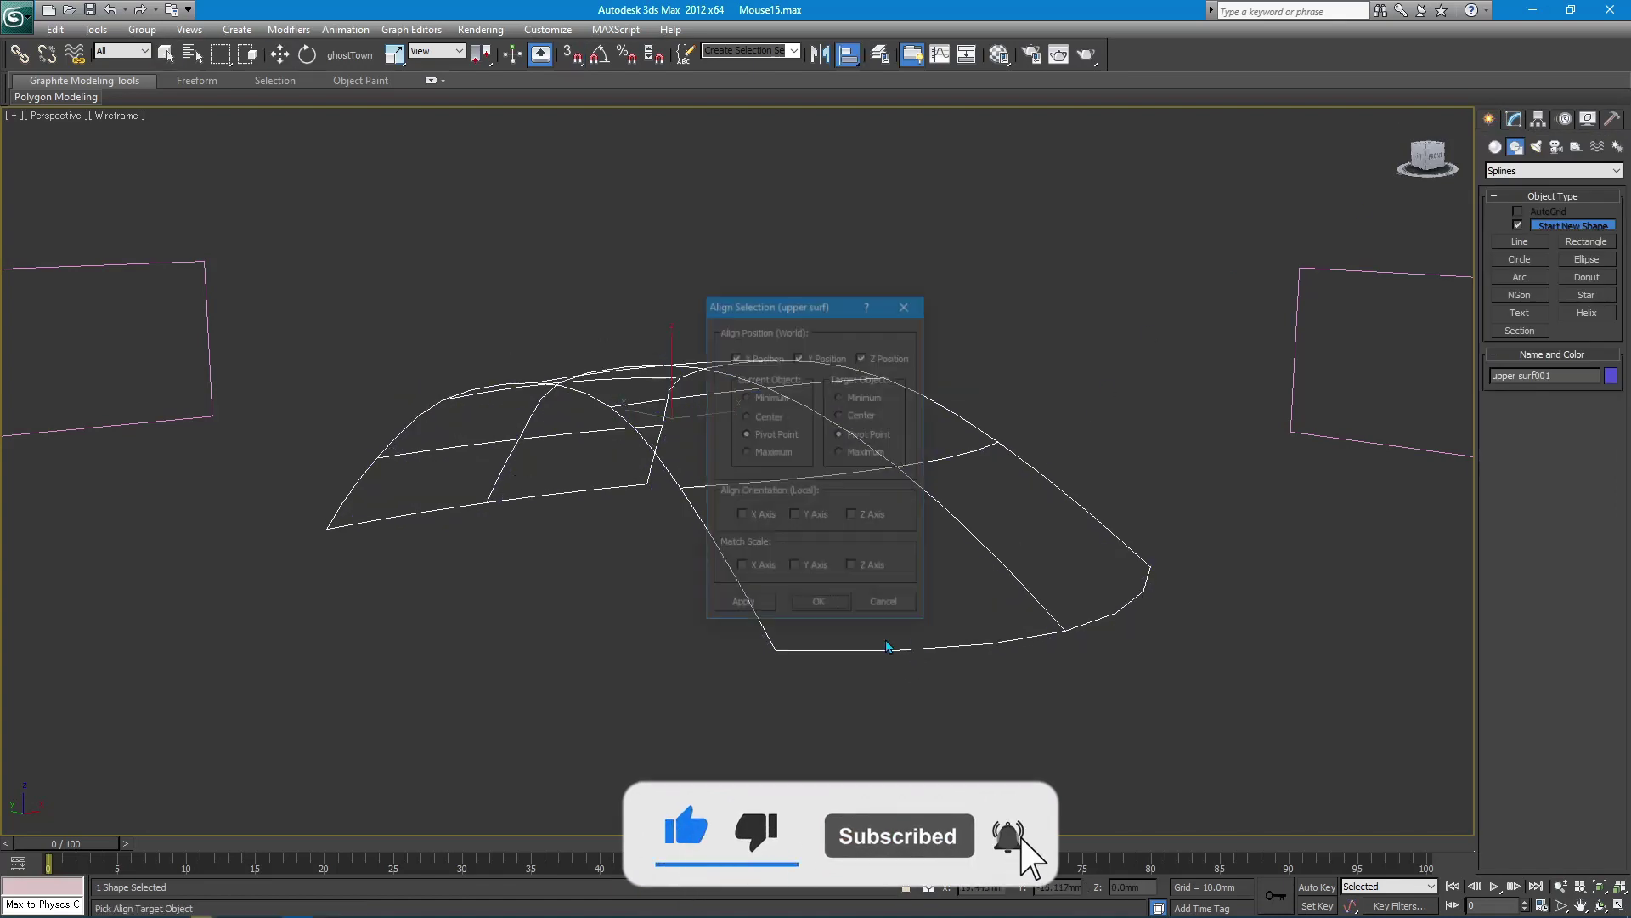
pyautogui.press('Return')
pyautogui.rightClick(883, 636)
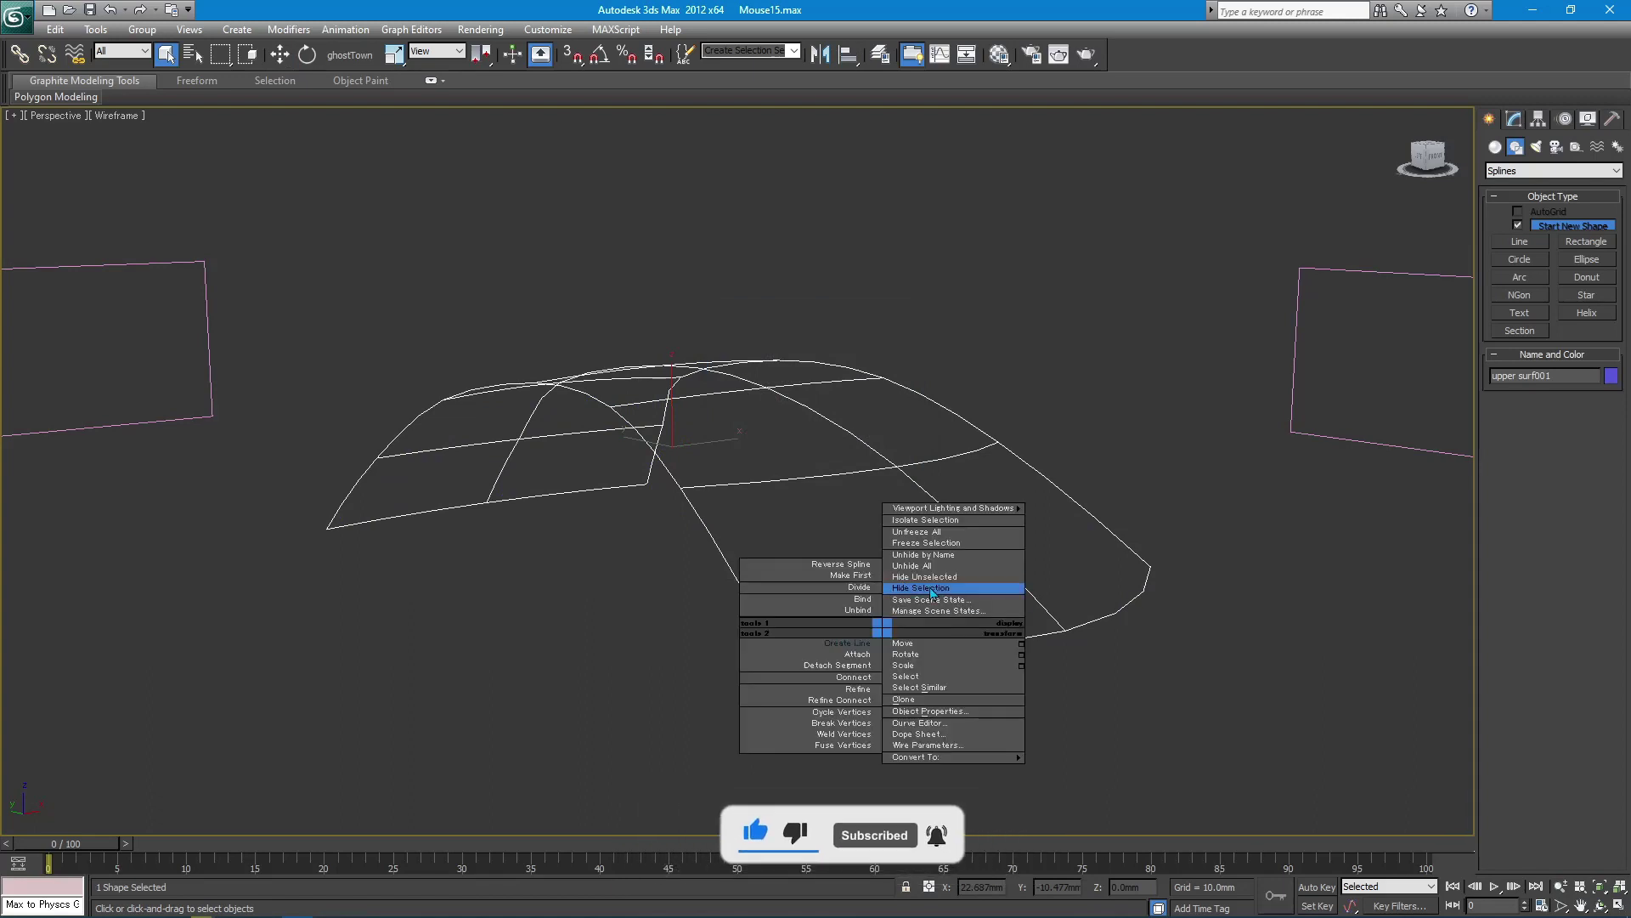
pyautogui.click(932, 588)
pyautogui.click(700, 595)
# - Give upper surf a Surface modifier with Steps 1 and convert it to Editable Poly
pyautogui.click(1516, 119)
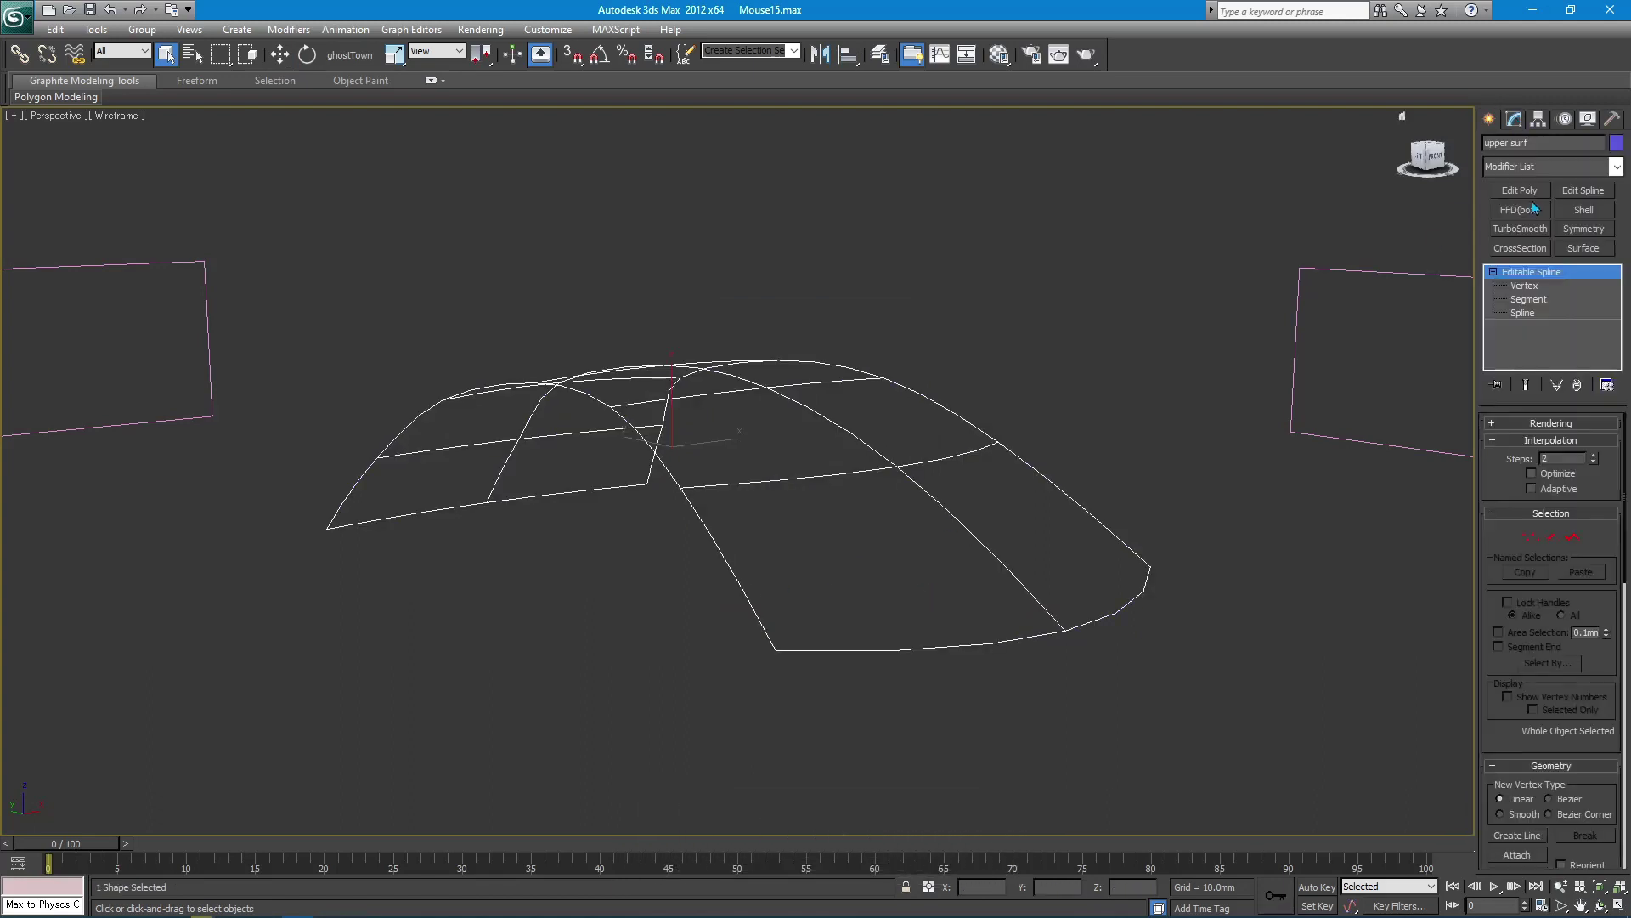
pyautogui.click(1585, 250)
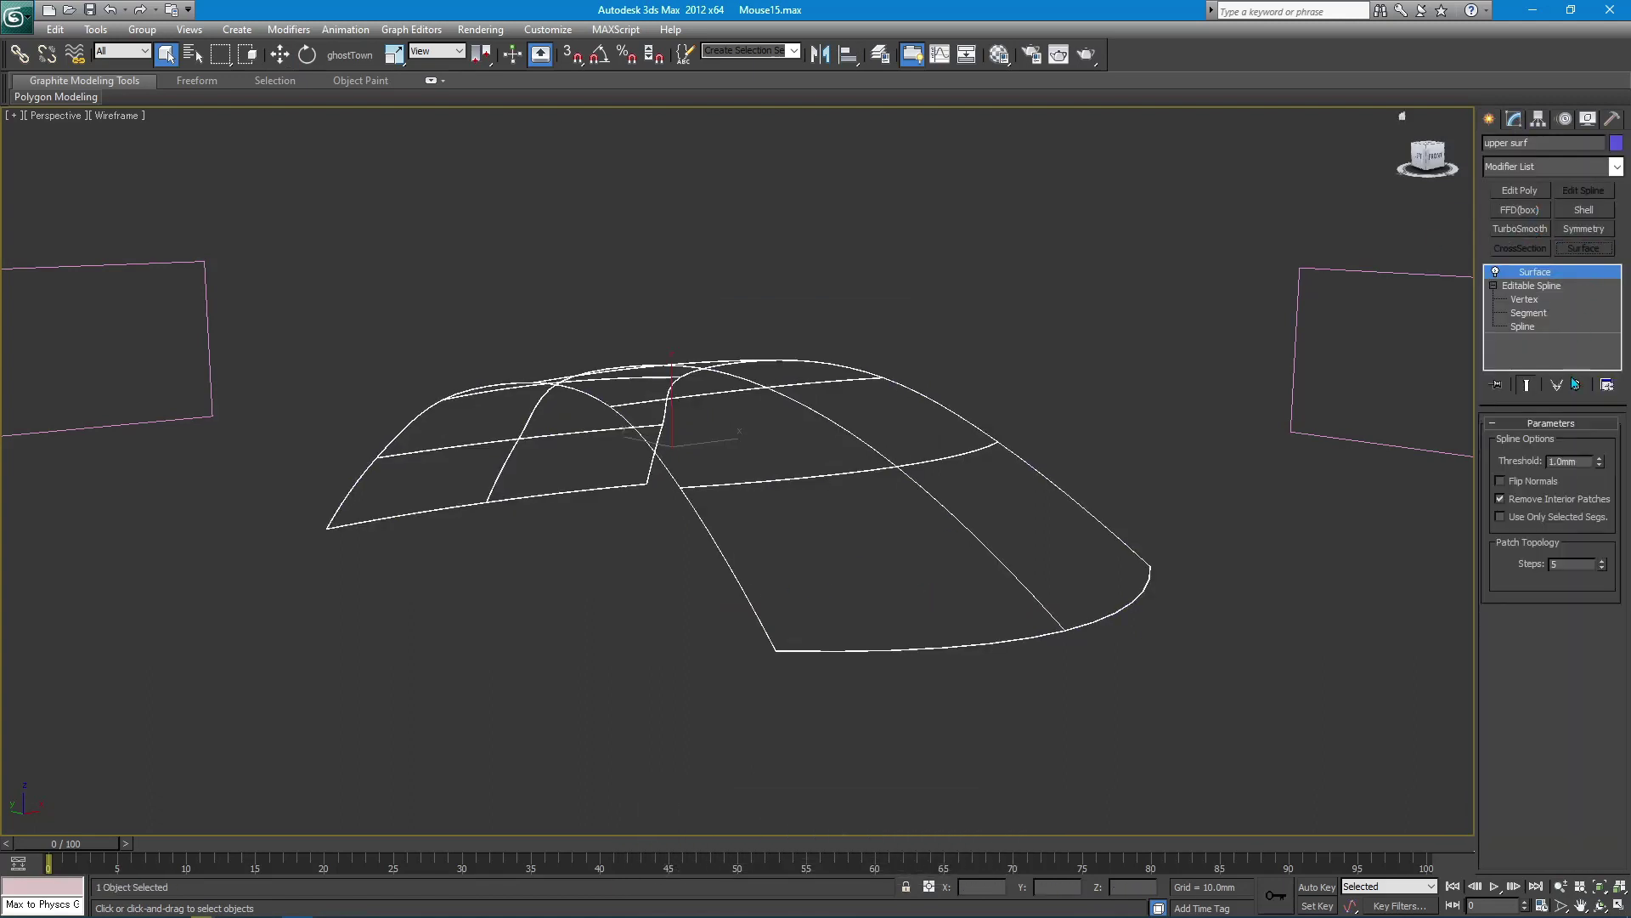
pyautogui.rightClick(1606, 569)
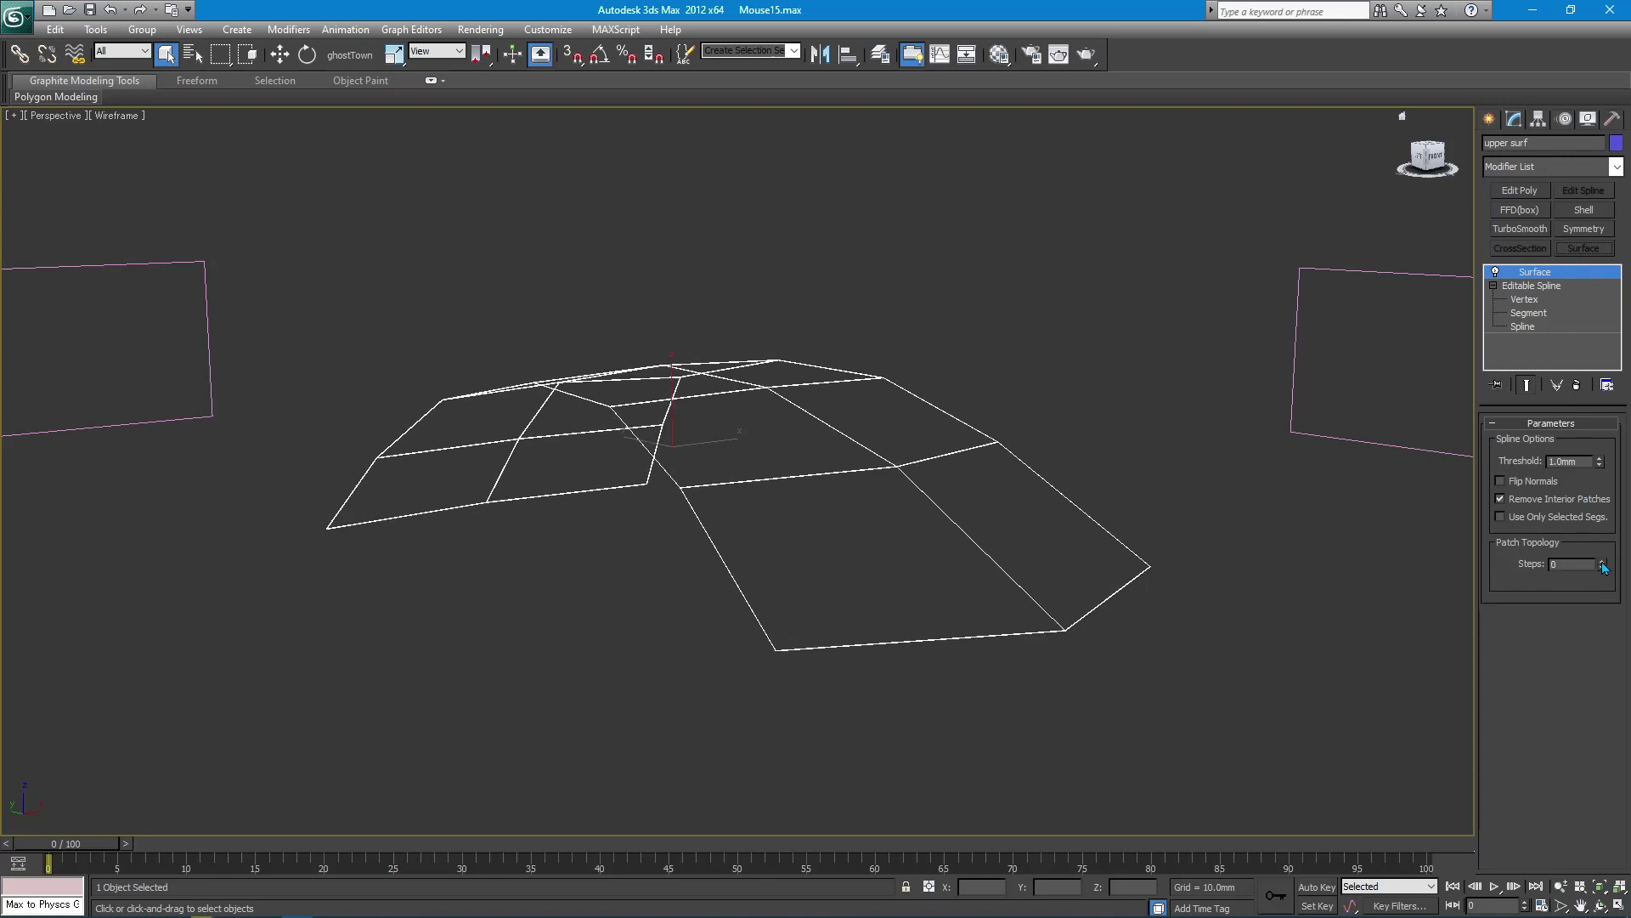
pyautogui.click(1604, 564)
pyautogui.moveTo(957, 480); pyautogui.dragTo(980, 478, button='middle')
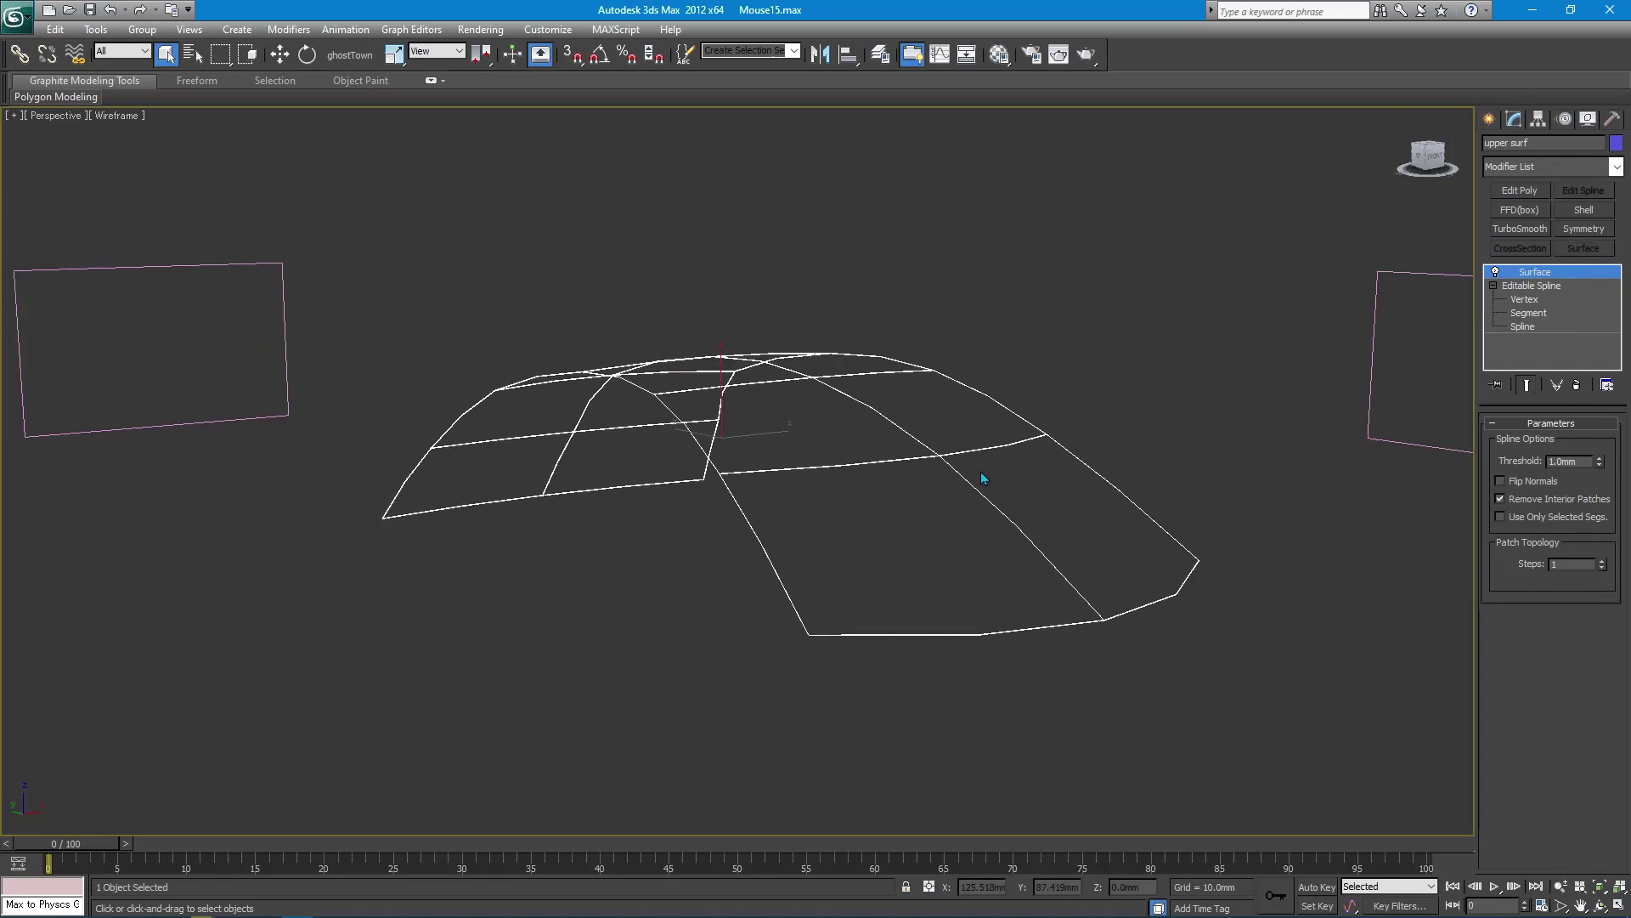
pyautogui.rightClick(982, 477)
pyautogui.click(1087, 605)
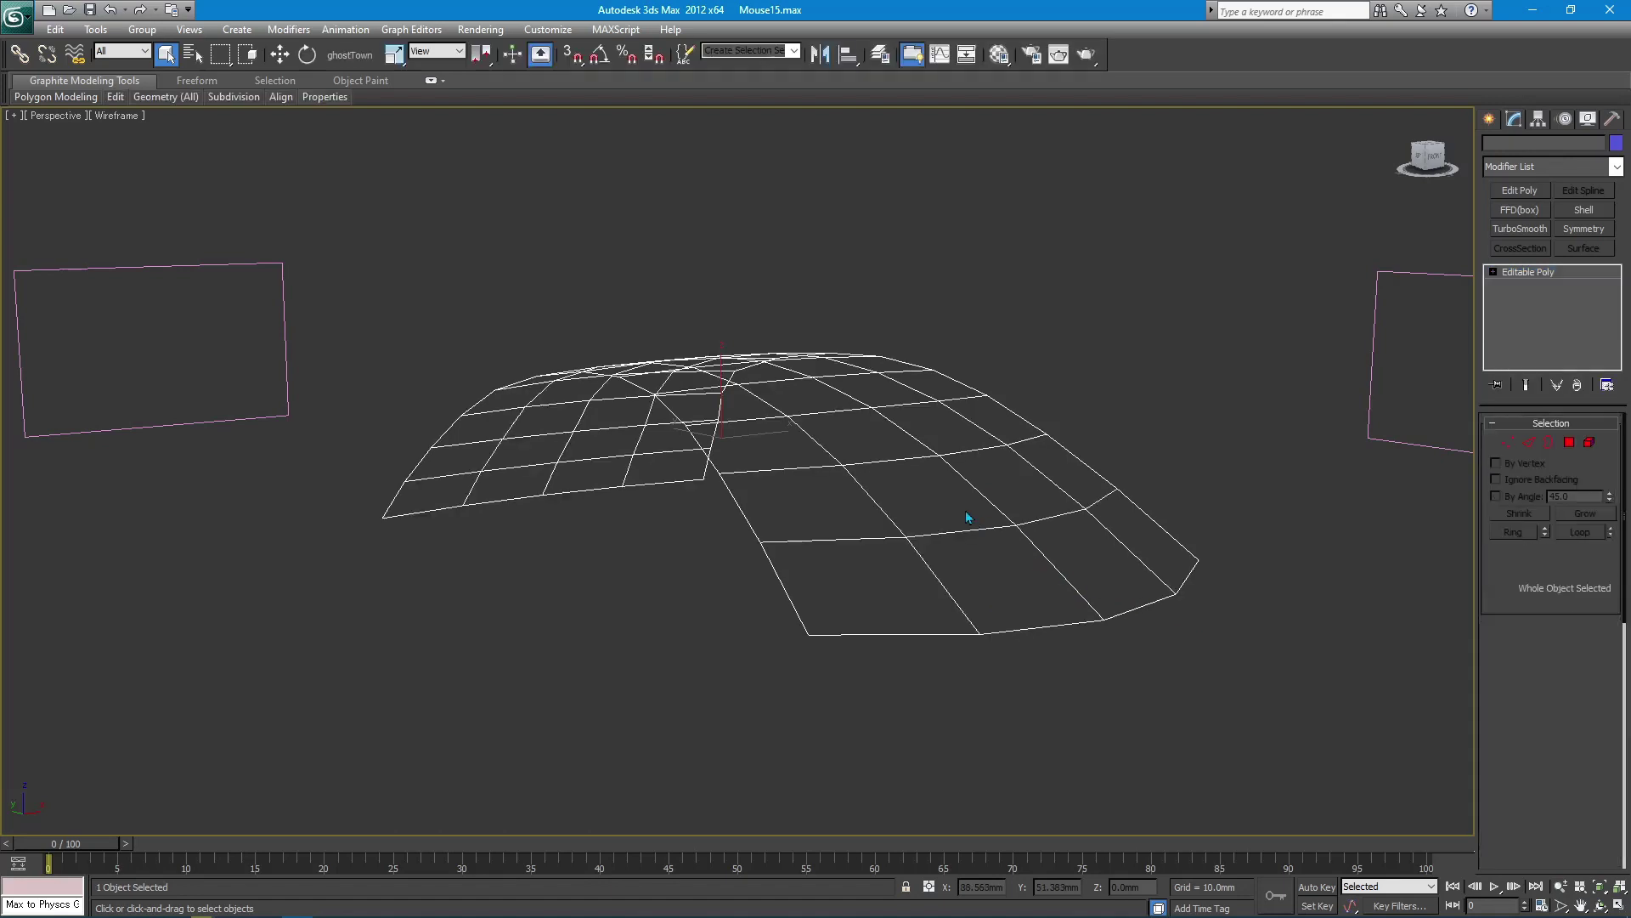
# - Select the mesh's 48 polygons in Element mode, then deselect and Unhide All
pyautogui.moveTo(966, 515)
pyautogui.keyDown('alt'); pyautogui.mouseDown(button='middle')
pyautogui.moveTo(897, 440)
pyautogui.moveTo(938, 446)
pyautogui.mouseUp(button='middle'); pyautogui.keyUp('alt')
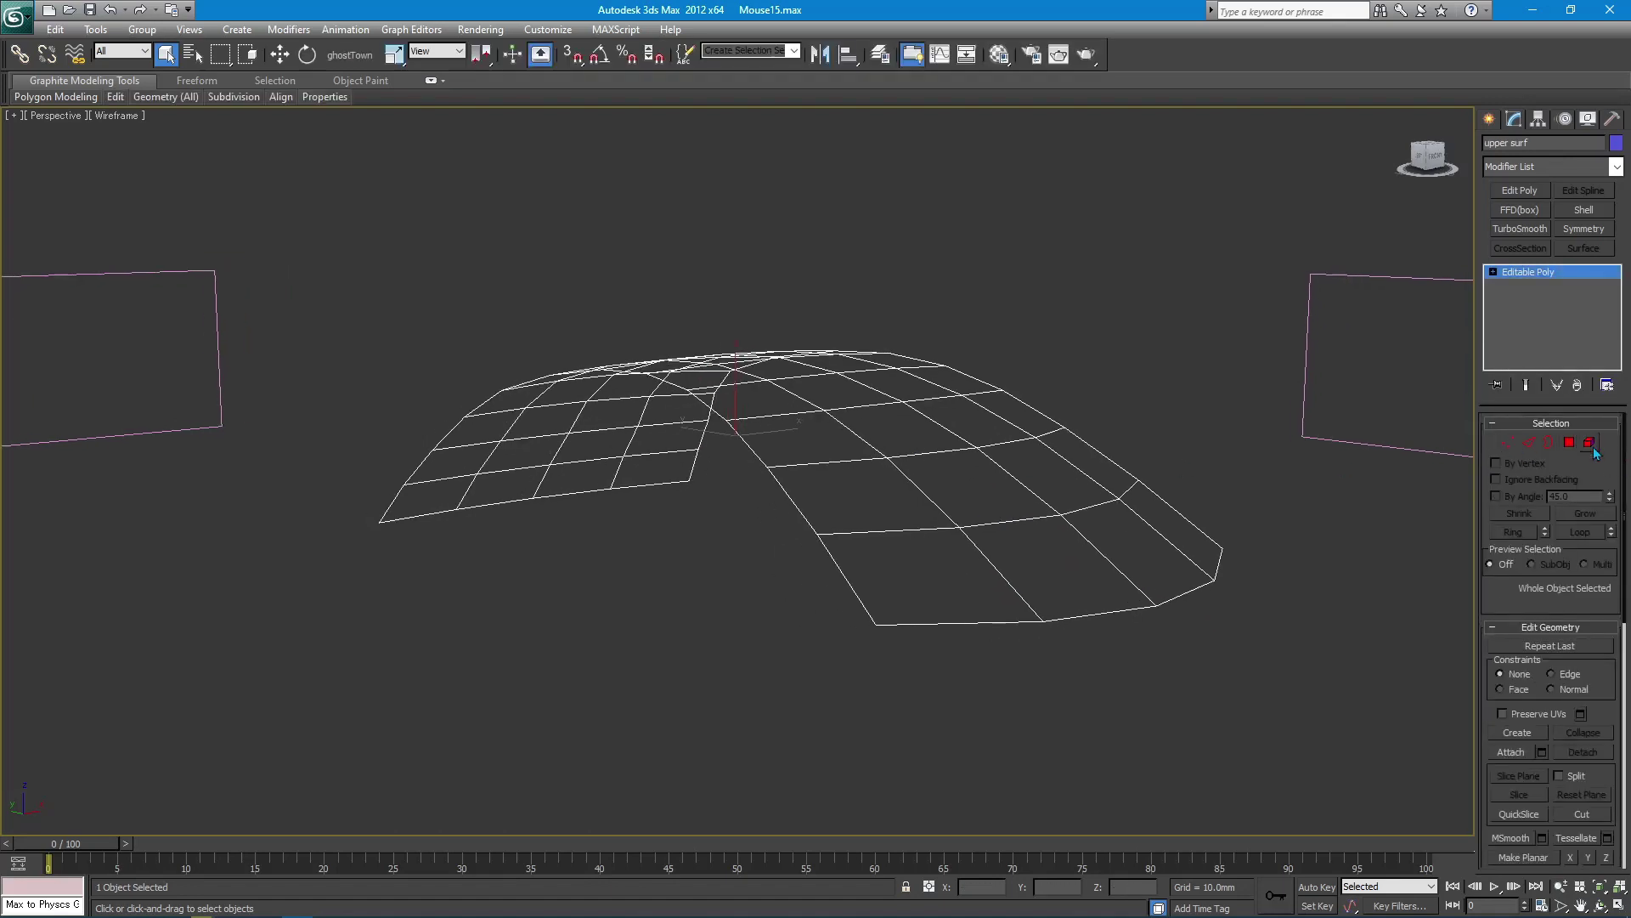
pyautogui.click(1590, 443)
pyautogui.click(1041, 568)
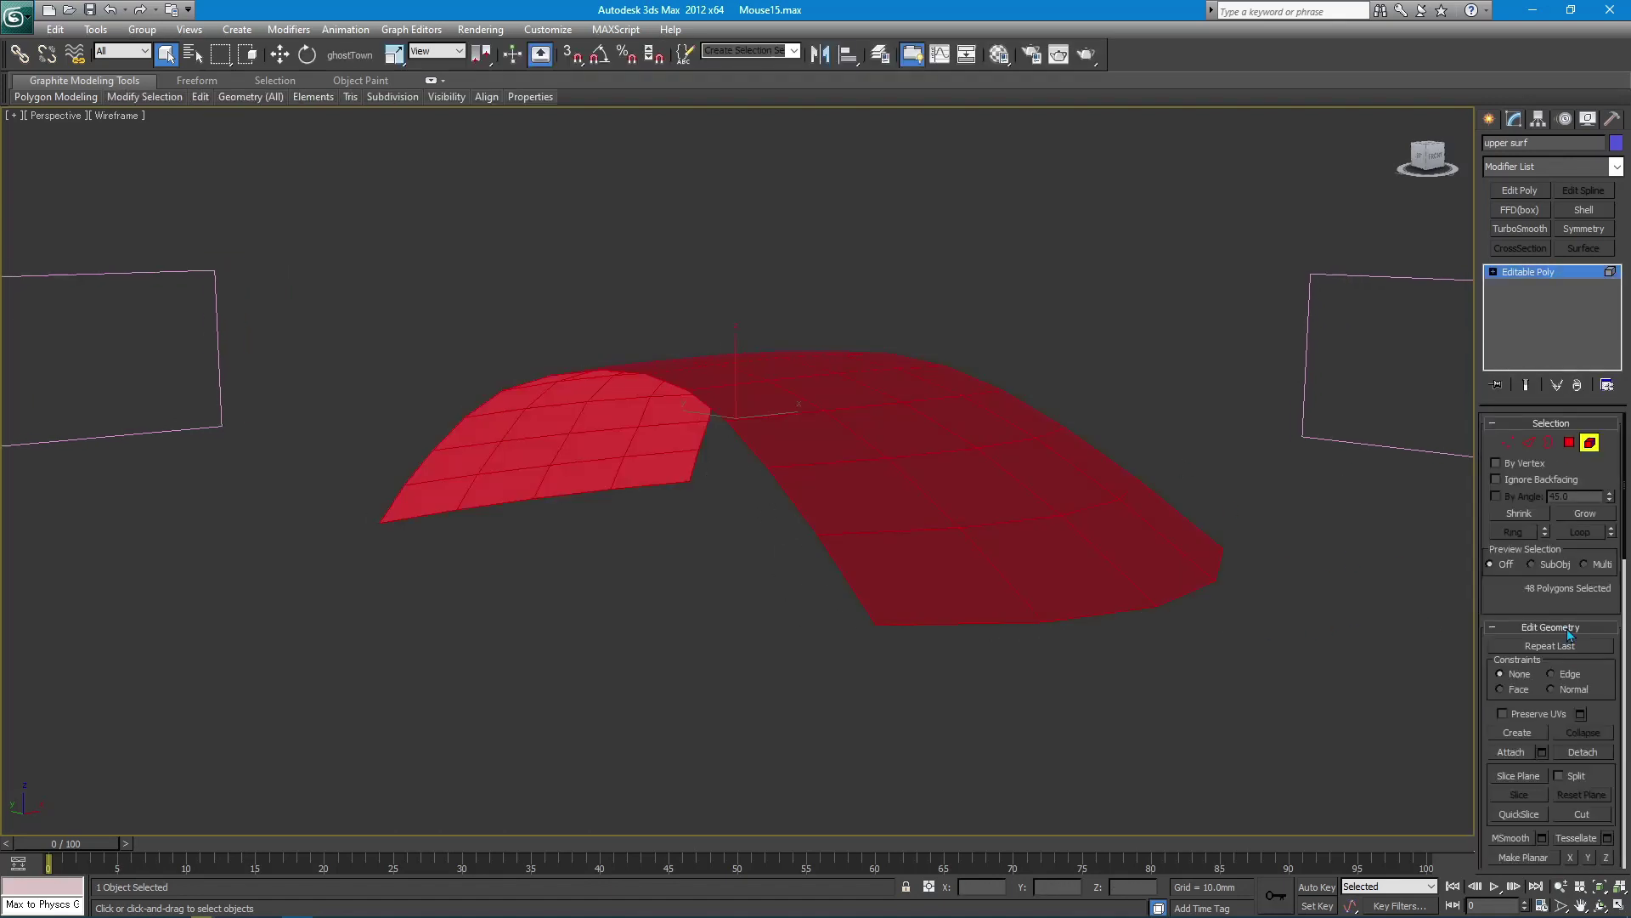
pyautogui.click(1570, 633)
pyautogui.click(1490, 119)
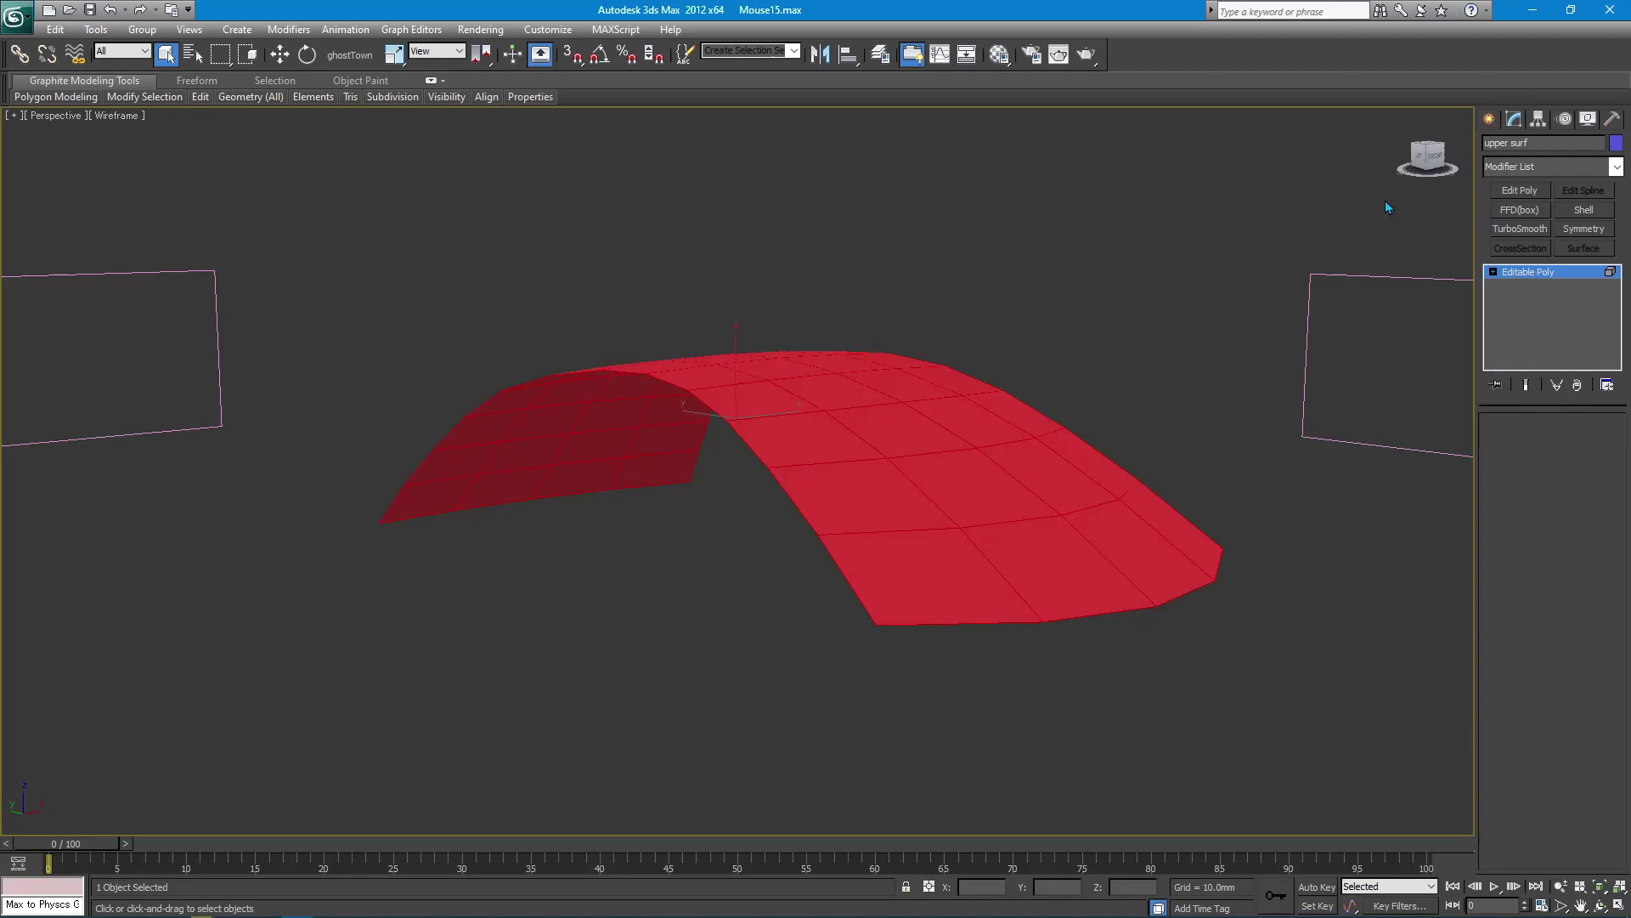
pyautogui.click(1045, 365)
pyautogui.rightClick(1045, 365)
pyautogui.click(1092, 306)
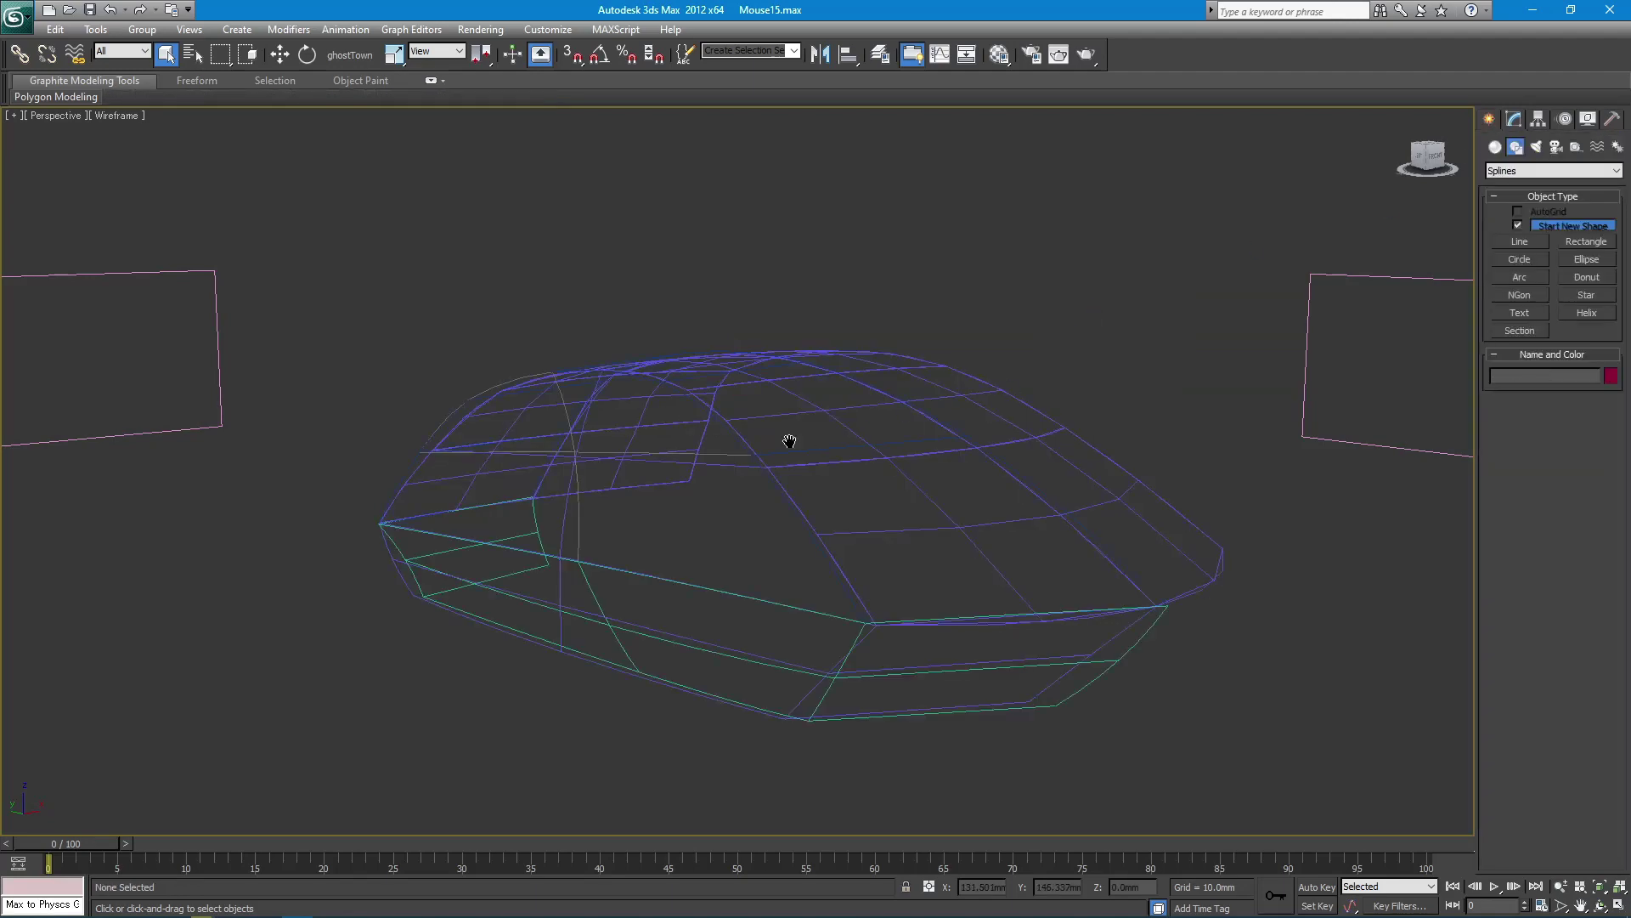
# - Select the teal lower outline object and hide it
pyautogui.moveTo(789, 441)
pyautogui.keyDown('alt'); pyautogui.mouseDown(button='middle')
pyautogui.moveTo(848, 440)
pyautogui.moveTo(848, 456)
pyautogui.moveTo(765, 451)
pyautogui.moveTo(781, 452)
pyautogui.mouseUp(button='middle'); pyautogui.keyUp('alt')
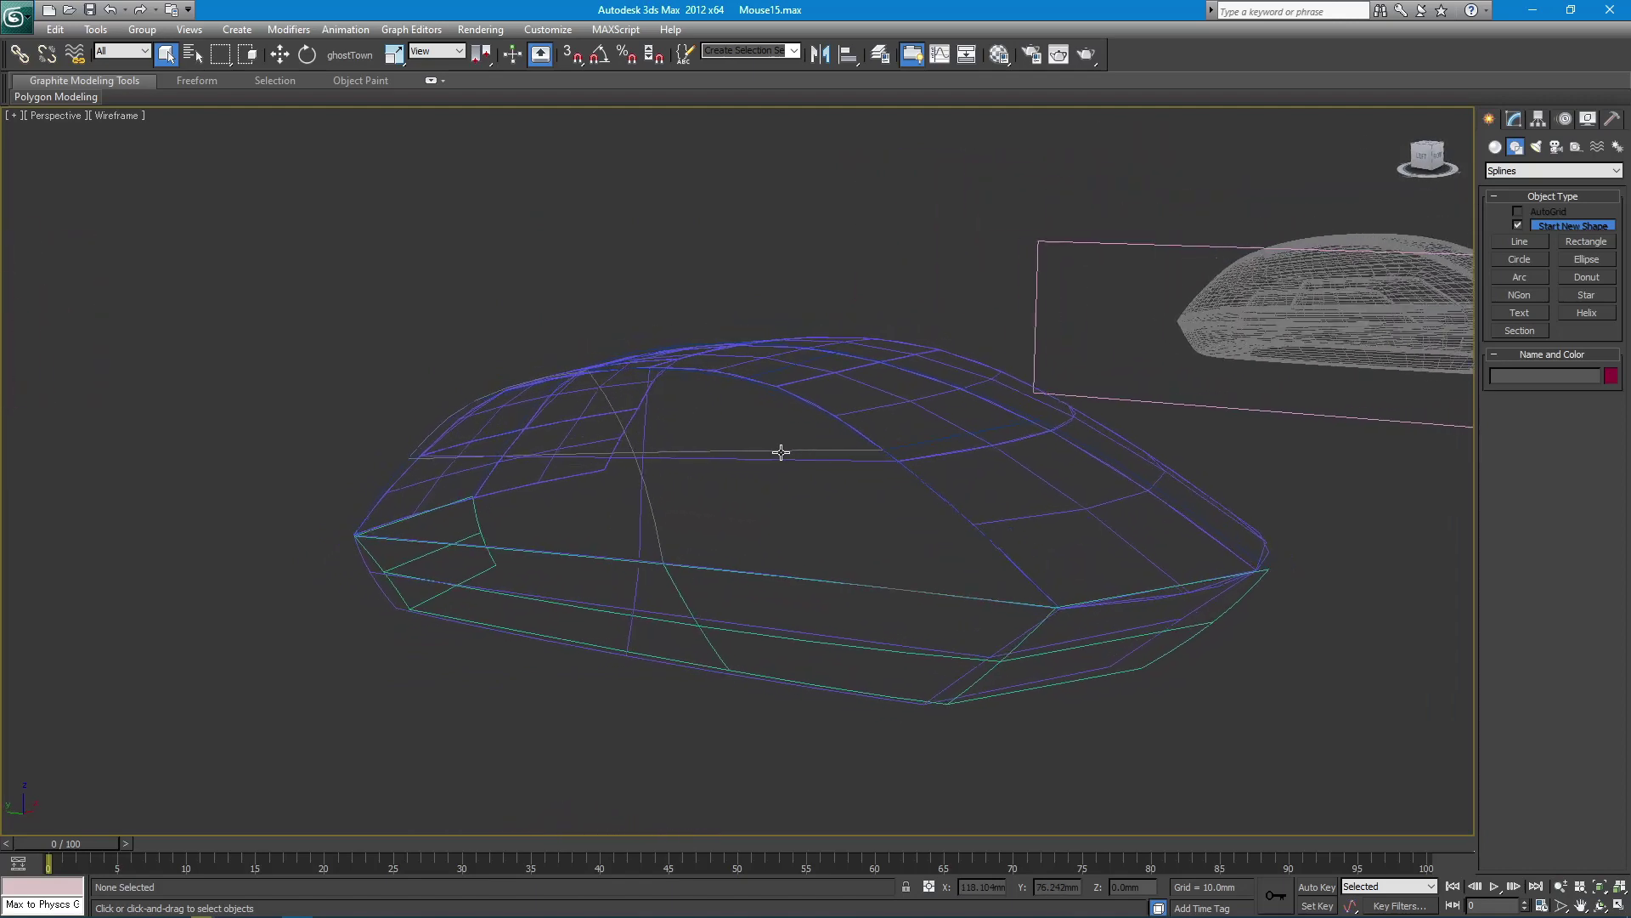
pyautogui.scroll(3, 831, 445)
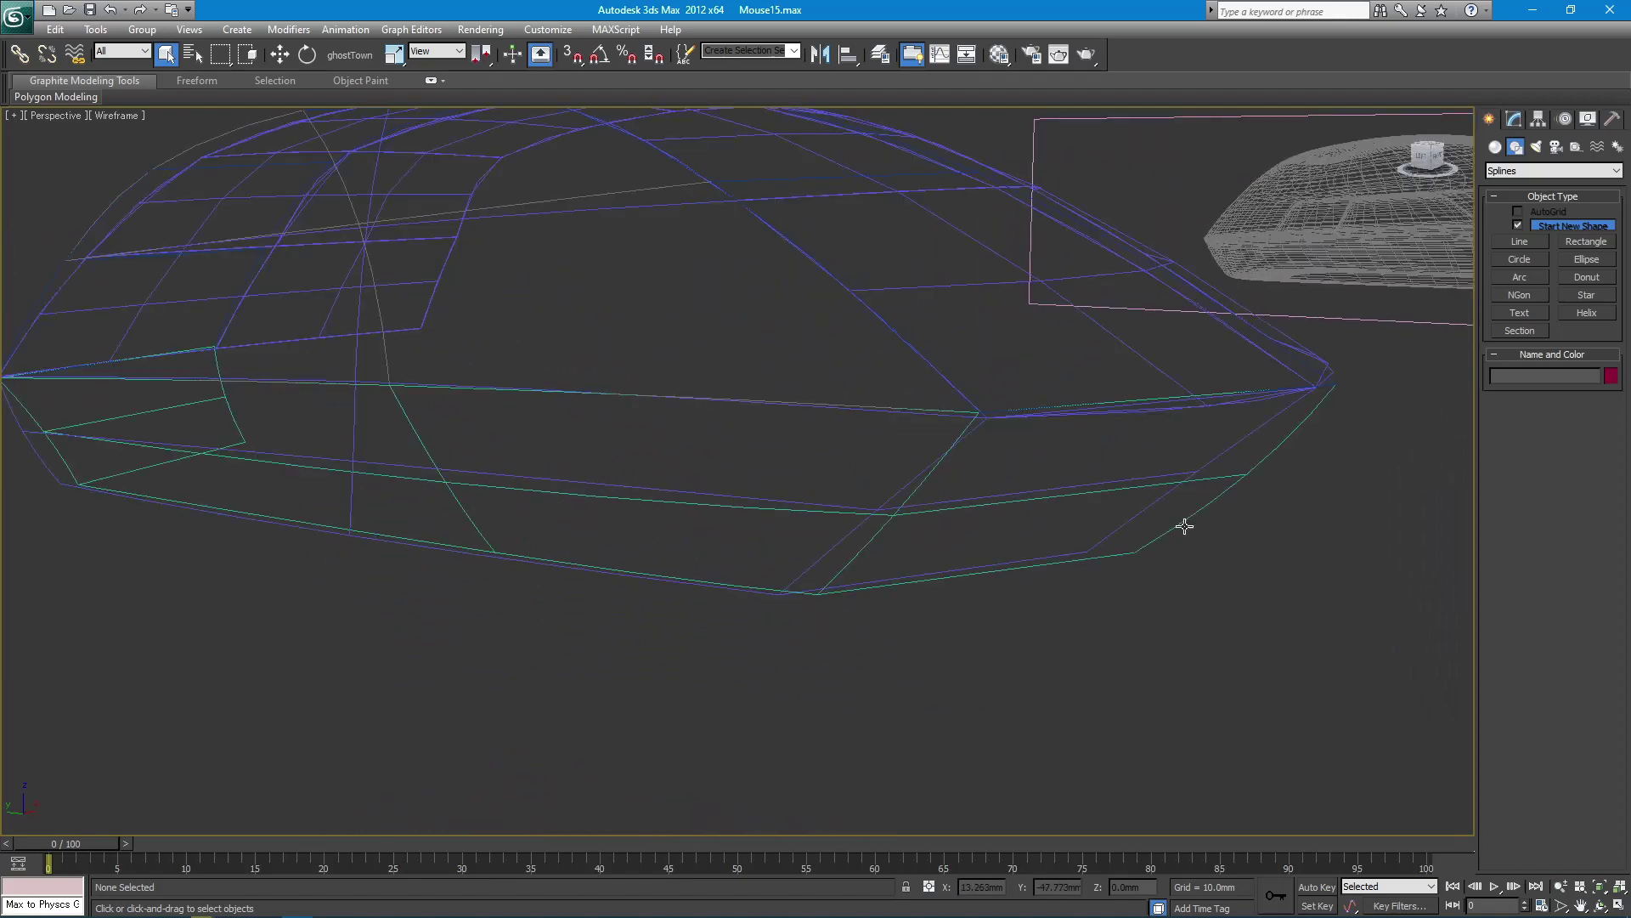
pyautogui.moveTo(1235, 481)
pyautogui.keyDown('alt'); pyautogui.mouseDown(button='middle')
pyautogui.moveTo(914, 390)
pyautogui.moveTo(838, 408)
pyautogui.moveTo(866, 473)
pyautogui.mouseUp(button='middle'); pyautogui.keyUp('alt')
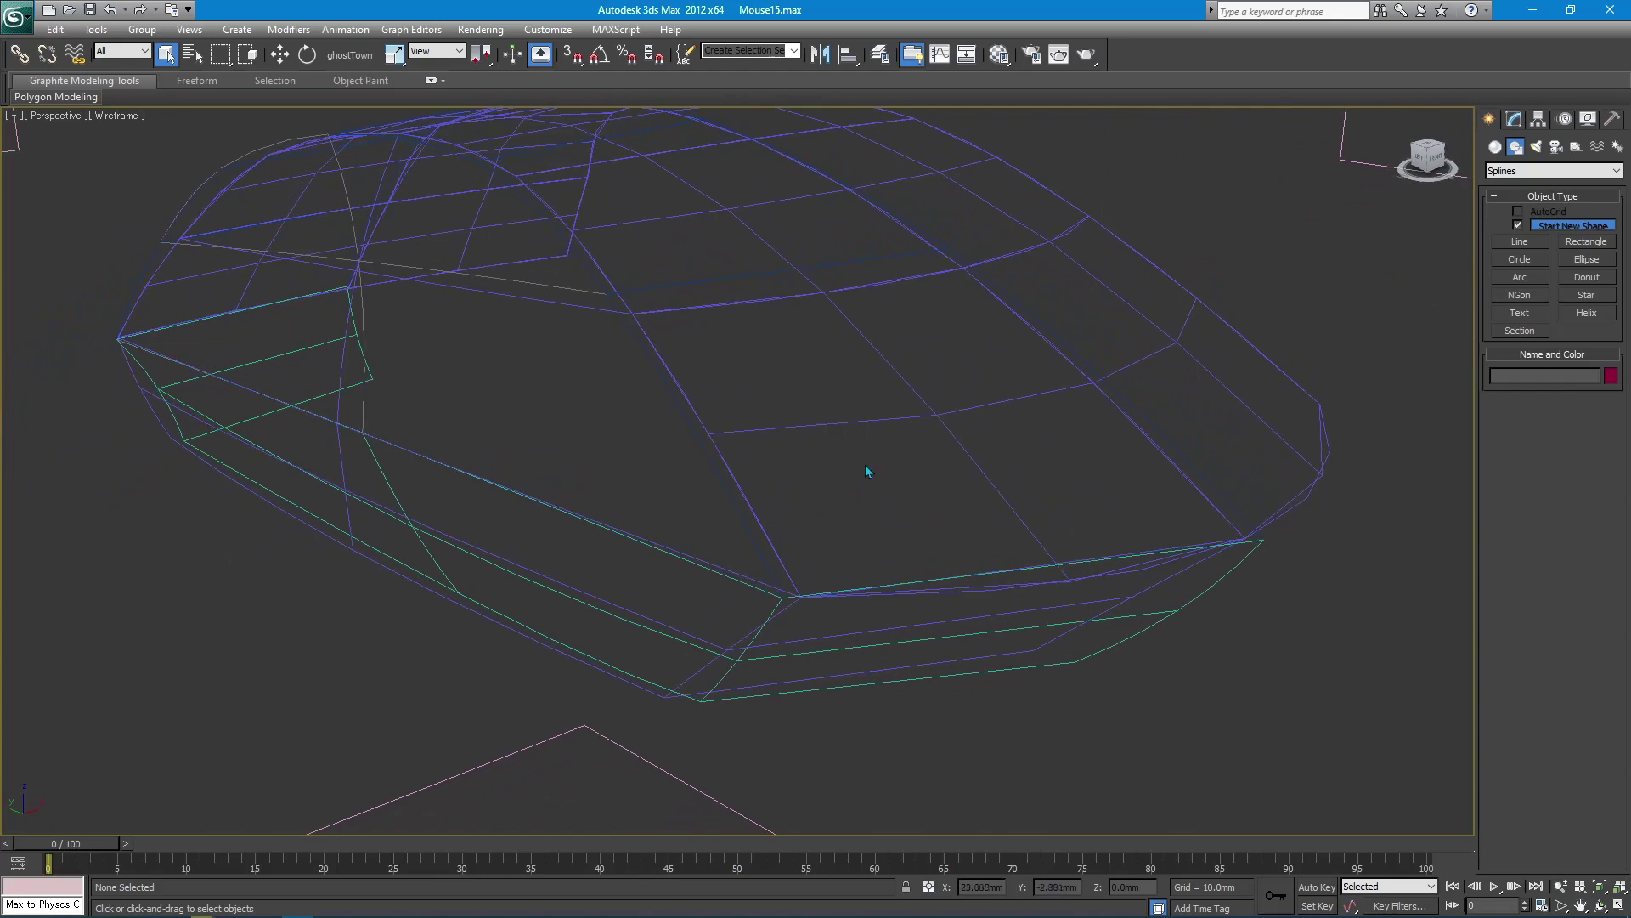
pyautogui.click(754, 541)
pyautogui.press('Delete')
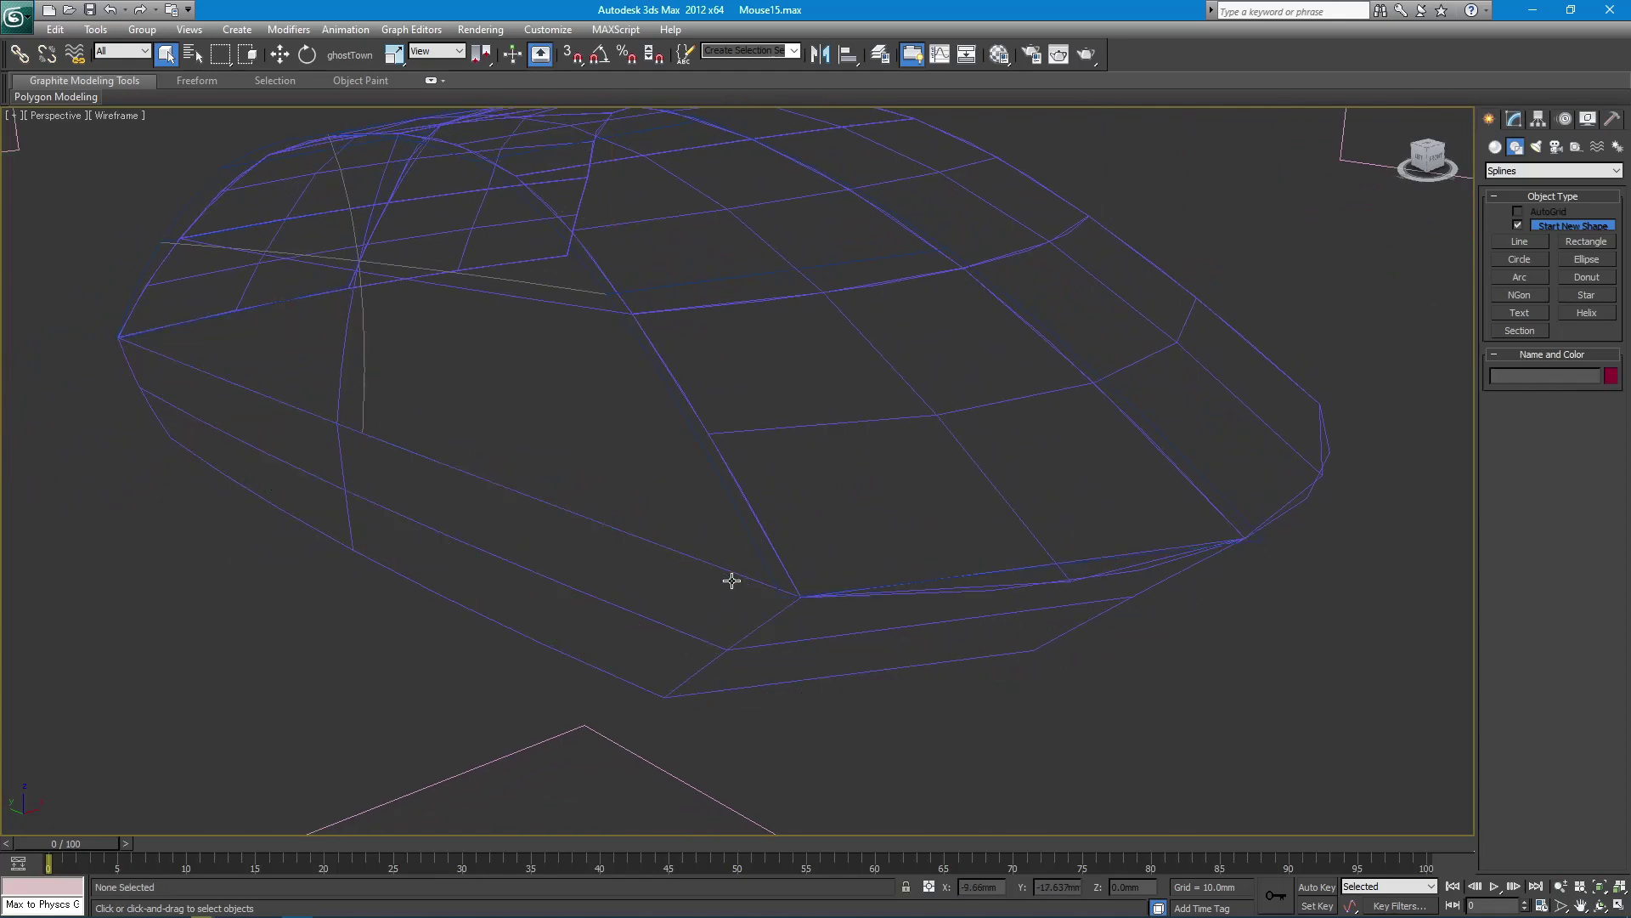
# - Select the side spline cage Line021 and bring up its Modify panel
pyautogui.moveTo(757, 556)
pyautogui.keyDown('alt'); pyautogui.mouseDown(button='middle')
pyautogui.moveTo(812, 480)
pyautogui.moveTo(779, 445)
pyautogui.moveTo(675, 447)
pyautogui.mouseUp(button='middle'); pyautogui.keyUp('alt')
pyautogui.scroll(2, 722, 450)
pyautogui.scroll(2, 781, 429)
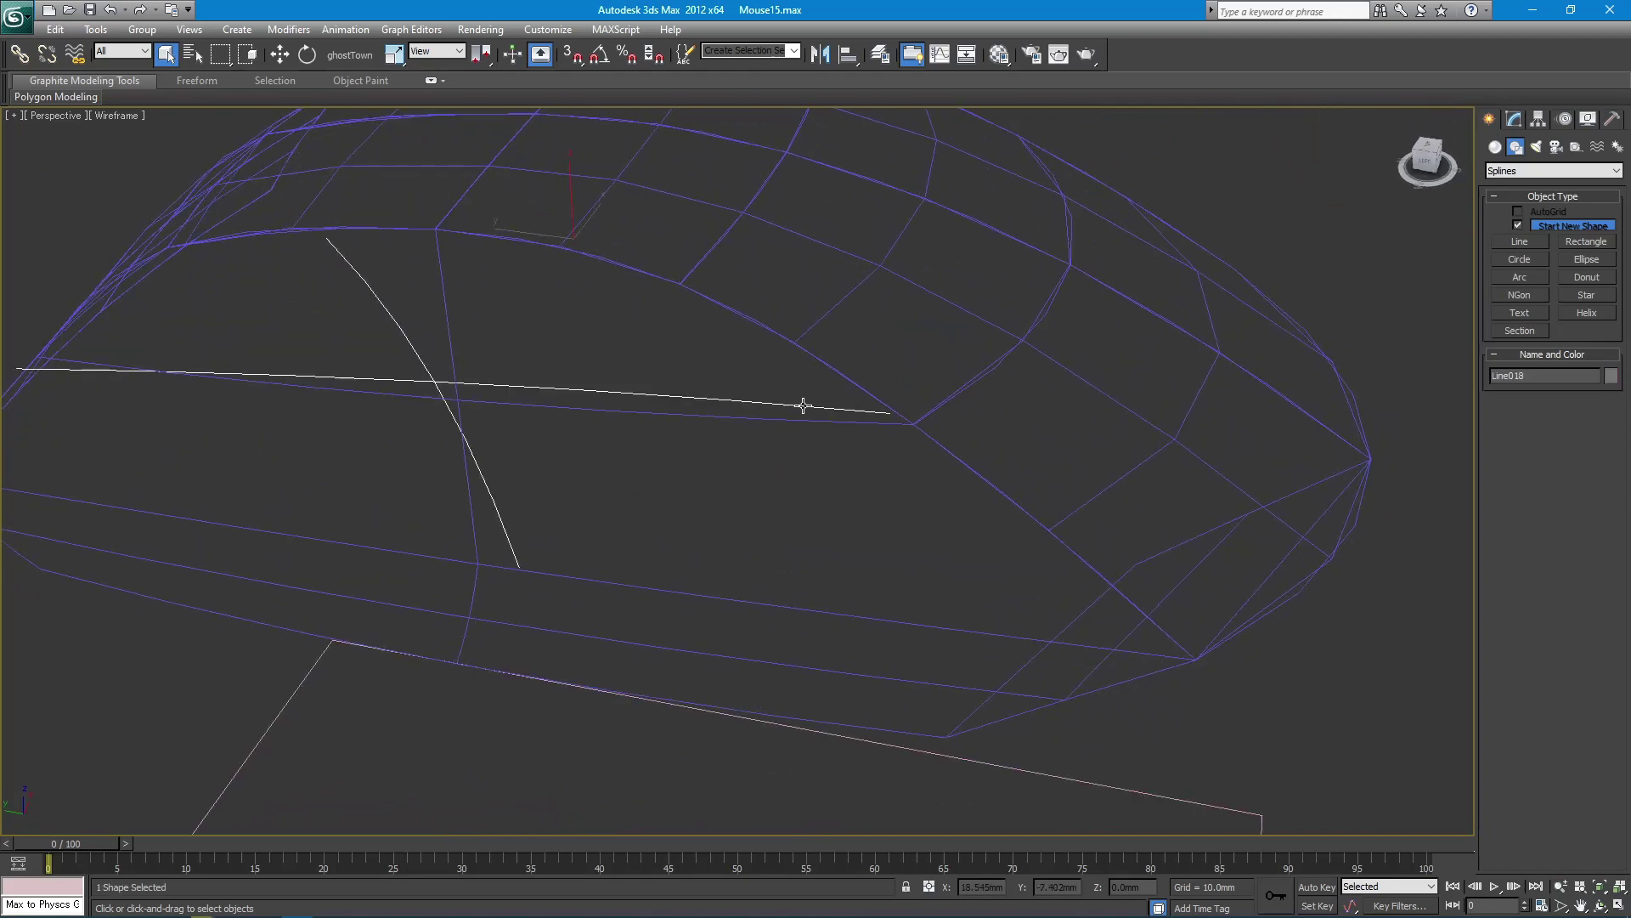
pyautogui.scroll(1, 799, 420)
pyautogui.scroll(-4, 680, 382)
pyautogui.moveTo(668, 374)
pyautogui.keyDown('alt'); pyautogui.mouseDown(button='middle')
pyautogui.moveTo(711, 372)
pyautogui.moveTo(747, 404)
pyautogui.moveTo(593, 427)
pyautogui.moveTo(980, 415)
pyautogui.mouseUp(button='middle'); pyautogui.keyUp('alt')
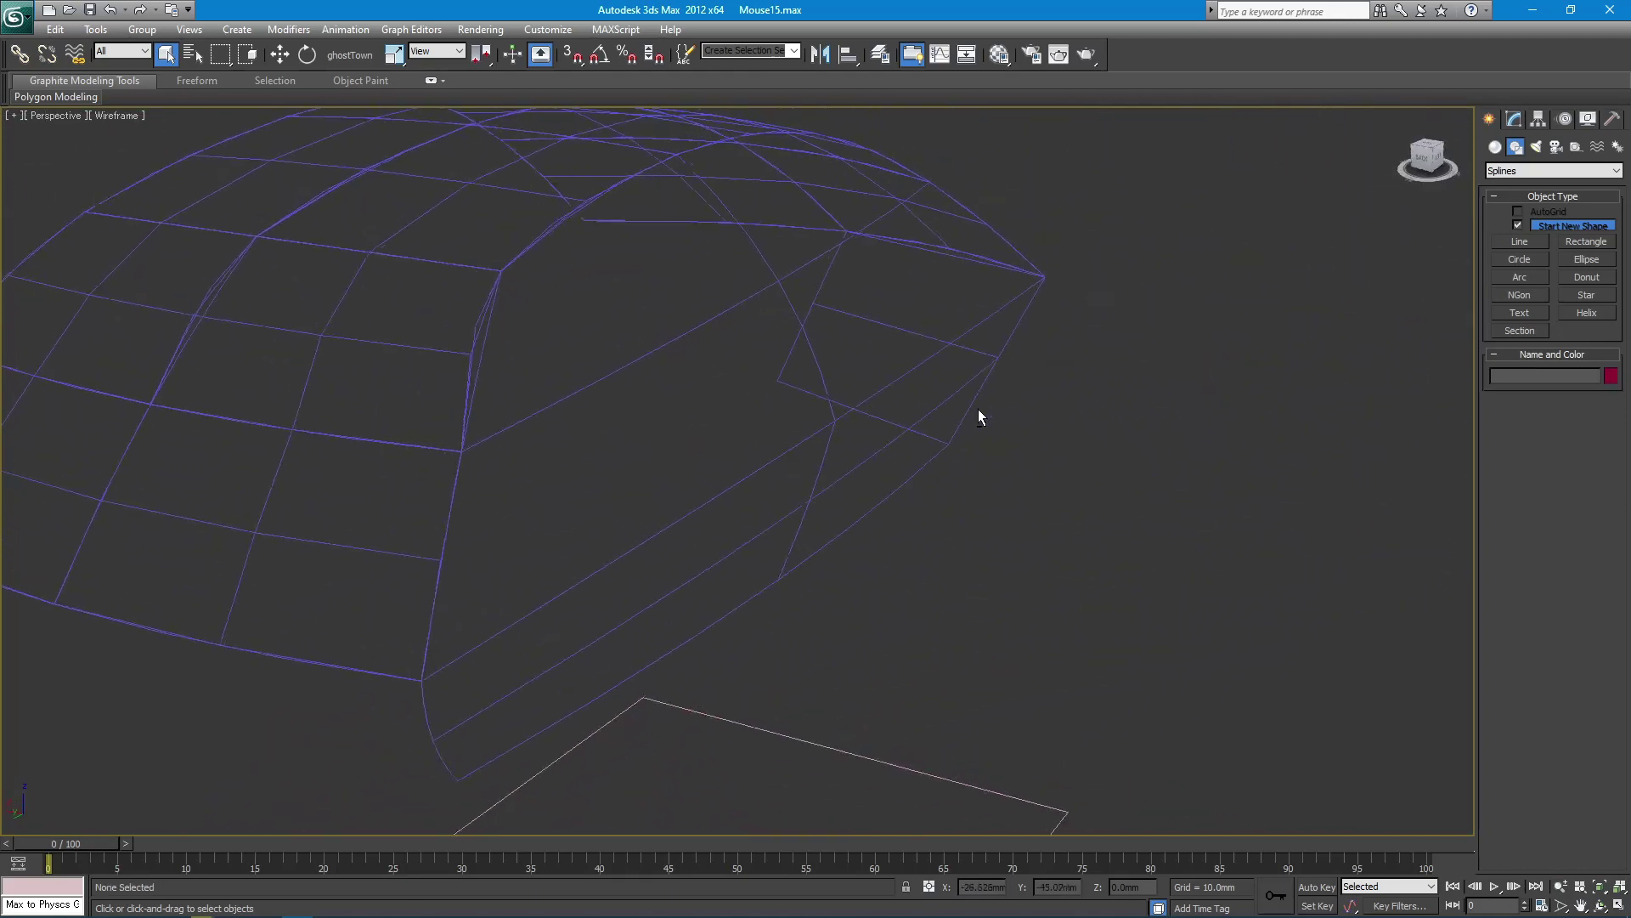
pyautogui.scroll(2, 766, 434)
pyautogui.keyDown('alt'); pyautogui.moveTo(767, 433); pyautogui.dragTo(705, 561, button='middle'); pyautogui.keyUp('alt')
pyautogui.click(712, 557)
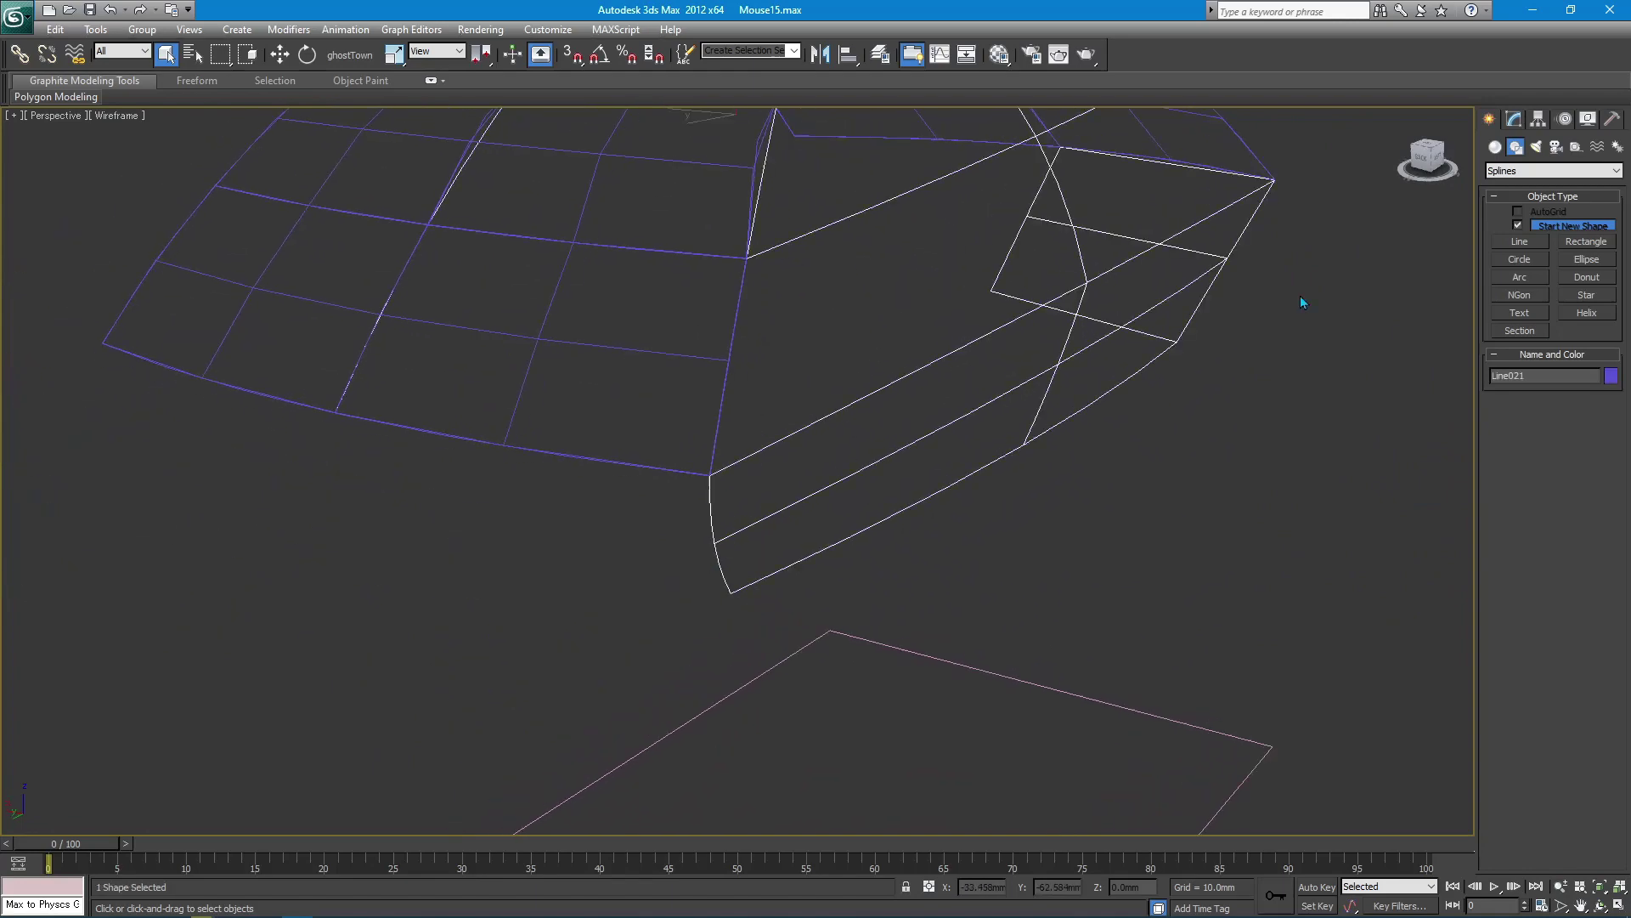
pyautogui.click(1514, 121)
# - At Spline level, move Line021's short front curve and snap its top onto the mesh vertex
pyautogui.click(1512, 287)
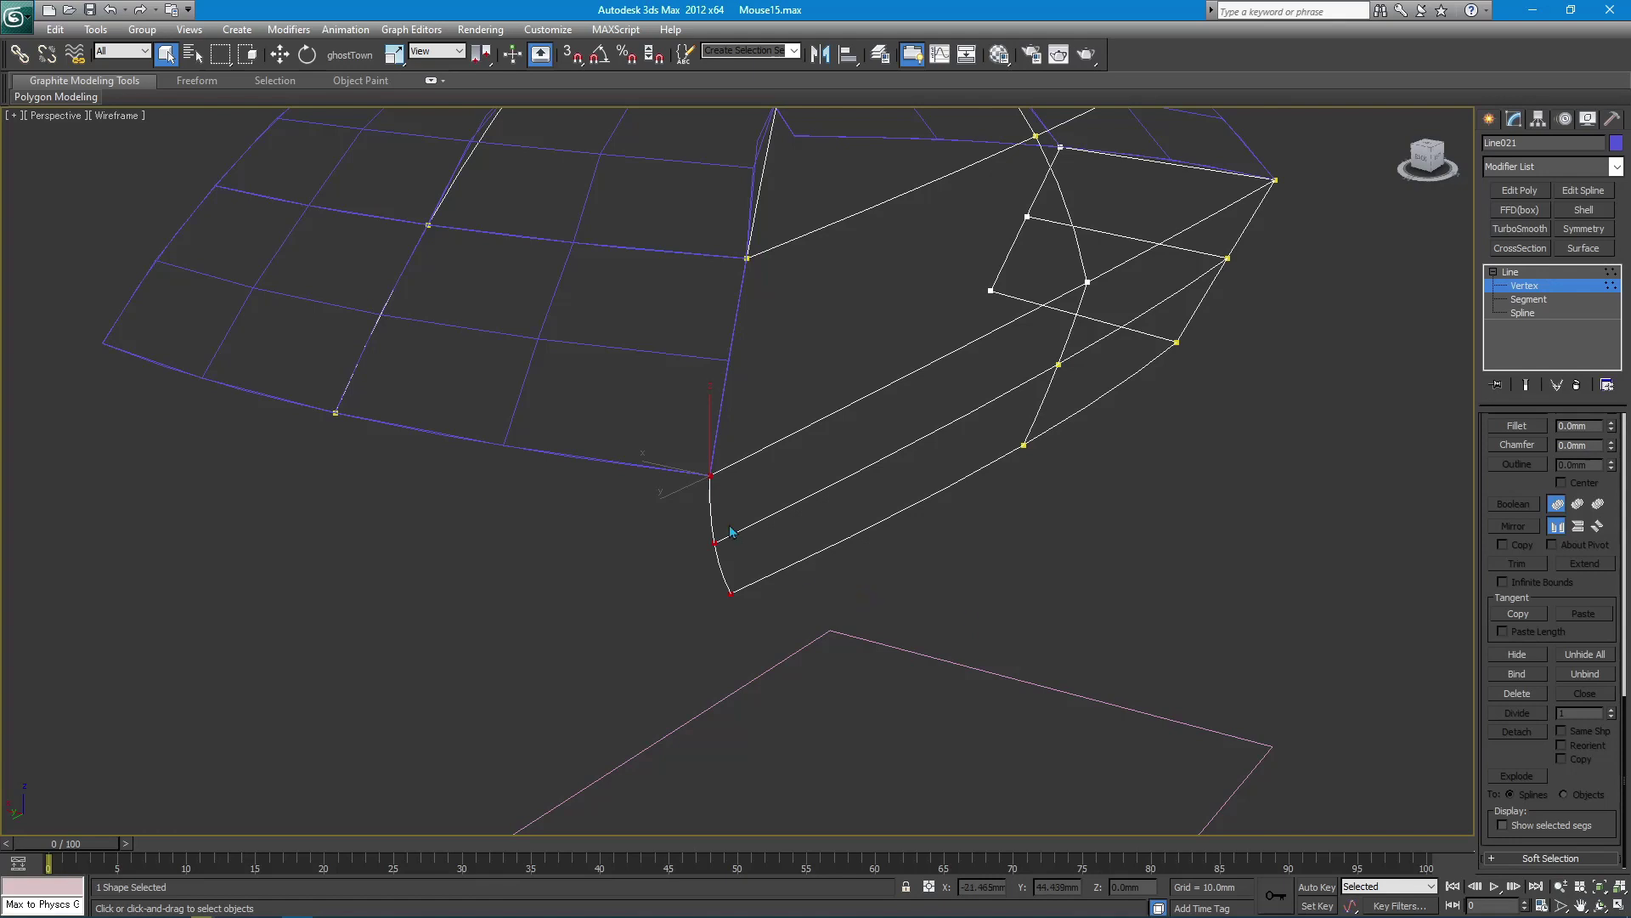
pyautogui.press('w')
pyautogui.click(1564, 312)
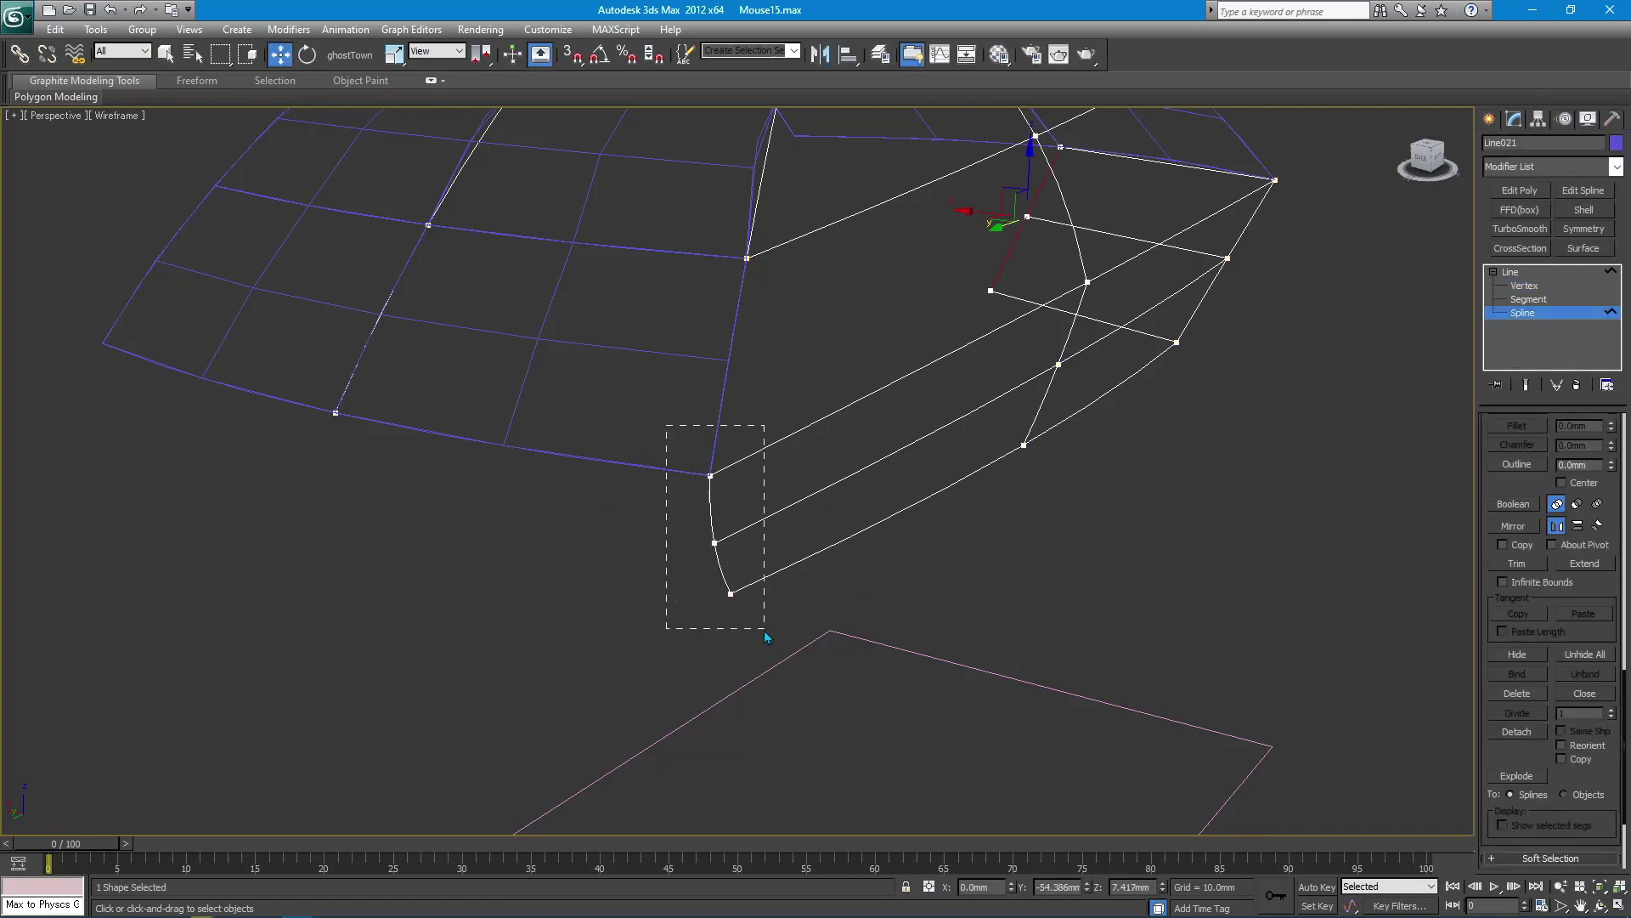
pyautogui.moveTo(596, 468); pyautogui.dragTo(599, 472)
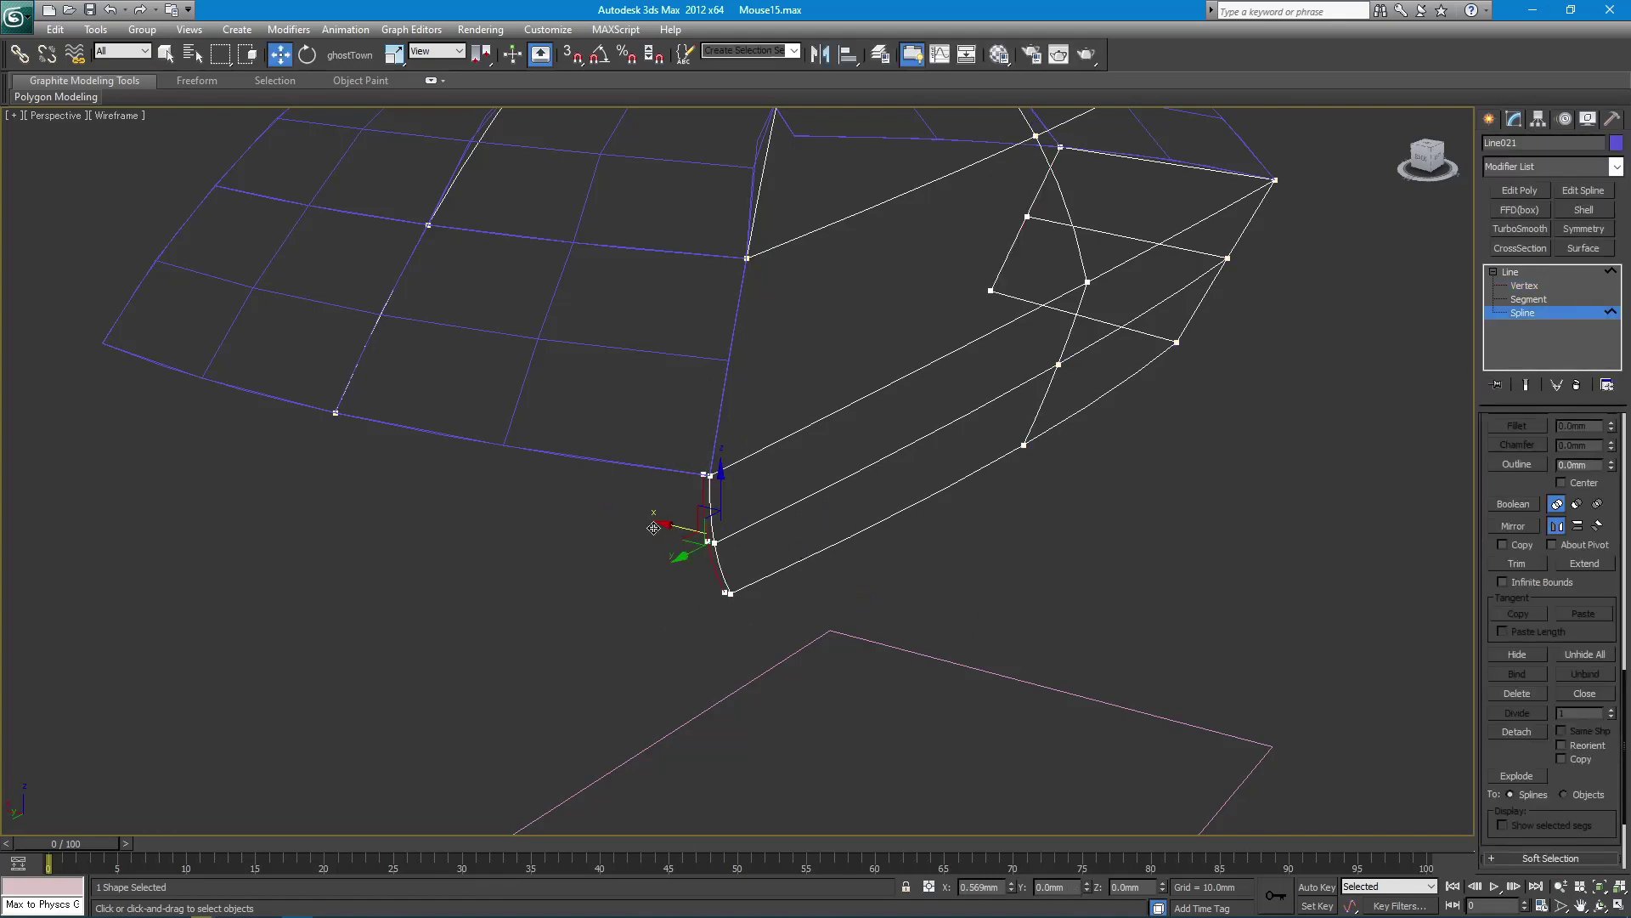
pyautogui.moveTo(653, 528); pyautogui.dragTo(422, 512)
pyautogui.keyDown('alt'); pyautogui.moveTo(460, 537); pyautogui.dragTo(725, 572, button='middle'); pyautogui.keyUp('alt')
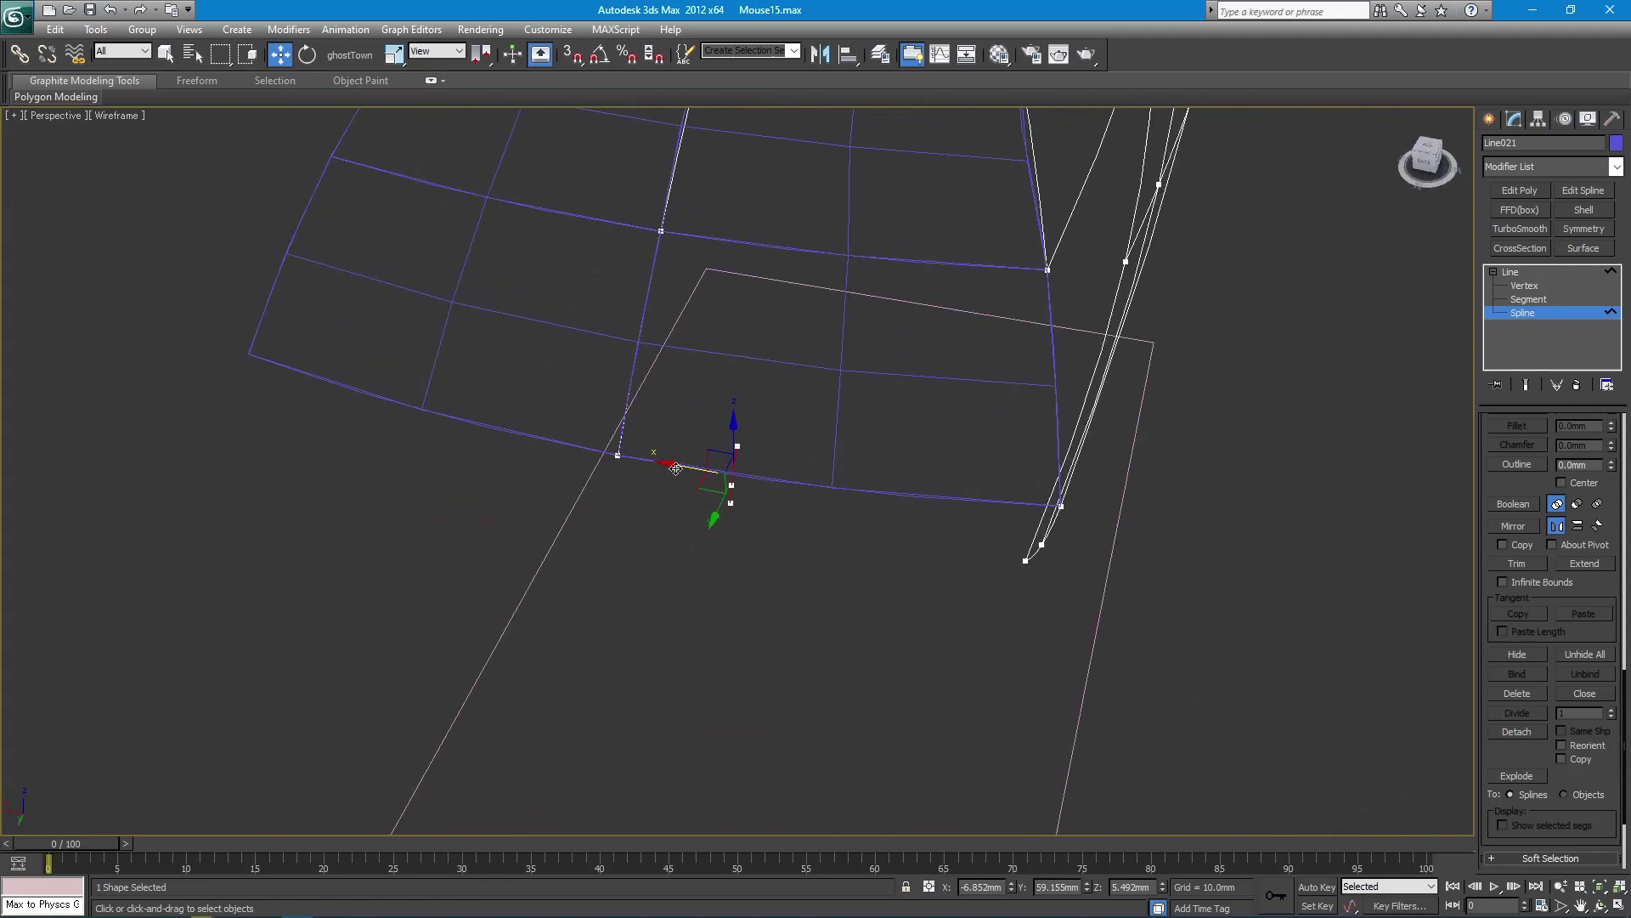
pyautogui.moveTo(675, 469); pyautogui.dragTo(621, 465)
pyautogui.keyDown('alt'); pyautogui.moveTo(620, 466); pyautogui.dragTo(874, 588, button='middle'); pyautogui.keyUp('alt')
pyautogui.scroll(3, 737, 532)
pyautogui.scroll(2, 737, 532)
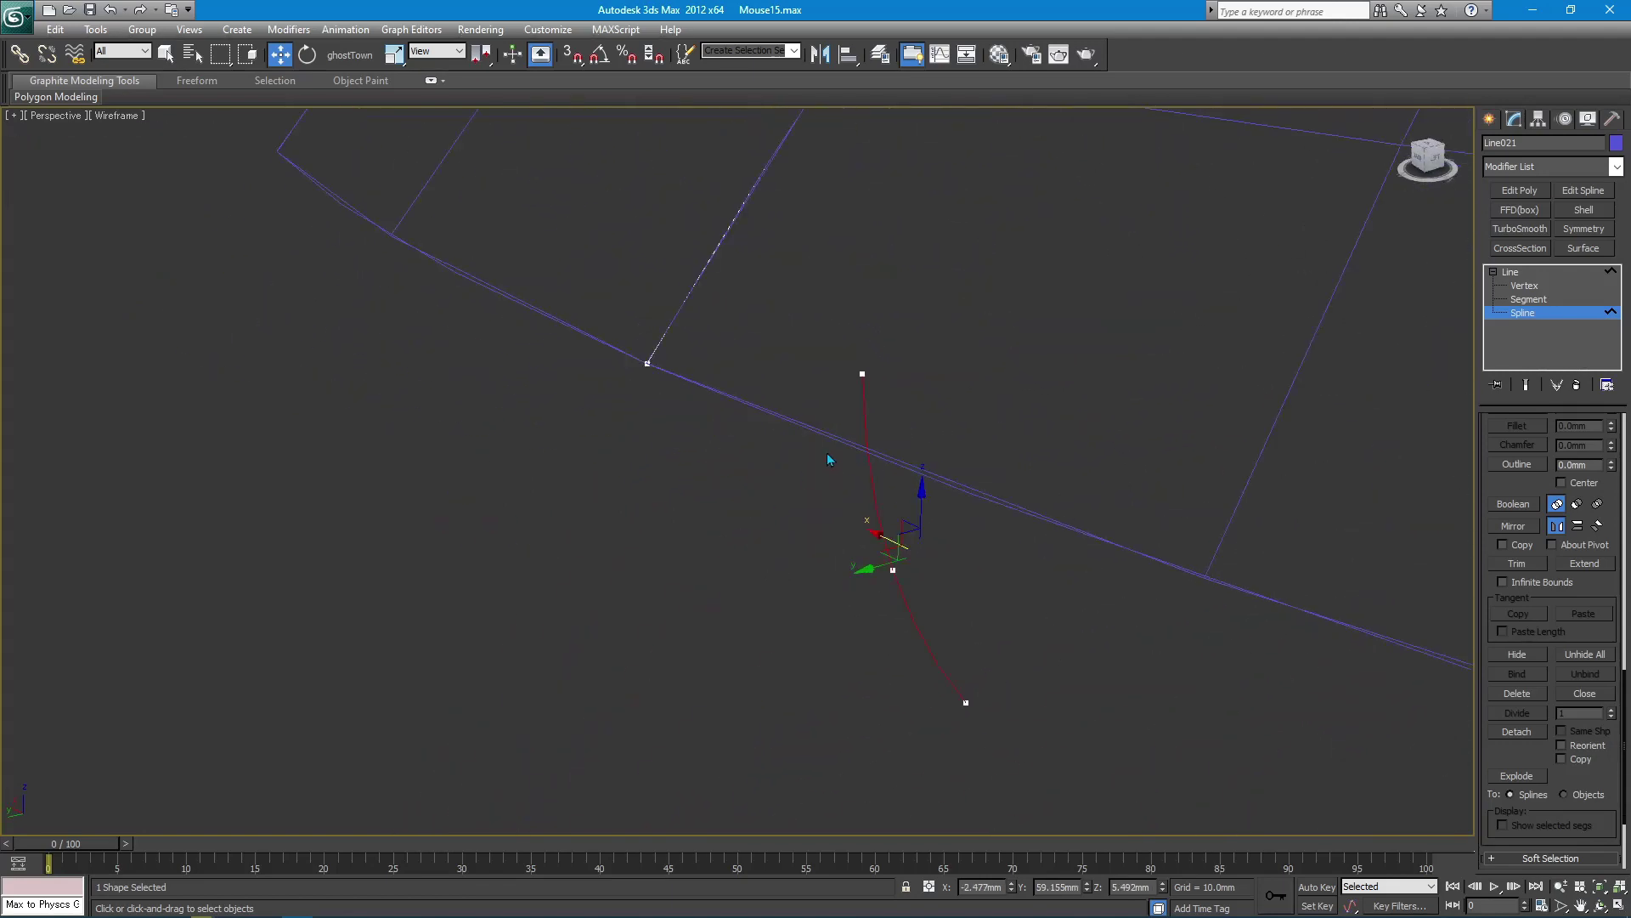
pyautogui.press('s')
pyautogui.moveTo(862, 373); pyautogui.dragTo(648, 364)
# - At Vertex level, move the curve's middle and bottom vertices into place
pyautogui.press('q')
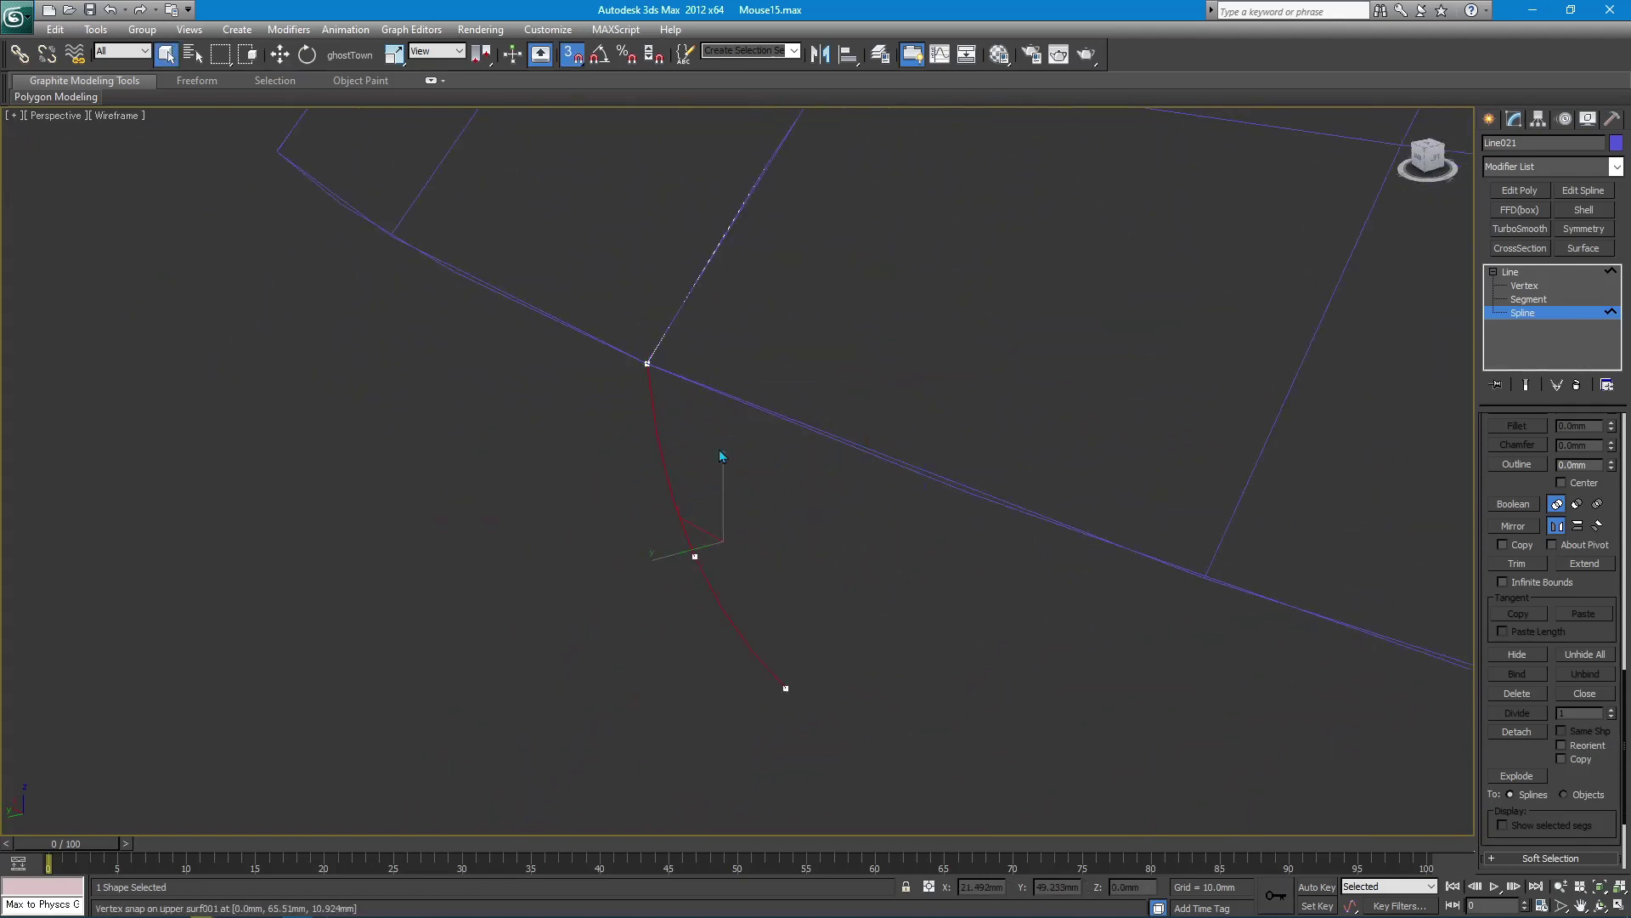
pyautogui.press('1')
pyautogui.press('w')
pyautogui.moveTo(695, 557); pyautogui.dragTo(718, 568)
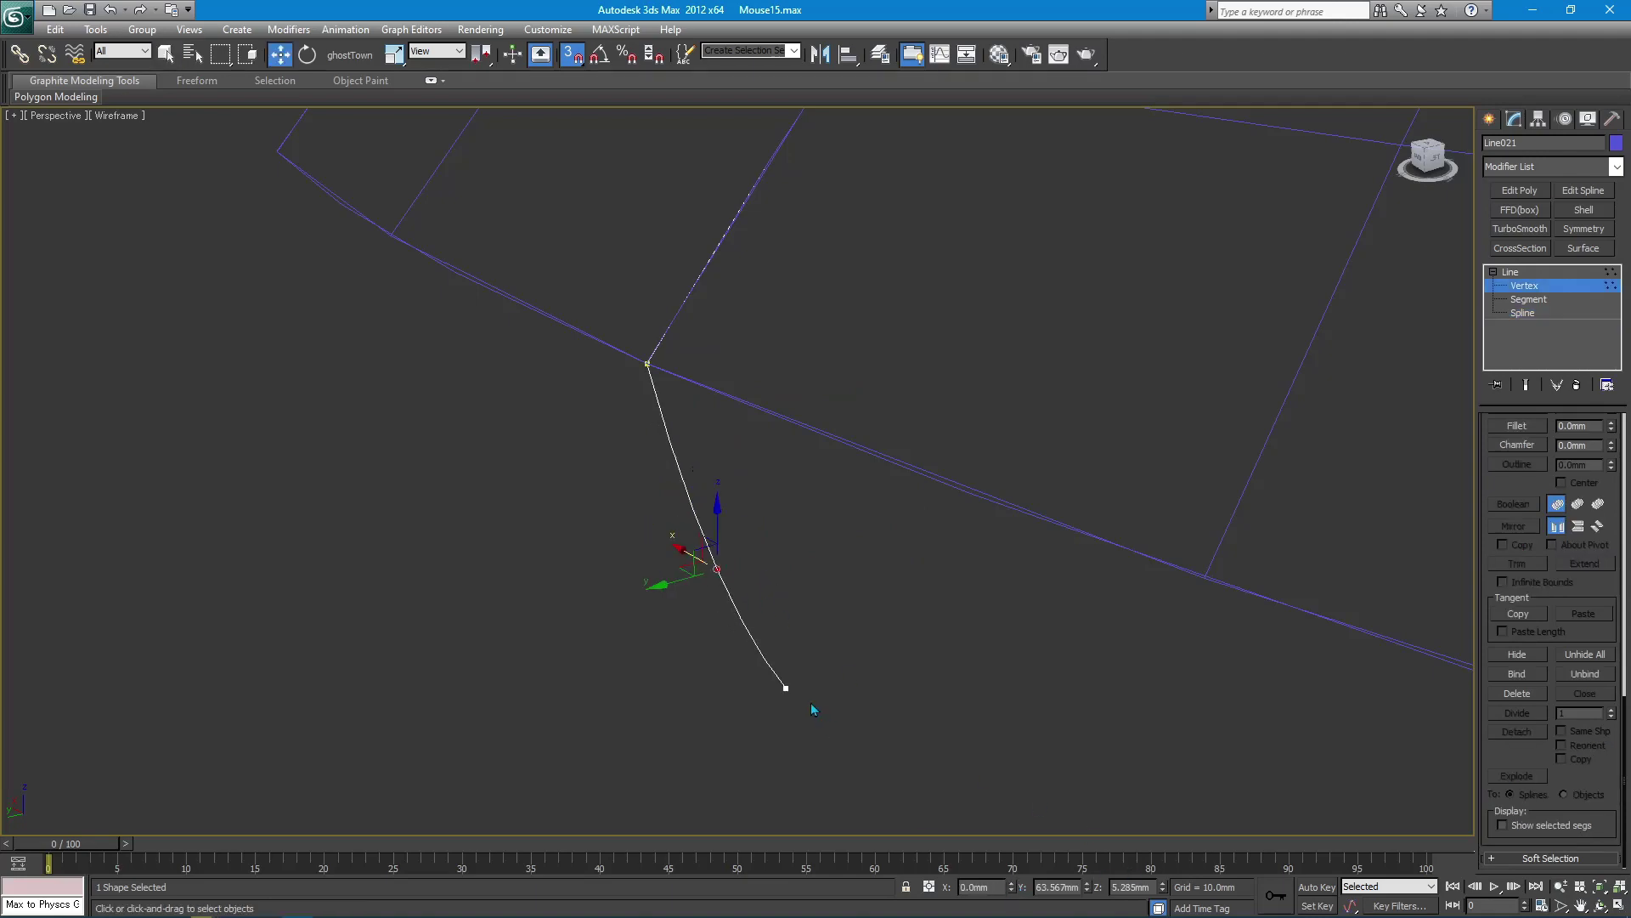
pyautogui.click(785, 686)
pyautogui.moveTo(1013, 886); pyautogui.dragTo(1013, 875)
pyautogui.press('q')
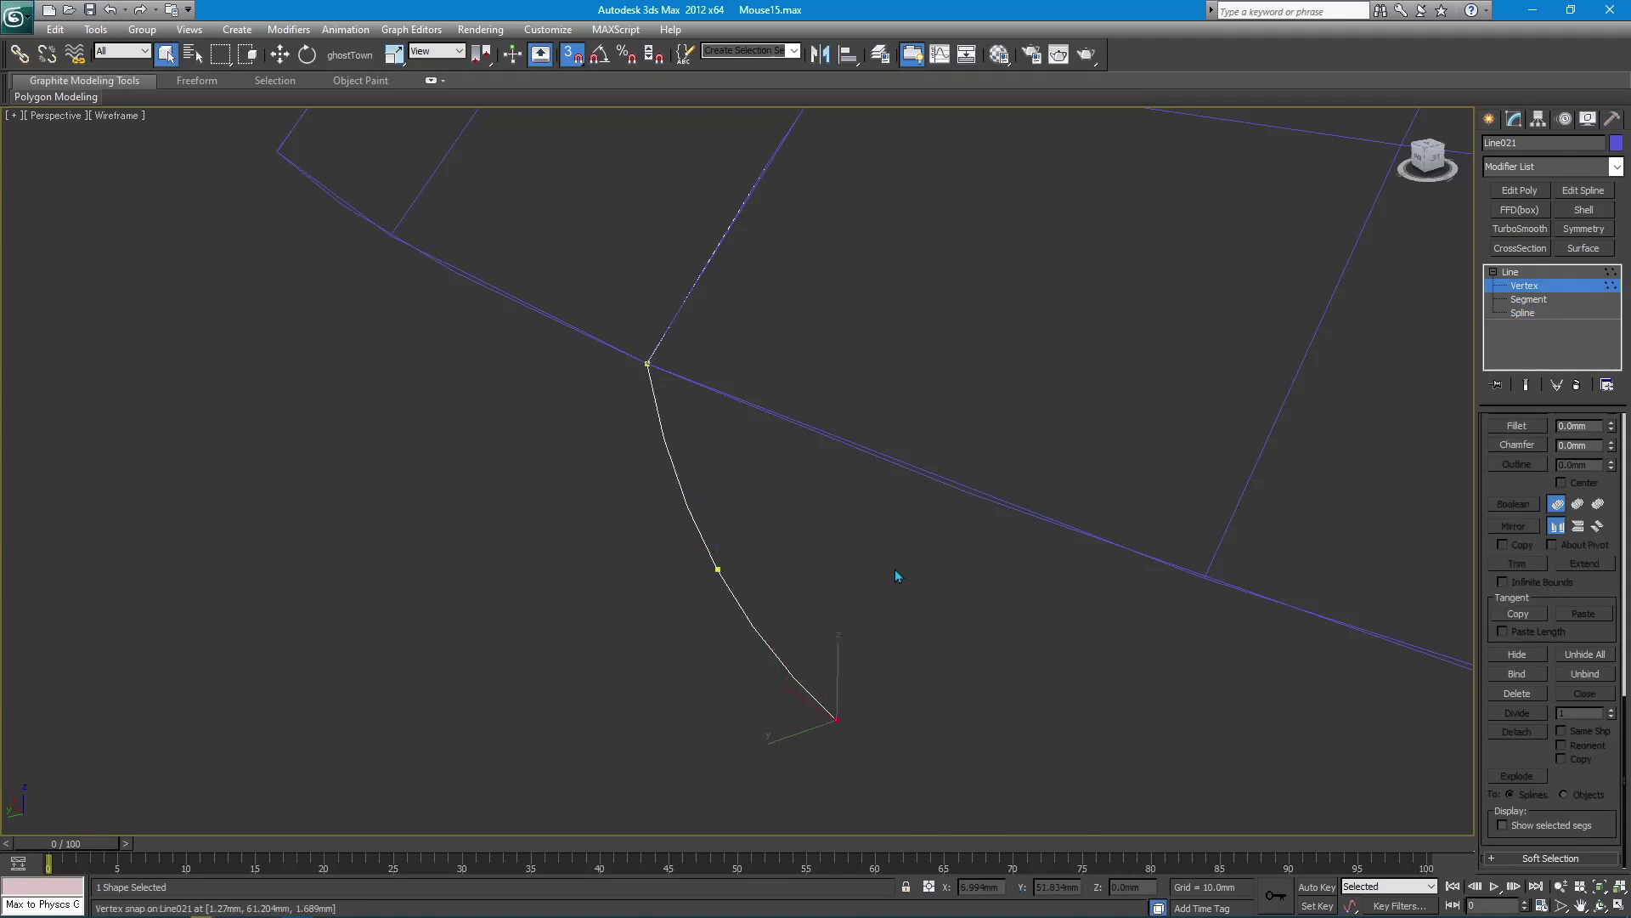
pyautogui.scroll(-5, 894, 569)
# - Draw three connecting lines from the front curve's vertices to matching cage vertices
pyautogui.moveTo(916, 528); pyautogui.dragTo(793, 480, button='middle')
pyautogui.rightClick(793, 481)
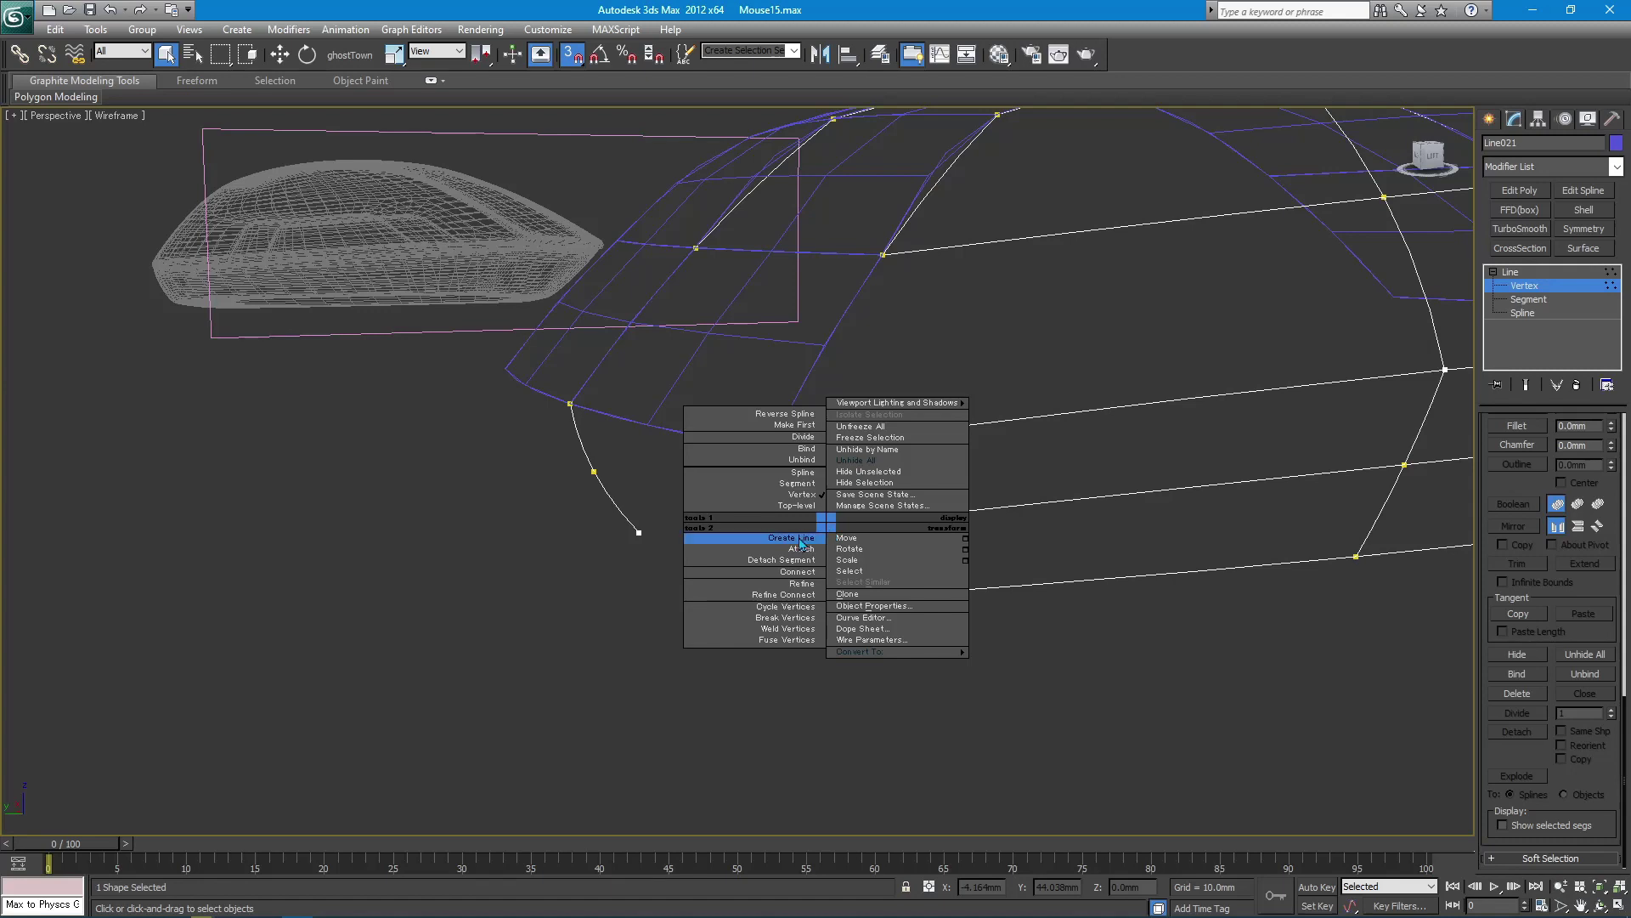
pyautogui.click(804, 545)
pyautogui.click(583, 414)
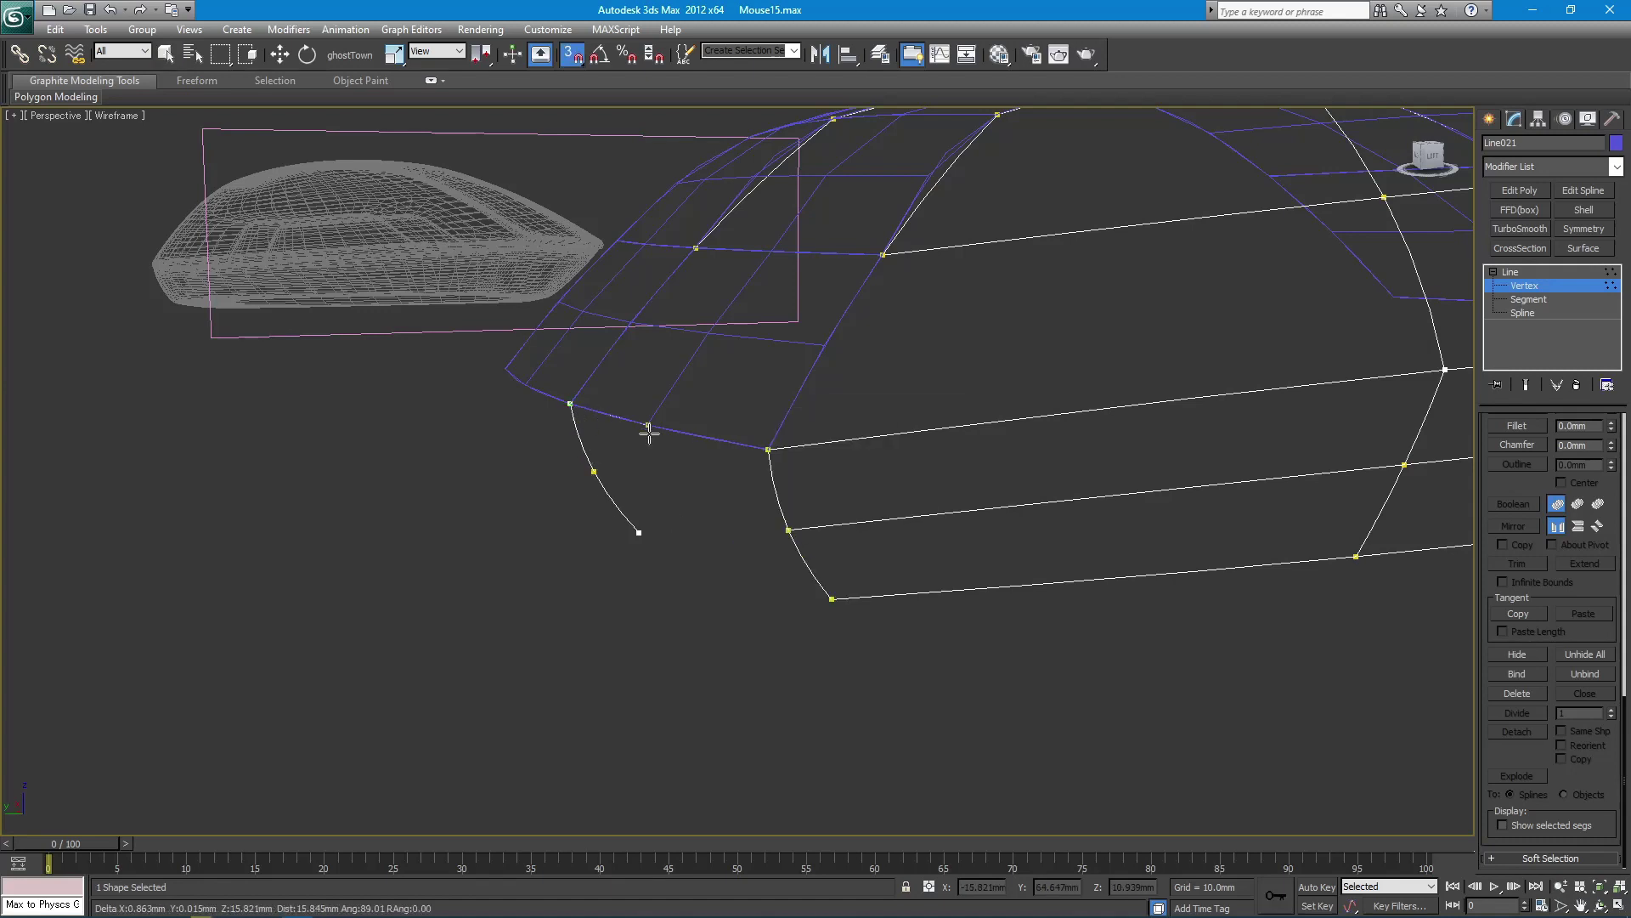
pyautogui.click(768, 451)
pyautogui.rightClick(769, 450)
pyautogui.click(593, 472)
pyautogui.click(789, 530)
pyautogui.rightClick(710, 538)
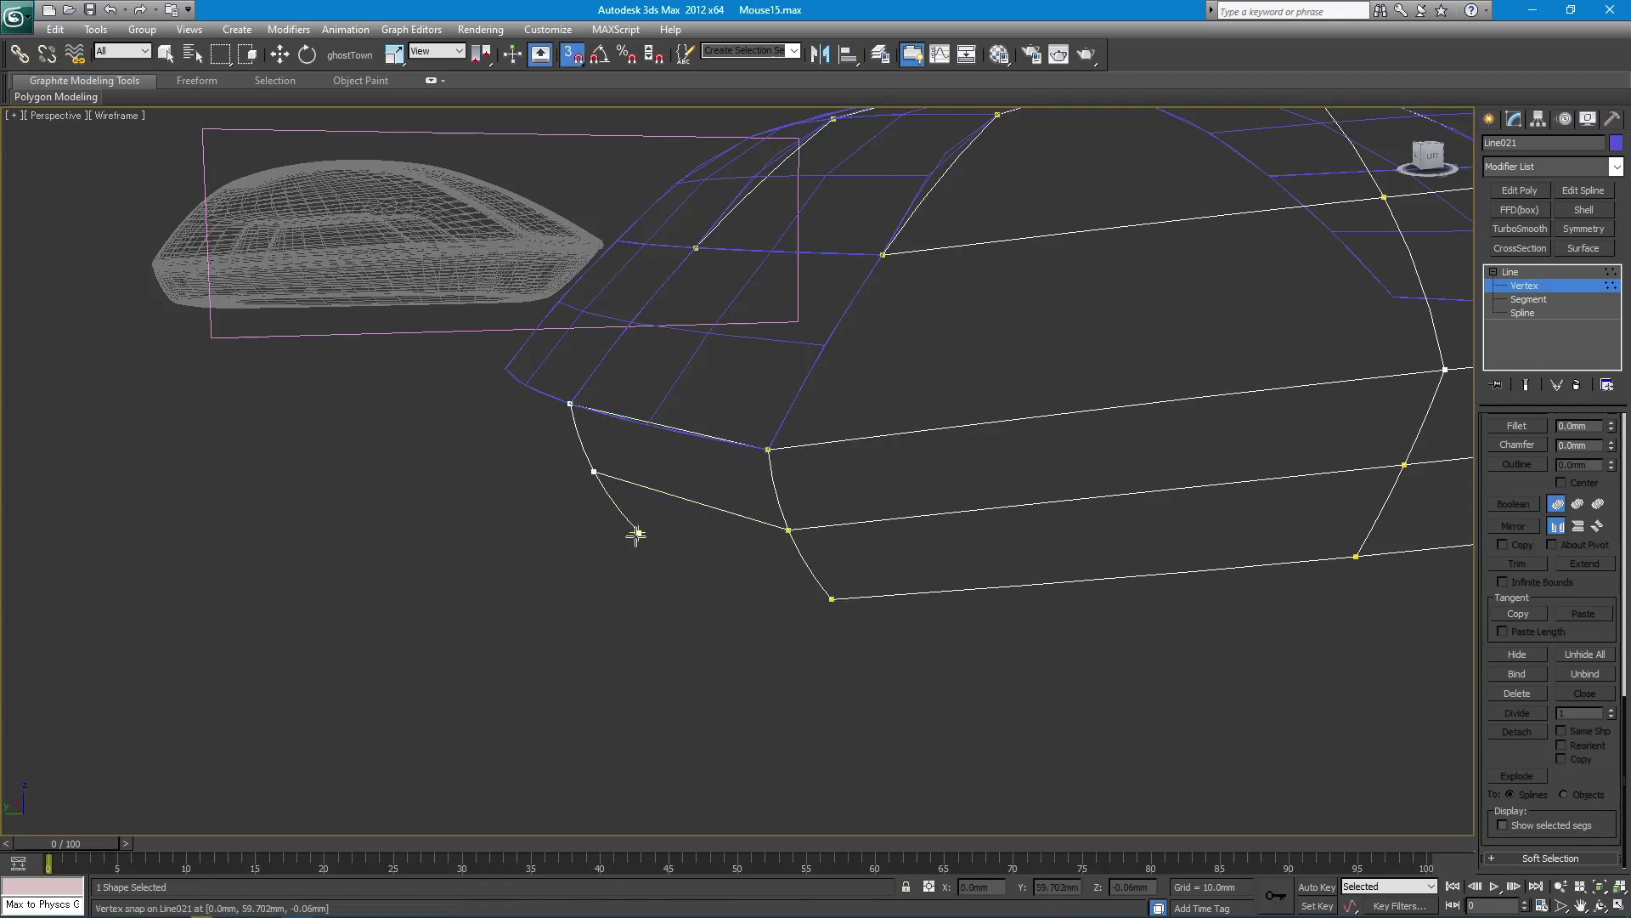
pyautogui.click(639, 533)
pyautogui.click(832, 599)
pyautogui.rightClick(895, 535)
# - Set the box-selected side cage vertices to Corner
pyautogui.moveTo(913, 527)
pyautogui.keyDown('alt'); pyautogui.mouseDown(button='middle')
pyautogui.moveTo(910, 550)
pyautogui.moveTo(889, 552)
pyautogui.mouseUp(button='middle'); pyautogui.keyUp('alt')
pyautogui.moveTo(725, 477); pyautogui.dragTo(929, 775)
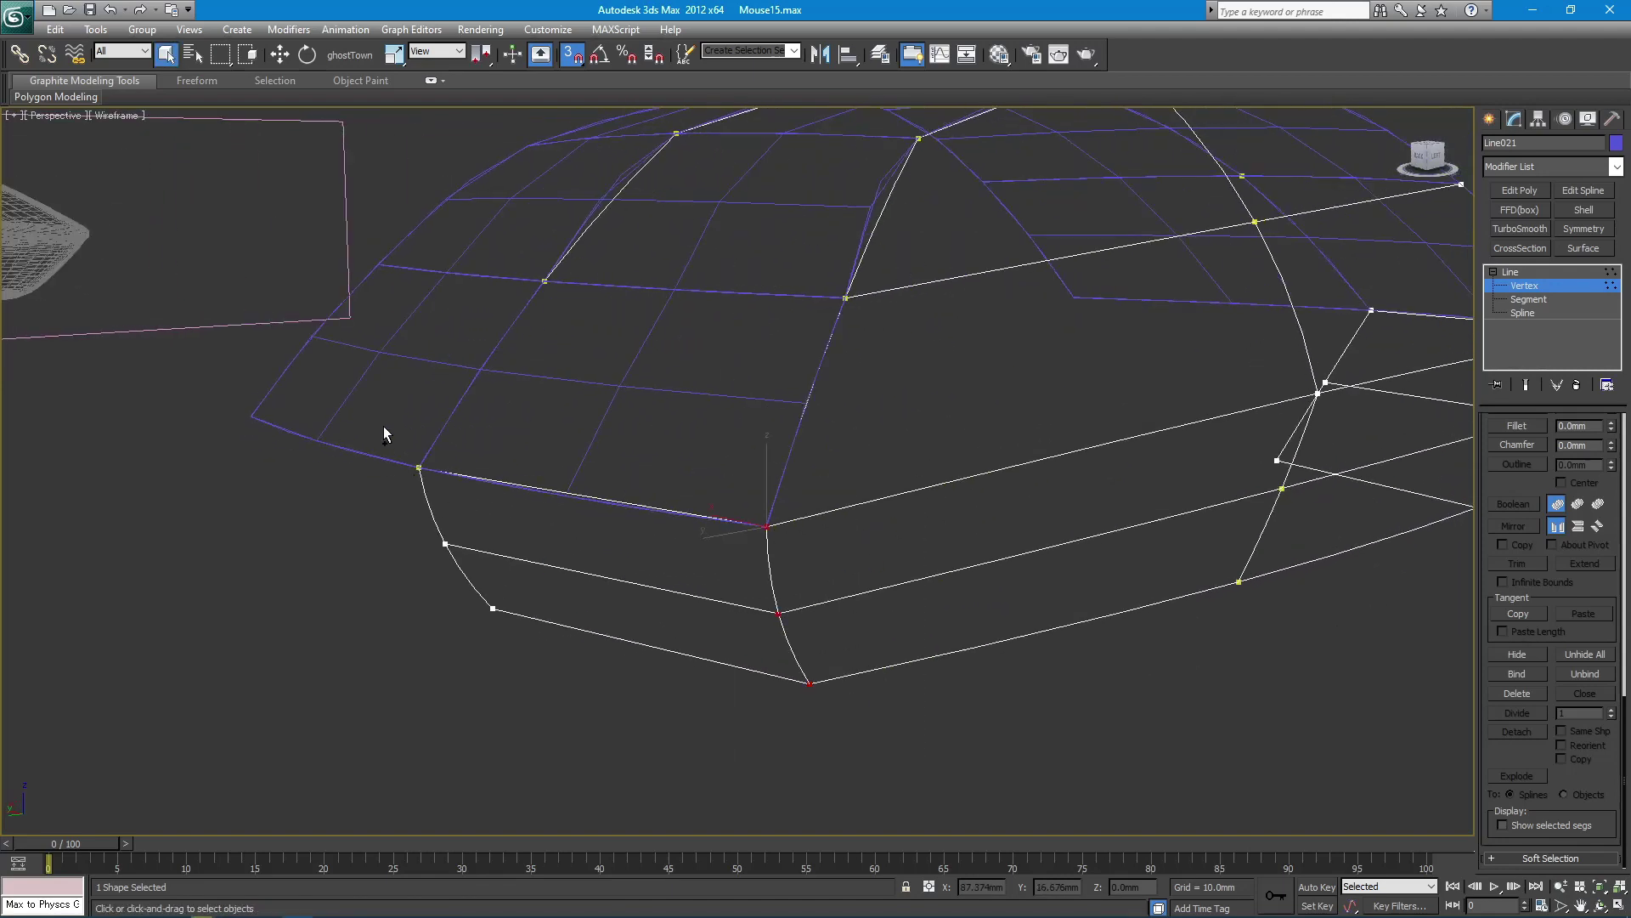
pyautogui.rightClick(676, 619)
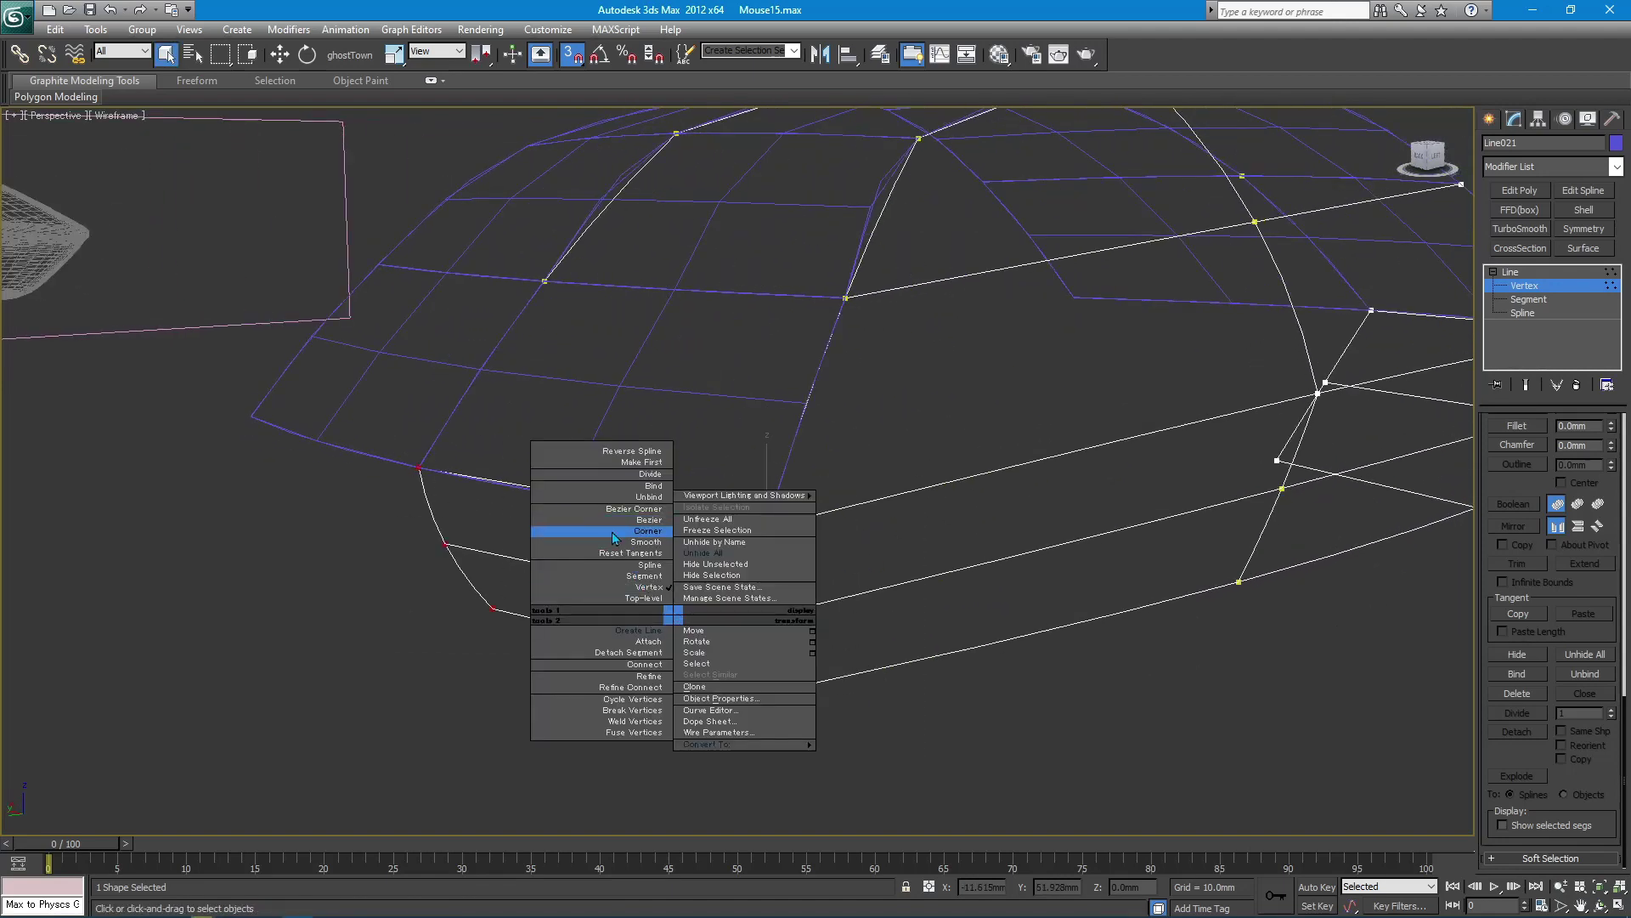
pyautogui.click(612, 532)
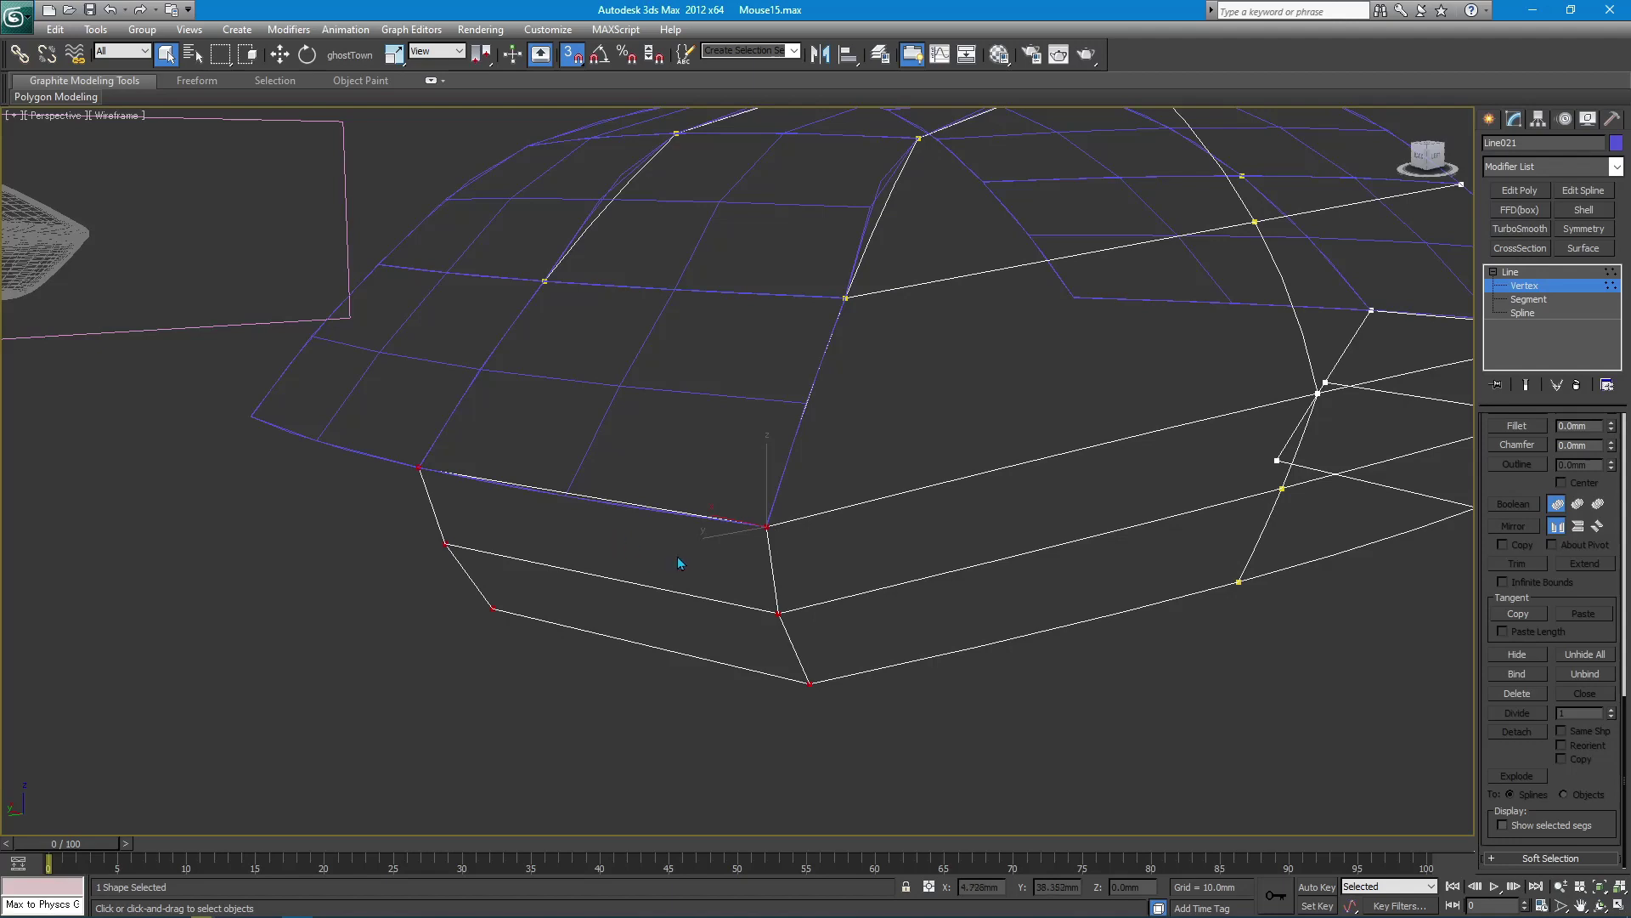
pyautogui.rightClick(824, 614)
pyautogui.click(764, 547)
# - Move another side vertex onto the upper mesh's edge and exit Vertex level
pyautogui.moveTo(765, 553)
pyautogui.keyDown('alt'); pyautogui.mouseDown(button='middle')
pyautogui.moveTo(742, 578)
pyautogui.moveTo(768, 507)
pyautogui.moveTo(761, 532)
pyautogui.moveTo(1224, 540)
pyautogui.moveTo(1271, 569)
pyautogui.mouseUp(button='middle'); pyautogui.keyUp('alt')
pyautogui.press('w')
pyautogui.press('s')
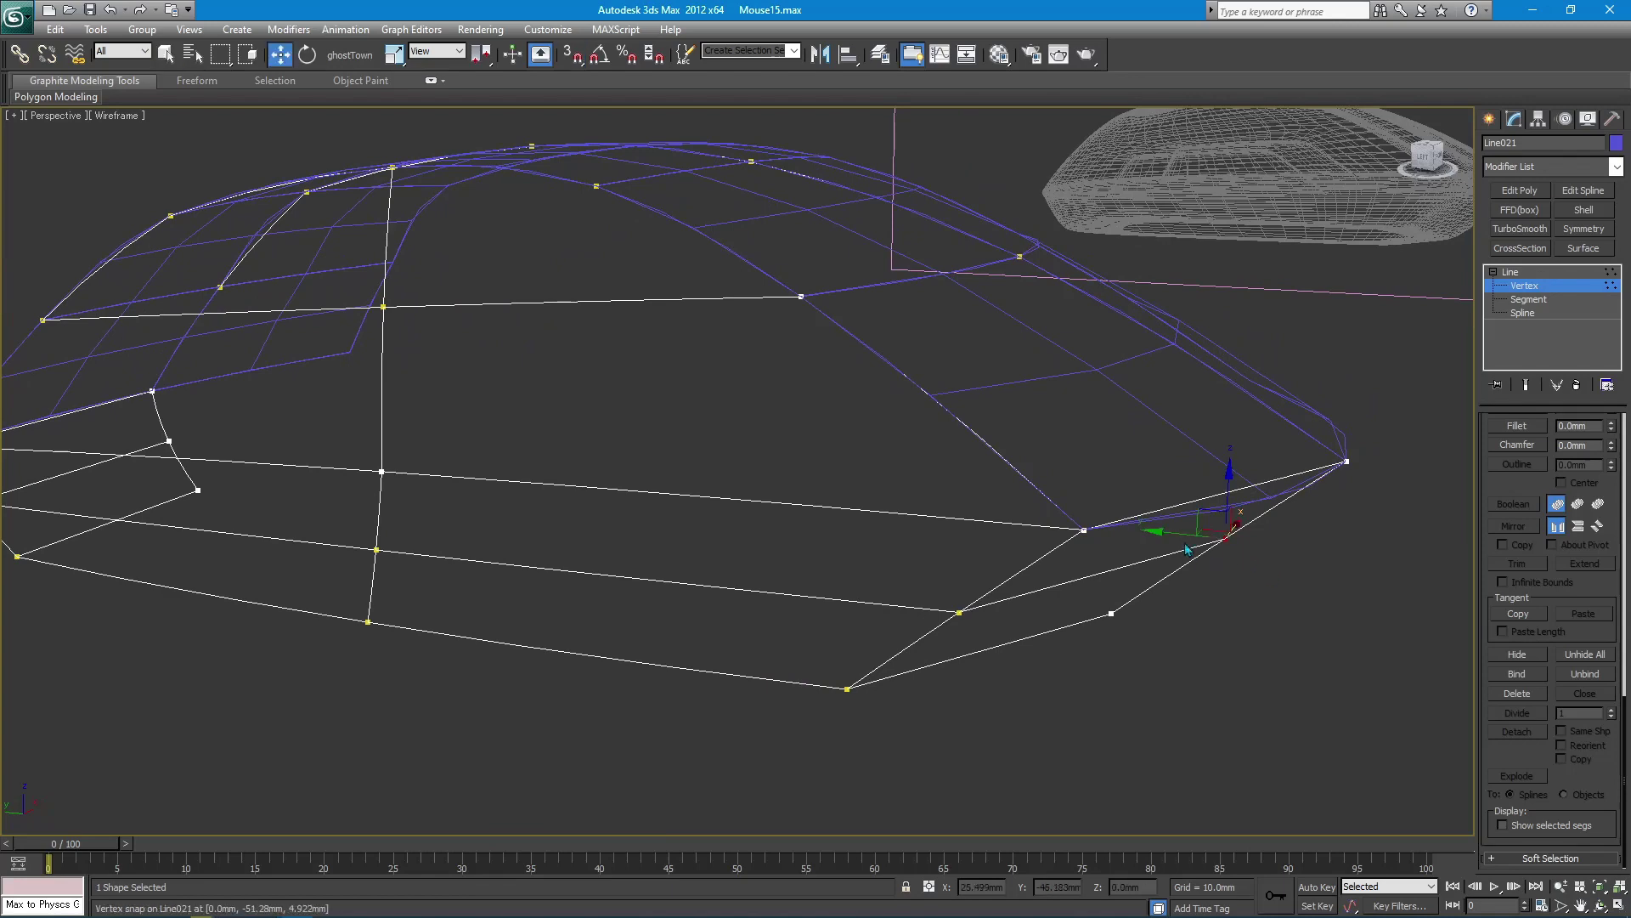
pyautogui.press('q')
pyautogui.click(959, 611)
pyautogui.press('w')
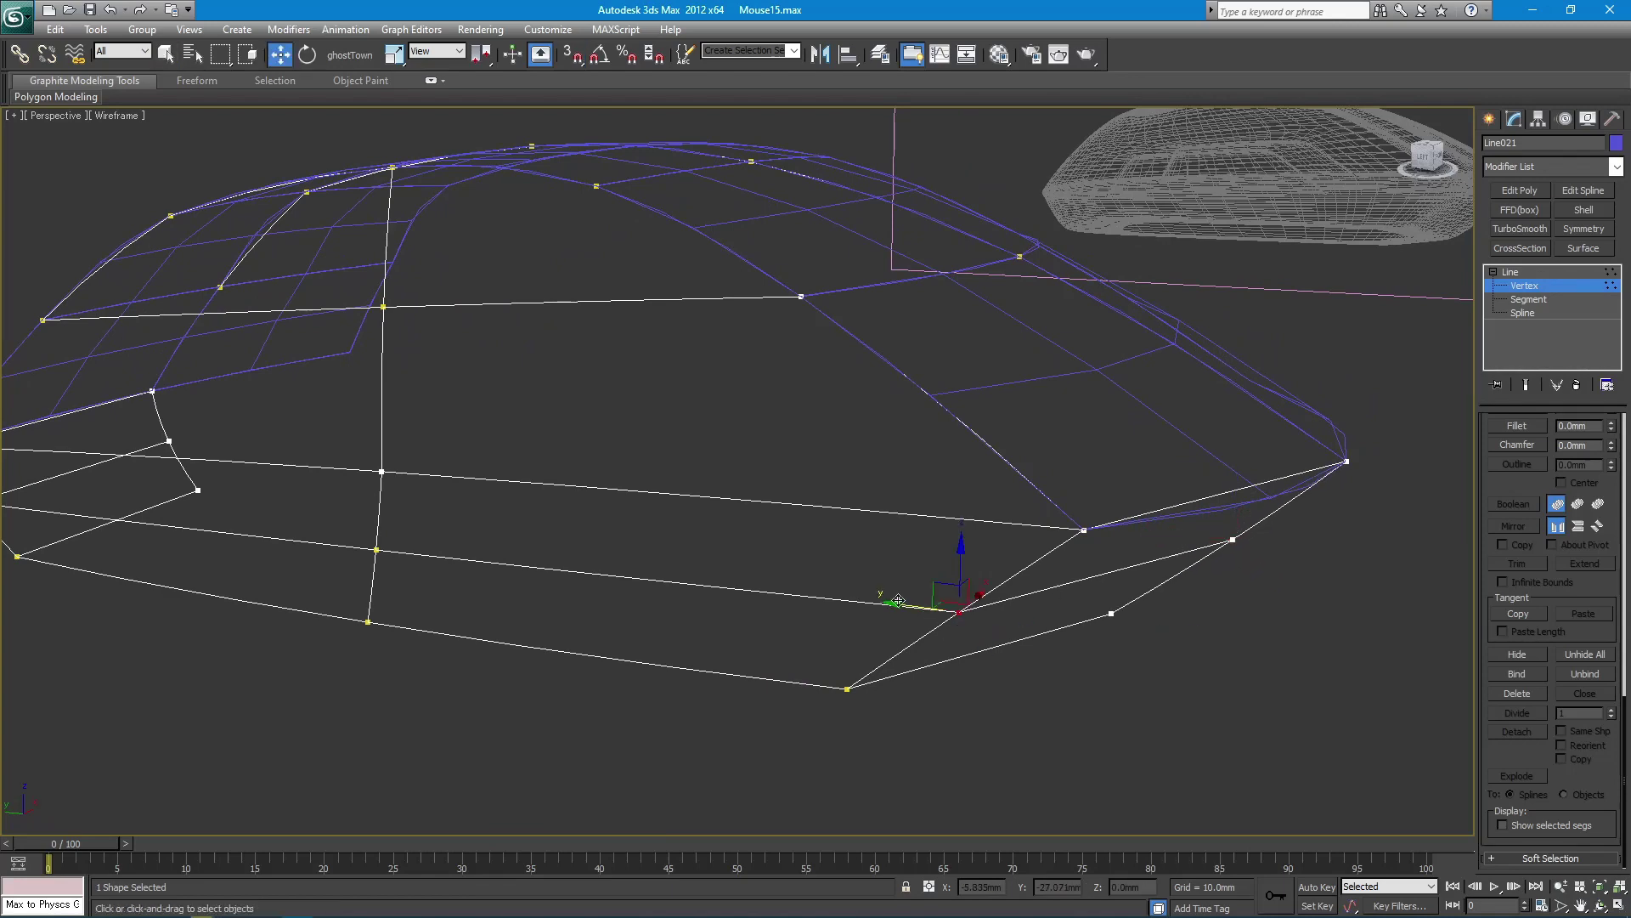
pyautogui.moveTo(898, 600); pyautogui.dragTo(913, 599)
pyautogui.press('q')
pyautogui.moveTo(1006, 549)
pyautogui.keyDown('alt'); pyautogui.mouseDown(button='middle')
pyautogui.moveTo(726, 503)
pyautogui.moveTo(807, 510)
pyautogui.moveTo(1104, 357)
pyautogui.mouseUp(button='middle'); pyautogui.keyUp('alt')
pyautogui.click(1510, 271)
pyautogui.click(1490, 118)
pyautogui.click(925, 728)
# - Shift-clone the whole spline cage and align the copy exactly onto the original
pyautogui.click(607, 501)
pyautogui.press('w')
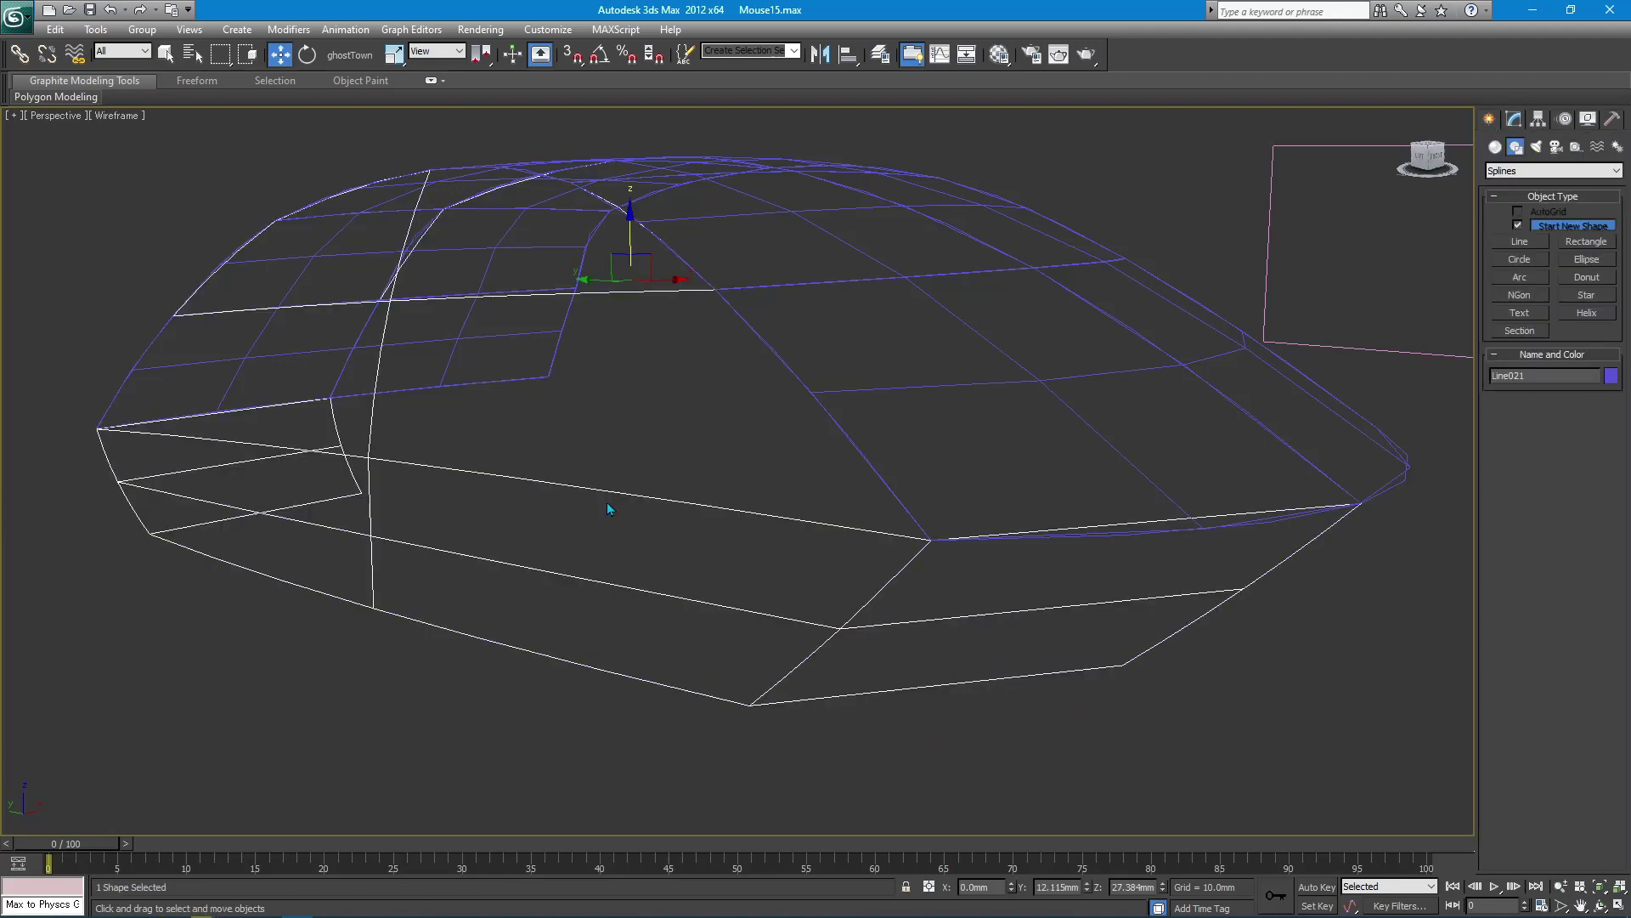
pyautogui.keyDown('shift'); pyautogui.moveTo(627, 229); pyautogui.dragTo(627, 204); pyautogui.keyUp('shift')
pyautogui.click(819, 539)
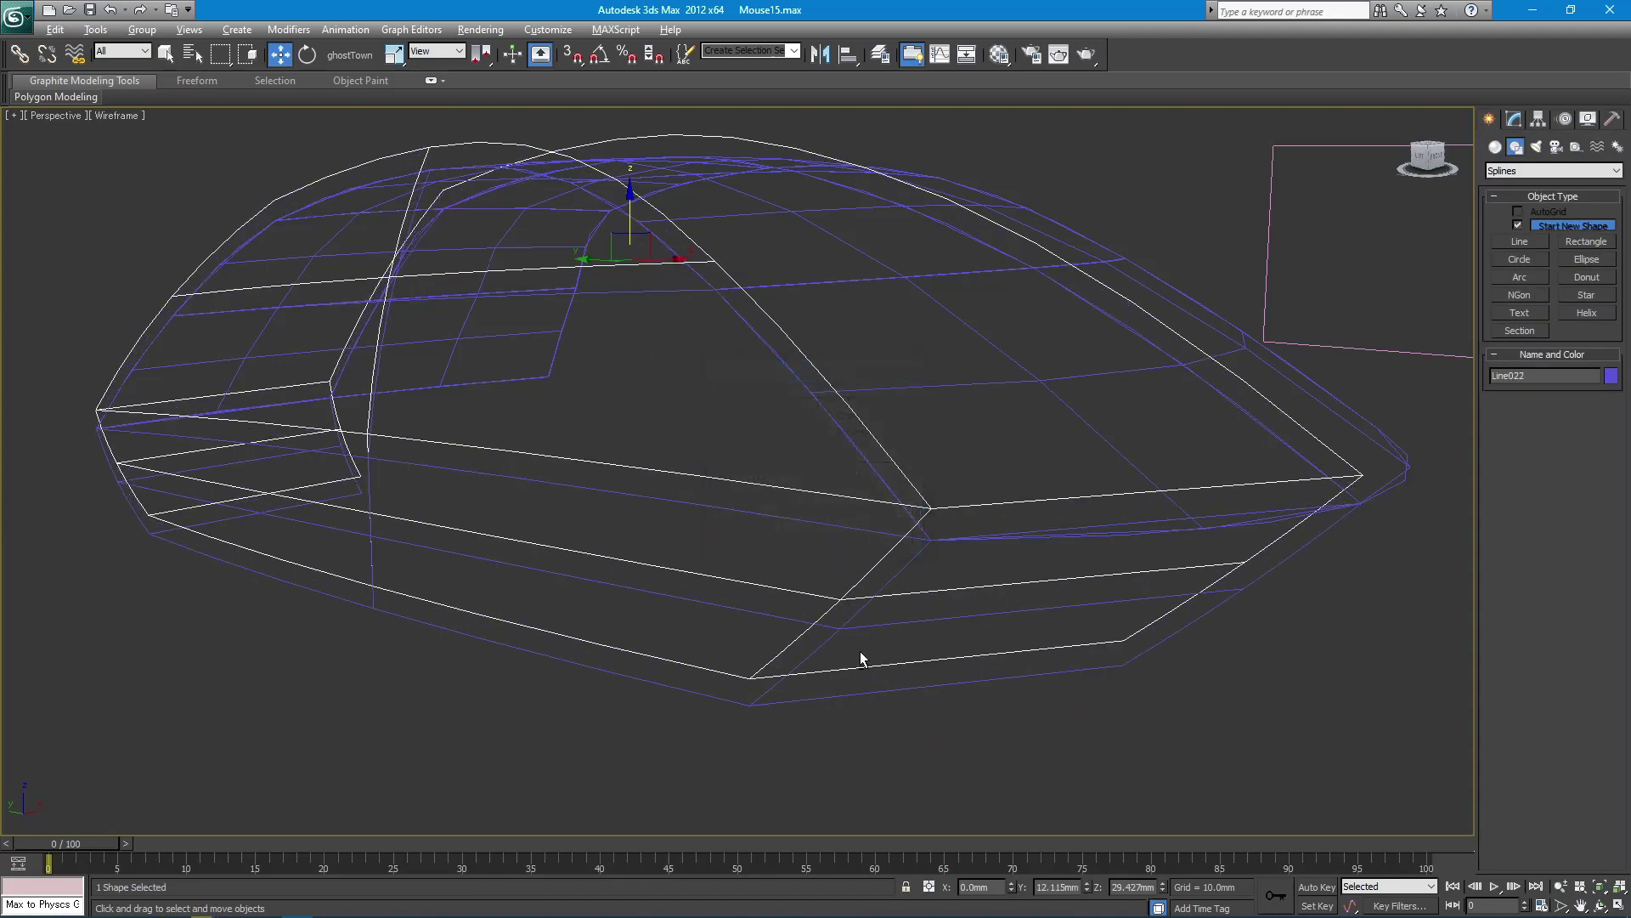
pyautogui.hotkey('alt', 'a')
pyautogui.click(876, 696)
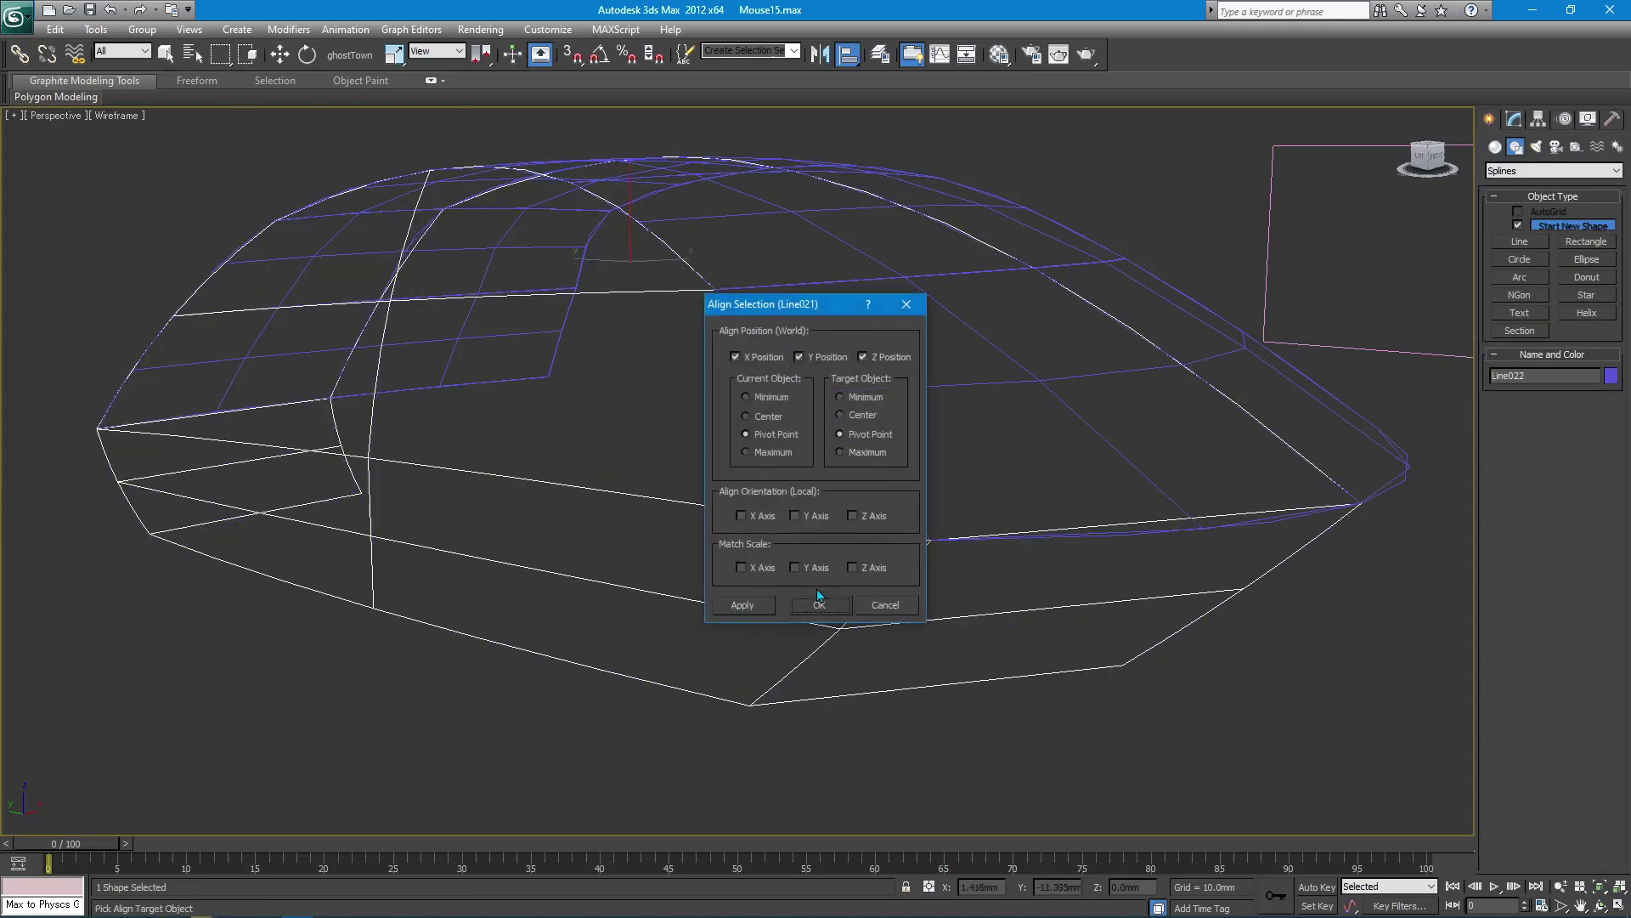
pyautogui.click(822, 603)
# - Hide the mouse surface and reference box, and strip the copy's upper splines to leave the lower side band
pyautogui.rightClick(885, 590)
pyautogui.click(934, 535)
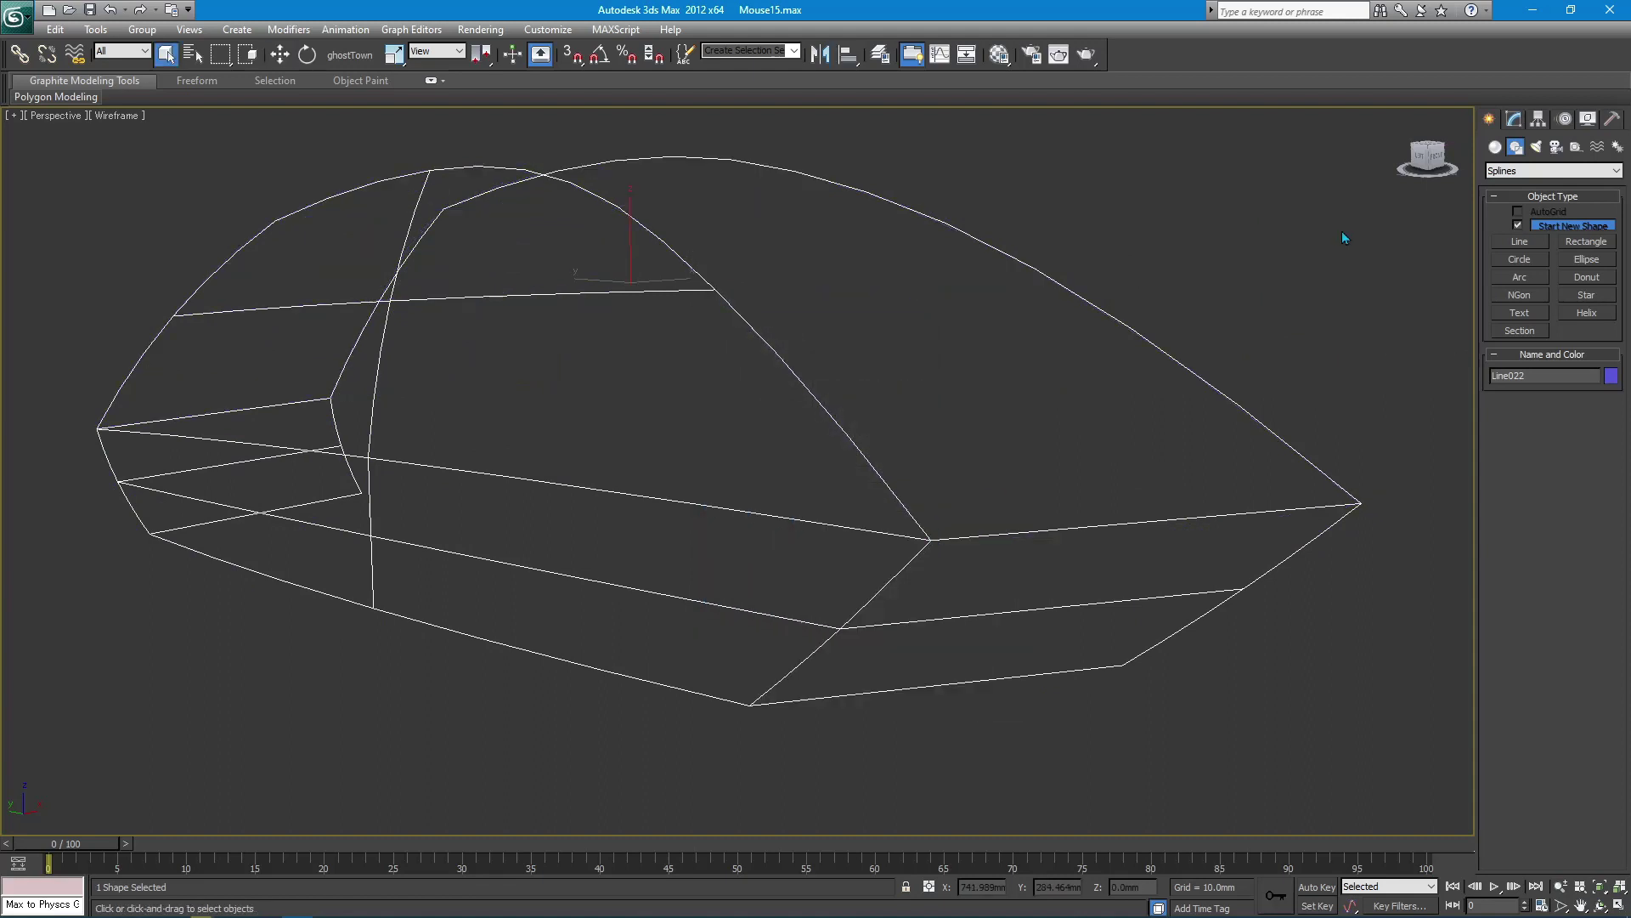
pyautogui.click(1514, 119)
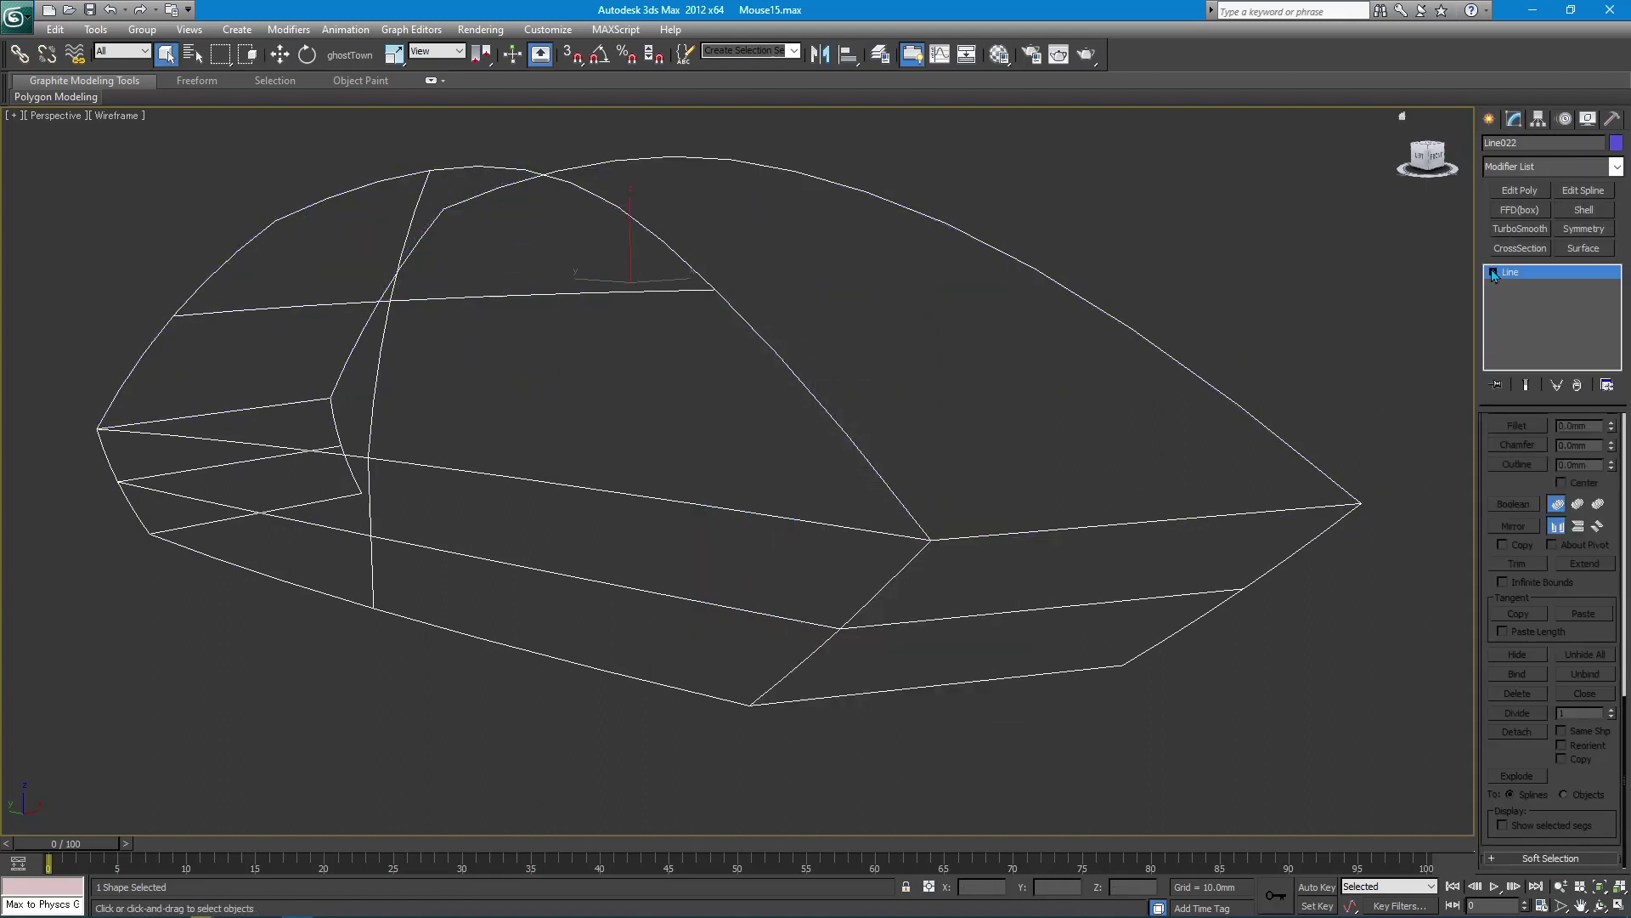
pyautogui.click(1521, 312)
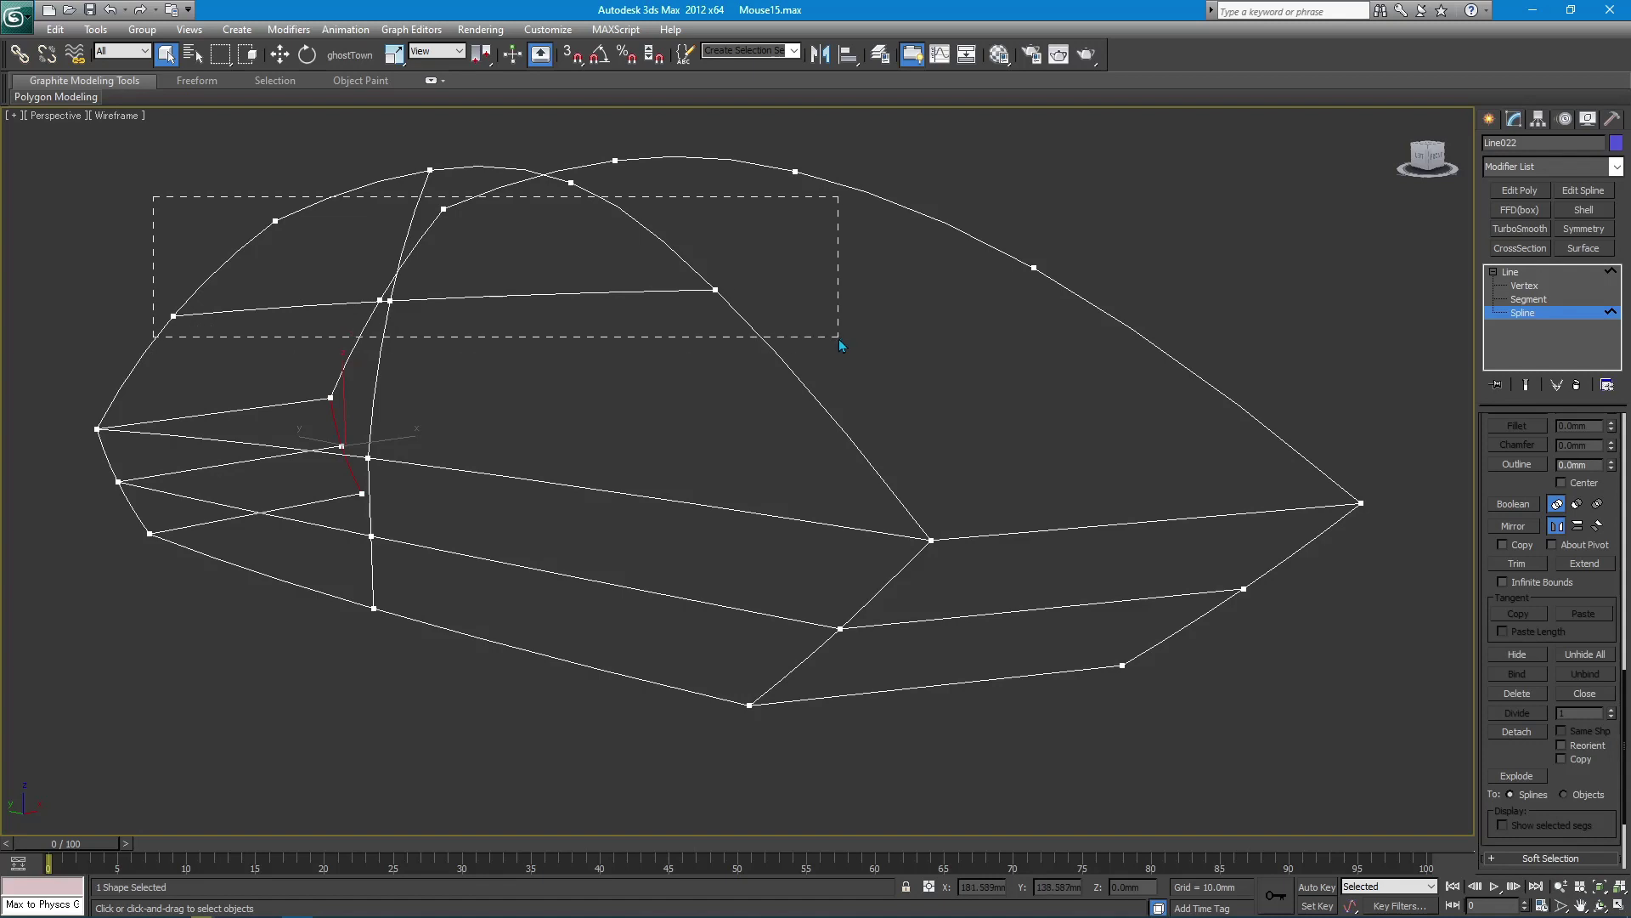
pyautogui.moveTo(839, 340); pyautogui.dragTo(838, 350)
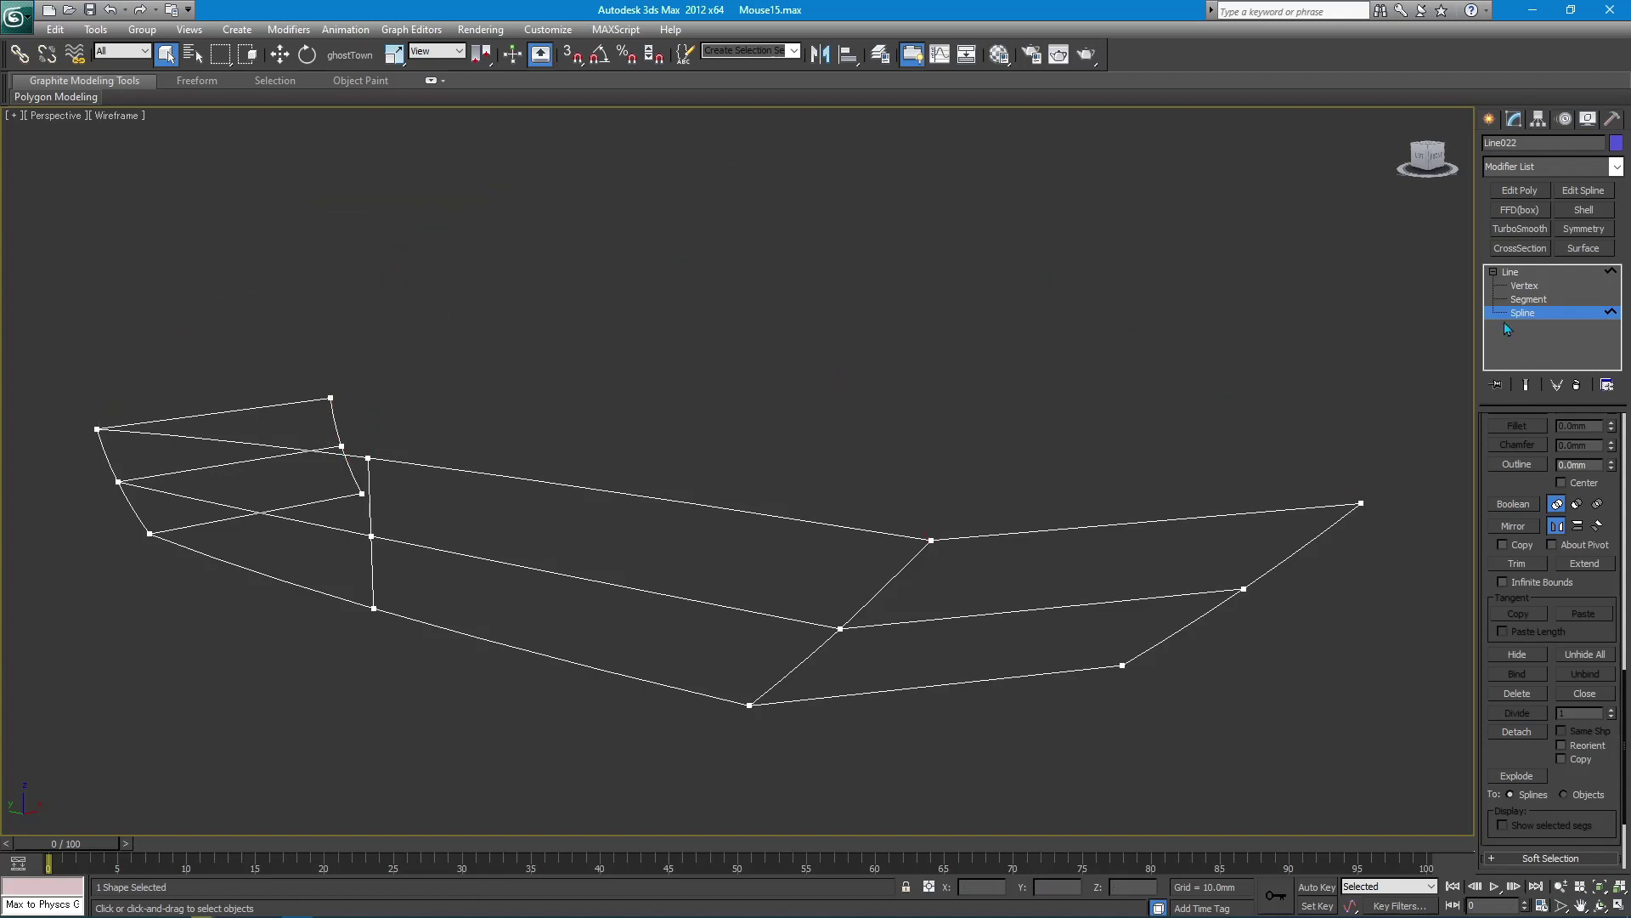
pyautogui.click(1489, 119)
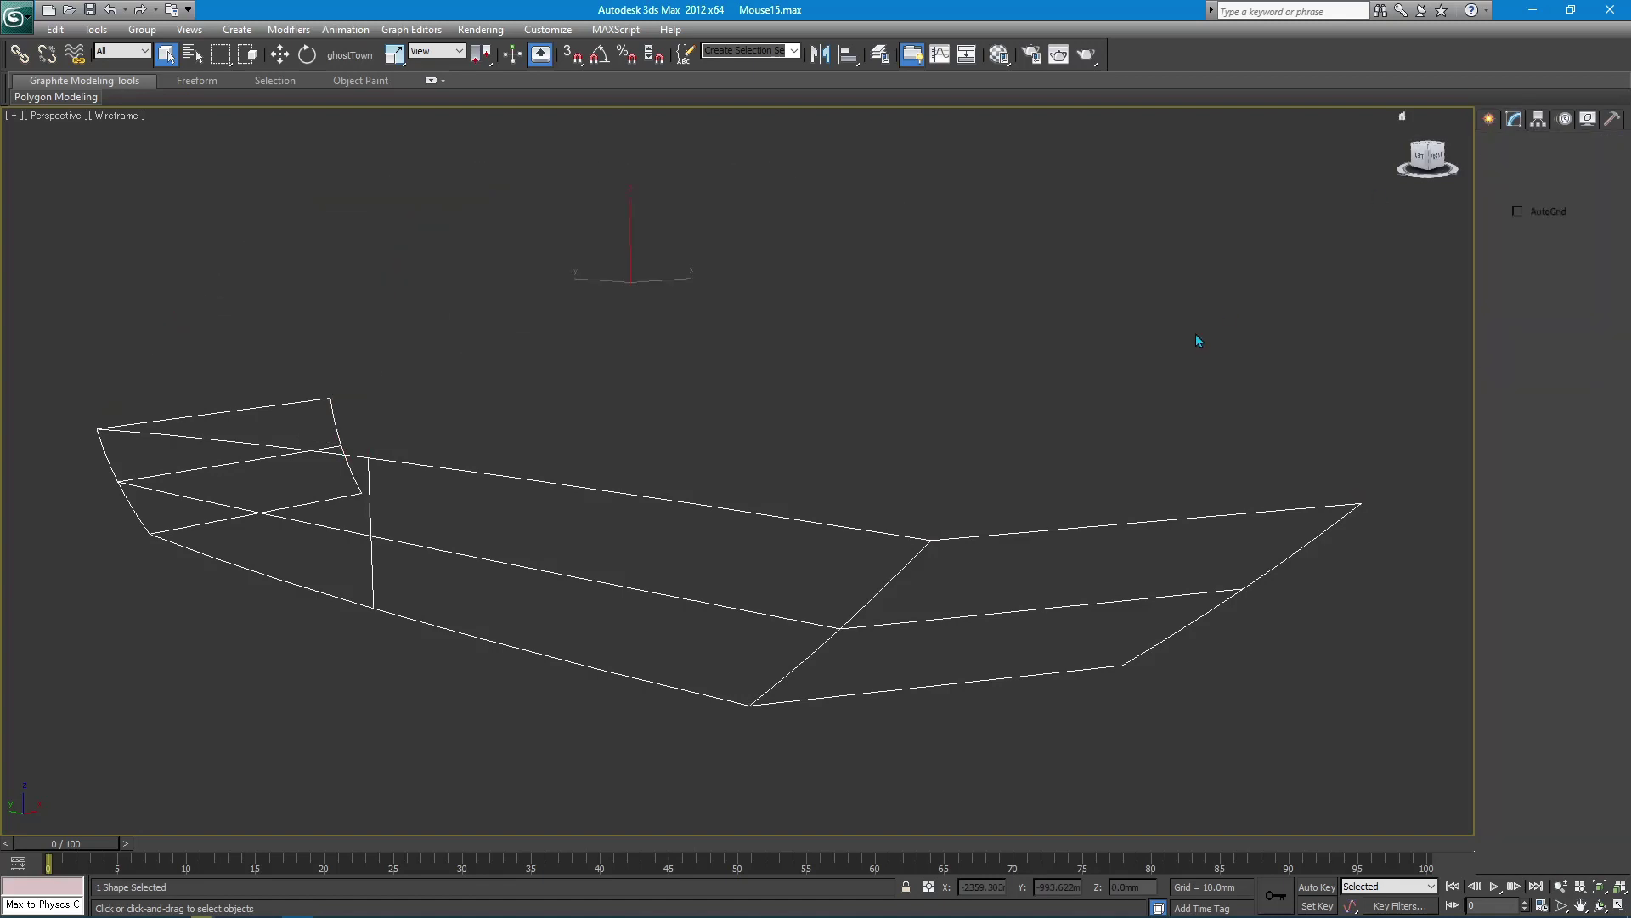
# - Clone the side band Line022 as Line023 and align it exactly onto Line022
pyautogui.press('w')
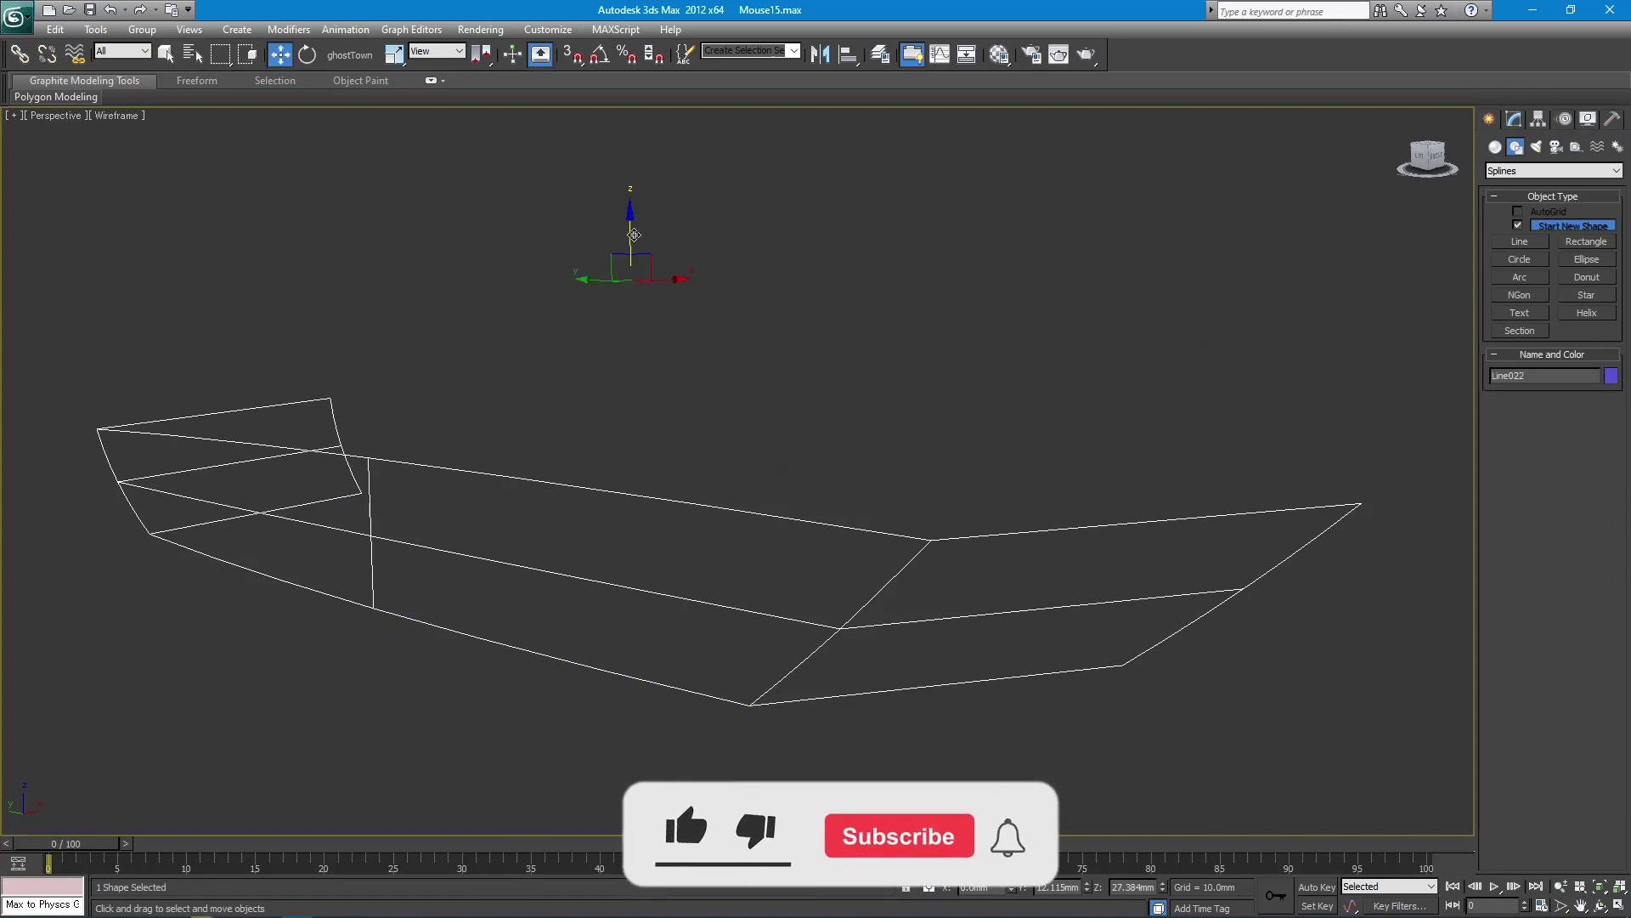
pyautogui.keyDown('shift'); pyautogui.moveTo(654, 256); pyautogui.dragTo(653, 231); pyautogui.keyUp('shift')
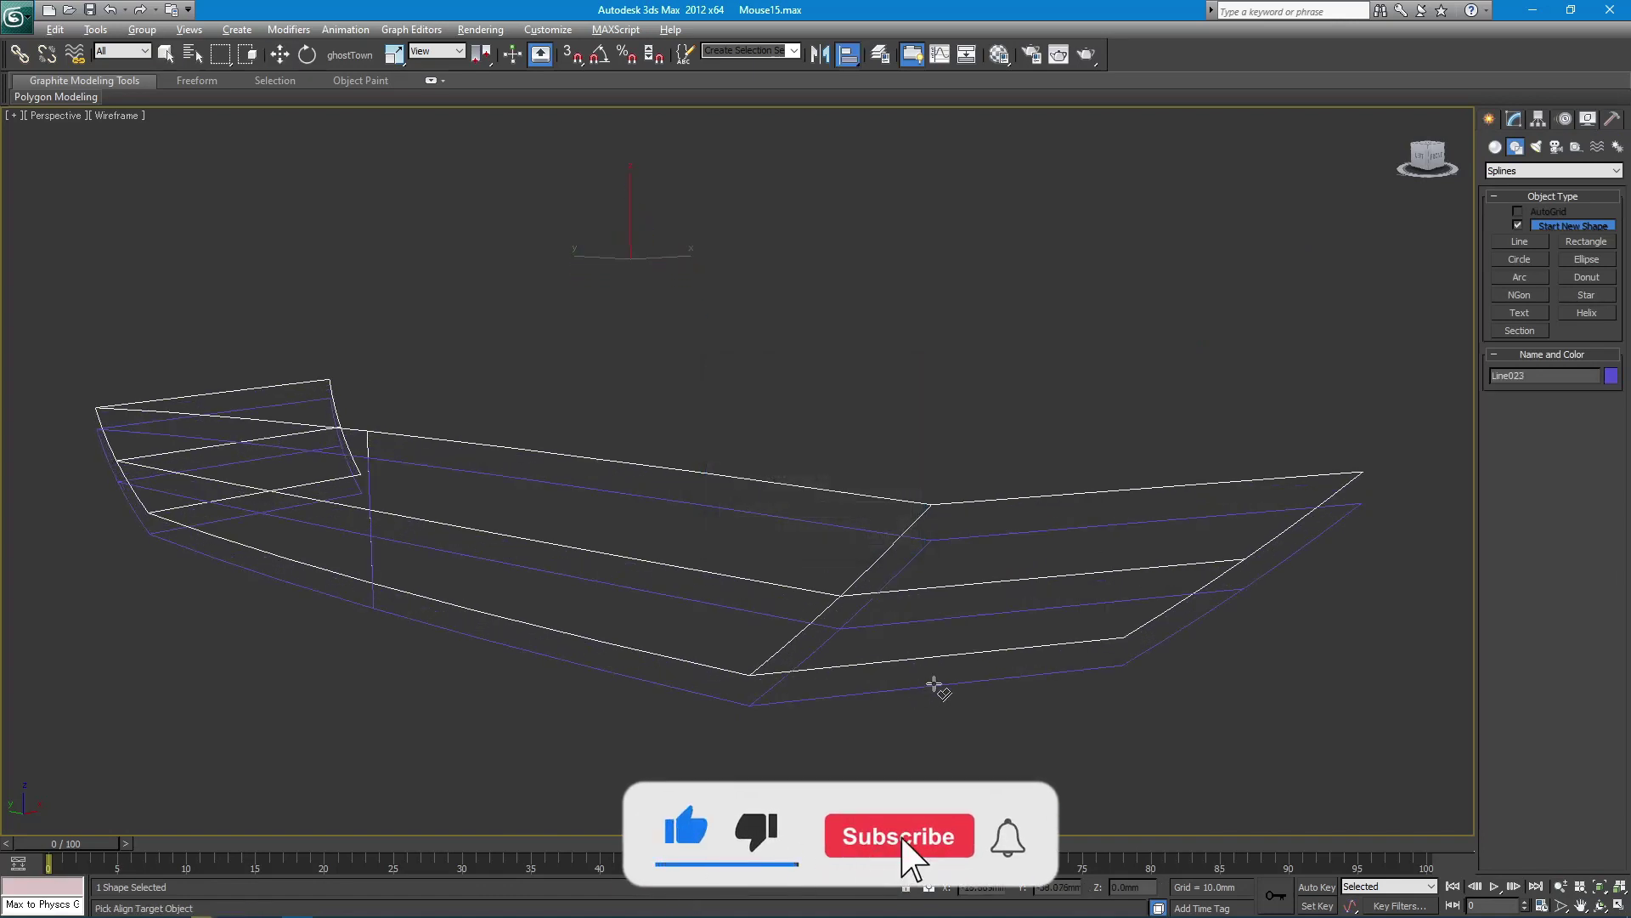
pyautogui.click(935, 684)
pyautogui.click(835, 609)
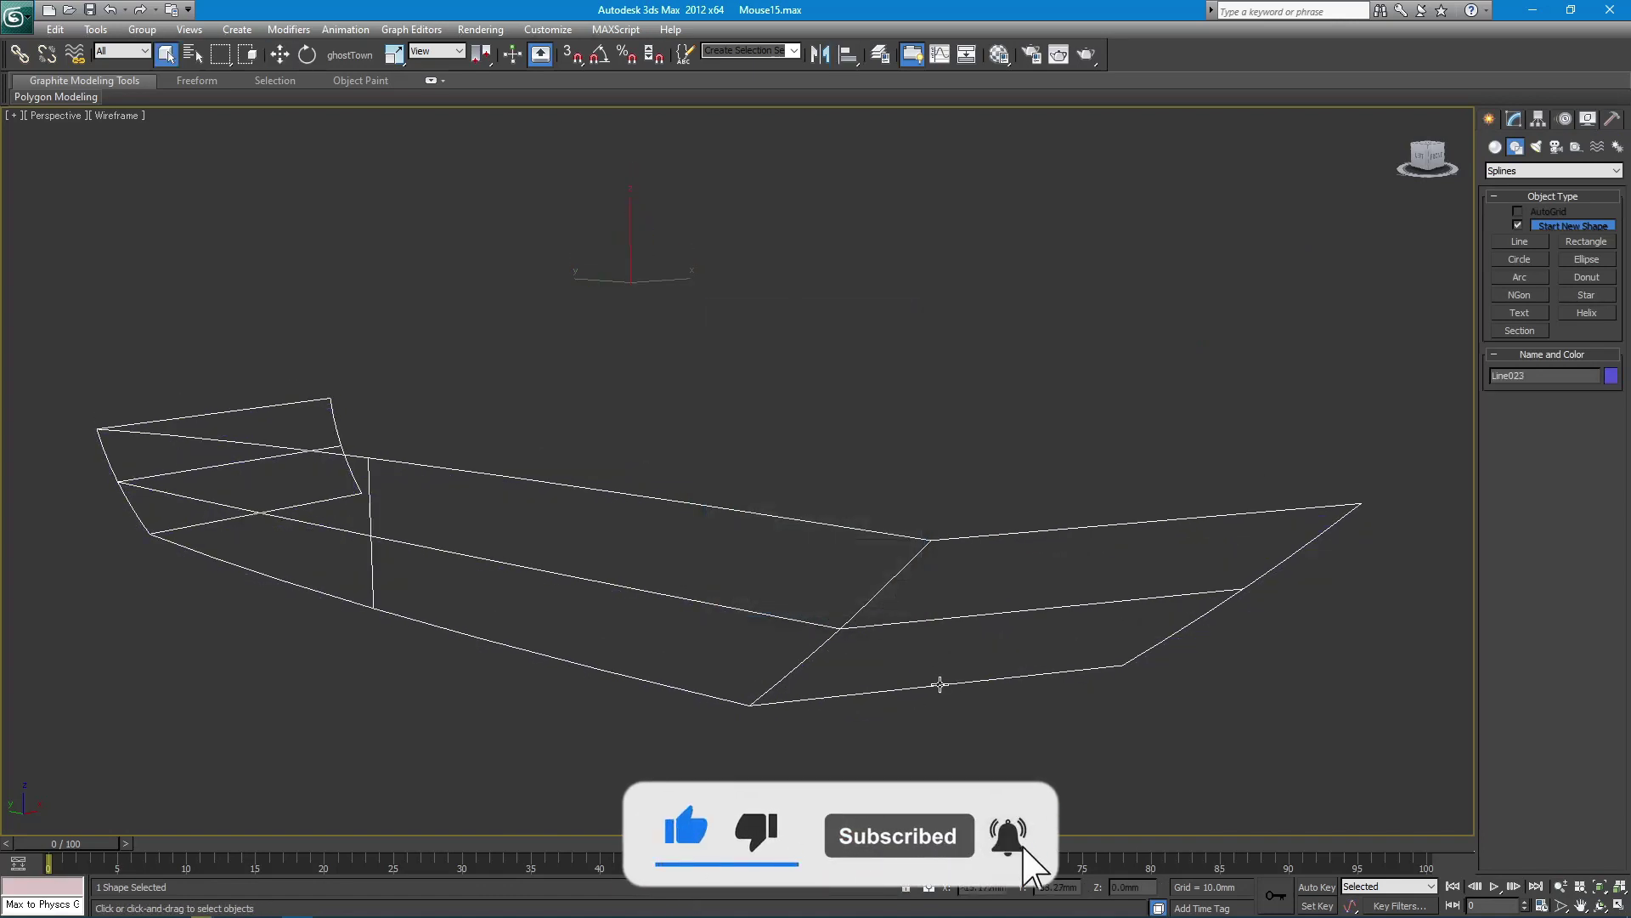
pyautogui.click(939, 681)
pyautogui.rightClick(938, 682)
pyautogui.click(1032, 491)
pyautogui.hotkey('ctrl', 'a')
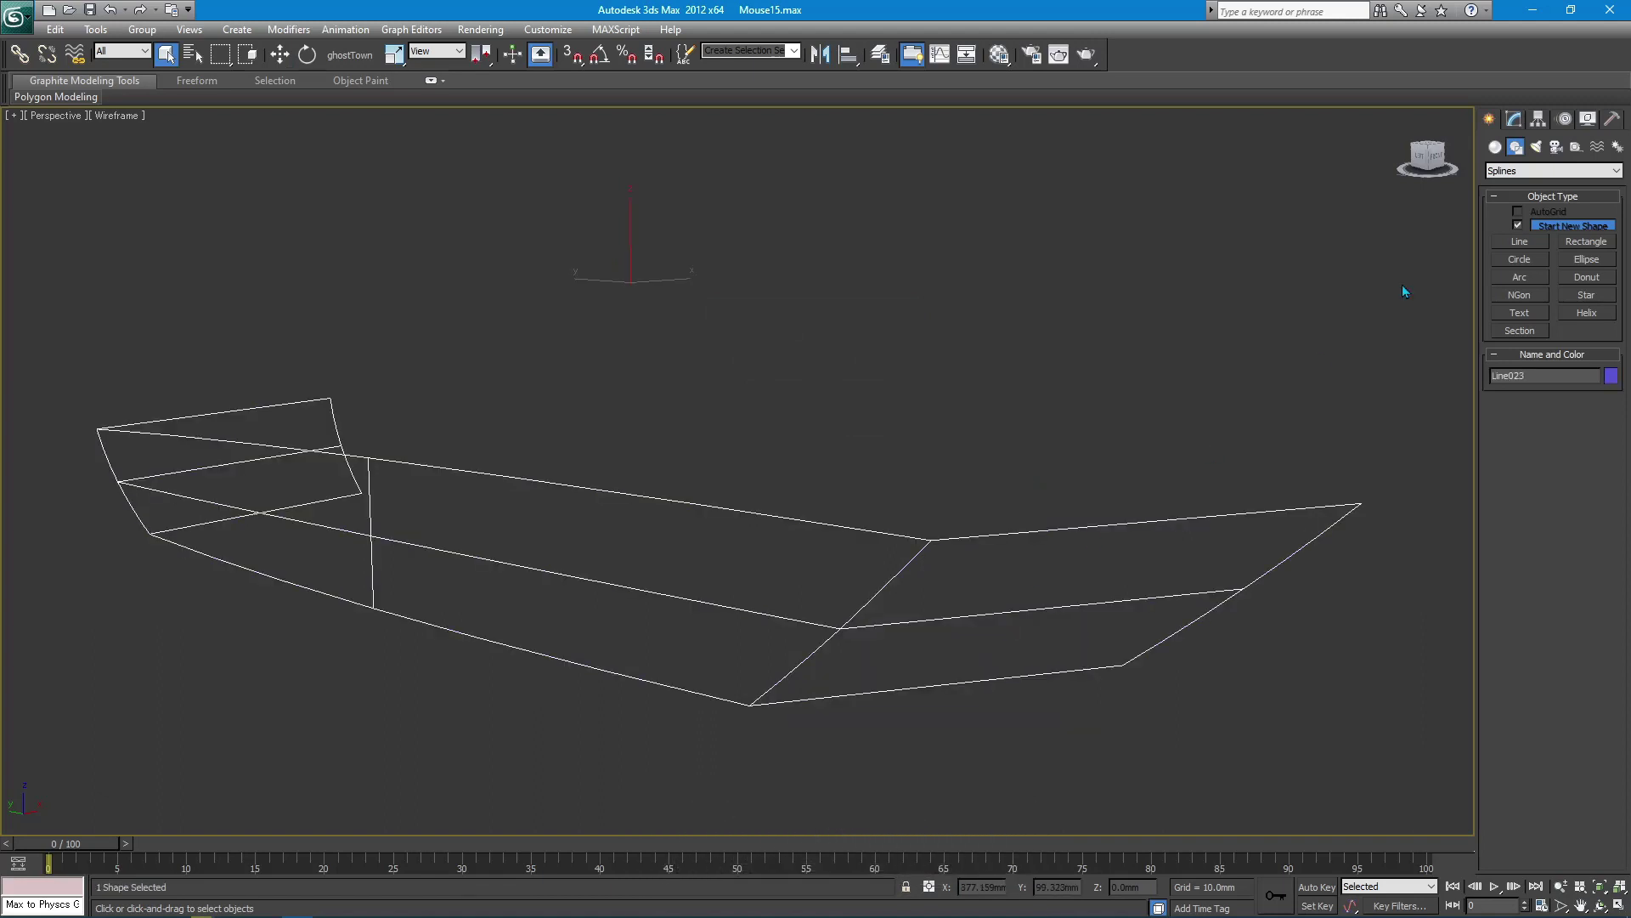
pyautogui.click(1515, 121)
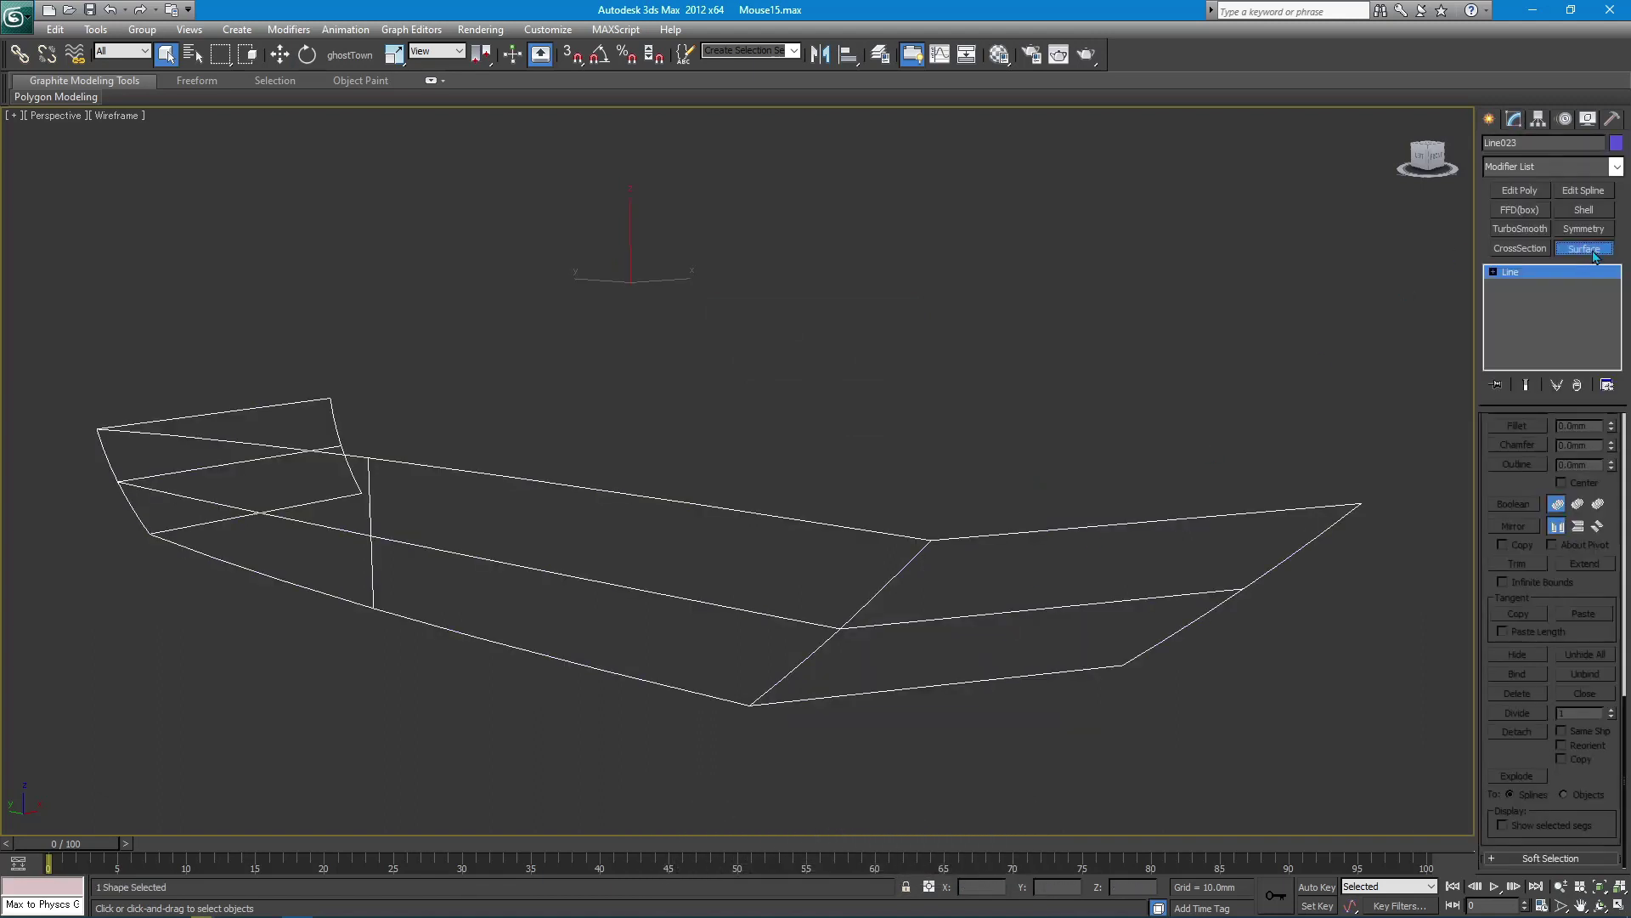
# - Add a Surface modifier with Steps 1 to Line023 and convert it to Editable Poly
pyautogui.click(1584, 249)
pyautogui.click(1603, 561)
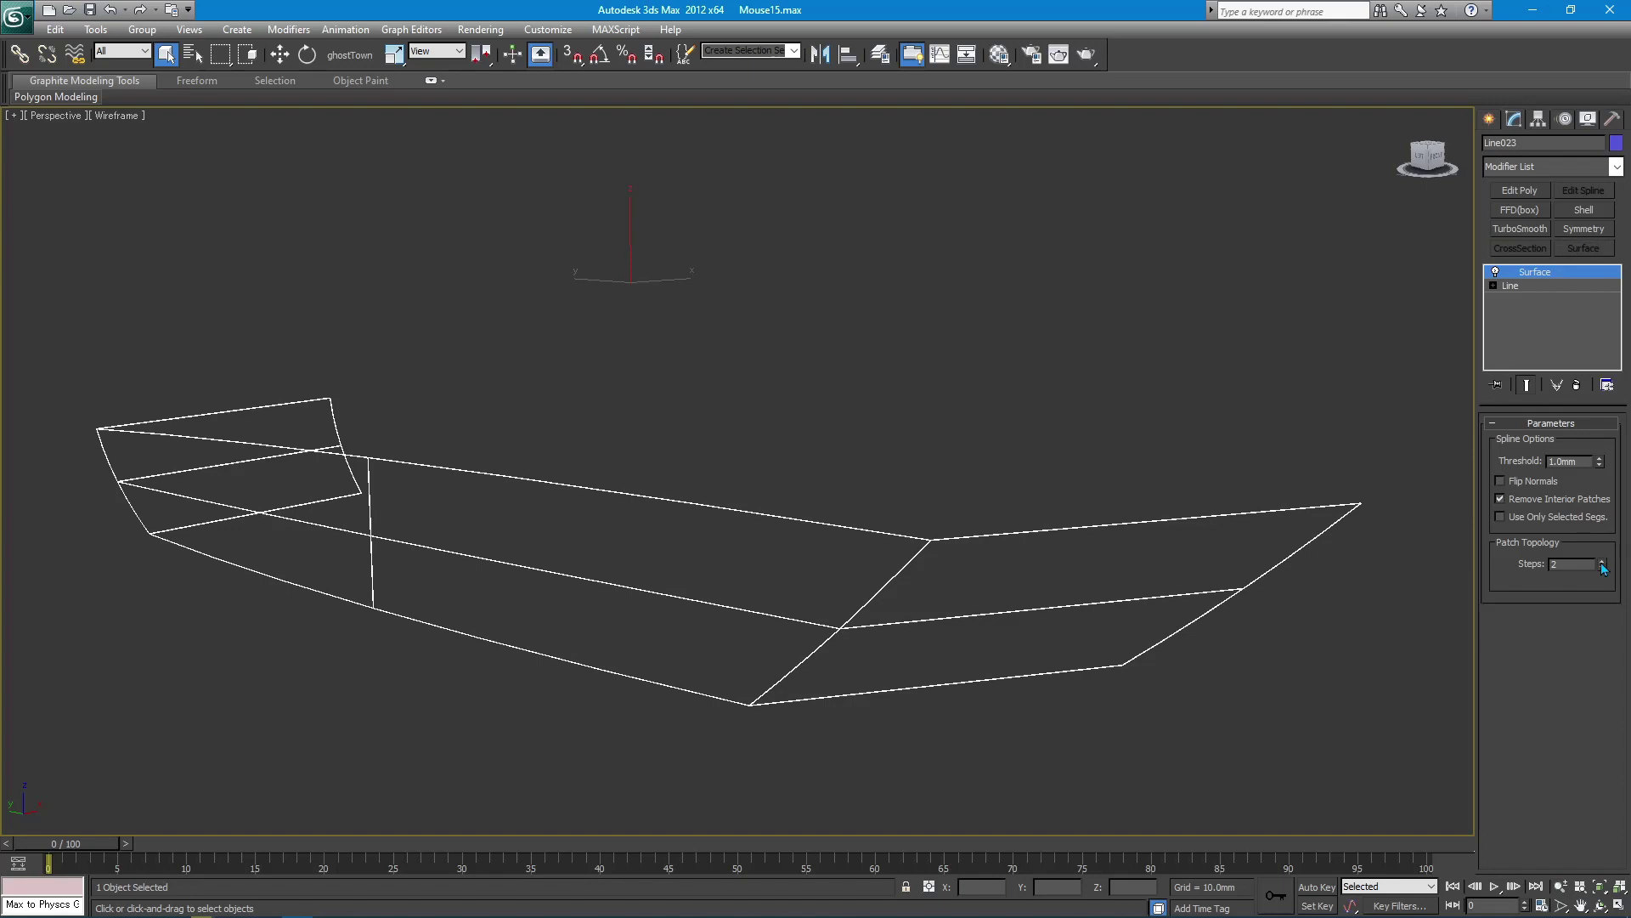
pyautogui.click(1602, 566)
pyautogui.rightClick(1161, 532)
pyautogui.moveTo(1191, 656)
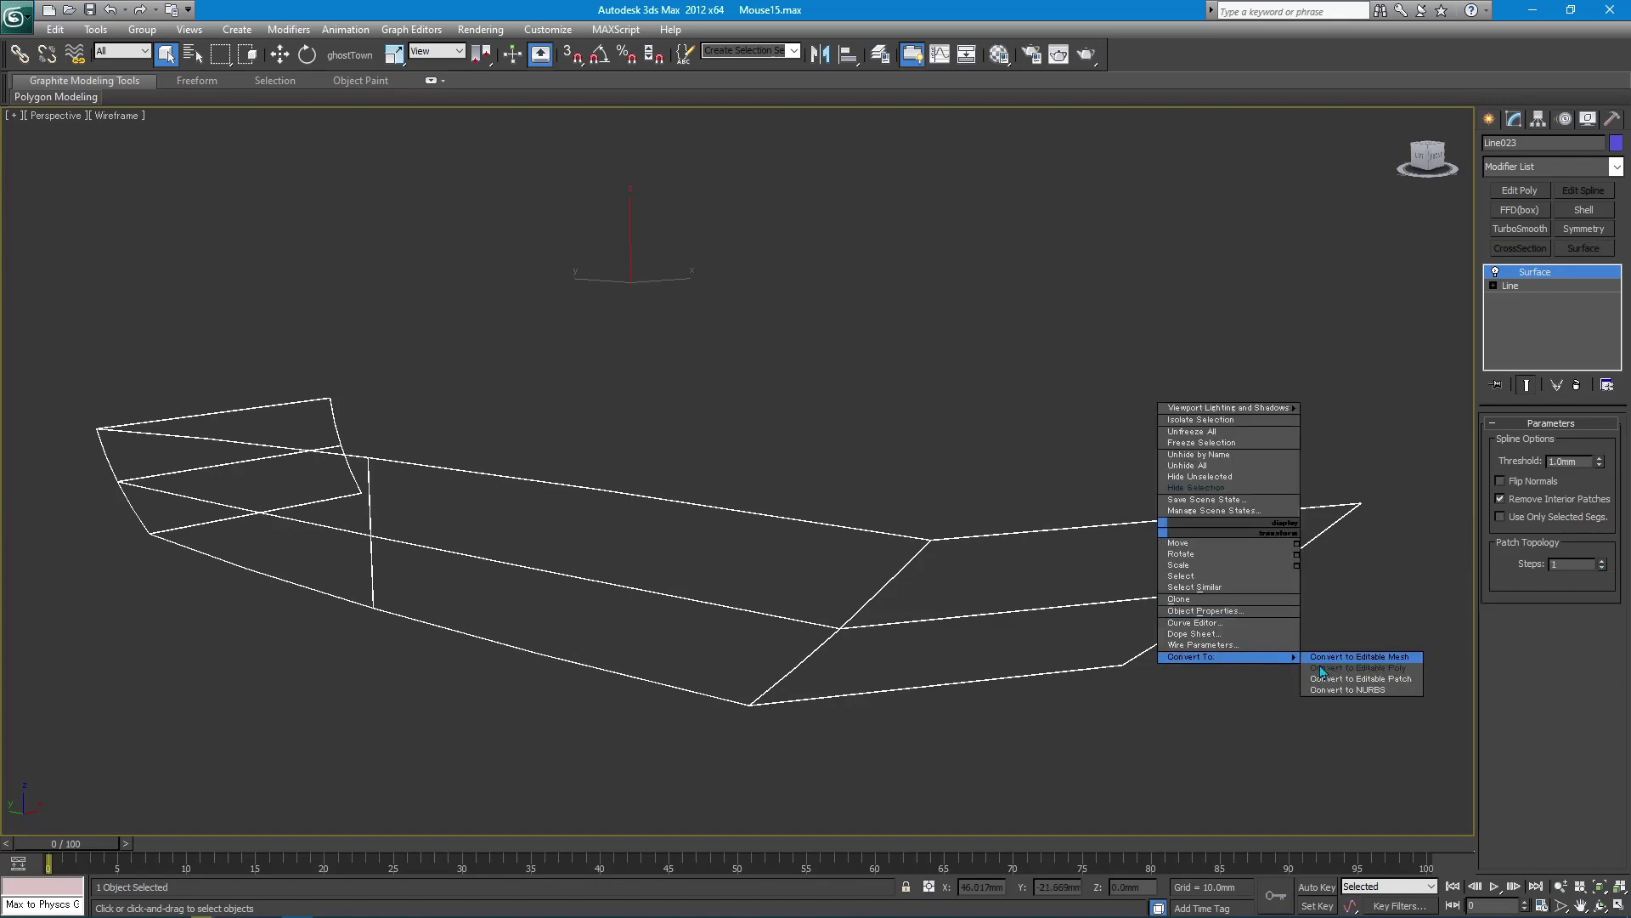
pyautogui.click(1351, 662)
# - Unhide all the hidden mouse geometry and orbit to face the side surface
pyautogui.keyDown('alt'); pyautogui.moveTo(838, 430); pyautogui.dragTo(944, 396, button='middle'); pyautogui.keyUp('alt')
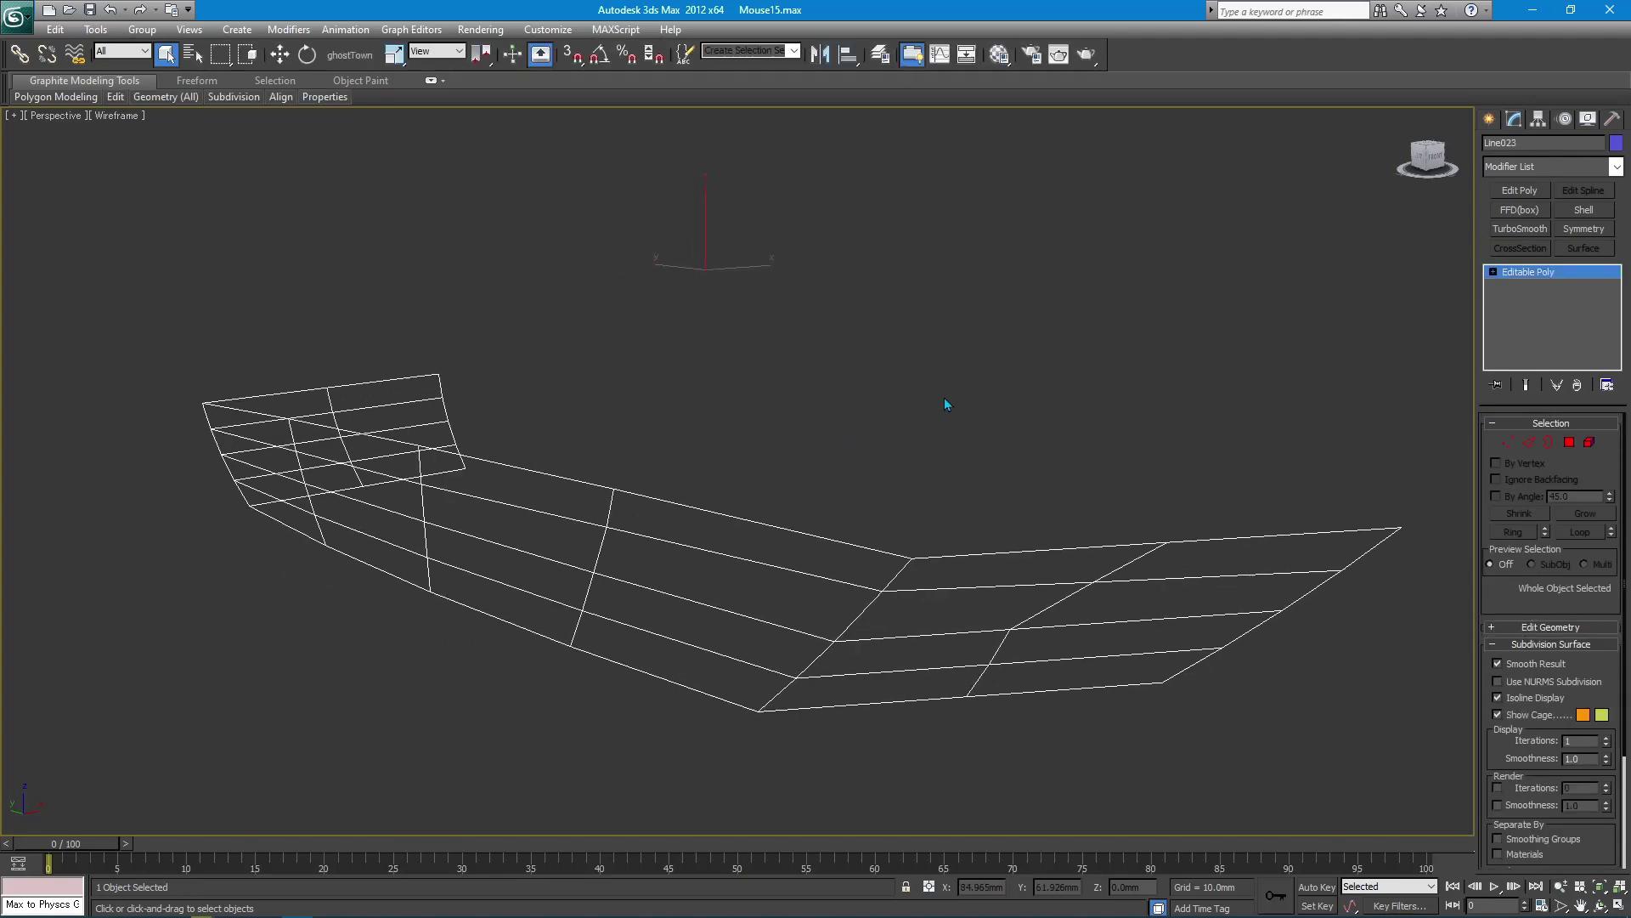
pyautogui.click(999, 433)
pyautogui.rightClick(1001, 436)
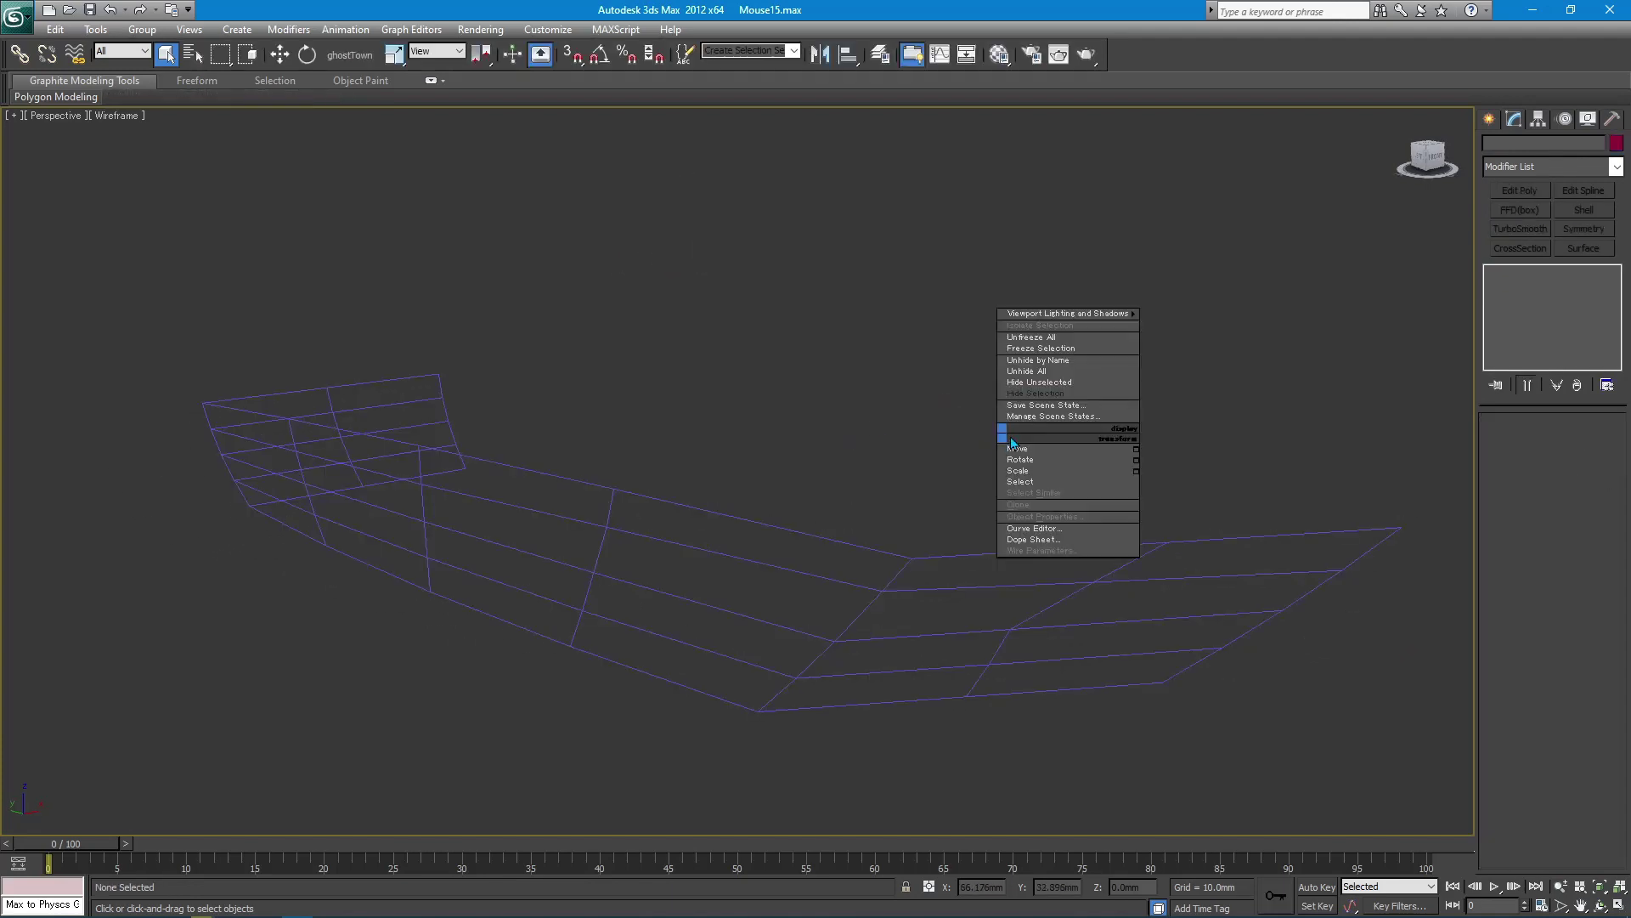
pyautogui.click(1053, 374)
pyautogui.moveTo(943, 405)
pyautogui.mouseDown(button='middle')
pyautogui.moveTo(947, 426)
pyautogui.moveTo(1092, 418)
pyautogui.moveTo(939, 422)
pyautogui.moveTo(965, 455)
pyautogui.mouseUp(button='middle')
pyautogui.scroll(5, 934, 416)
pyautogui.moveTo(882, 414)
pyautogui.keyDown('alt'); pyautogui.mouseDown(button='middle')
pyautogui.moveTo(928, 419)
pyautogui.moveTo(776, 419)
pyautogui.moveTo(802, 420)
pyautogui.mouseUp(button='middle'); pyautogui.keyUp('alt')
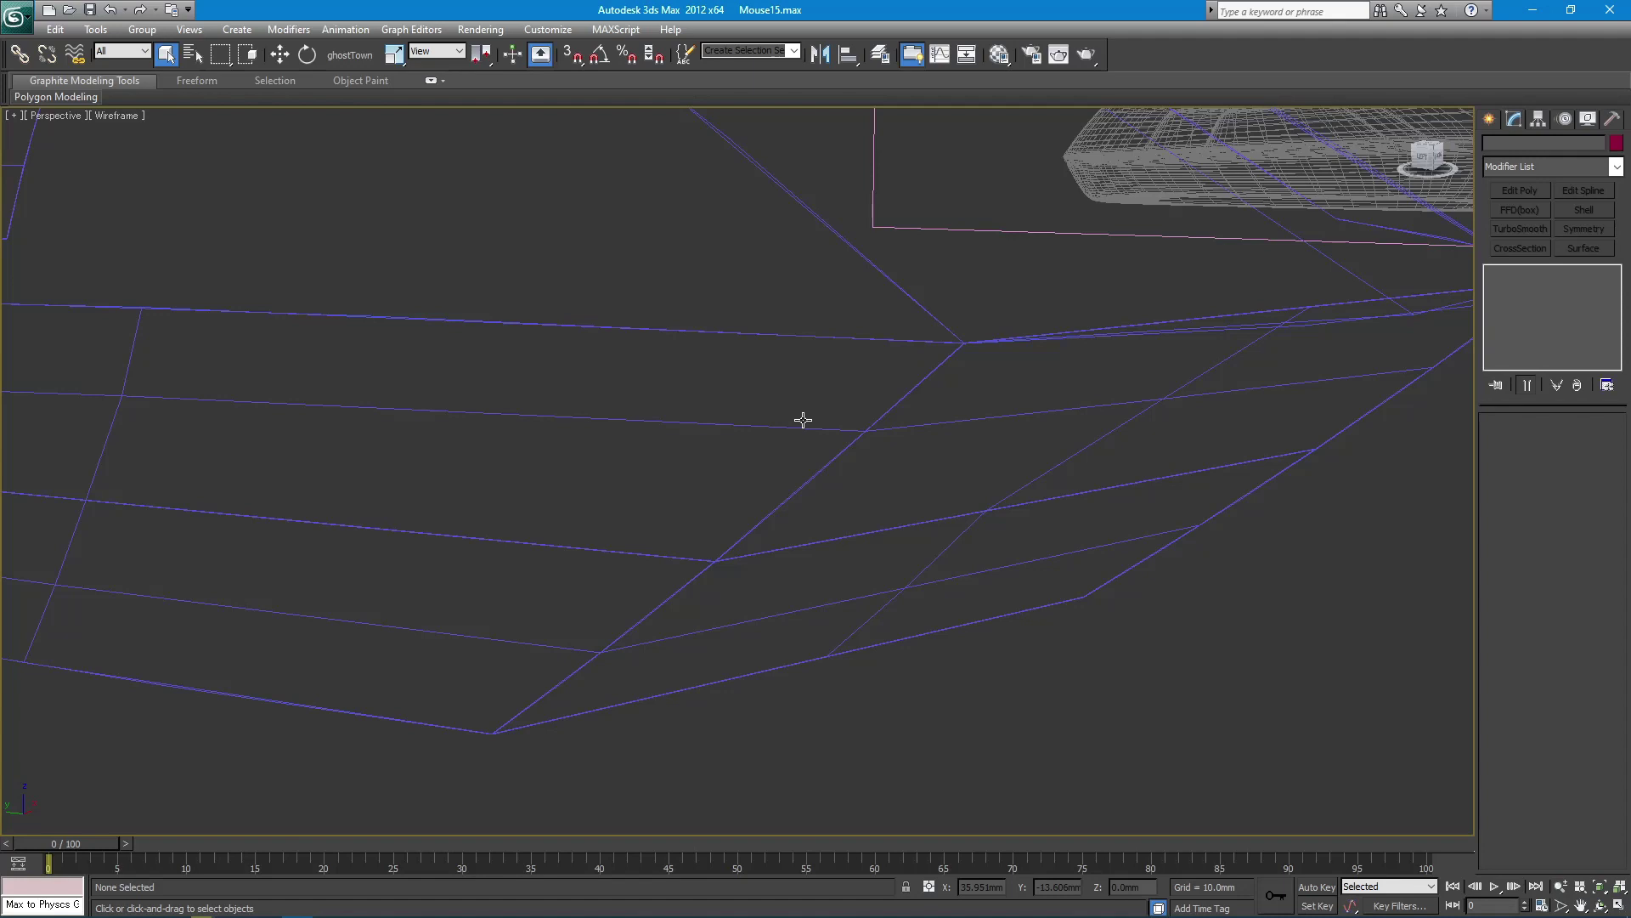
# - In Front view, slide a side-surface vertex about 3mm right with Edge constraint
pyautogui.click(1045, 498)
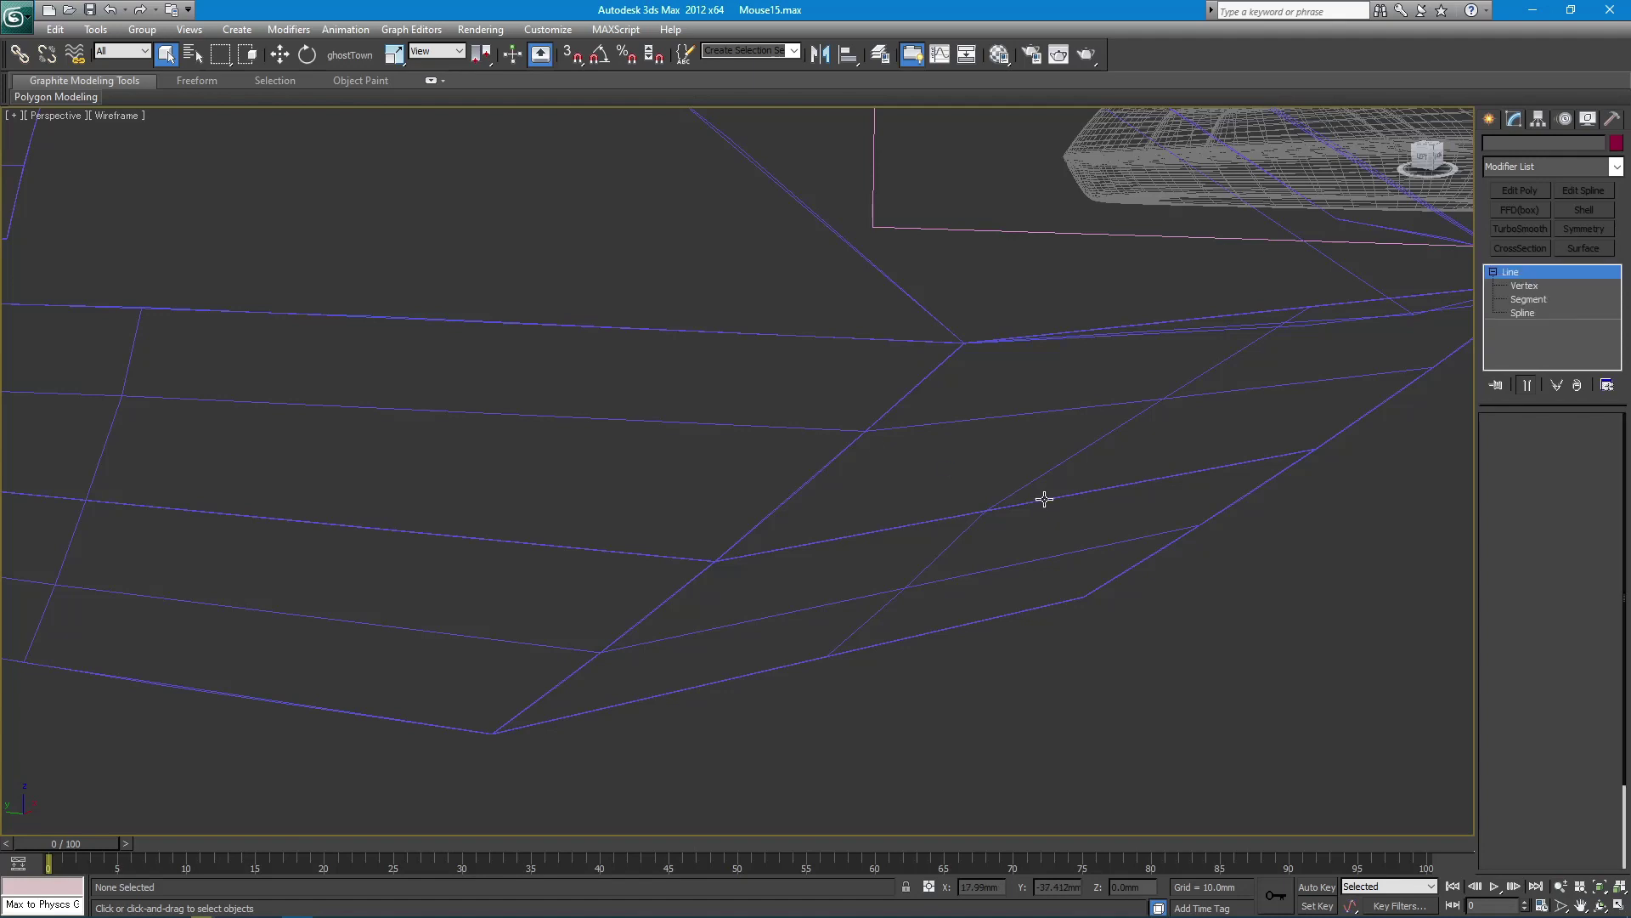
pyautogui.click(1076, 457)
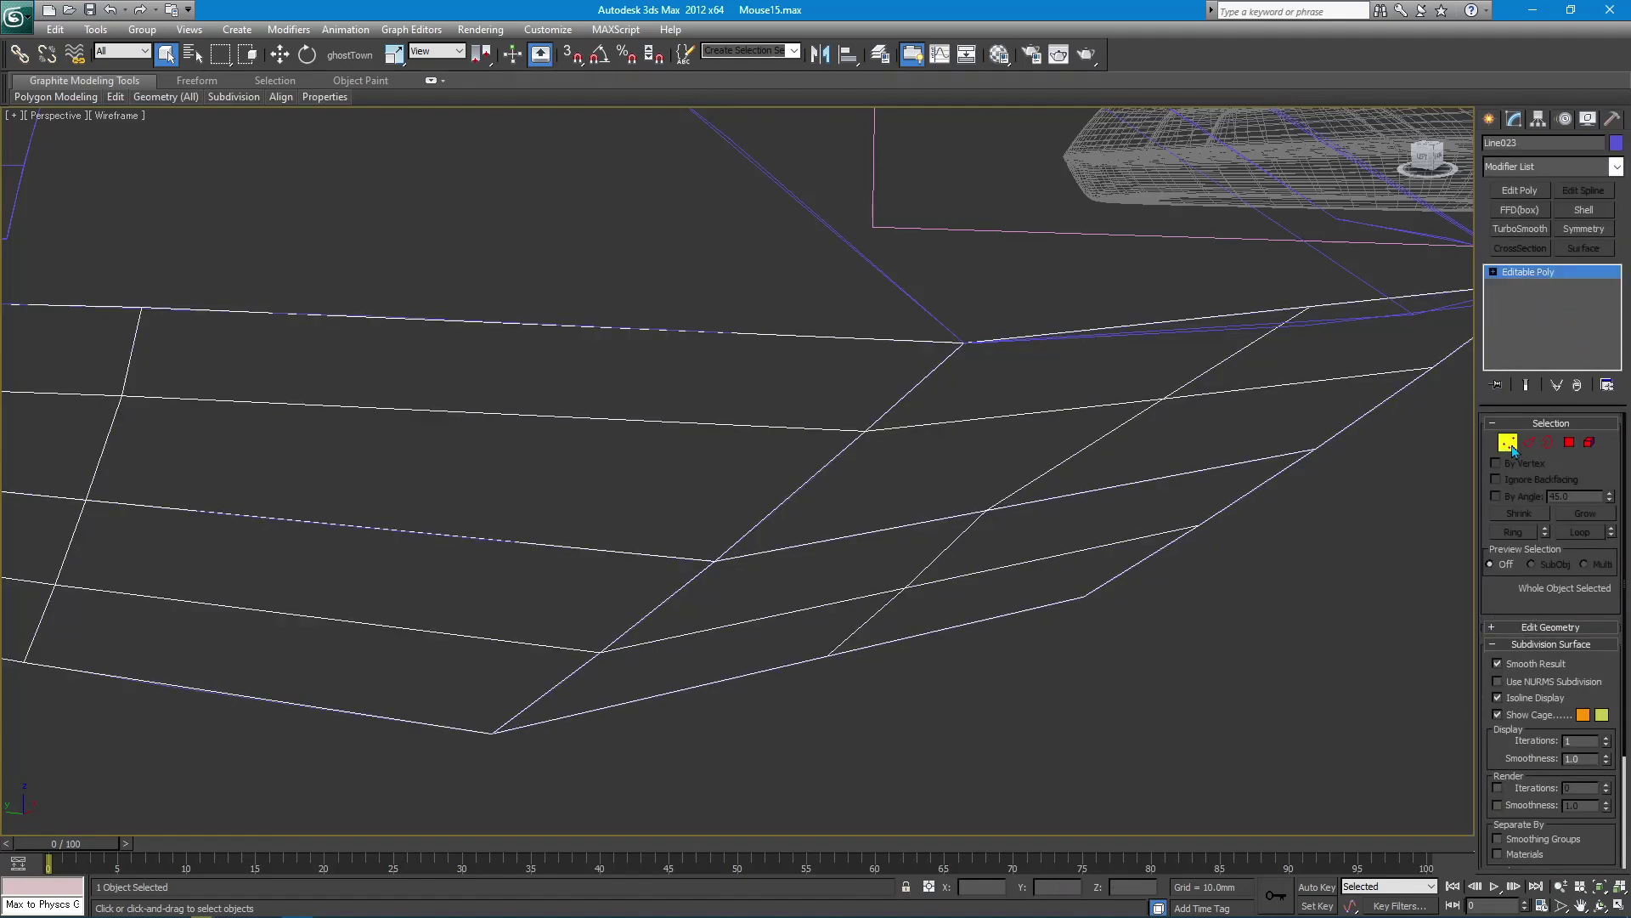
pyautogui.click(1509, 444)
pyautogui.press('f')
pyautogui.scroll(-2, 1027, 481)
pyautogui.moveTo(731, 489); pyautogui.dragTo(786, 485, button='middle')
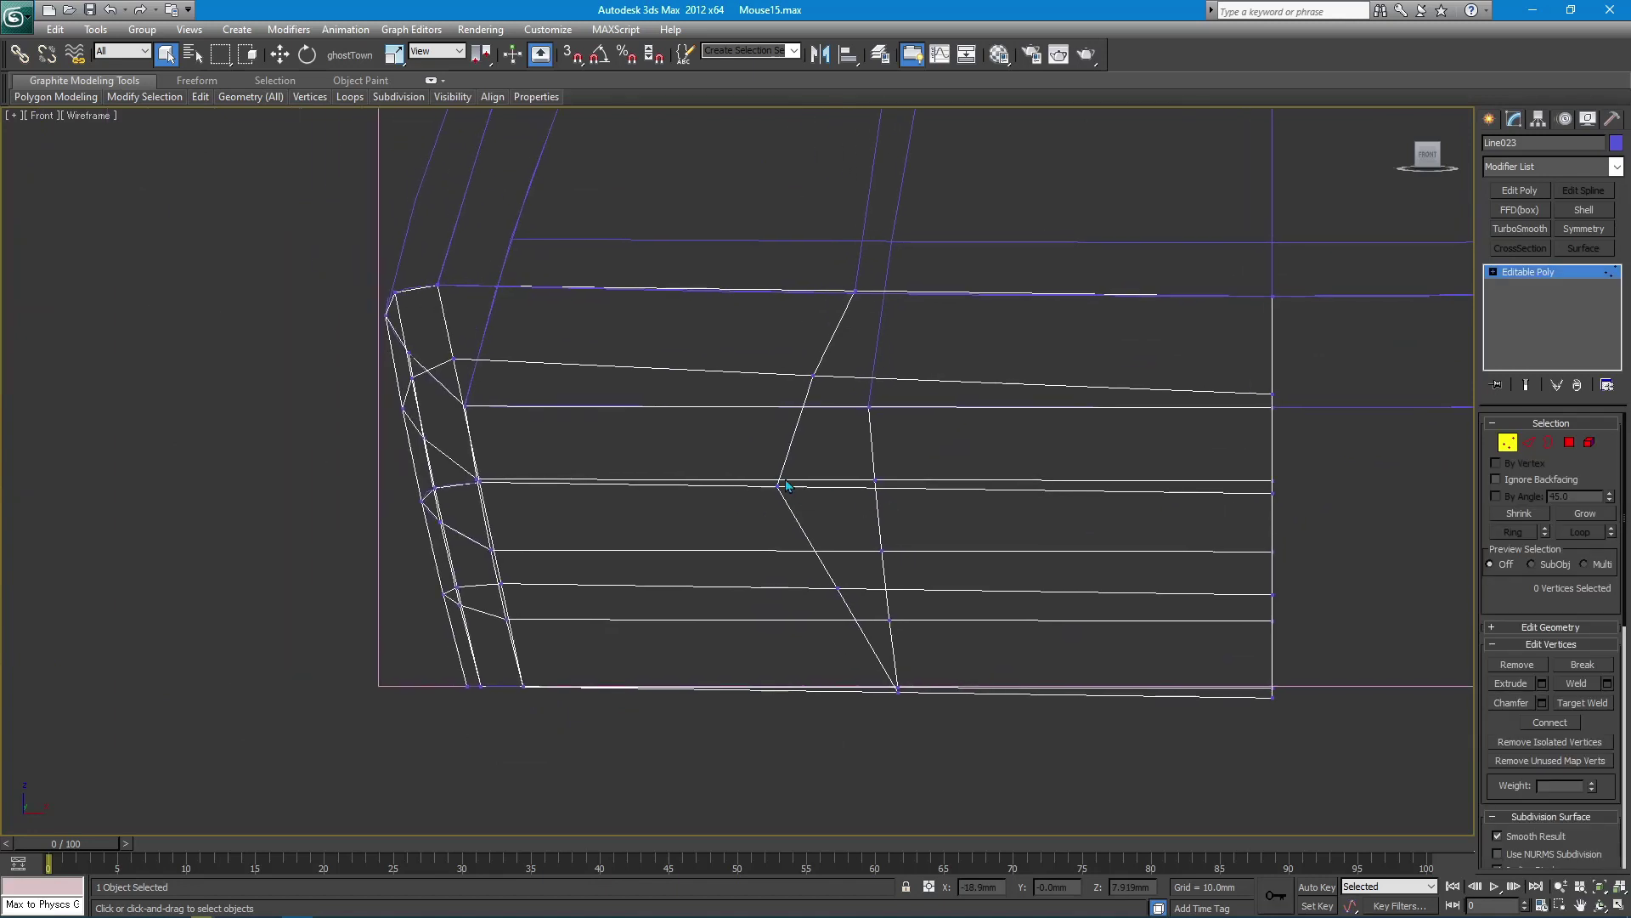
pyautogui.click(1562, 627)
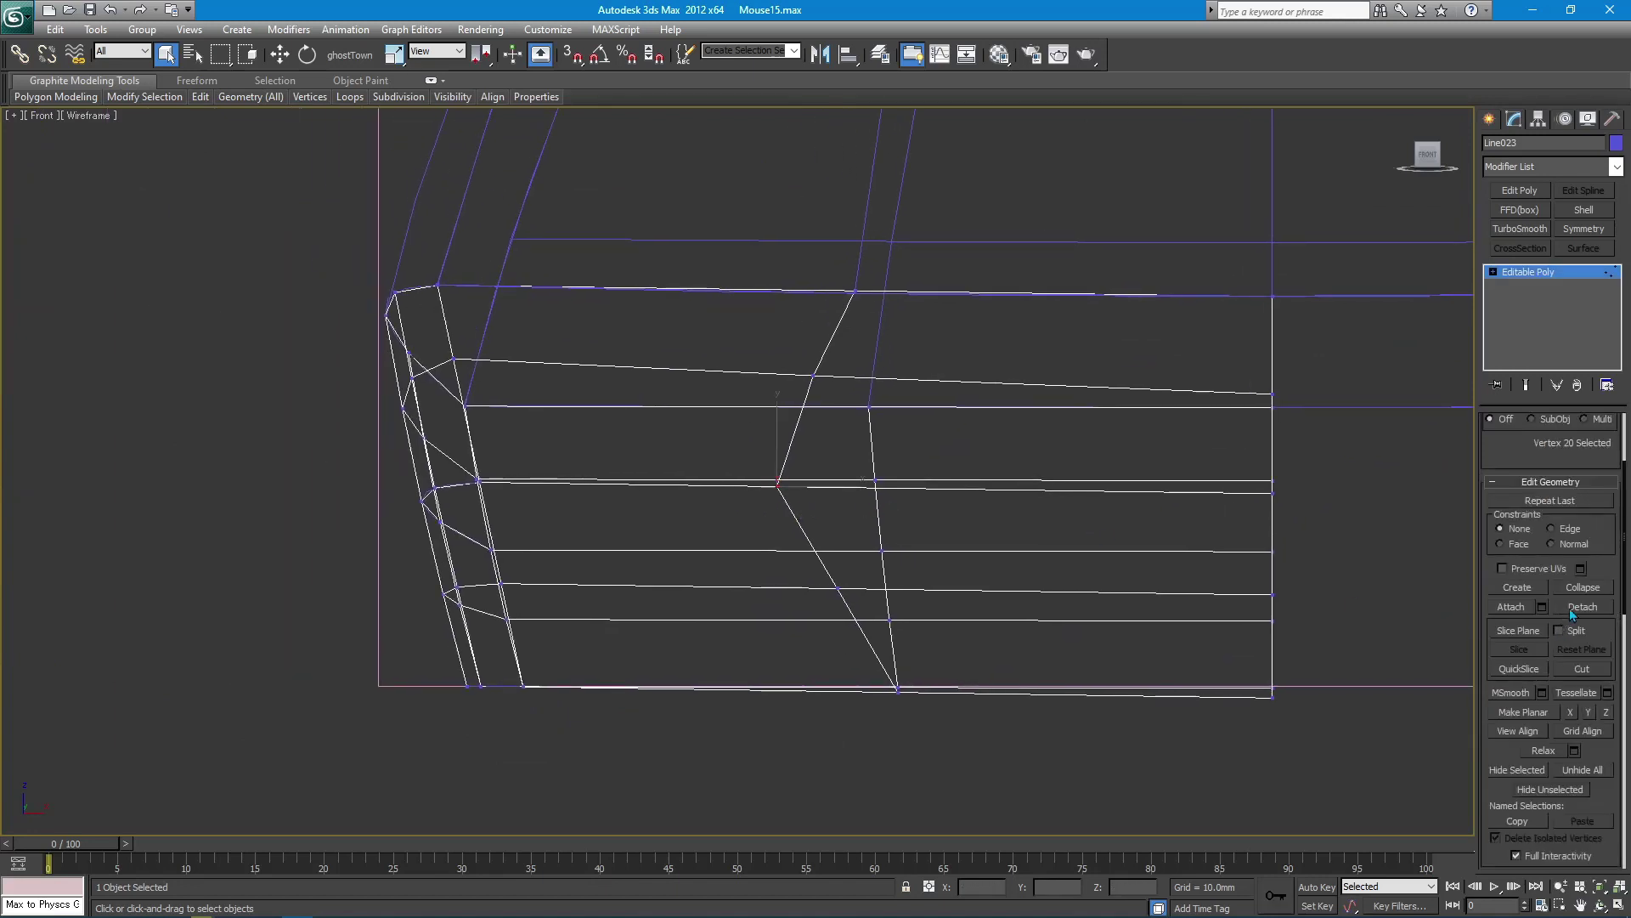
pyautogui.moveTo(826, 485); pyautogui.dragTo(908, 490)
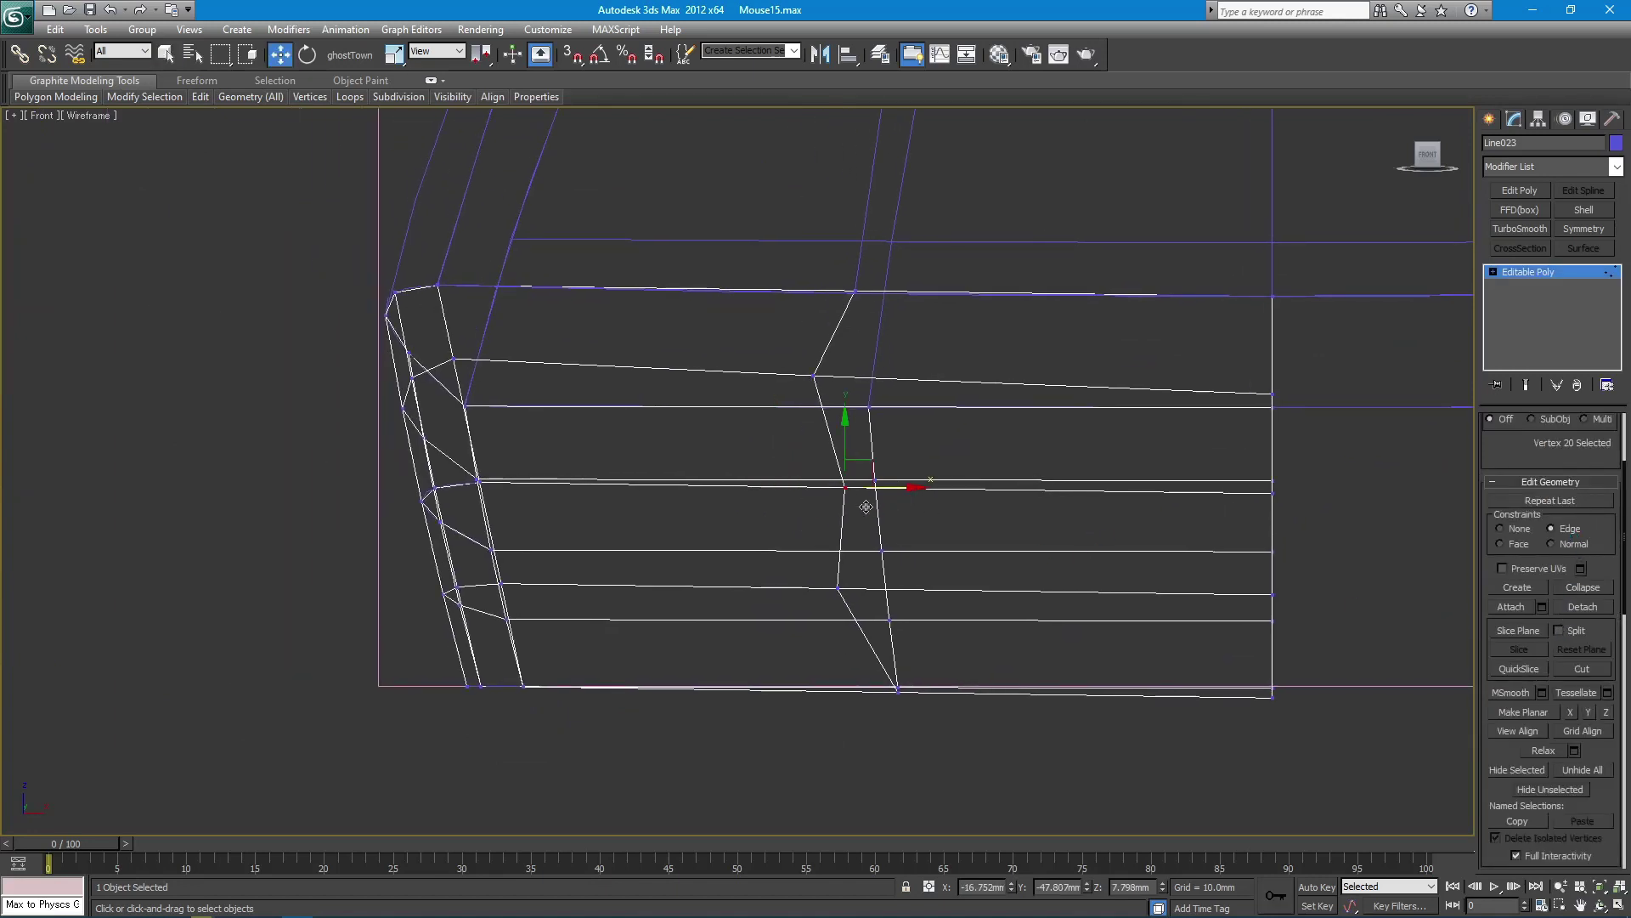
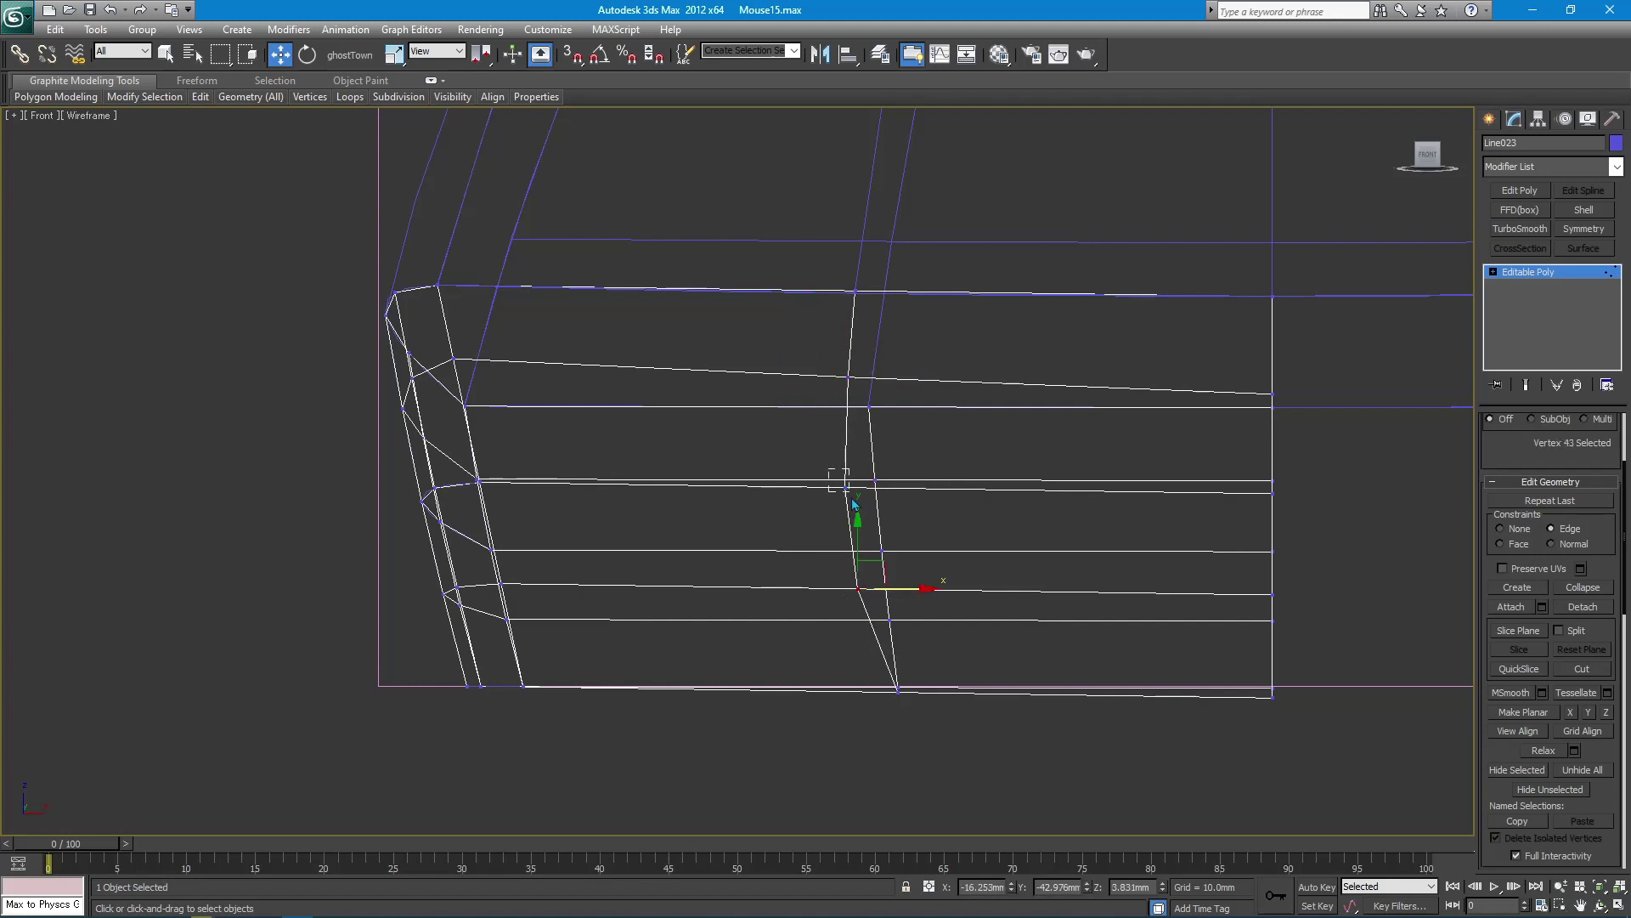
# - With constraints set to None, vertex-snap the band's five front-edge vertices onto the upper surface edge
pyautogui.press('q')
pyautogui.press('p')
pyautogui.moveTo(941, 565)
pyautogui.keyDown('alt'); pyautogui.mouseDown(button='middle')
pyautogui.moveTo(935, 549)
pyautogui.moveTo(960, 584)
pyautogui.moveTo(787, 539)
pyautogui.moveTo(839, 530)
pyautogui.moveTo(628, 564)
pyautogui.mouseUp(button='middle'); pyautogui.keyUp('alt')
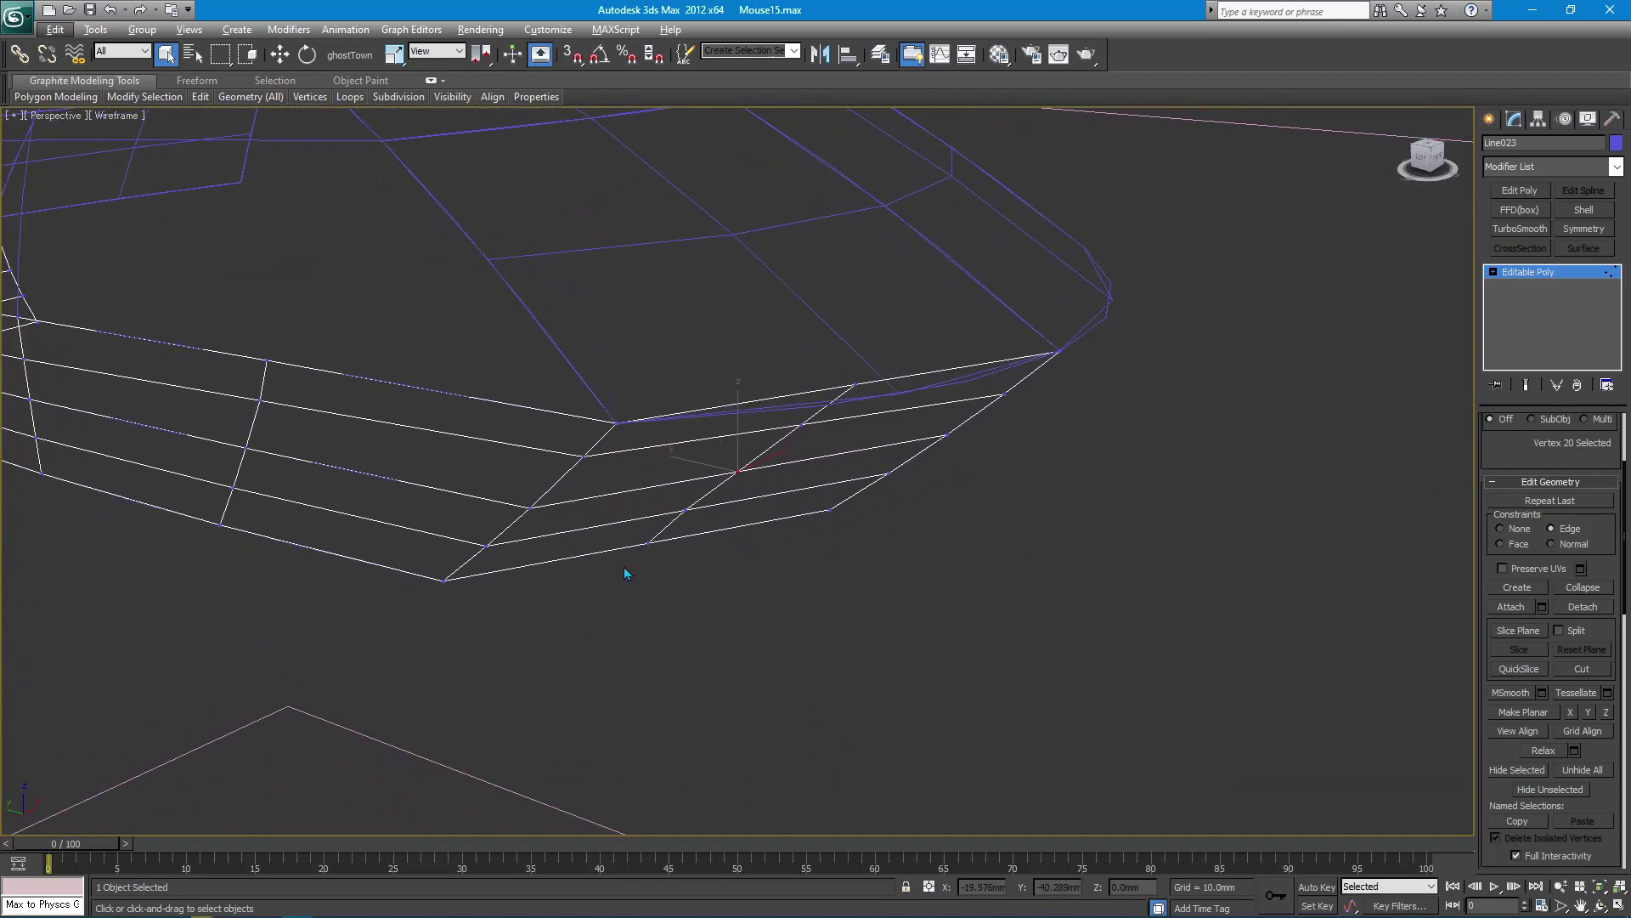
pyautogui.moveTo(630, 560); pyautogui.dragTo(837, 374)
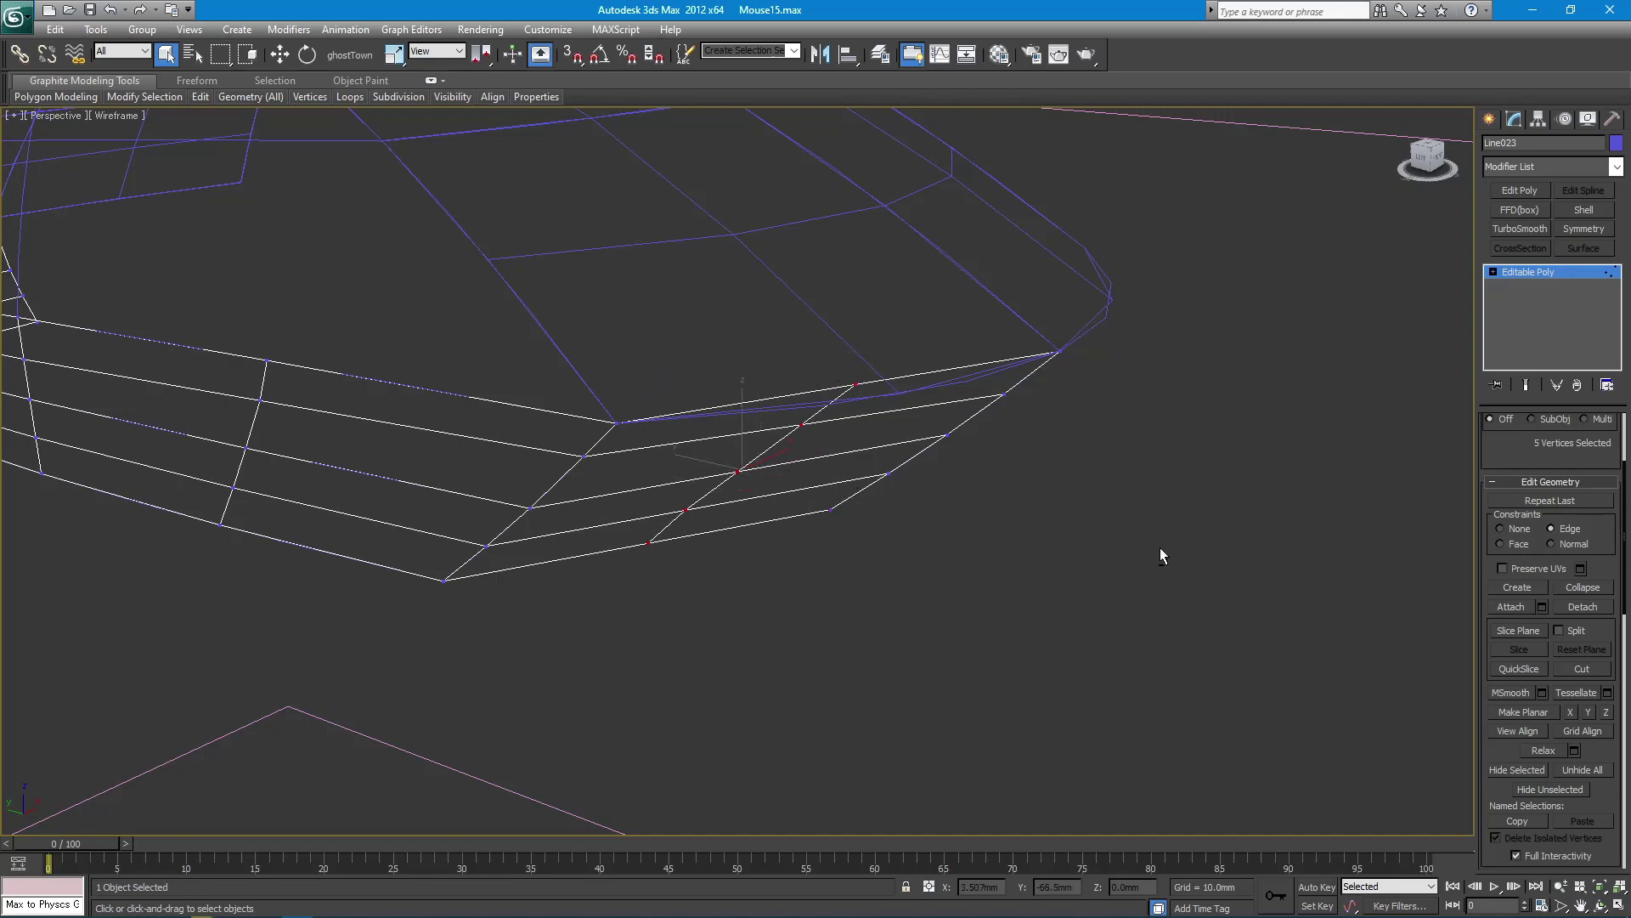
pyautogui.click(1500, 528)
pyautogui.press('w')
pyautogui.press('s')
pyautogui.moveTo(857, 384); pyautogui.dragTo(898, 393)
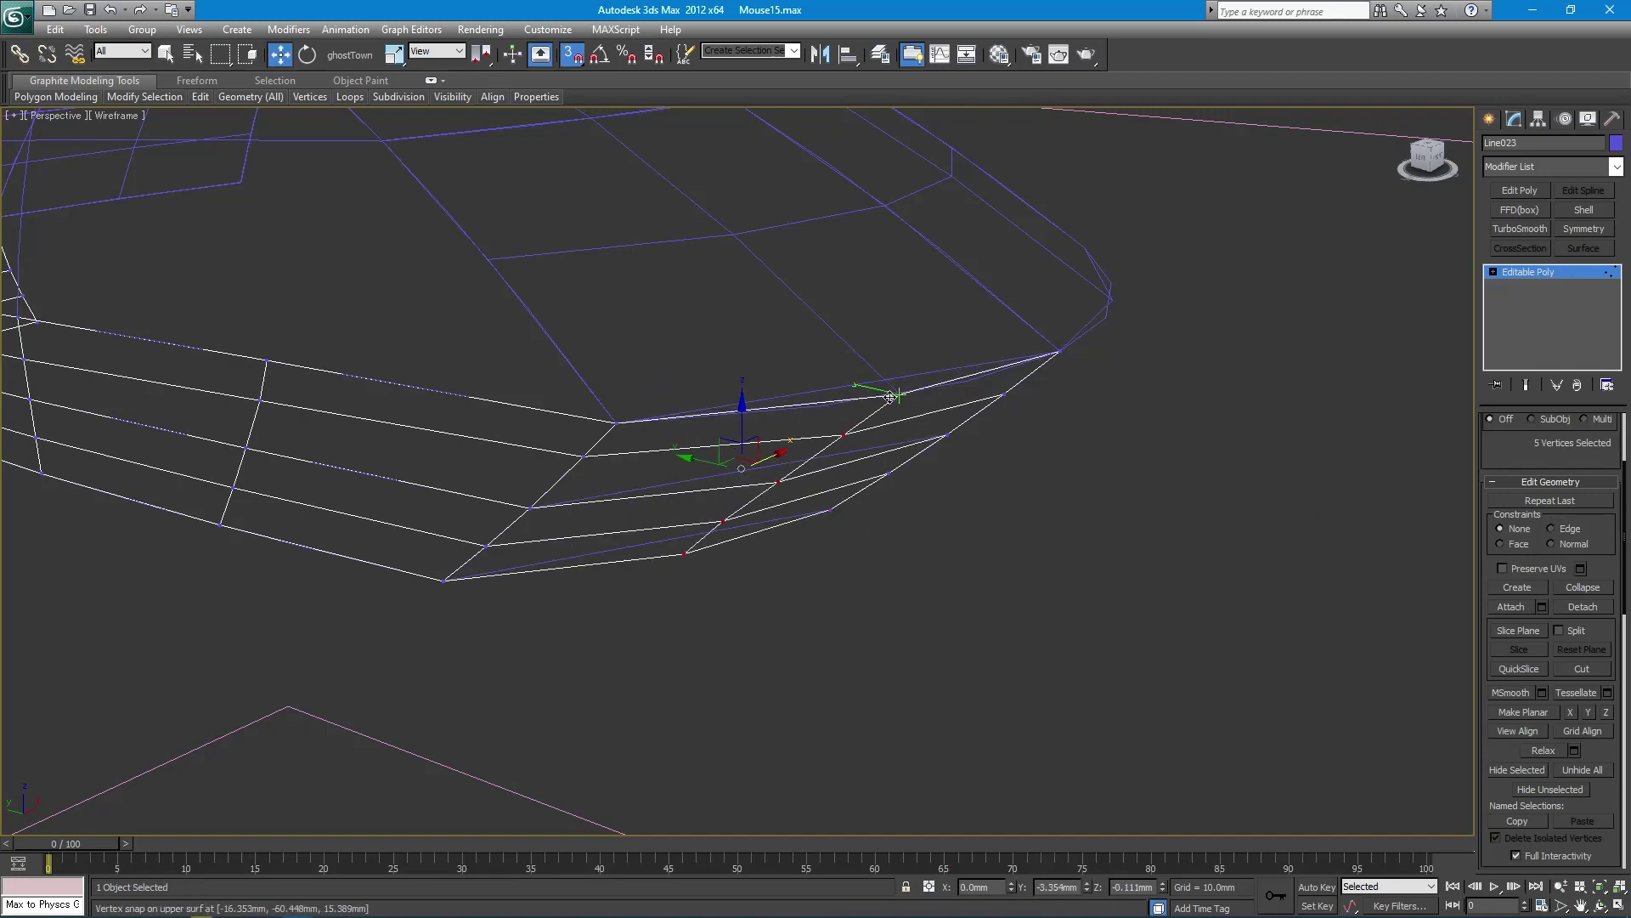
pyautogui.press('q')
pyautogui.click(1086, 534)
# - With snapping off, nudge the selected band vertices into place
pyautogui.moveTo(1086, 534)
pyautogui.keyDown('alt'); pyautogui.mouseDown(button='middle')
pyautogui.moveTo(845, 510)
pyautogui.moveTo(885, 518)
pyautogui.moveTo(1054, 408)
pyautogui.mouseUp(button='middle'); pyautogui.keyUp('alt')
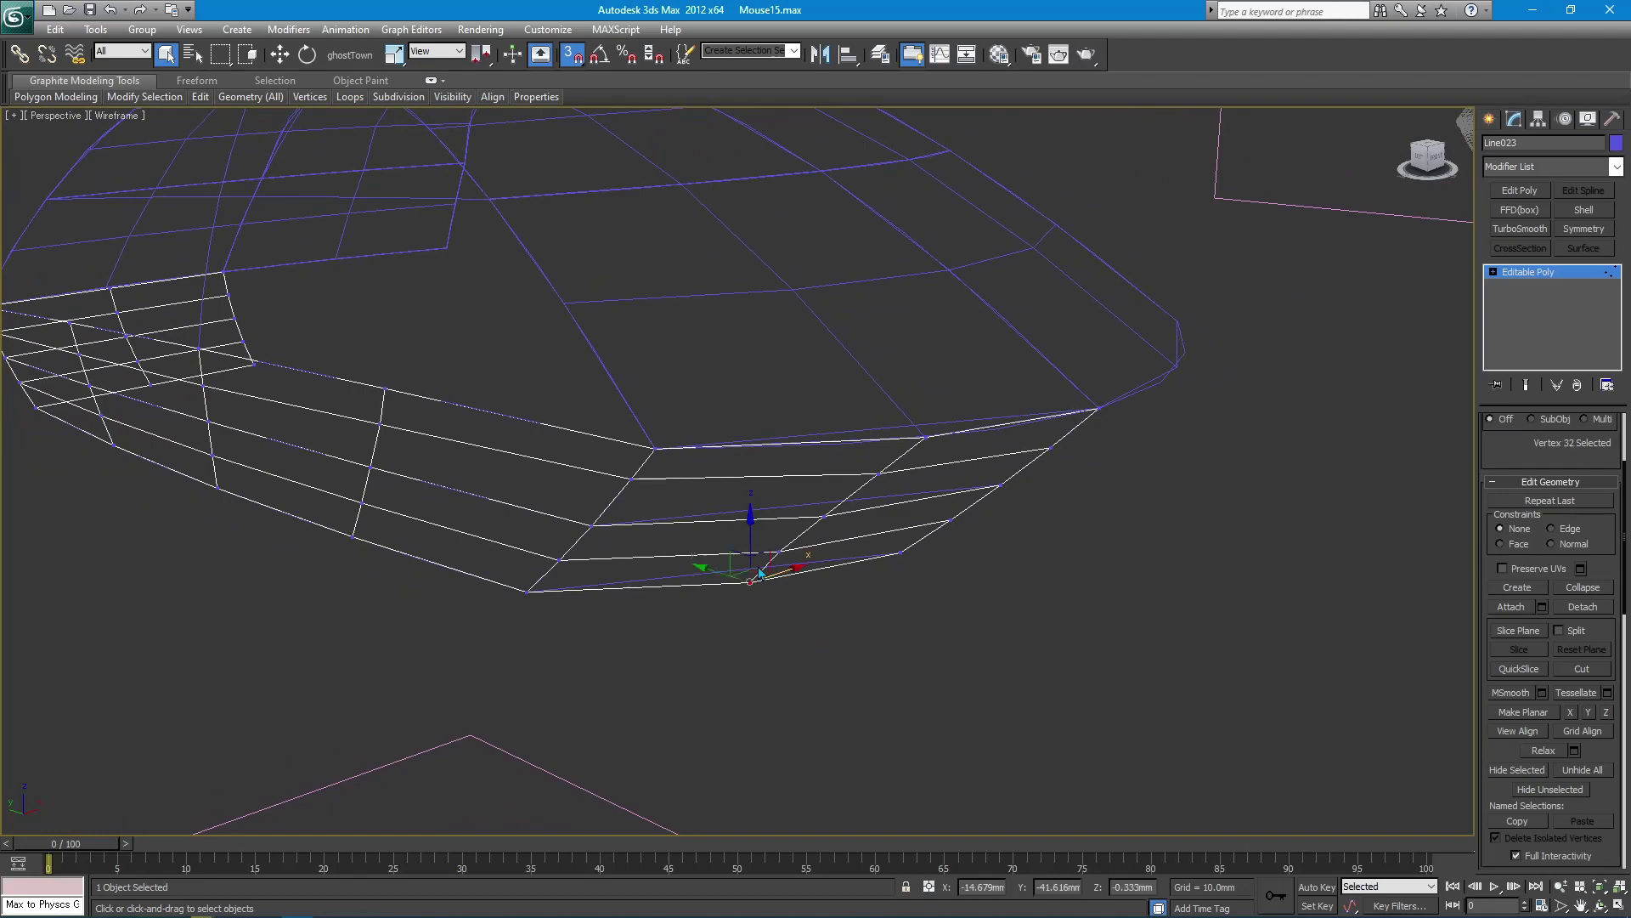
pyautogui.press('w')
pyautogui.press('s')
pyautogui.moveTo(761, 574); pyautogui.dragTo(705, 565)
pyautogui.press('q')
pyautogui.click(856, 535)
pyautogui.moveTo(857, 535)
pyautogui.keyDown('alt'); pyautogui.mouseDown(button='middle')
pyautogui.moveTo(934, 533)
pyautogui.moveTo(836, 537)
pyautogui.moveTo(914, 527)
pyautogui.mouseUp(button='middle'); pyautogui.keyUp('alt')
# - Adjust the individual vertices at the band's front corner to close the seam
pyautogui.click(836, 537)
pyautogui.press('w')
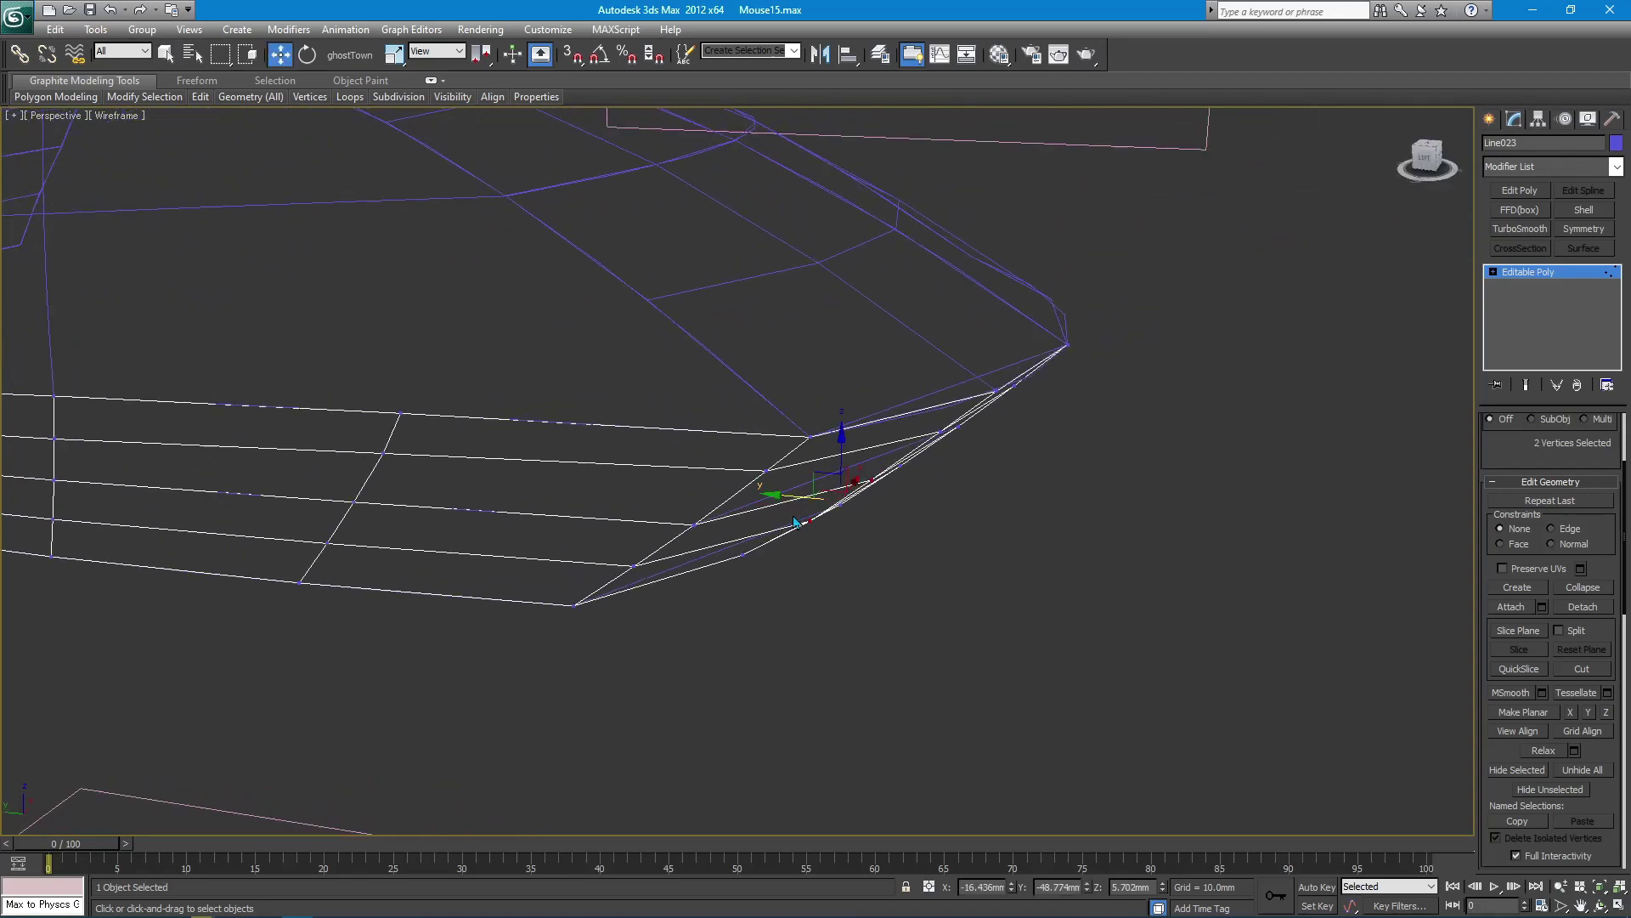
pyautogui.click(799, 522)
pyautogui.press('q')
pyautogui.moveTo(767, 514)
pyautogui.keyDown('alt'); pyautogui.mouseDown(button='middle')
pyautogui.moveTo(824, 476)
pyautogui.moveTo(773, 477)
pyautogui.moveTo(850, 486)
pyautogui.moveTo(884, 526)
pyautogui.moveTo(773, 517)
pyautogui.moveTo(718, 466)
pyautogui.moveTo(850, 408)
pyautogui.mouseUp(button='middle'); pyautogui.keyUp('alt')
pyautogui.click(850, 486)
pyautogui.press('w')
pyautogui.click(839, 546)
pyautogui.press('q')
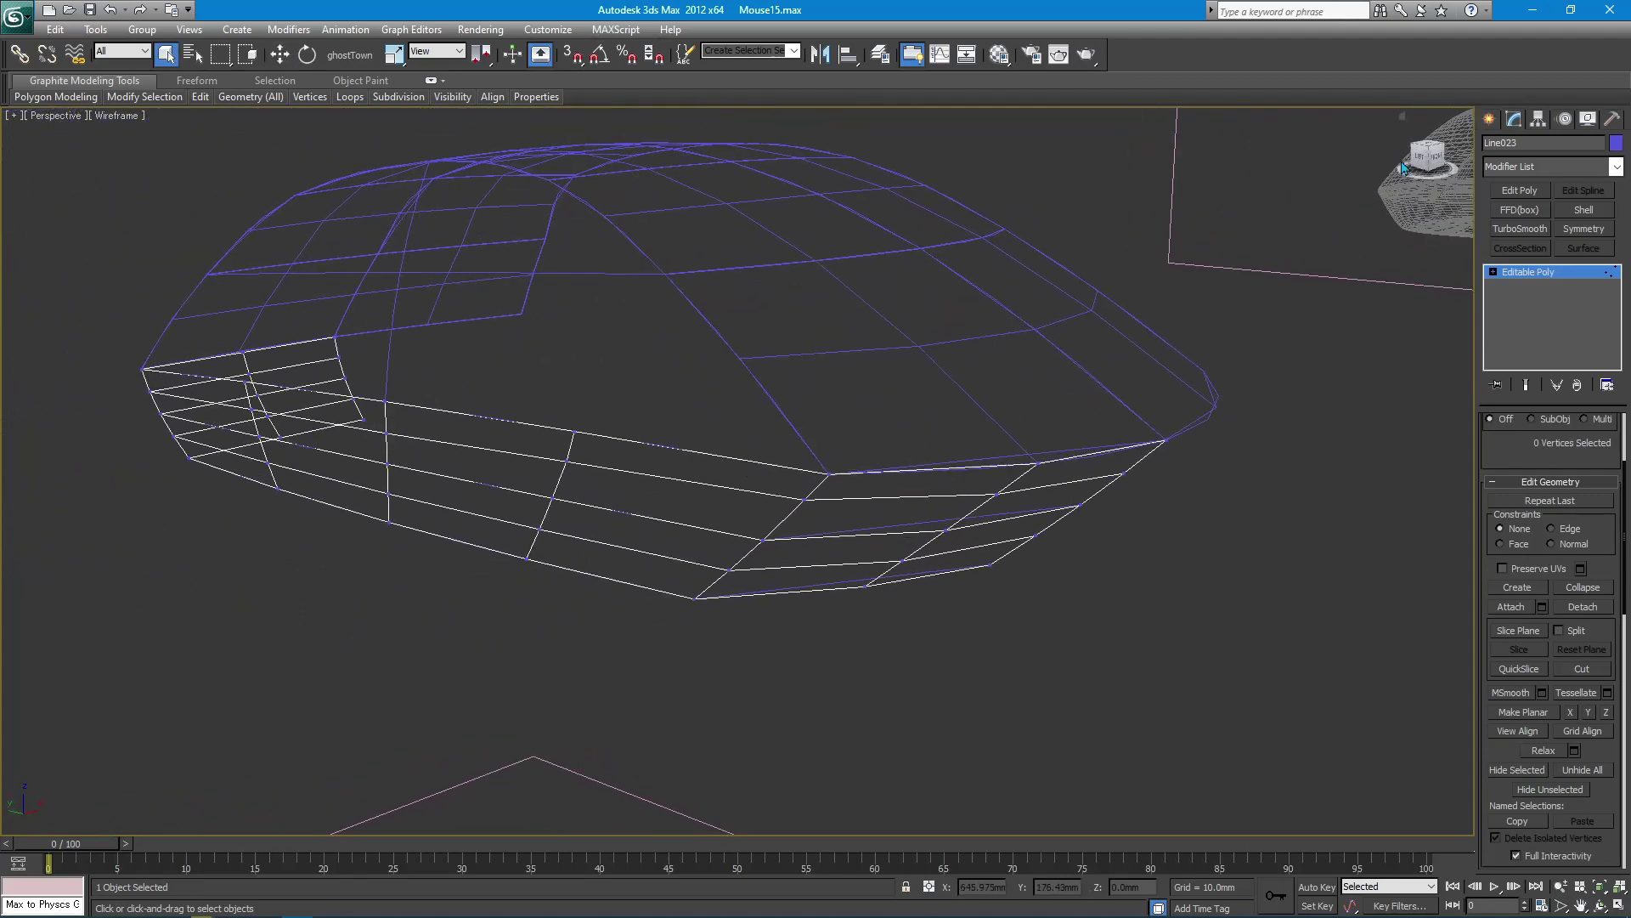
# - Switch to Realistic with Edged Faces and give Line023 a Symmetry modifier mirrored on Z
pyautogui.click(1169, 700)
pyautogui.press('F3')
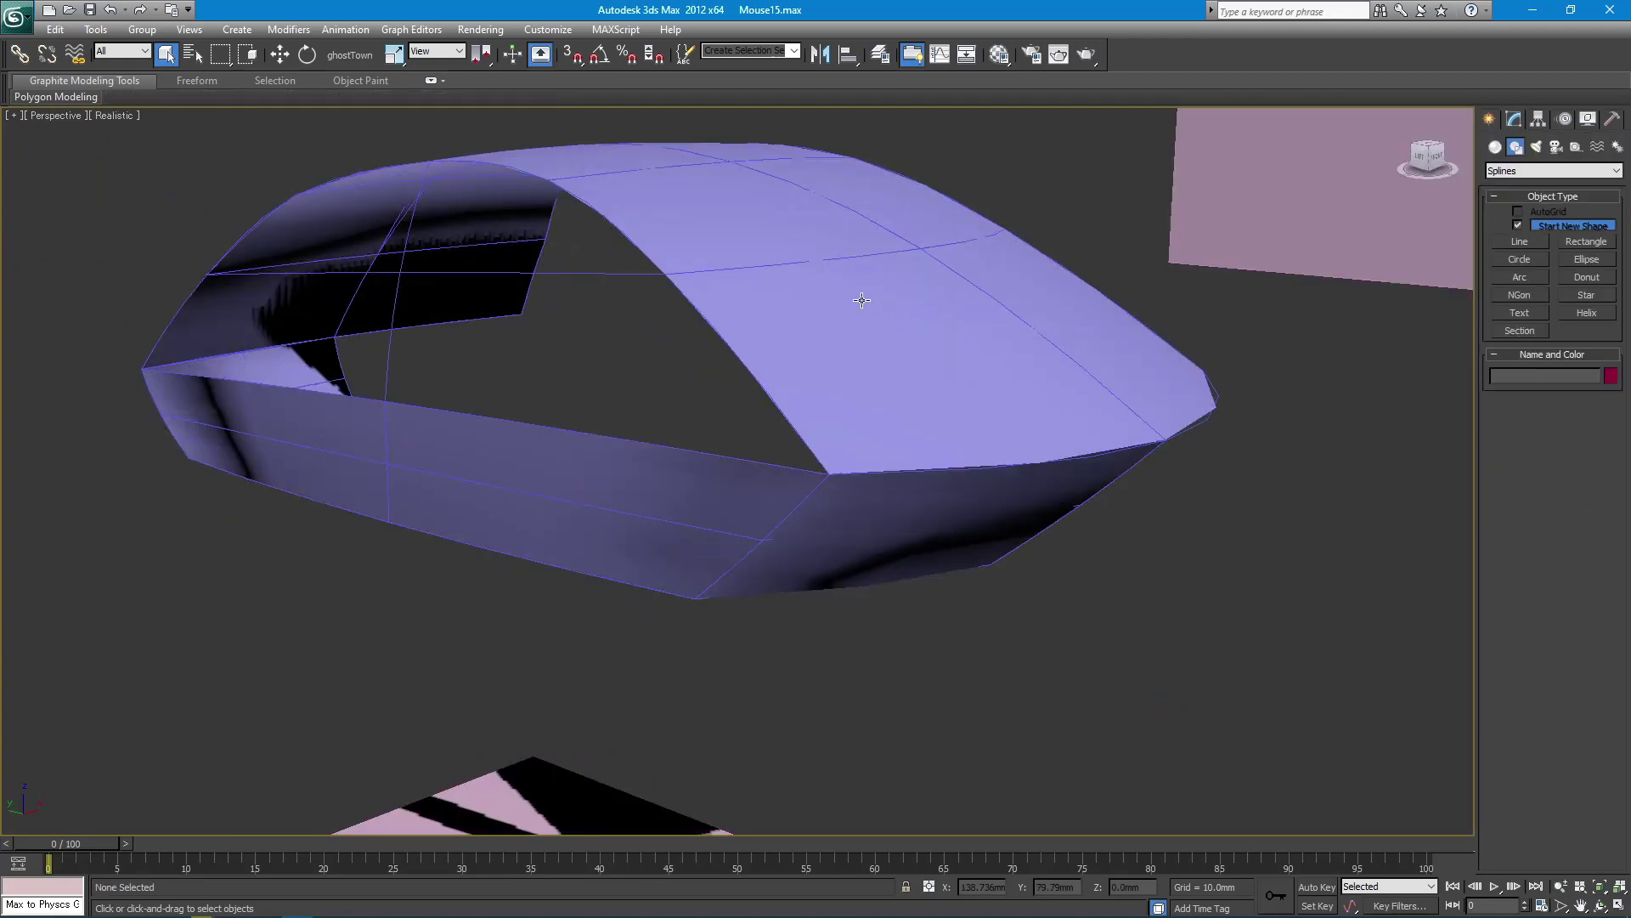
pyautogui.press('F4')
pyautogui.click(695, 481)
pyautogui.click(1514, 120)
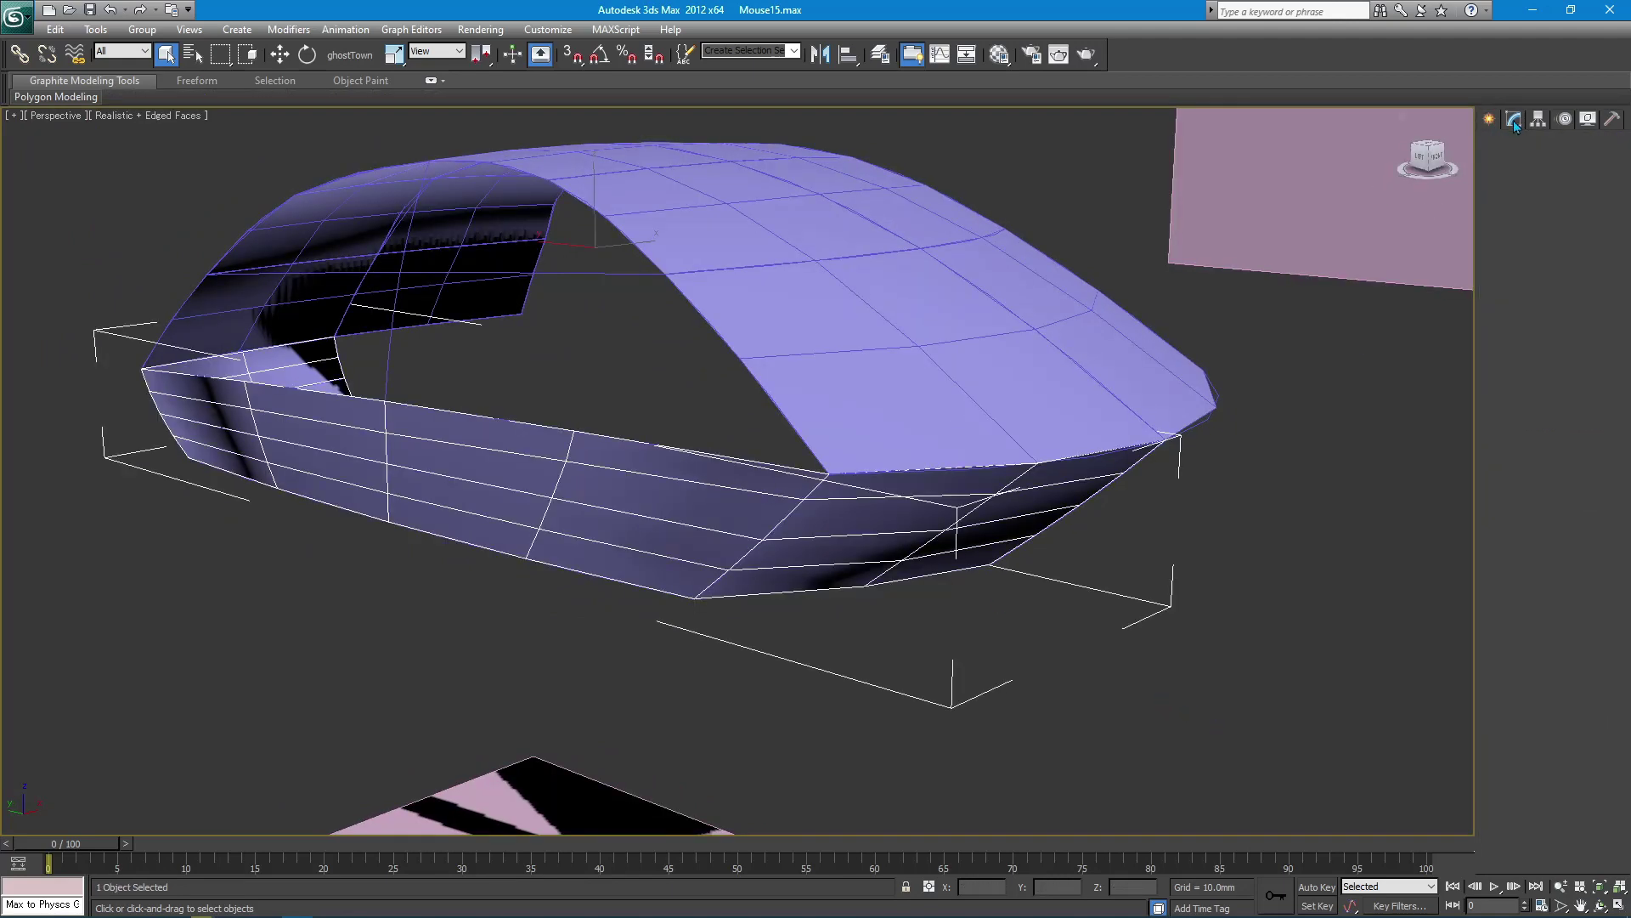
pyautogui.click(1582, 229)
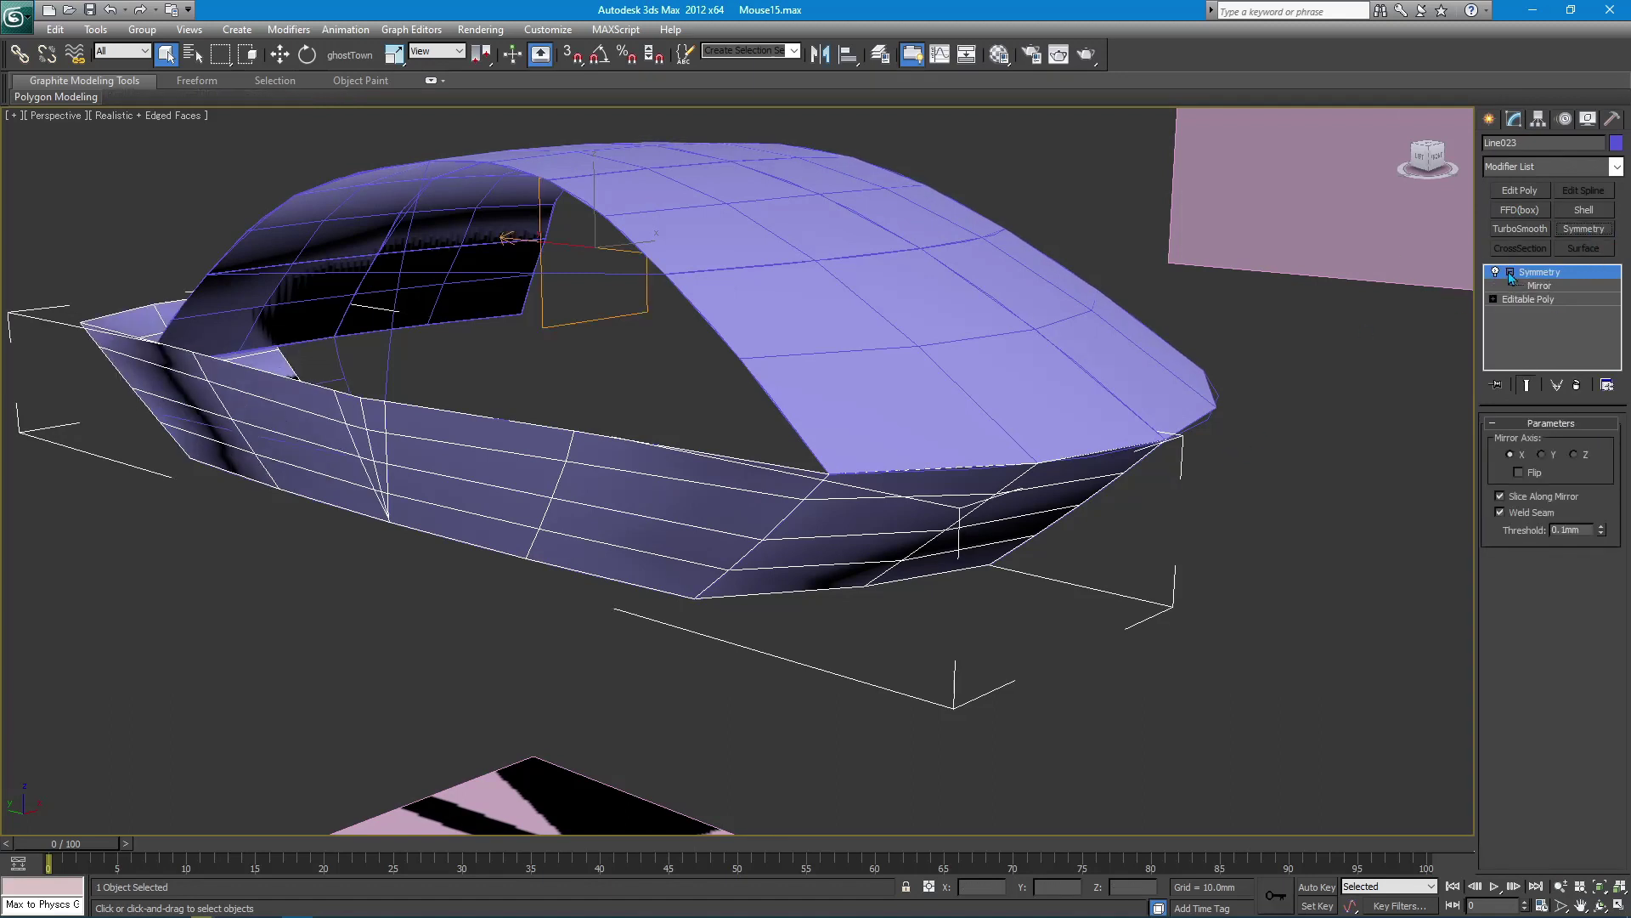
pyautogui.click(1537, 287)
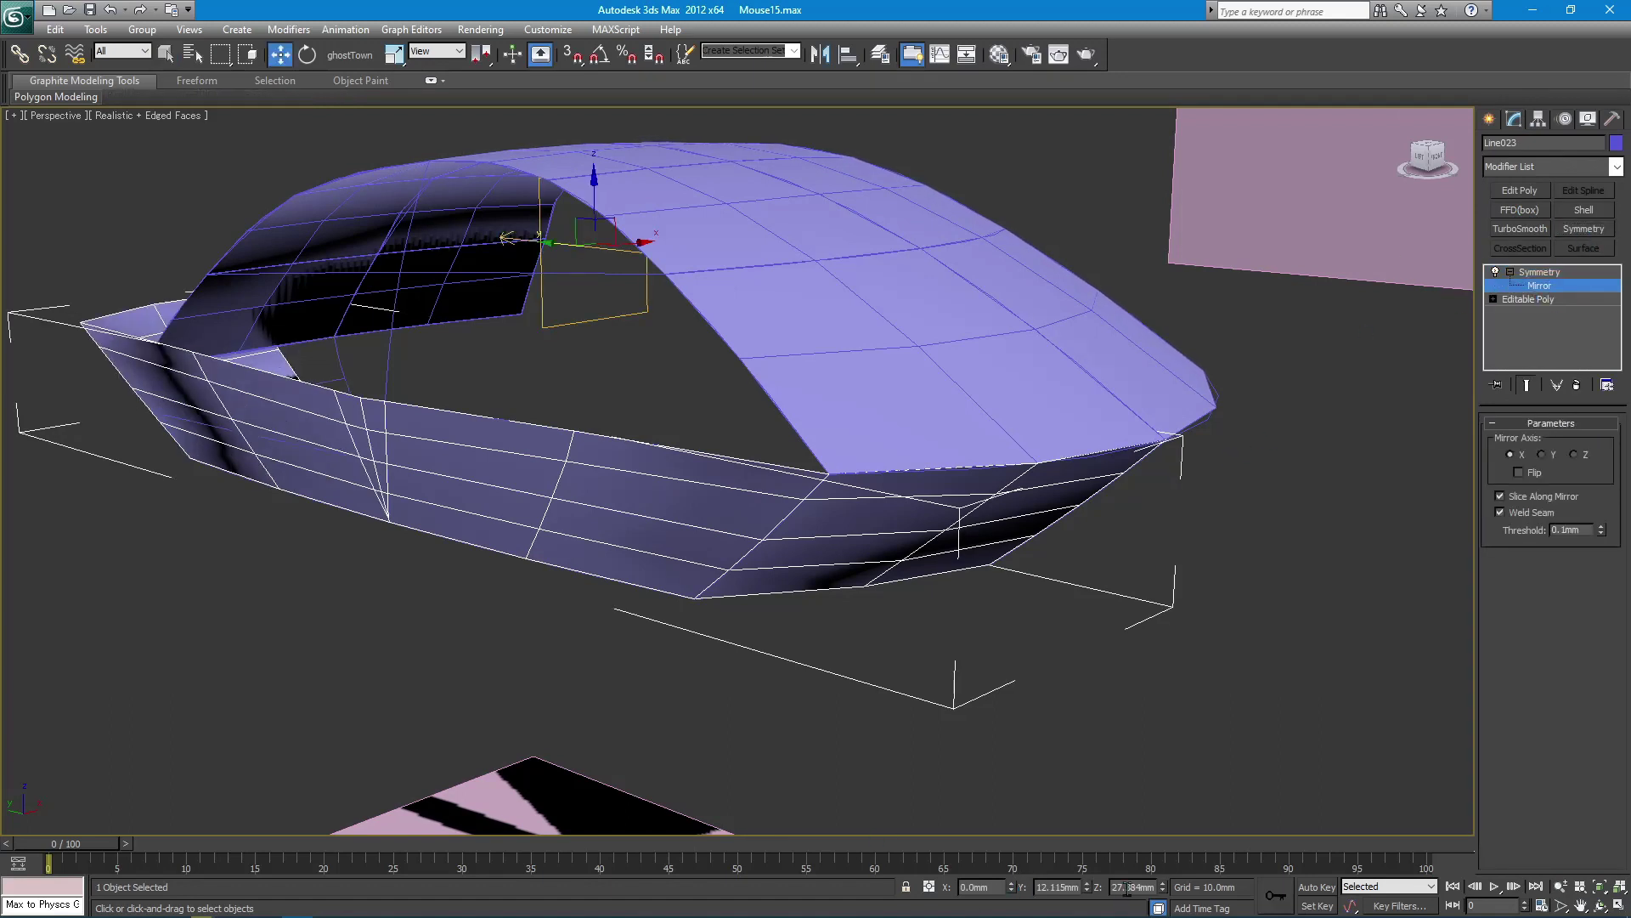
pyautogui.click(1548, 456)
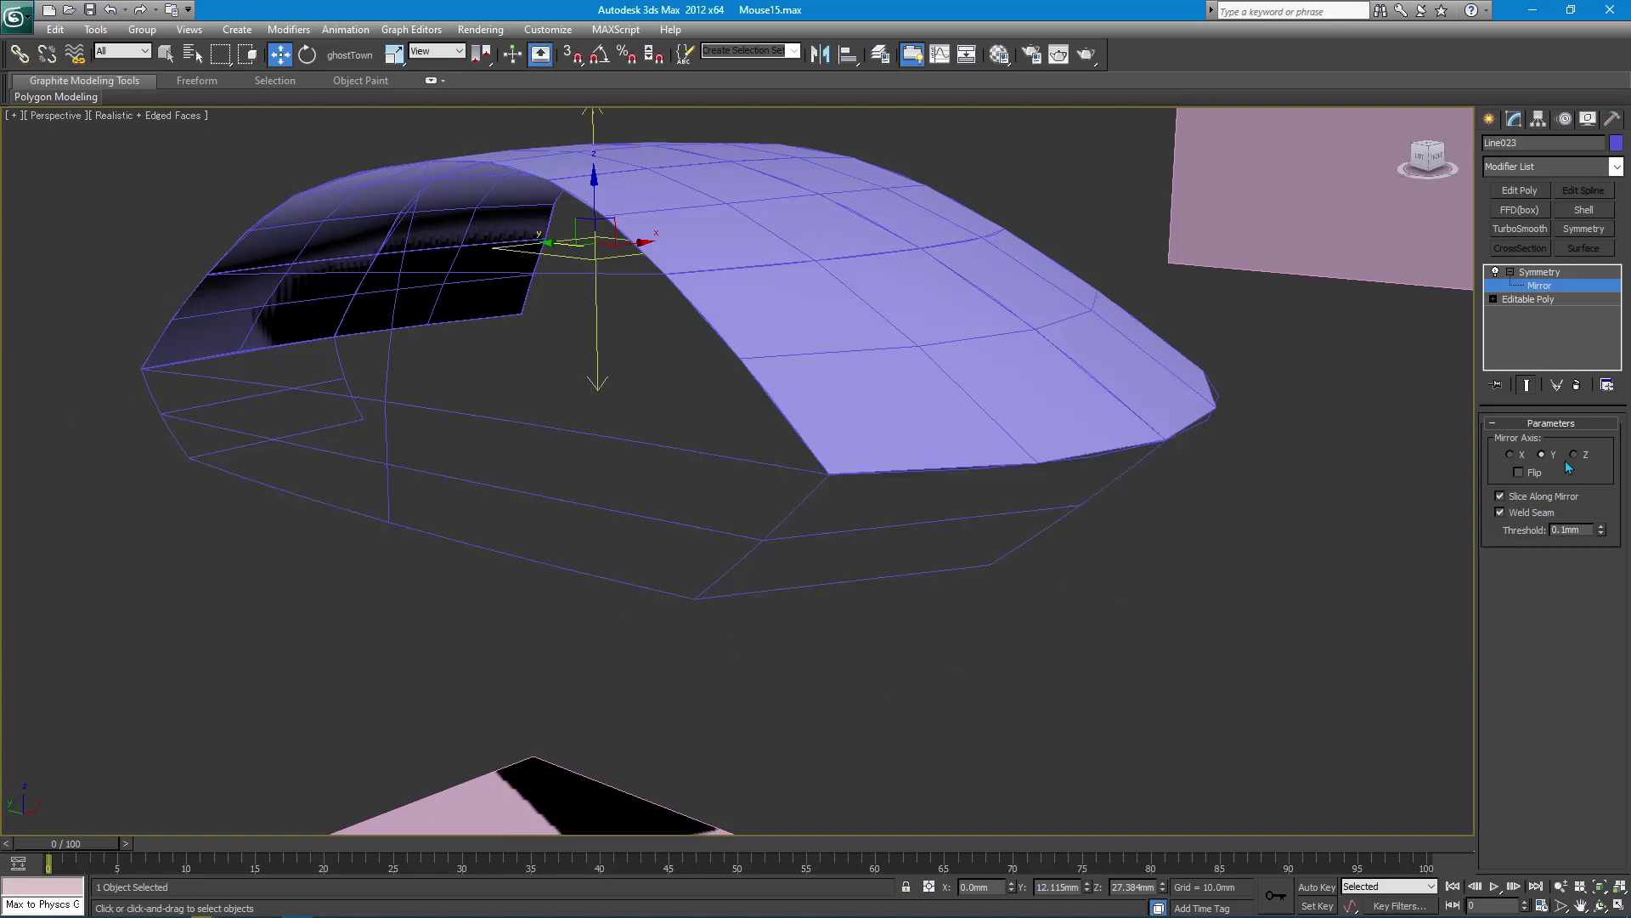
# - Orbit around the mirrored band and select the upper surface shell
pyautogui.click(1487, 120)
pyautogui.press('q')
pyautogui.click(1215, 692)
pyautogui.scroll(3, 745, 419)
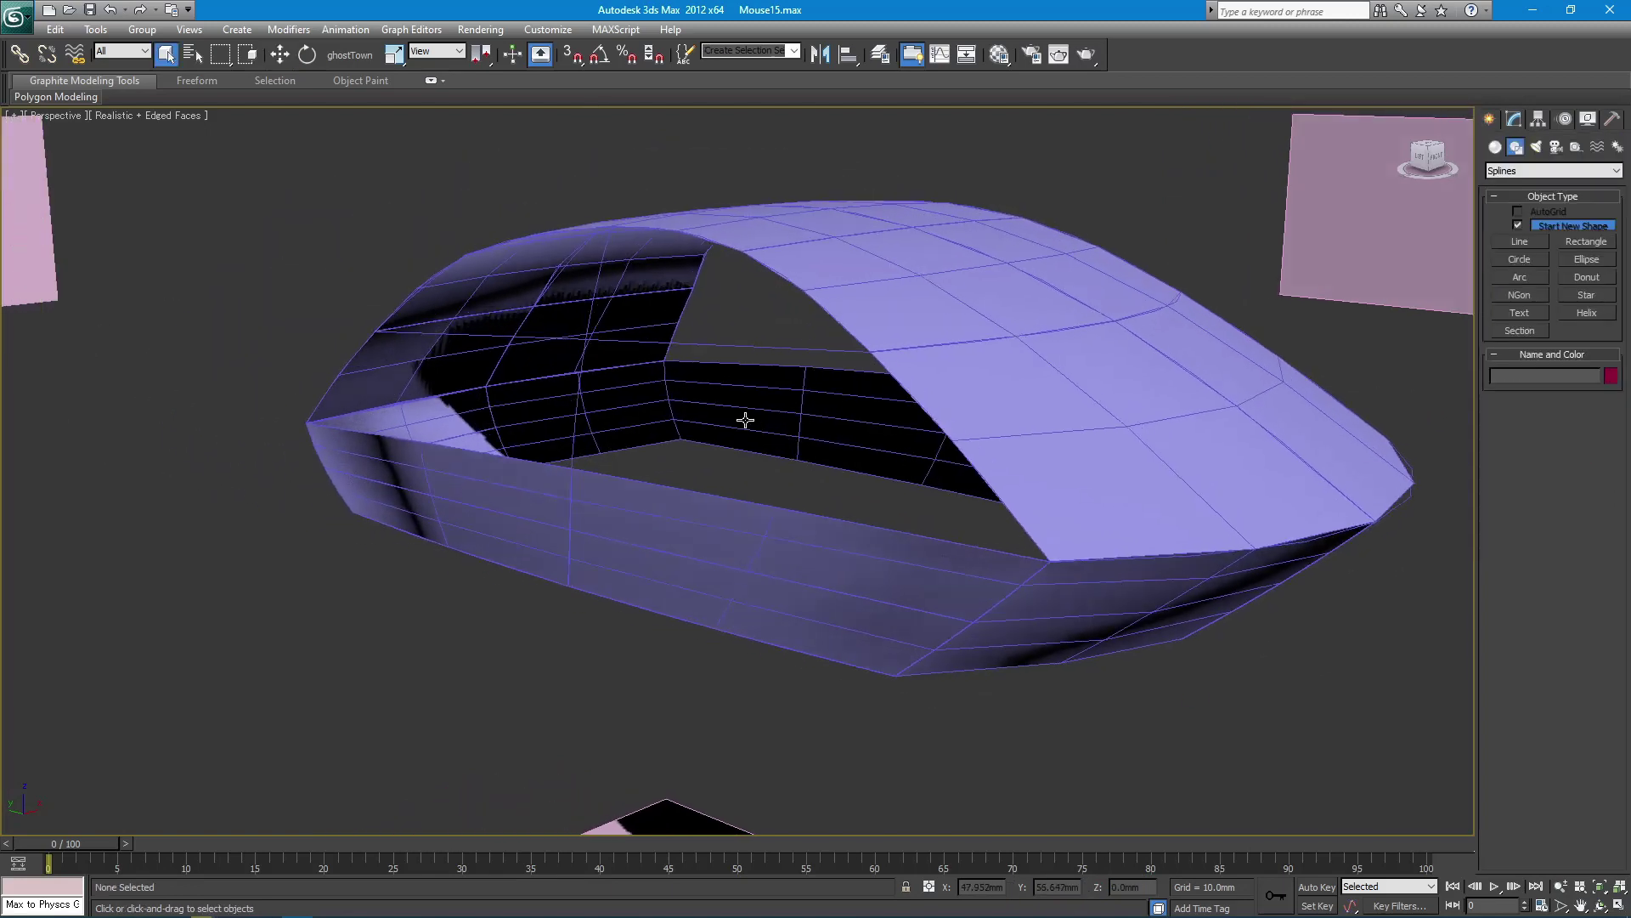
pyautogui.moveTo(745, 419)
pyautogui.keyDown('alt'); pyautogui.mouseDown(button='middle')
pyautogui.moveTo(927, 445)
pyautogui.moveTo(764, 438)
pyautogui.moveTo(860, 441)
pyautogui.mouseUp(button='middle'); pyautogui.keyUp('alt')
pyautogui.click(913, 401)
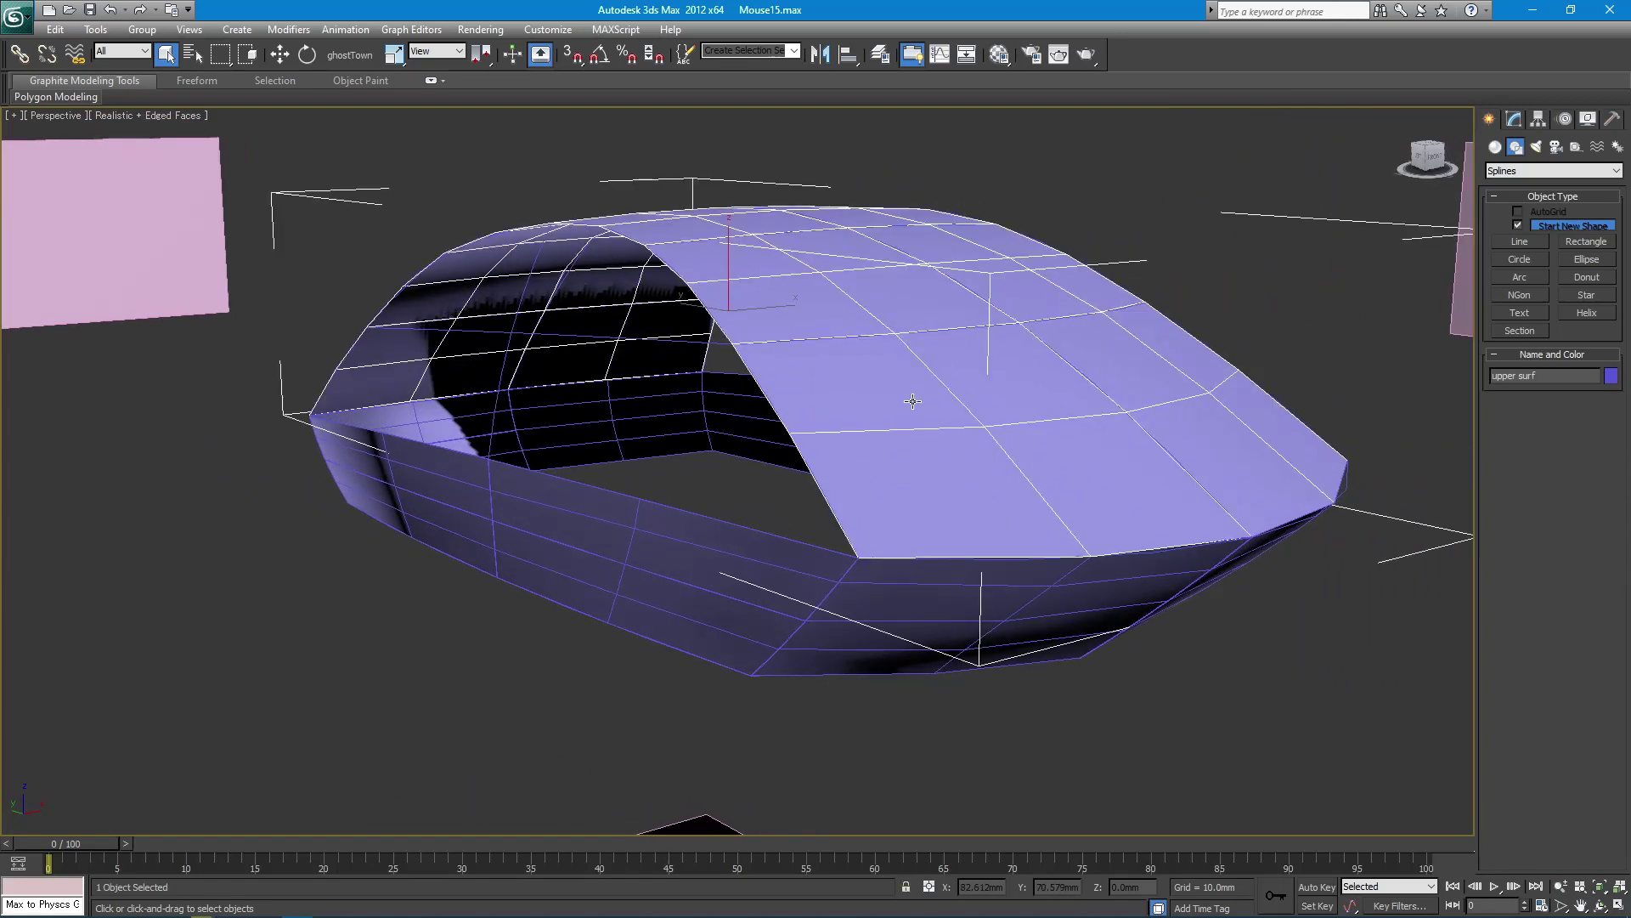
# - Hide the upper surface shell and zoom in on its spline cage
pyautogui.press('Delete')
pyautogui.keyDown('alt'); pyautogui.moveTo(755, 361); pyautogui.dragTo(645, 346, button='middle'); pyautogui.keyUp('alt')
pyautogui.scroll(5, 1063, 557)
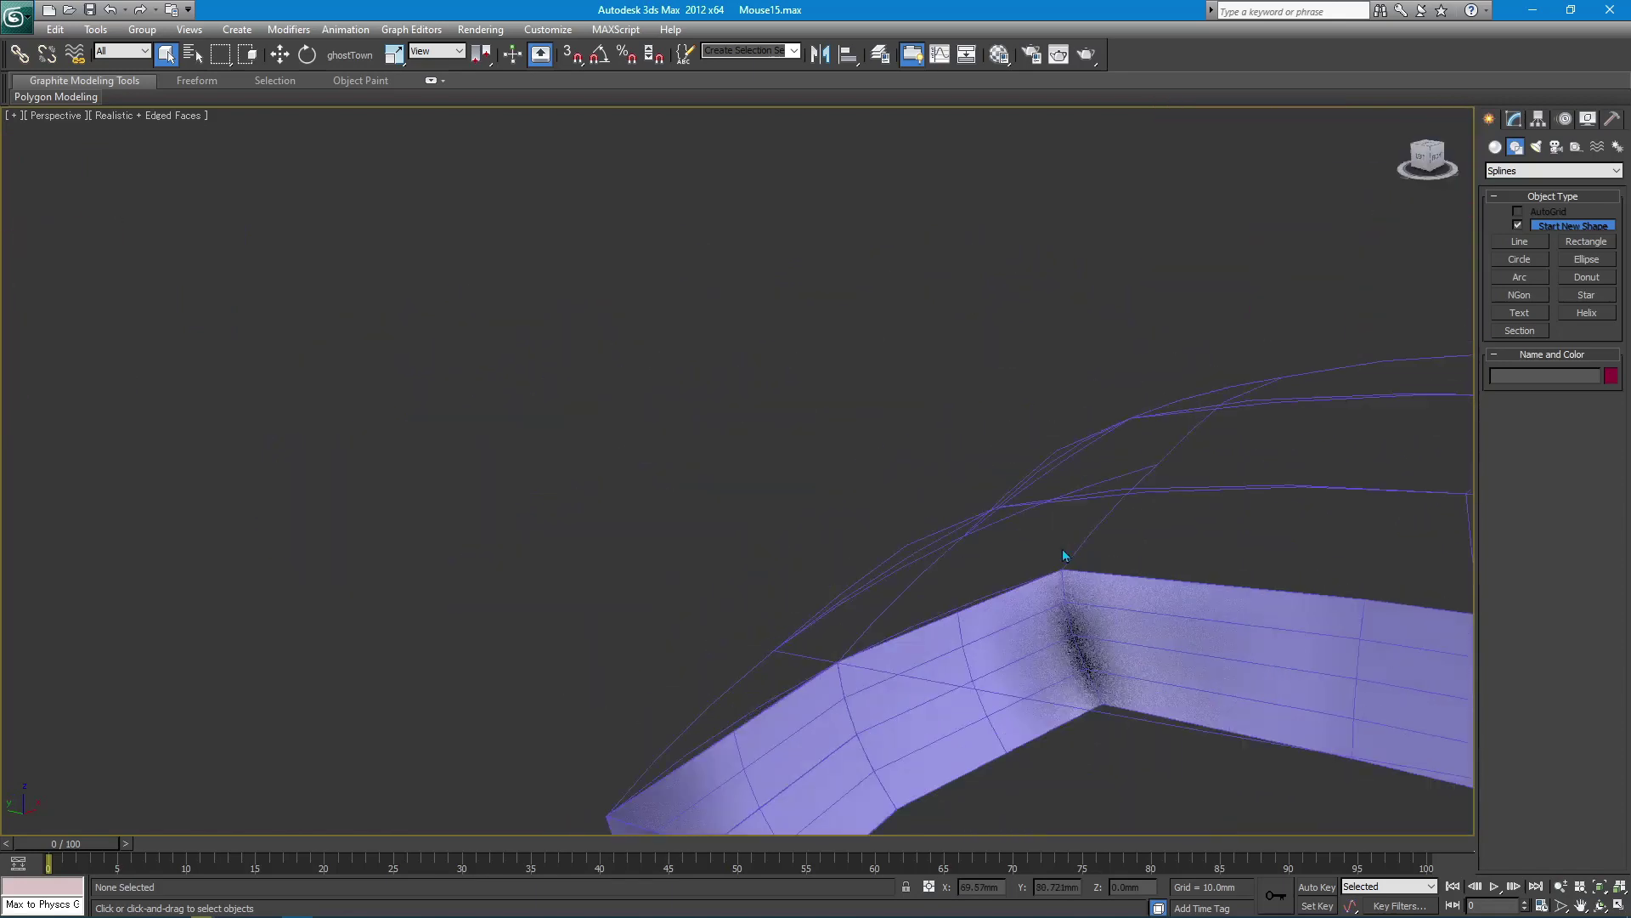
pyautogui.moveTo(1063, 558)
pyautogui.mouseDown(button='middle')
pyautogui.moveTo(713, 386)
pyautogui.moveTo(604, 360)
pyautogui.mouseUp(button='middle')
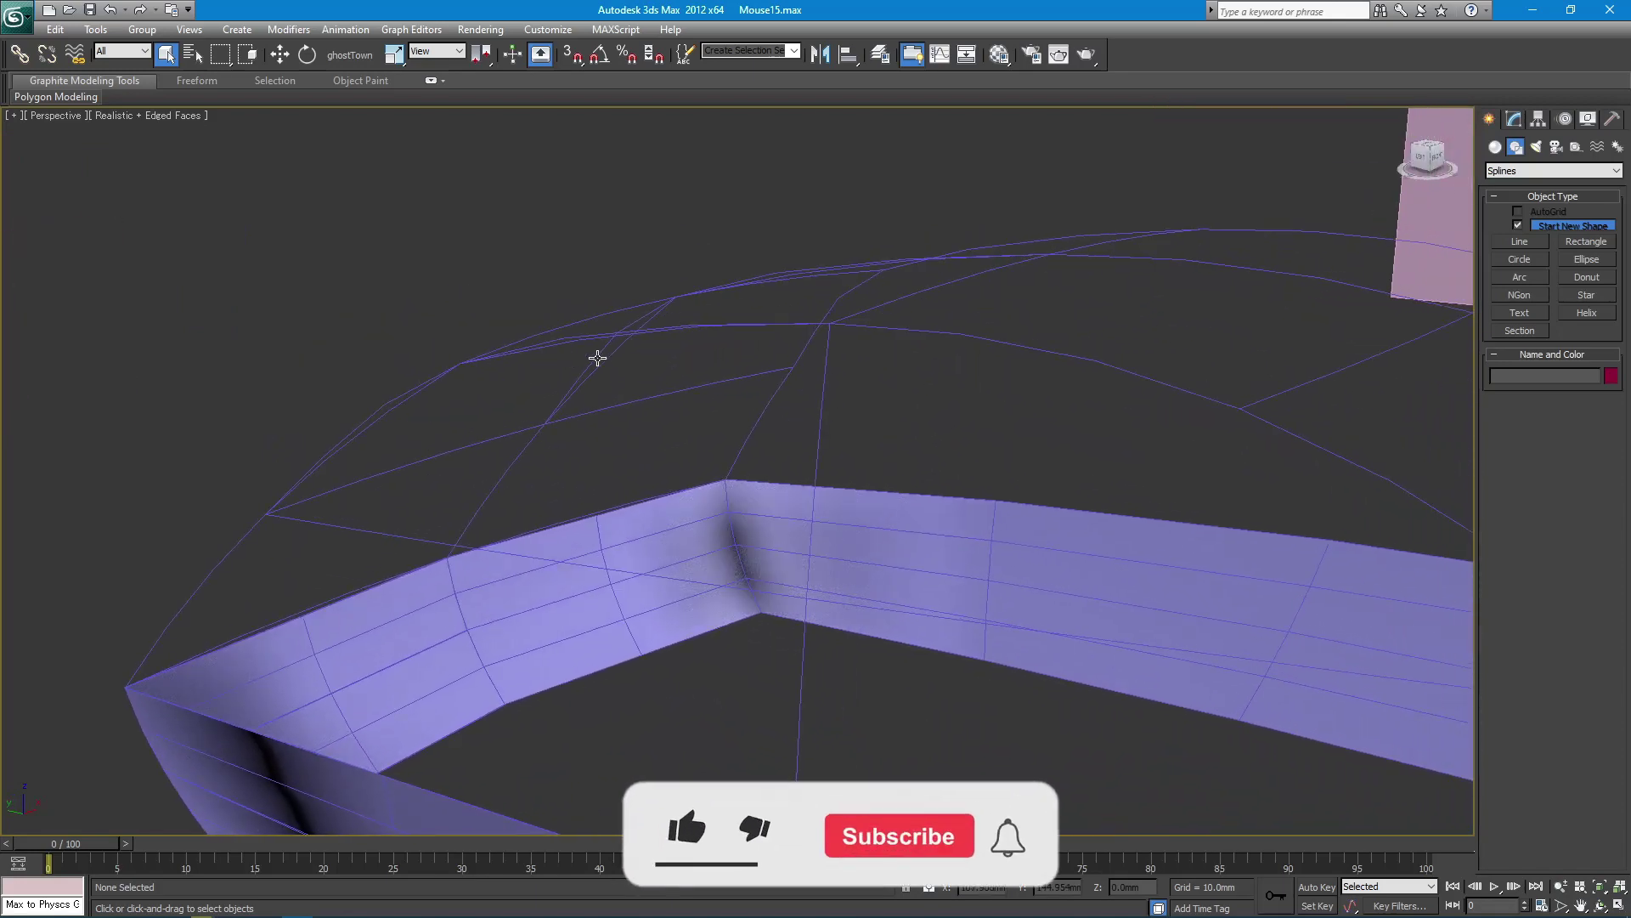
# - Clone upper surf001 as upper surf002 and align it pivot-to-pivot onto the original
pyautogui.click(597, 357)
pyautogui.rightClick(598, 357)
pyautogui.click(671, 368)
pyautogui.scroll(-5, 663, 303)
pyautogui.scroll(-2, 794, 419)
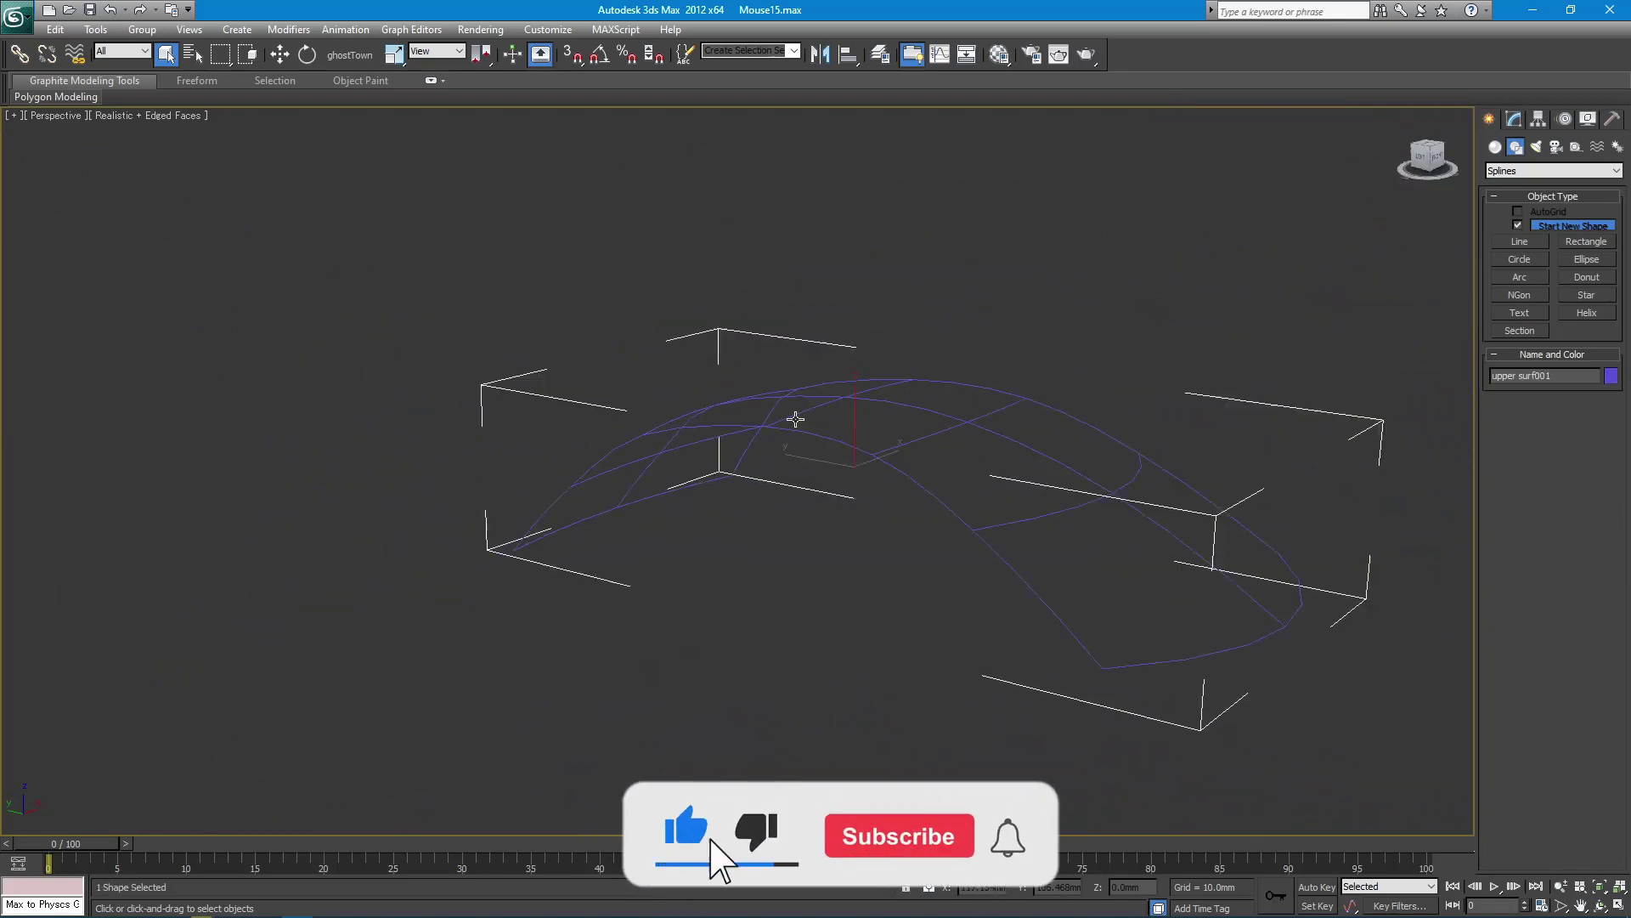
pyautogui.scroll(3, 689, 398)
pyautogui.keyDown('shift'); pyautogui.moveTo(689, 399); pyautogui.dragTo(690, 364); pyautogui.keyUp('shift')
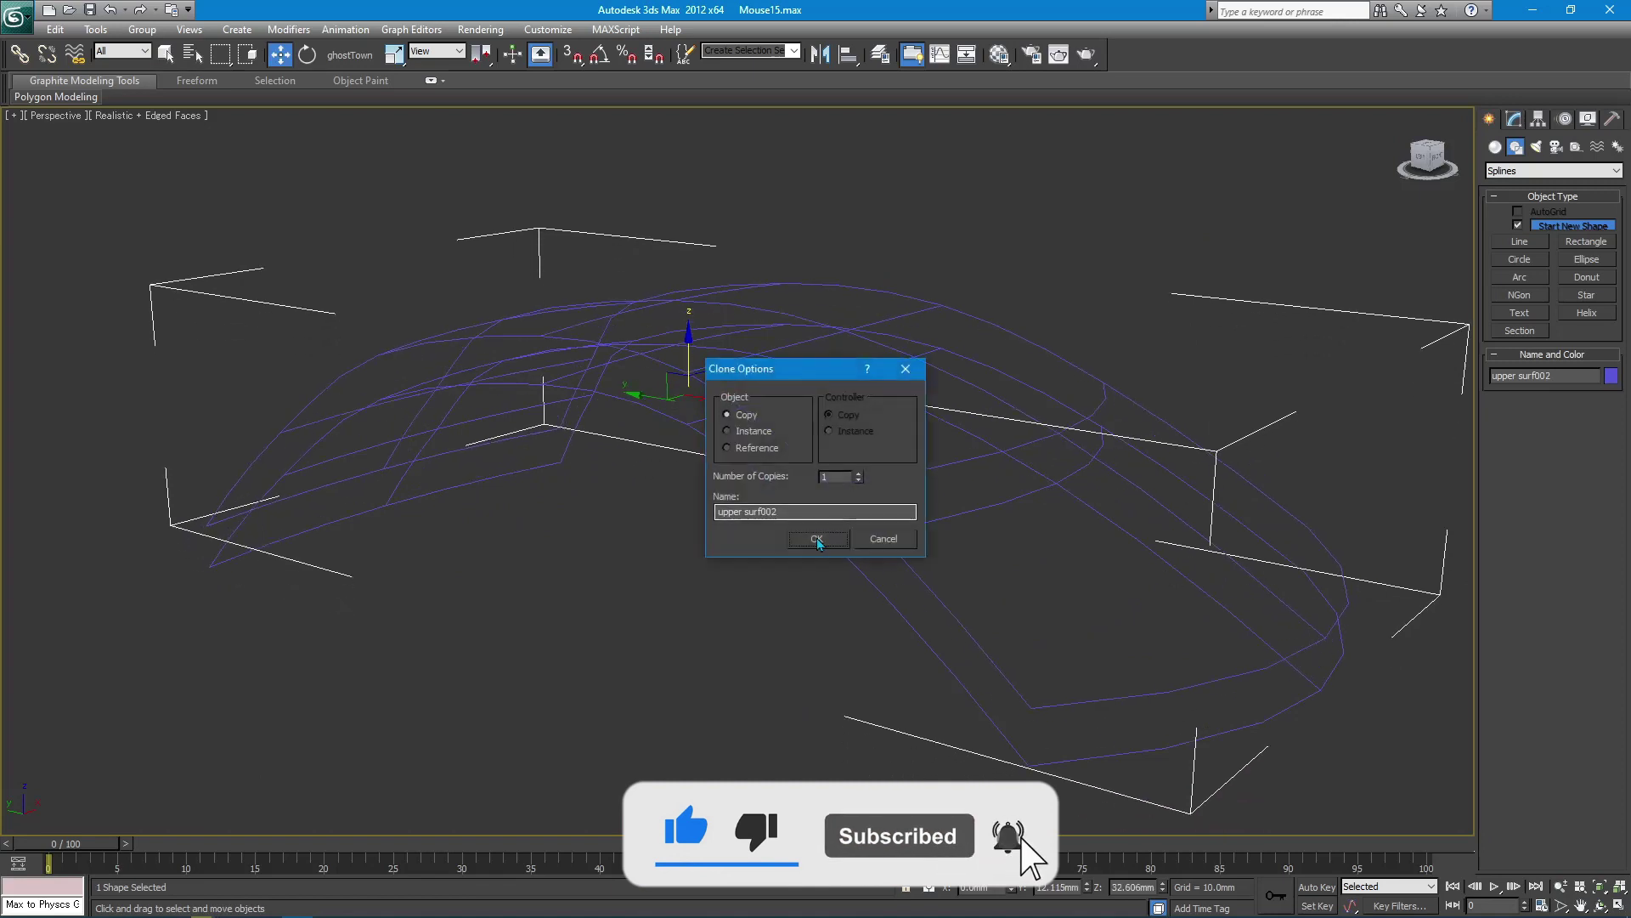
pyautogui.click(820, 538)
pyautogui.hotkey('alt', 'a')
pyautogui.click(800, 510)
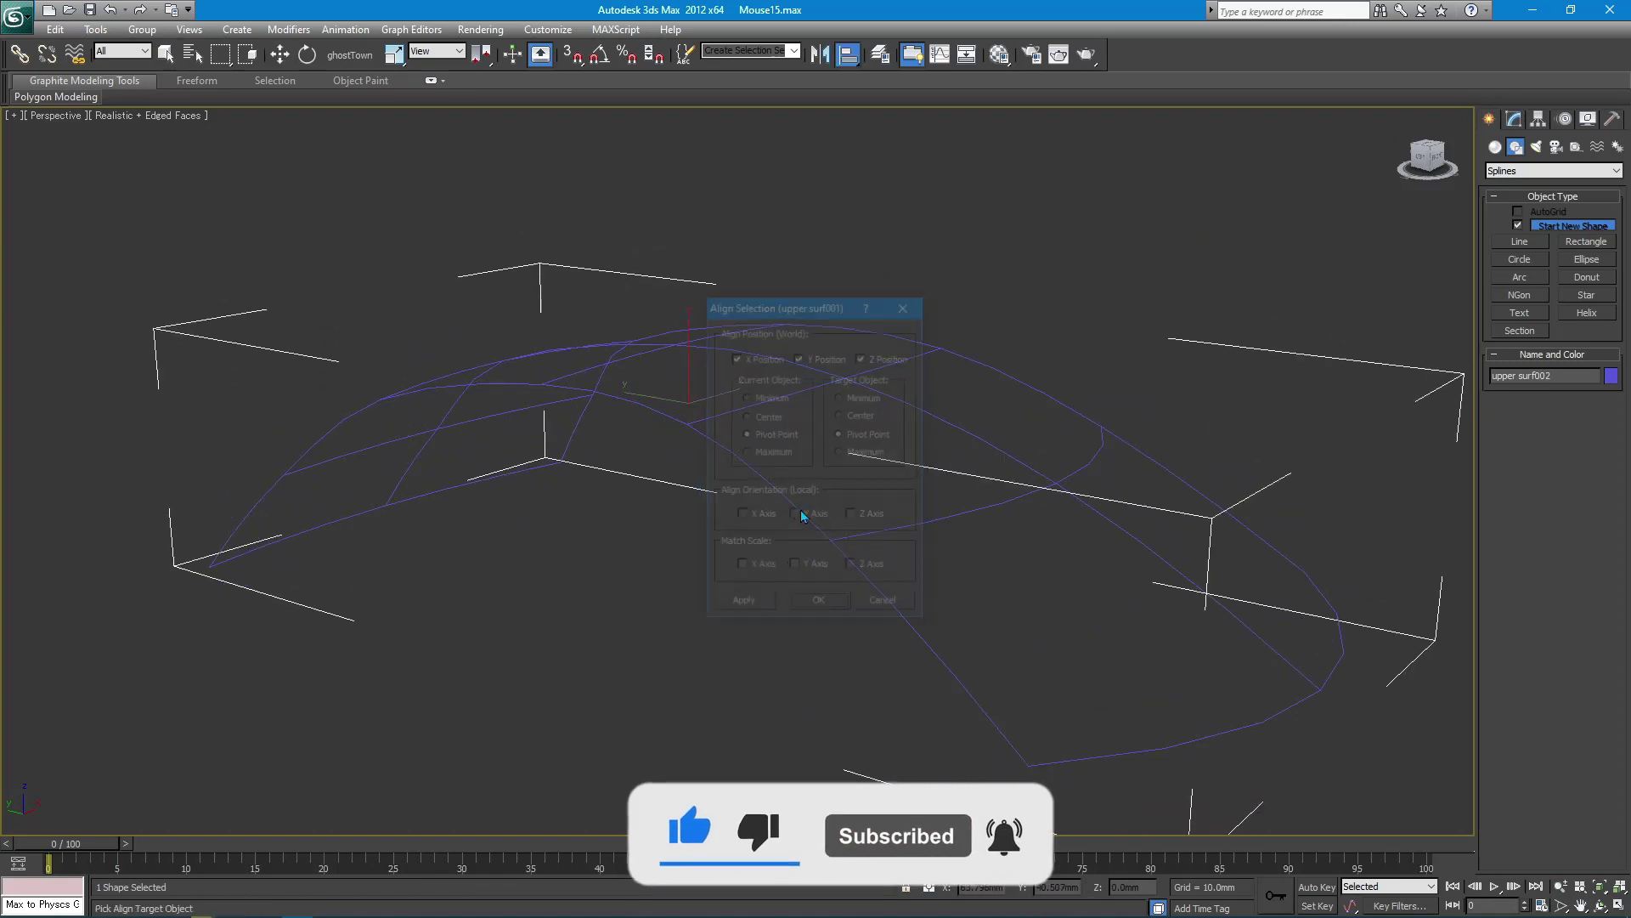
pyautogui.click(824, 604)
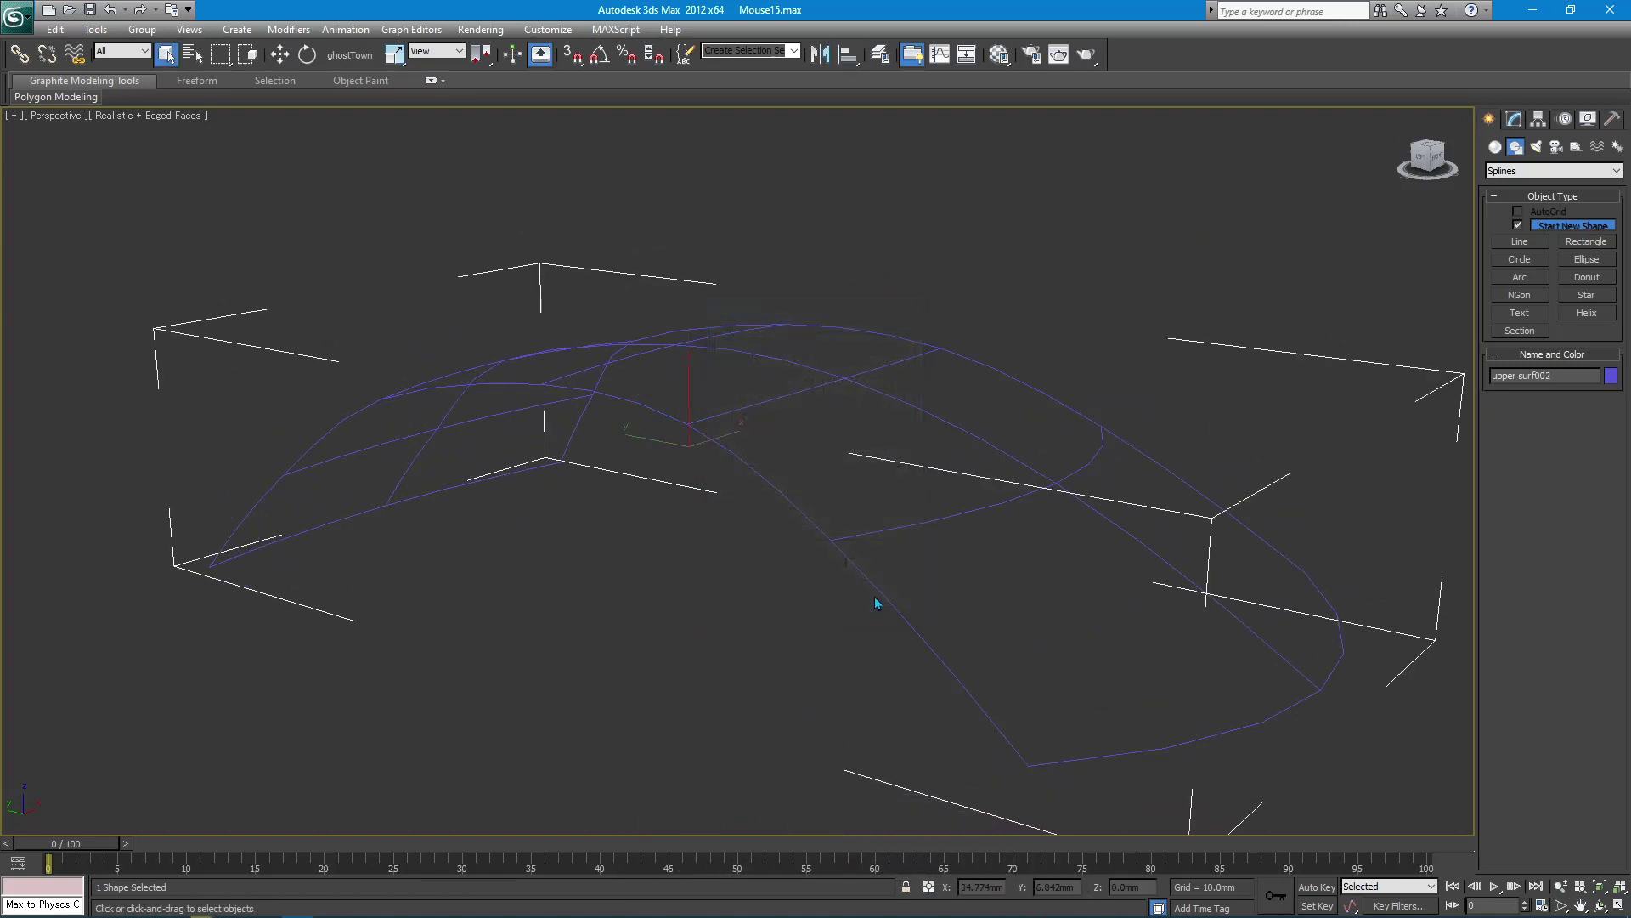
pyautogui.click(1515, 120)
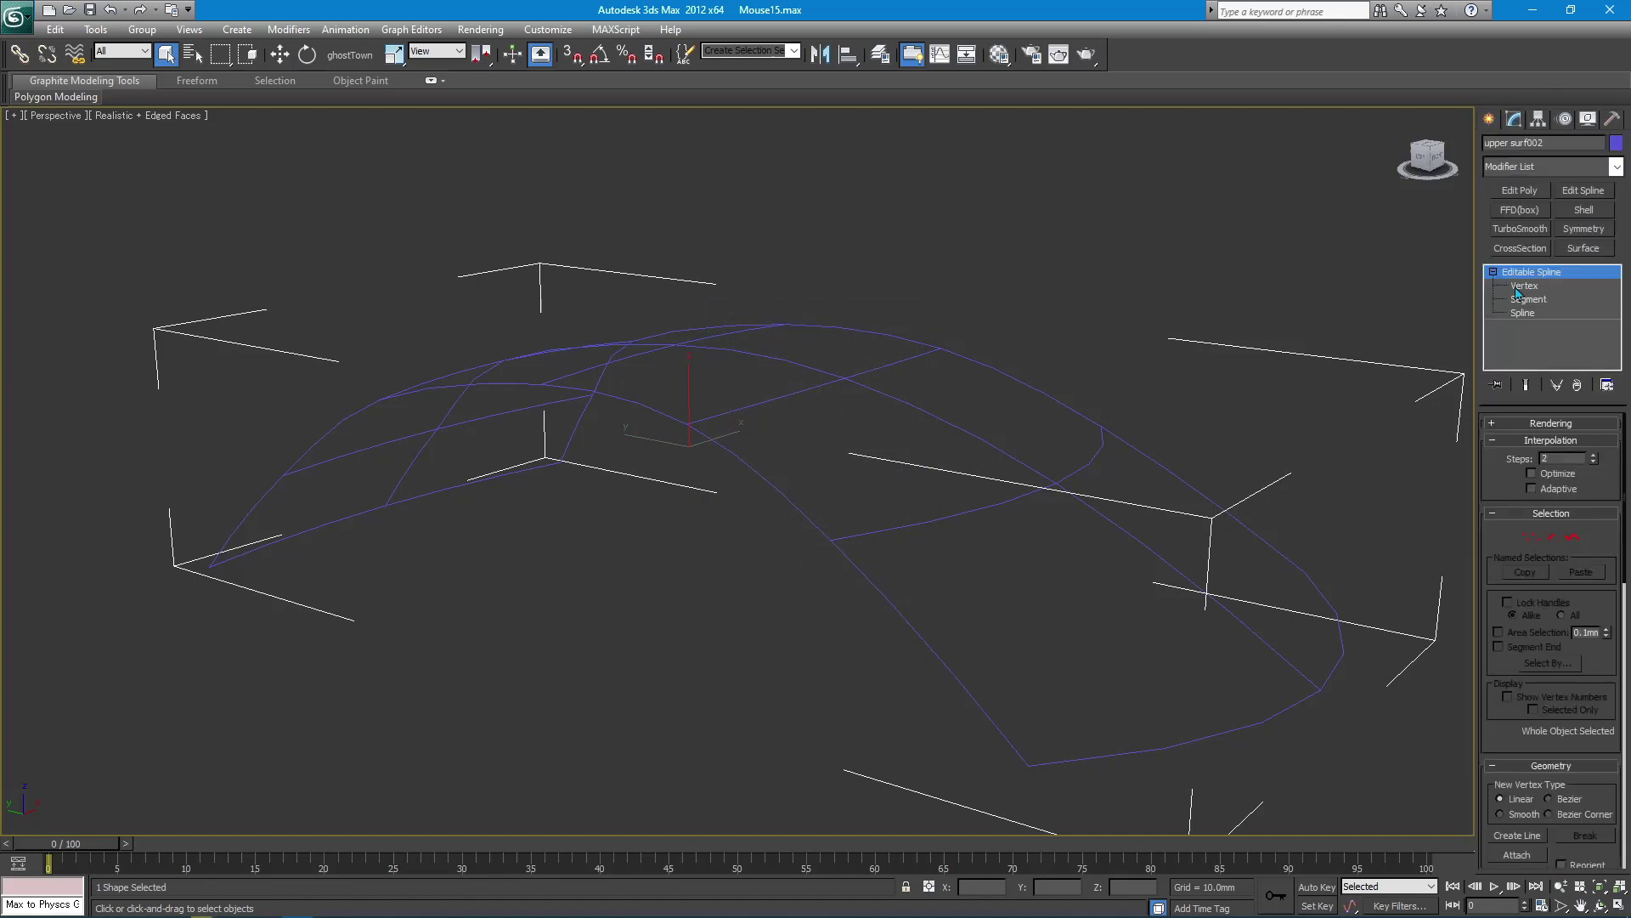
# - In Left view, change the copied cage's vertices to Bezier type
pyautogui.click(1523, 286)
pyautogui.click(1412, 160)
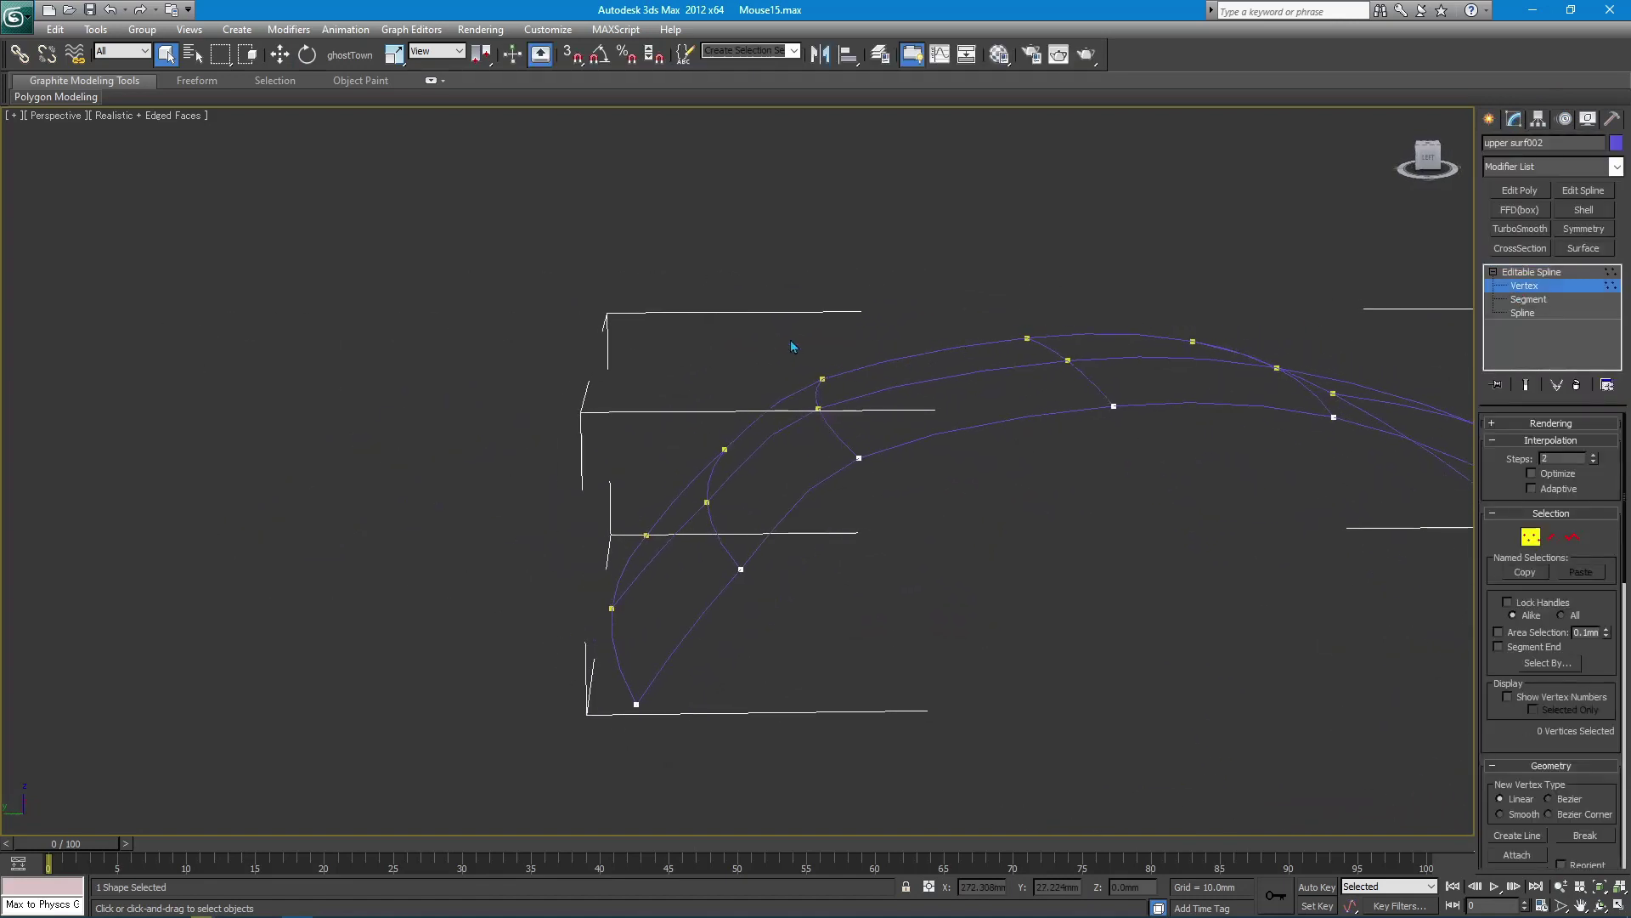
pyautogui.rightClick(935, 517)
pyautogui.click(870, 420)
pyautogui.click(822, 412)
pyautogui.rightClick(868, 406)
pyautogui.click(828, 342)
pyautogui.click(967, 390)
# - Orbit and zoom the Perspective view to frame the whole arched cage
pyautogui.keyDown('alt'); pyautogui.moveTo(967, 390); pyautogui.dragTo(1439, 276, button='middle'); pyautogui.keyUp('alt')
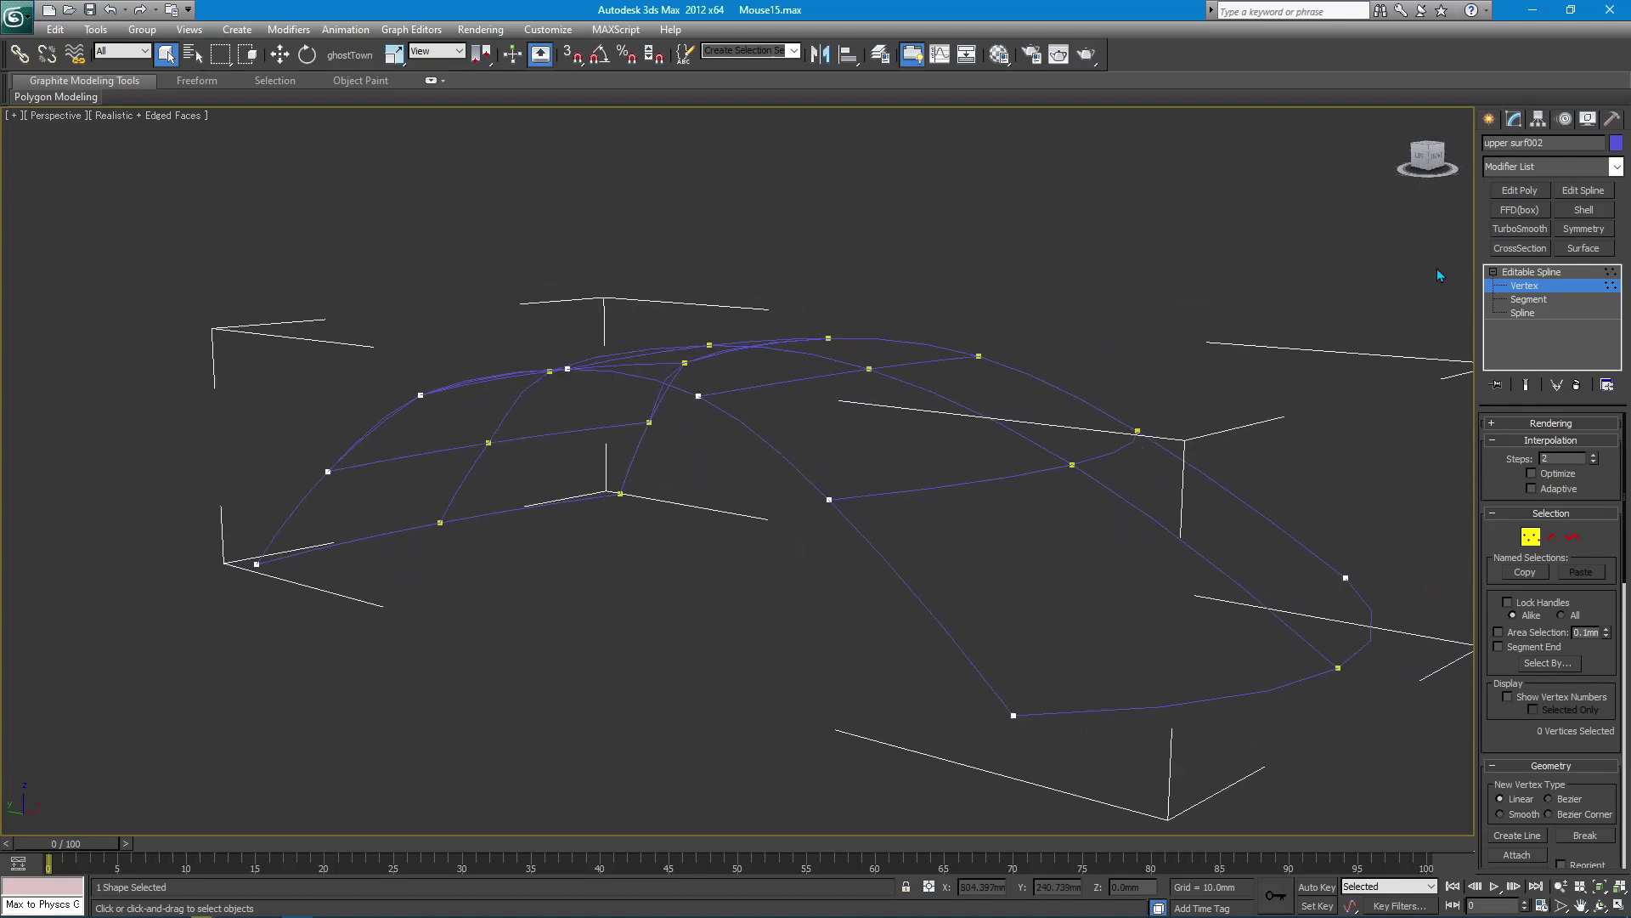
pyautogui.click(1489, 119)
pyautogui.keyDown('alt'); pyautogui.moveTo(921, 420); pyautogui.dragTo(957, 460, button='middle'); pyautogui.keyUp('alt')
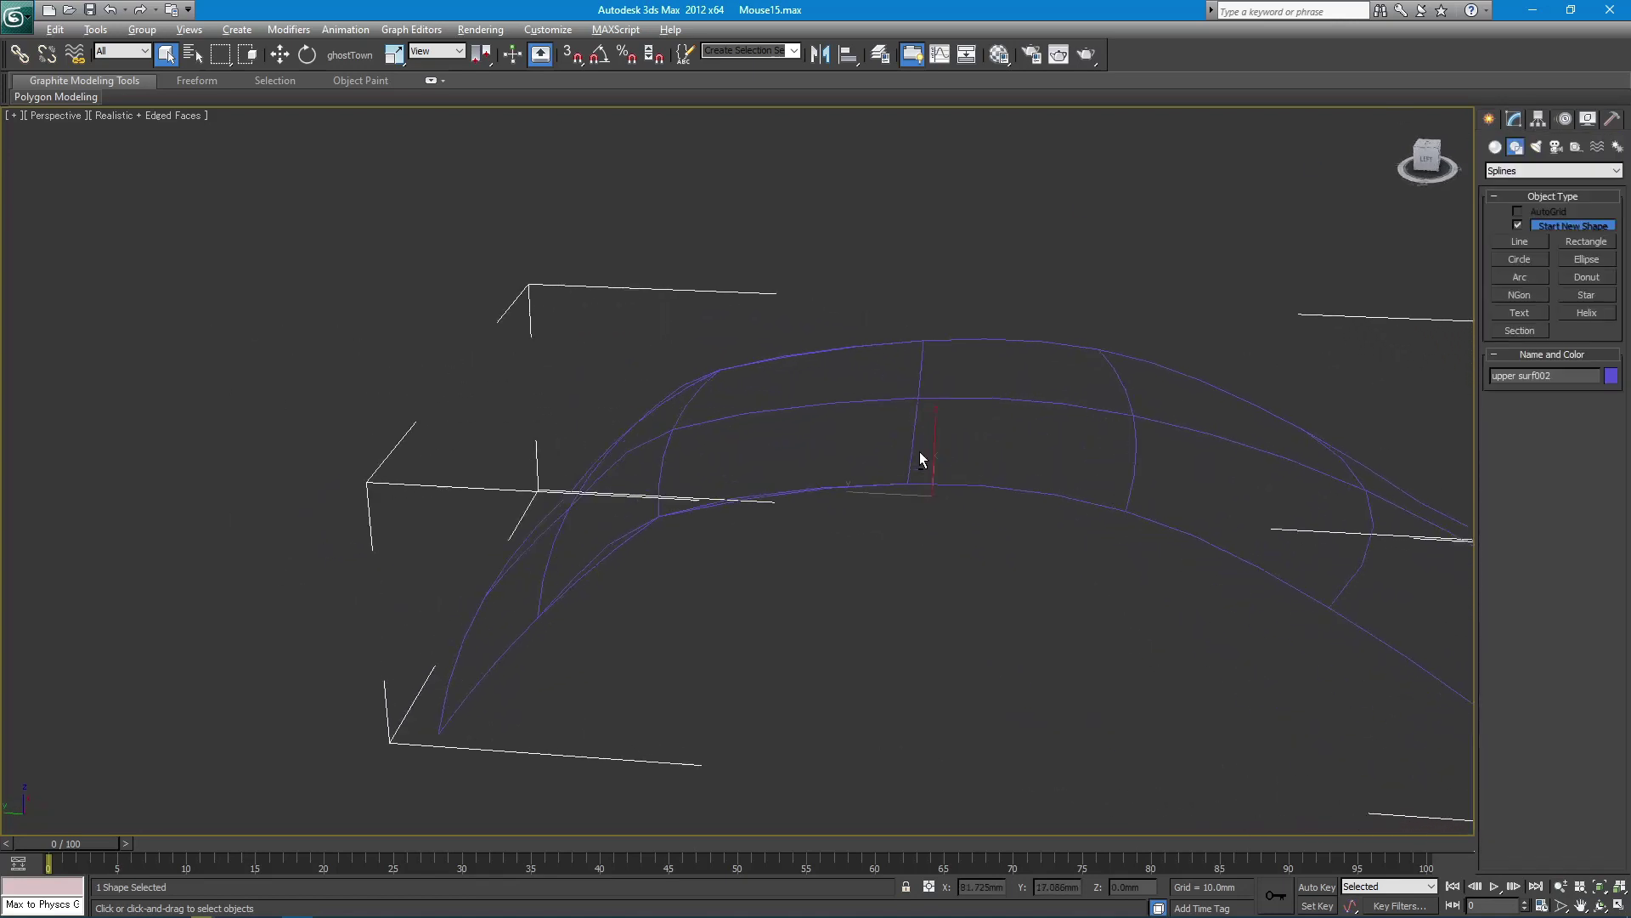
pyautogui.scroll(3, 856, 397)
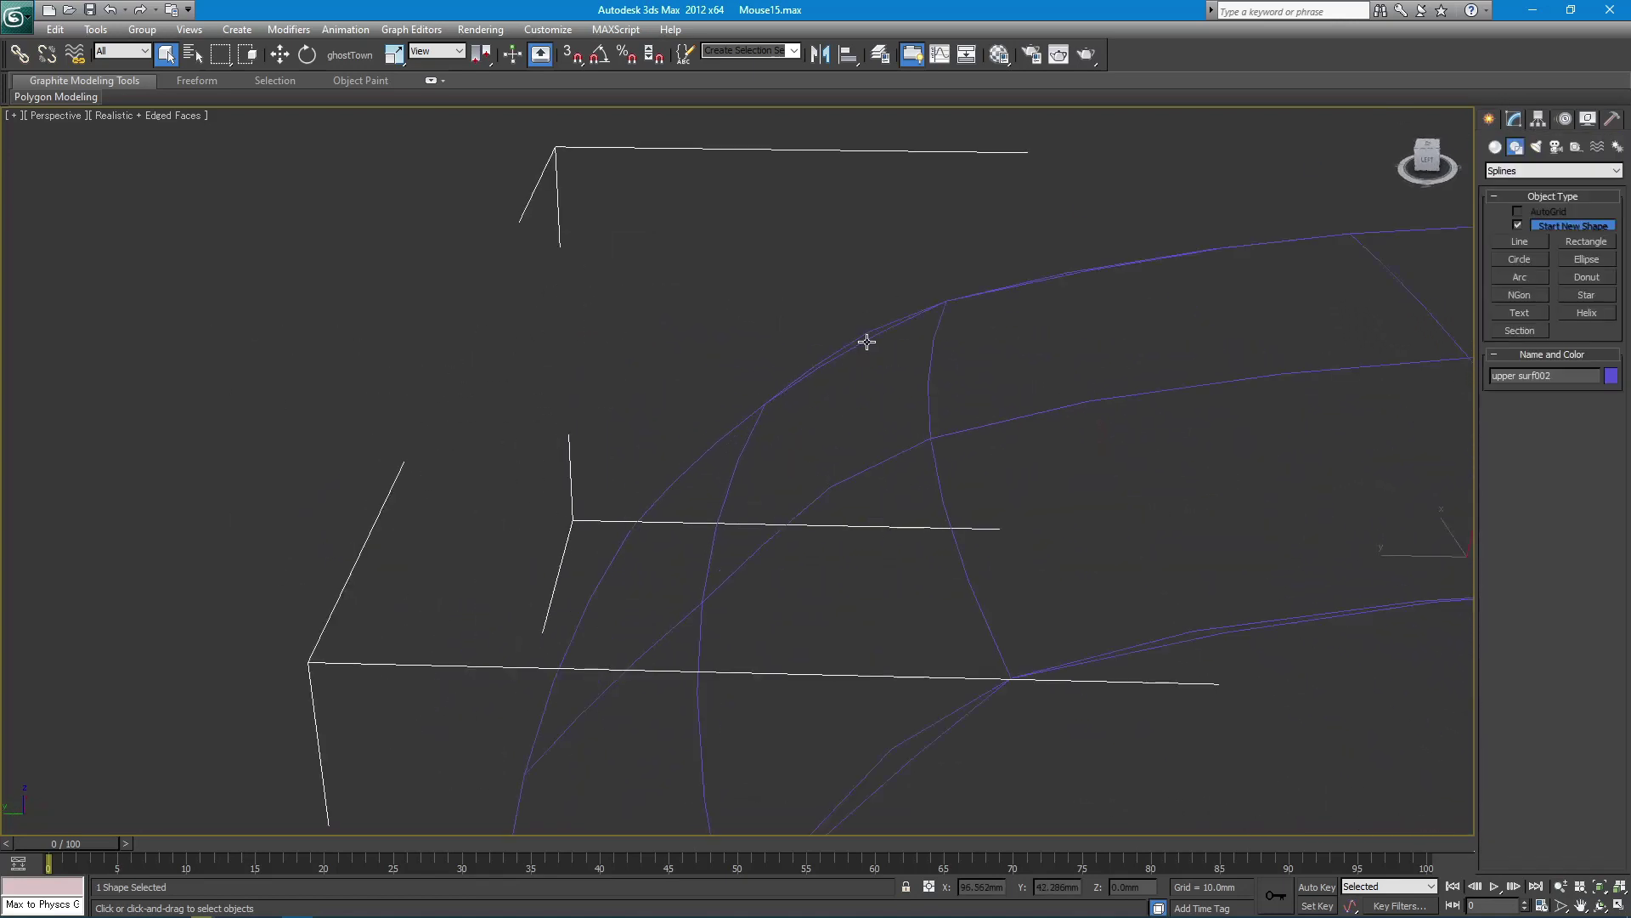
pyautogui.scroll(-3, 870, 349)
pyautogui.scroll(-3, 879, 382)
# - Copy upper surf001 as a new upper surf002 and align it onto the original
pyautogui.click(806, 480)
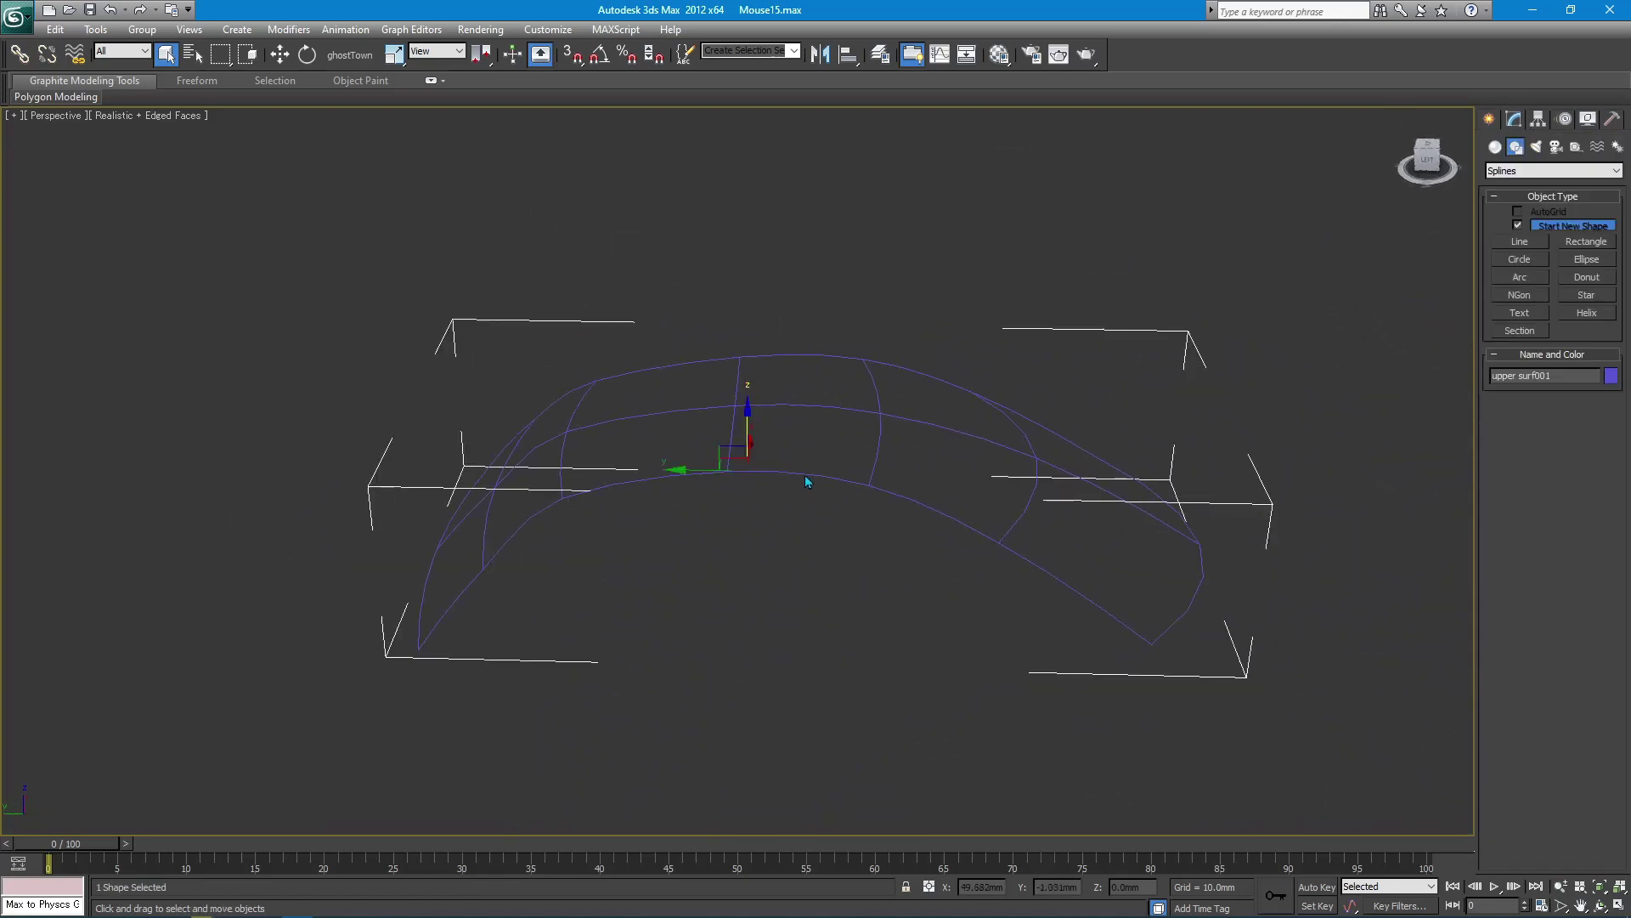
pyautogui.press('w')
pyautogui.keyDown('shift'); pyautogui.moveTo(747, 421); pyautogui.dragTo(752, 382); pyautogui.keyUp('shift')
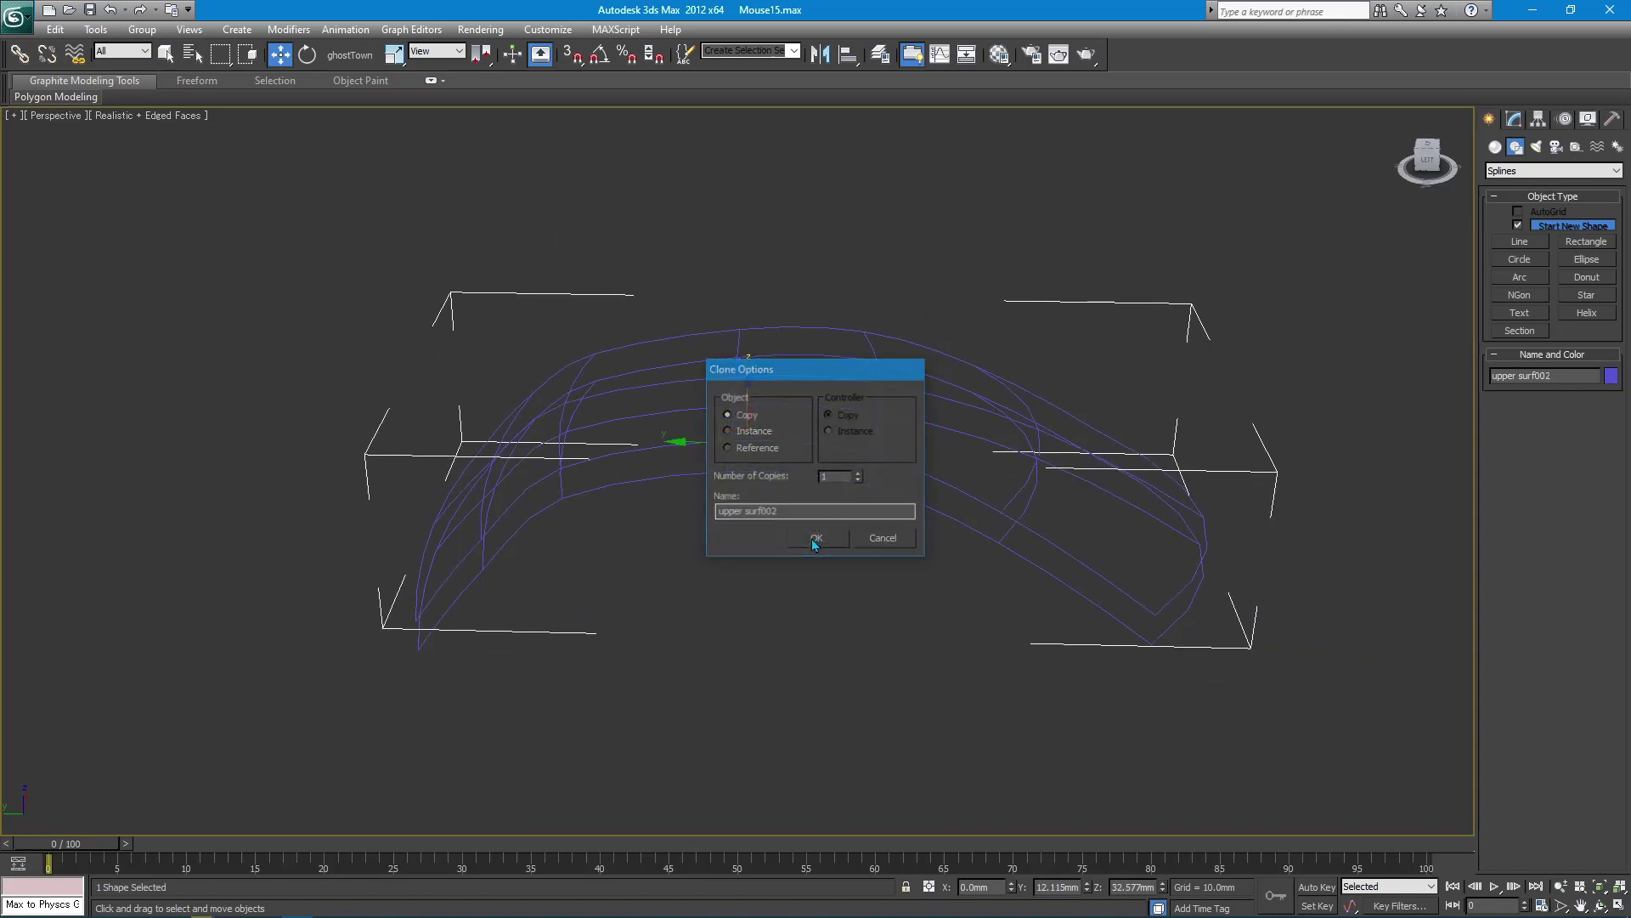
pyautogui.click(813, 538)
pyautogui.hotkey('alt', 'a')
pyautogui.click(816, 480)
pyautogui.click(821, 604)
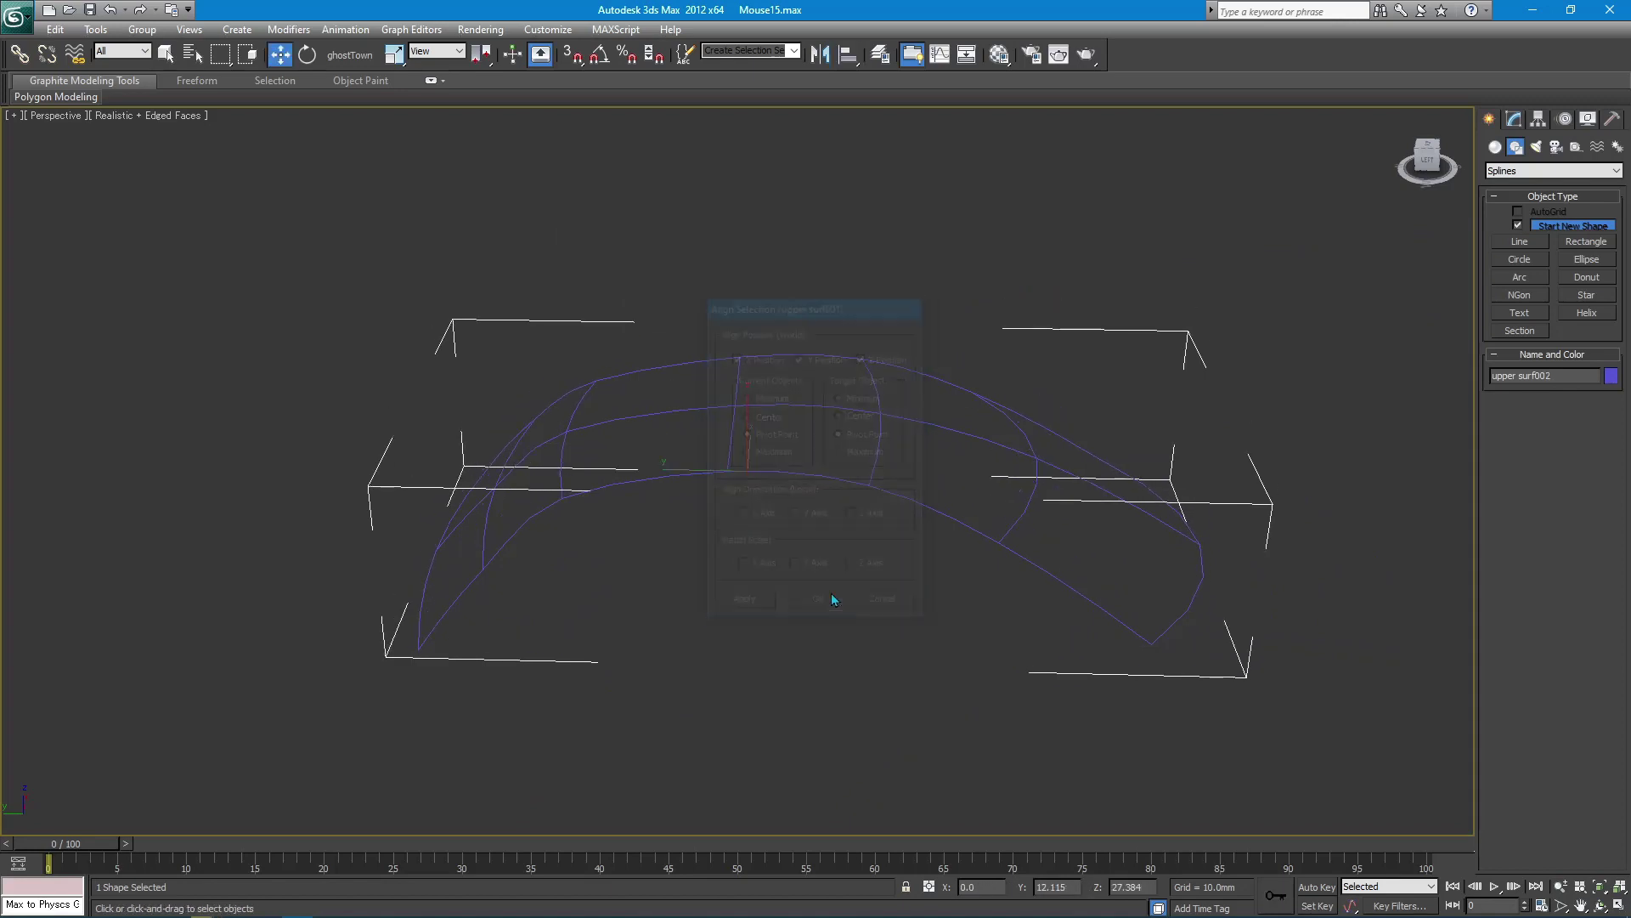
# - Hide the upper surf002 backup clone
pyautogui.rightClick(823, 456)
pyautogui.click(870, 424)
pyautogui.keyDown('alt'); pyautogui.moveTo(772, 481); pyautogui.dragTo(754, 461, button='middle'); pyautogui.keyUp('alt')
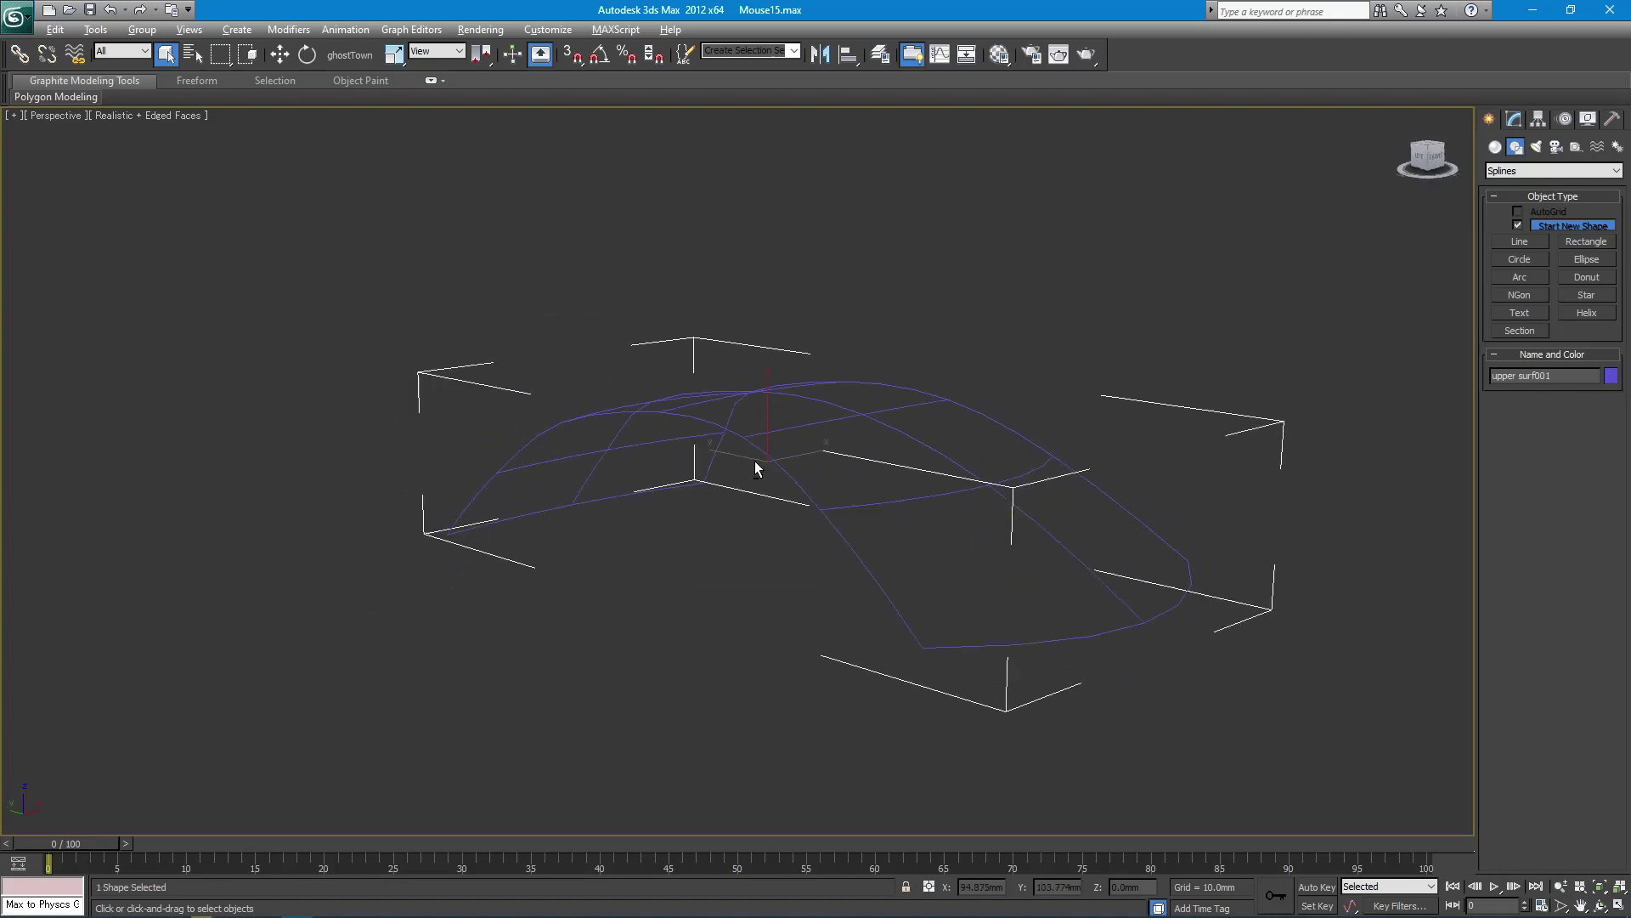
pyautogui.click(1513, 121)
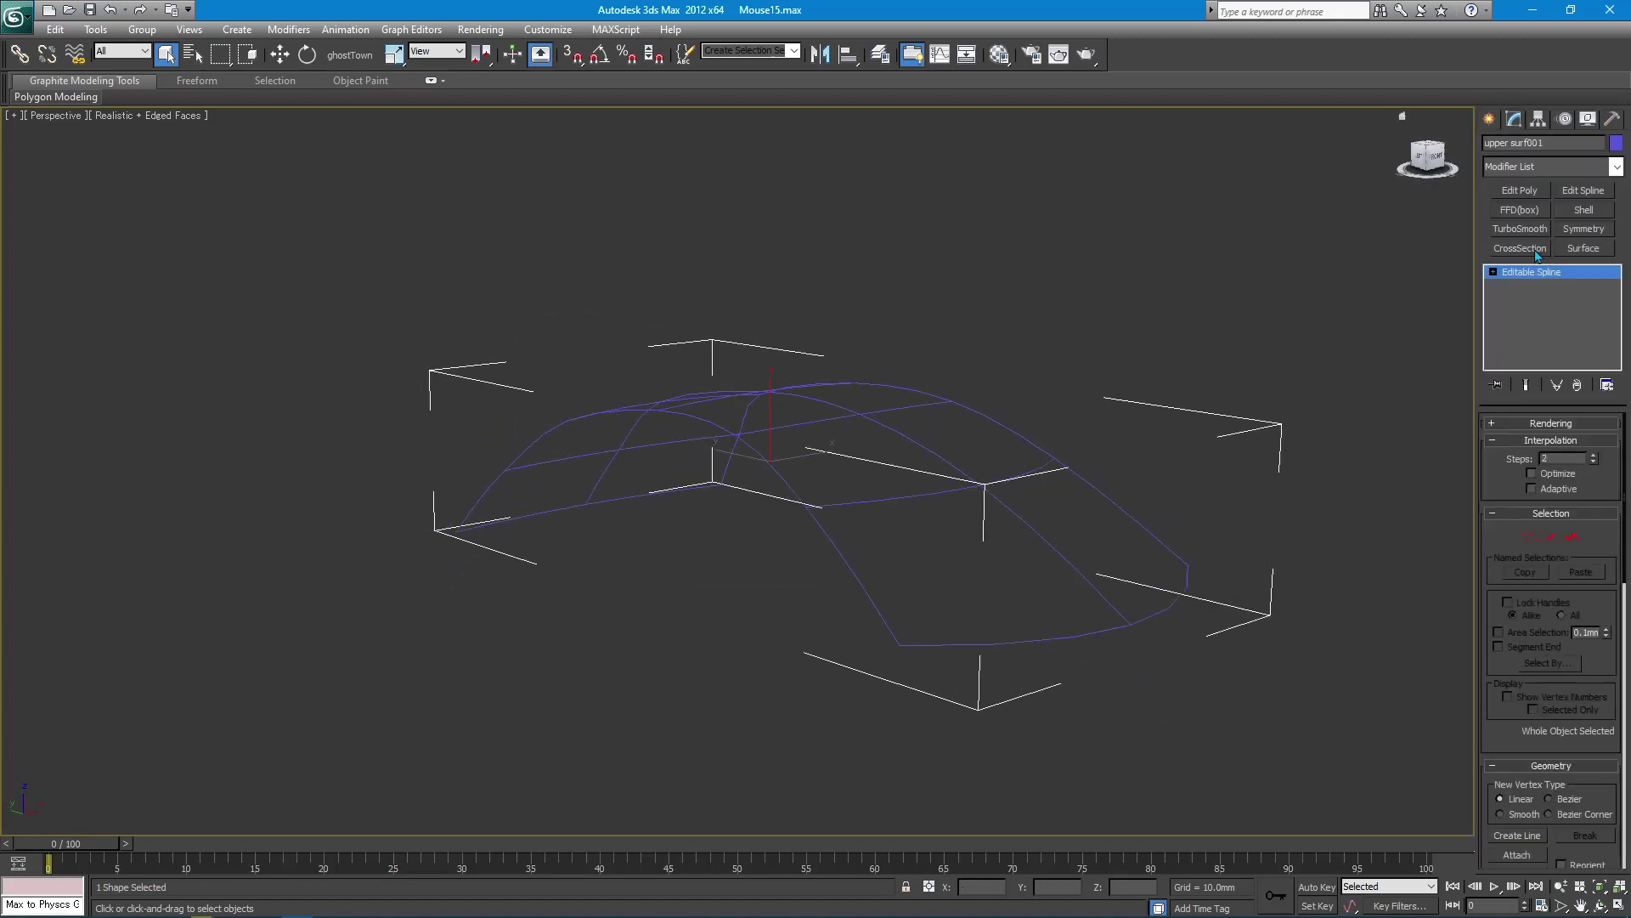
# - Add a Surface modifier to upper surf001 and convert it to Editable Poly
pyautogui.click(1583, 248)
pyautogui.rightClick(999, 432)
pyautogui.moveTo(892, 561)
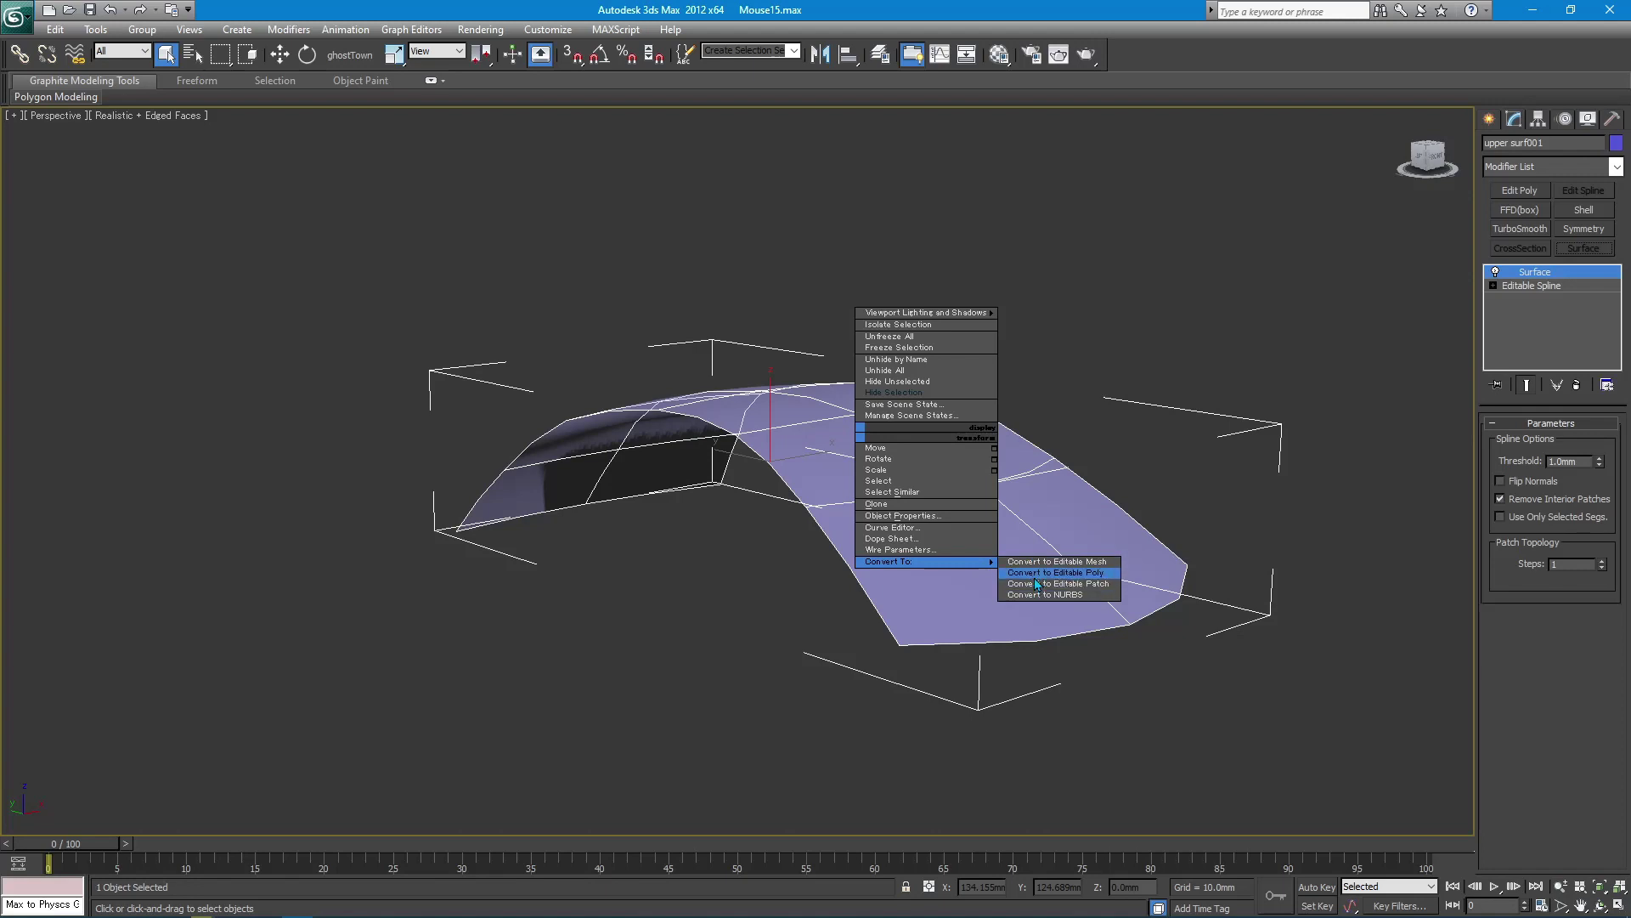
pyautogui.click(1035, 577)
pyautogui.scroll(3, 852, 368)
pyautogui.press('alt')
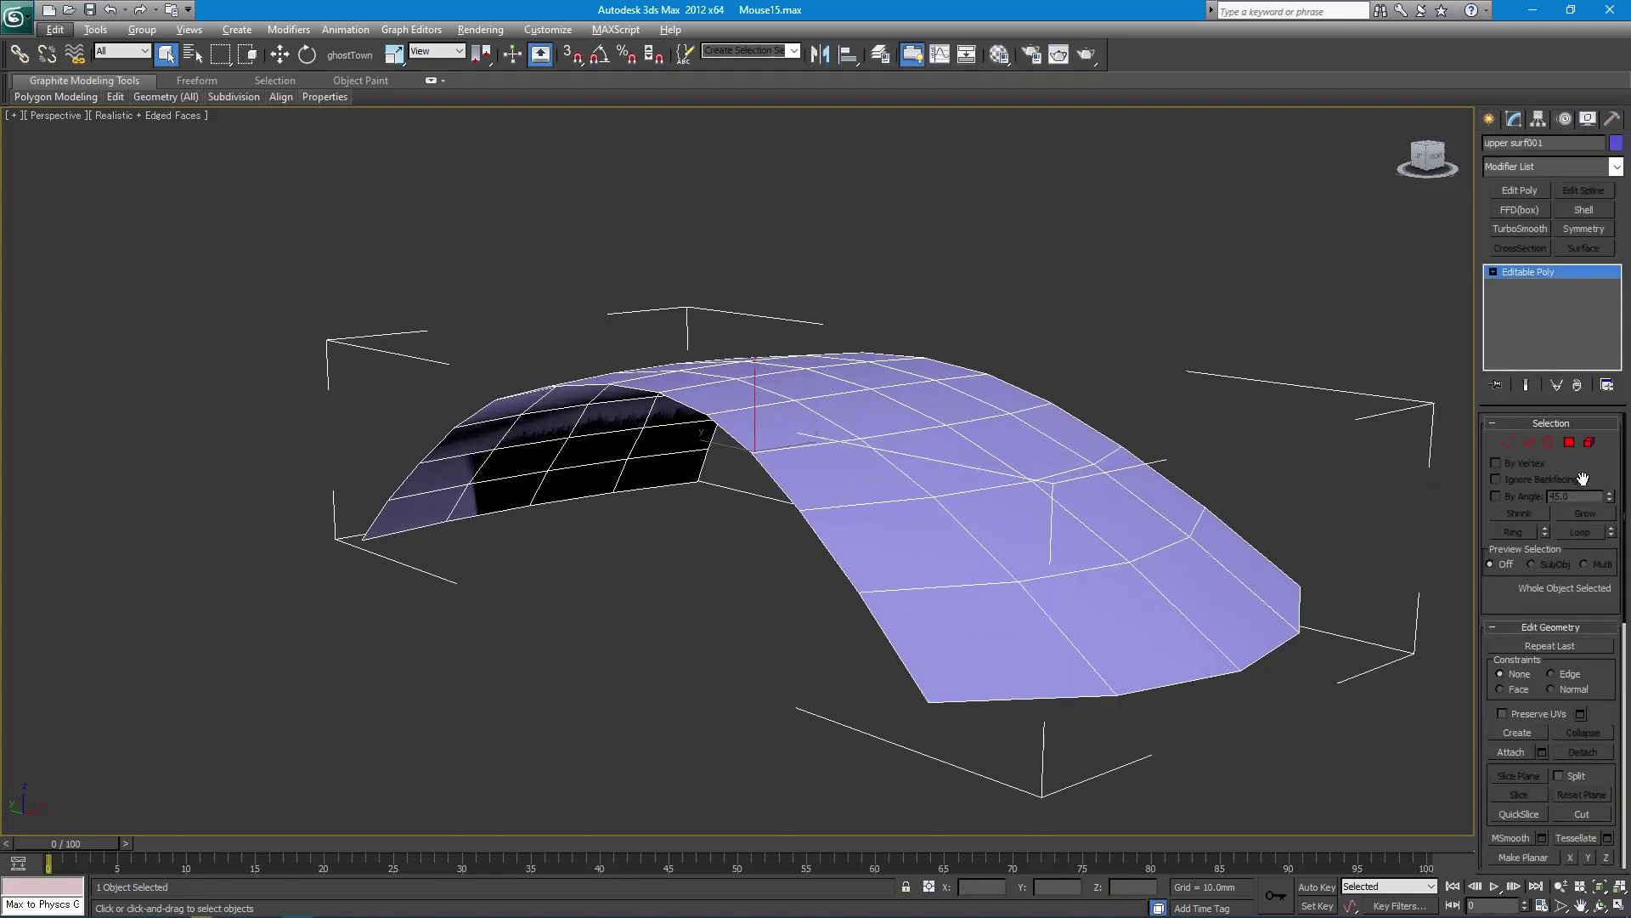
# - Select the whole shell in Element mode and flip its normals
pyautogui.click(1589, 443)
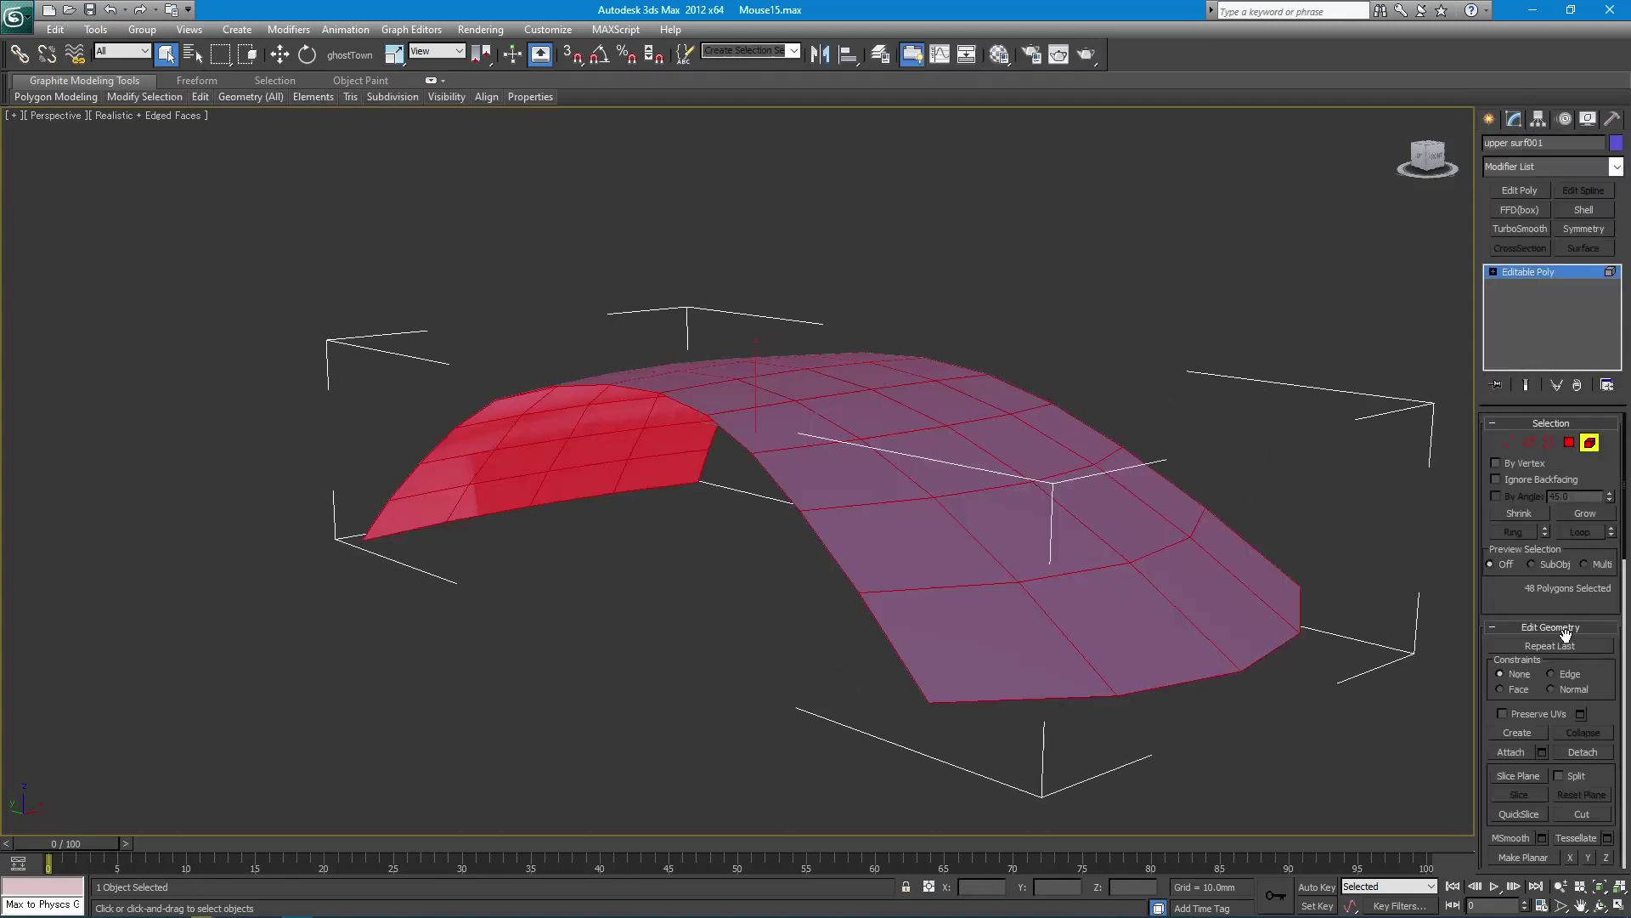
pyautogui.click(1563, 627)
pyautogui.click(1583, 665)
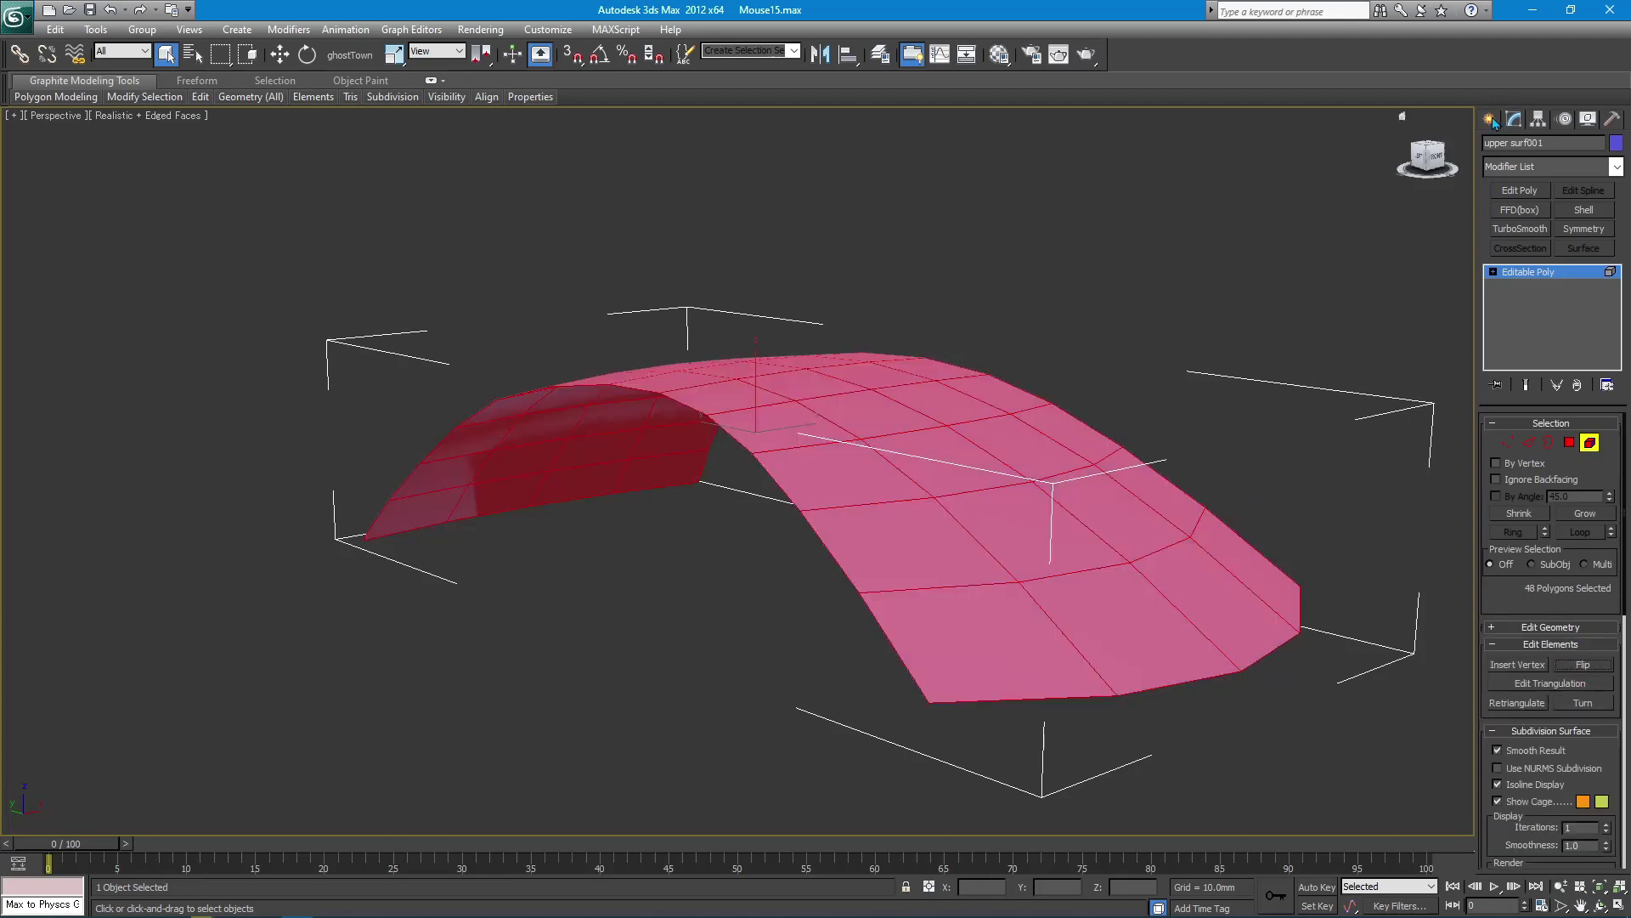
pyautogui.click(1492, 121)
pyautogui.click(1516, 147)
pyautogui.rightClick(1069, 403)
# - Unhide all parts, then hide the shaded shells and side plane to isolate the spline cages
pyautogui.click(1122, 348)
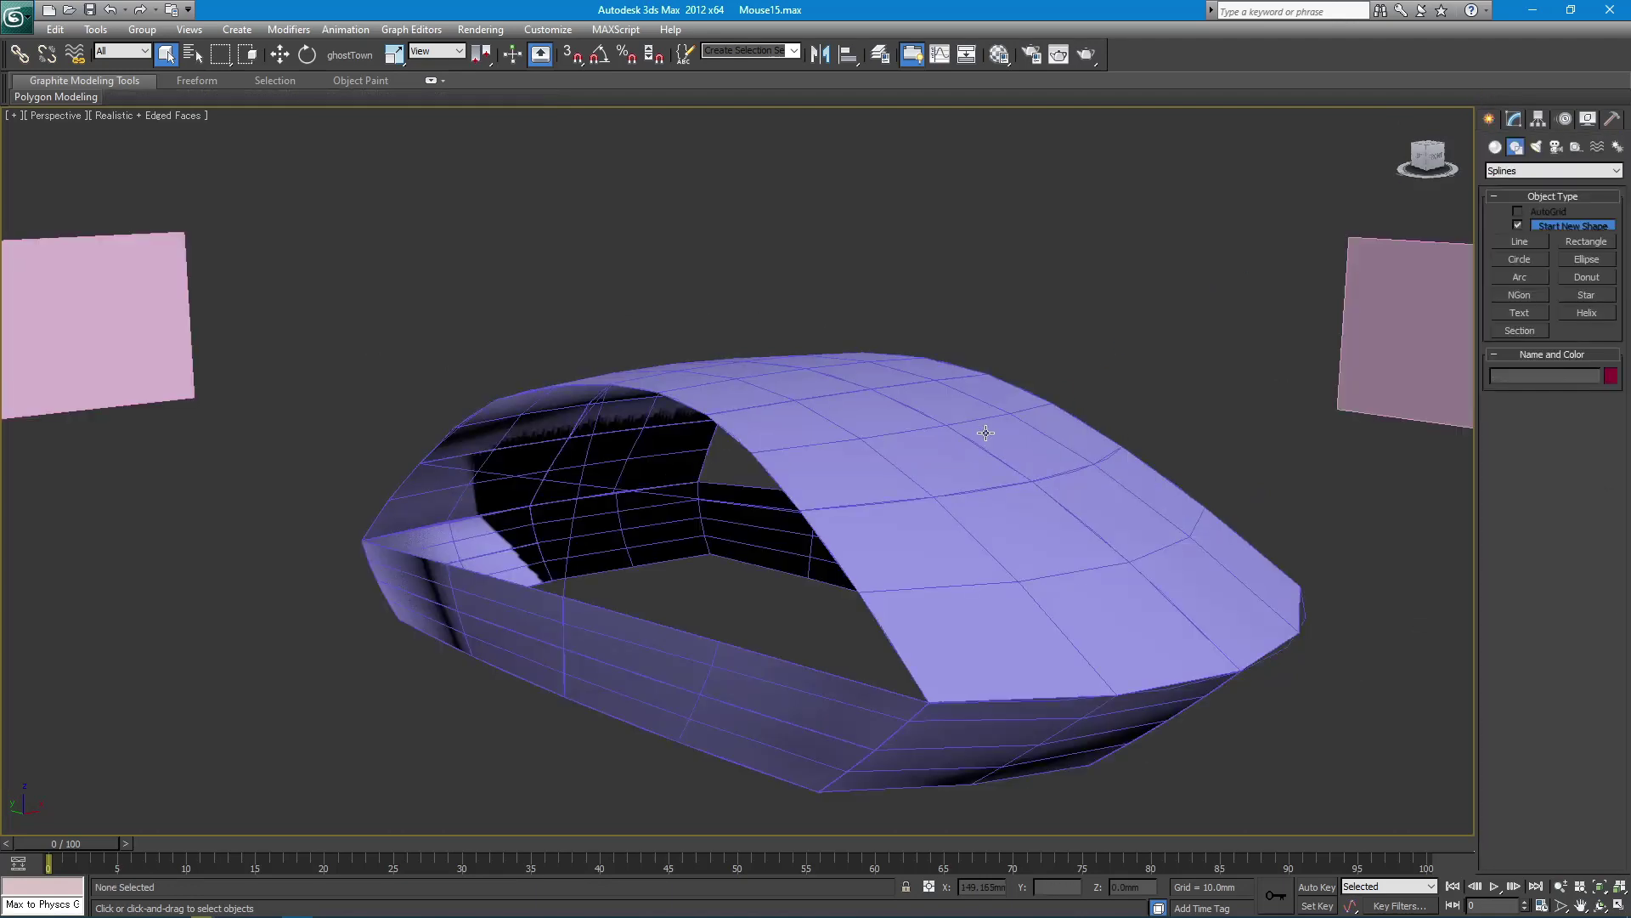
pyautogui.keyDown('alt'); pyautogui.moveTo(986, 432); pyautogui.dragTo(917, 412, button='middle'); pyautogui.keyUp('alt')
pyautogui.scroll(3, 841, 437)
pyautogui.click(841, 438)
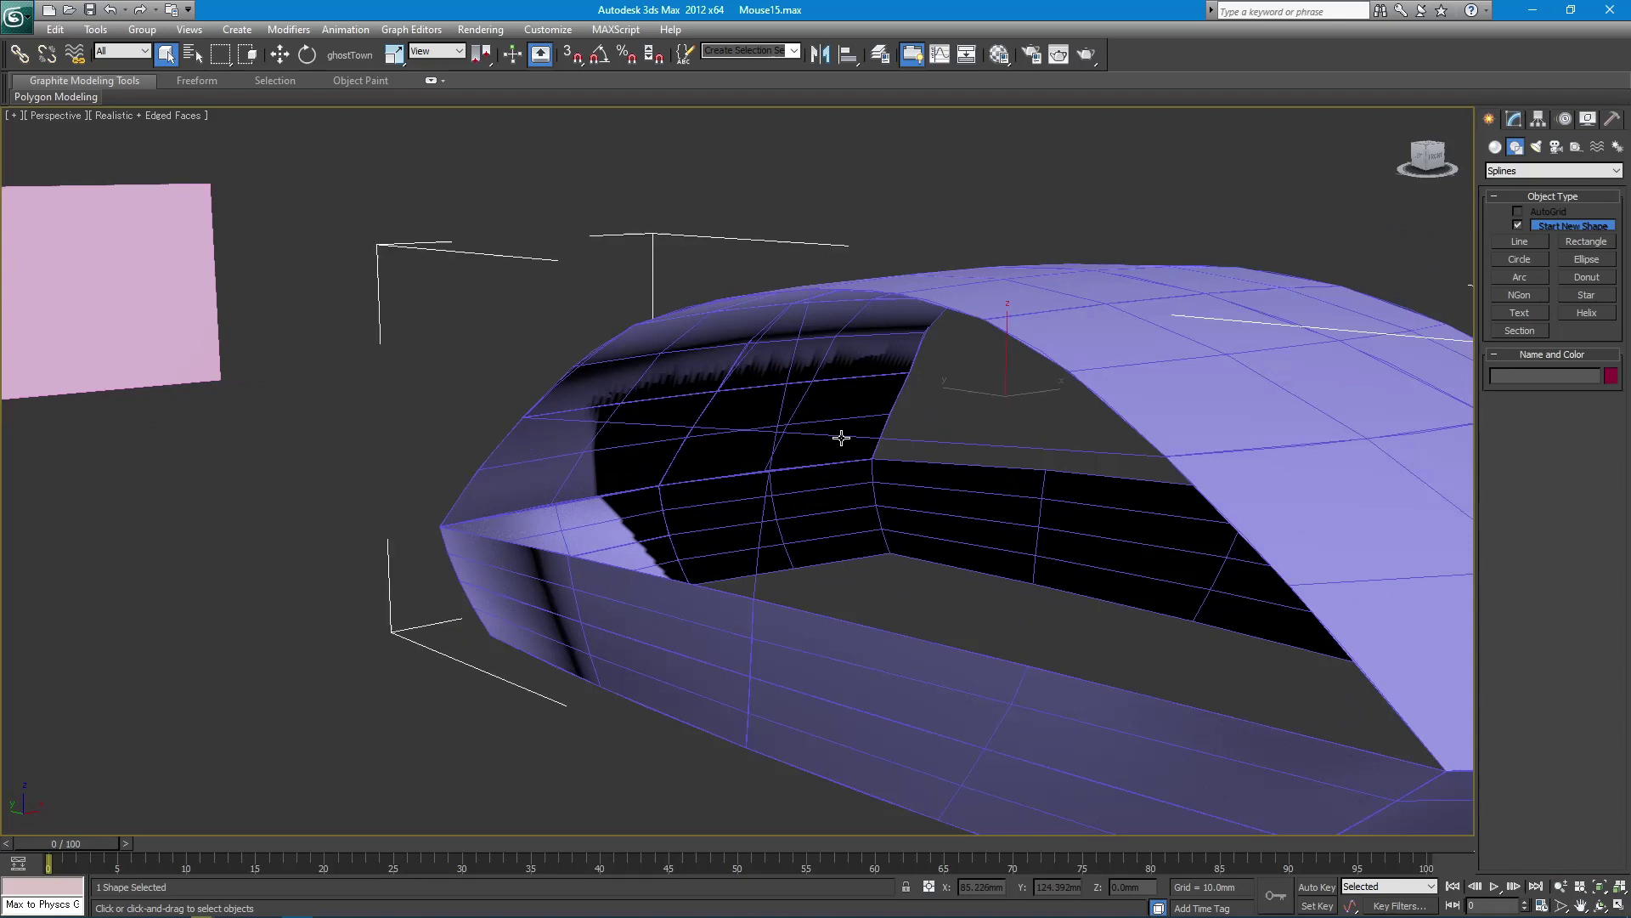
pyautogui.rightClick(841, 438)
pyautogui.click(901, 391)
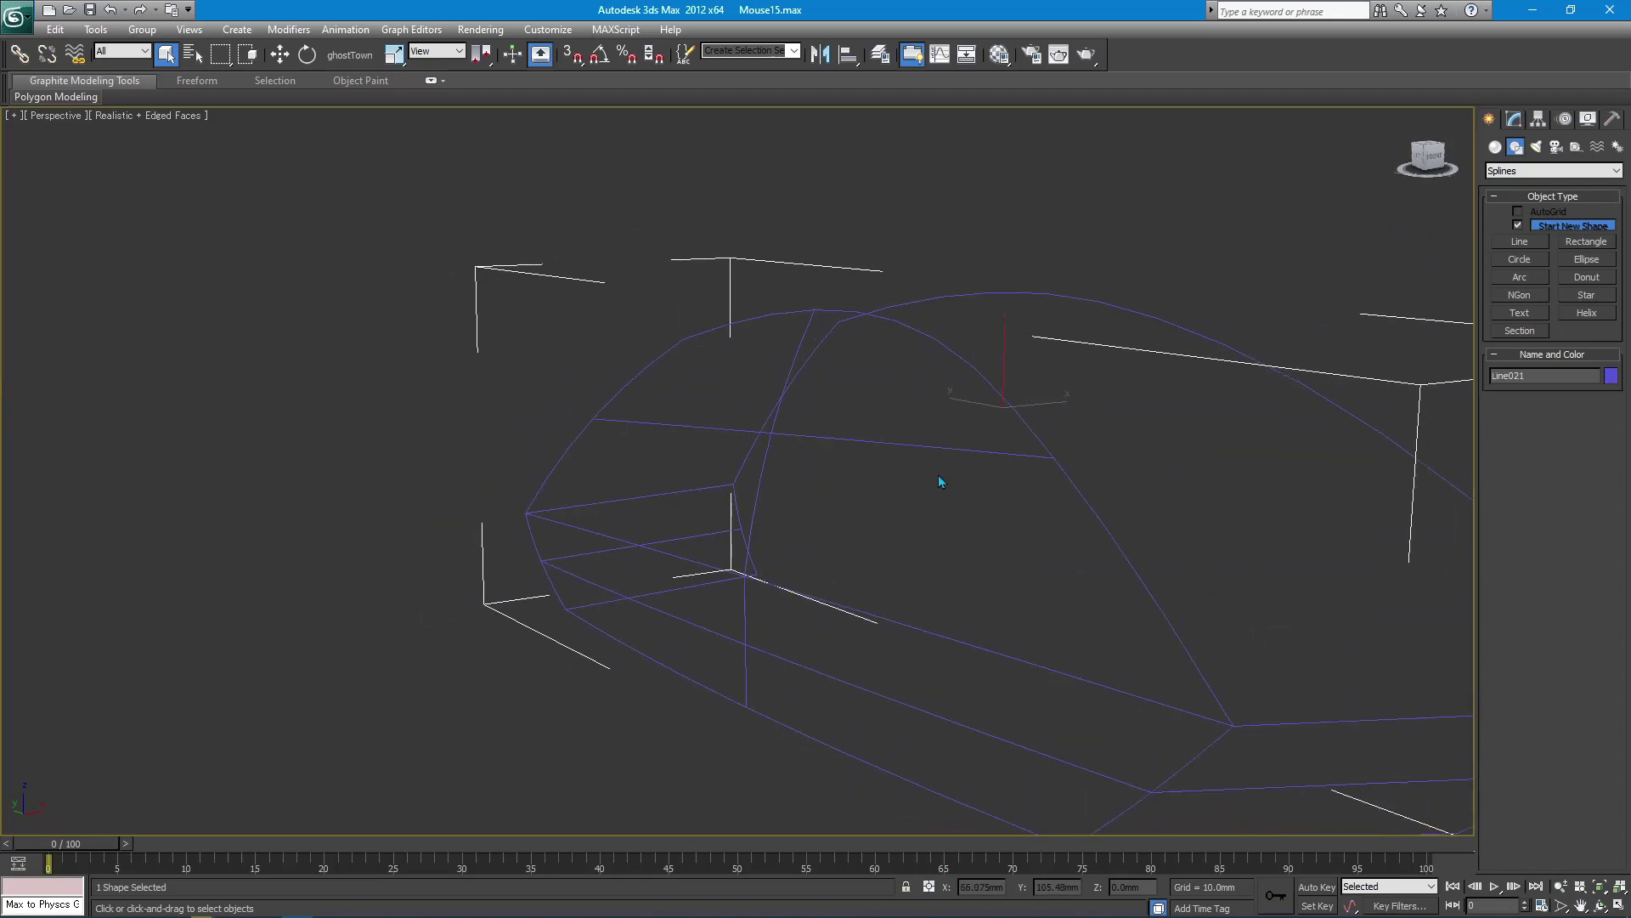
pyautogui.moveTo(938, 482); pyautogui.dragTo(813, 478, button='middle')
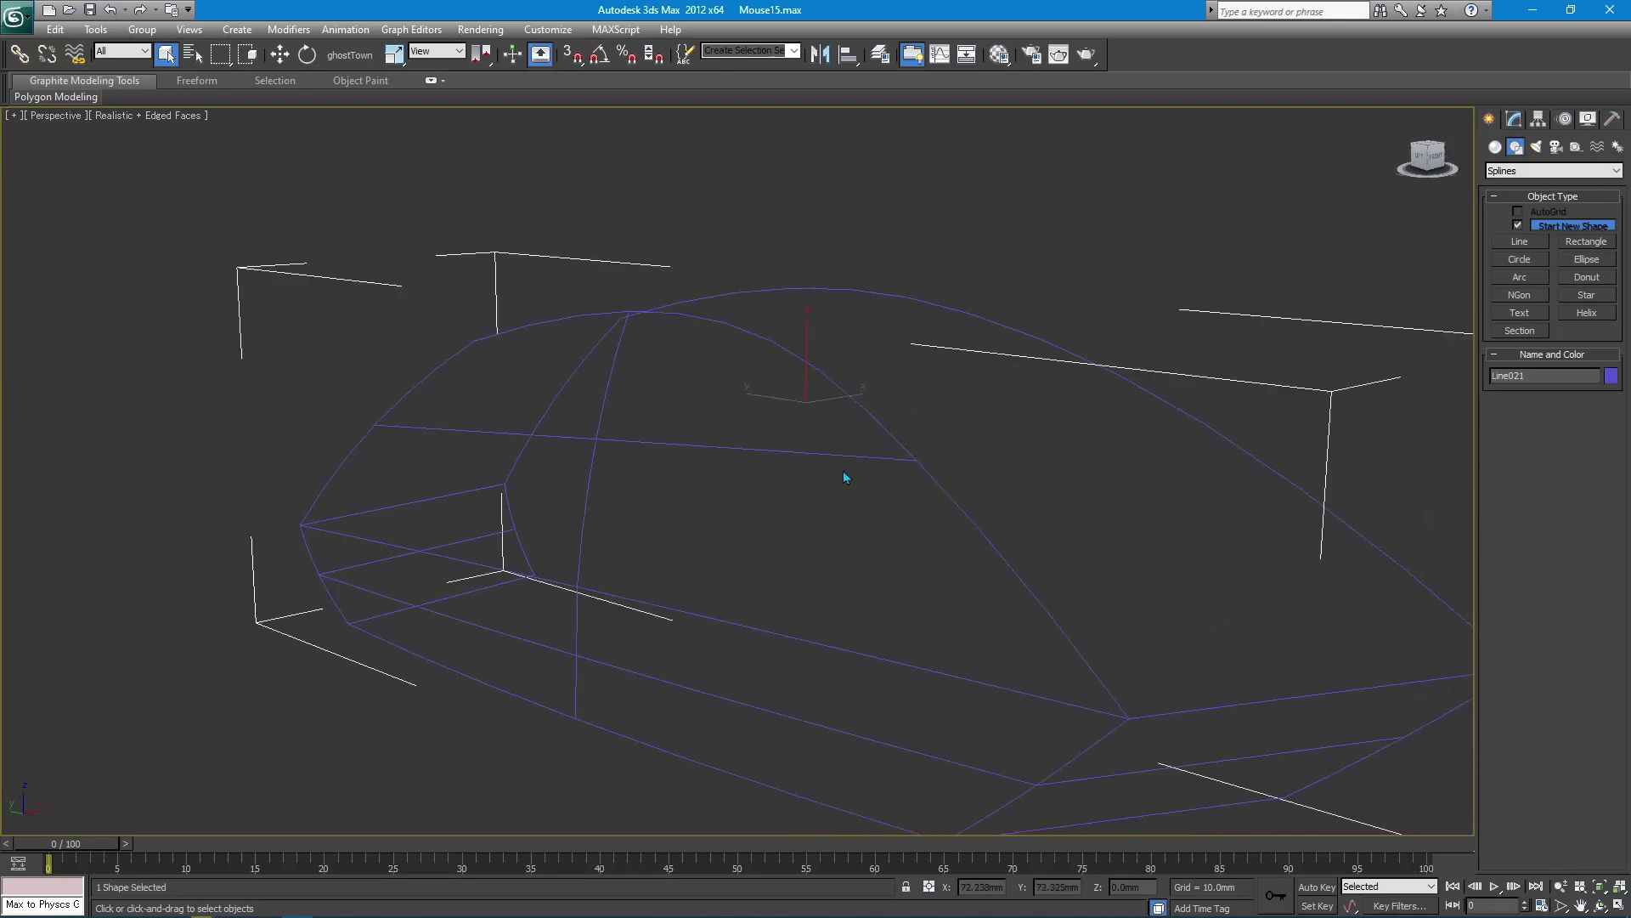
# - Clone the front spline cage as Line024 and align it onto the original
pyautogui.press('w')
pyautogui.keyDown('shift'); pyautogui.moveTo(806, 365); pyautogui.dragTo(807, 327); pyautogui.keyUp('shift')
pyautogui.click(793, 533)
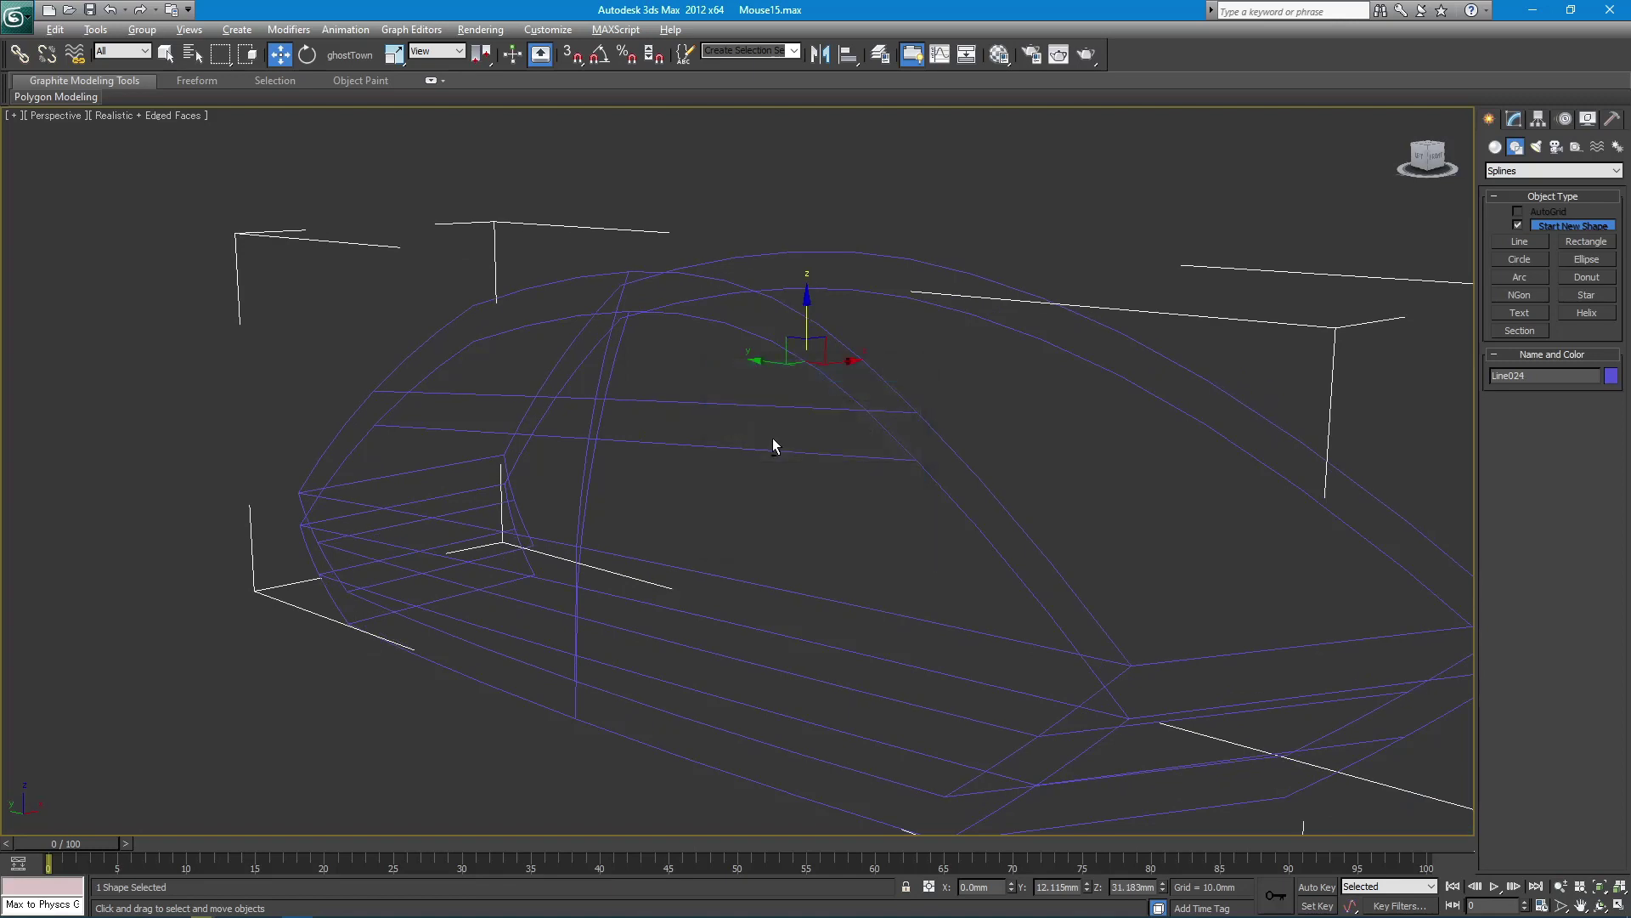
pyautogui.hotkey('alt', 'a')
pyautogui.click(781, 452)
pyautogui.click(743, 610)
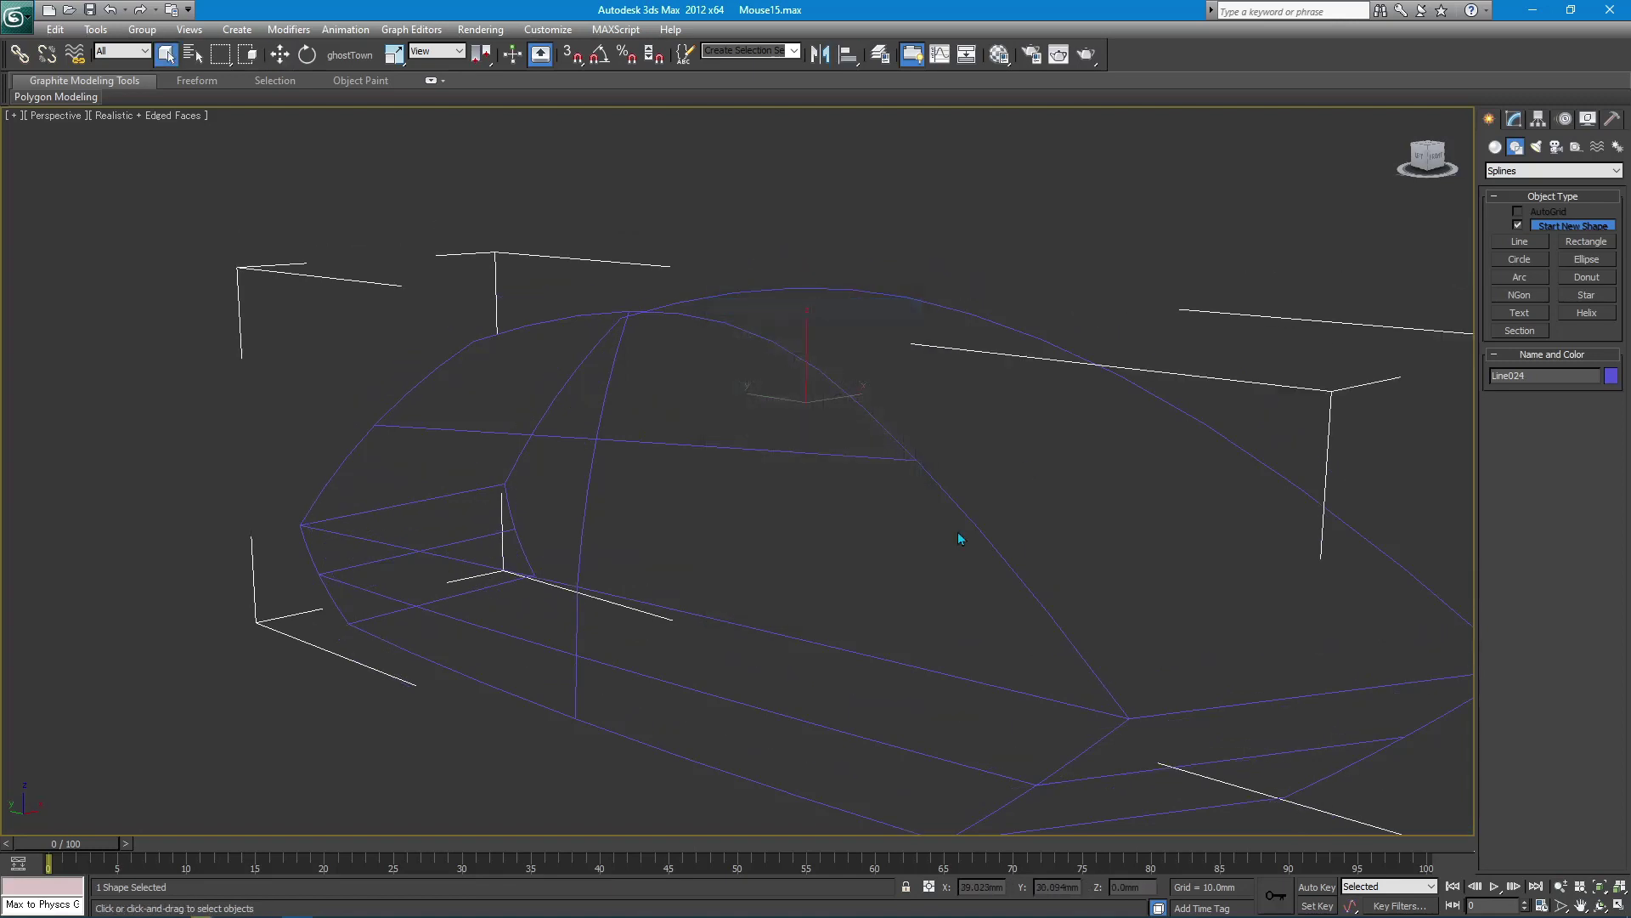
pyautogui.click(1517, 120)
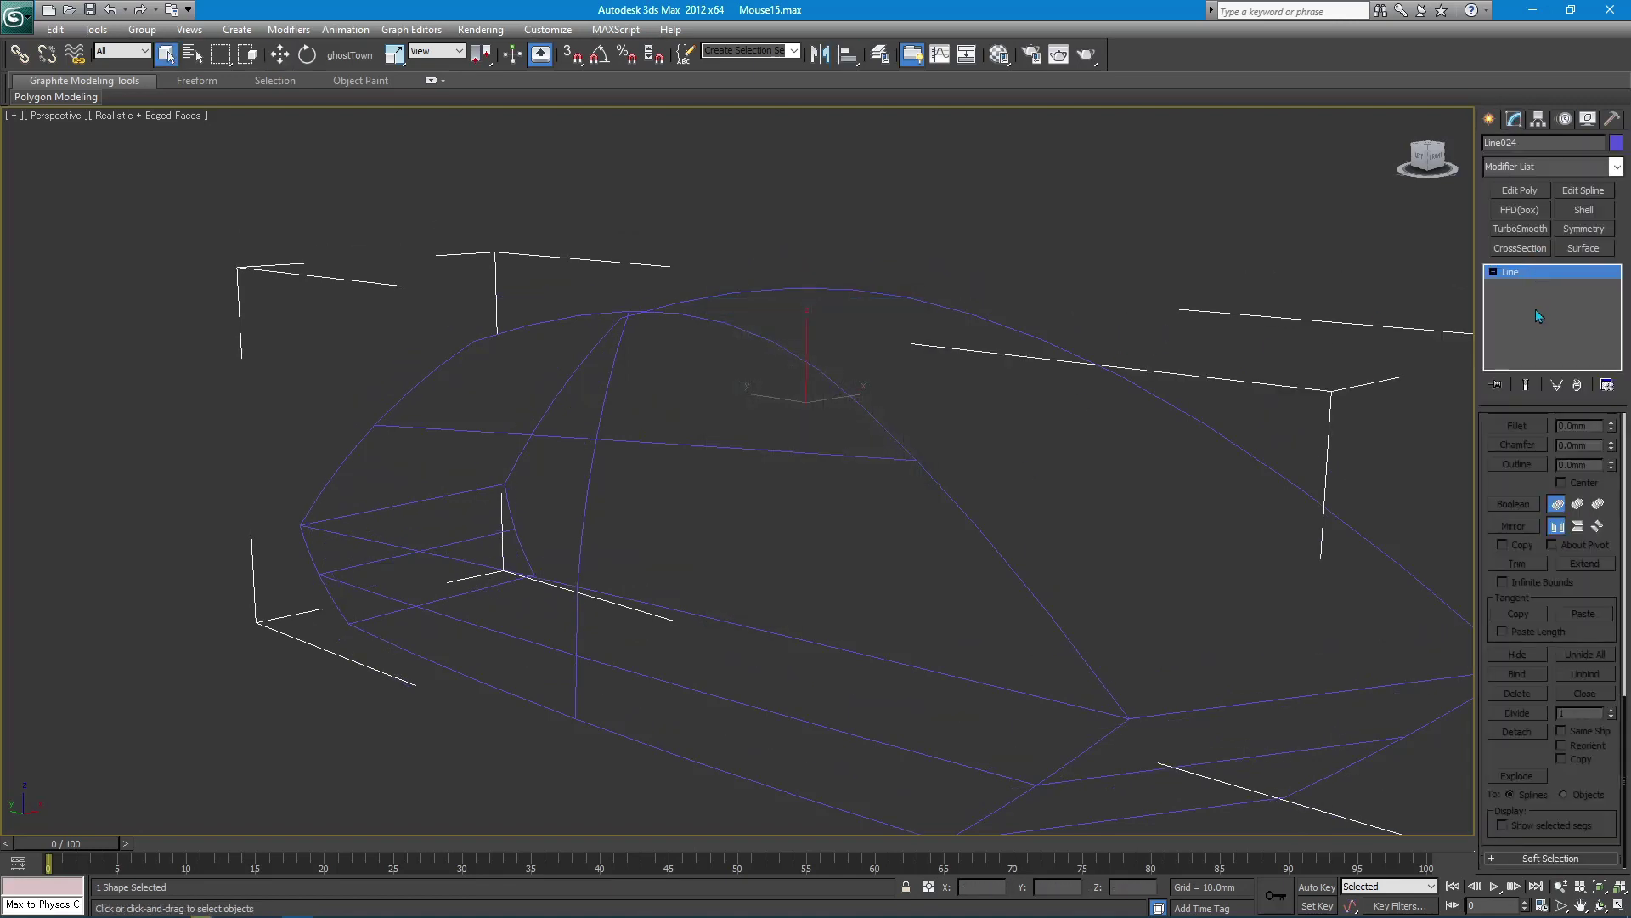
# - At Spline level, select and remove Line024's lower splines
pyautogui.click(1523, 315)
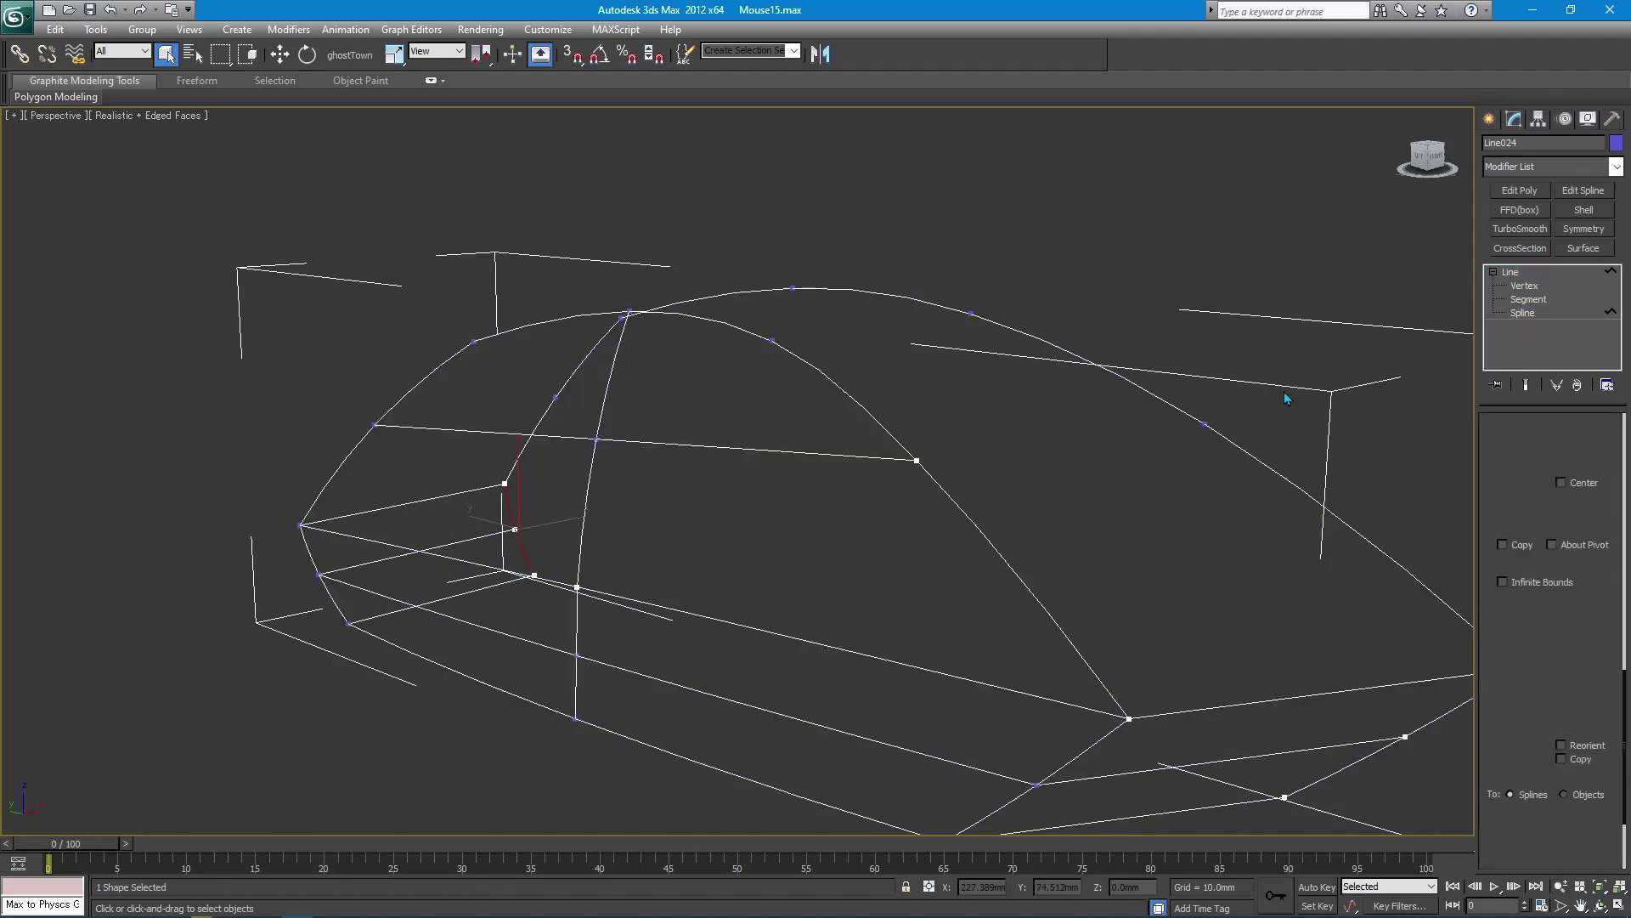
pyautogui.scroll(3, 845, 367)
pyautogui.moveTo(713, 517); pyautogui.dragTo(713, 518)
pyautogui.keyDown('ctrl'); pyautogui.moveTo(1093, 692); pyautogui.dragTo(1297, 637); pyautogui.keyUp('ctrl')
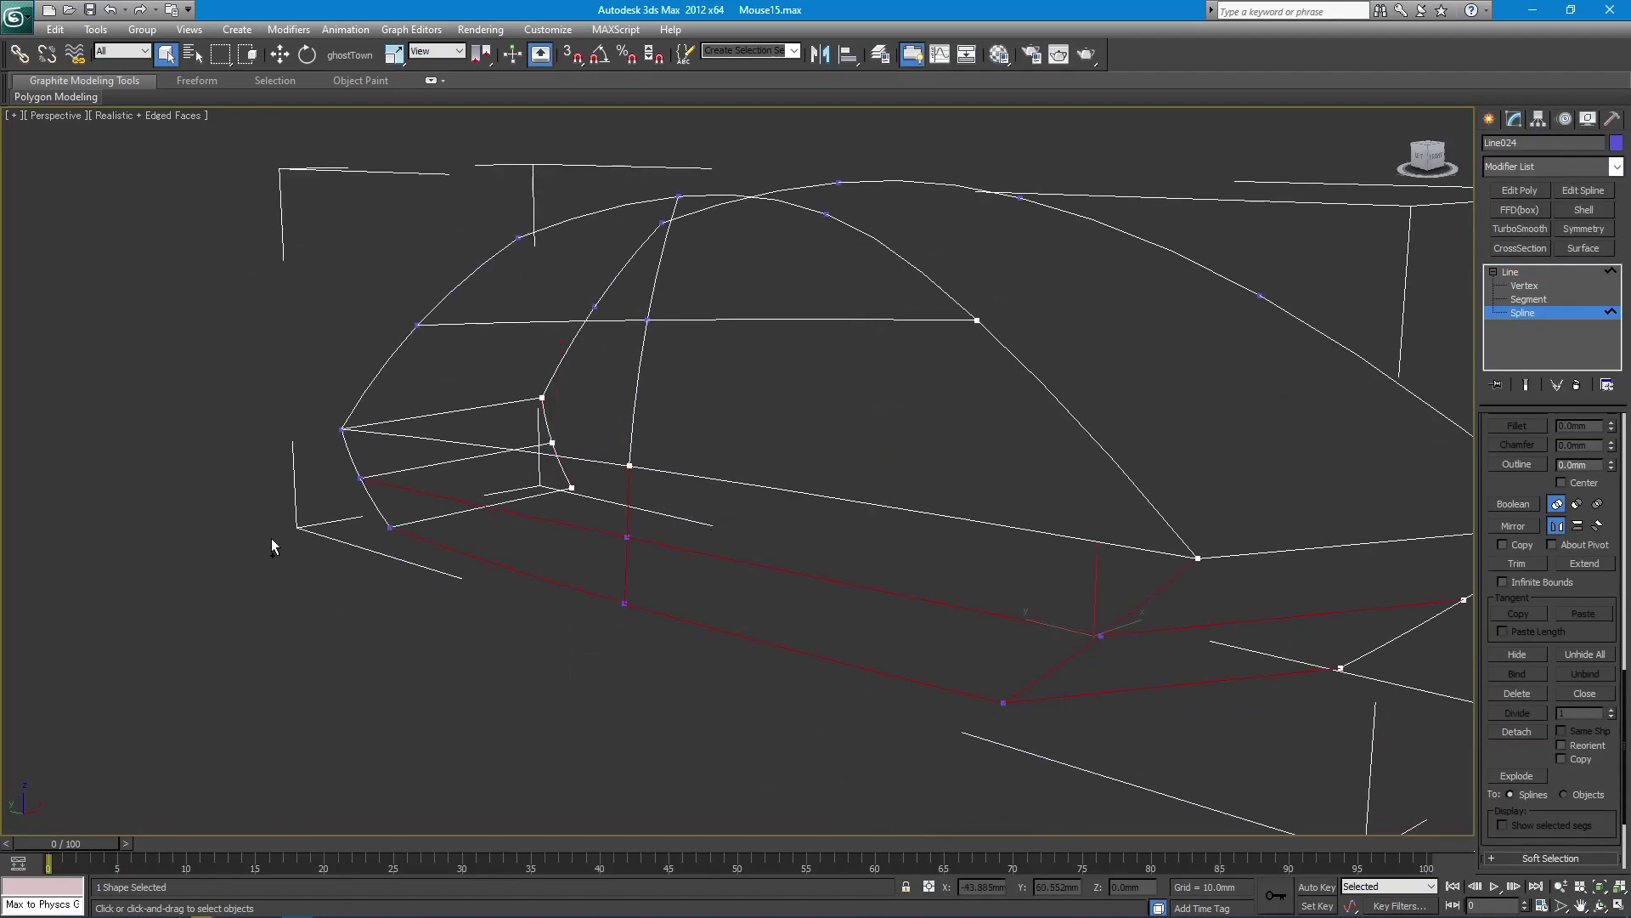
pyautogui.click(489, 495)
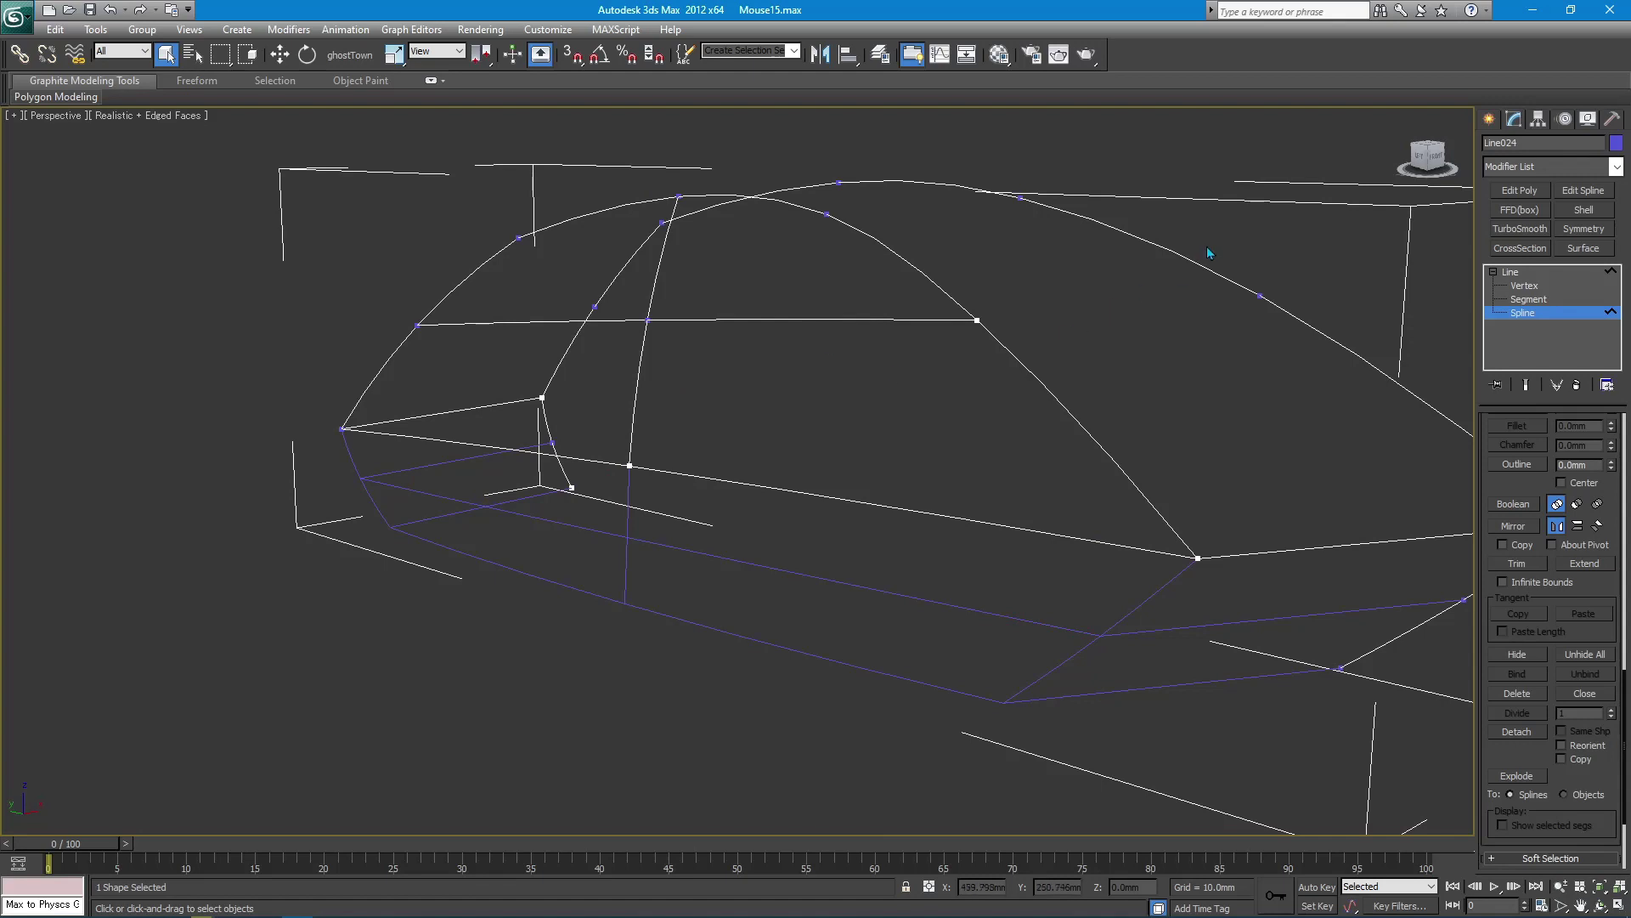
pyautogui.hotkey('ctrl', 'z')
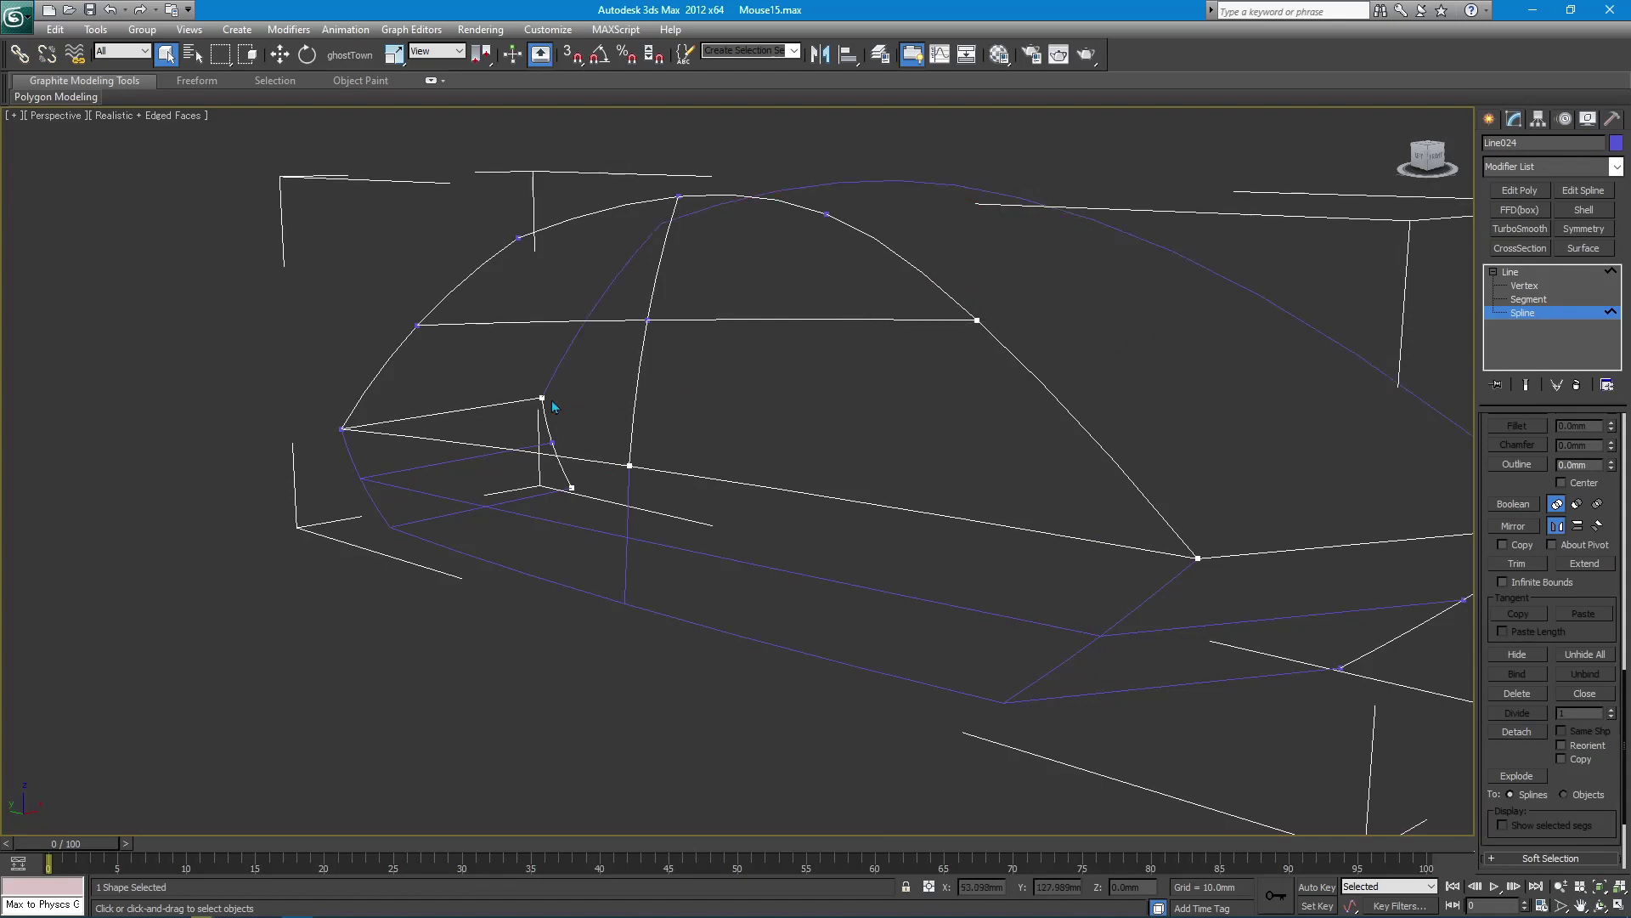
pyautogui.hotkey('ctrl', 'z')
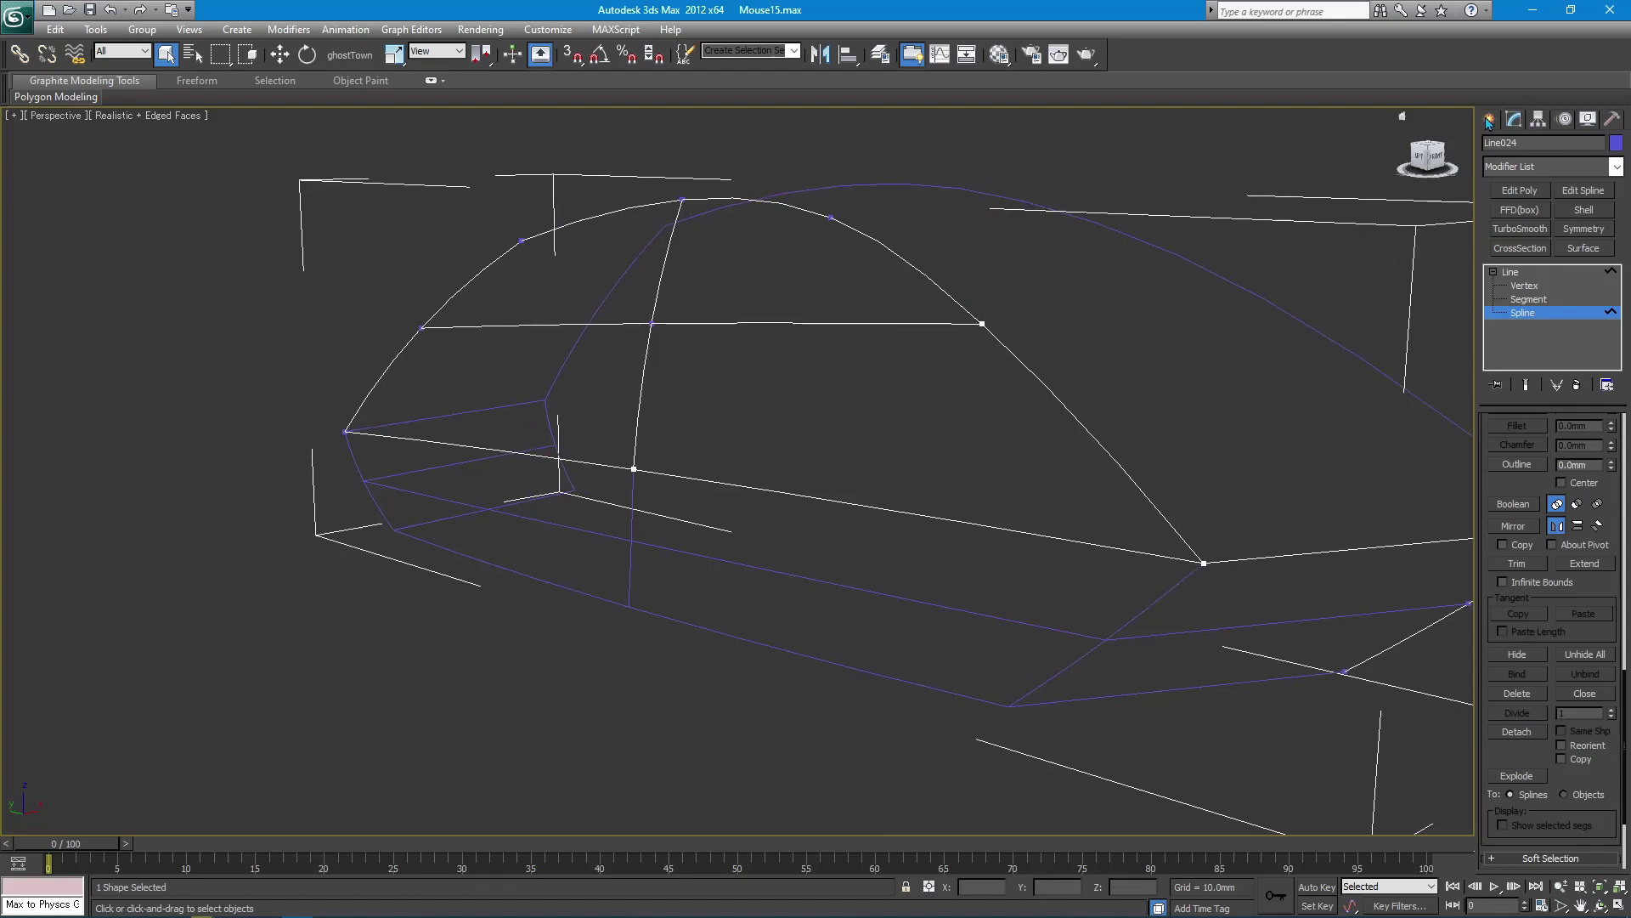
# - Check the front cage at Segment level and add a Surface modifier
pyautogui.click(1489, 120)
pyautogui.click(1518, 120)
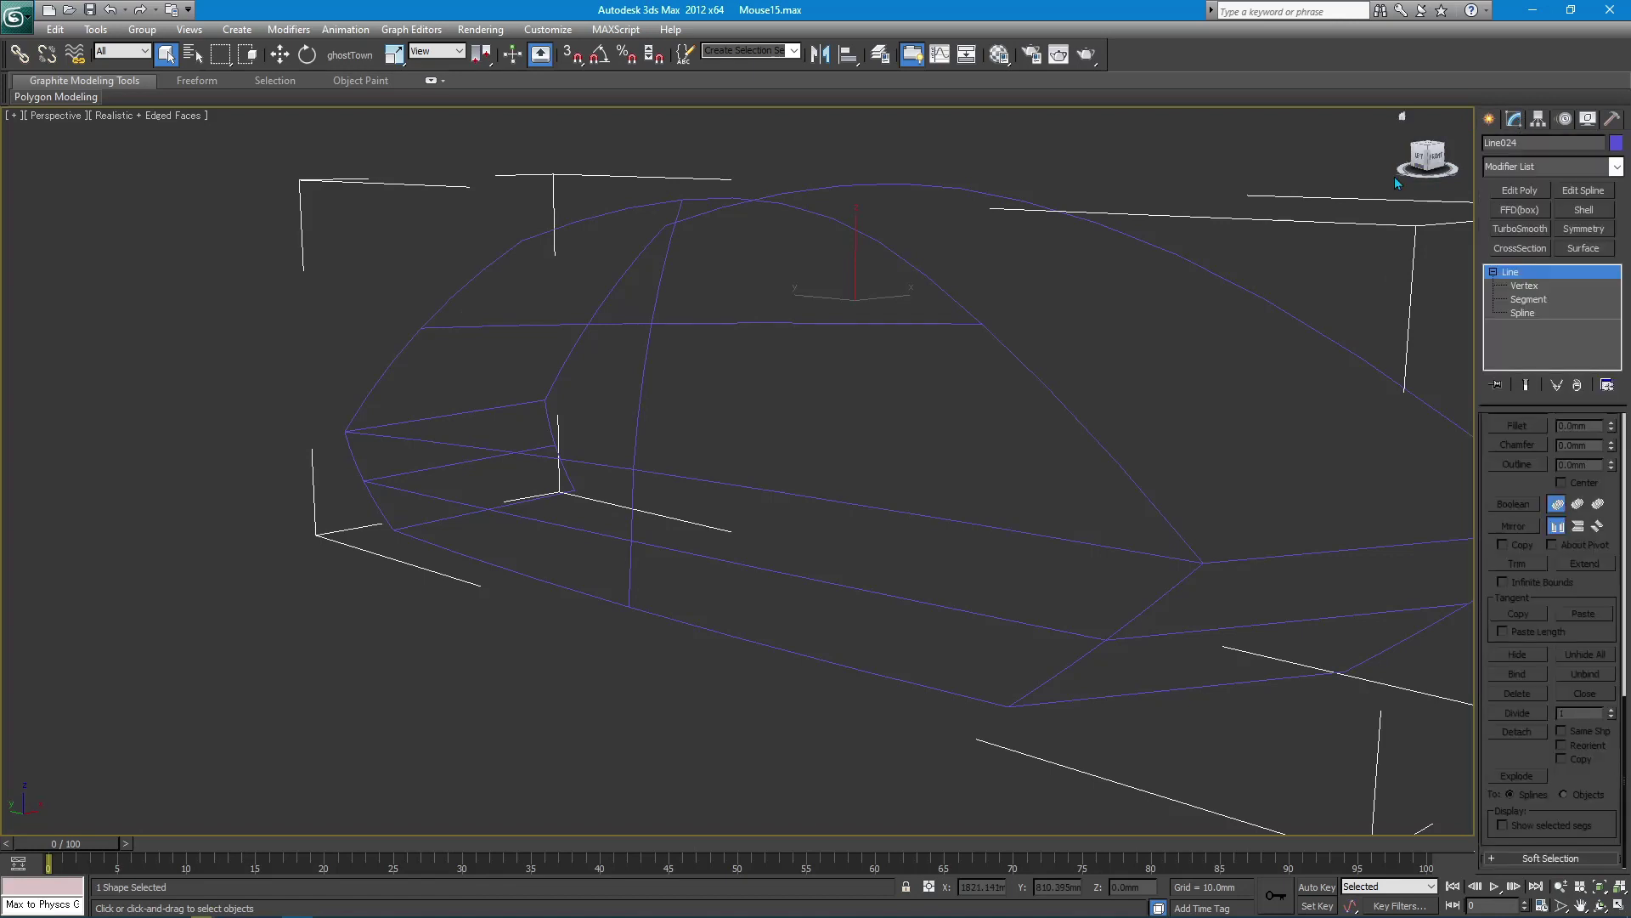
pyautogui.click(1528, 300)
pyautogui.scroll(-2, 1262, 481)
pyautogui.scroll(-2, 1342, 630)
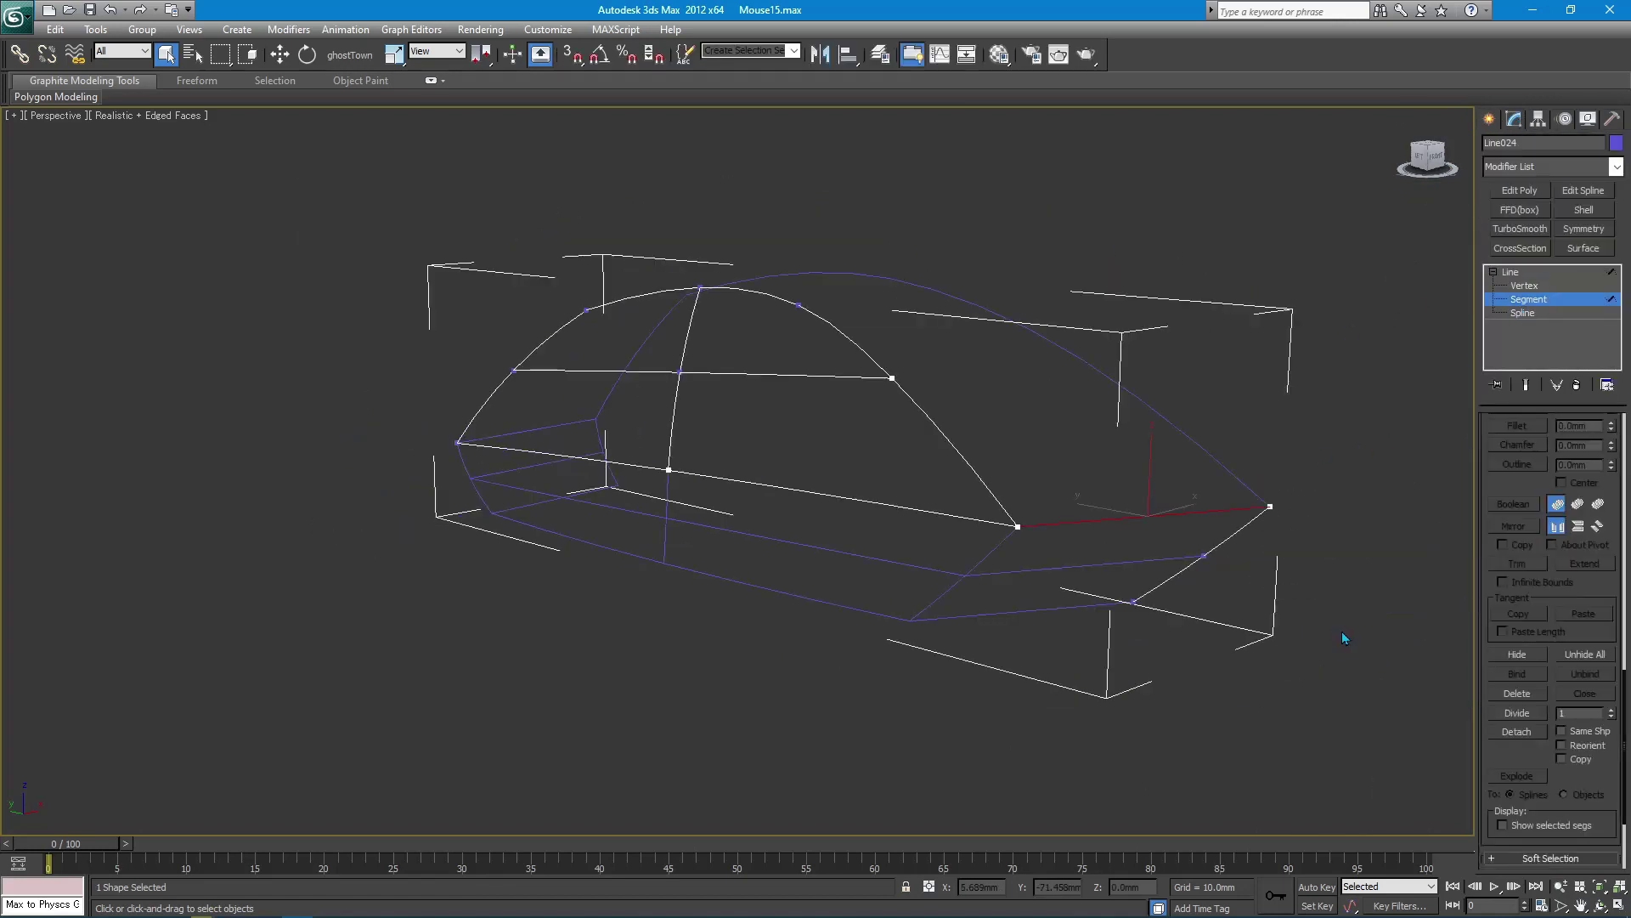
pyautogui.moveTo(1239, 619)
pyautogui.keyDown('alt'); pyautogui.mouseDown(button='middle')
pyautogui.moveTo(845, 473)
pyautogui.moveTo(1111, 346)
pyautogui.mouseUp(button='middle'); pyautogui.keyUp('alt')
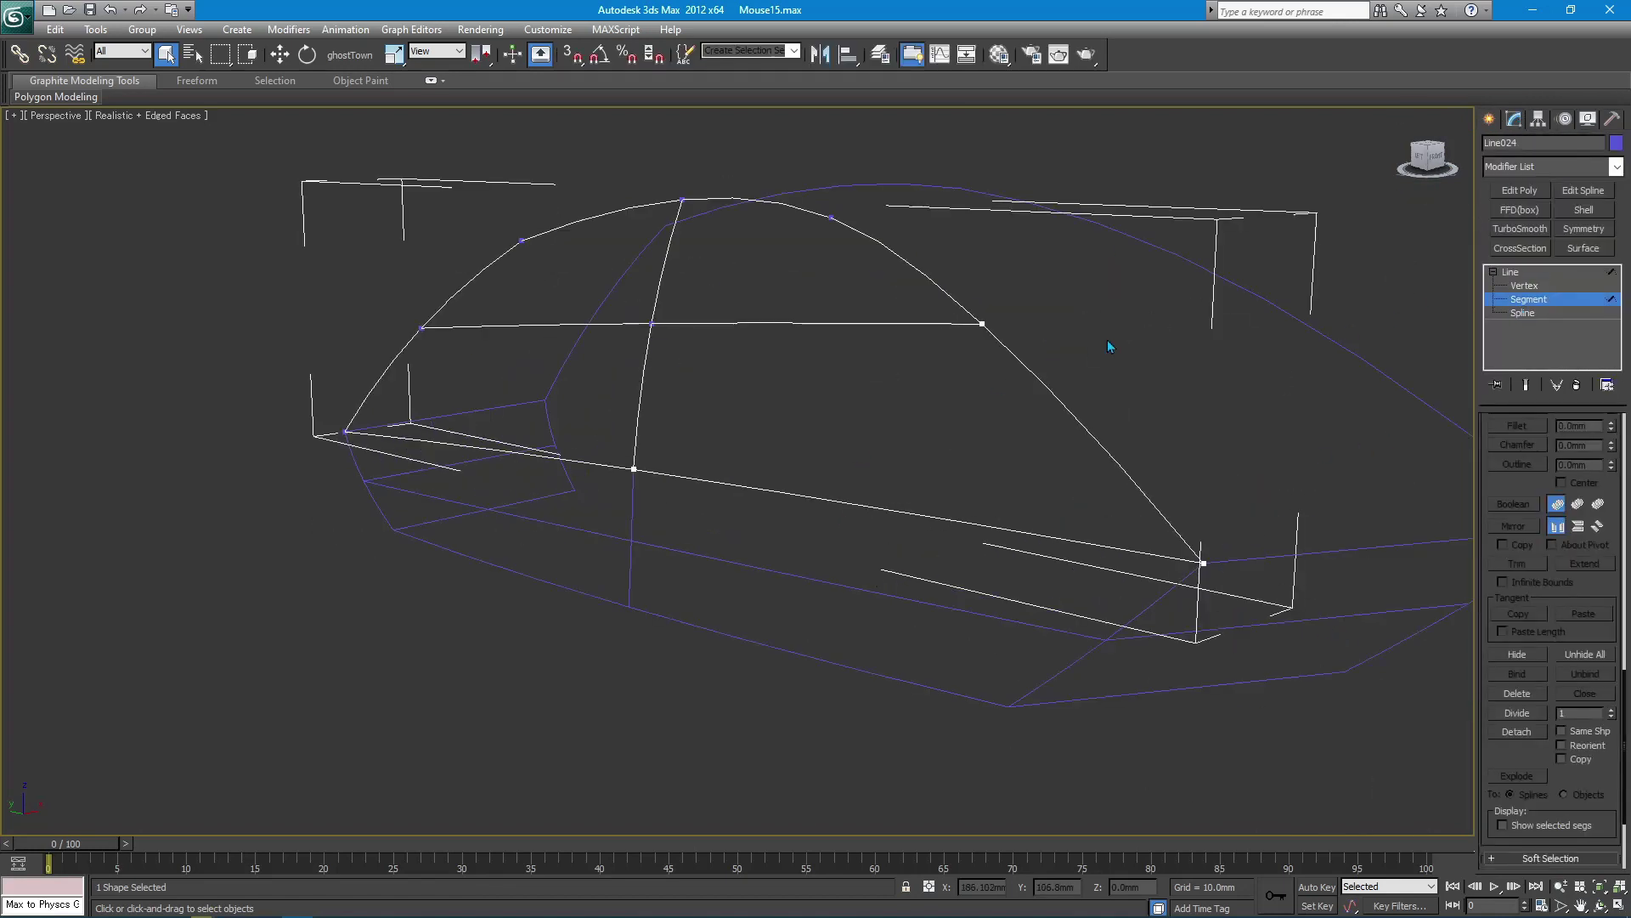
pyautogui.click(1583, 249)
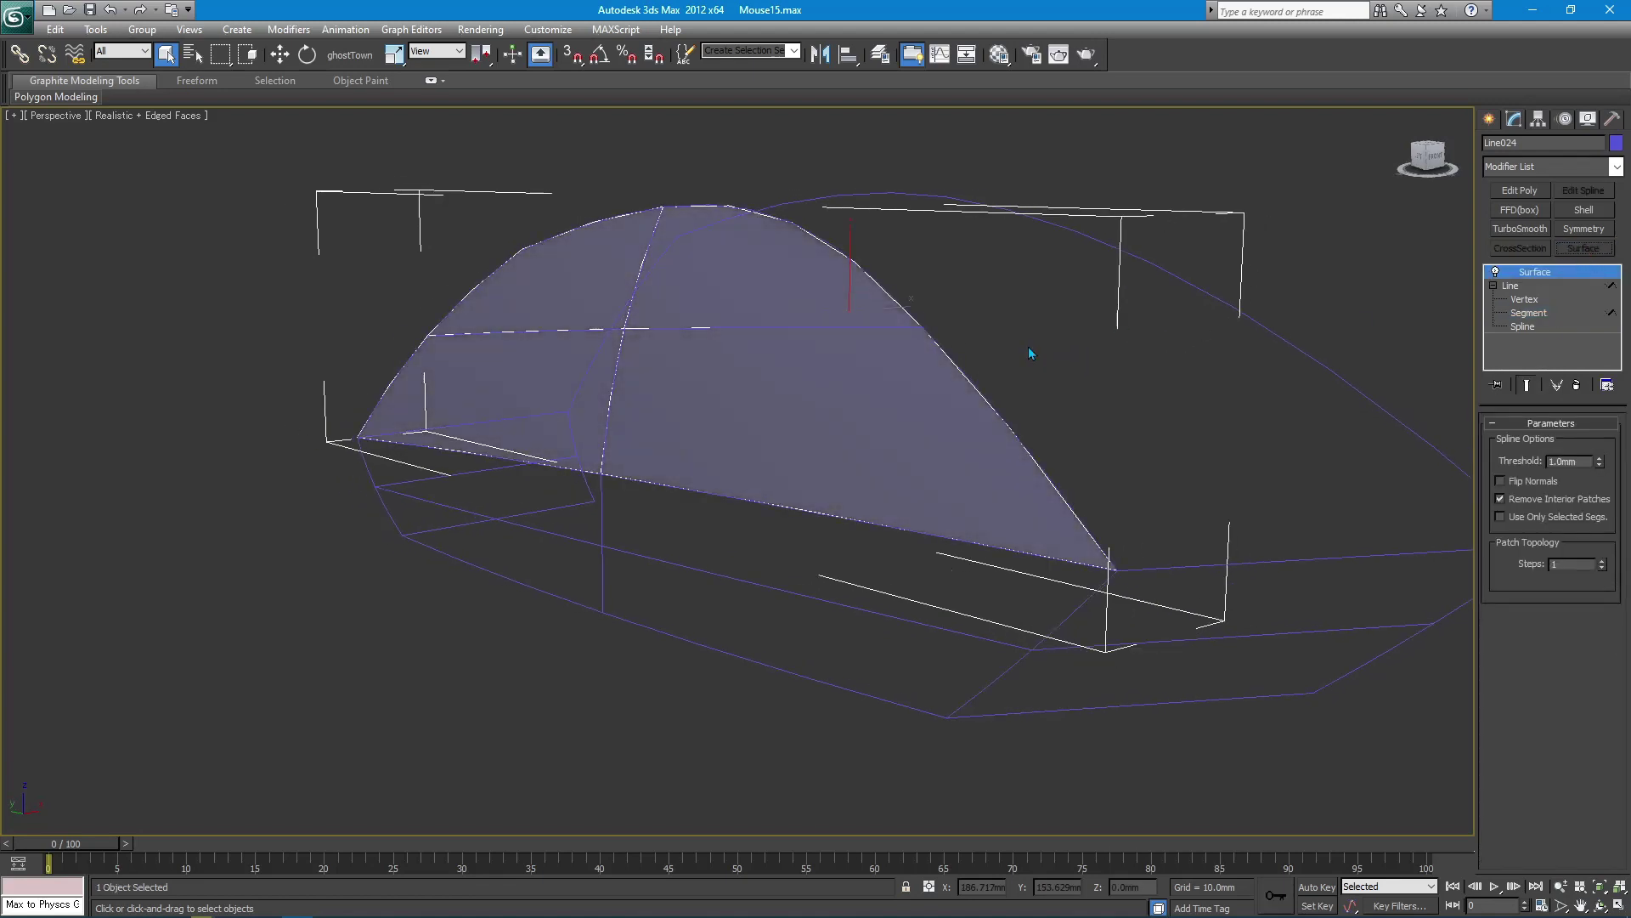
# - Select the surfaced Line024 patch and hide everything else
pyautogui.click(1491, 121)
pyautogui.click(1288, 323)
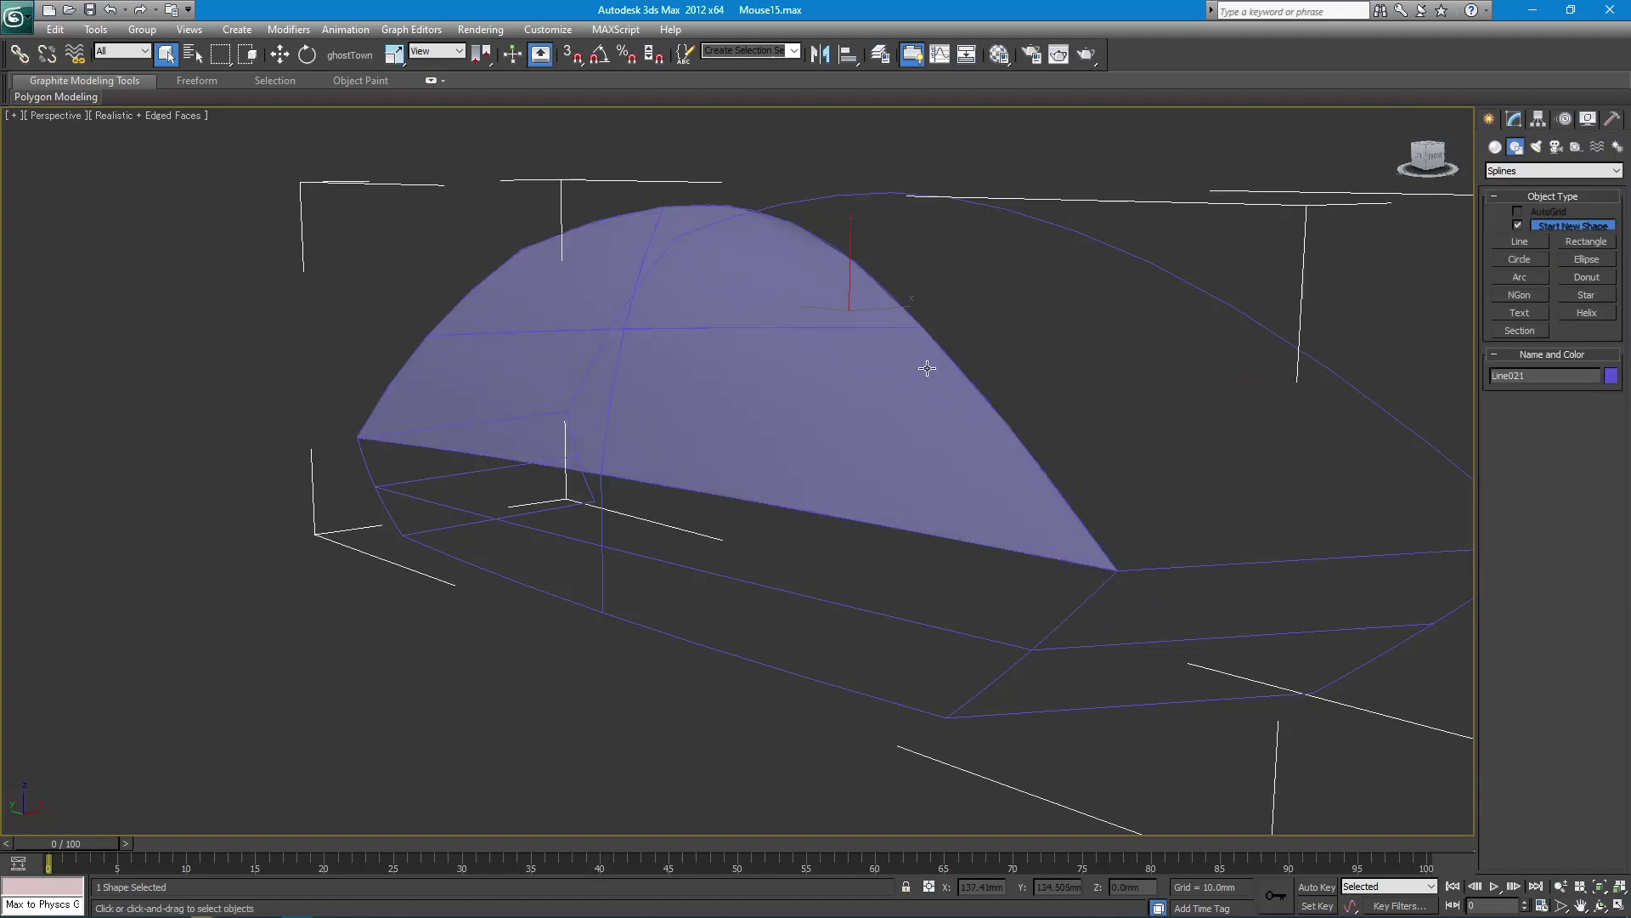
pyautogui.click(830, 371)
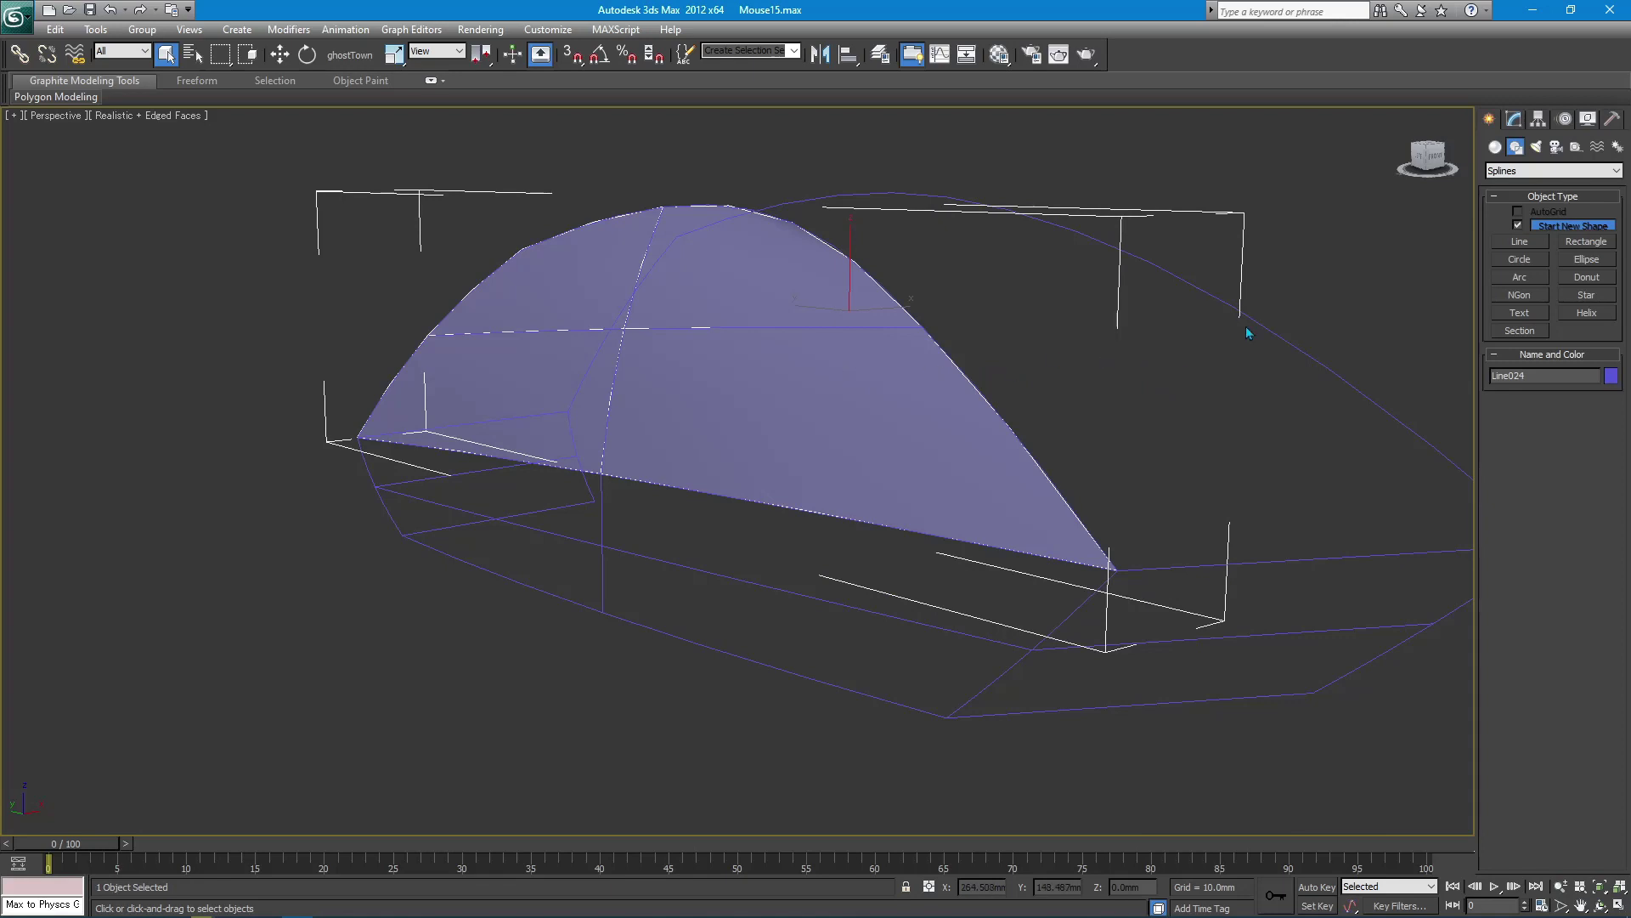
pyautogui.rightClick(1242, 366)
pyautogui.click(1293, 324)
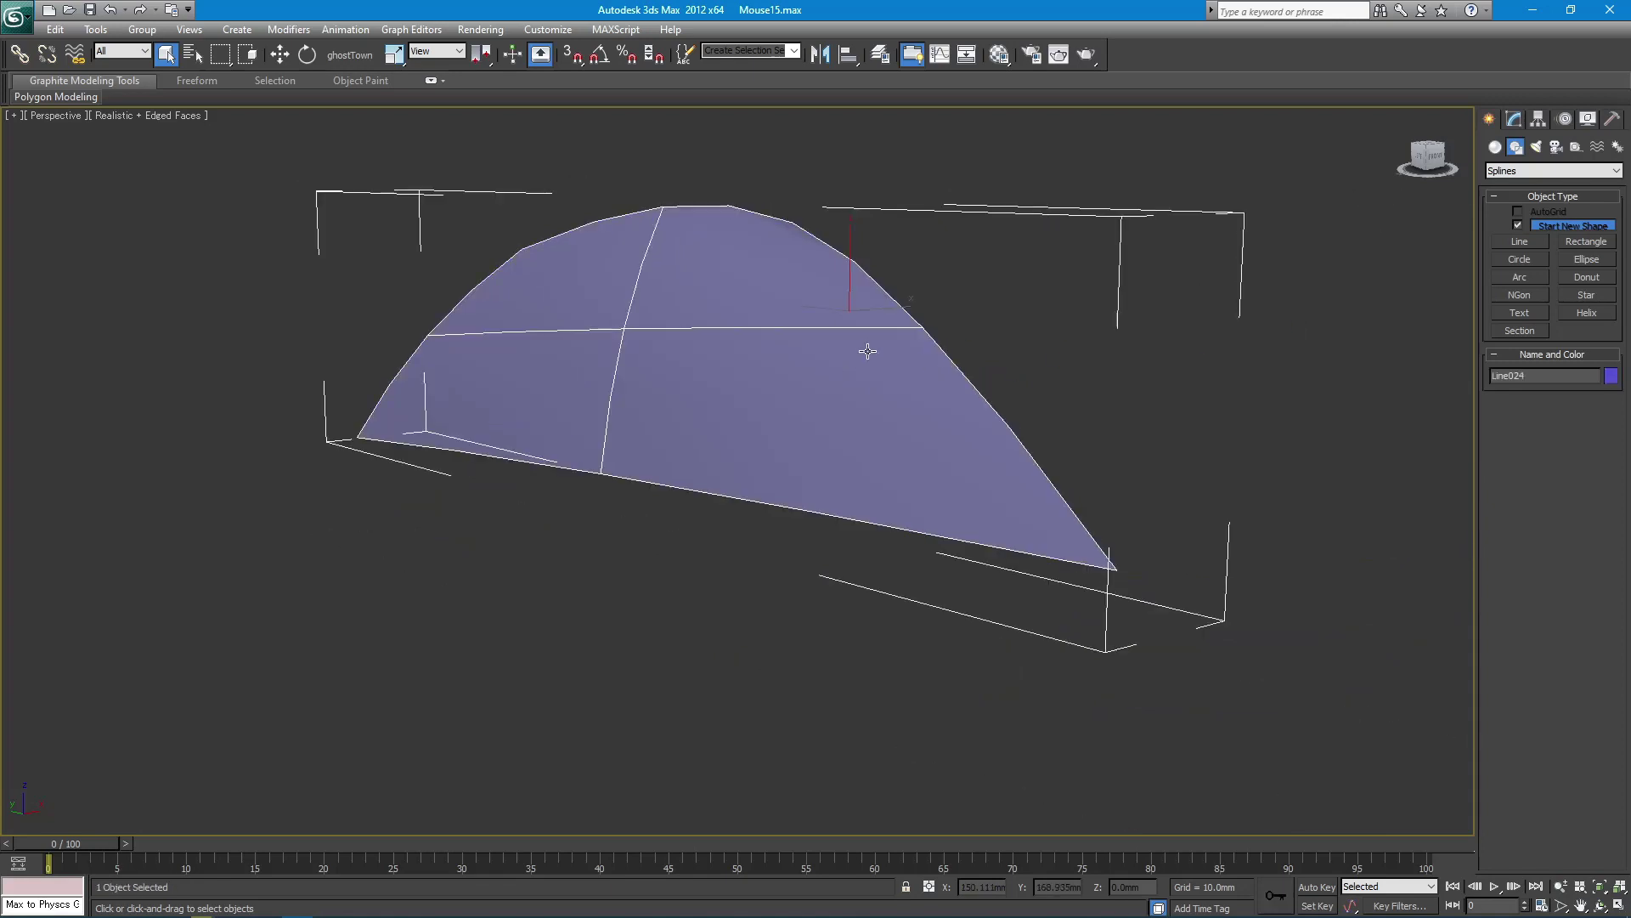
# - Clone the patch as Line025 and align the copy back onto Line024
pyautogui.press('w')
pyautogui.keyDown('shift'); pyautogui.moveTo(850, 280); pyautogui.dragTo(849, 259); pyautogui.keyUp('shift')
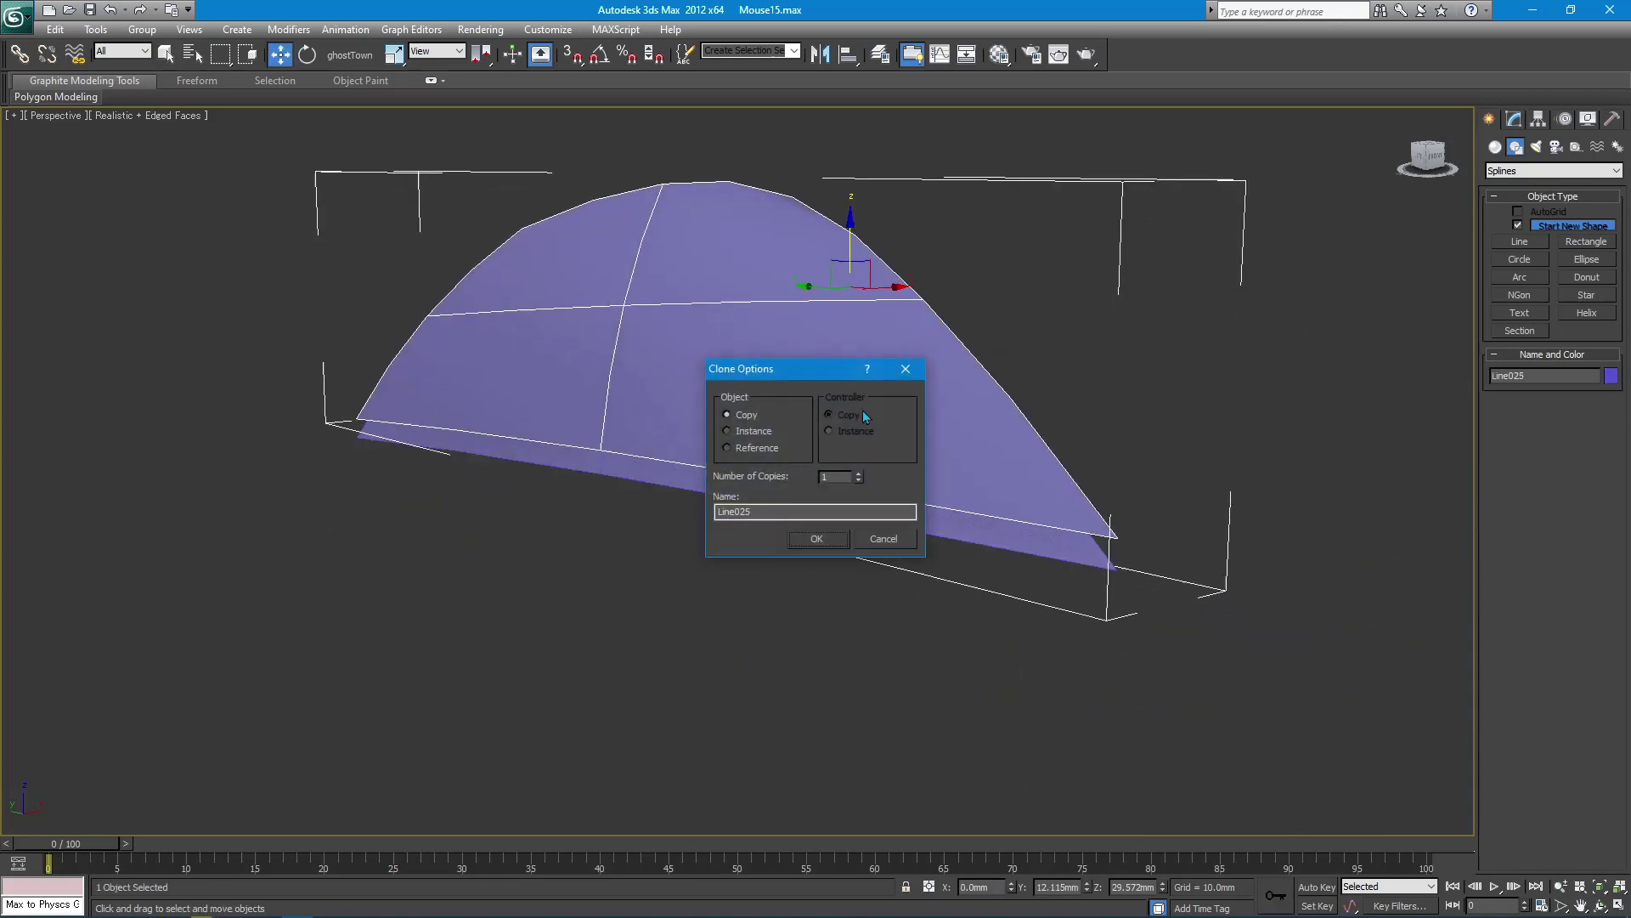
pyautogui.click(816, 538)
pyautogui.hotkey('alt', 'a')
pyautogui.click(887, 521)
pyautogui.click(823, 607)
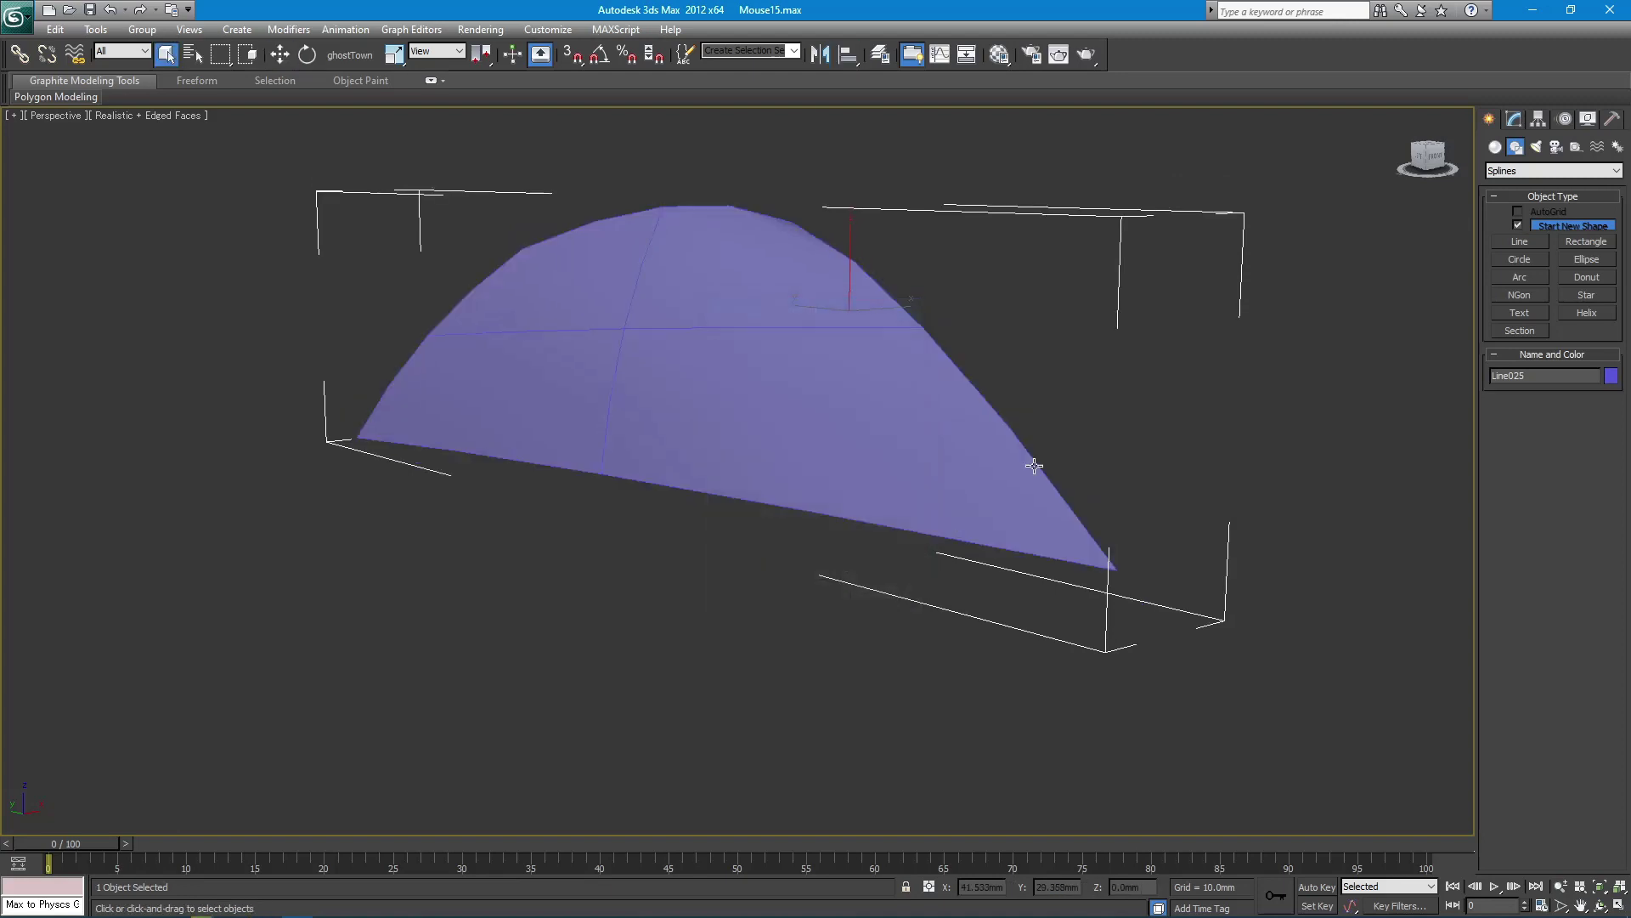
pyautogui.click(1514, 119)
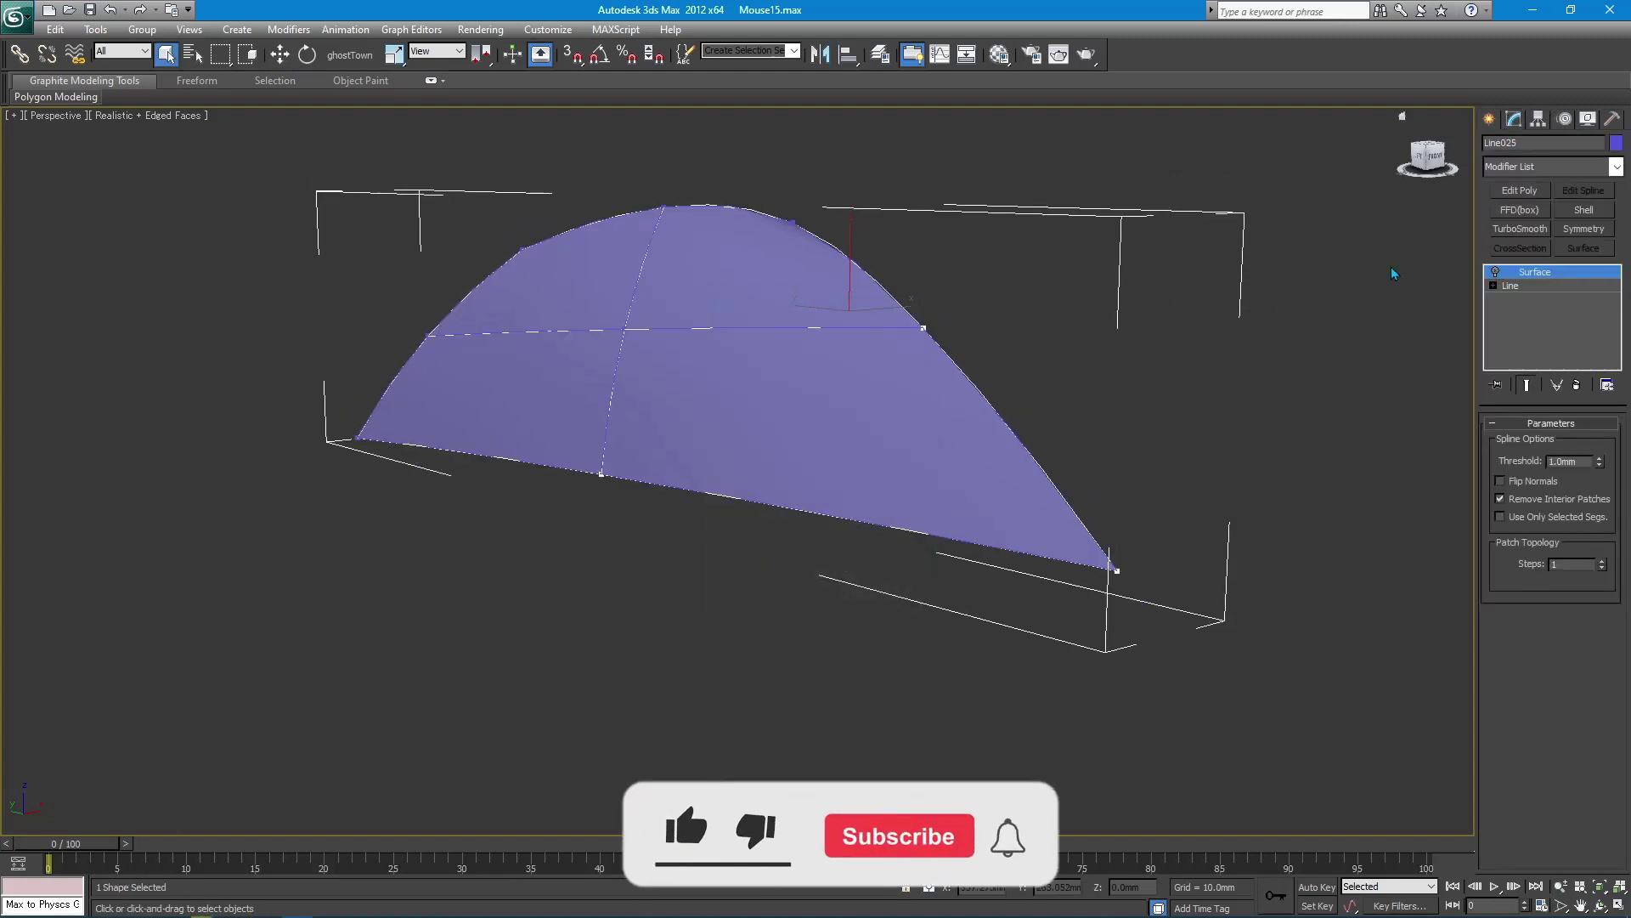
# - Convert the Line024 patch to an Editable Poly
pyautogui.click(844, 387)
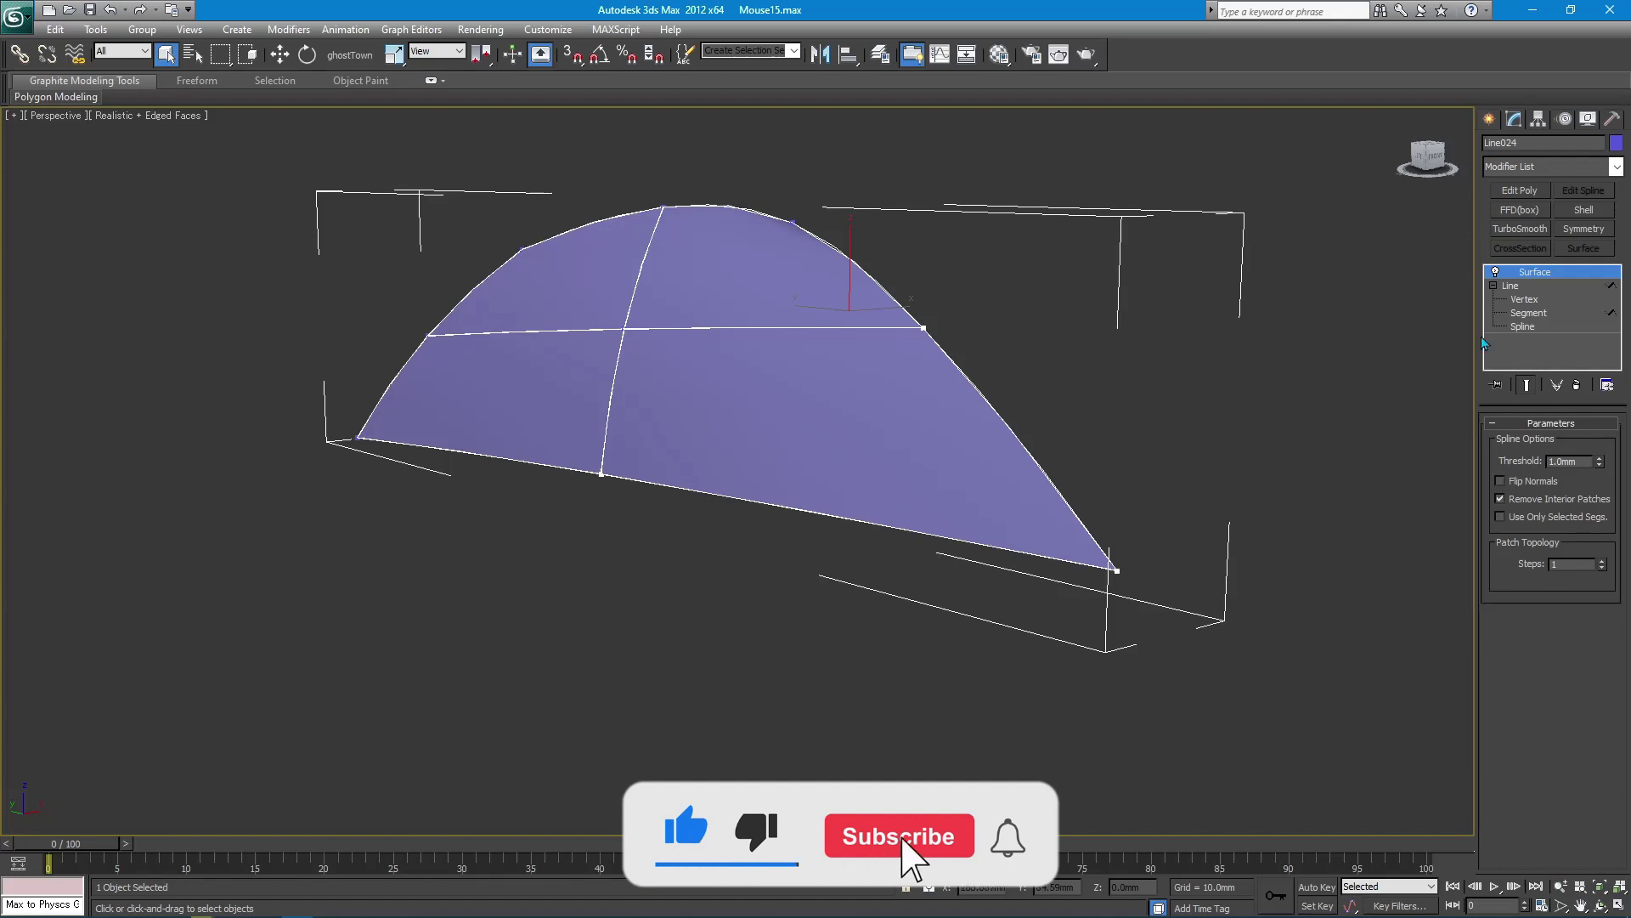
pyautogui.rightClick(885, 370)
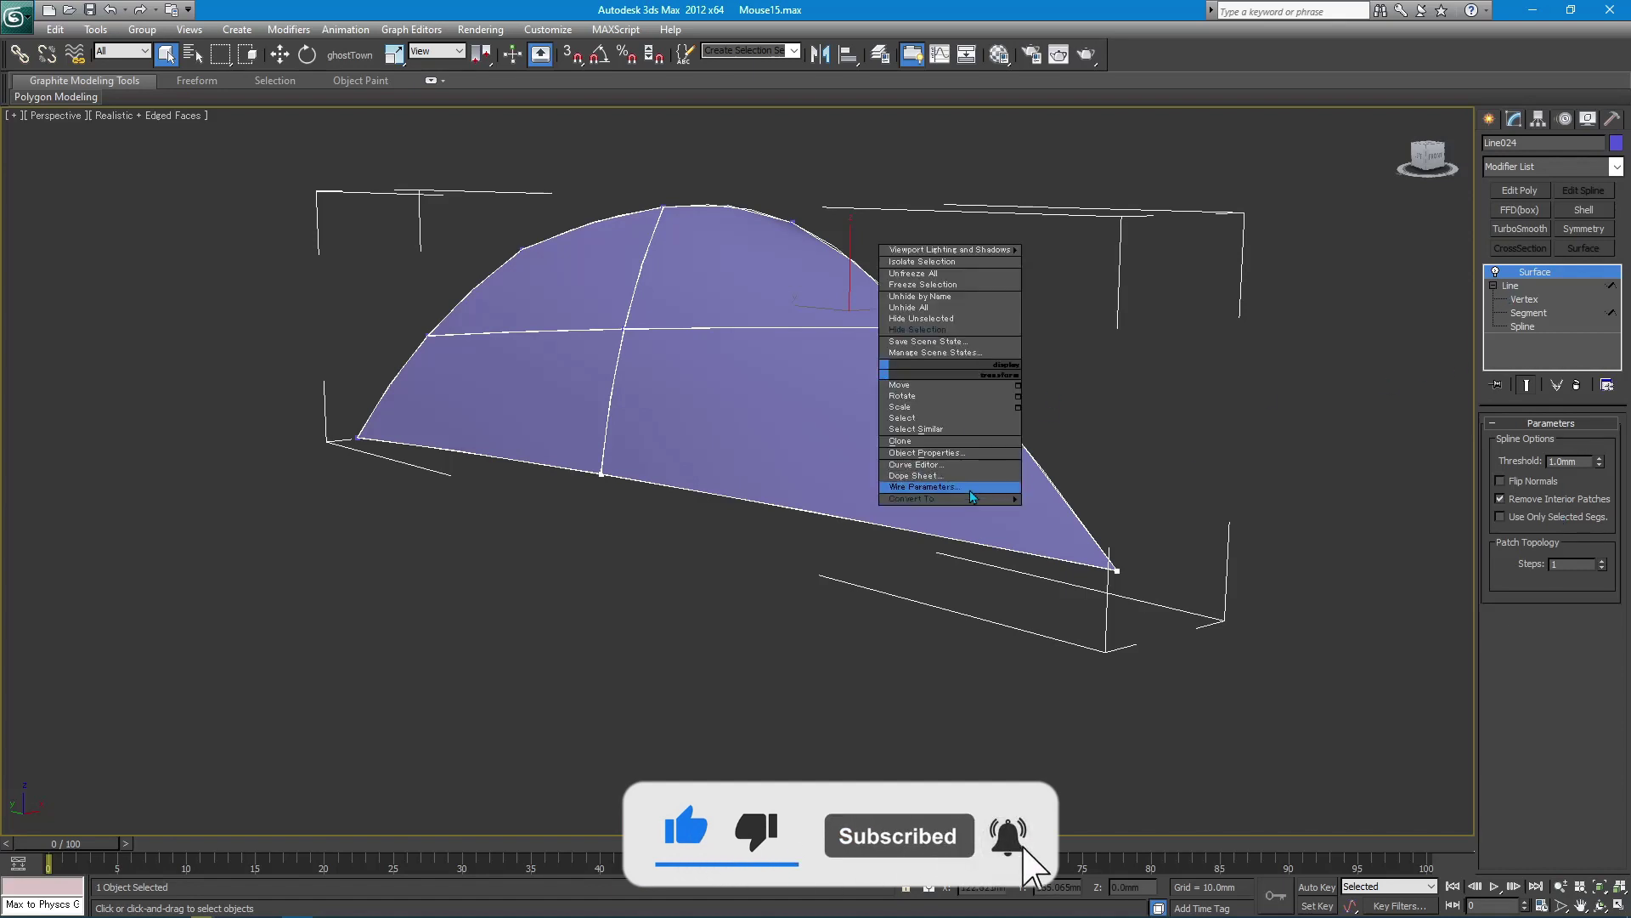
pyautogui.click(1055, 513)
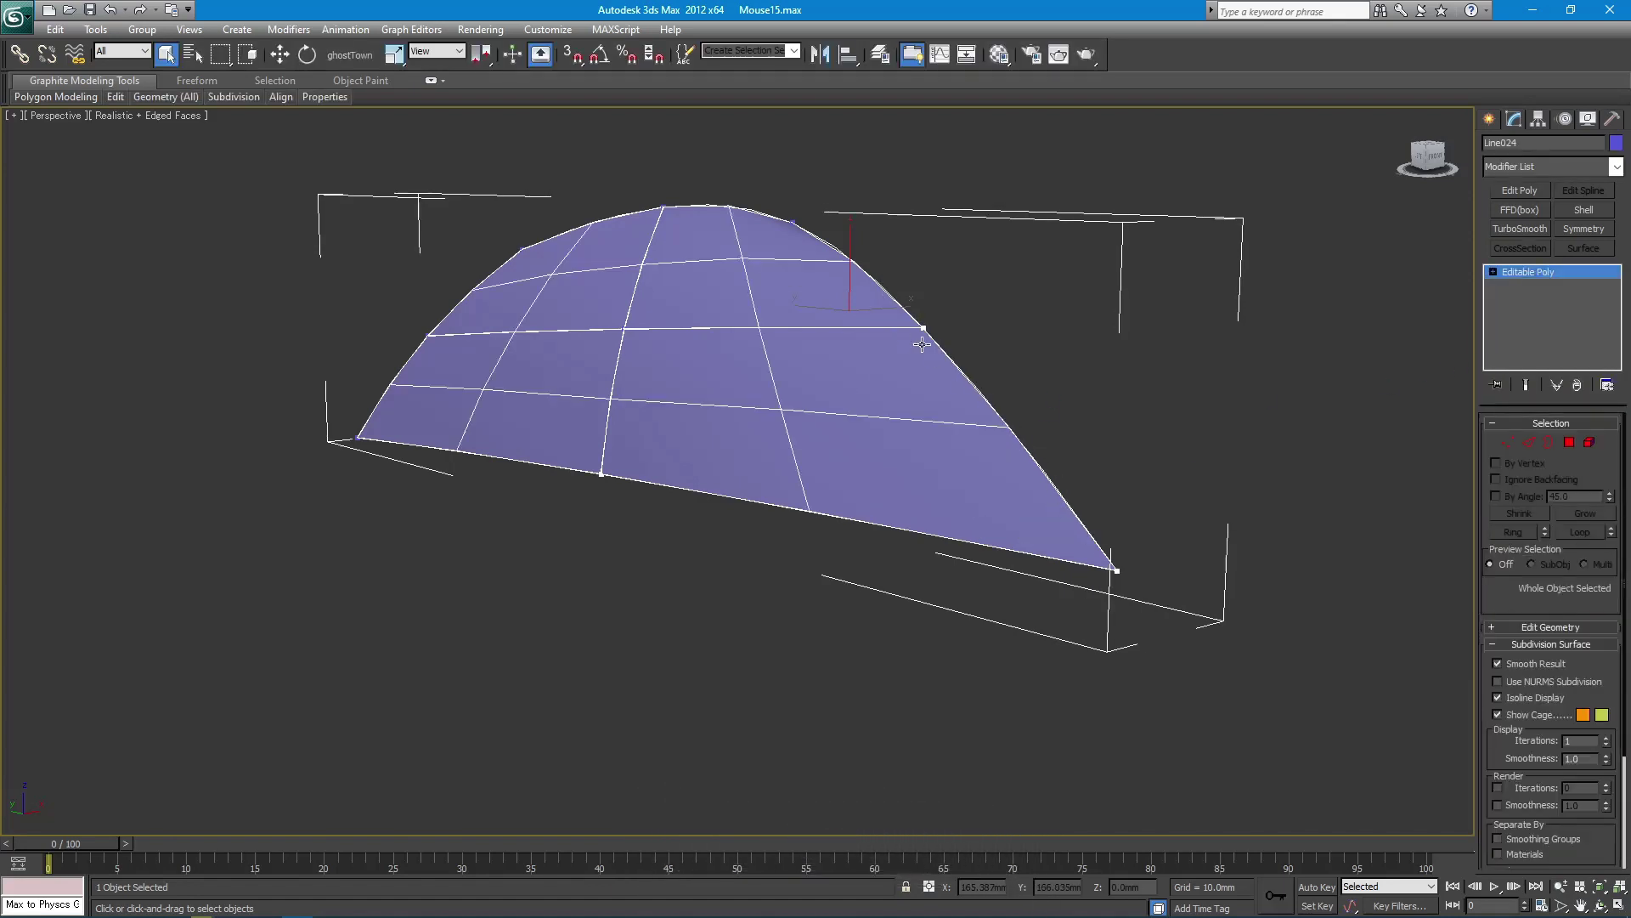
pyautogui.keyDown('alt'); pyautogui.moveTo(1055, 515); pyautogui.dragTo(986, 339, button='middle'); pyautogui.keyUp('alt')
pyautogui.rightClick(984, 339)
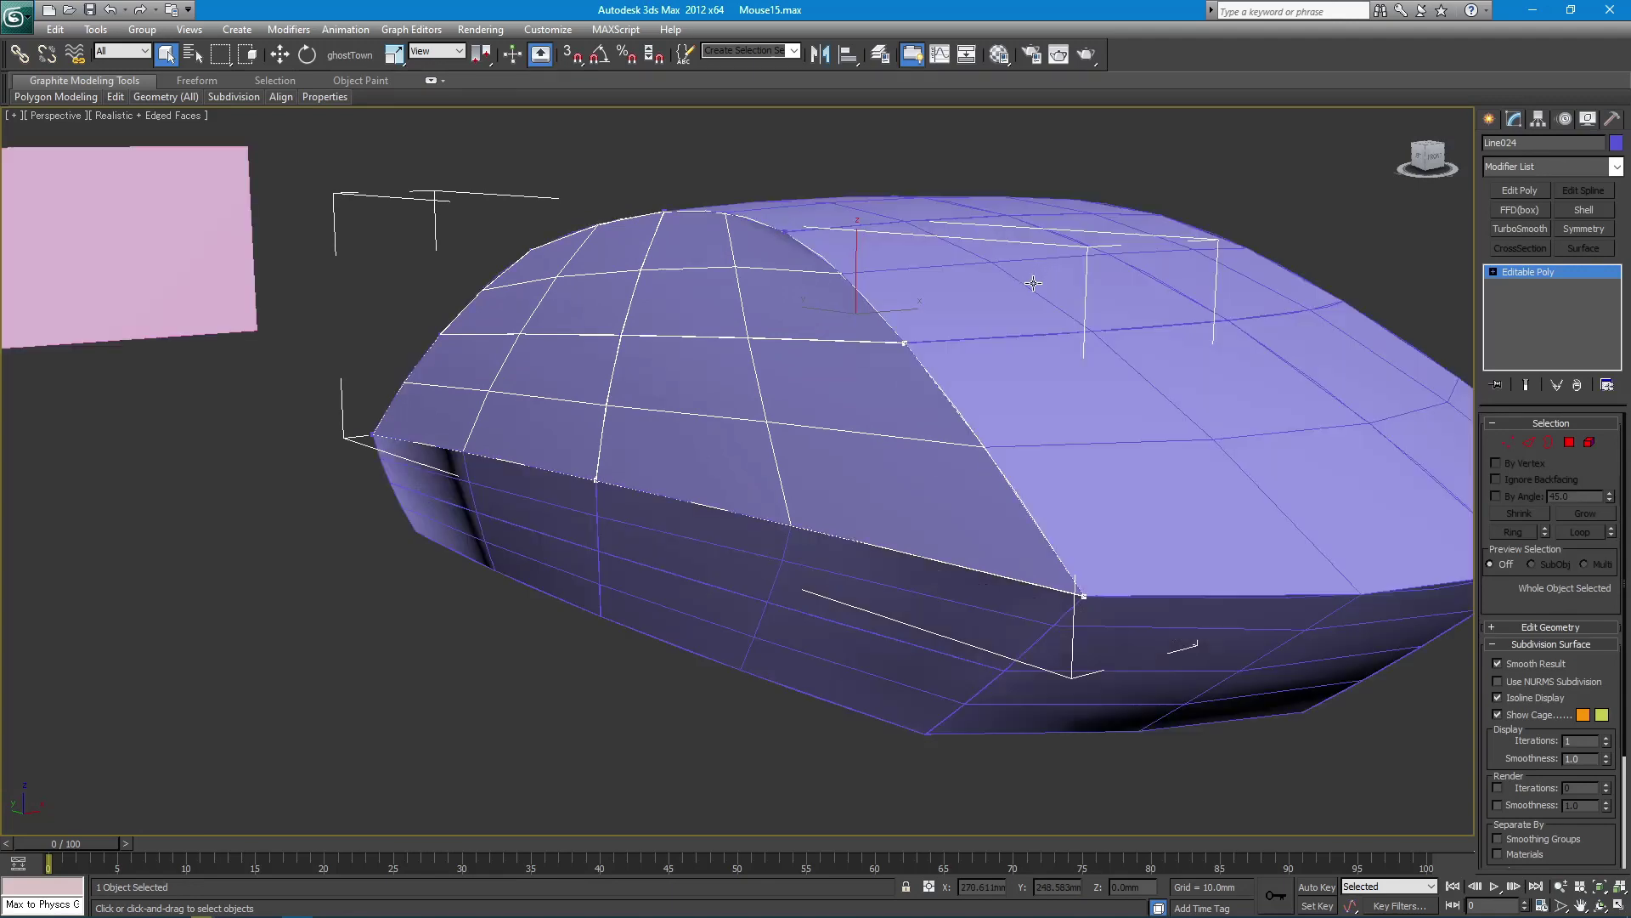
# - Unhide all mouse parts and select the mirrored body part Line023
pyautogui.click(1015, 274)
pyautogui.keyDown('alt'); pyautogui.moveTo(1015, 275); pyautogui.dragTo(880, 316, button='middle'); pyautogui.keyUp('alt')
pyautogui.click(1171, 253)
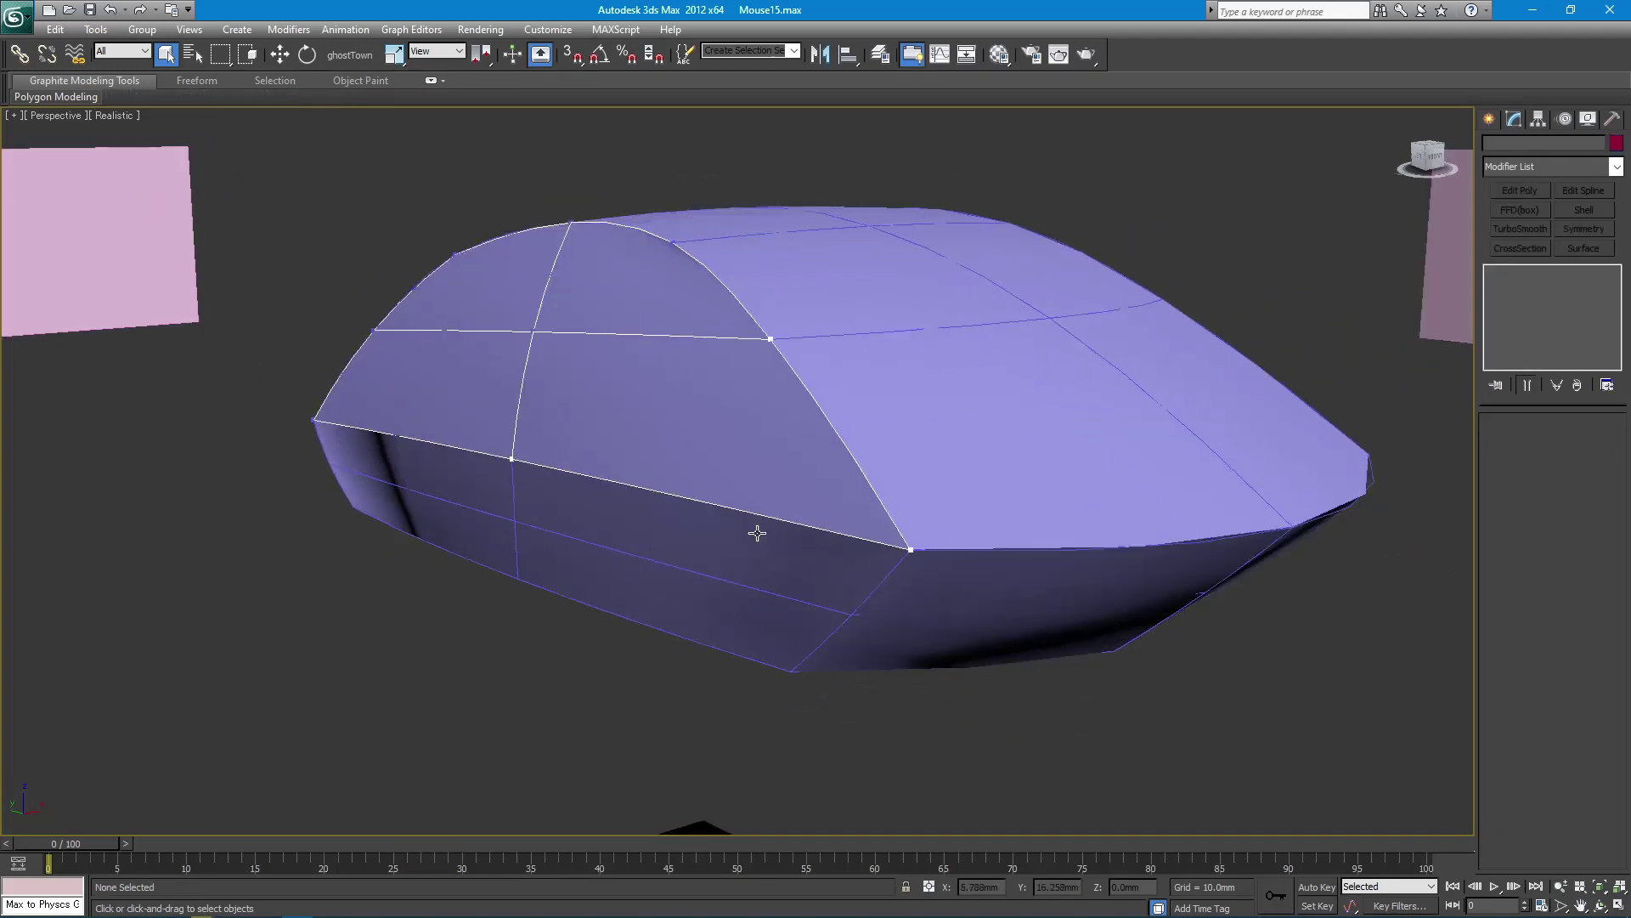
pyautogui.click(758, 571)
# - Set the selection filter to Shapes and hide the selected spline cages
pyautogui.click(128, 51)
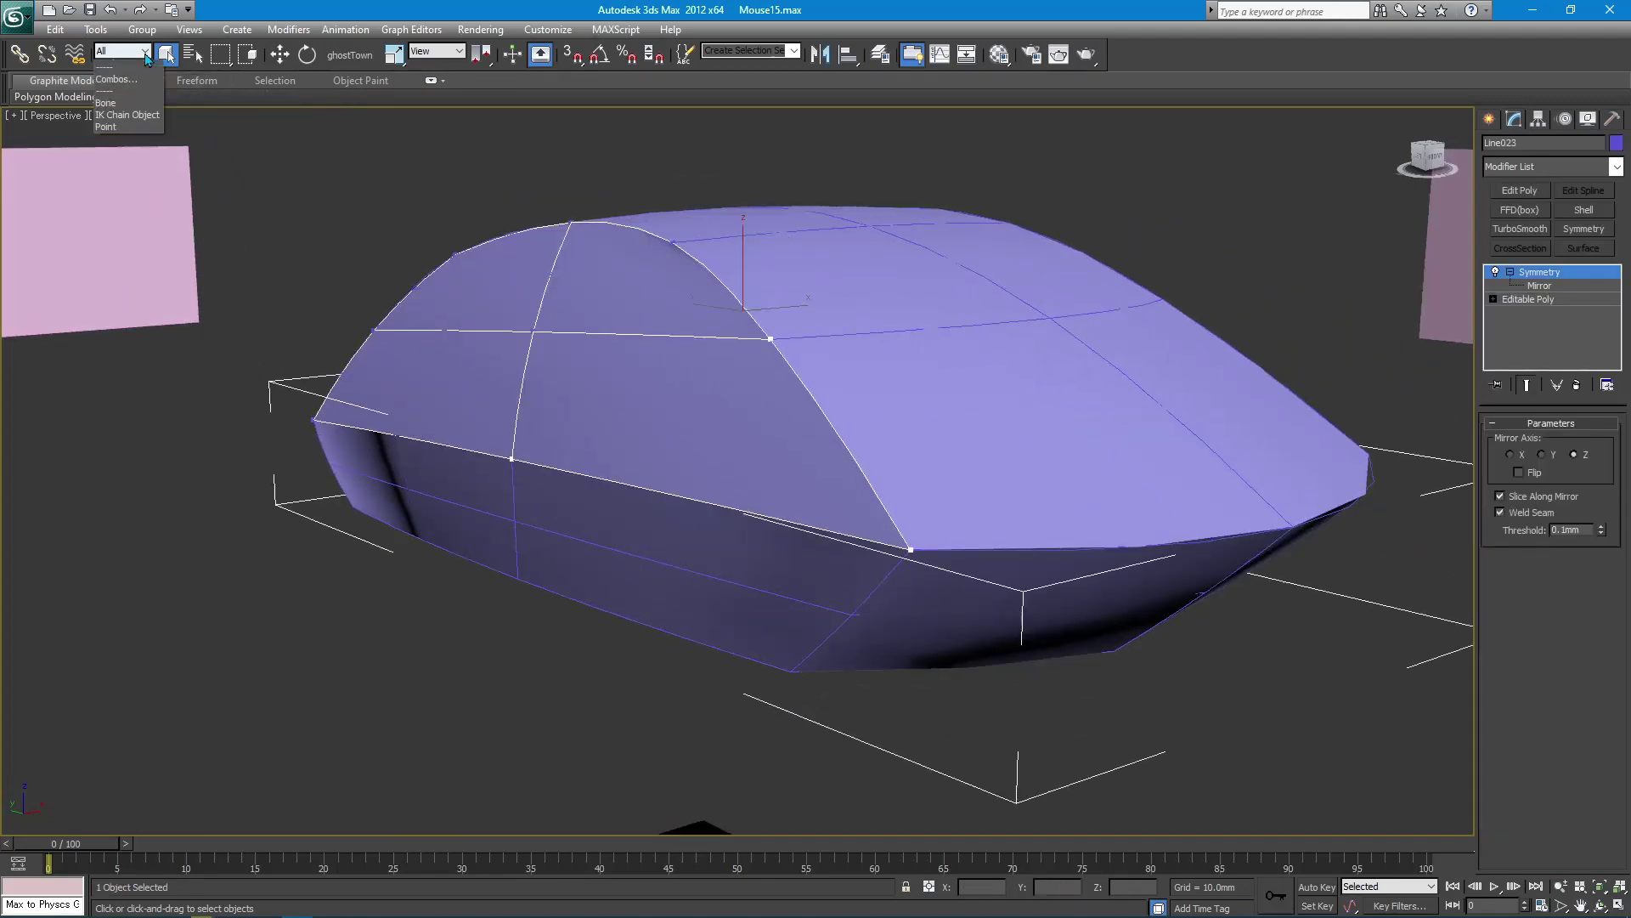
pyautogui.click(146, 90)
pyautogui.scroll(-2, 348, 269)
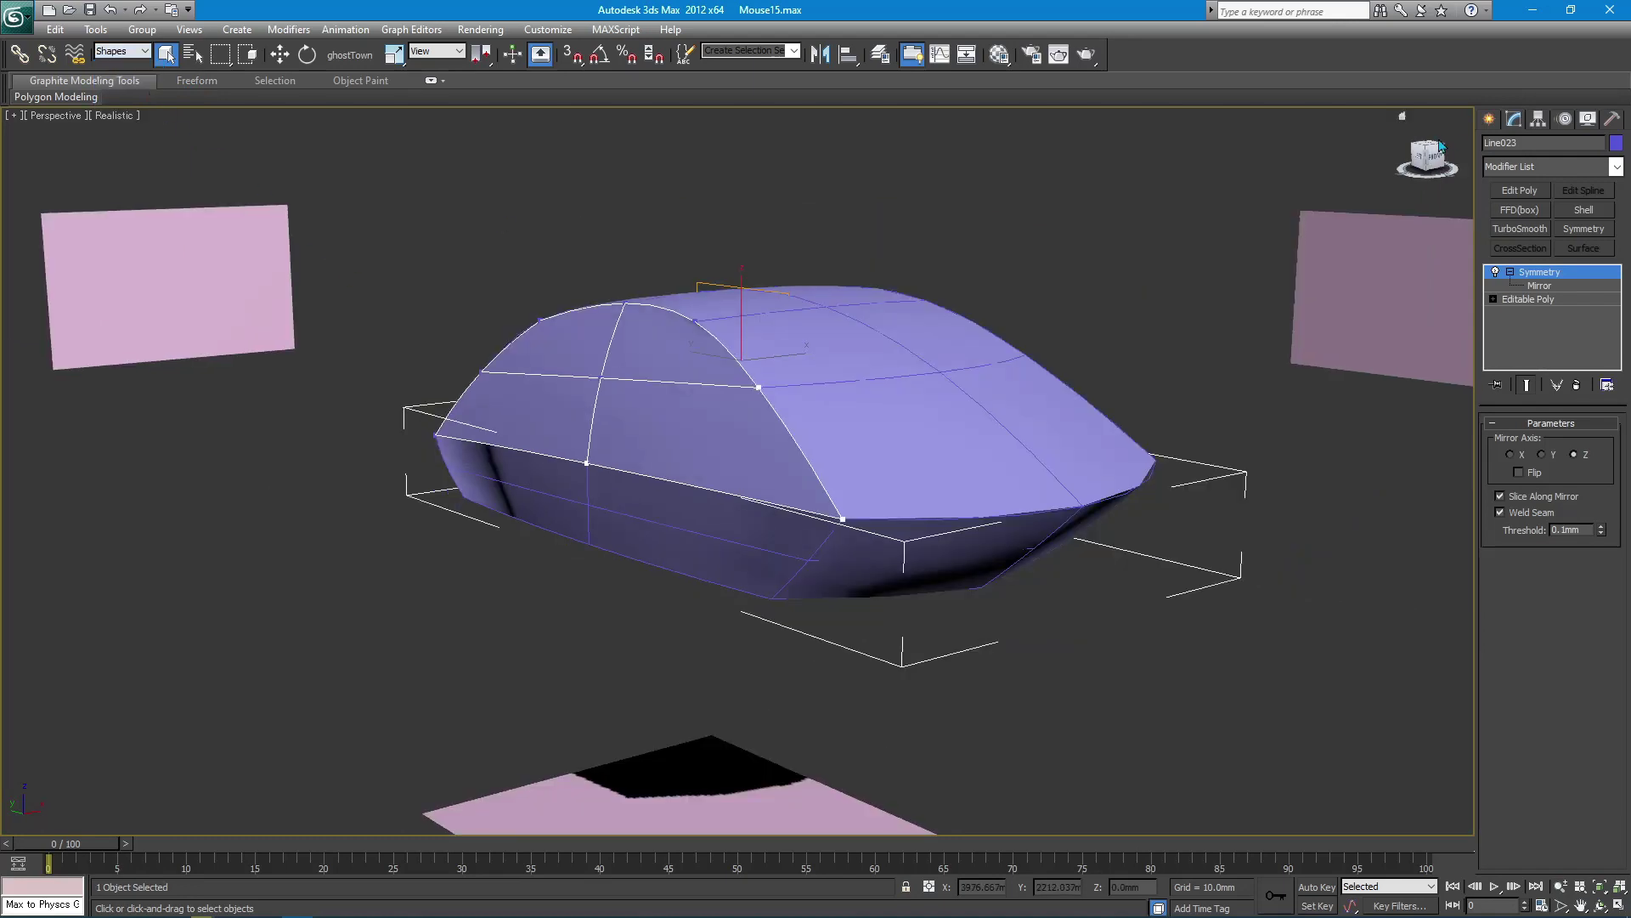
pyautogui.click(1488, 120)
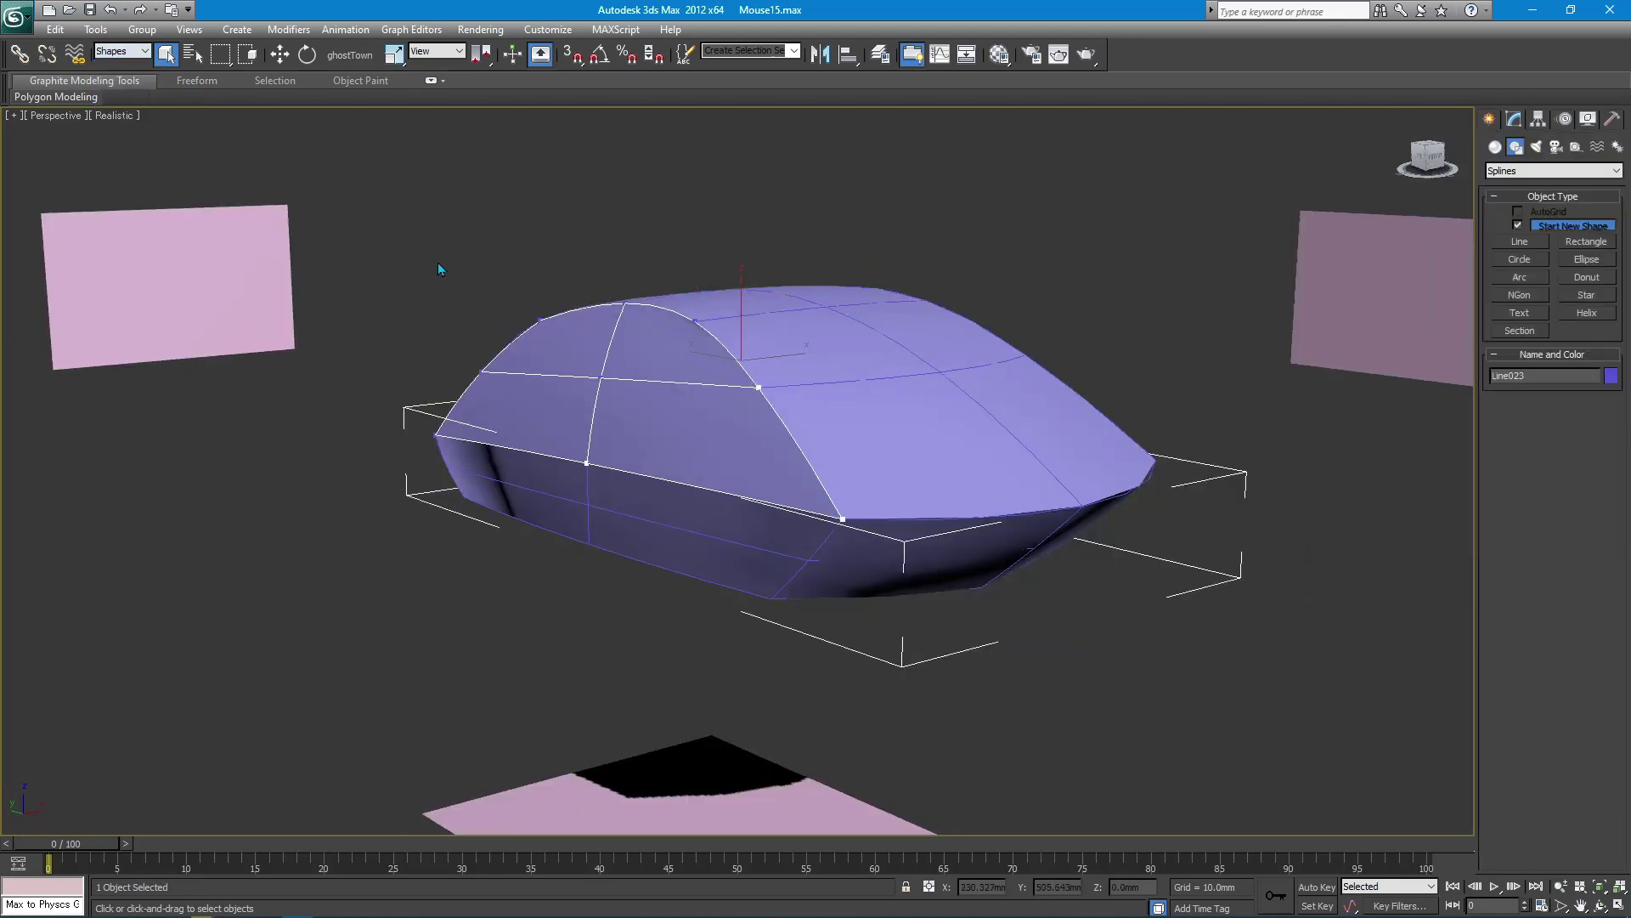
pyautogui.rightClick(921, 473)
pyautogui.click(977, 439)
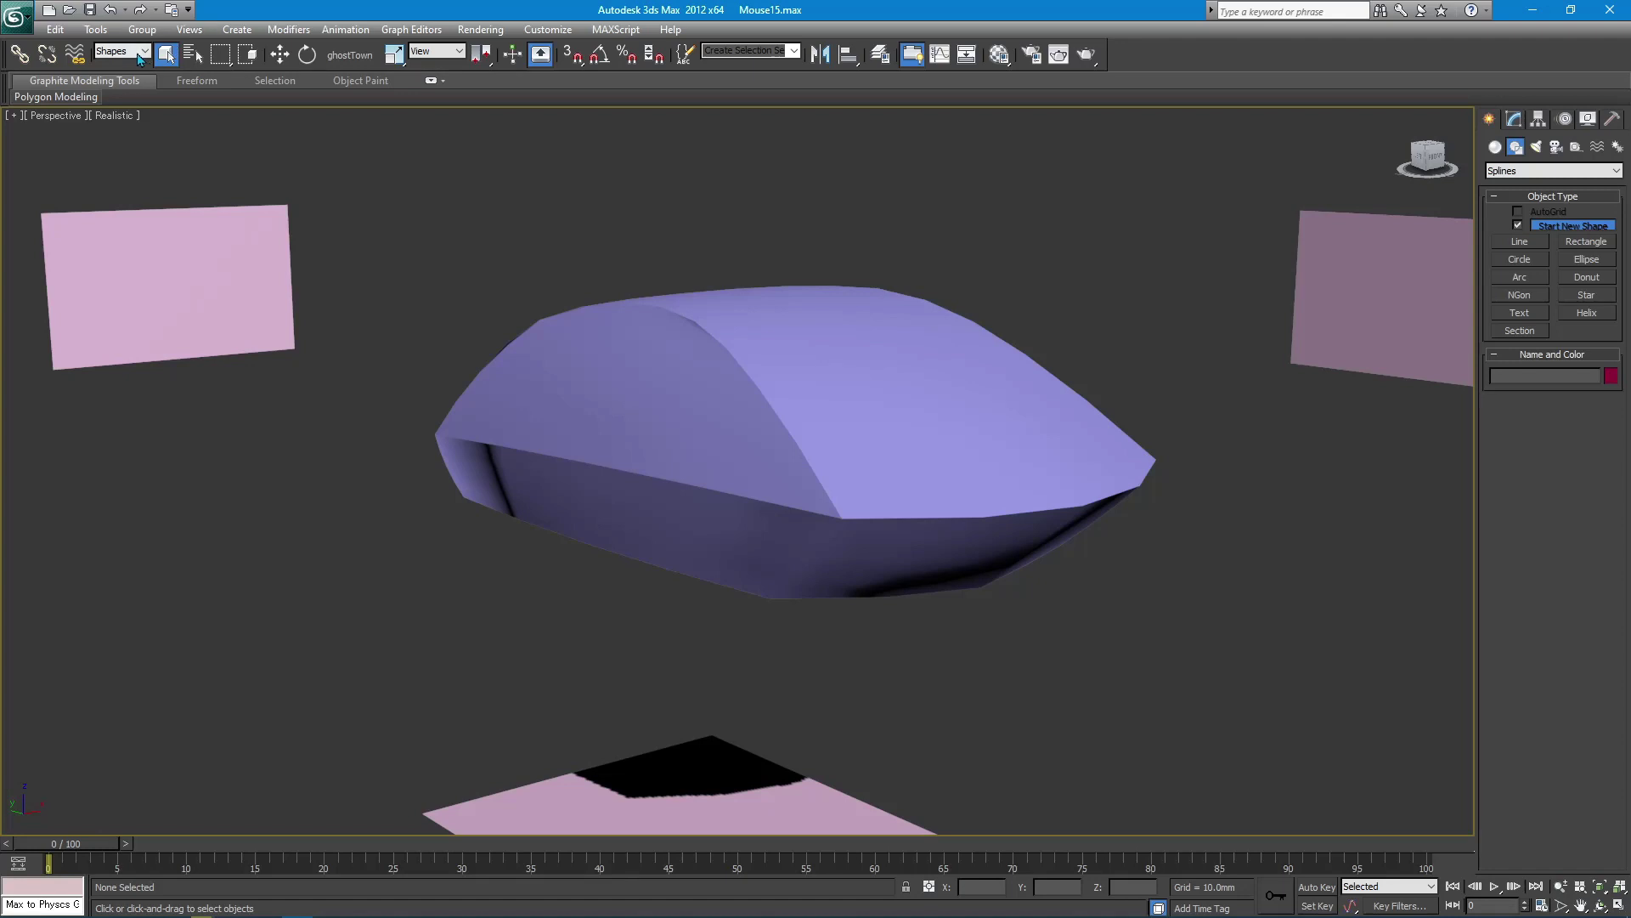
# - Reset the selection filter to All and turn off edged faces with F4
pyautogui.click(137, 59)
pyautogui.scroll(3, 1201, 348)
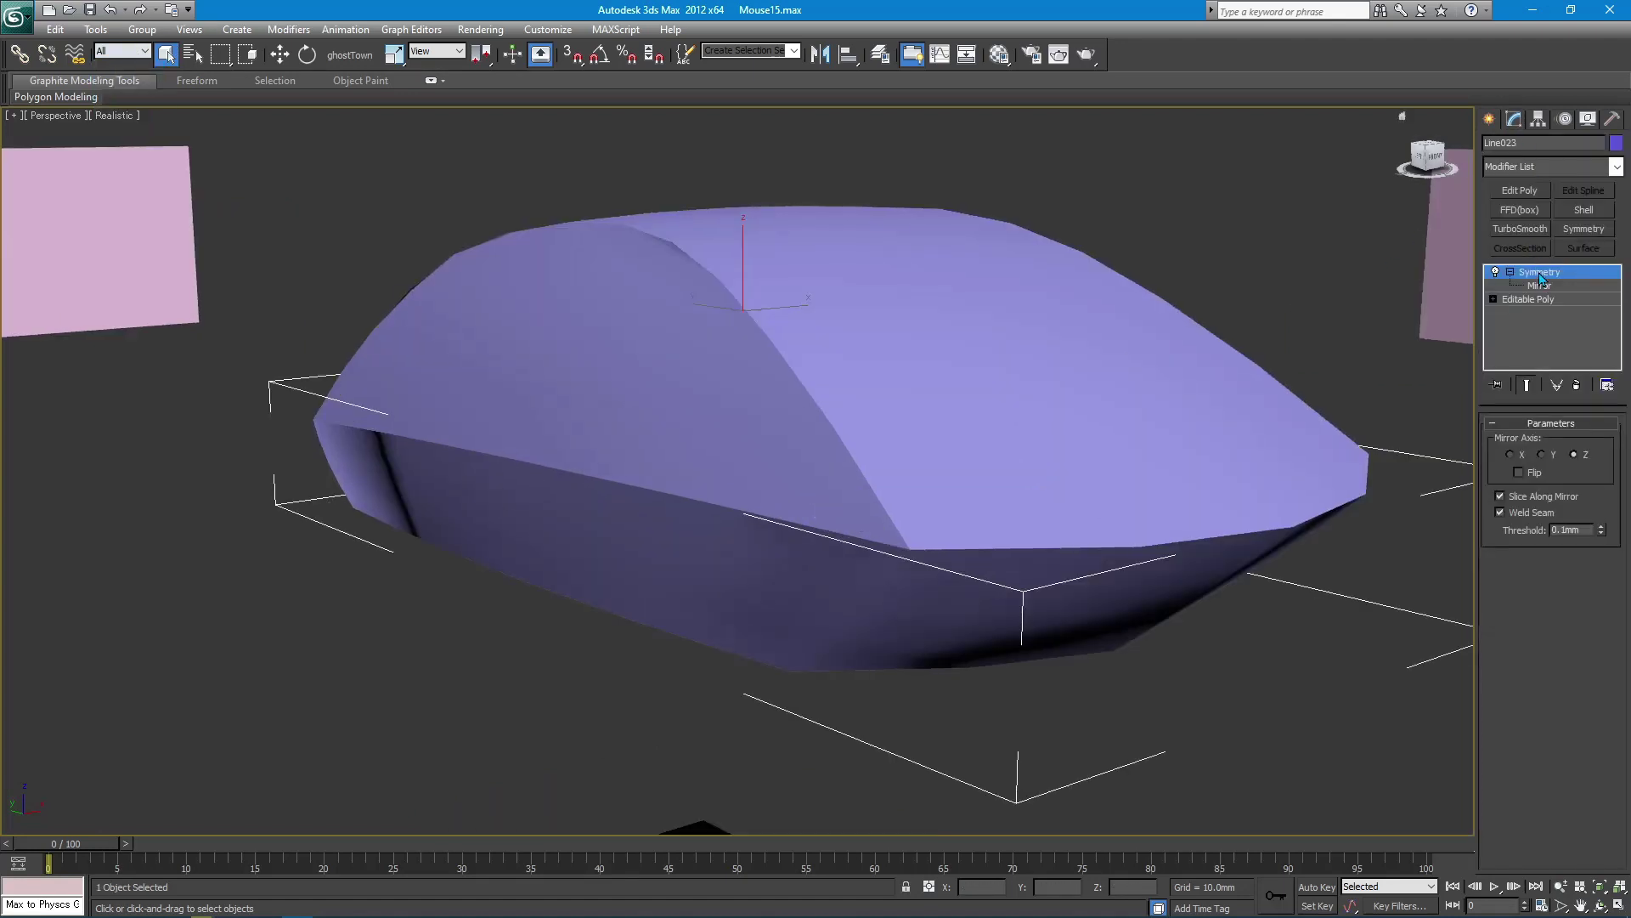
pyautogui.press('F4')
pyautogui.moveTo(1171, 238)
pyautogui.keyDown('alt'); pyautogui.mouseDown(button='middle')
pyautogui.moveTo(888, 346)
pyautogui.moveTo(572, 328)
pyautogui.moveTo(757, 334)
pyautogui.moveTo(740, 346)
pyautogui.moveTo(803, 367)
pyautogui.mouseUp(button='middle'); pyautogui.keyUp('alt')
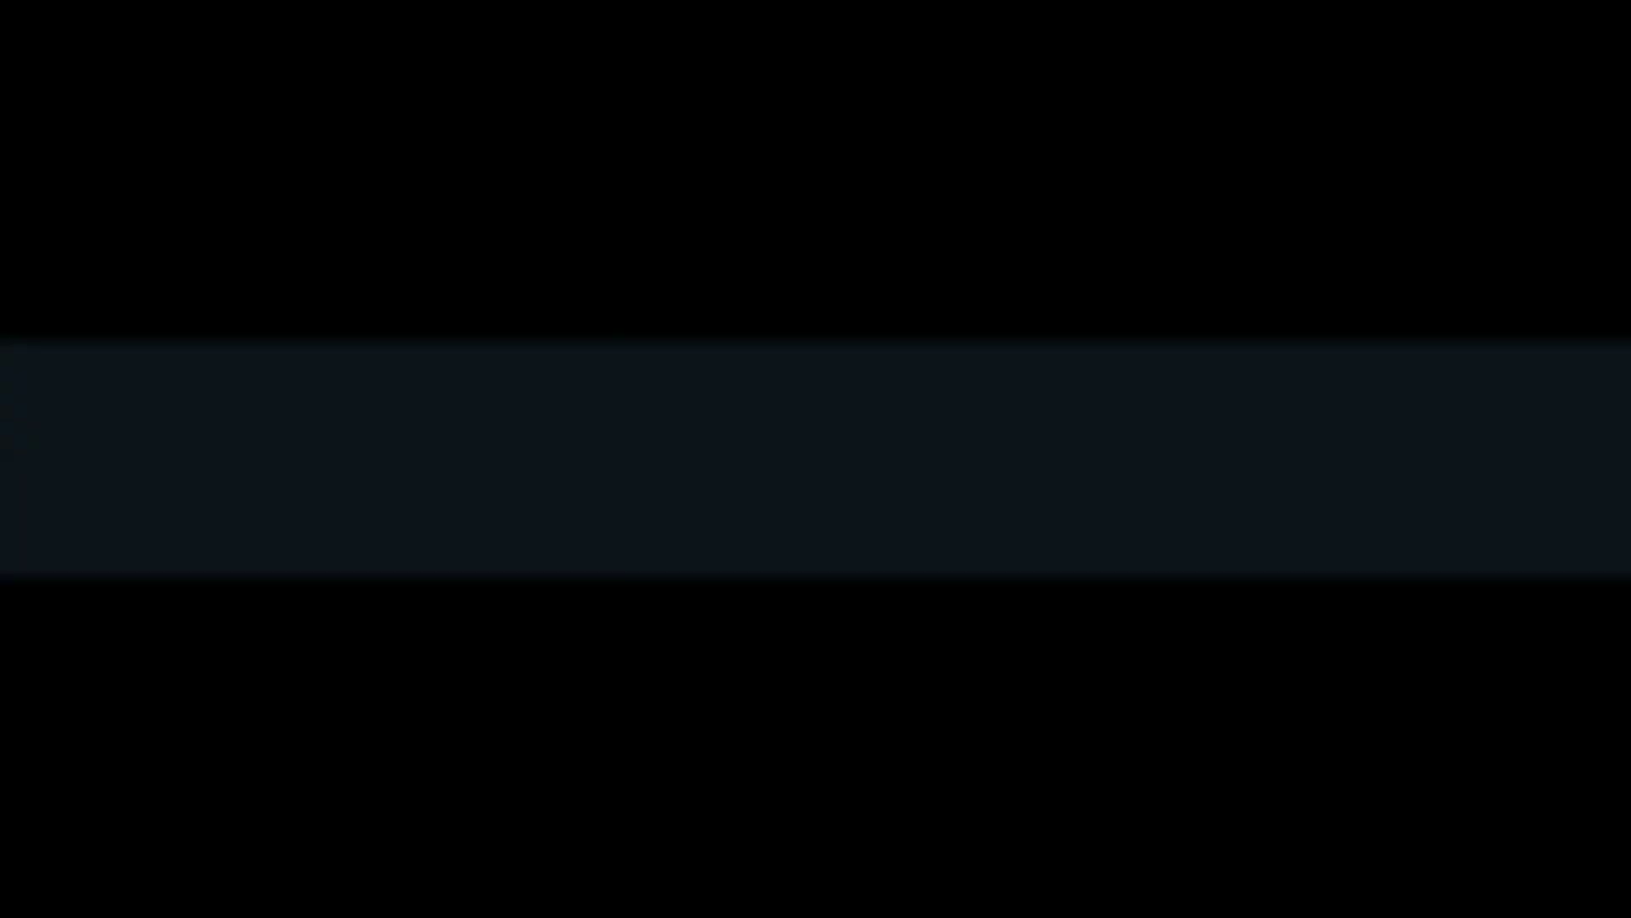